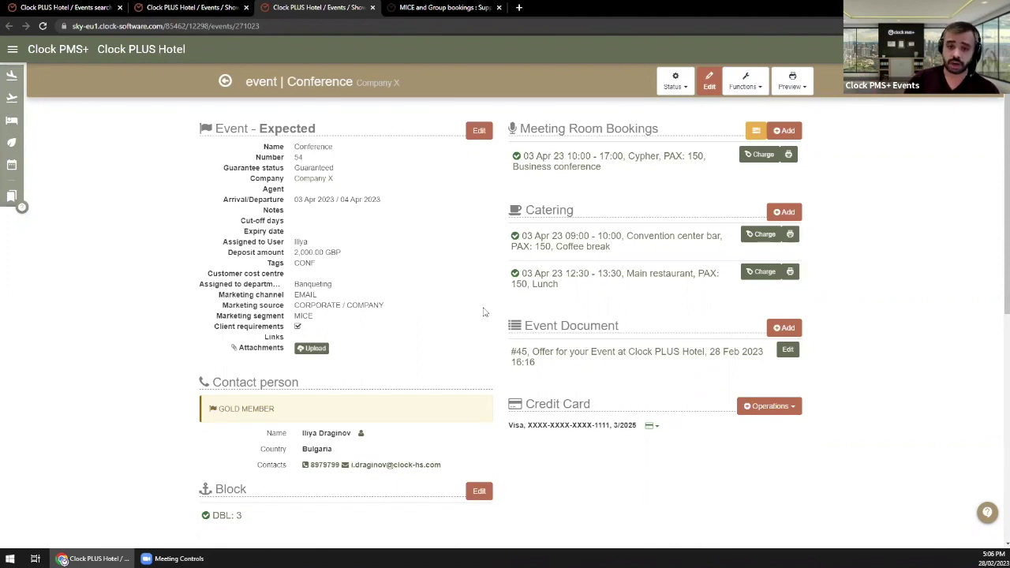
# Step: Point out the Conference event's details text and its Event Document heading
pyautogui.scroll(-1, 483, 310)
pyautogui.scroll(1, 487, 278)
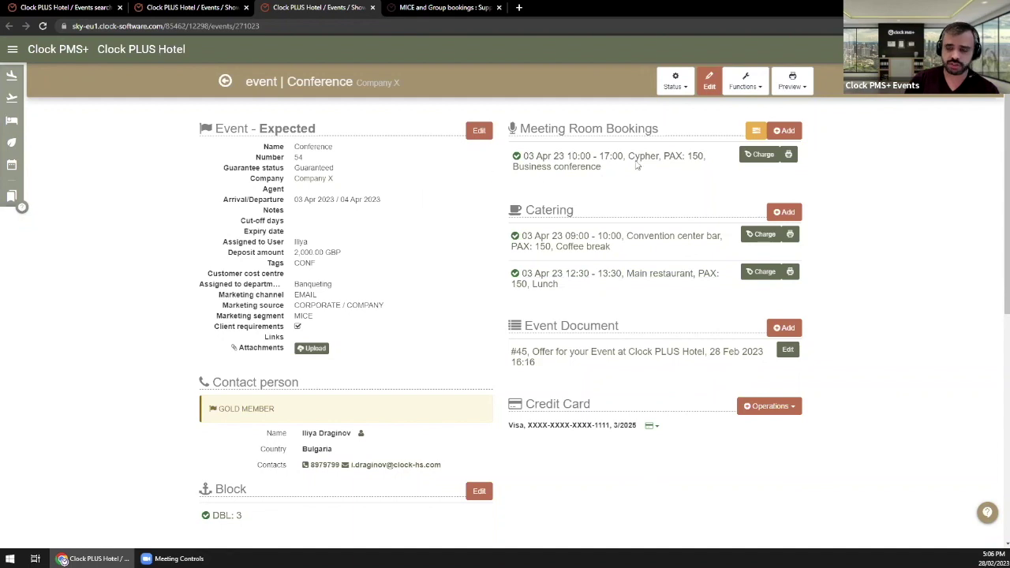
pyautogui.moveTo(493, 123); pyautogui.dragTo(684, 136)
pyautogui.click(658, 190)
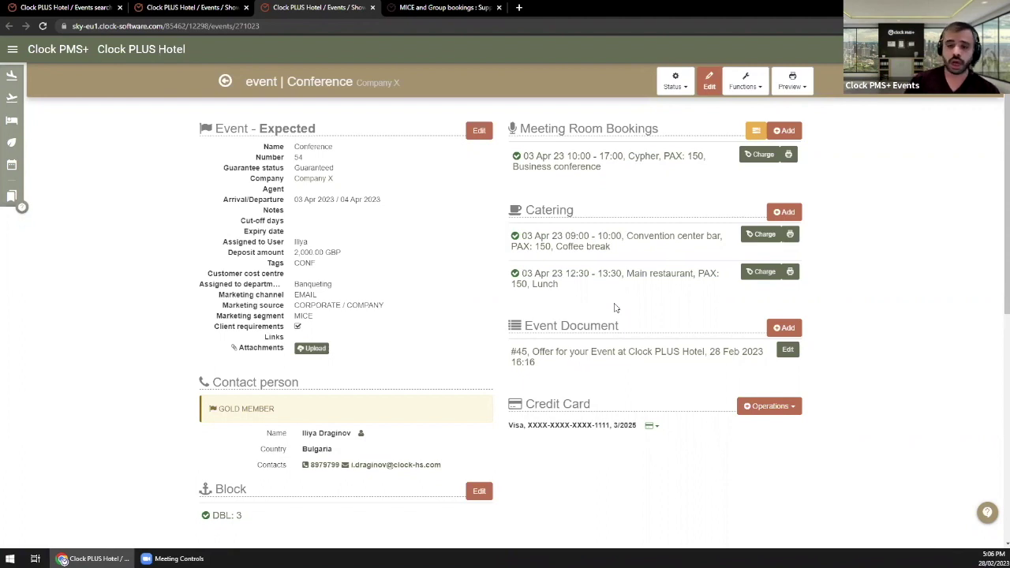
pyautogui.scroll(-4, 521, 293)
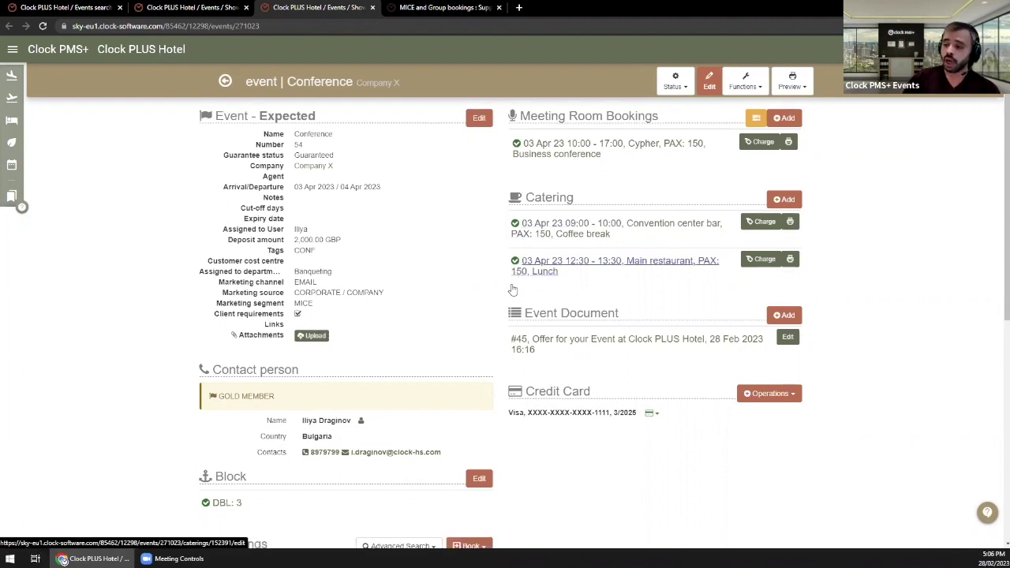
pyautogui.moveTo(522, 167); pyautogui.dragTo(655, 178)
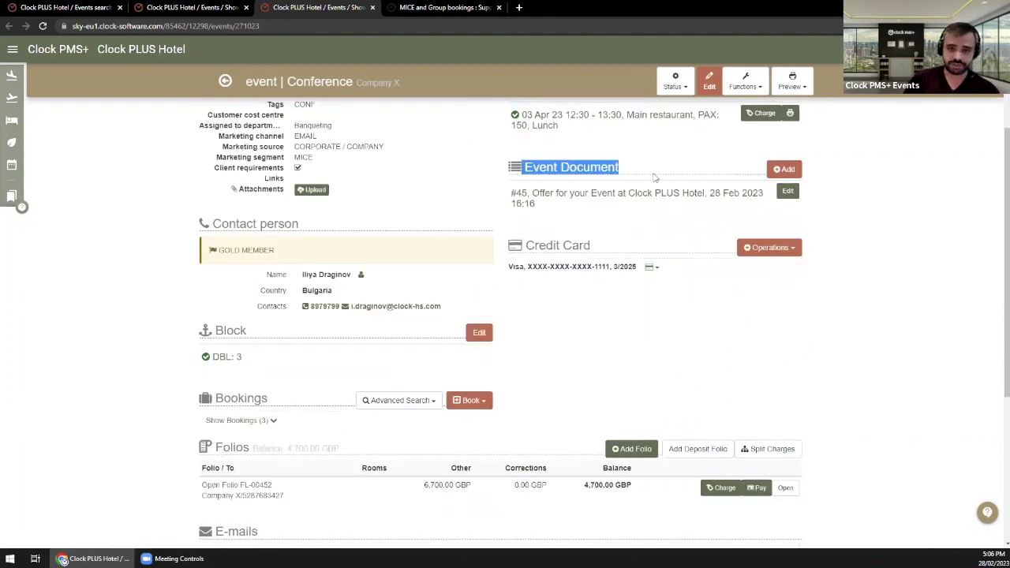
pyautogui.click(581, 319)
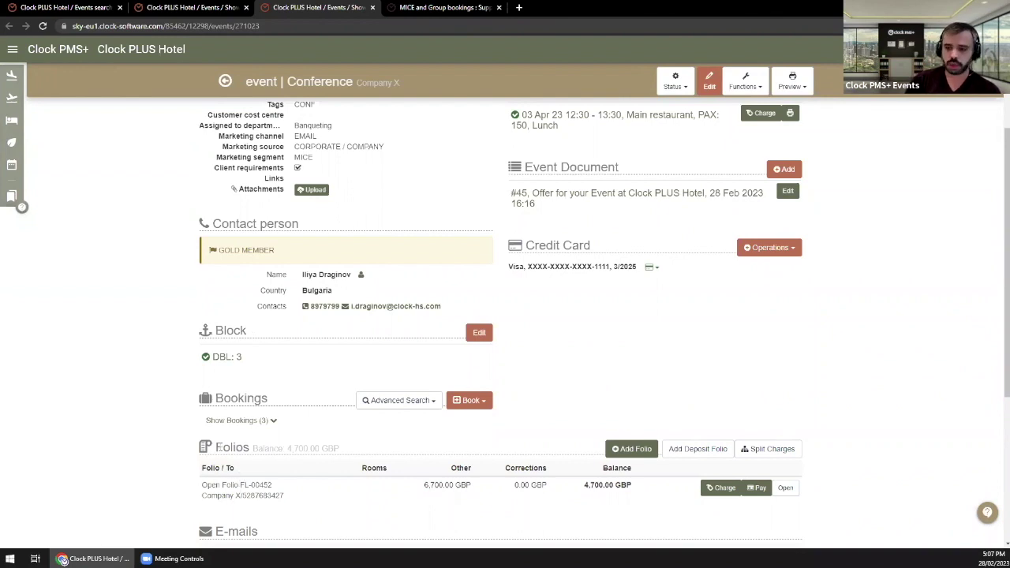
# Step: Show the three DBL bookings for 03–04 Apr 23 and review folios, e-mails and to-dos
pyautogui.click(246, 421)
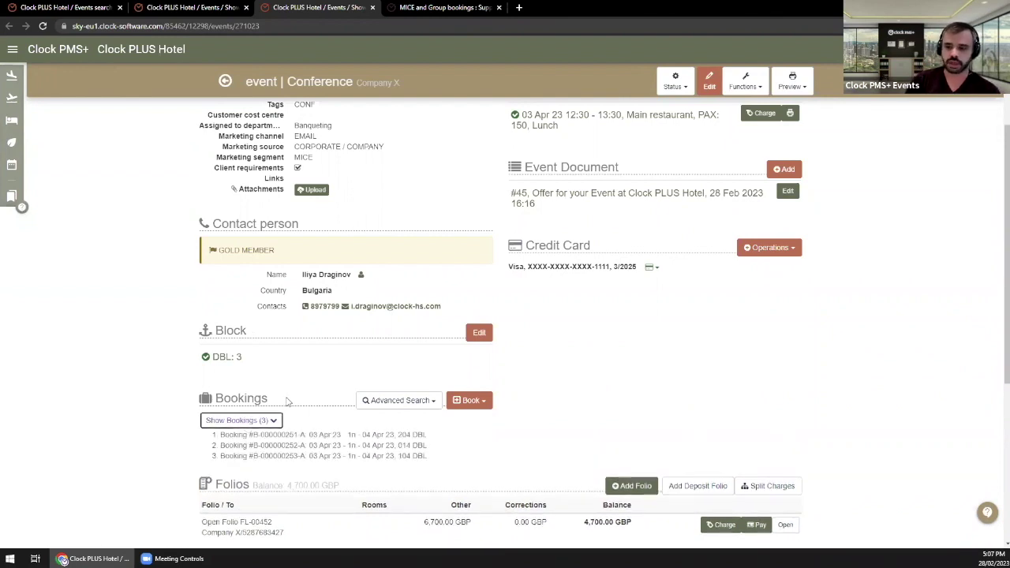
pyautogui.scroll(-1, 288, 402)
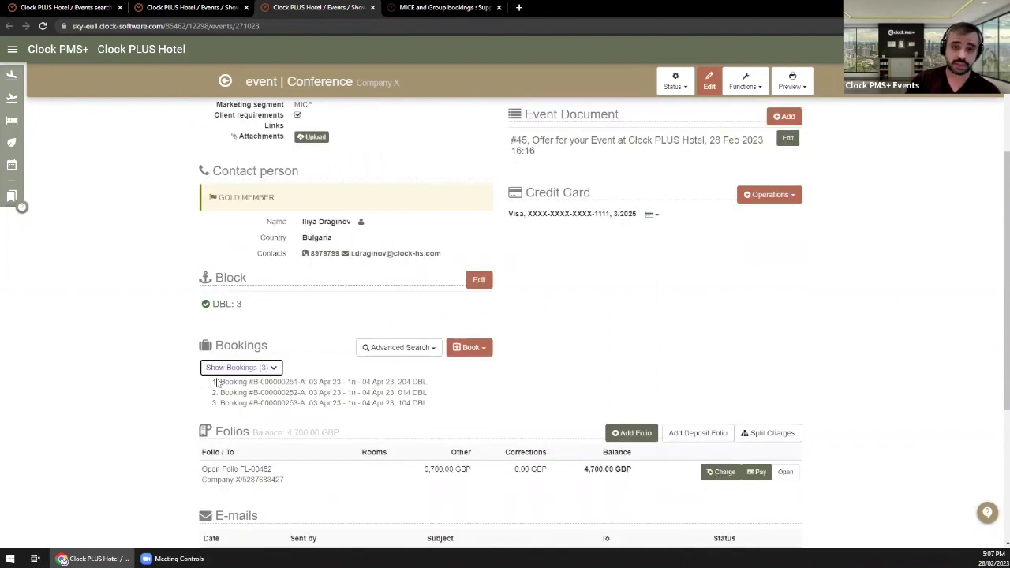
pyautogui.scroll(-2, 249, 418)
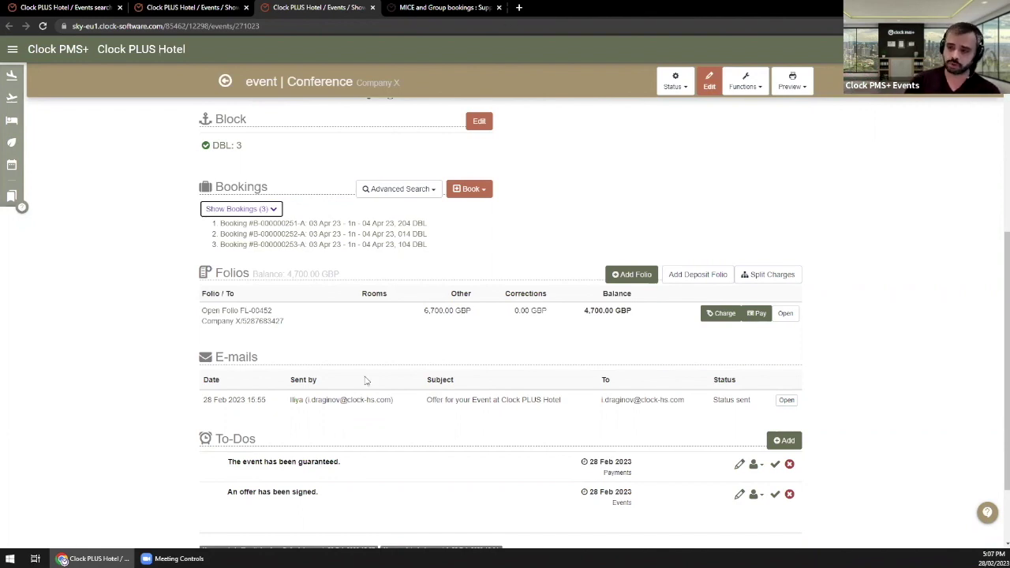
pyautogui.scroll(5, 366, 381)
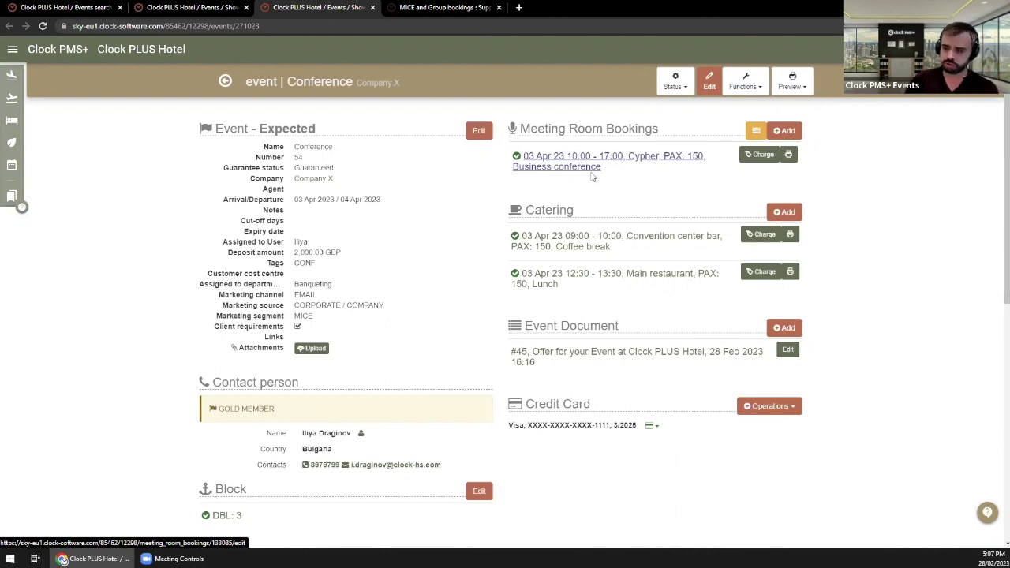
pyautogui.scroll(-1, 577, 210)
pyautogui.scroll(-1, 577, 210)
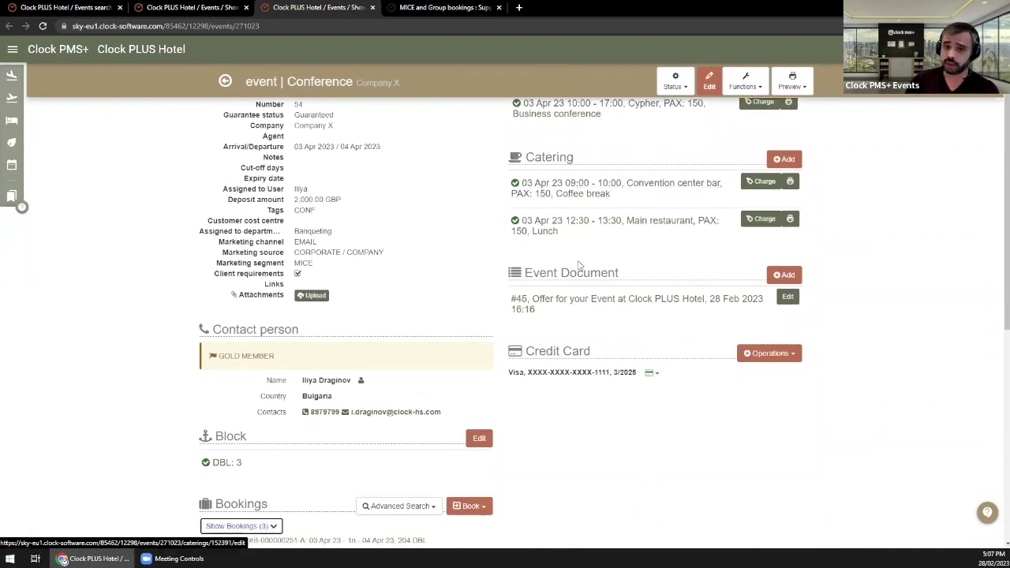
pyautogui.scroll(-2, 322, 383)
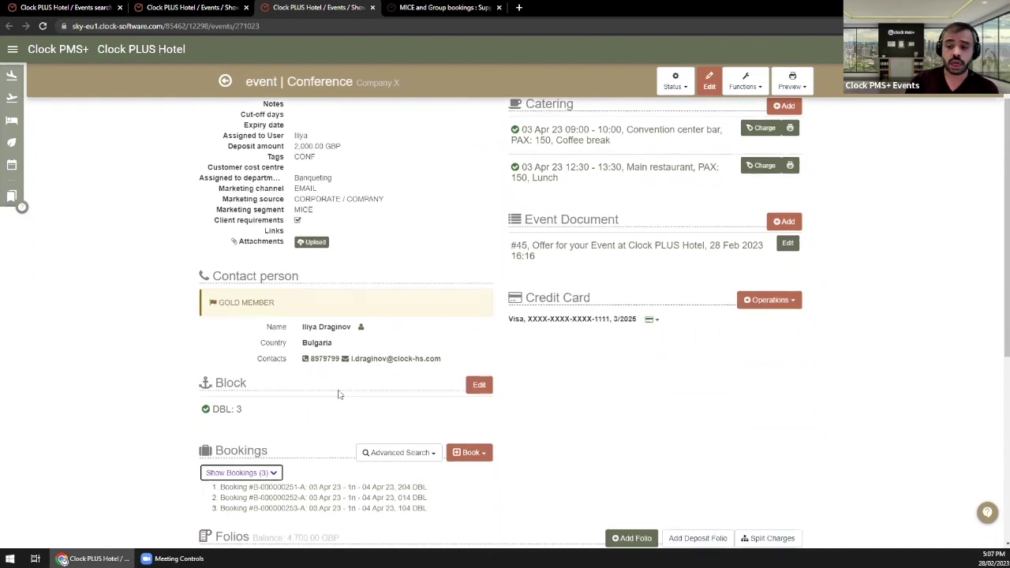
pyautogui.scroll(-4, 332, 379)
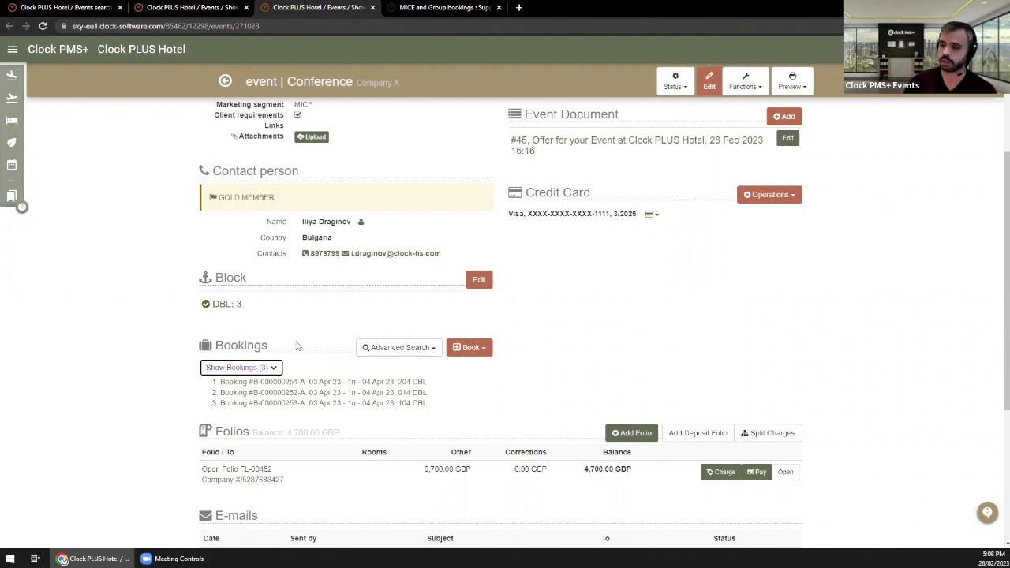
pyautogui.scroll(3, 326, 304)
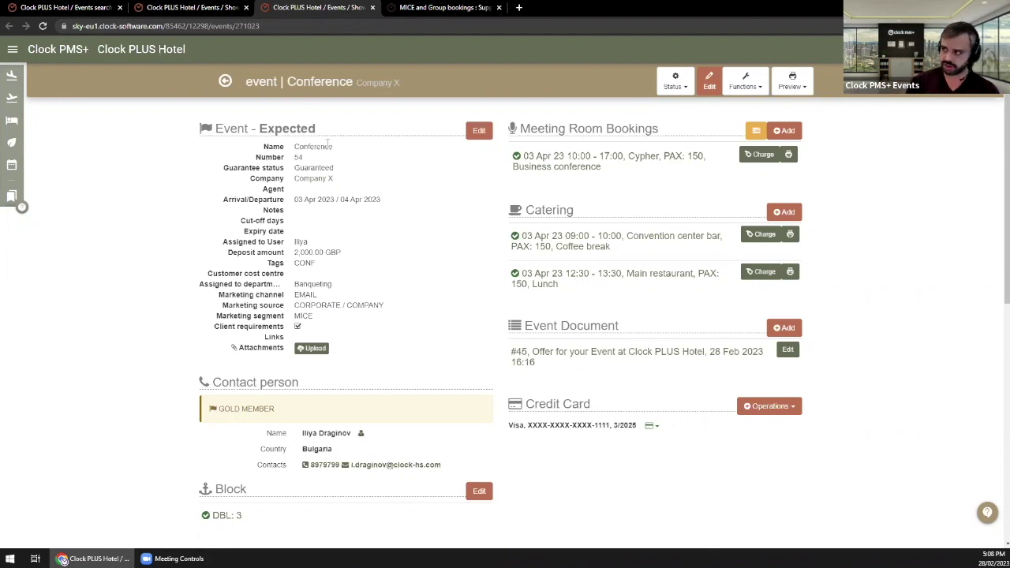
# Step: Switch to the tab showing MegaTravel's TSERIES - 20 event for 10–16 Apr 2023
pyautogui.hotkey('ctrl', 'shift', 'Tab')
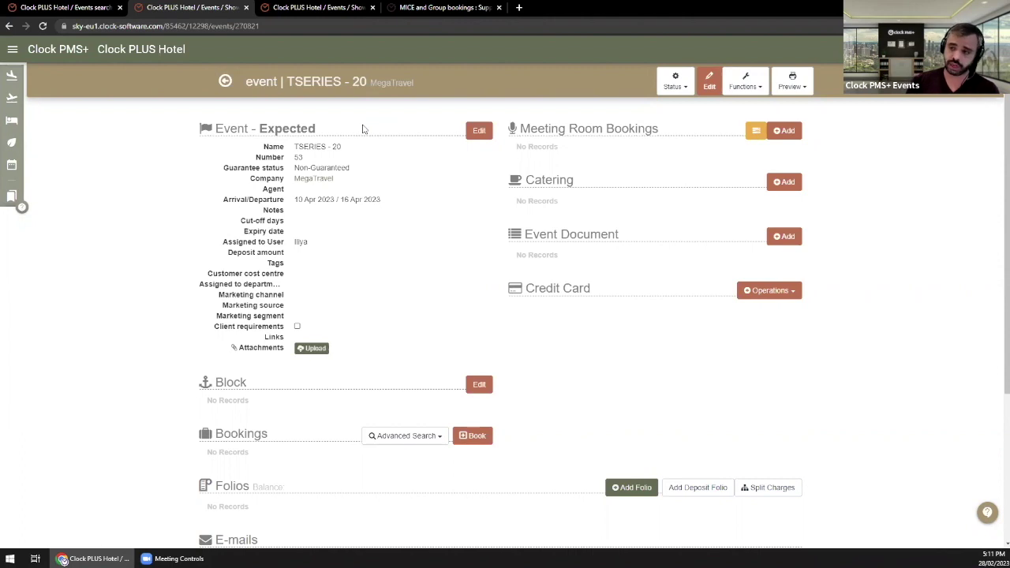
# Step: Open the Search – Event listing from the Event menu, then return to the TSERIES - 20 tab
pyautogui.click(12, 48)
pyautogui.click(128, 134)
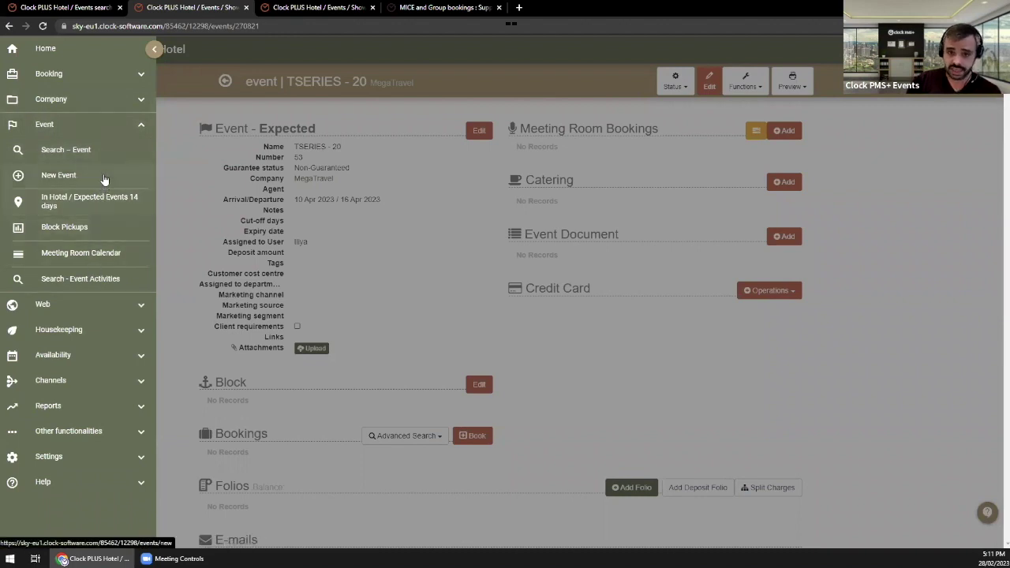
pyautogui.click(155, 49)
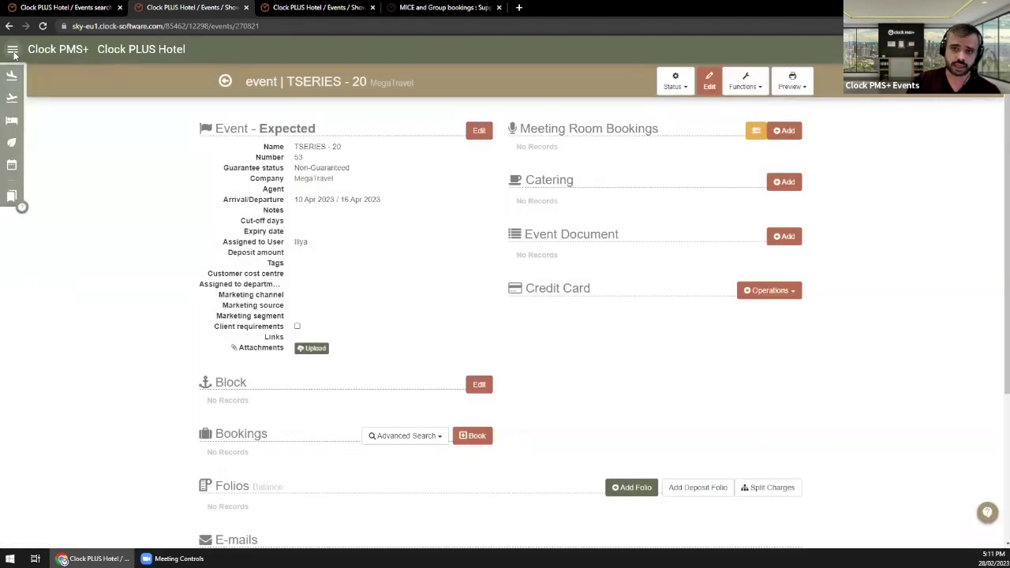
pyautogui.click(12, 49)
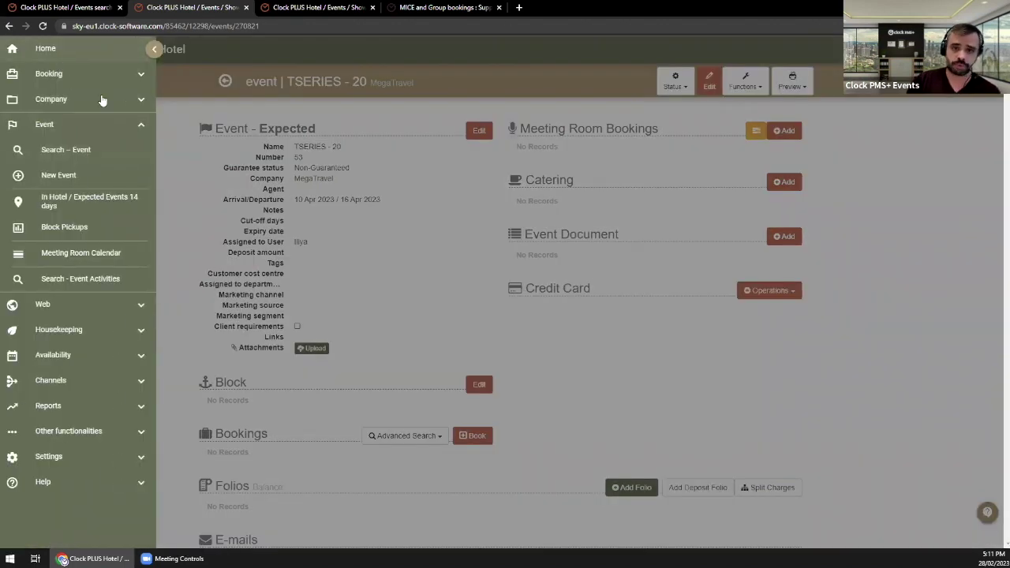
pyautogui.click(72, 150)
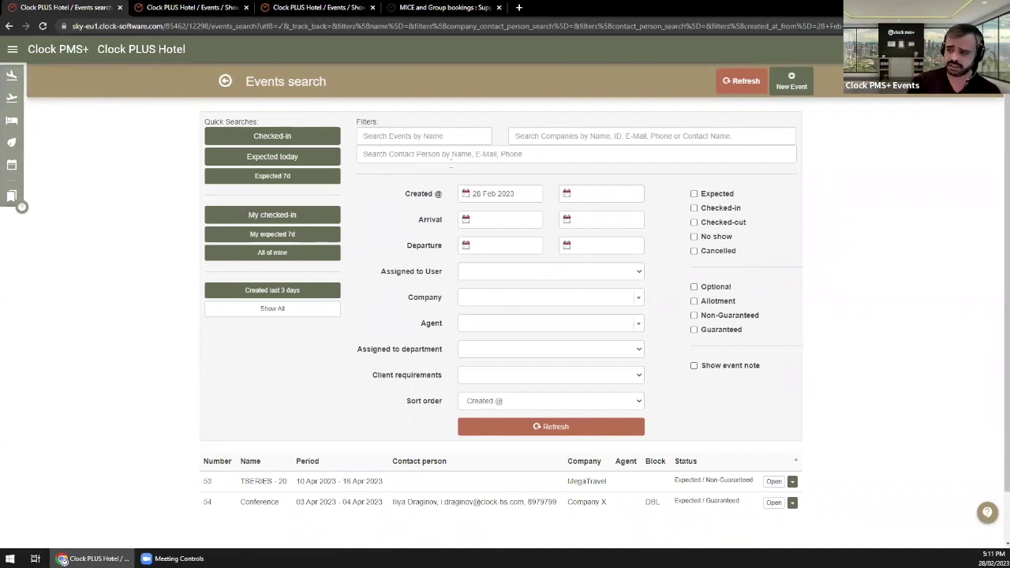
pyautogui.click(190, 7)
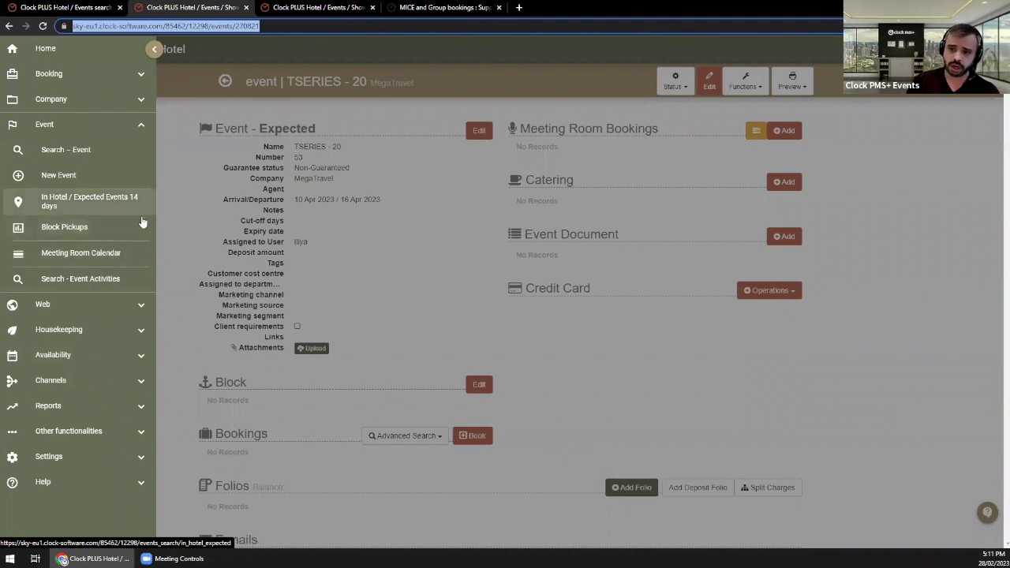
pyautogui.click(65, 177)
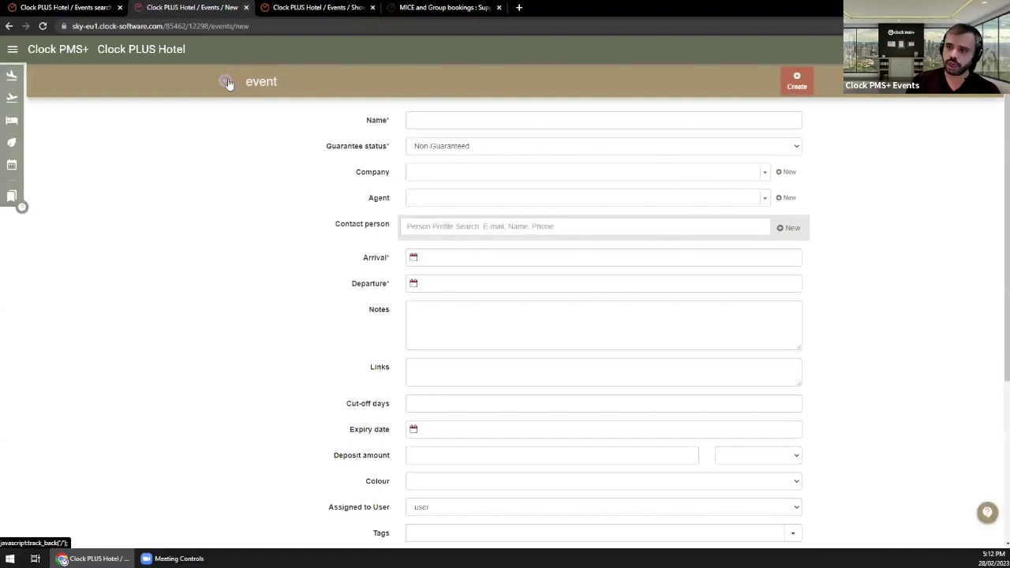
pyautogui.click(227, 82)
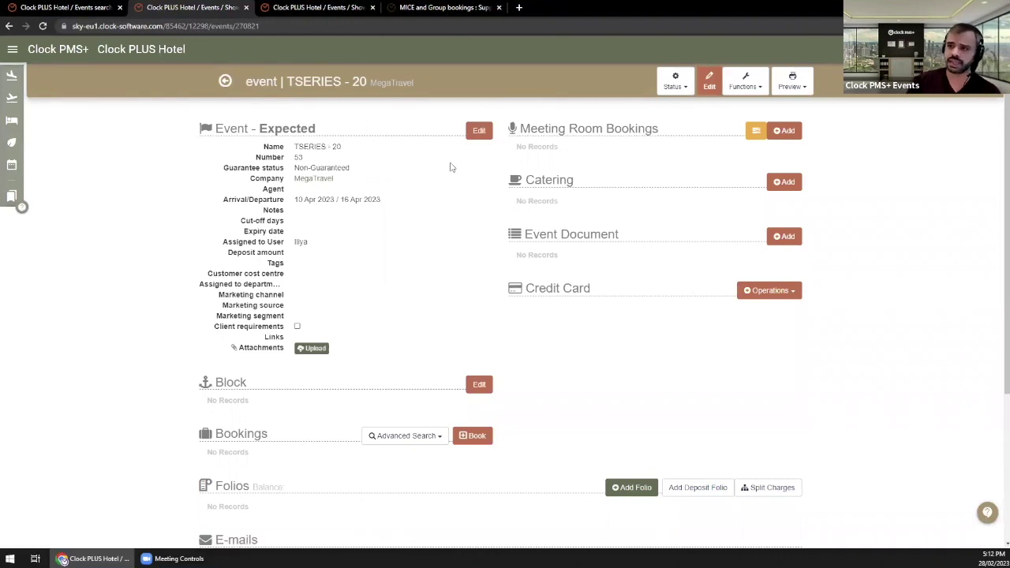
# Step: Open the edit form for event TSERIES - 20, number 53
pyautogui.click(476, 133)
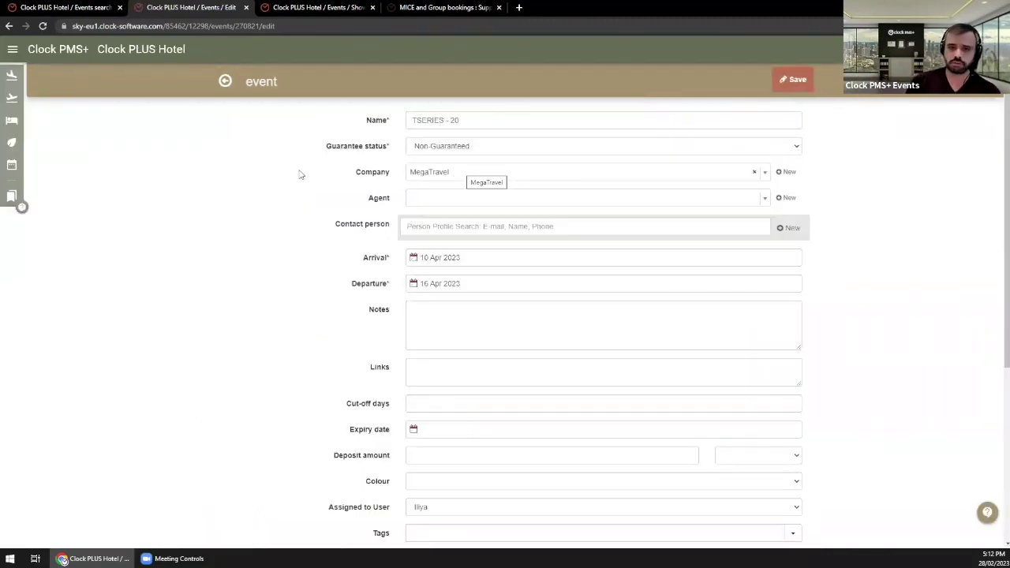
pyautogui.doubleClick(413, 175)
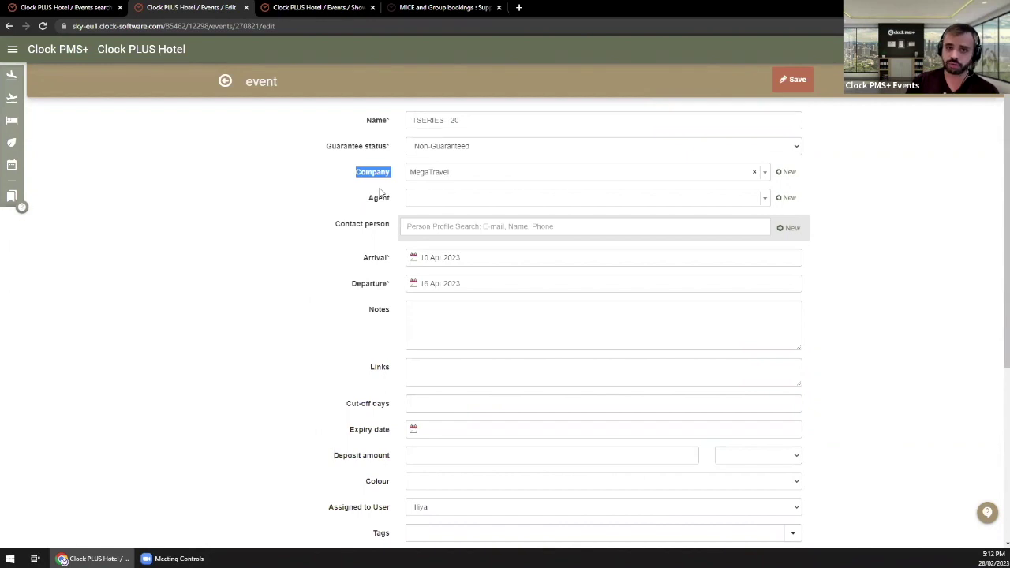
pyautogui.click(381, 192)
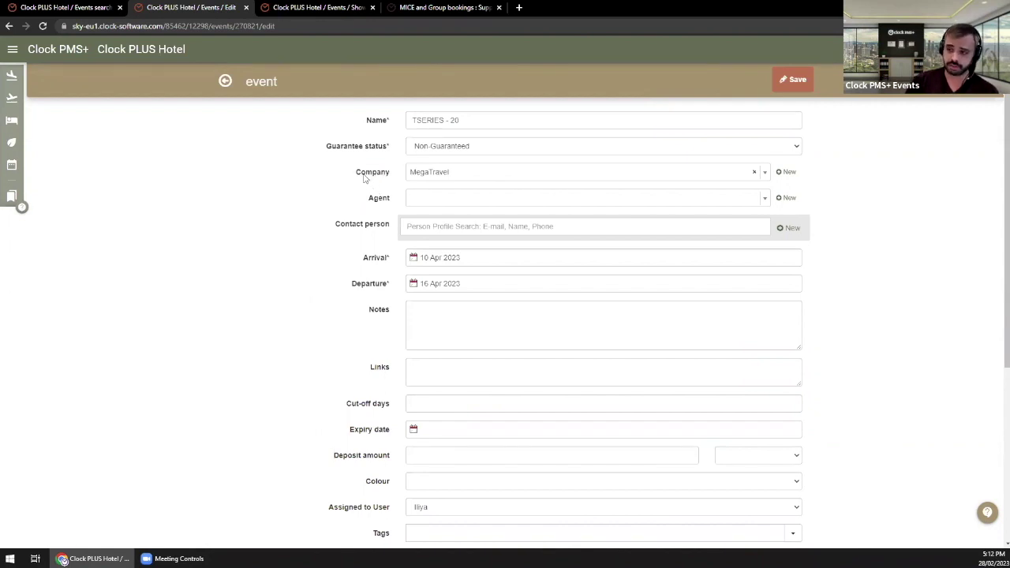
pyautogui.moveTo(367, 179); pyautogui.dragTo(406, 174)
pyautogui.click(355, 193)
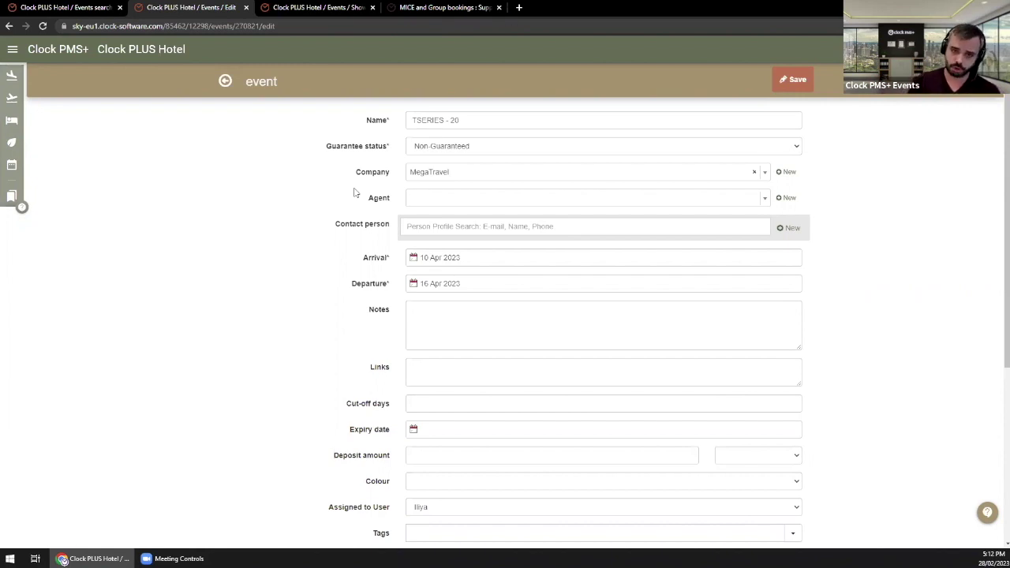
# Step: Start a new company named 'Weddings D5.04', then discard it, keeping MegaTravel
pyautogui.click(793, 174)
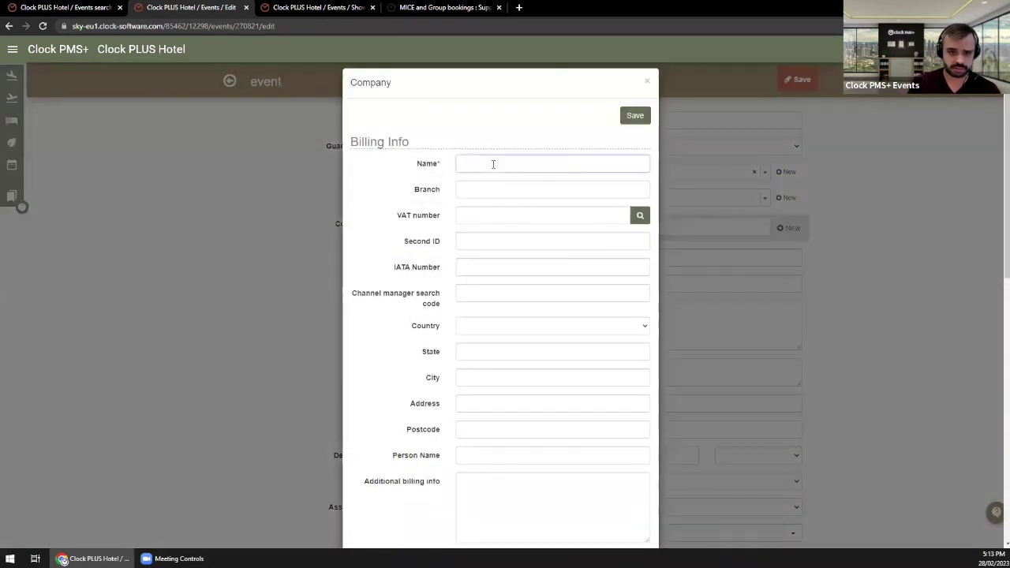
pyautogui.write('Wedd')
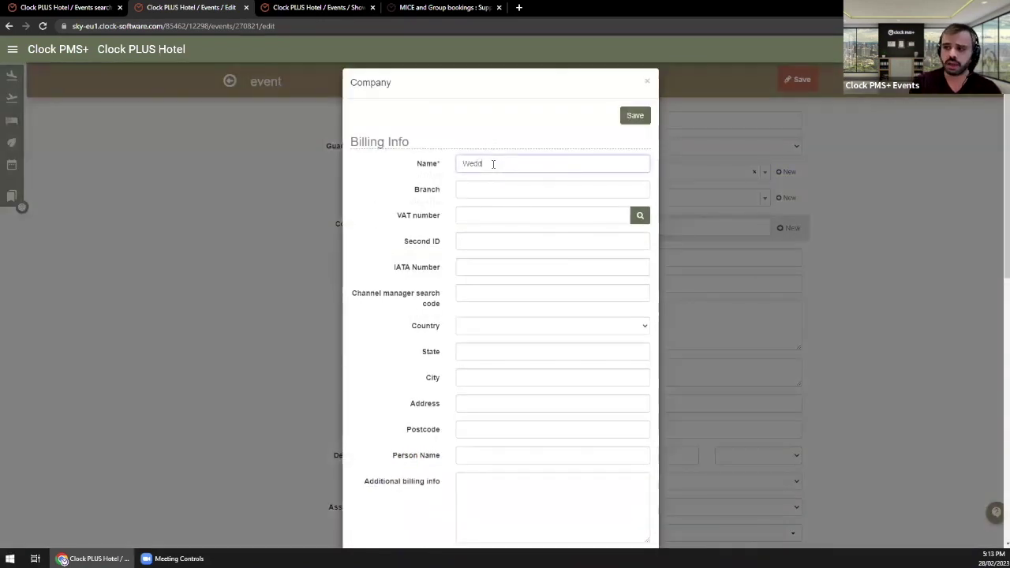
pyautogui.write('ing')
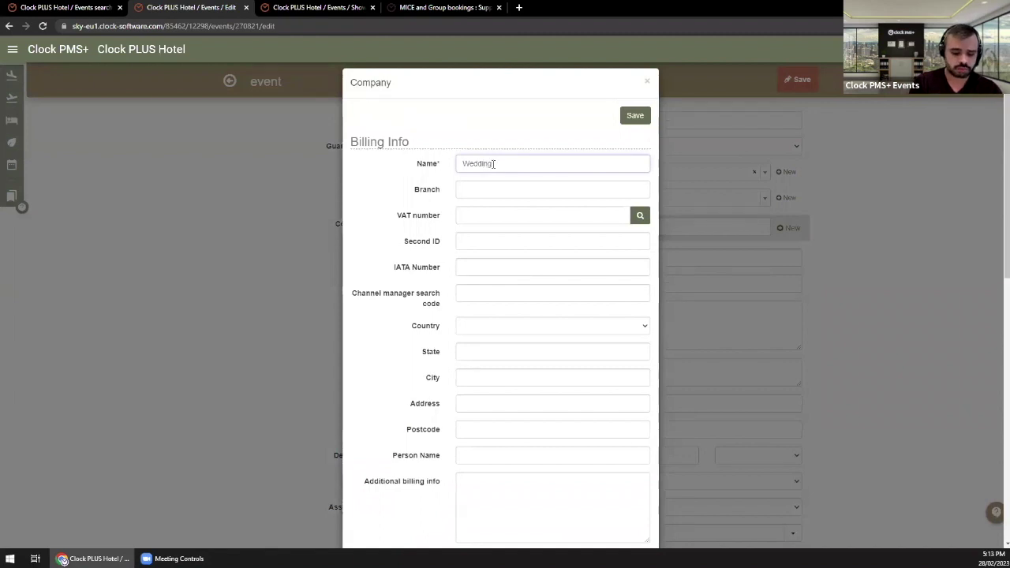
pyautogui.write('s D5.04')
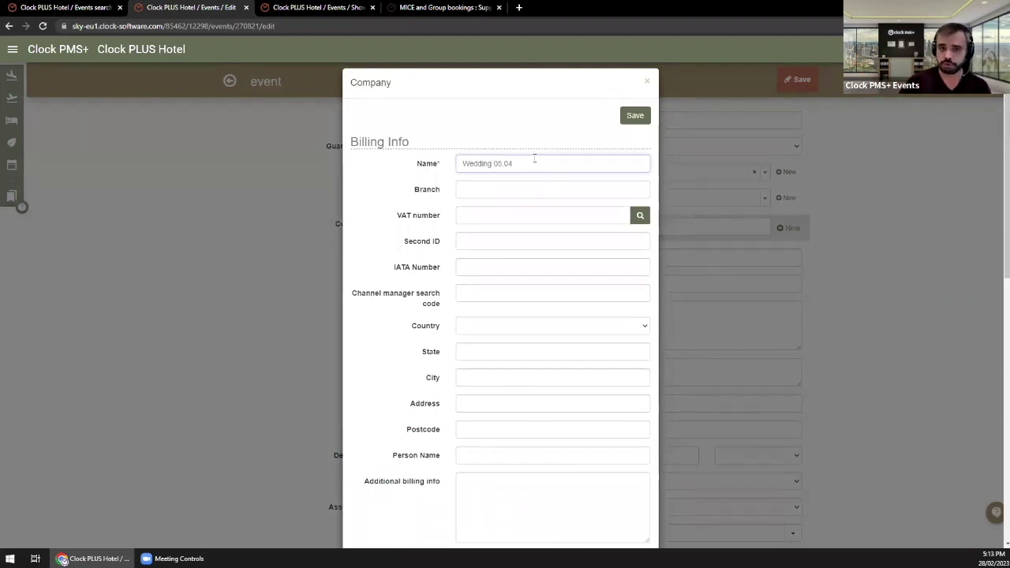
pyautogui.click(647, 82)
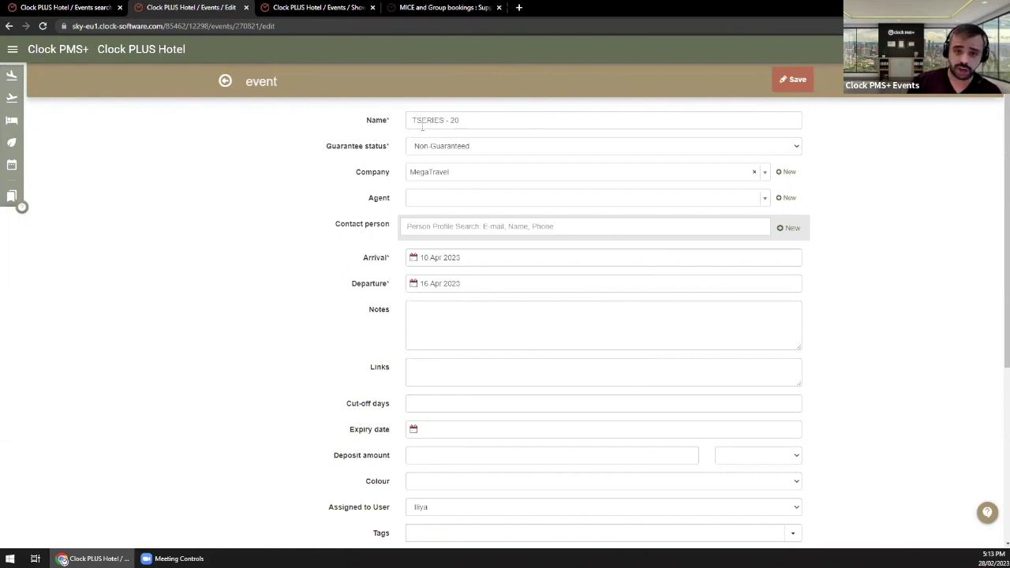
# Step: Point out the event name TSERIES - 20 and list the available guarantee statuses
pyautogui.tripleClick(469, 124)
pyautogui.click(341, 164)
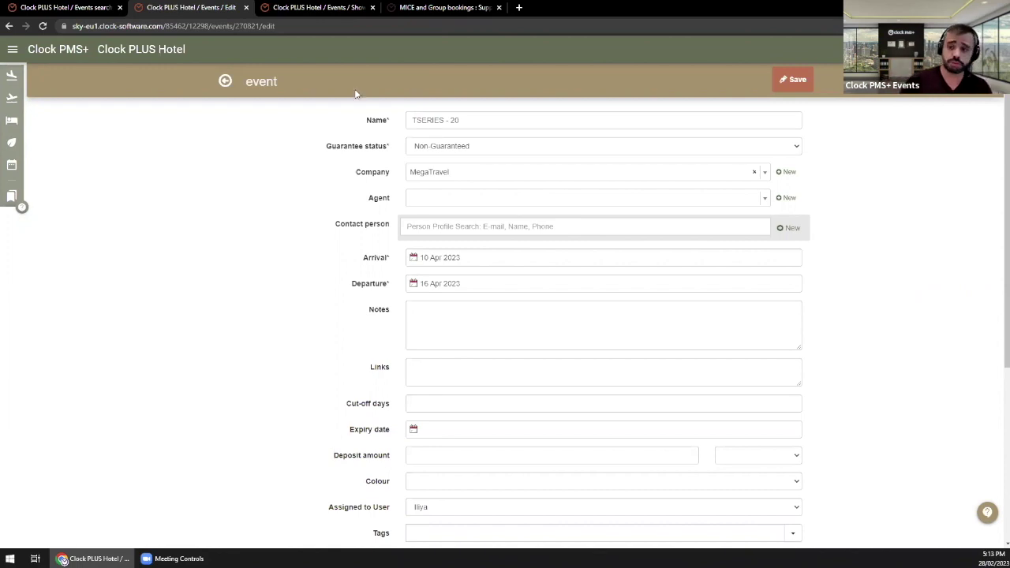
pyautogui.moveTo(504, 117); pyautogui.dragTo(386, 121)
pyautogui.click(372, 168)
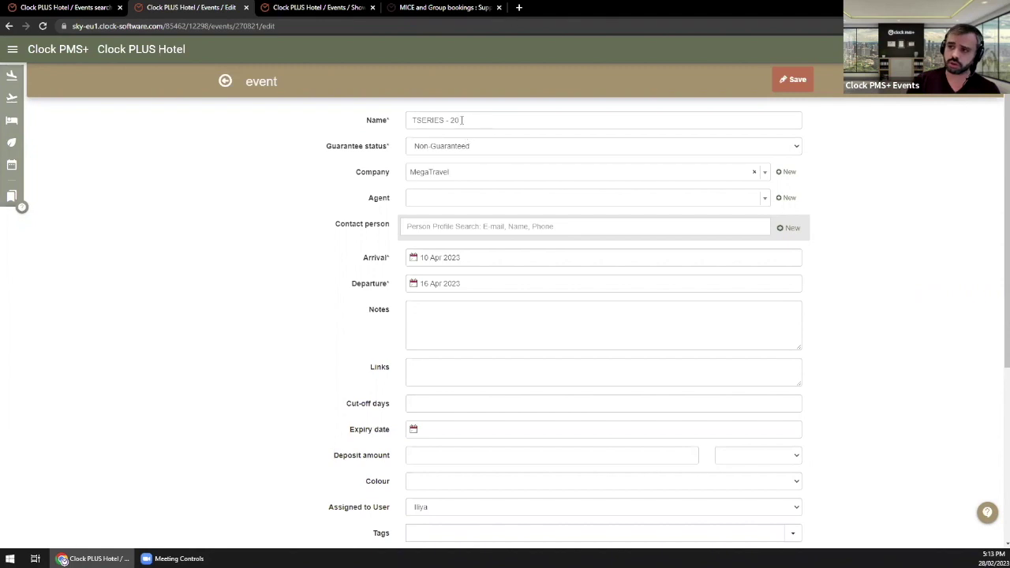
pyautogui.moveTo(449, 116); pyautogui.dragTo(288, 109)
pyautogui.click(330, 169)
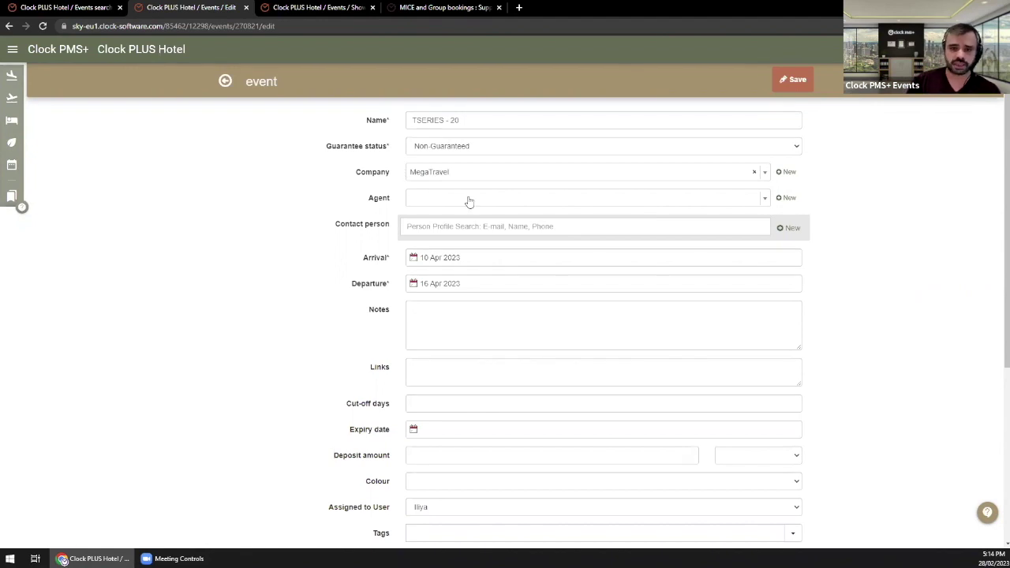
pyautogui.click(457, 150)
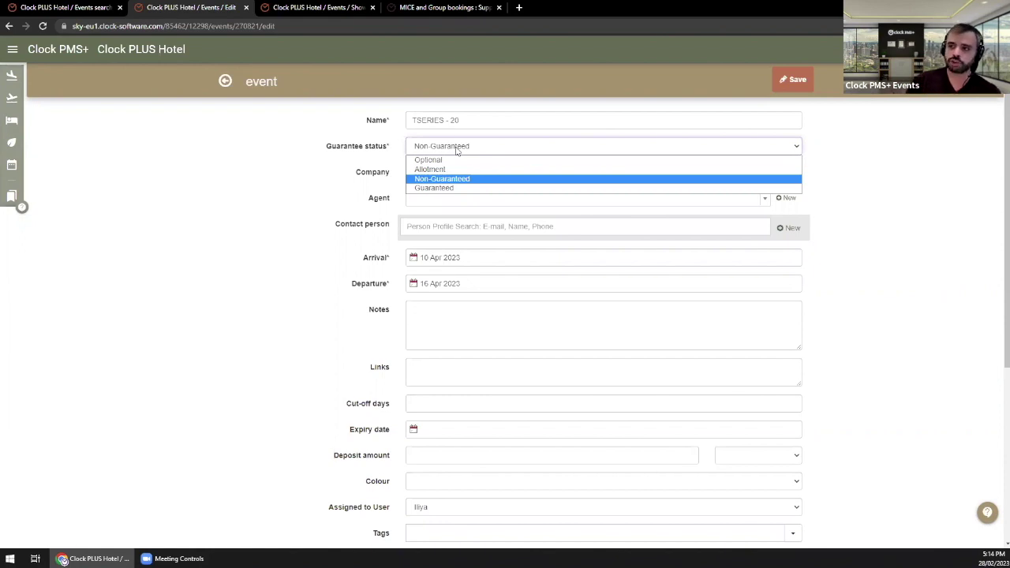
# Step: Set the guarantee status to Optional and review the fields, including the 10–16 Apr dates
pyautogui.click(444, 160)
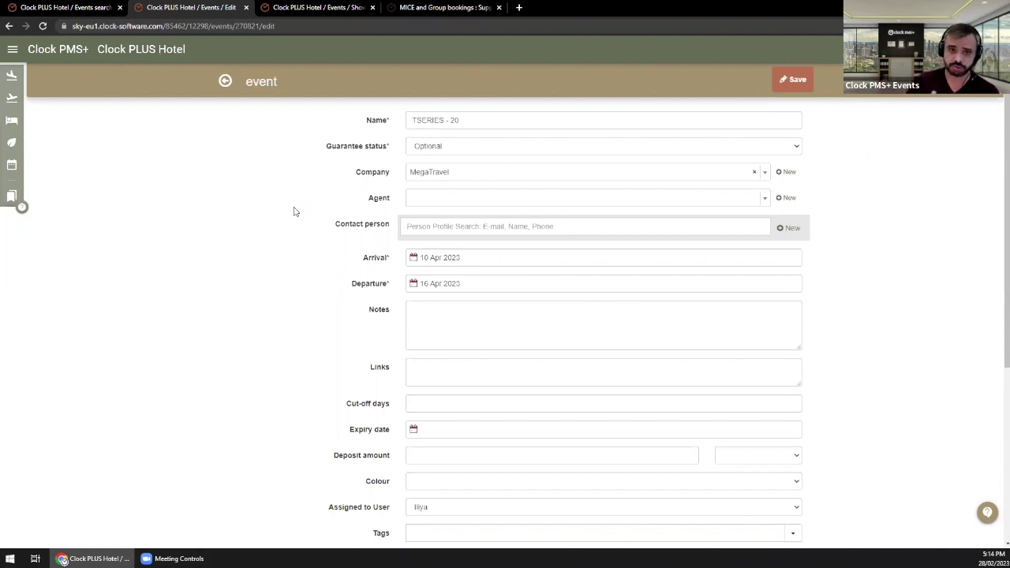
pyautogui.click(438, 153)
pyautogui.click(439, 159)
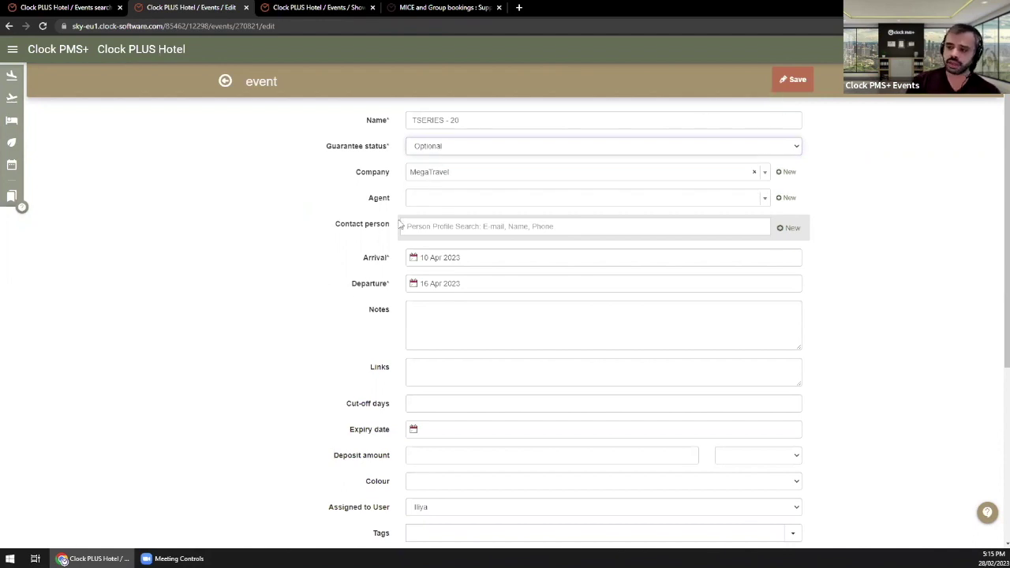
pyautogui.scroll(-1, 402, 221)
pyautogui.scroll(-1, 451, 466)
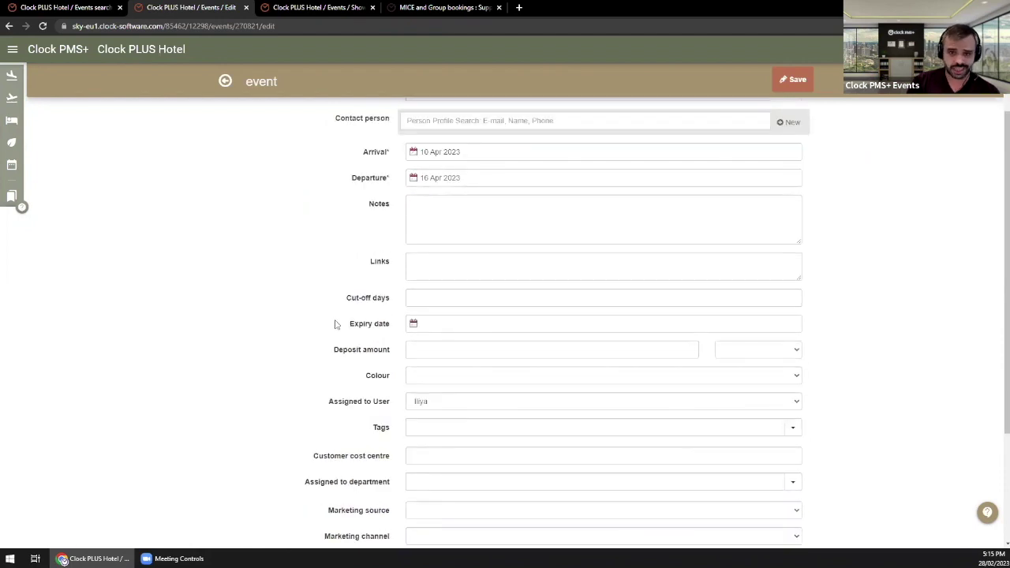
pyautogui.scroll(-2, 468, 208)
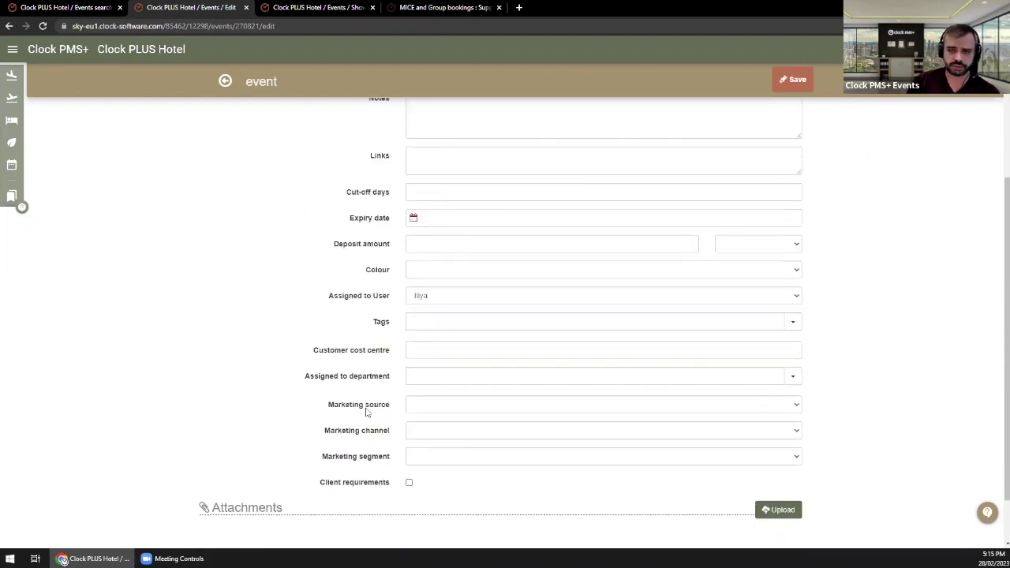
pyautogui.scroll(3, 367, 409)
pyautogui.scroll(1, 366, 410)
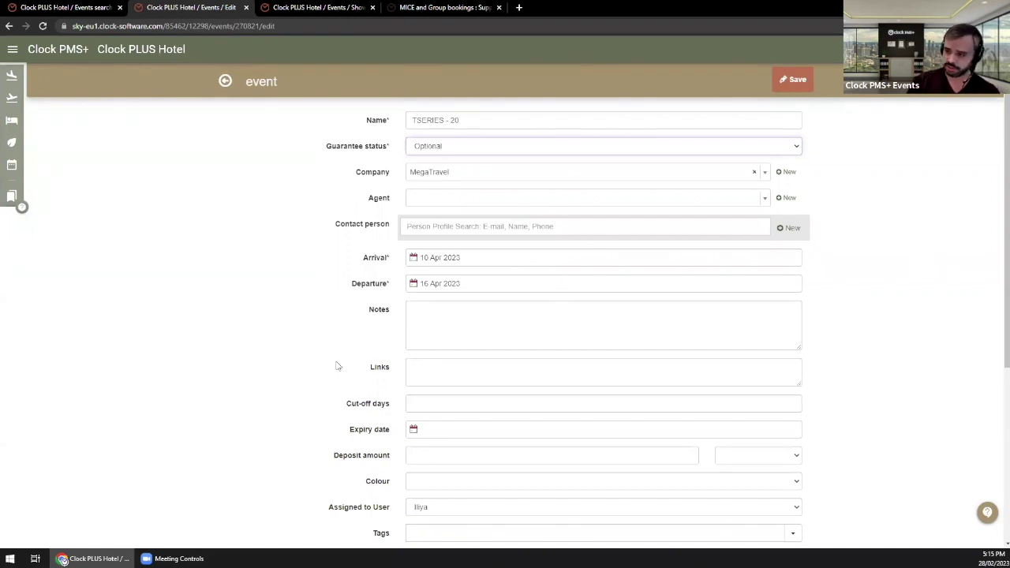
pyautogui.moveTo(363, 258); pyautogui.dragTo(400, 287)
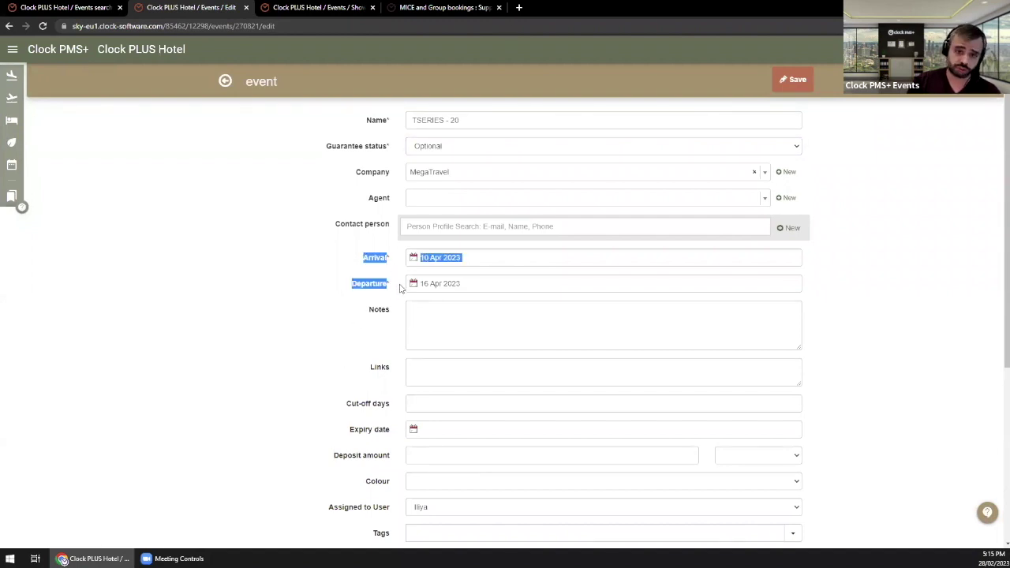
pyautogui.click(364, 298)
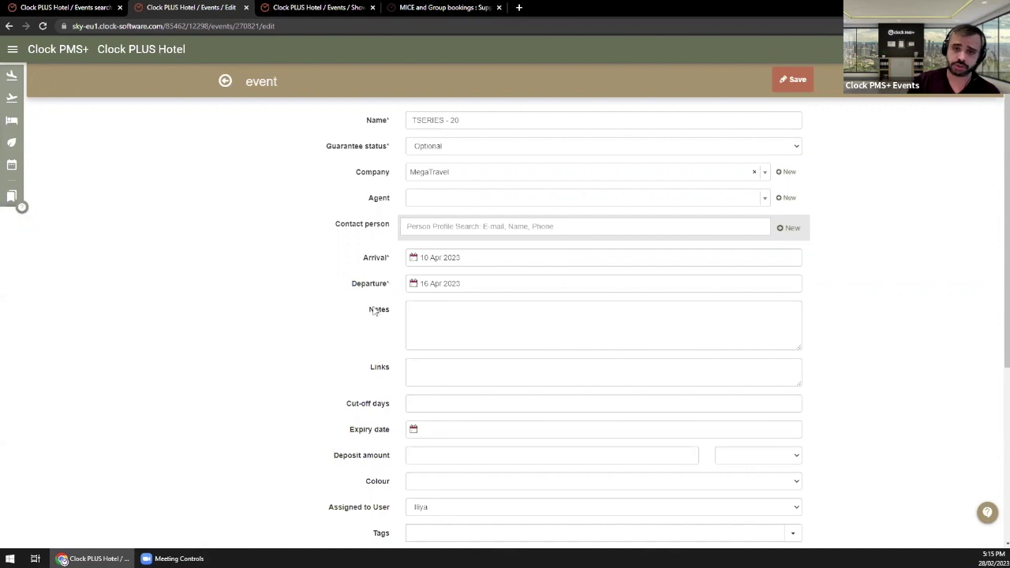
pyautogui.scroll(-3, 696, 132)
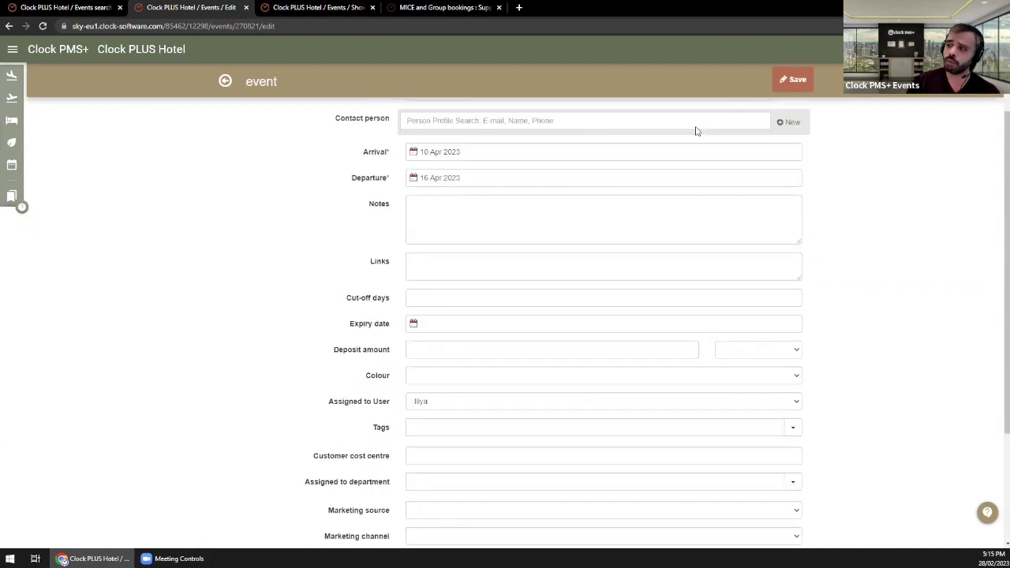
# Step: Save the event as Optional and point out the Meeting Room Bookings and Catering sections
pyautogui.click(788, 80)
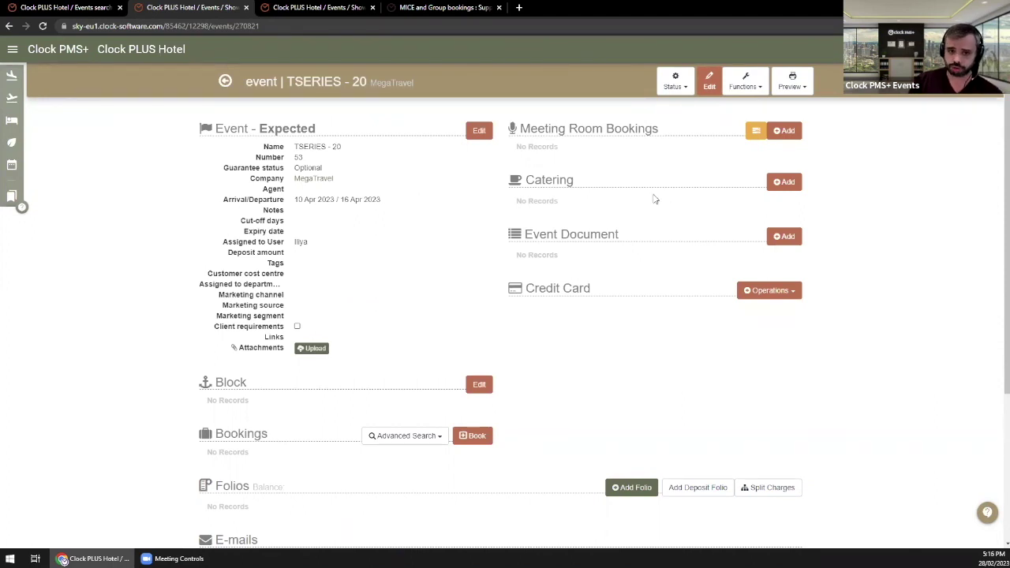
pyautogui.moveTo(531, 131); pyautogui.dragTo(606, 129)
pyautogui.moveTo(526, 180); pyautogui.dragTo(562, 181)
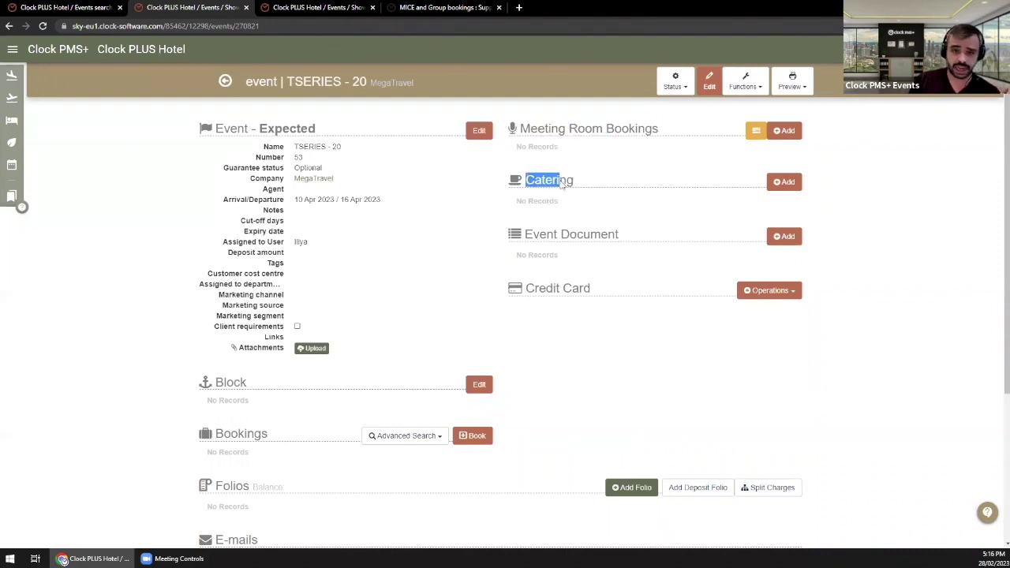
pyautogui.moveTo(521, 128); pyautogui.dragTo(621, 196)
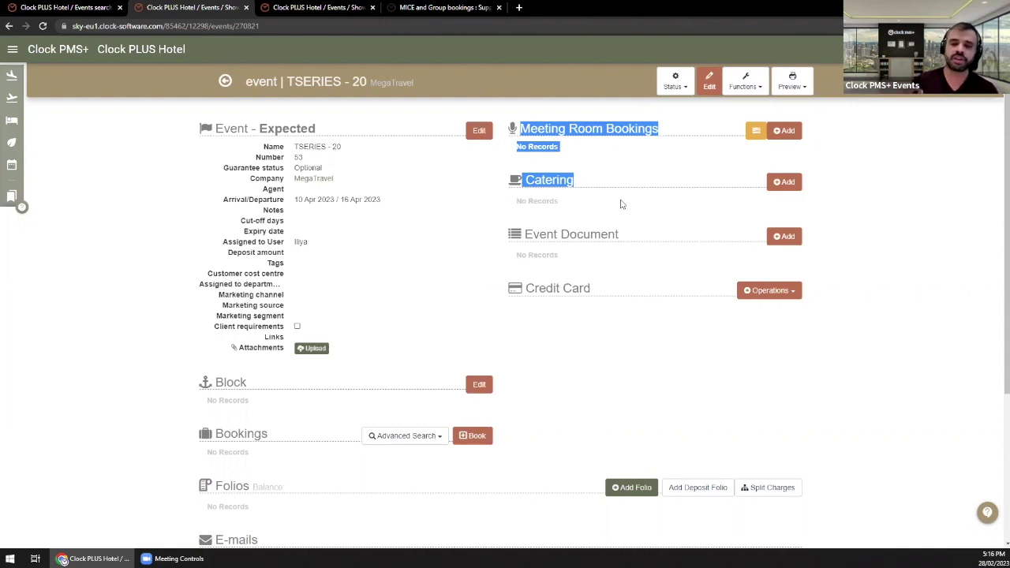
pyautogui.click(616, 193)
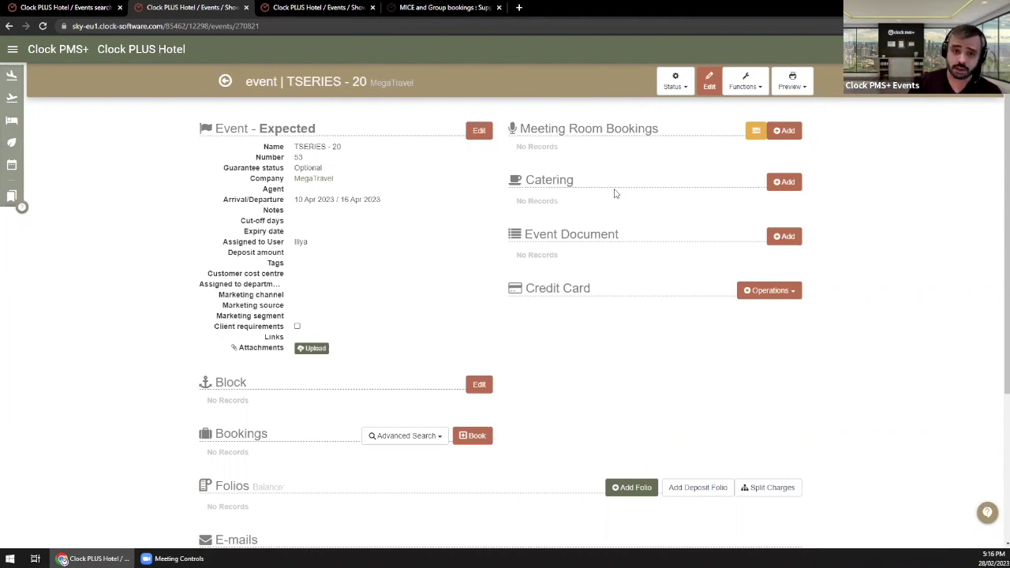
pyautogui.moveTo(531, 140); pyautogui.dragTo(582, 171)
pyautogui.click(573, 180)
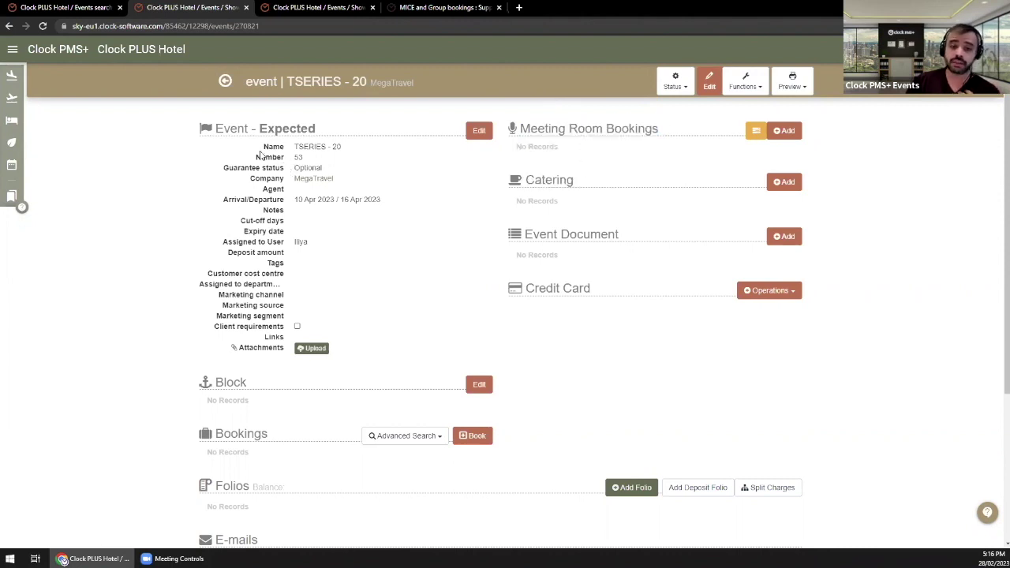
# Step: Point out the event details down to the Block section and open its room block editor
pyautogui.moveTo(238, 133); pyautogui.dragTo(301, 399)
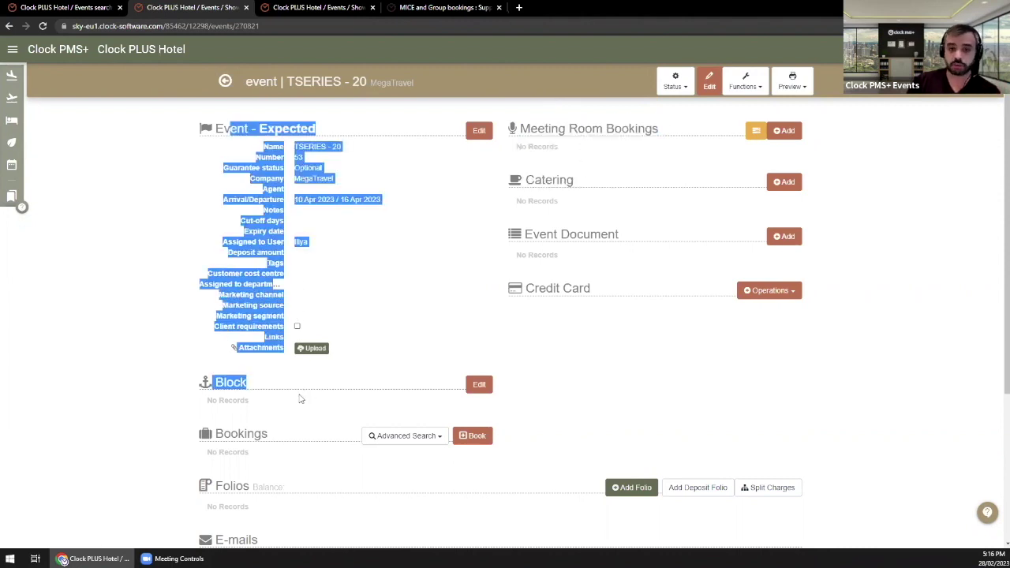
pyautogui.click(353, 318)
pyautogui.scroll(-1, 353, 318)
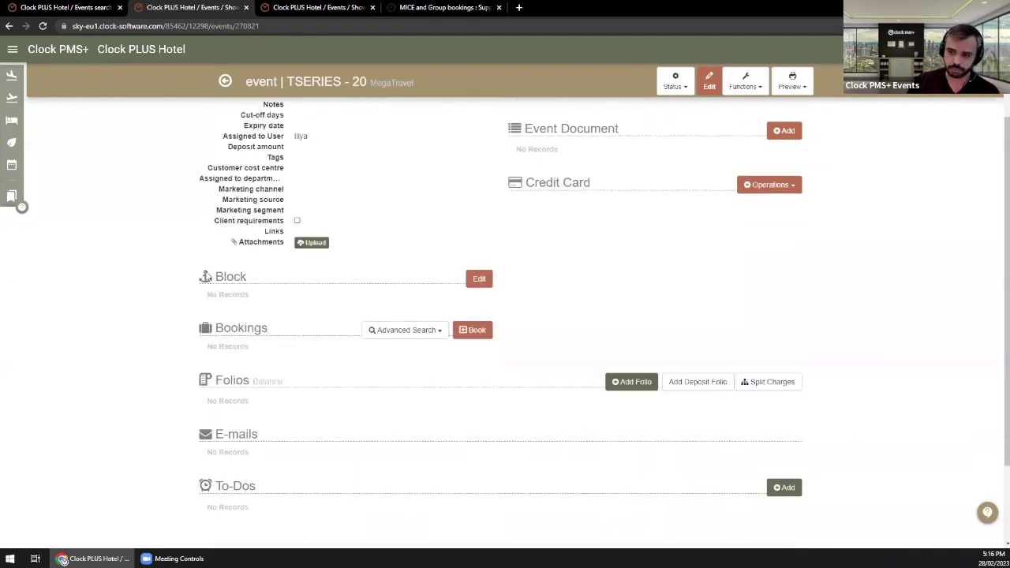
pyautogui.moveTo(209, 278); pyautogui.dragTo(247, 281)
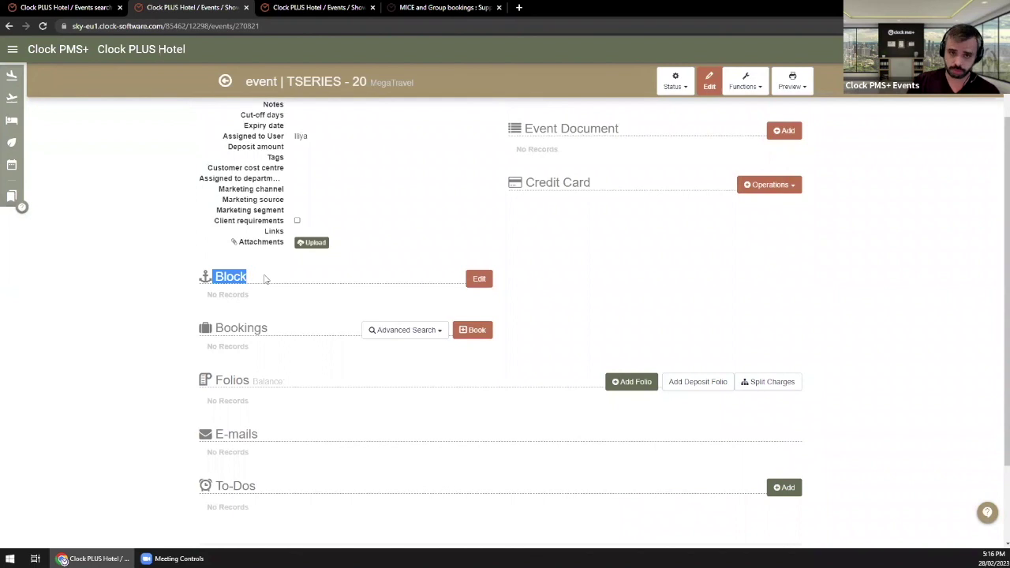
pyautogui.scroll(1, 266, 278)
pyautogui.click(366, 290)
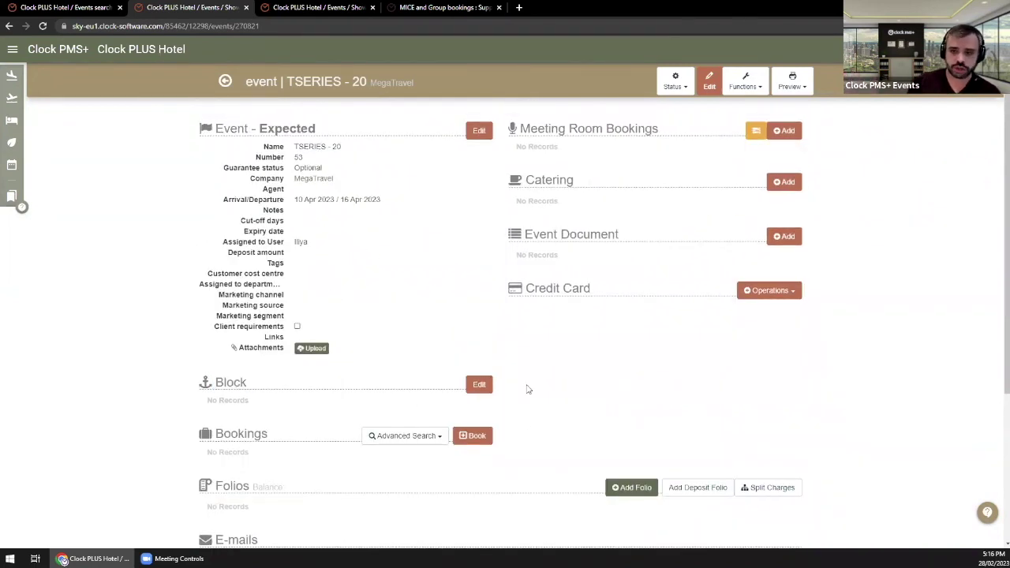
pyautogui.doubleClick(230, 382)
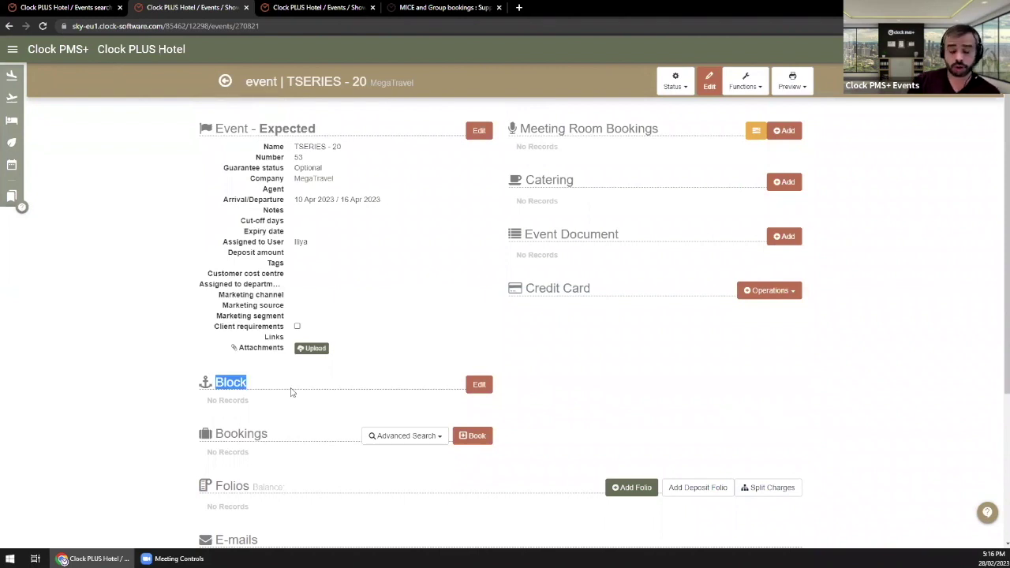
pyautogui.click(479, 384)
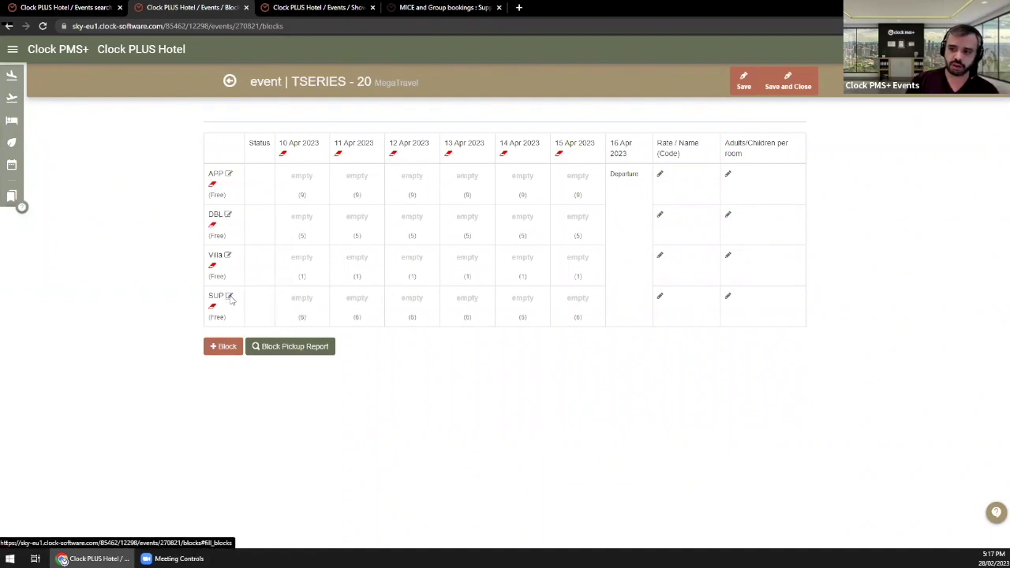
# Step: Block 6 SUP, 3 DBL and 7 APP rooms per night for 10–15 Apr
pyautogui.click(297, 258)
pyautogui.write('6')
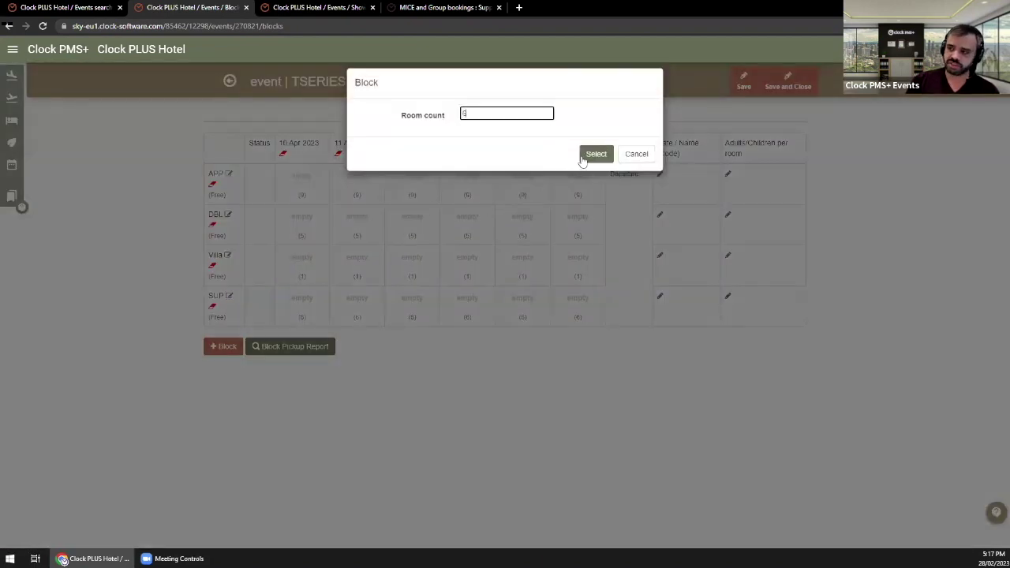
pyautogui.click(593, 156)
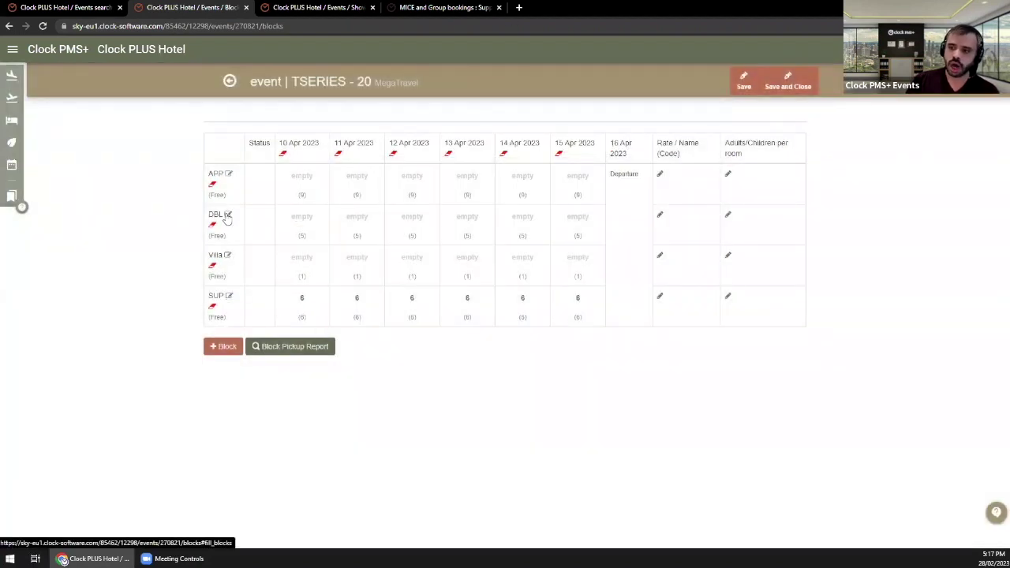
pyautogui.click(428, 232)
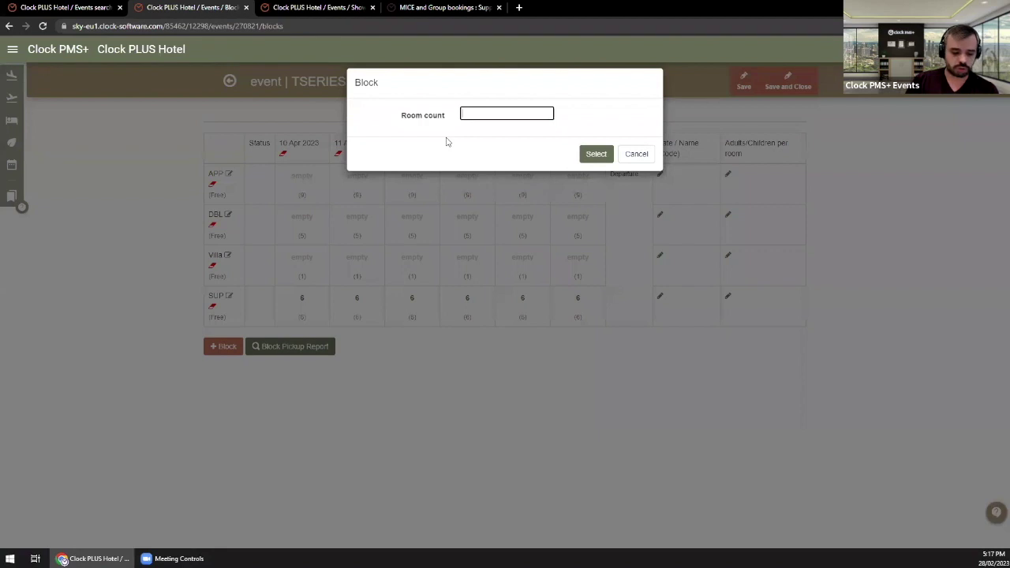
pyautogui.write('3')
pyautogui.click(594, 156)
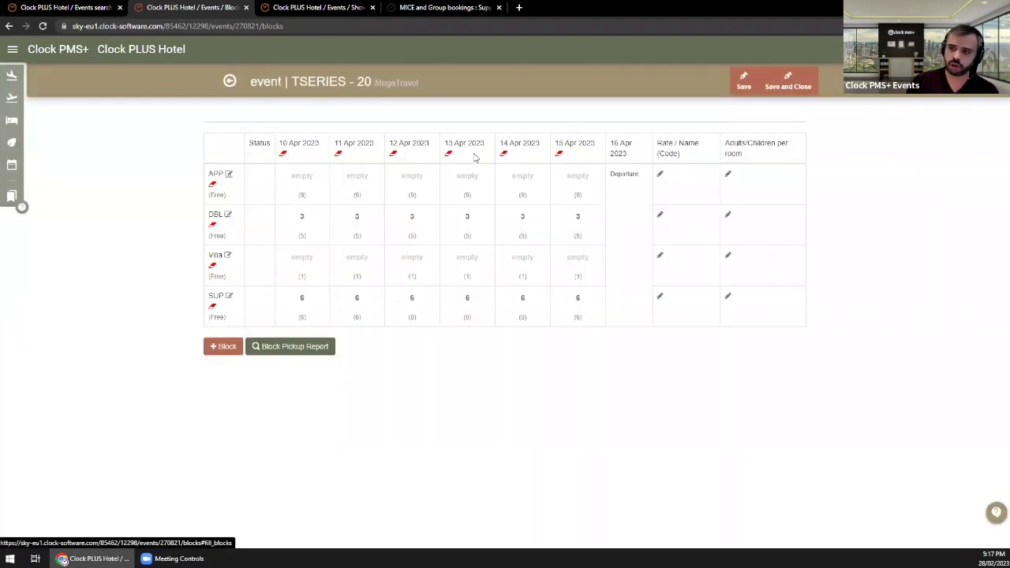
pyautogui.click(475, 158)
pyautogui.write('7')
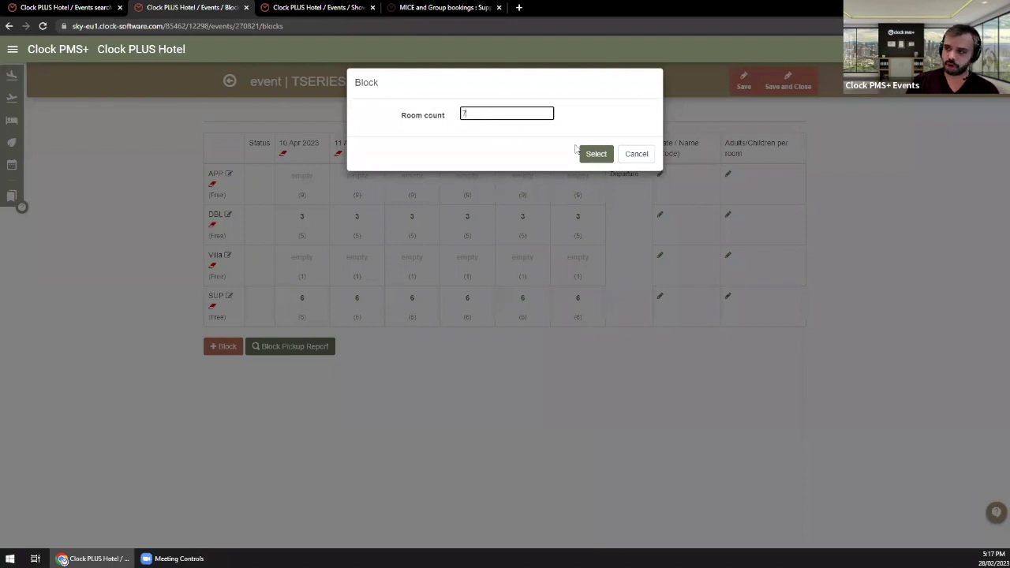
pyautogui.click(595, 154)
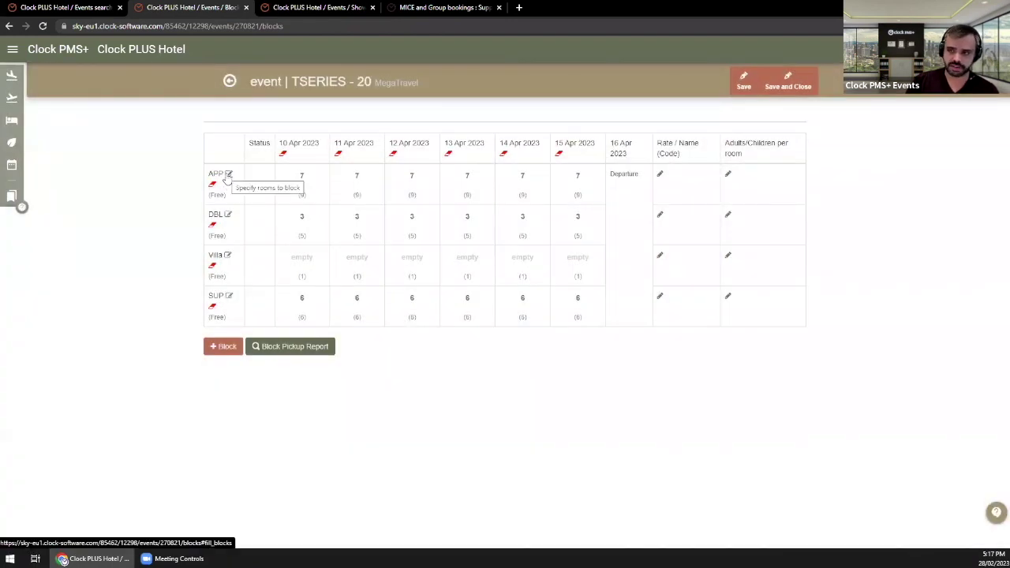
pyautogui.hotkey('ctrl', '+')
pyautogui.hotkey('ctrl', '+')
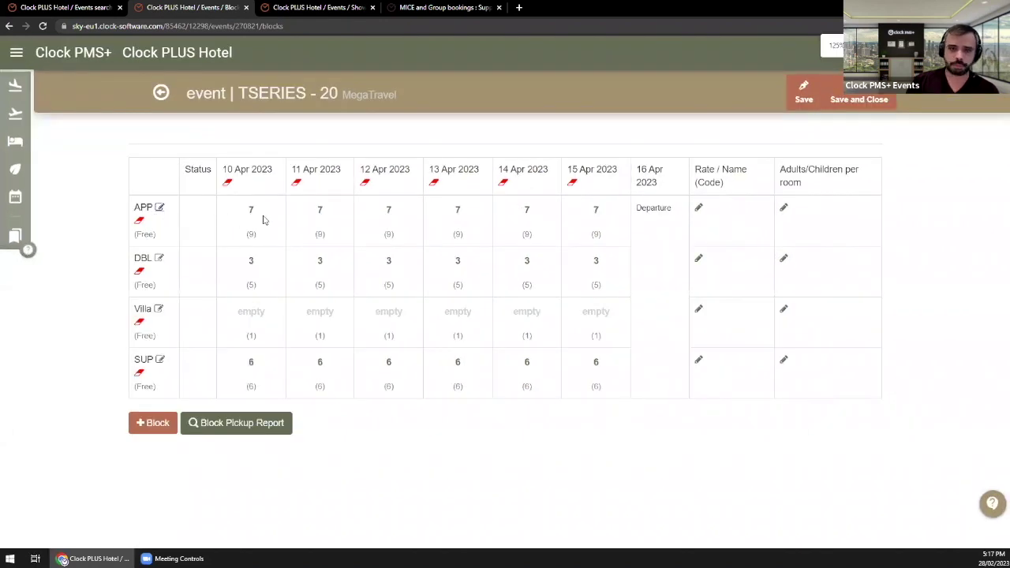
pyautogui.hotkey('ctrl', '-')
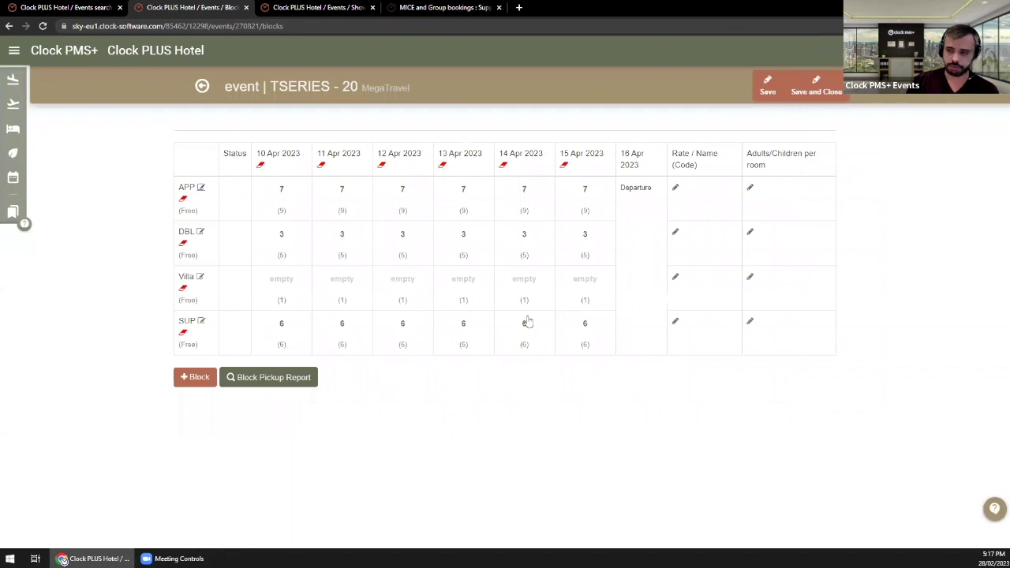
# Step: Check the 13 Apr APP cell, save the Optional blocks, and return to the event page
pyautogui.click(466, 193)
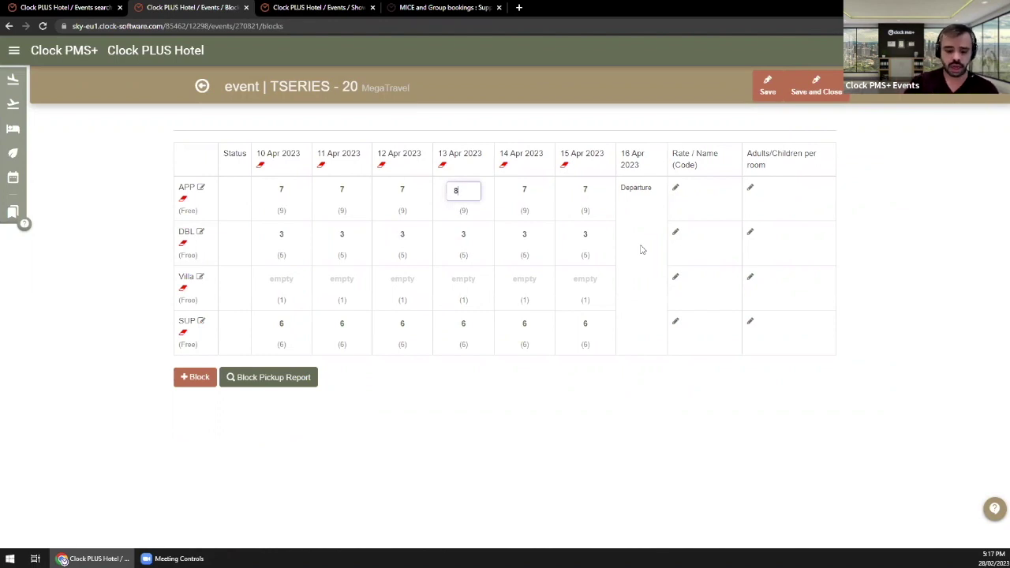
pyautogui.click(766, 91)
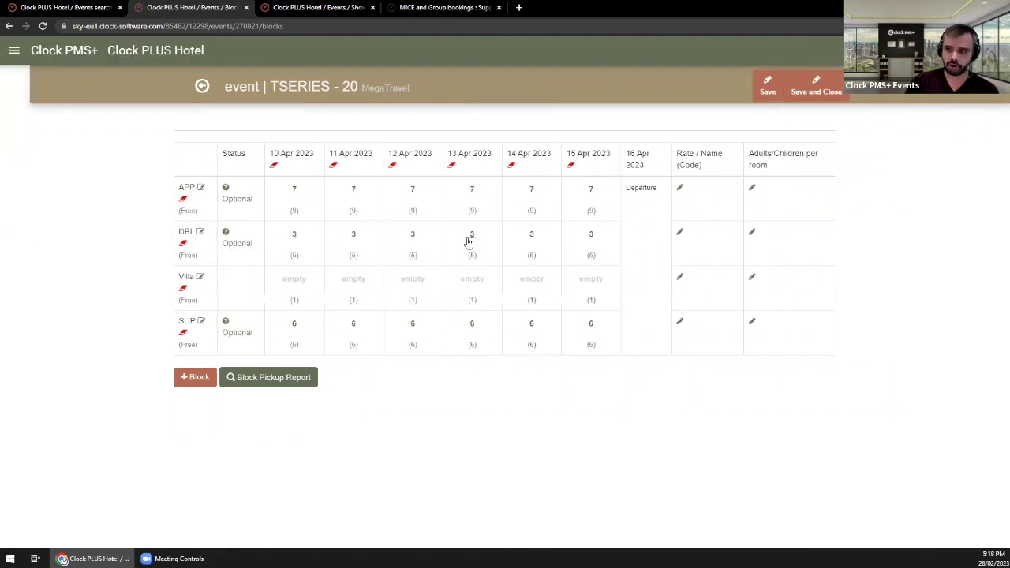
pyautogui.click(205, 88)
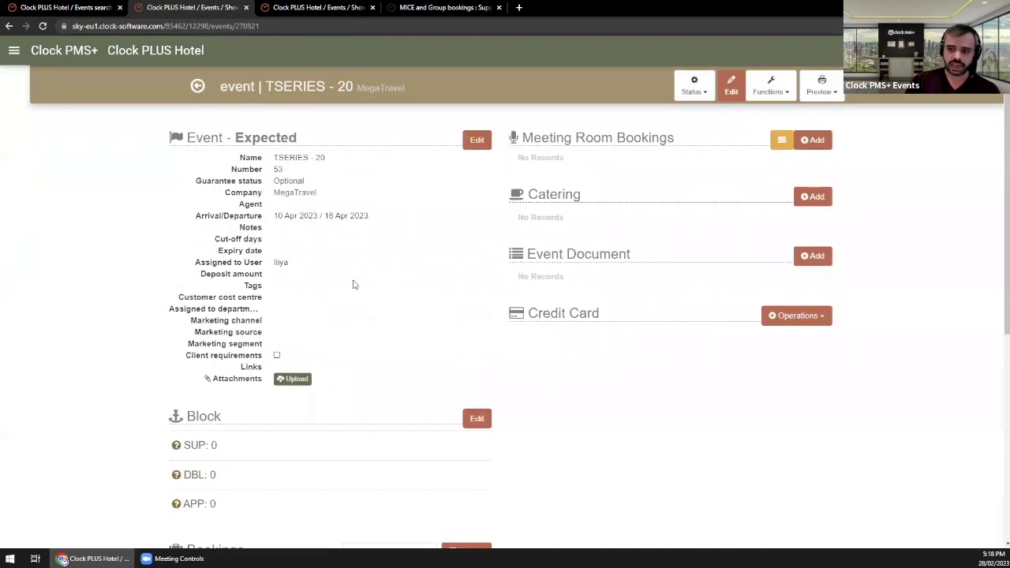
pyautogui.scroll(-1, 363, 281)
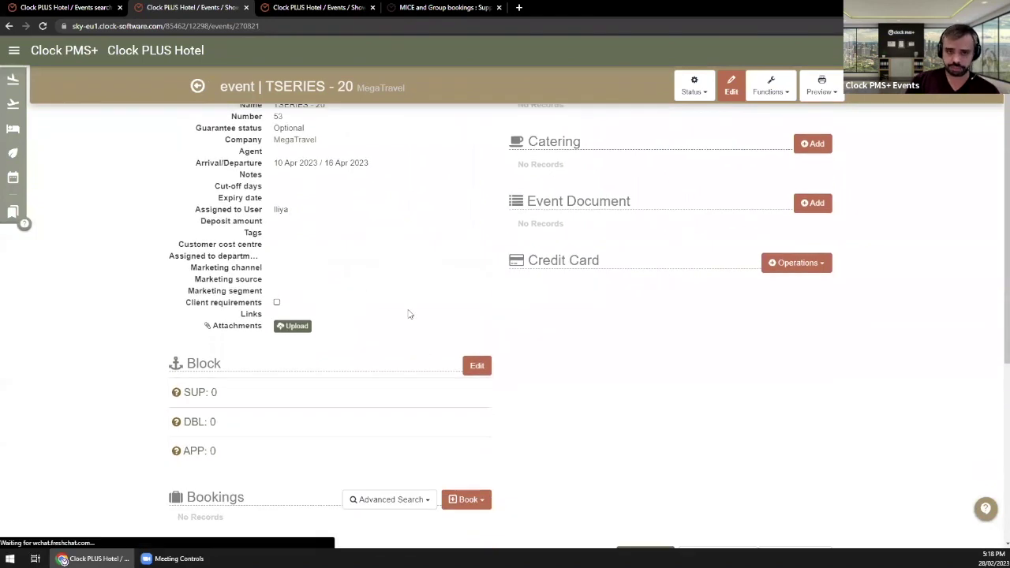
pyautogui.click(476, 367)
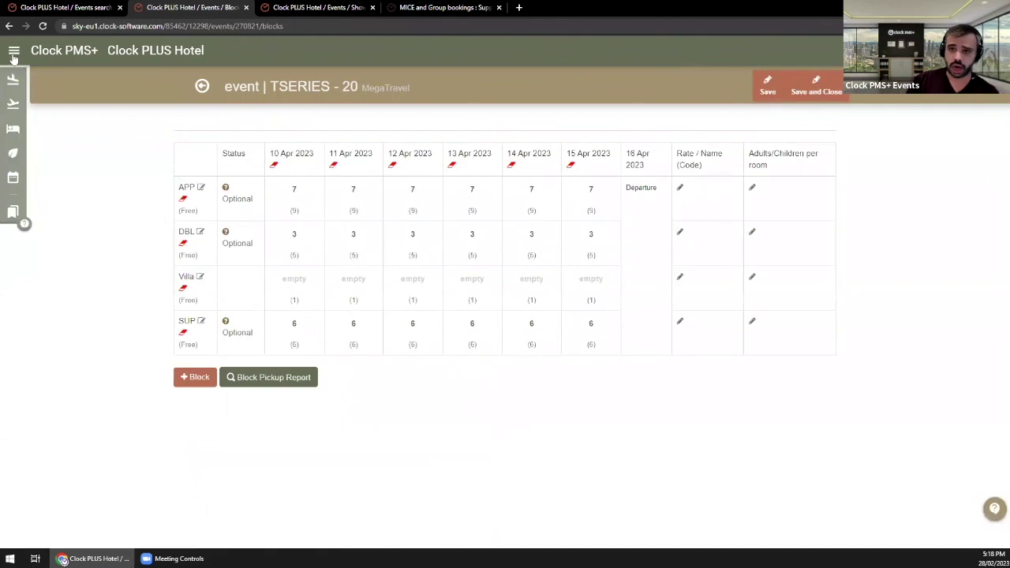
pyautogui.moveTo(15, 182)
pyautogui.click(63, 218)
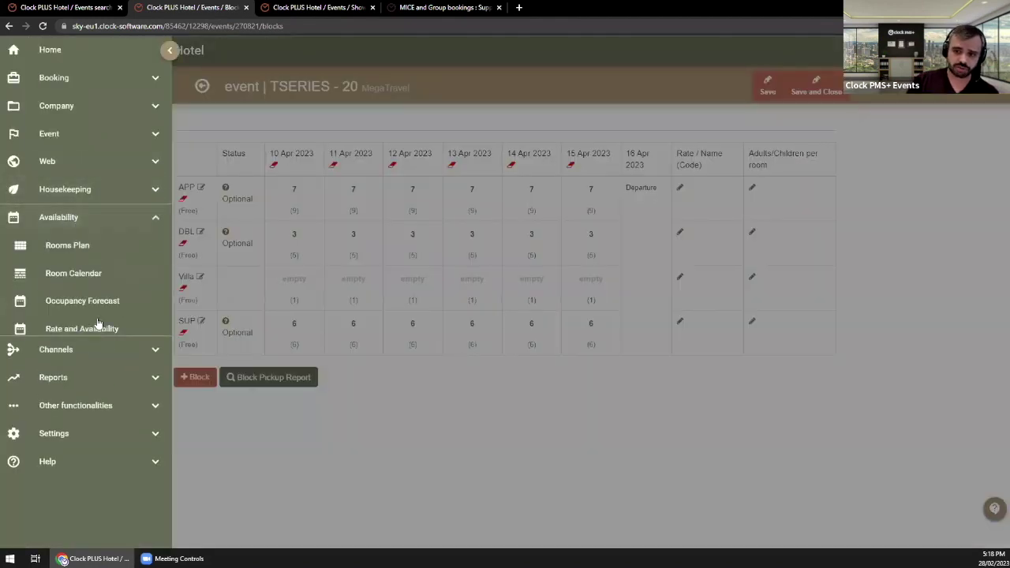
pyautogui.click(437, 446)
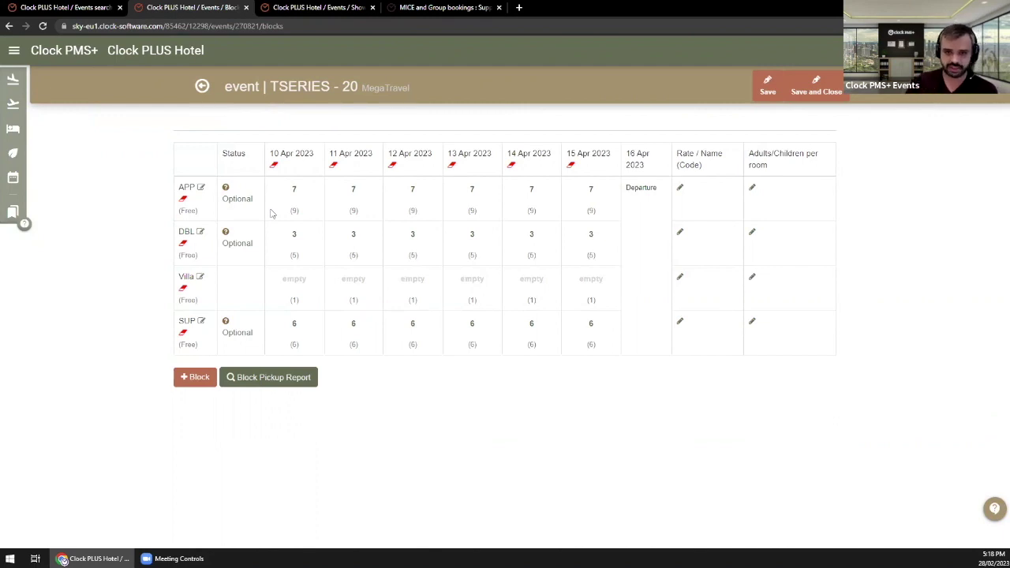
pyautogui.click(203, 89)
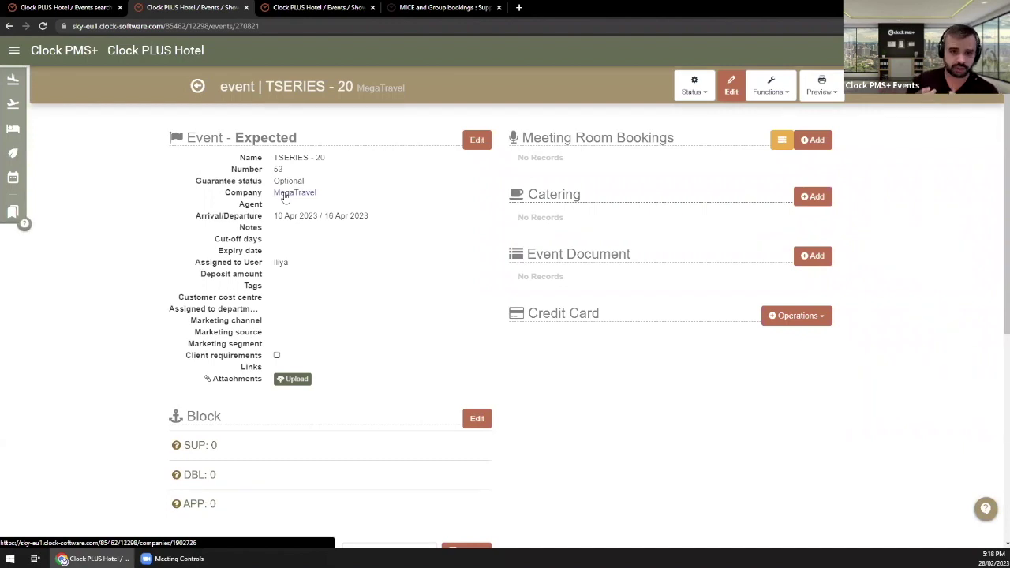
# Step: Reopen the TSERIES - 20 block grid showing its 7 APP, 3 DBL and 6 SUP rooms and the empty Rate column
pyautogui.click(484, 419)
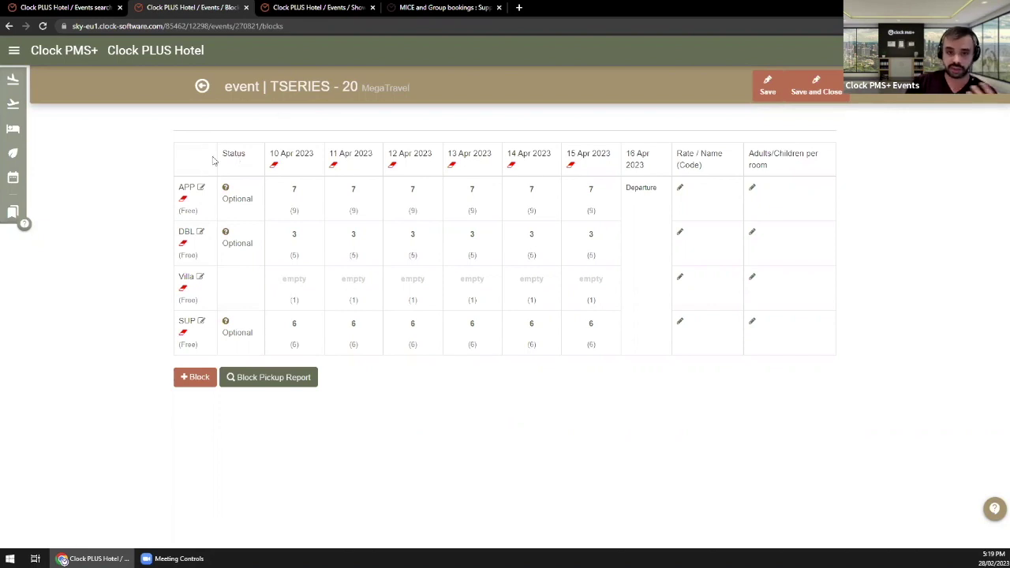
pyautogui.moveTo(677, 153); pyautogui.dragTo(716, 165)
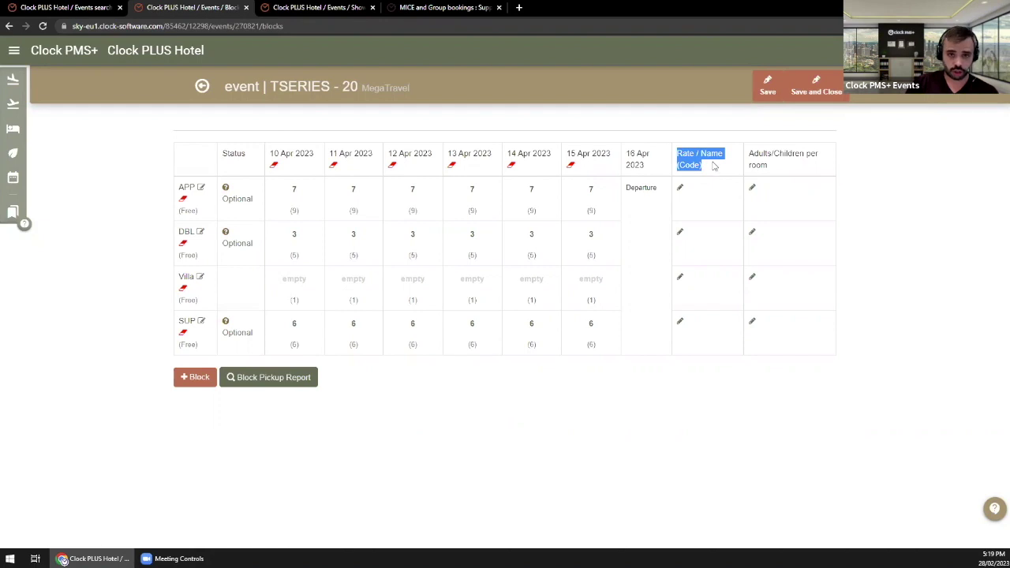
# Step: Choose the BAR / DBL / RO rate for the DBL block
pyautogui.click(679, 231)
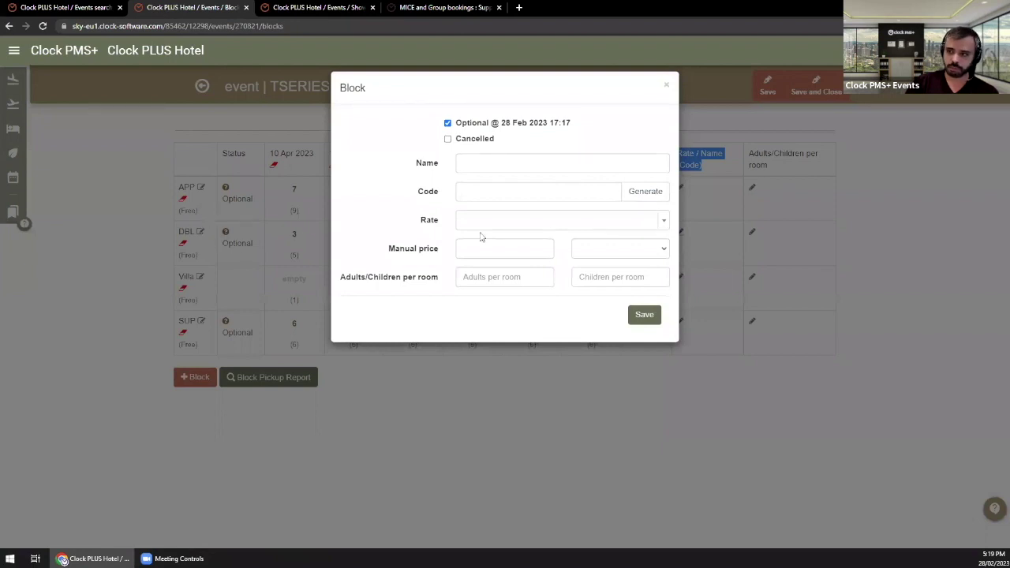
pyautogui.click(584, 222)
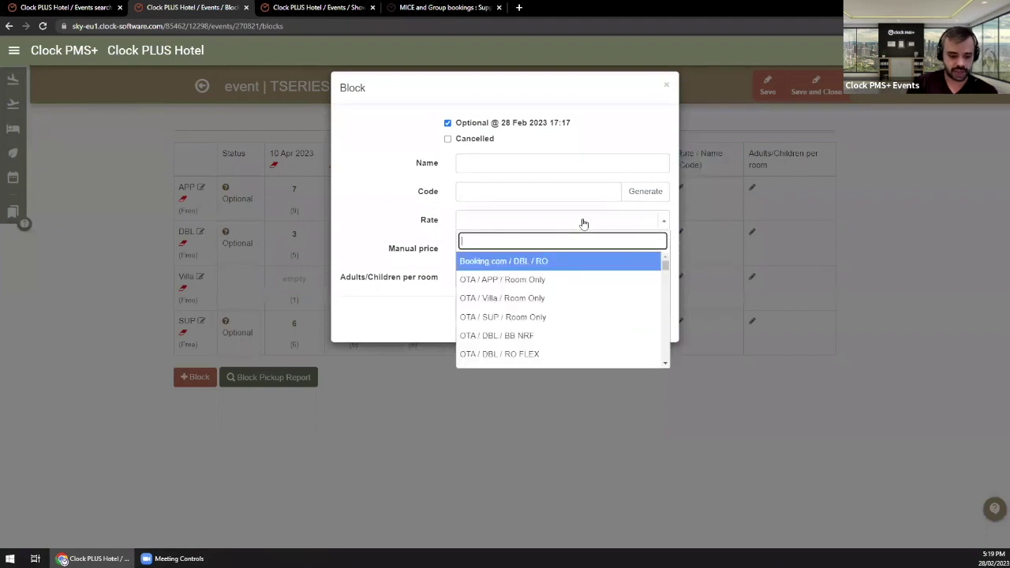
pyautogui.write('dbl')
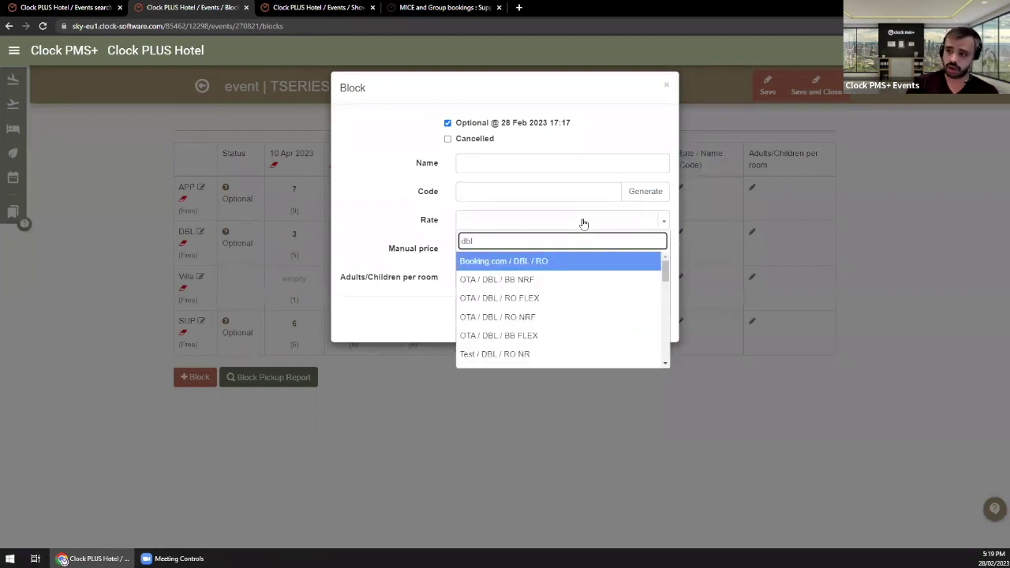
pyautogui.scroll(-8, 562, 280)
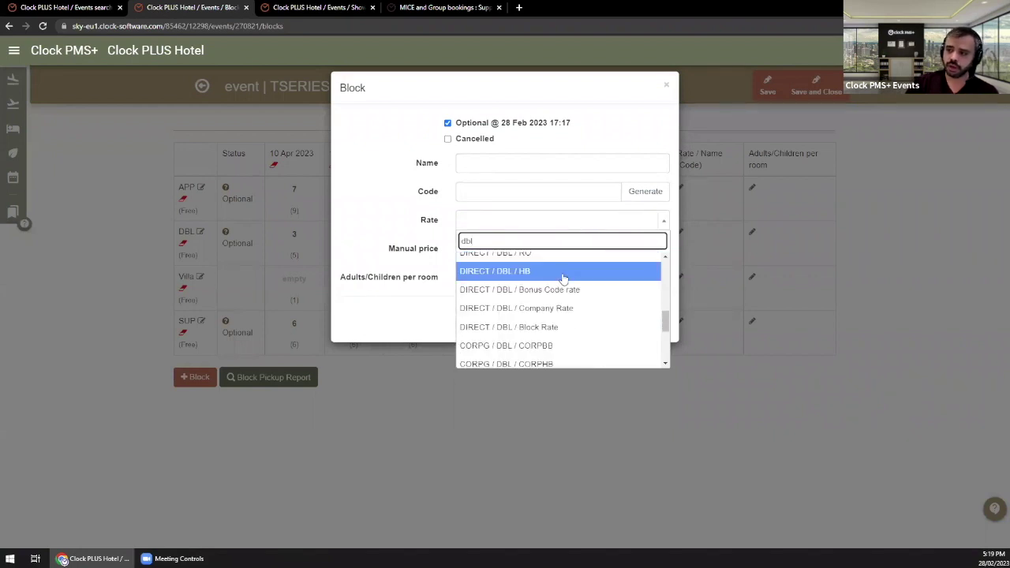
pyautogui.scroll(-6, 558, 318)
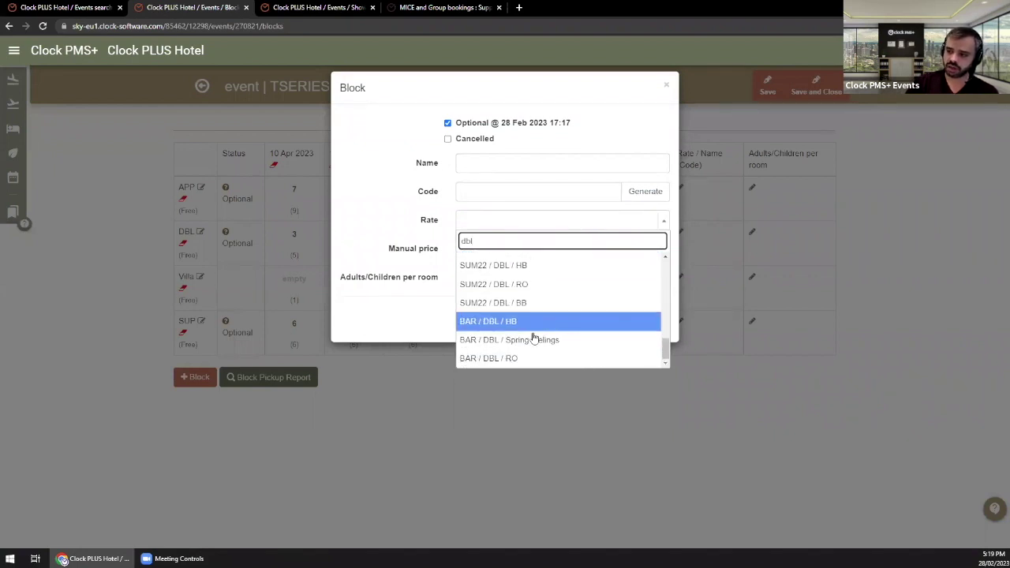
pyautogui.click(528, 358)
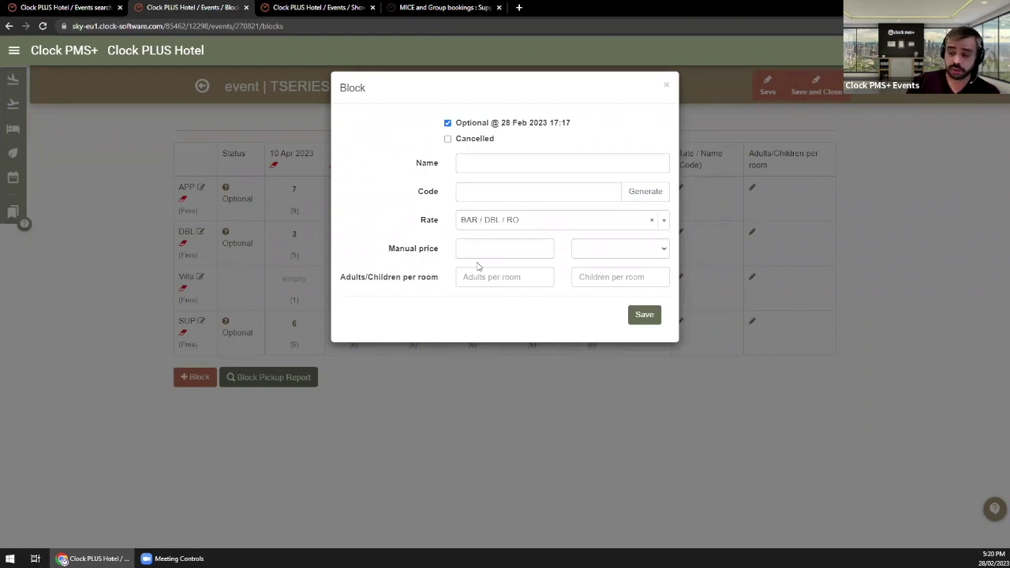
# Step: Give the DBL block a manual 80 GBP price for 2 adults and 0 children, and save
pyautogui.click(486, 248)
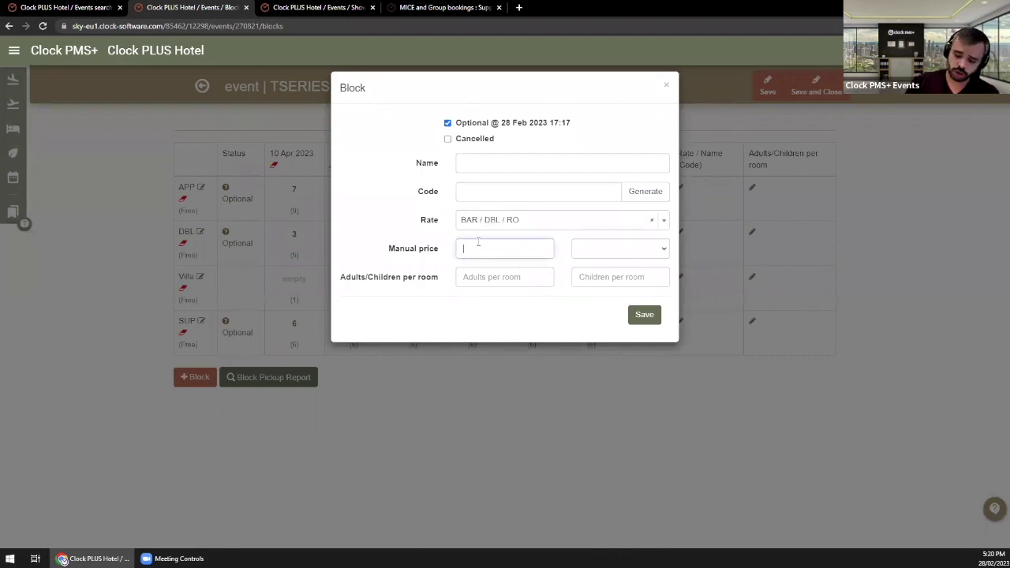
pyautogui.write('80')
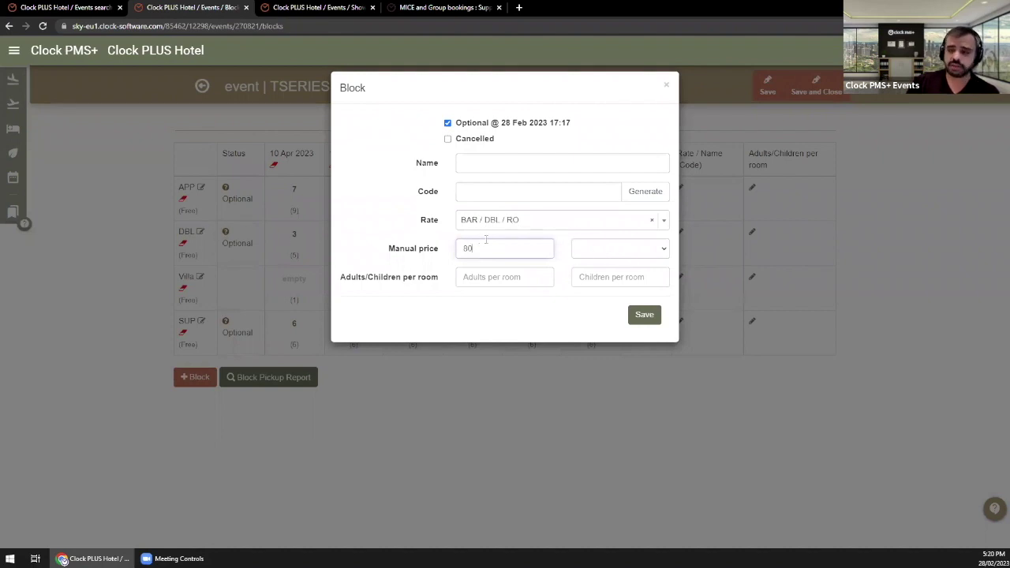
pyautogui.click(585, 250)
pyautogui.click(589, 294)
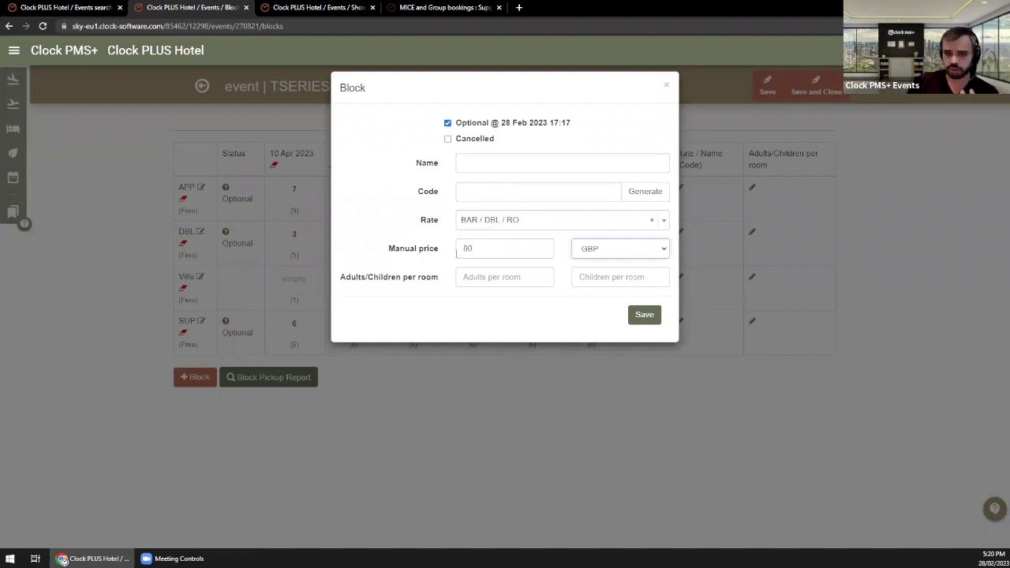
pyautogui.click(504, 278)
pyautogui.write('2')
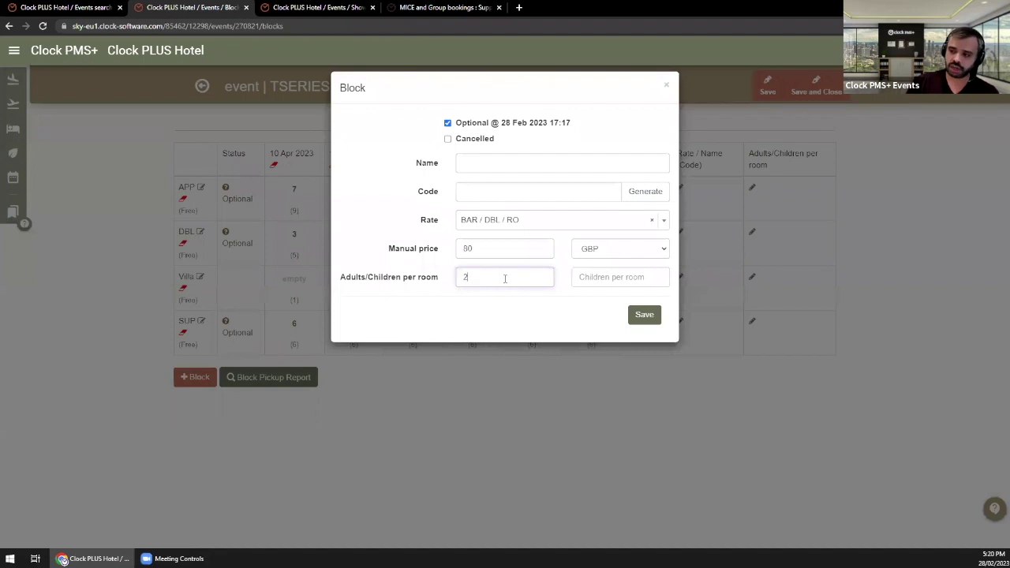
pyautogui.click(589, 278)
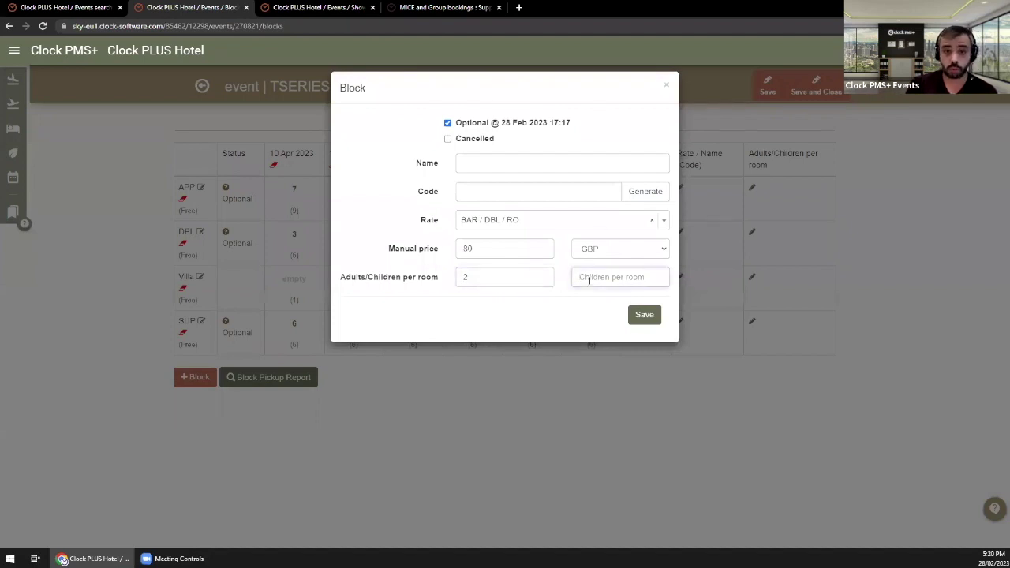
pyautogui.write('0')
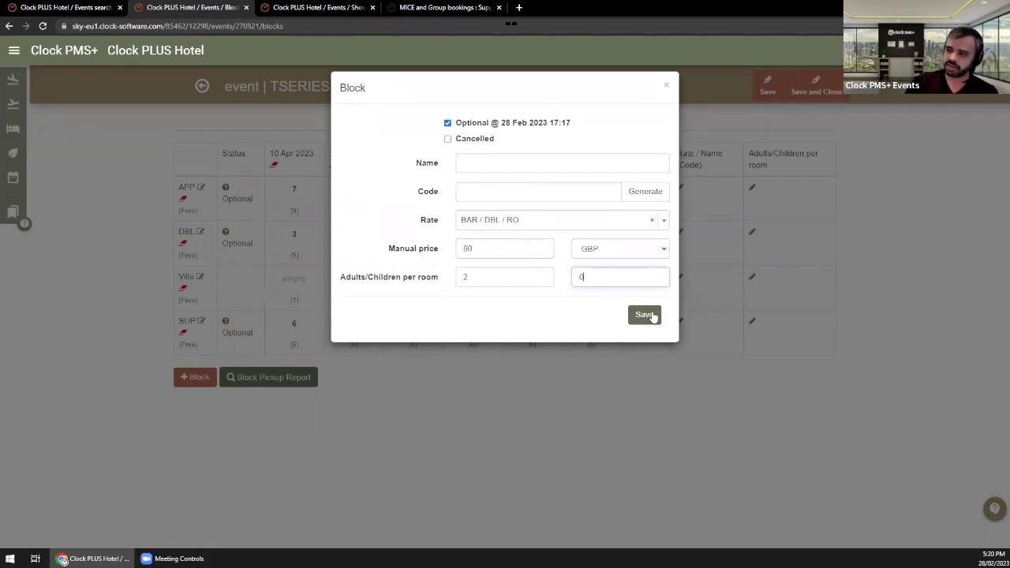
pyautogui.click(645, 315)
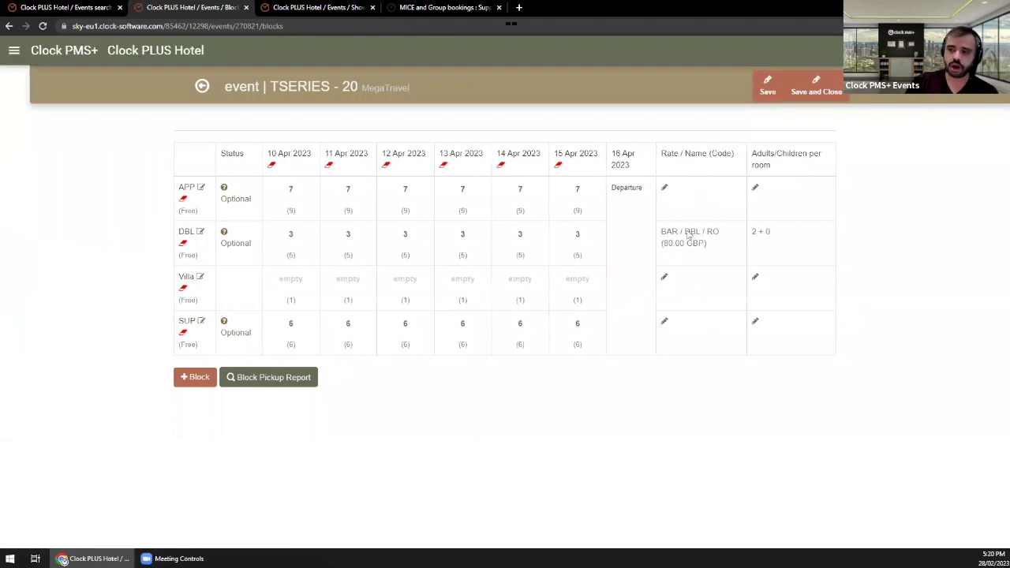
# Step: Save the event, then choose DIRECT / APP / RO as the APP block's rate
pyautogui.click(771, 90)
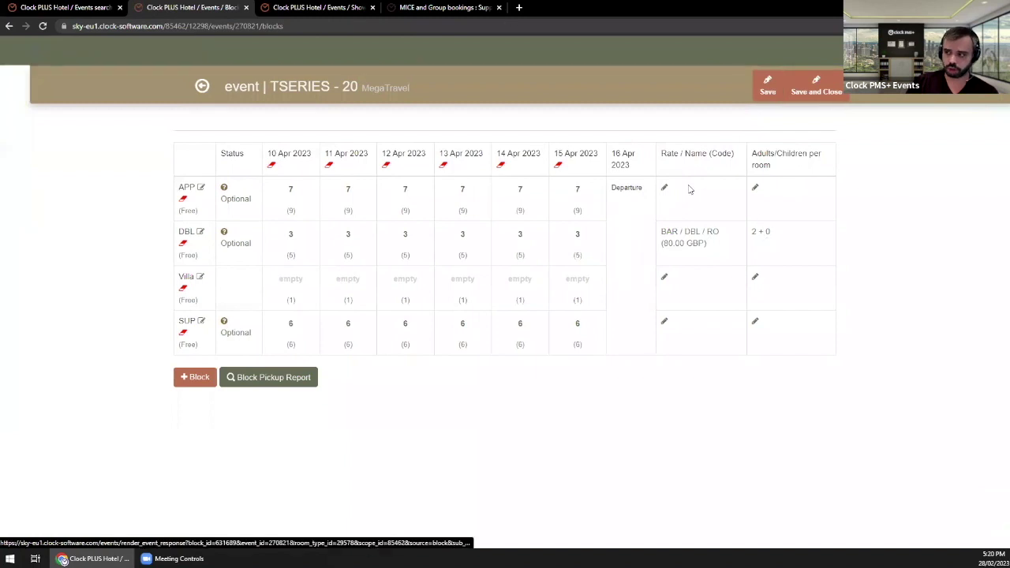
pyautogui.click(662, 189)
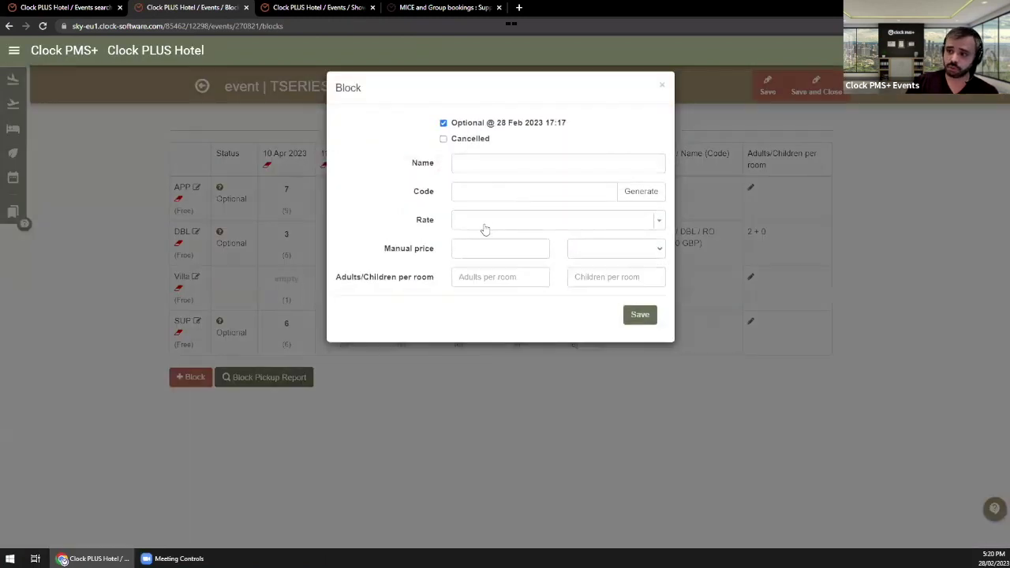
pyautogui.click(484, 225)
pyautogui.write('app')
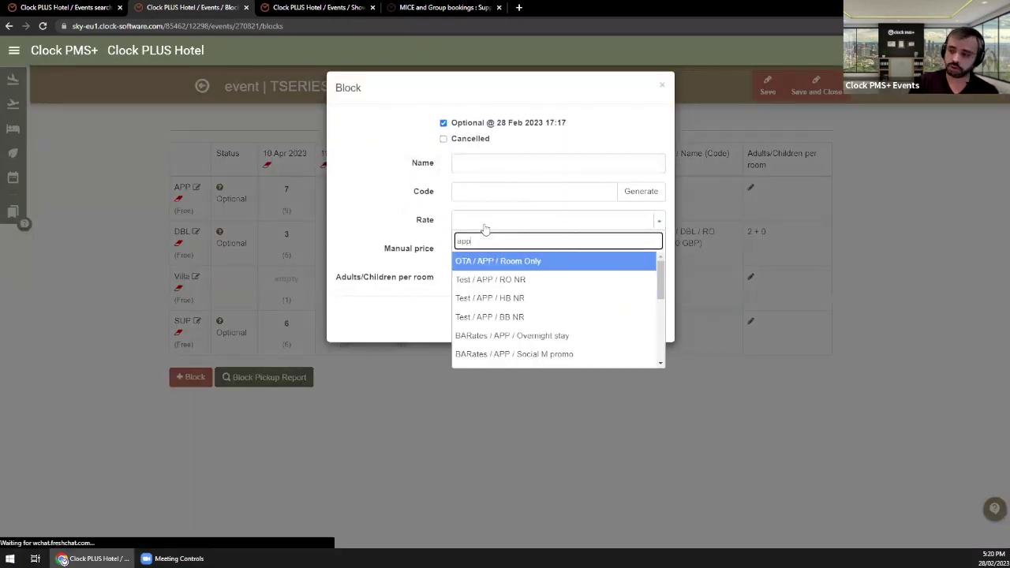
pyautogui.press('Down')
pyautogui.press('Down')
pyautogui.press('Down')
pyautogui.press('Down')
pyautogui.press('Down')
pyautogui.press('Down')
pyautogui.press('Down')
pyautogui.press('Down')
pyautogui.press('Down')
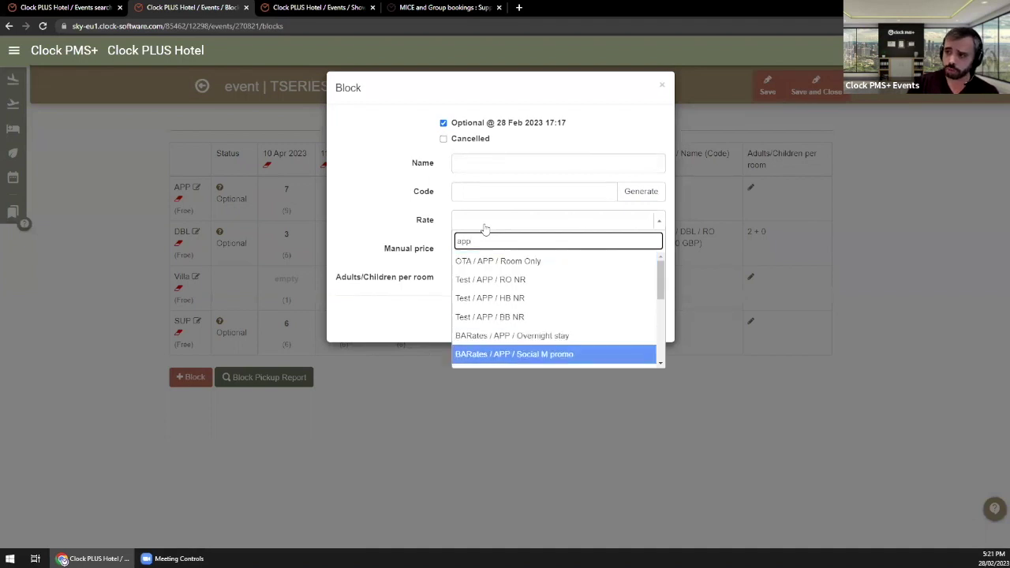
pyautogui.press('Down')
pyautogui.press('Up')
pyautogui.press('Up')
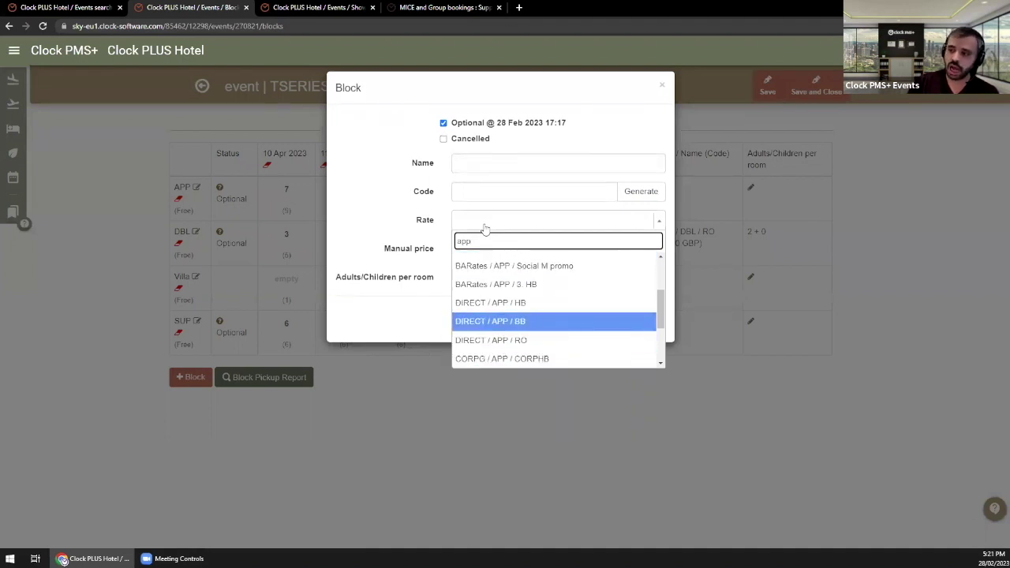
pyautogui.press('Down')
pyautogui.press('Return')
# Step: Price the APP block at 140 GBP for 2 adults and 0 children, and save
pyautogui.click(485, 248)
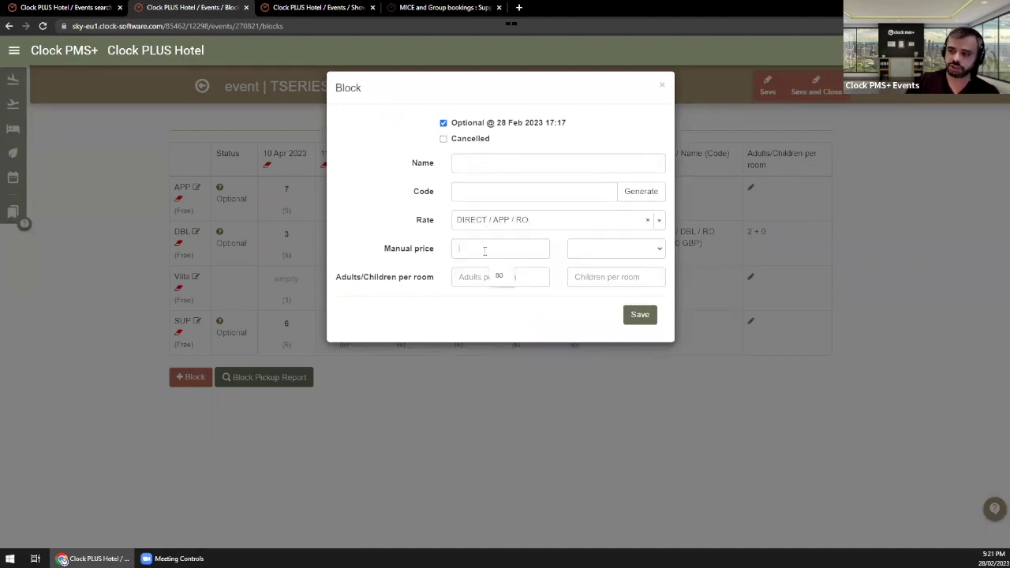
pyautogui.write('140')
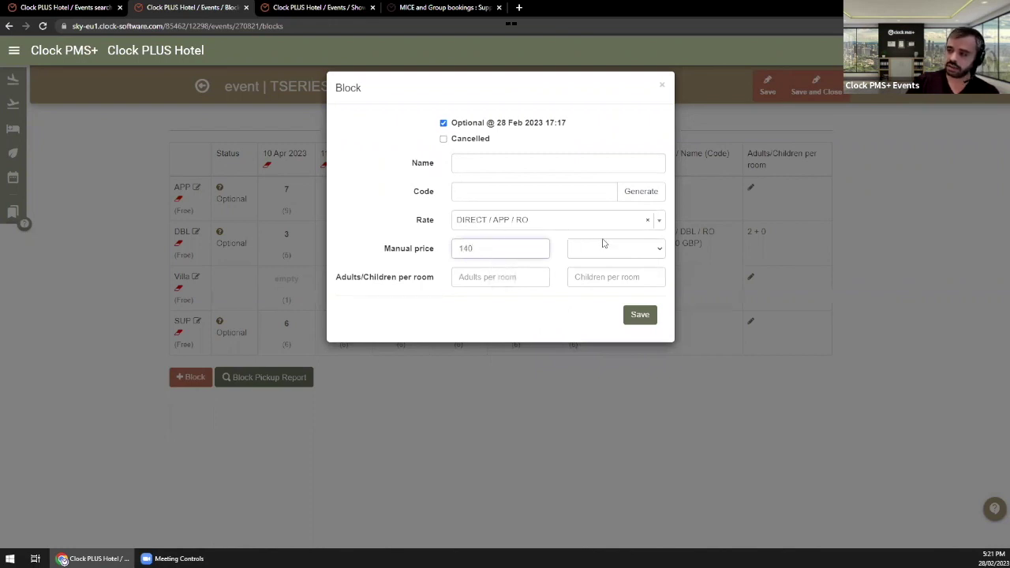
pyautogui.click(604, 246)
pyautogui.click(598, 294)
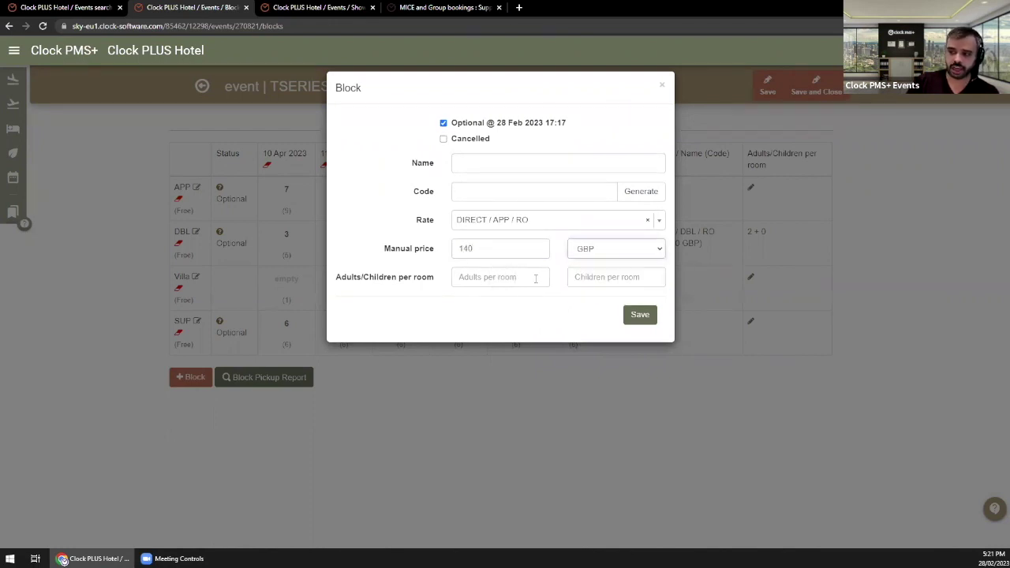
pyautogui.click(537, 277)
pyautogui.write('2')
pyautogui.click(580, 280)
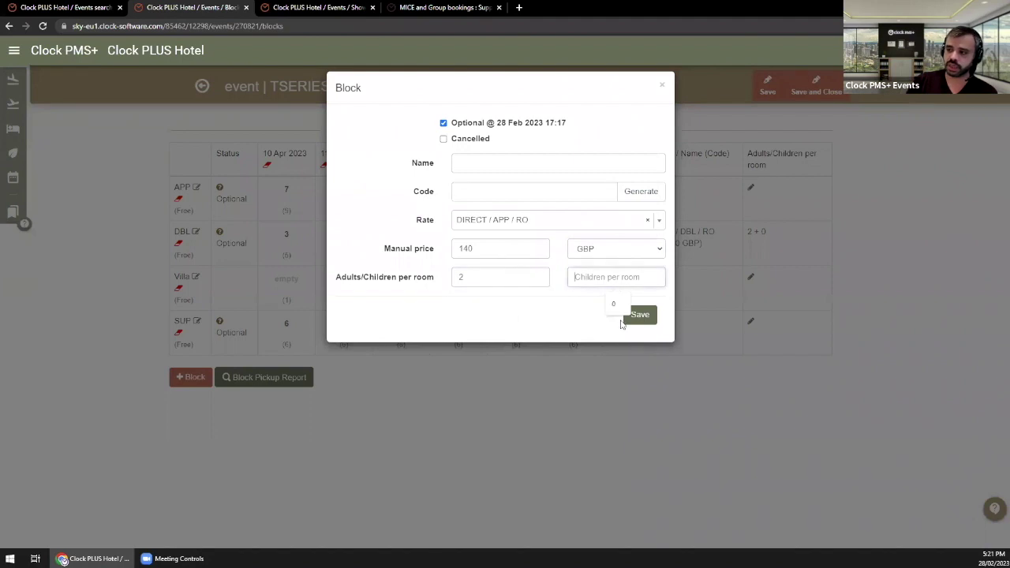
pyautogui.write('0')
pyautogui.click(642, 317)
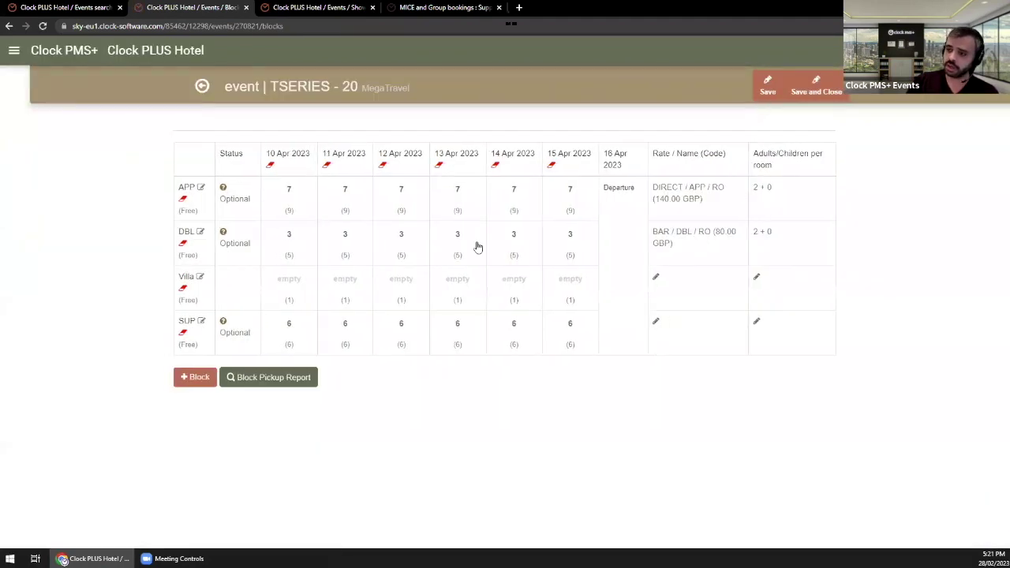
# Step: Choose DIRECT / SUP / RO as the SUP block's rate
pyautogui.click(656, 323)
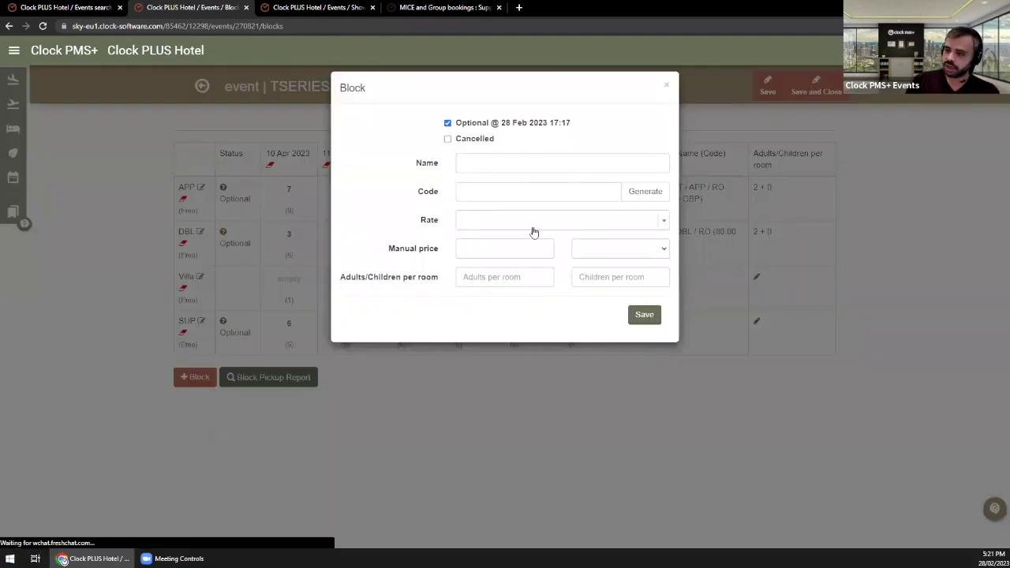
pyautogui.click(533, 225)
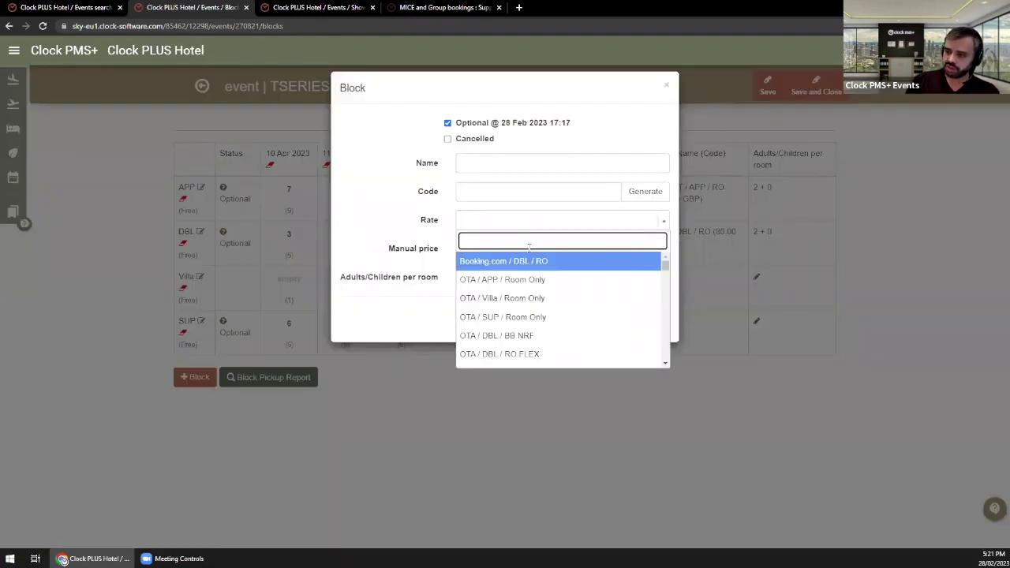
pyautogui.write('sup')
pyautogui.press('Down')
pyautogui.press('Down')
pyautogui.press('Down')
pyautogui.press('Down')
pyautogui.press('Down')
pyautogui.press('Down')
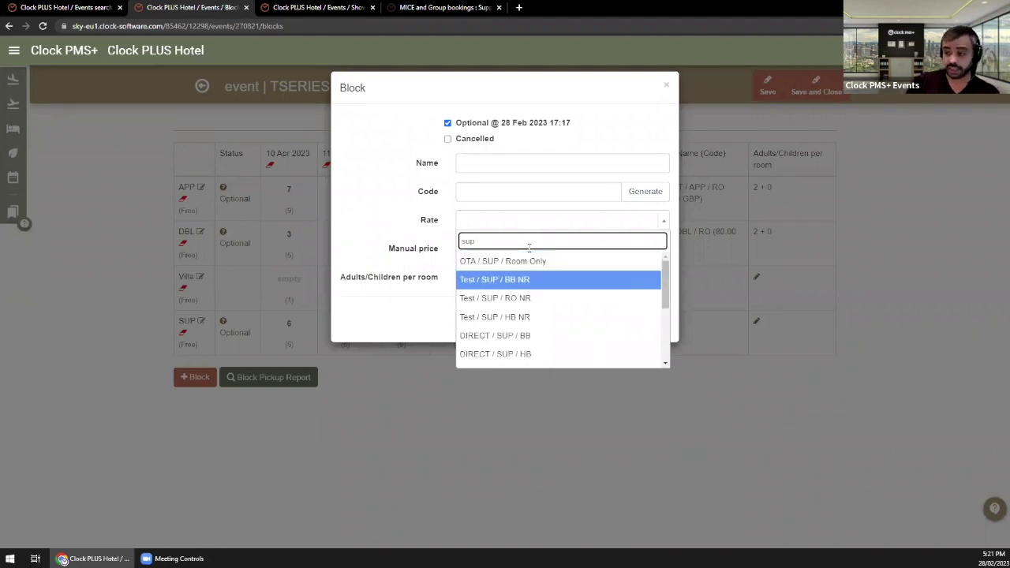
pyautogui.press('Return')
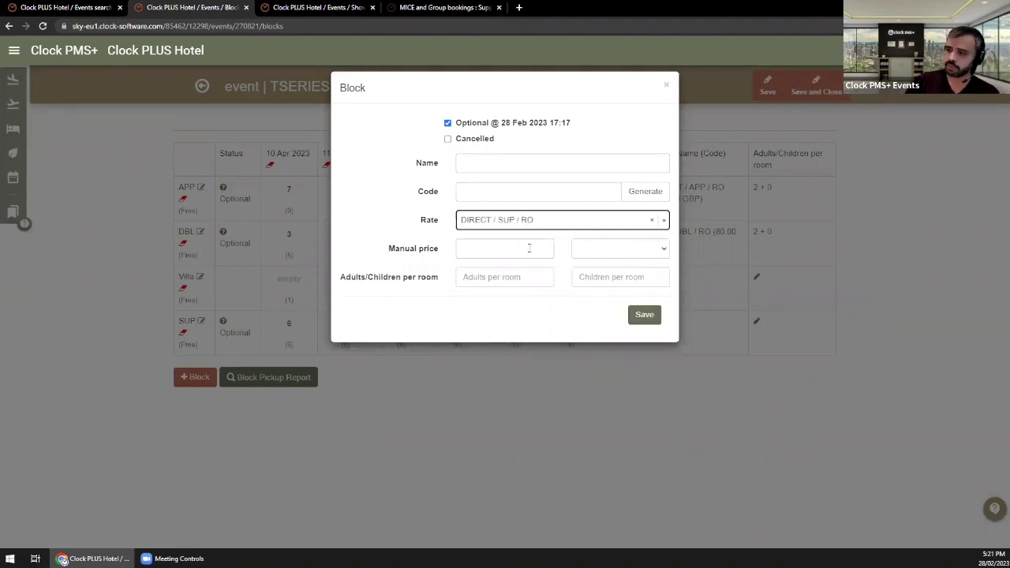
# Step: Price the SUP block at 90 GBP for 2 adults and 0 children, then save the block and event
pyautogui.press('Tab')
pyautogui.write('90')
pyautogui.click(588, 250)
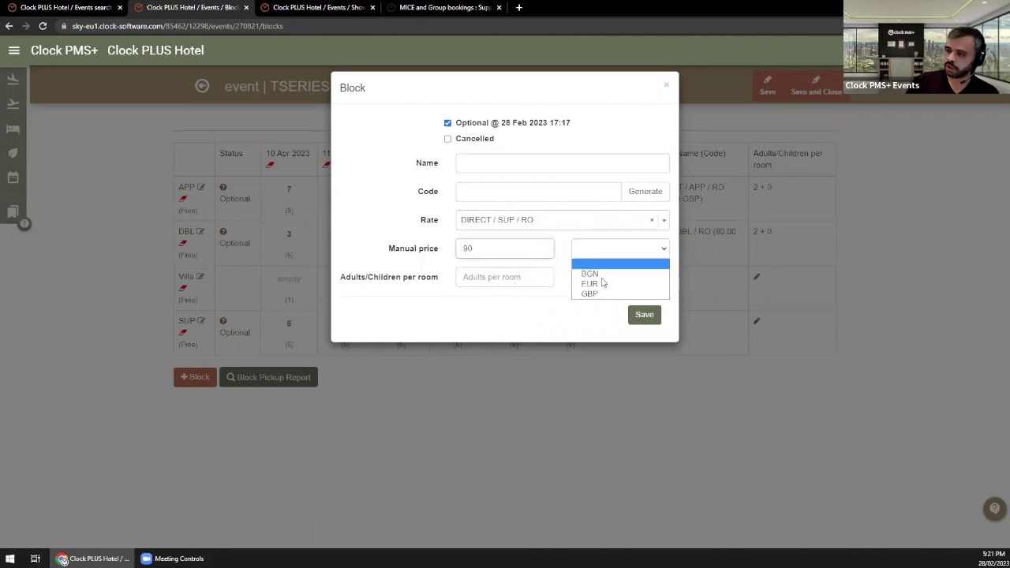
pyautogui.click(597, 282)
pyautogui.click(521, 279)
pyautogui.write('2')
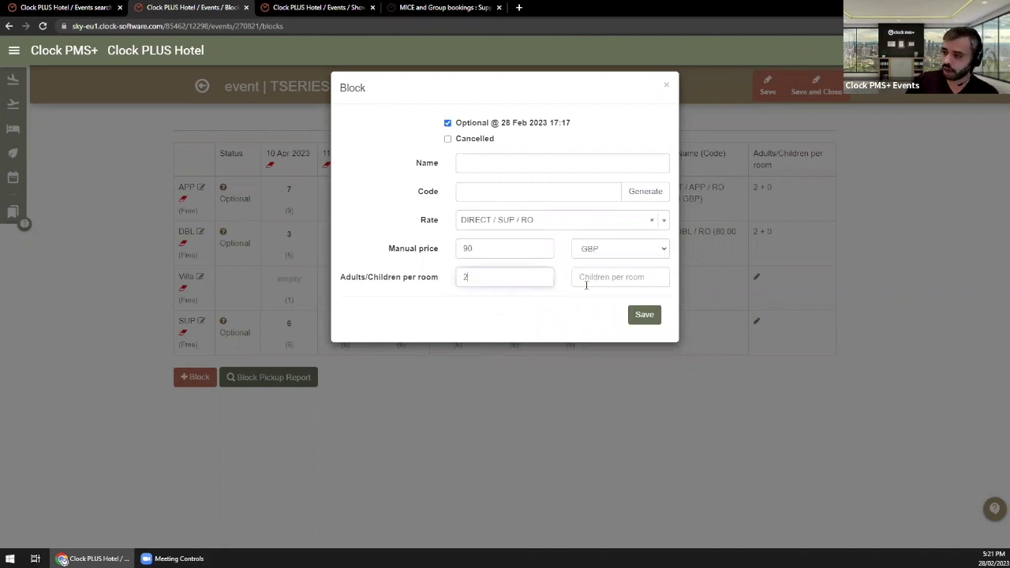
pyautogui.press('Tab')
pyautogui.write('0')
pyautogui.click(644, 315)
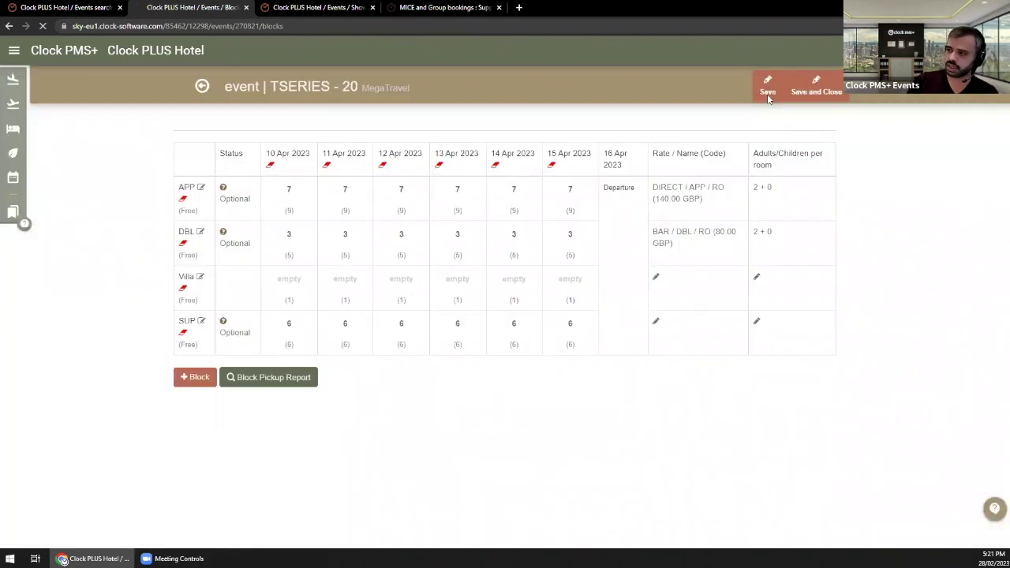
pyautogui.click(767, 88)
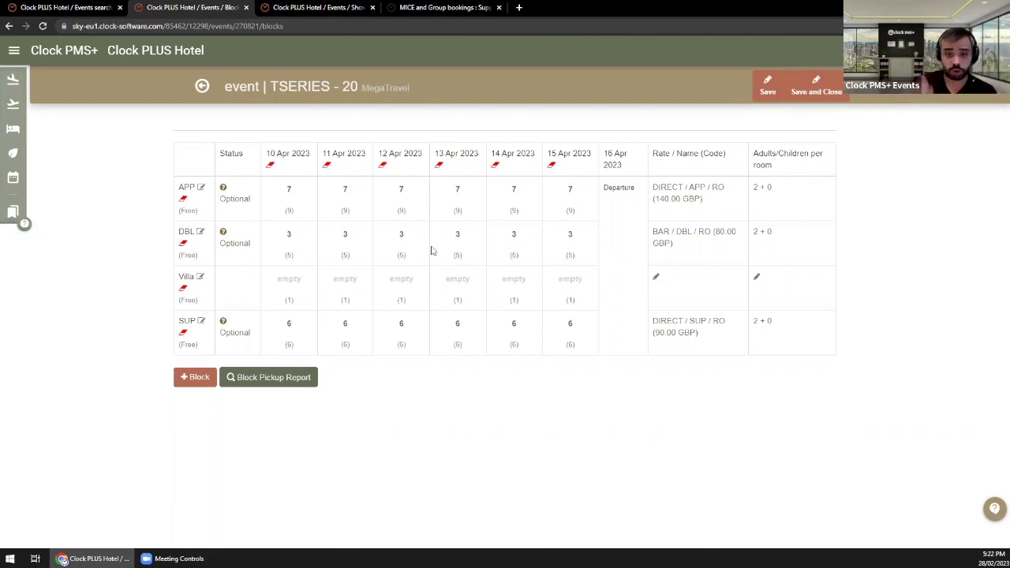
# Step: Add a new DBL room block on the BAR / DBL / RO rate
pyautogui.click(196, 379)
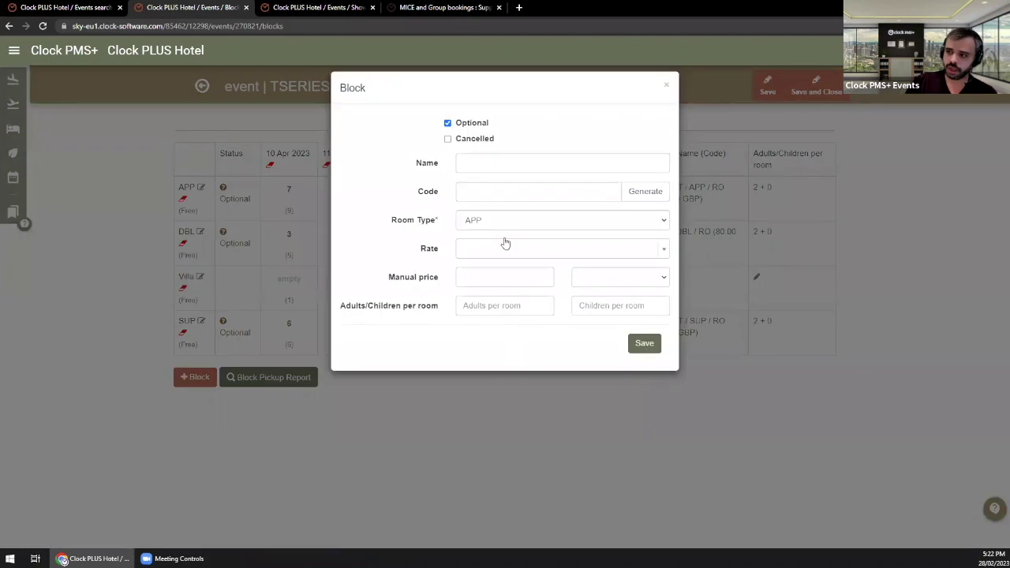
pyautogui.click(491, 222)
pyautogui.click(484, 244)
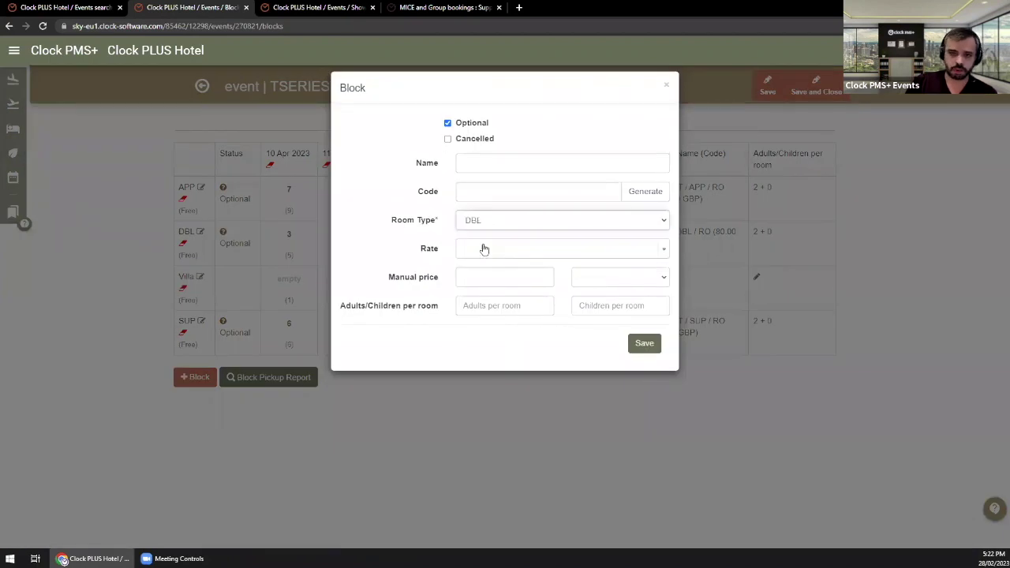
pyautogui.click(360, 269)
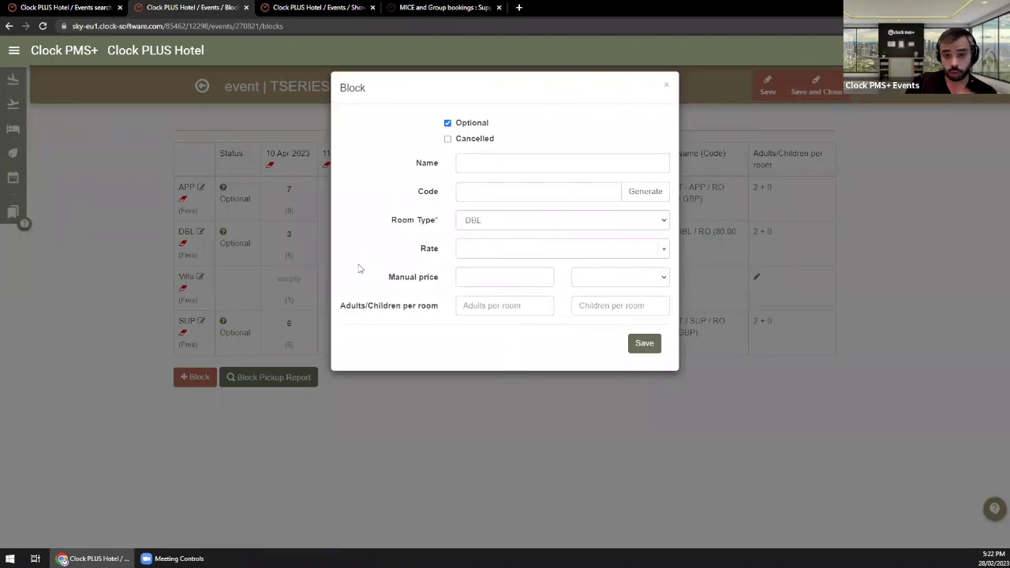
pyautogui.click(509, 249)
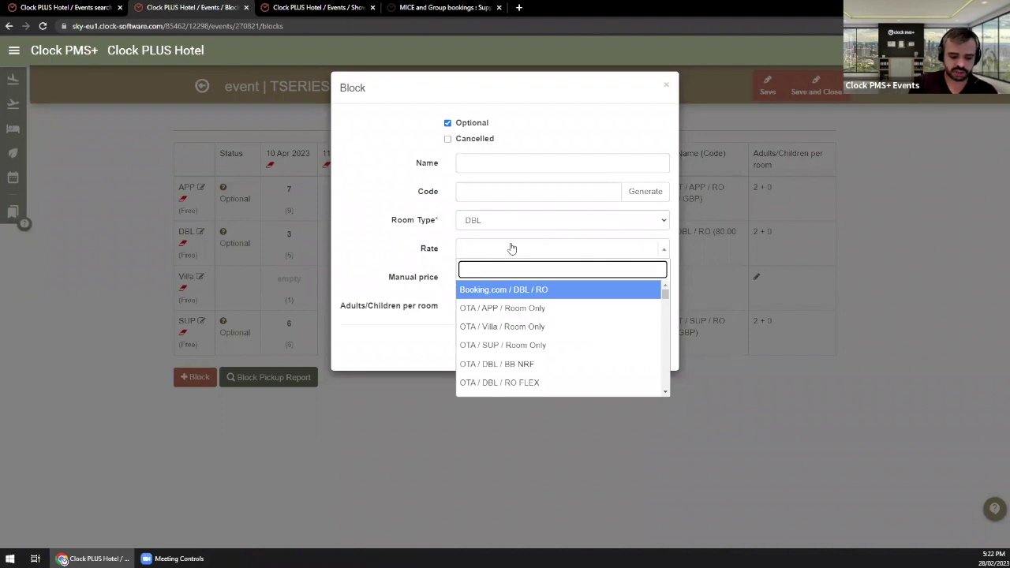
pyautogui.write('dbl')
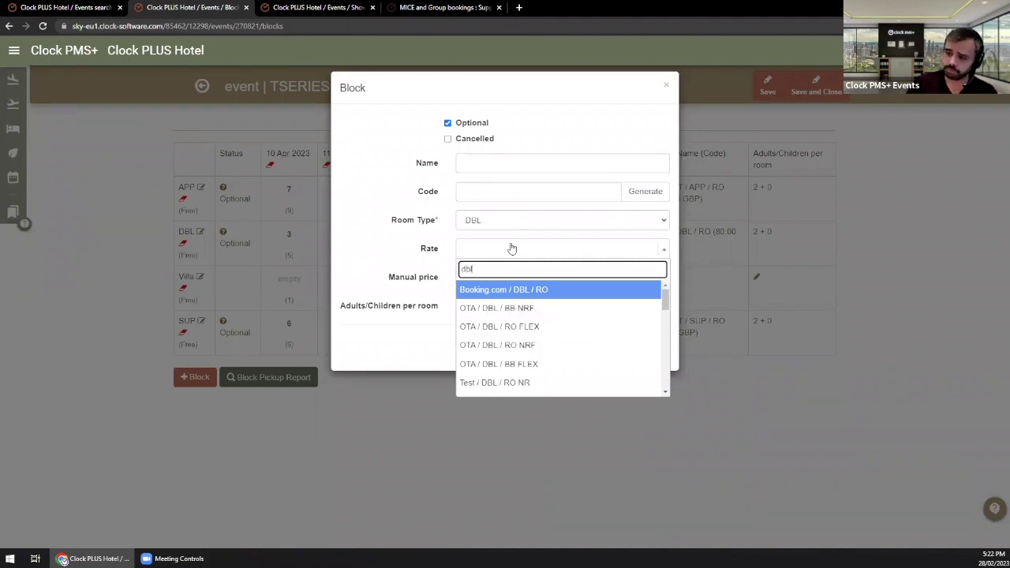
pyautogui.press('Down')
pyautogui.press('Down')
pyautogui.press('Down')
pyautogui.press('Down')
pyautogui.press('Down')
pyautogui.press('Down')
pyautogui.press('Down')
pyautogui.press('Down')
pyautogui.press('Down')
pyautogui.press('Down')
pyautogui.press('Down')
pyautogui.press('Down')
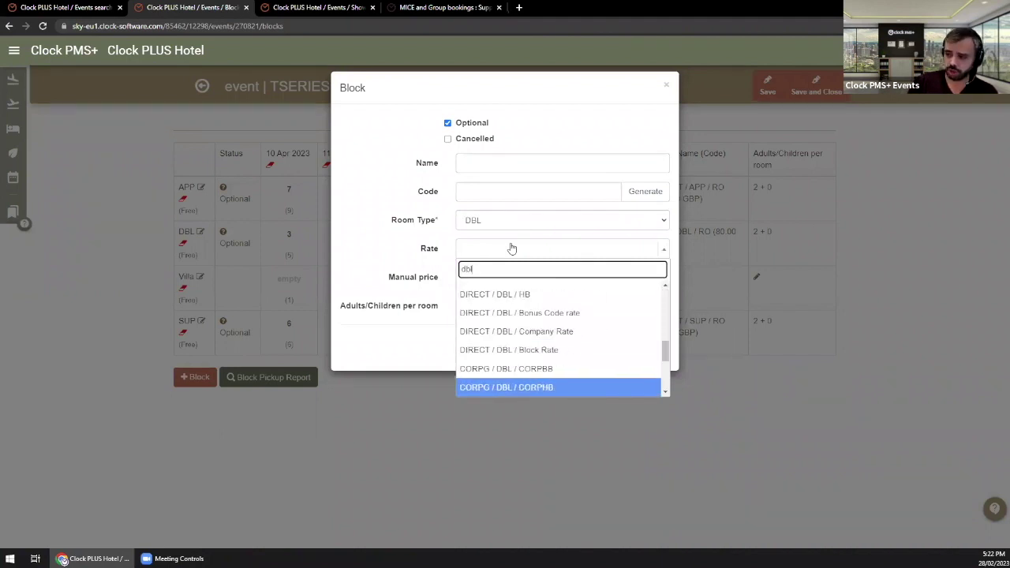
pyautogui.press('Return')
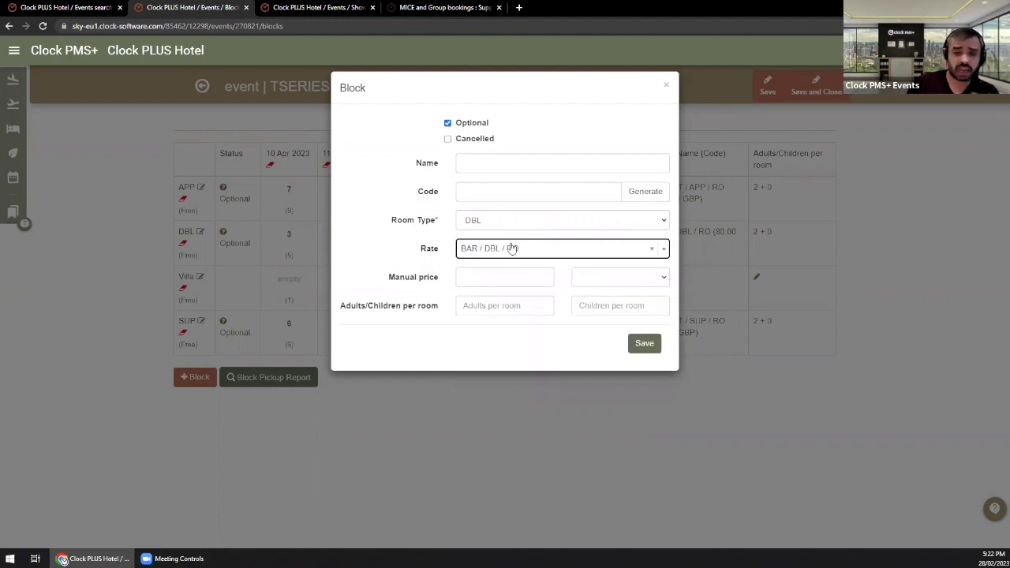
# Step: Give the new DBL block a manual 70 GBP price for 1 adult and 0 children, and save
pyautogui.click(477, 276)
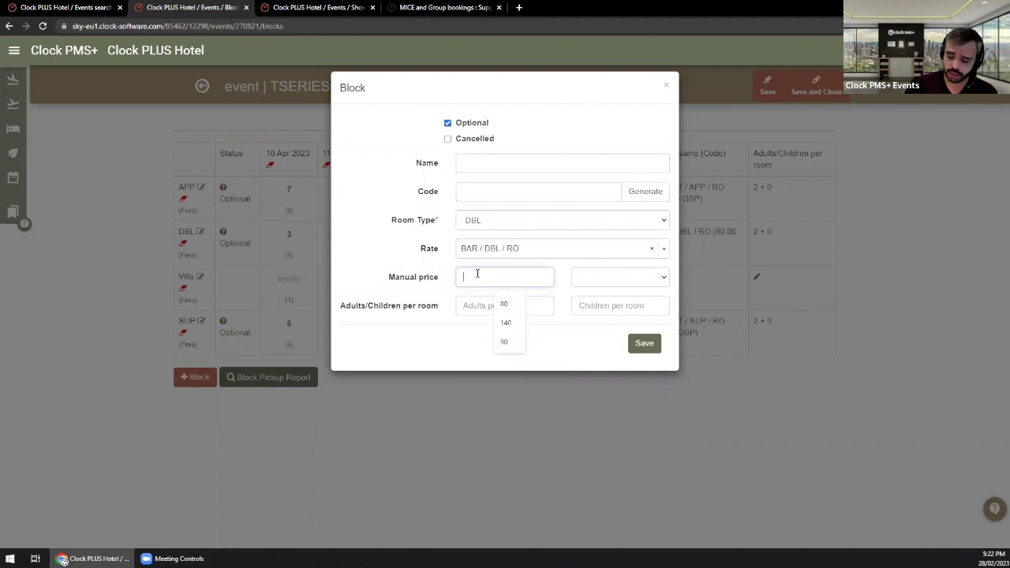
pyautogui.write('70')
pyautogui.click(581, 280)
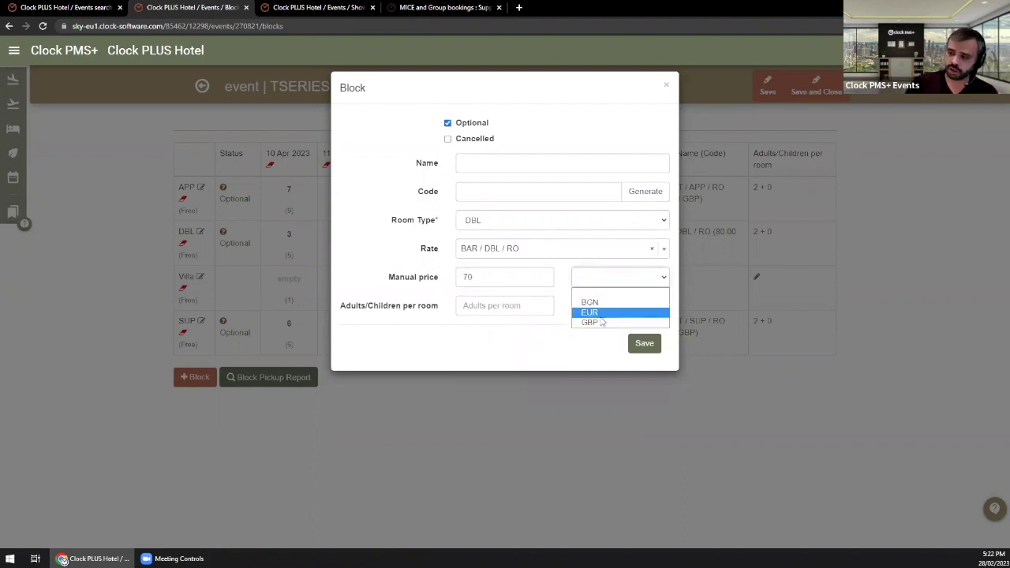
pyautogui.click(593, 322)
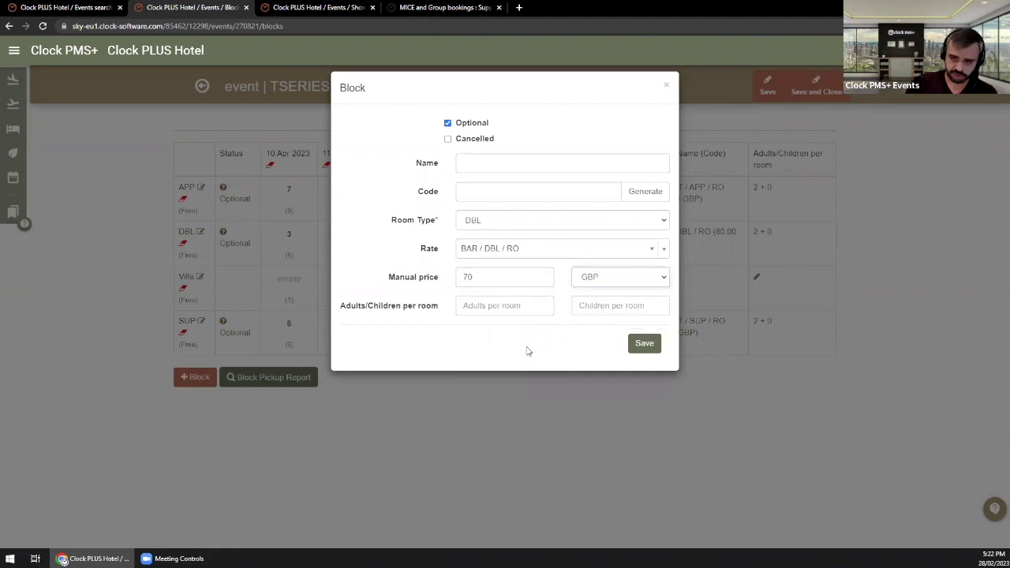
pyautogui.click(513, 313)
pyautogui.write('1')
pyautogui.press('Tab')
pyautogui.write('0')
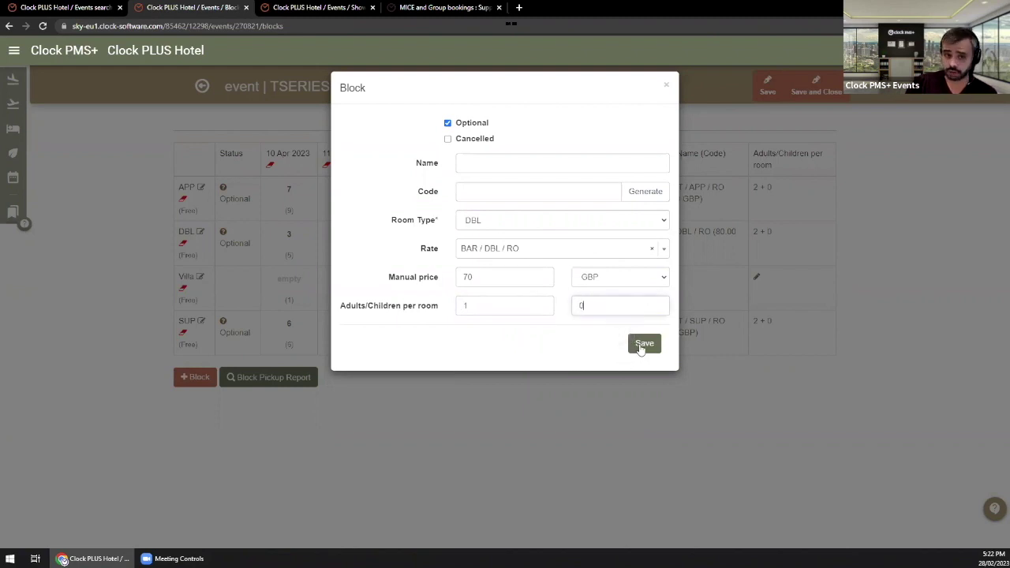
pyautogui.click(641, 349)
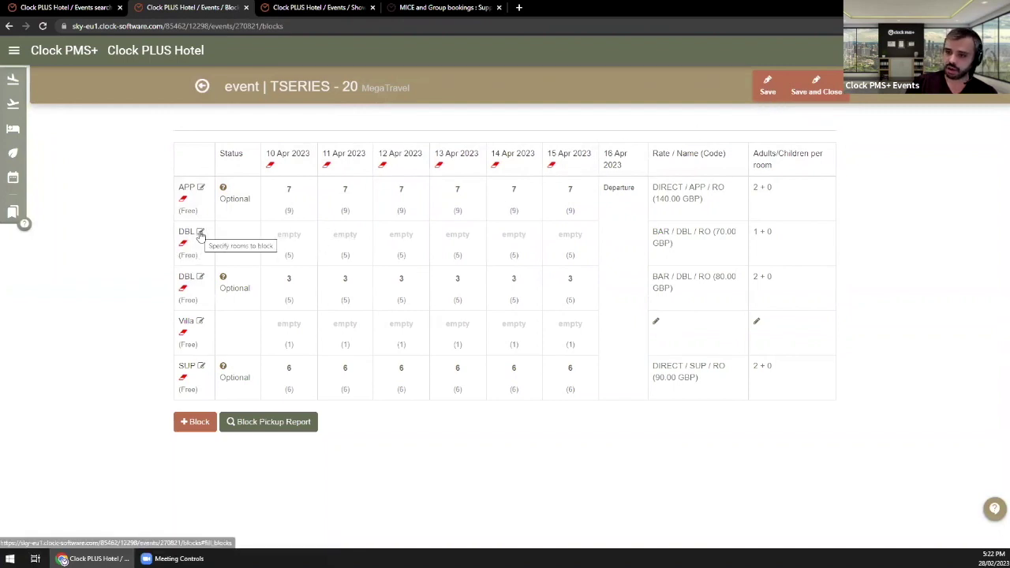
# Step: Set the new 70 GBP DBL row to 2 rooms on every night and save the grid
pyautogui.click(410, 242)
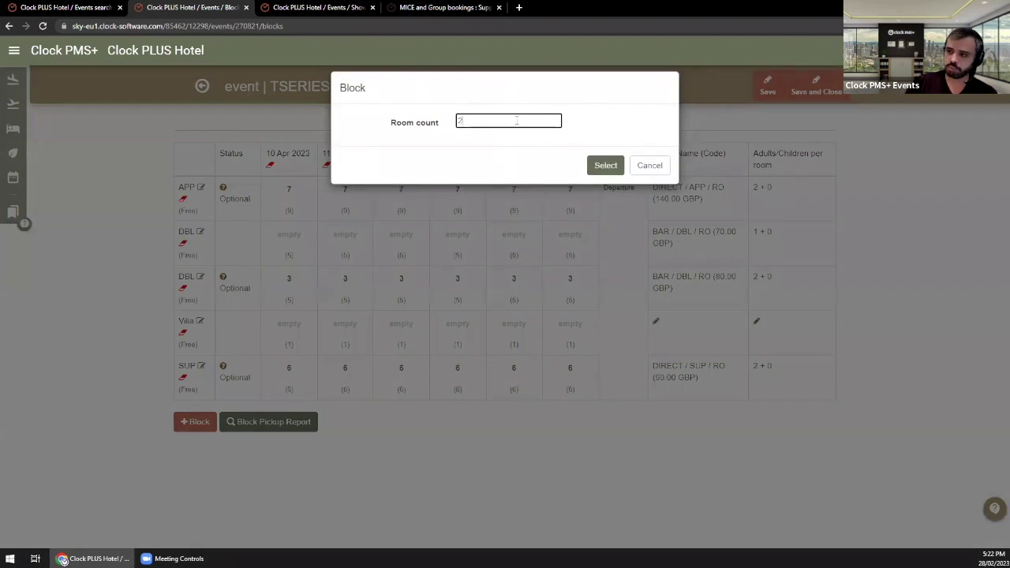
pyautogui.click(608, 167)
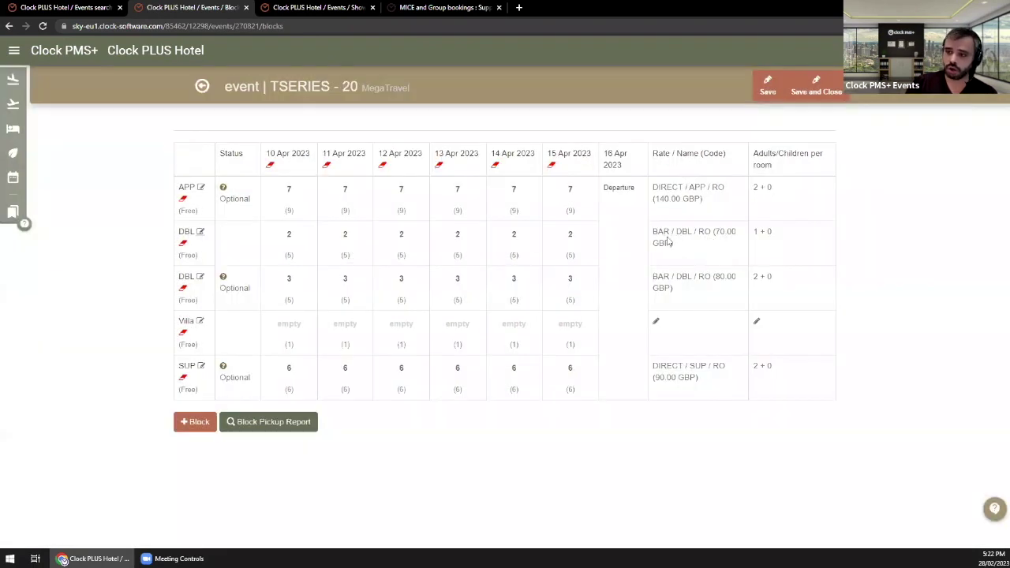
pyautogui.click(762, 92)
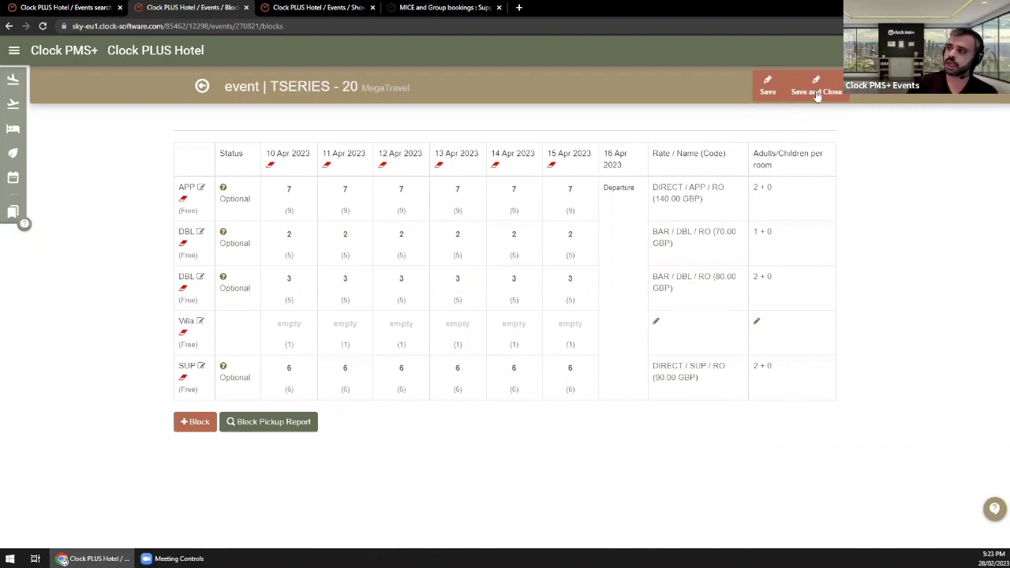
# Step: Save and close the block grid, then add an event document and list its templates
pyautogui.click(819, 87)
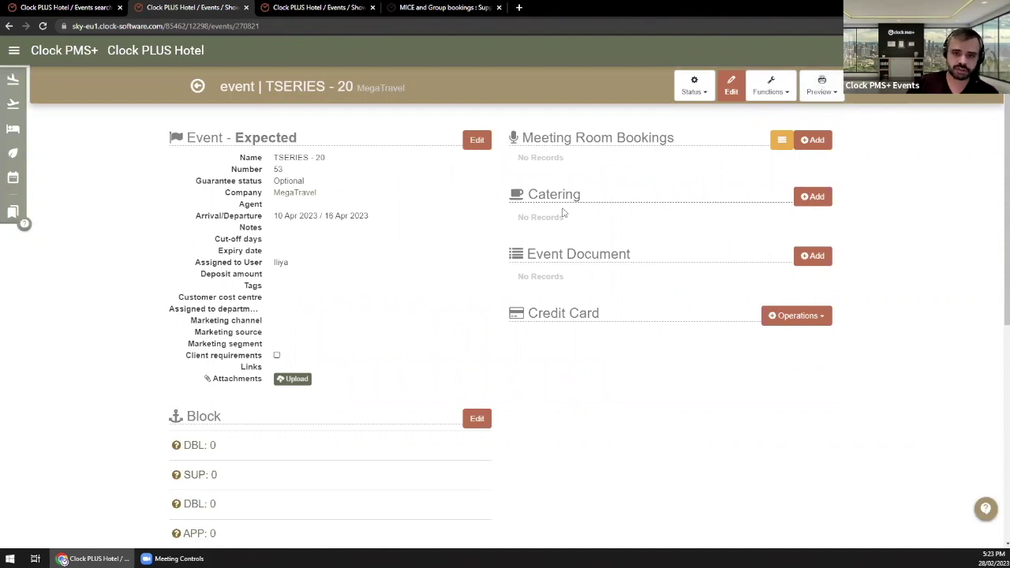
pyautogui.moveTo(526, 254); pyautogui.dragTo(639, 267)
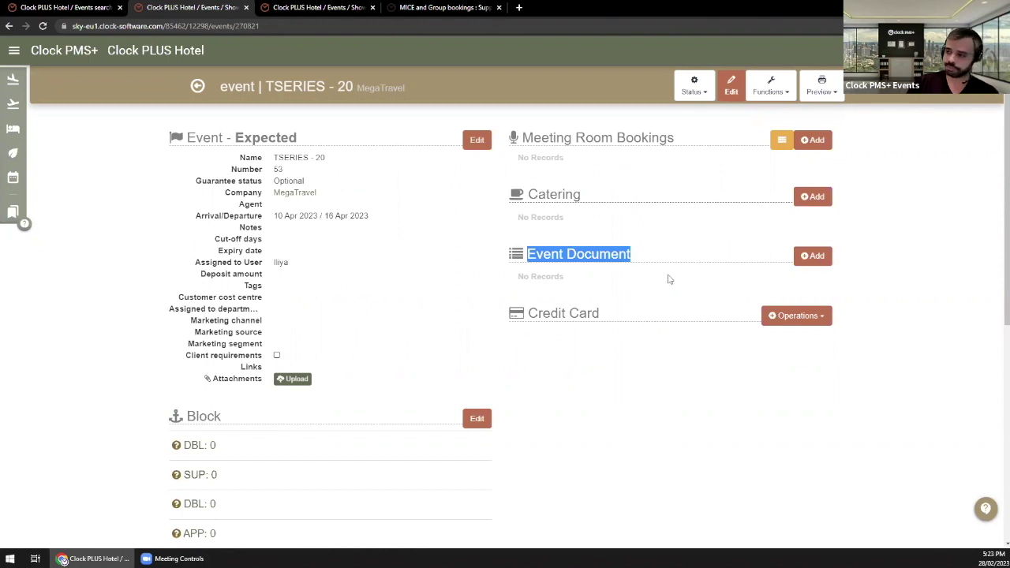
pyautogui.click(817, 259)
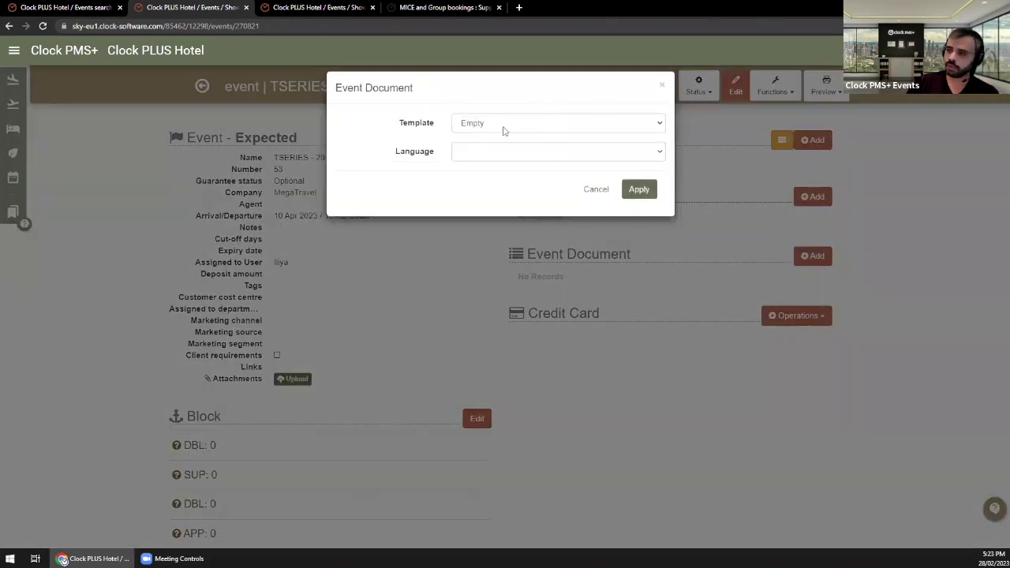
pyautogui.click(501, 126)
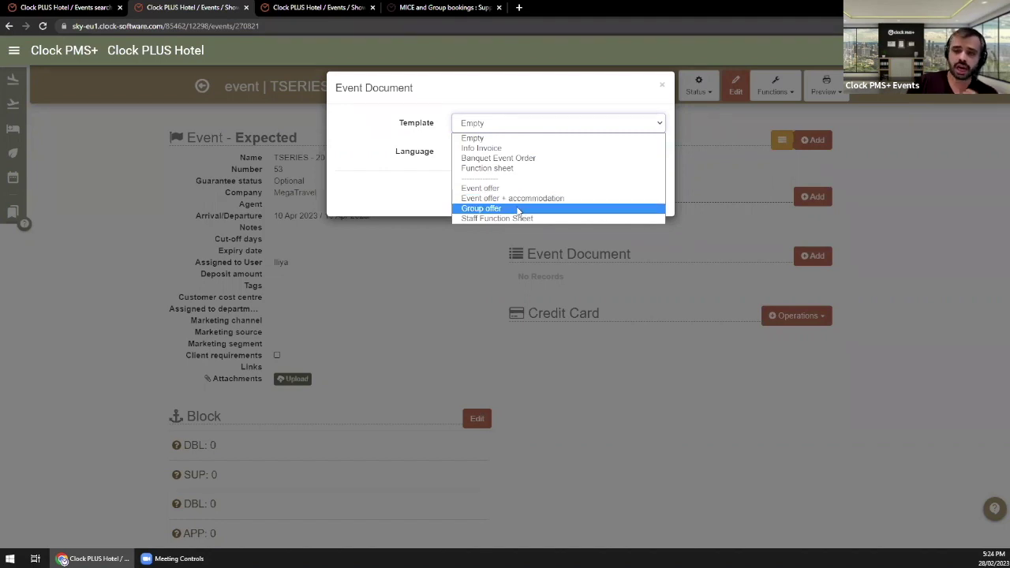
# Step: Apply the Group offer template with document language en
pyautogui.click(519, 210)
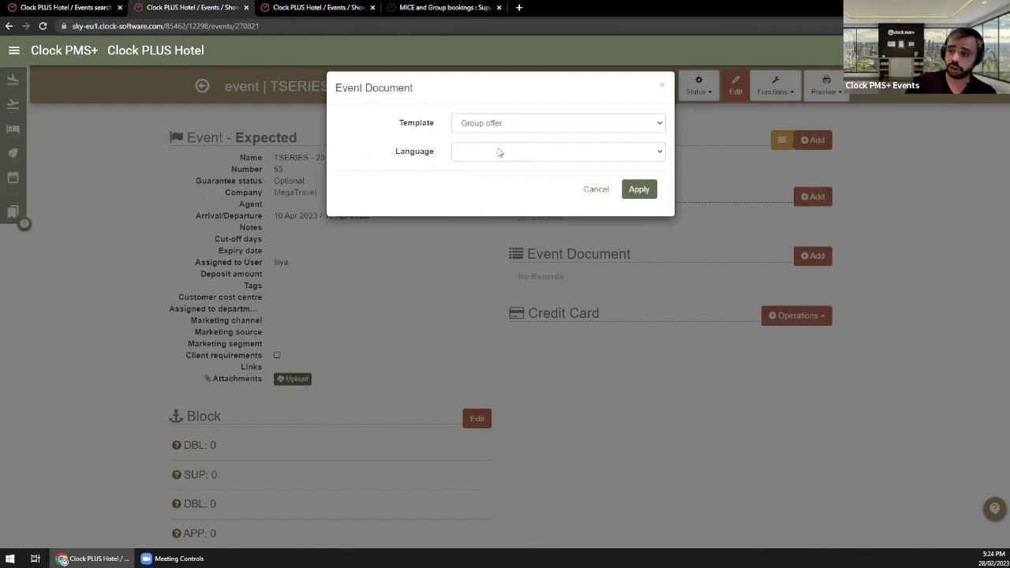
pyautogui.click(498, 153)
pyautogui.click(489, 188)
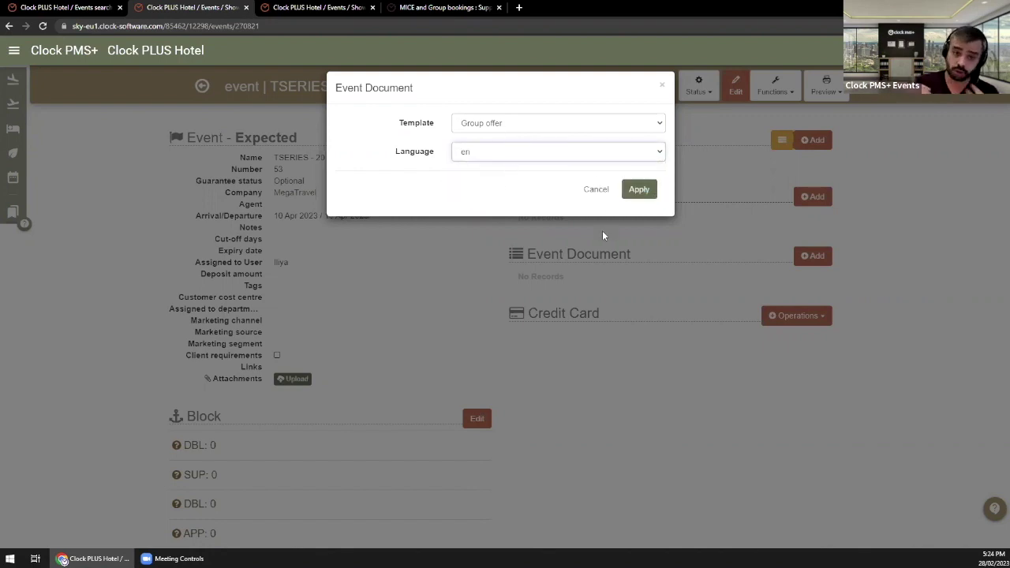
pyautogui.click(634, 198)
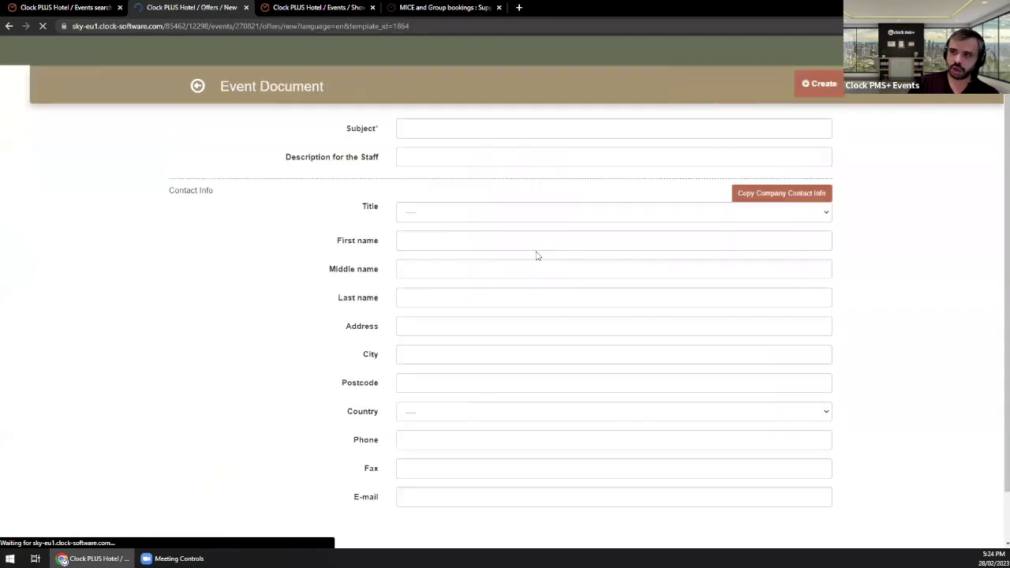
# Step: Enter subject 'Your group stay offer' and the contact's e-mail address, then create the document
pyautogui.click(465, 136)
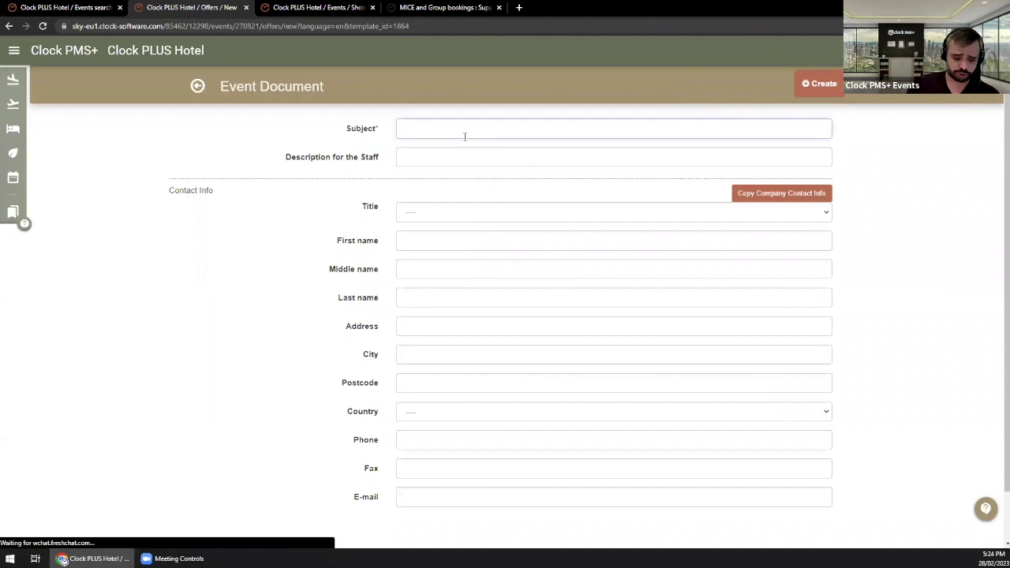
pyautogui.write('G')
pyautogui.press('BackSpace')
pyautogui.write('Your ')
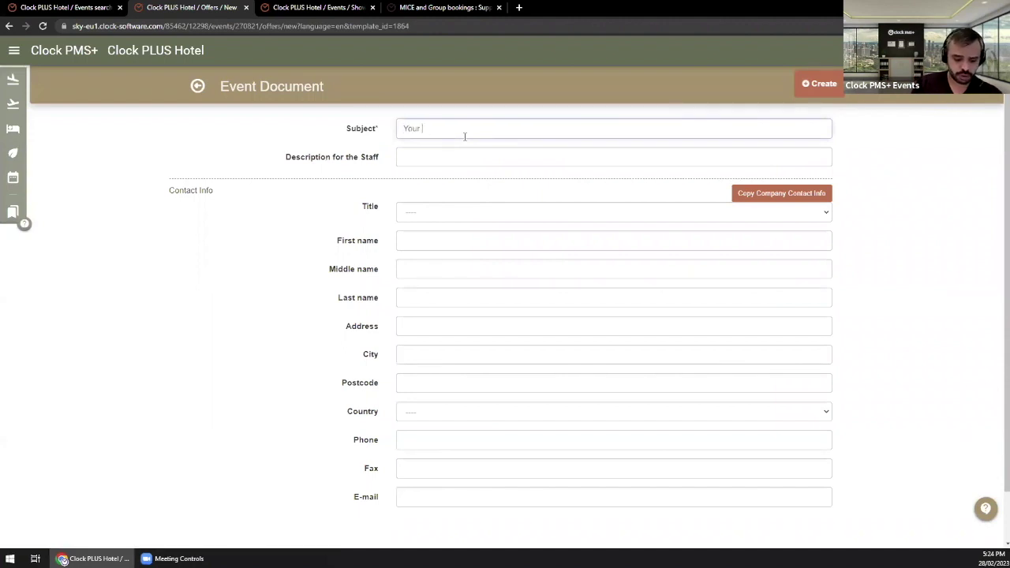
pyautogui.write('group stay offer')
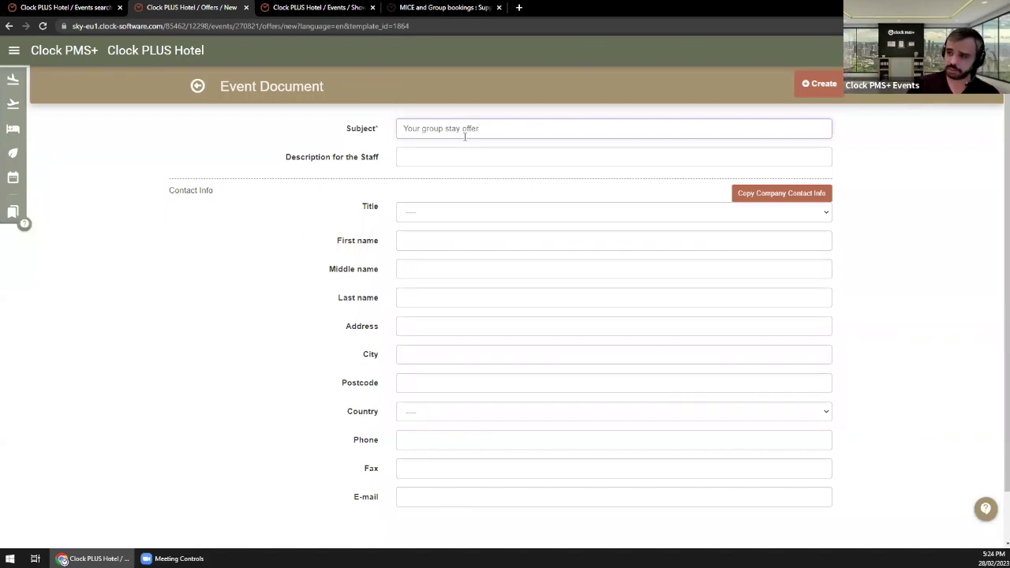
pyautogui.click(446, 496)
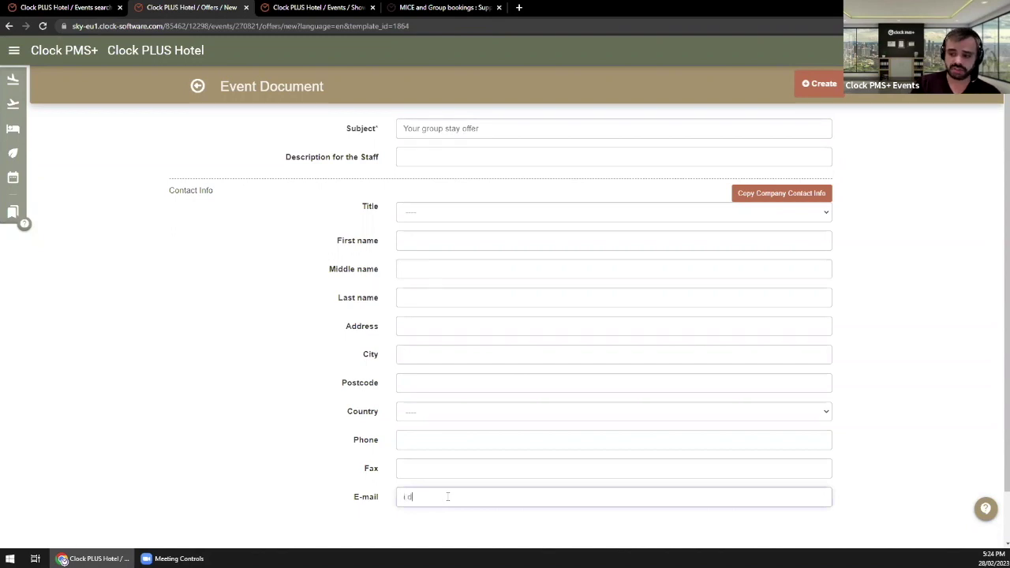
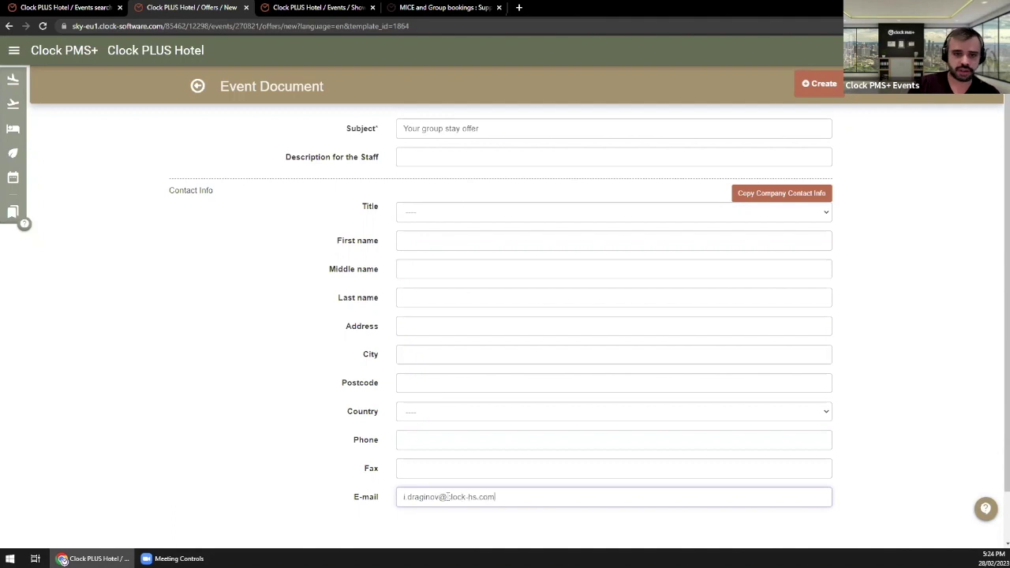
pyautogui.click(407, 439)
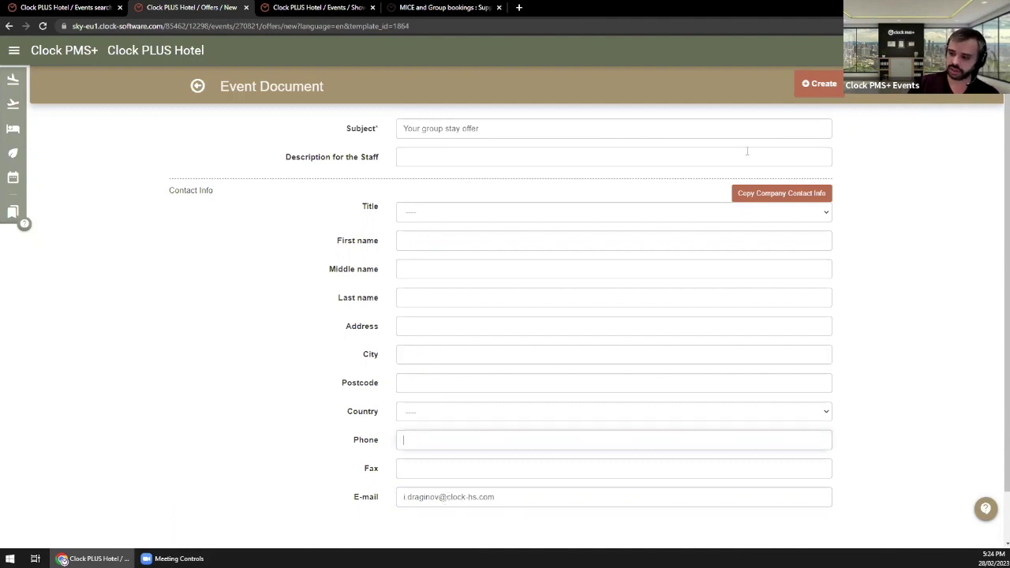
pyautogui.click(821, 85)
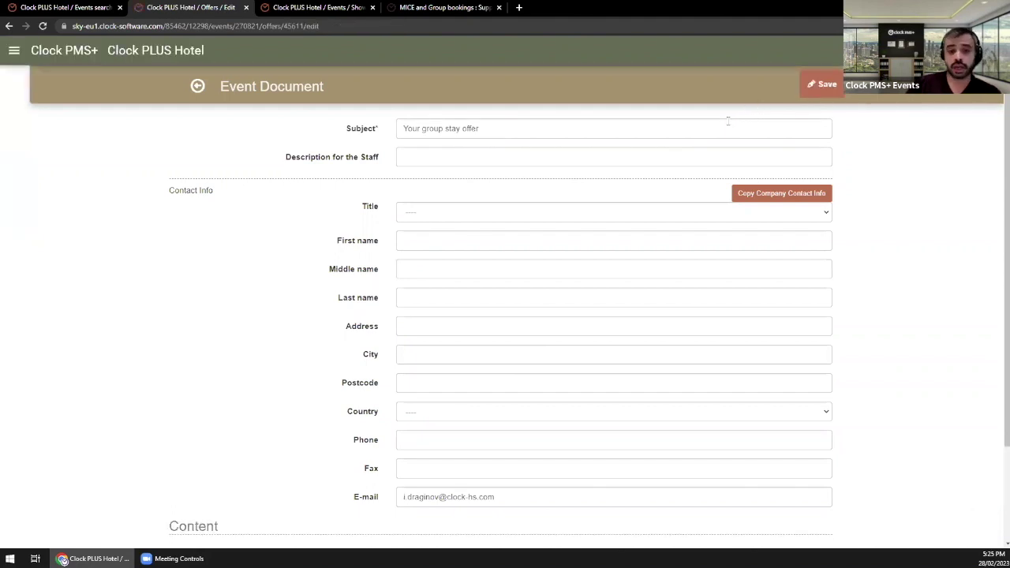
pyautogui.scroll(-5, 728, 120)
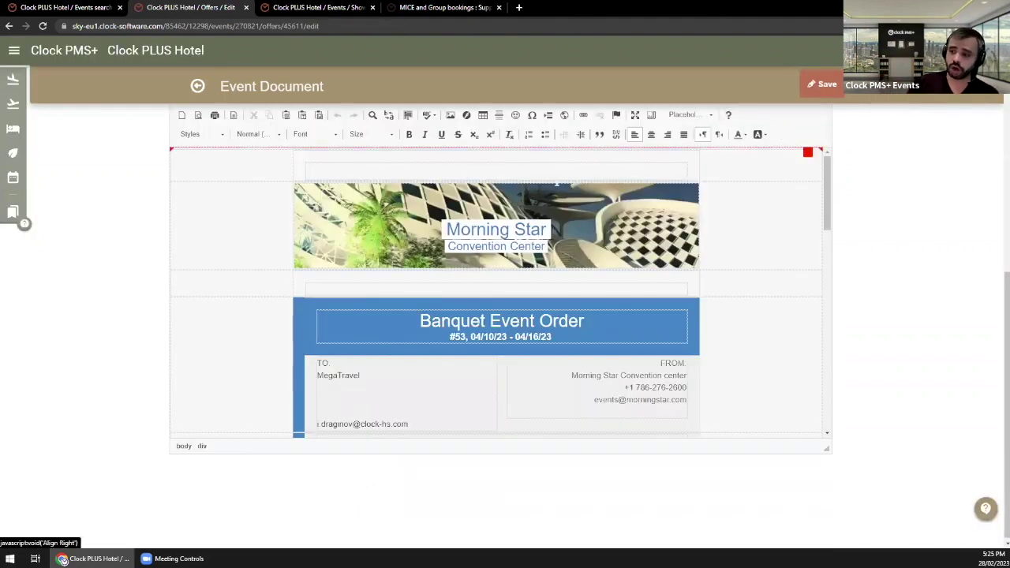
pyautogui.scroll(2, 546, 324)
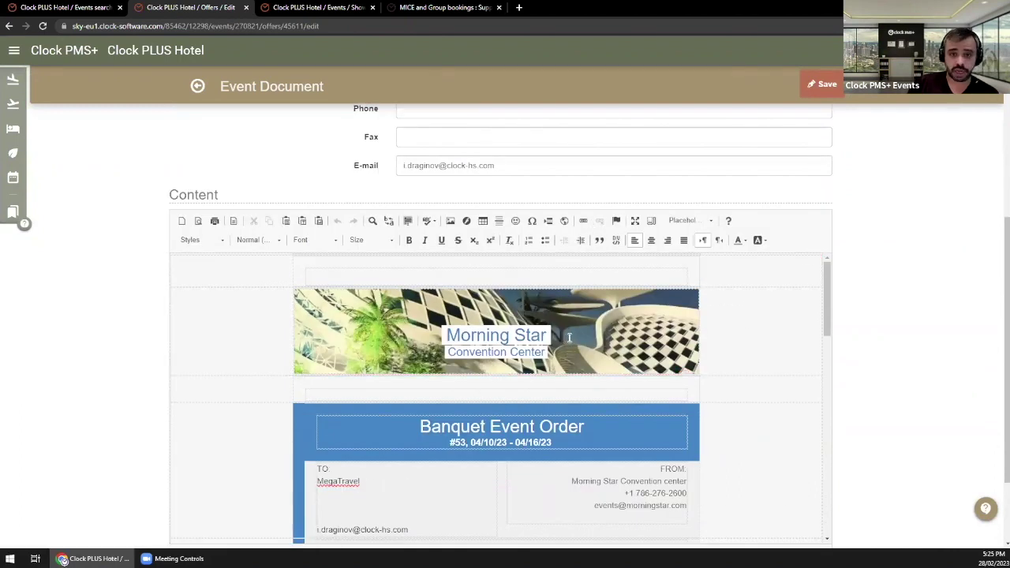
pyautogui.scroll(-3, 568, 344)
pyautogui.scroll(-5, 574, 356)
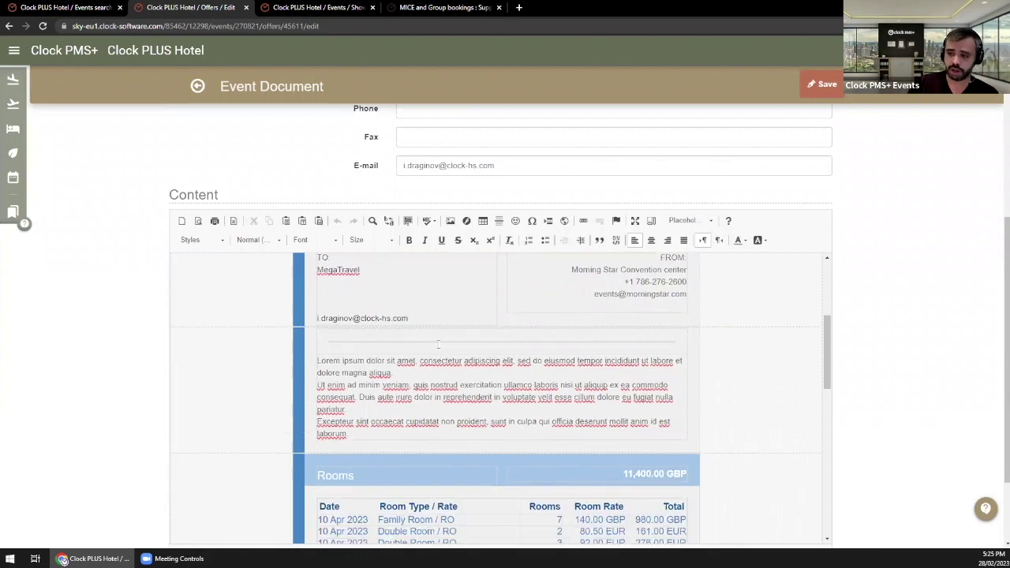
pyautogui.scroll(-3, 593, 334)
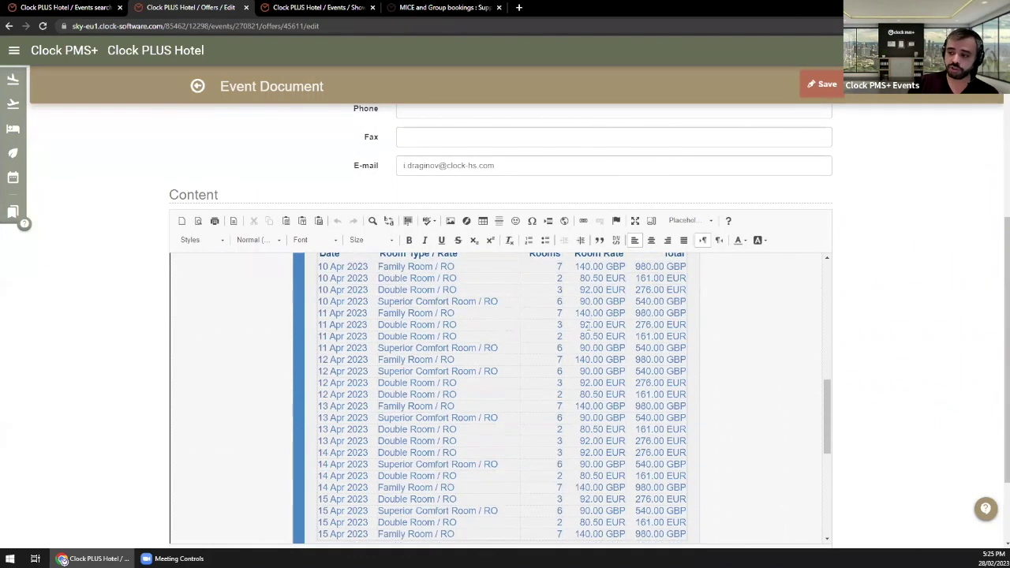
pyautogui.scroll(3, 449, 361)
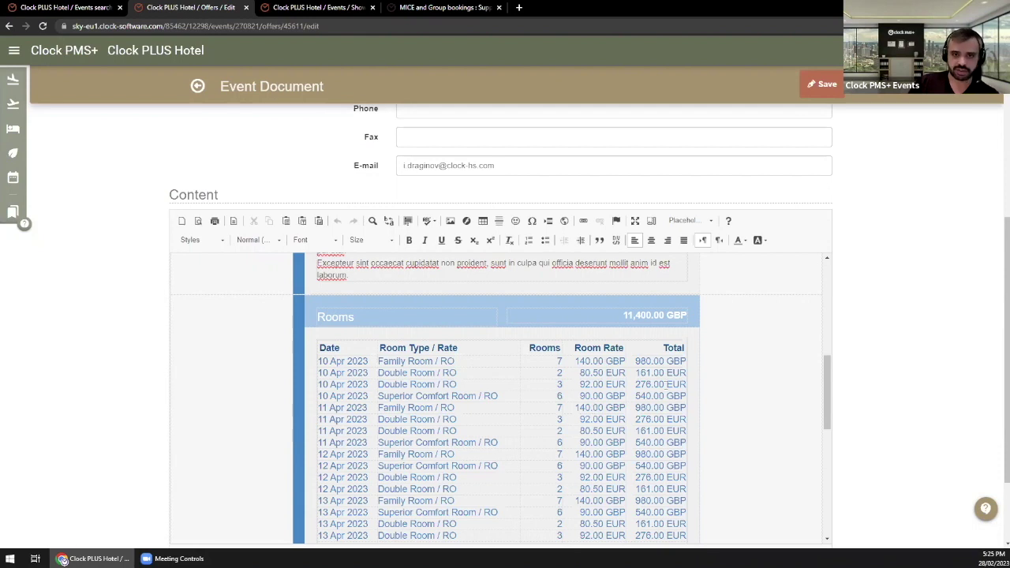
pyautogui.scroll(-1, 648, 362)
pyautogui.scroll(-6, 647, 364)
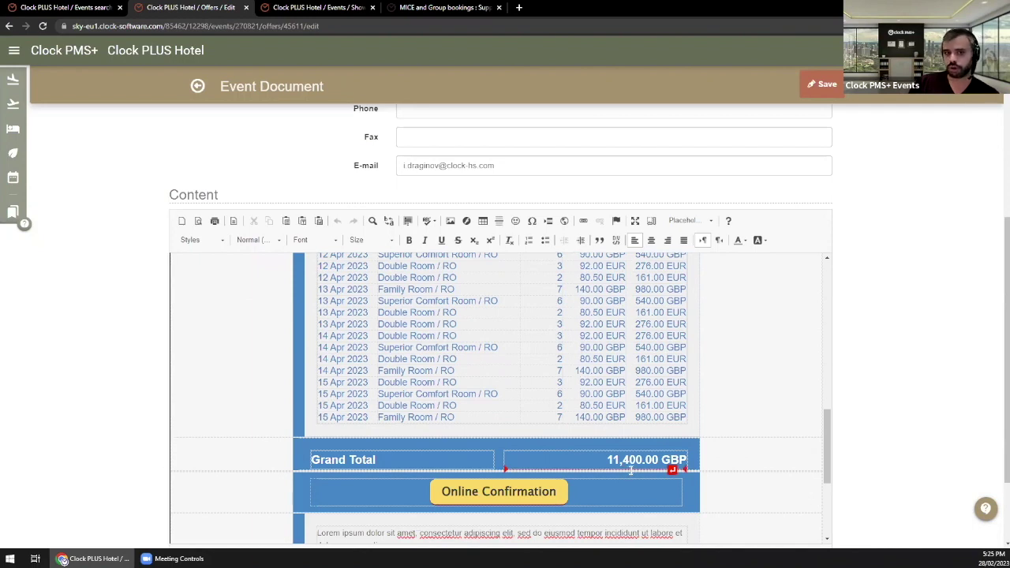
pyautogui.scroll(5, 600, 462)
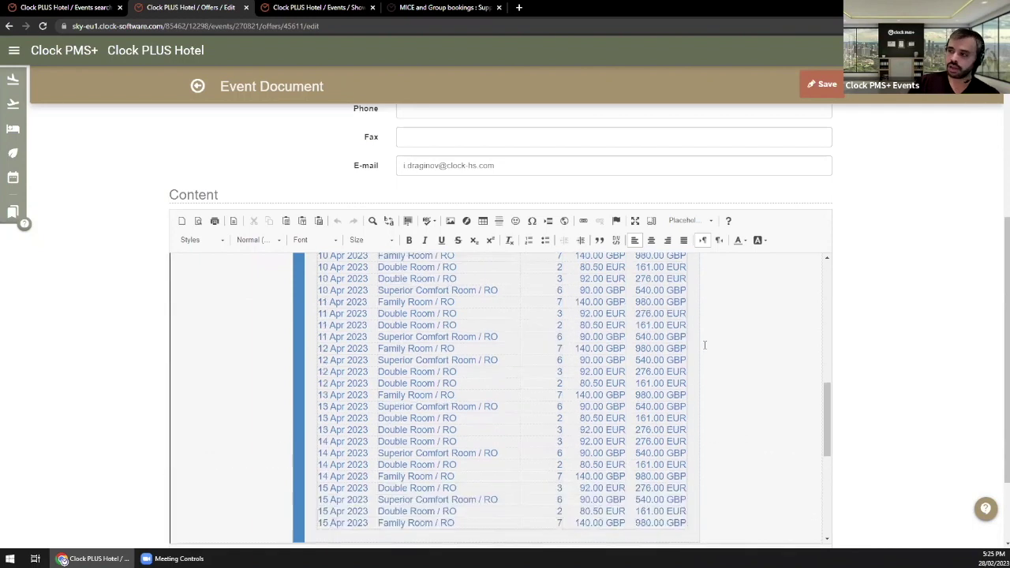
pyautogui.scroll(2, 433, 425)
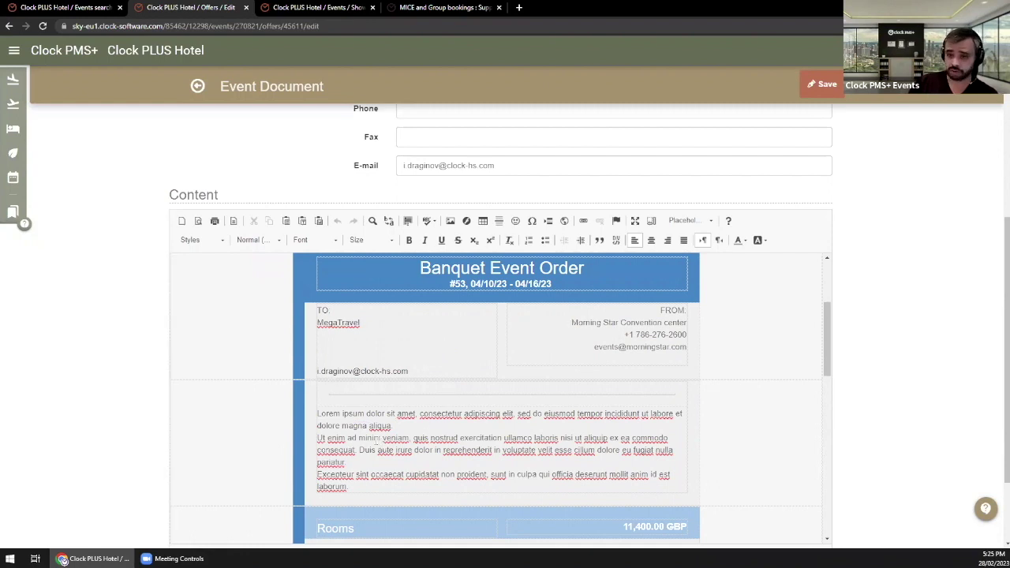
pyautogui.moveTo(353, 413); pyautogui.dragTo(394, 427)
pyautogui.moveTo(454, 461); pyautogui.dragTo(453, 457)
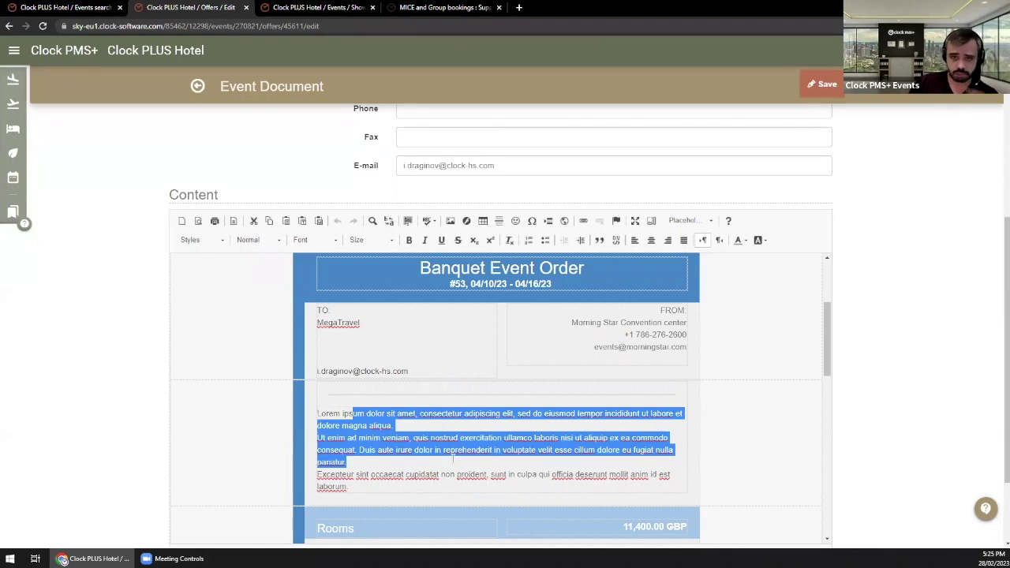
pyautogui.scroll(-2, 456, 446)
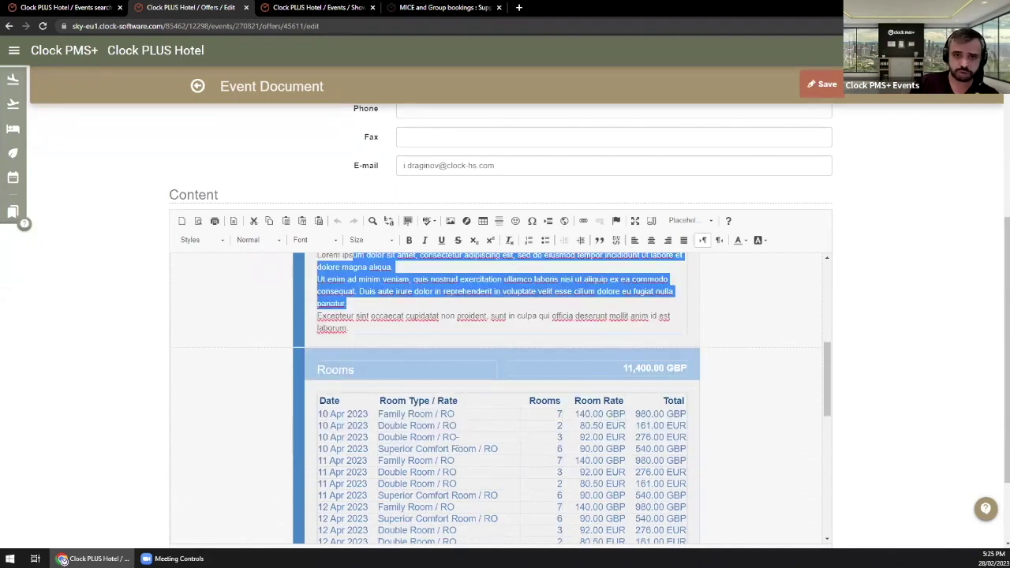
pyautogui.scroll(1, 457, 444)
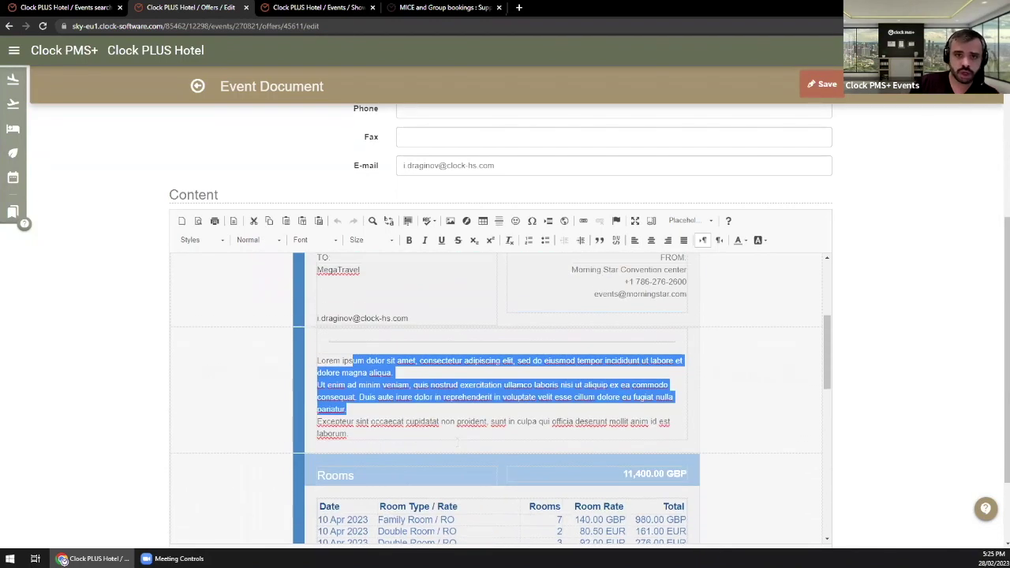
pyautogui.click(510, 427)
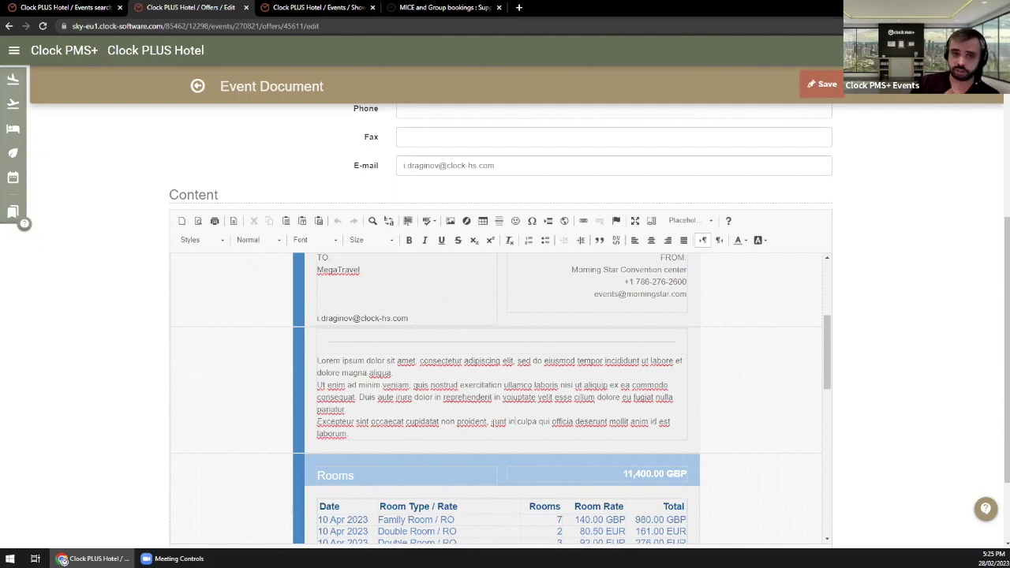
pyautogui.scroll(-5, 510, 399)
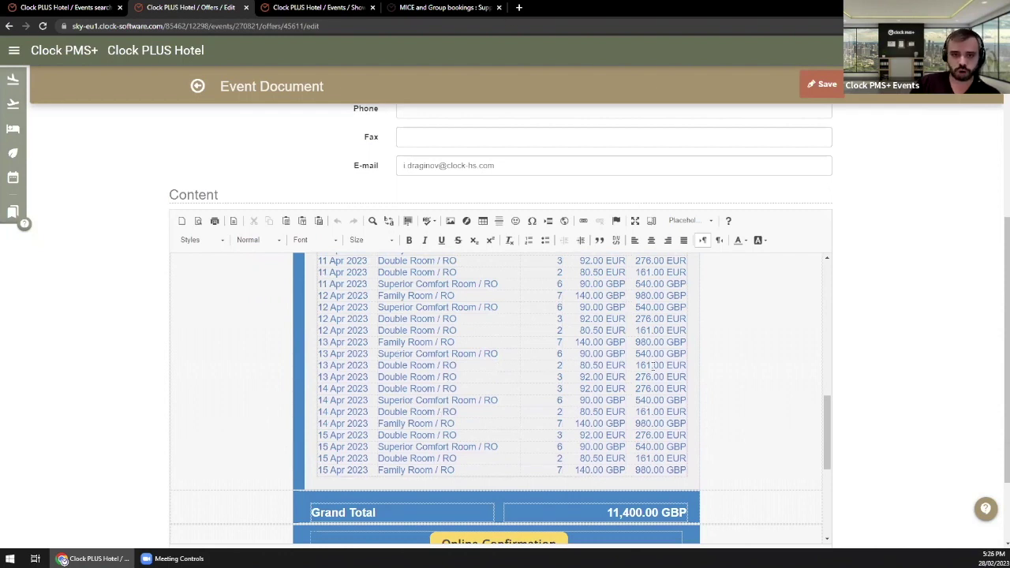
# Step: Save the Group offer document and scroll to its 11,400.00 GBP Grand Total
pyautogui.click(825, 87)
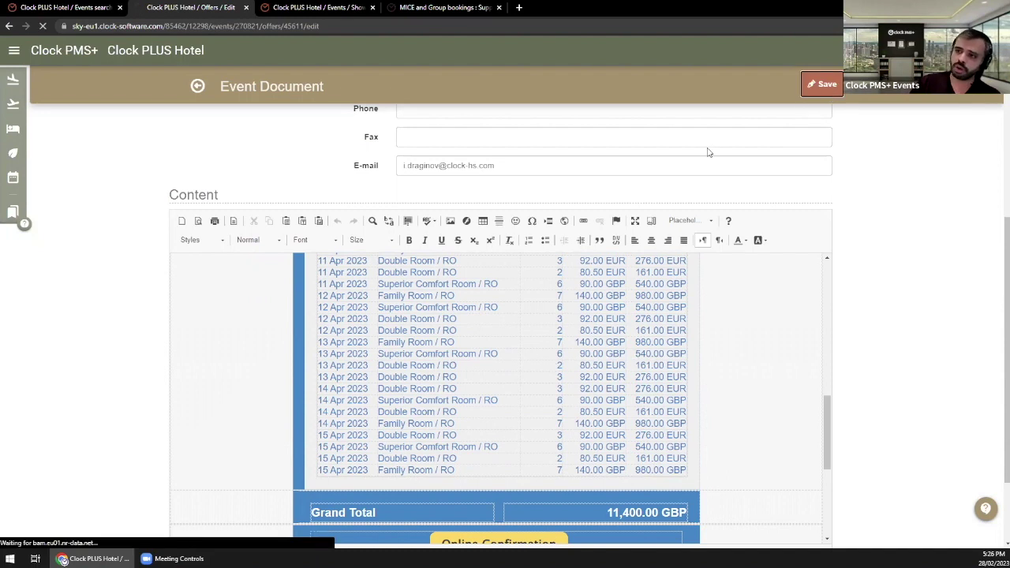
pyautogui.scroll(8, 521, 217)
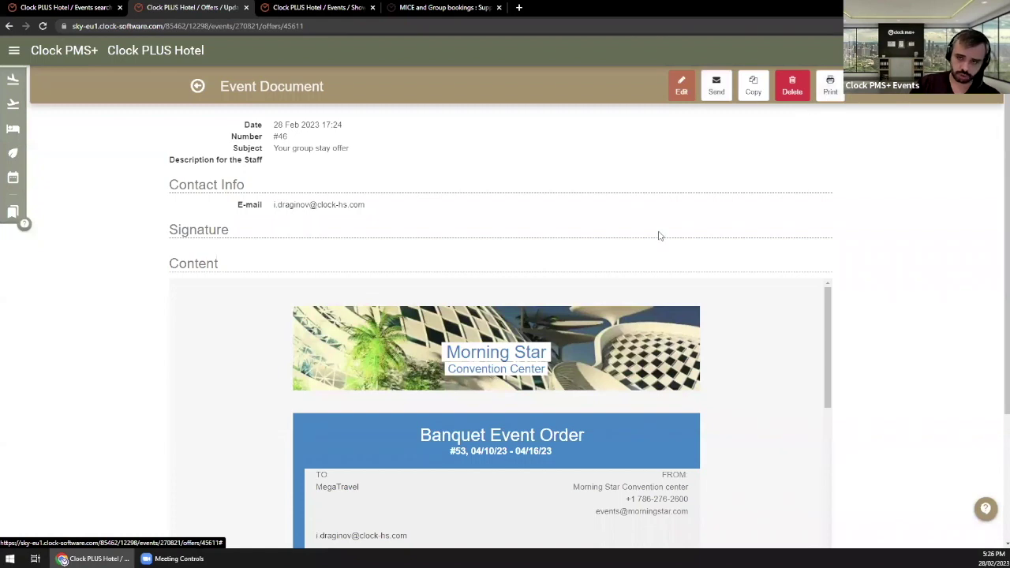
pyautogui.scroll(-10, 658, 232)
pyautogui.scroll(-2, 494, 225)
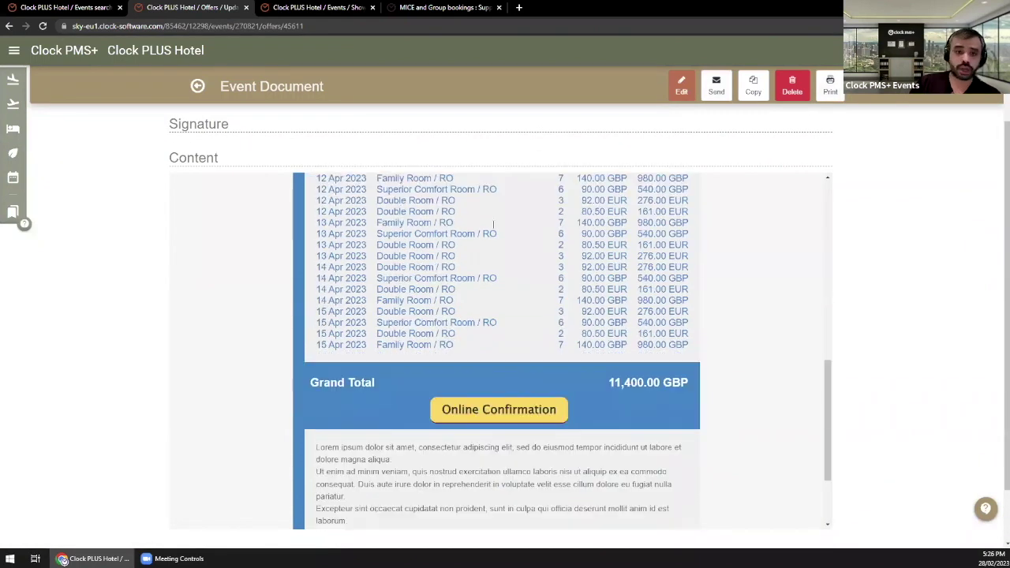
# Step: Go back to the TSERIES - 20 event page, whose Event Document lists #46, Your group stay offer
pyautogui.click(199, 82)
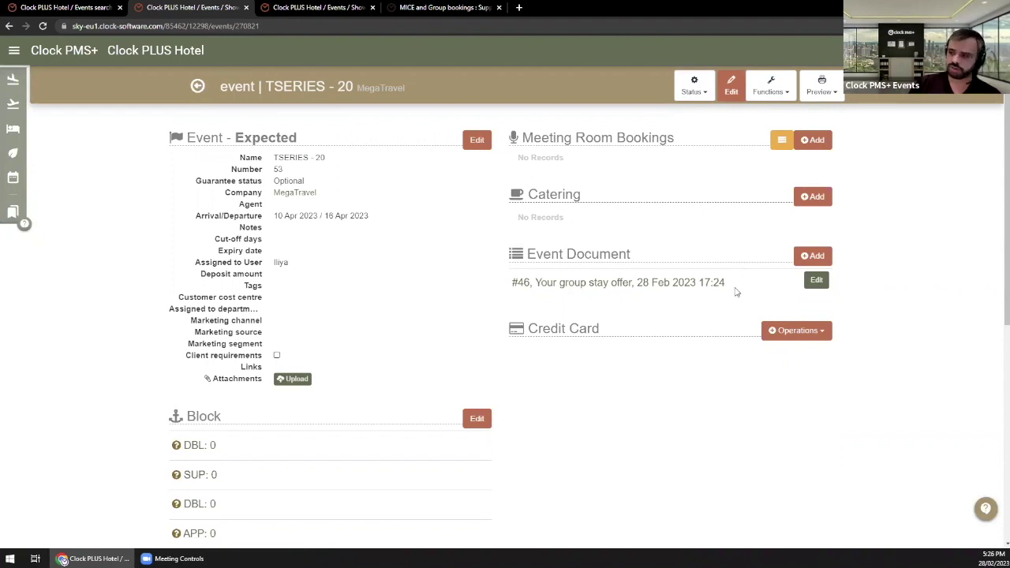
pyautogui.moveTo(738, 289); pyautogui.dragTo(559, 282)
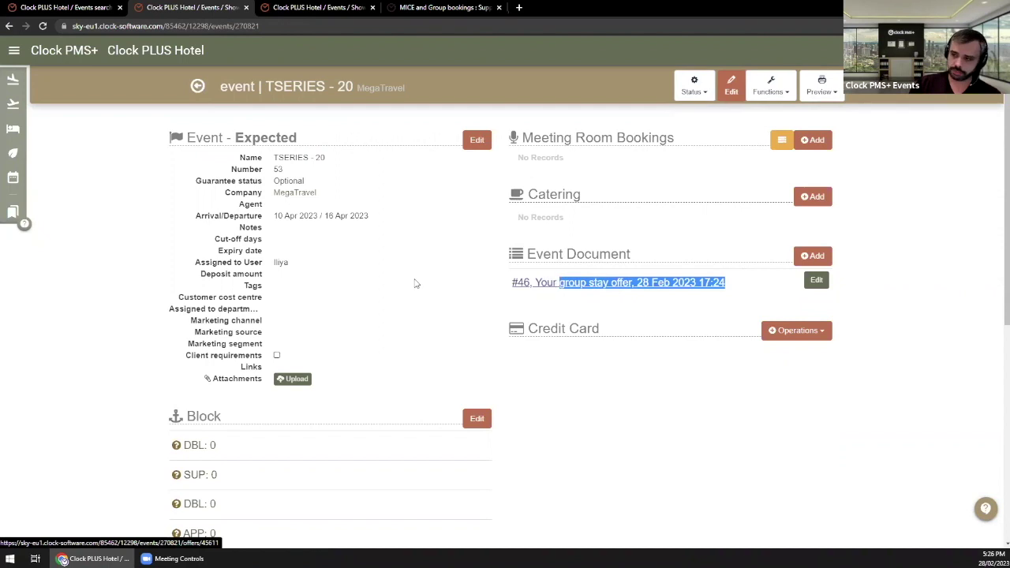
pyautogui.click(390, 279)
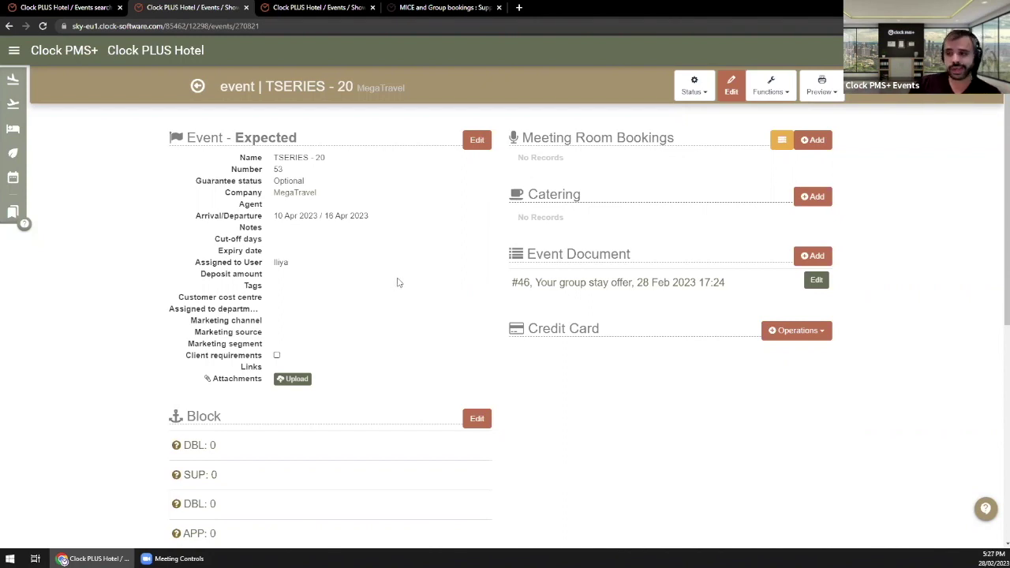
# Step: Save the event as Non-Guaranteed and check its Block section: DBL 2, SUP 6, DBL 3, APP 7
pyautogui.click(485, 142)
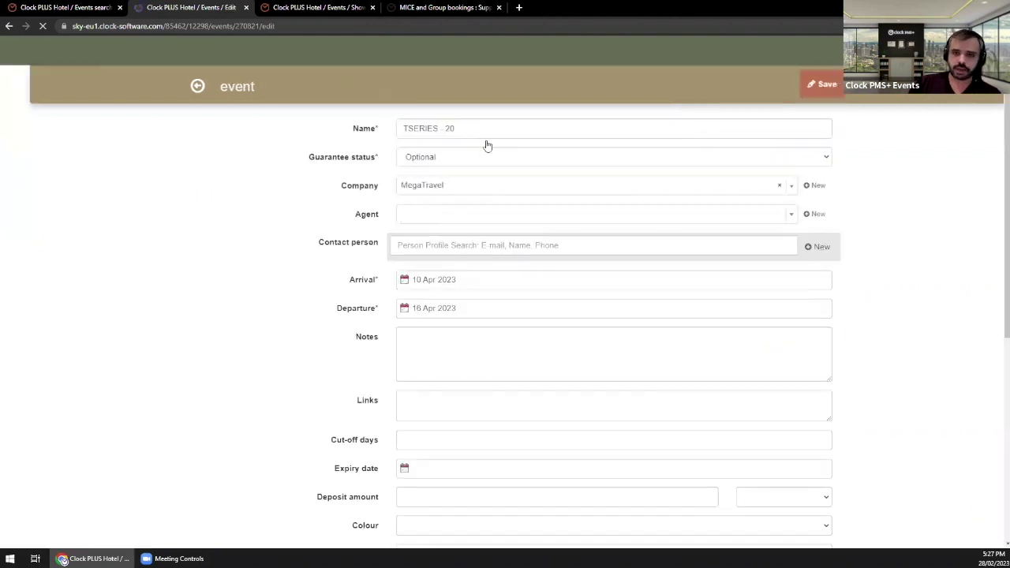
pyautogui.click(460, 159)
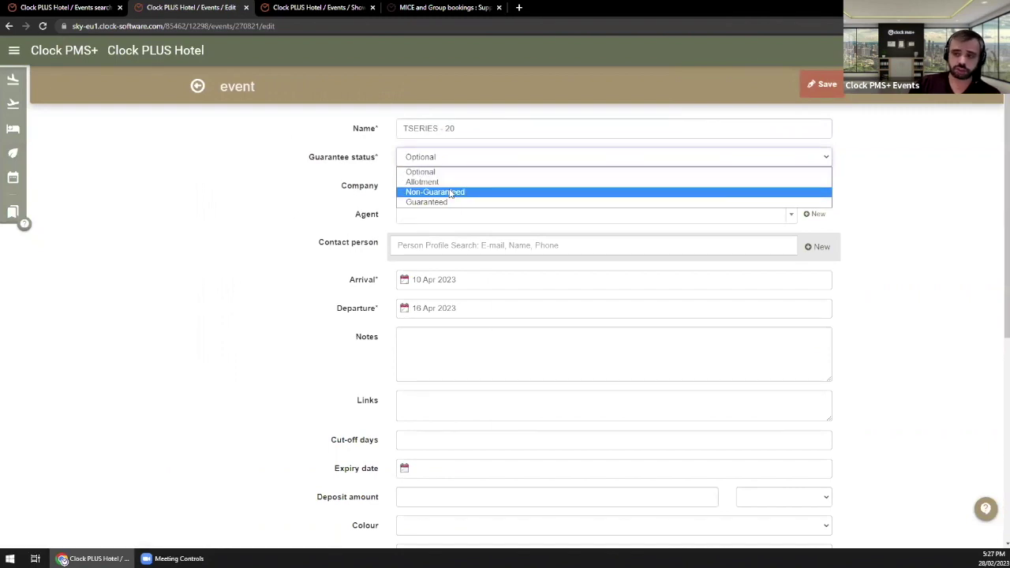
pyautogui.click(450, 193)
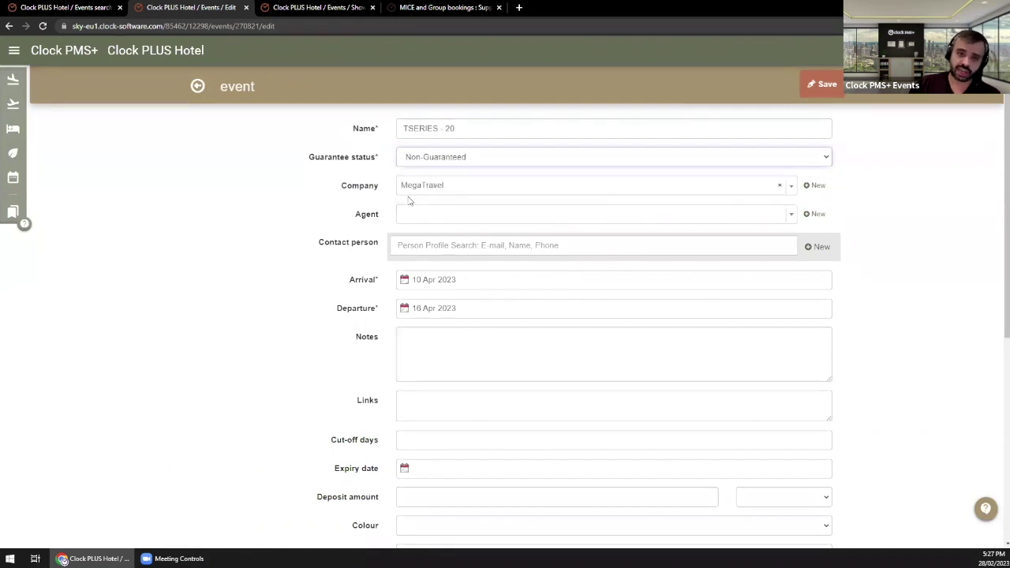
pyautogui.click(807, 90)
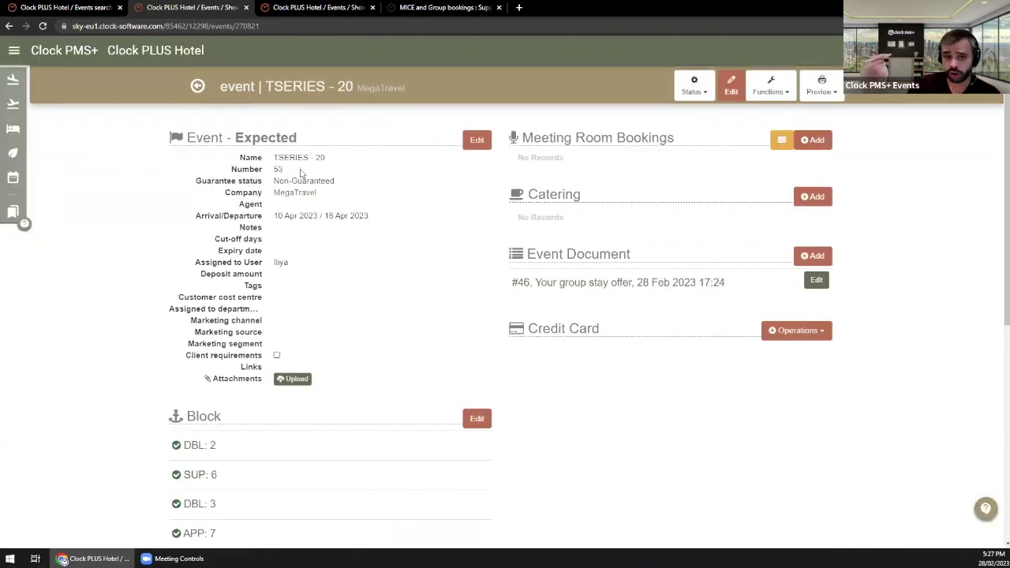
pyautogui.scroll(-2, 233, 286)
pyautogui.scroll(-2, 231, 289)
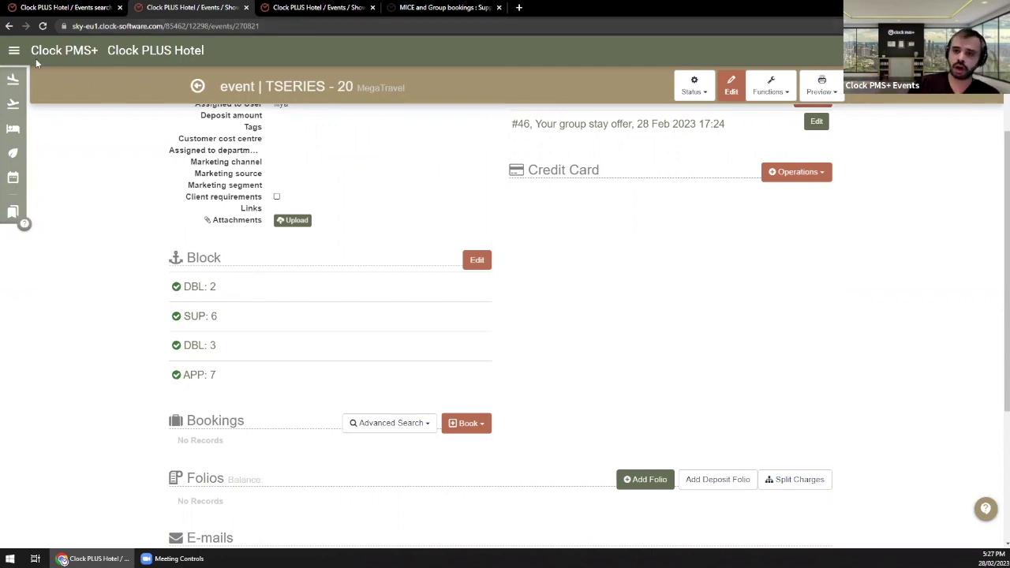
# Step: Open the Occupancy Forecast from the availability menu in a new browser tab
pyautogui.click(14, 50)
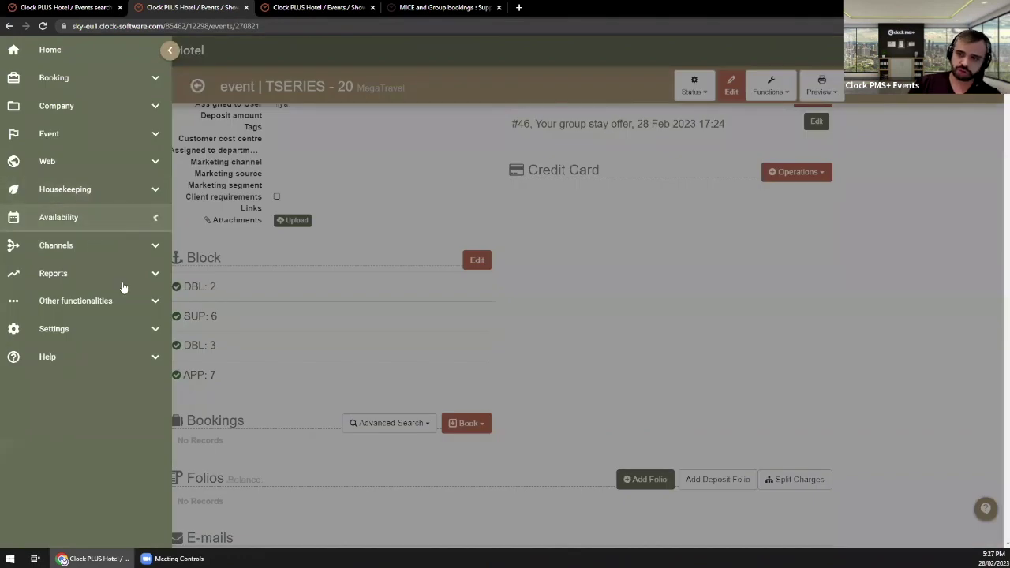
pyautogui.click(119, 217)
pyautogui.middleClick(79, 300)
pyautogui.click(301, 9)
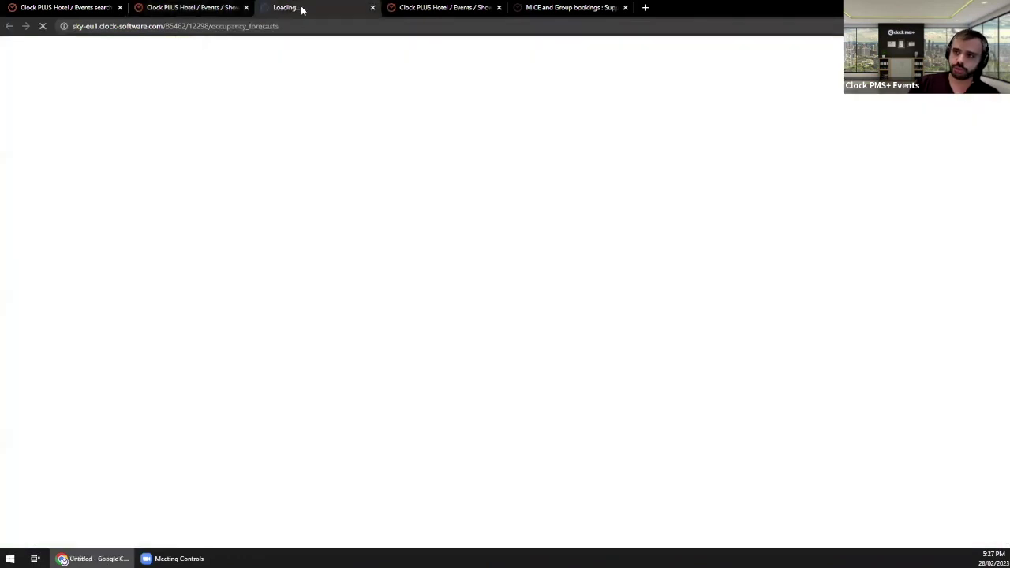
pyautogui.click(207, 7)
pyautogui.click(348, 170)
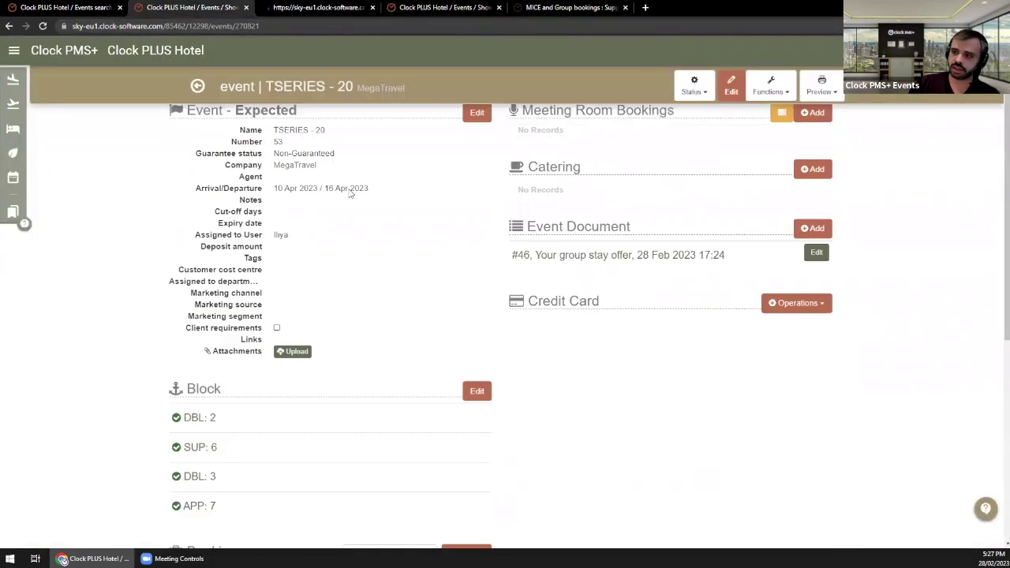
pyautogui.click(315, 7)
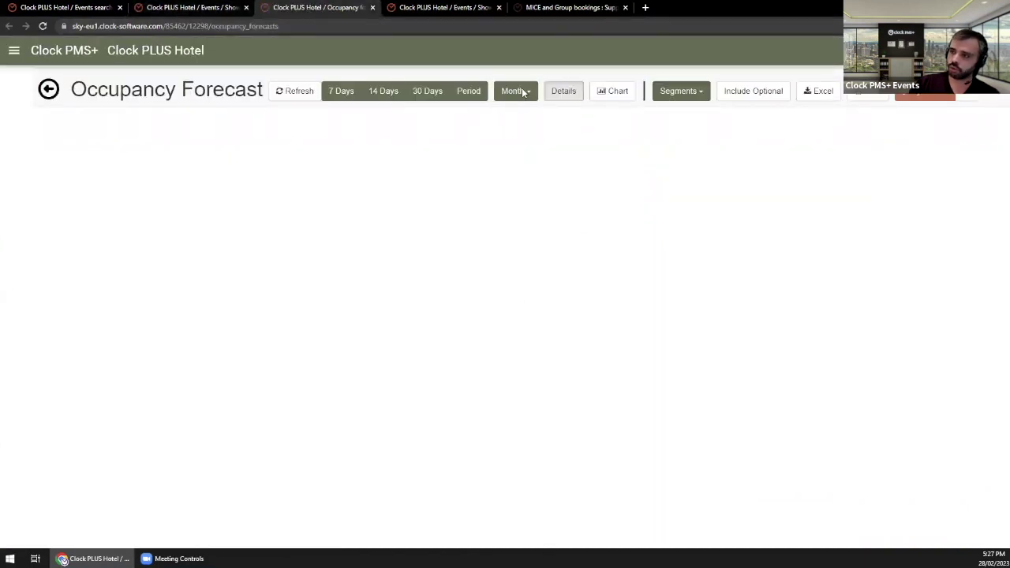
# Step: View the Occupancy Forecast for a custom period from 10 Apr 2023 to 17 Apr 2023
pyautogui.click(474, 93)
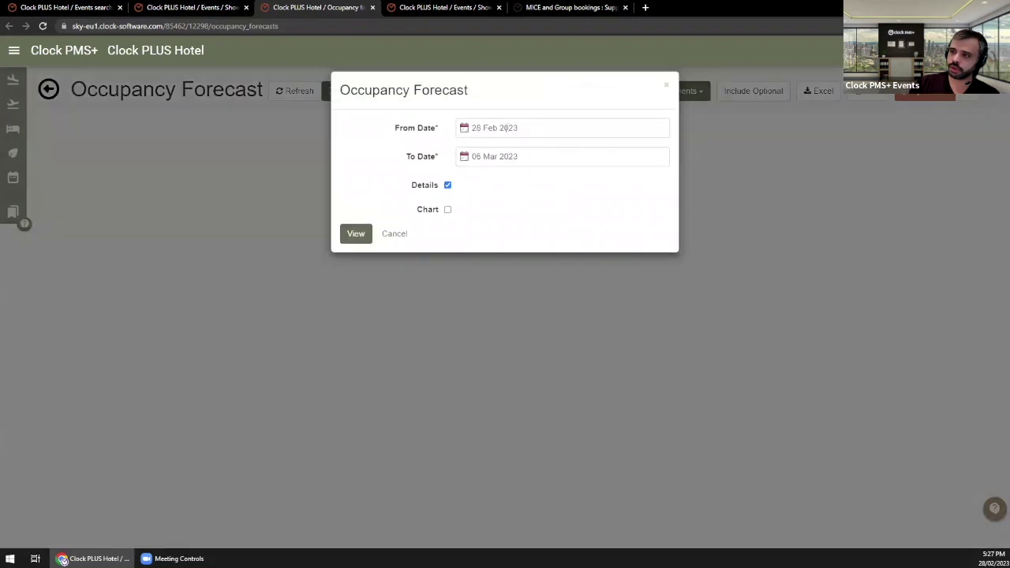
pyautogui.click(507, 127)
pyautogui.click(508, 150)
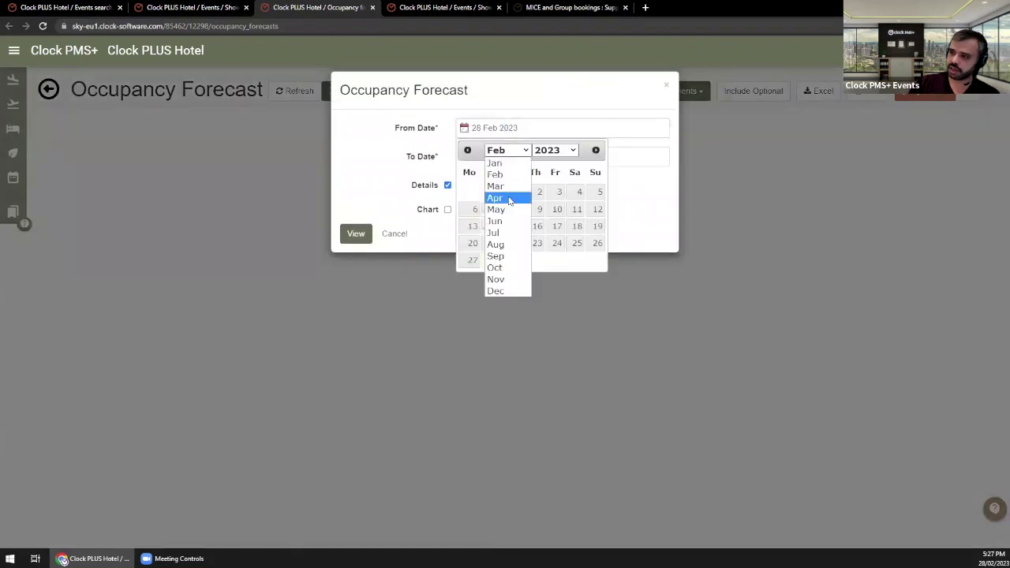
pyautogui.click(509, 198)
pyautogui.click(473, 226)
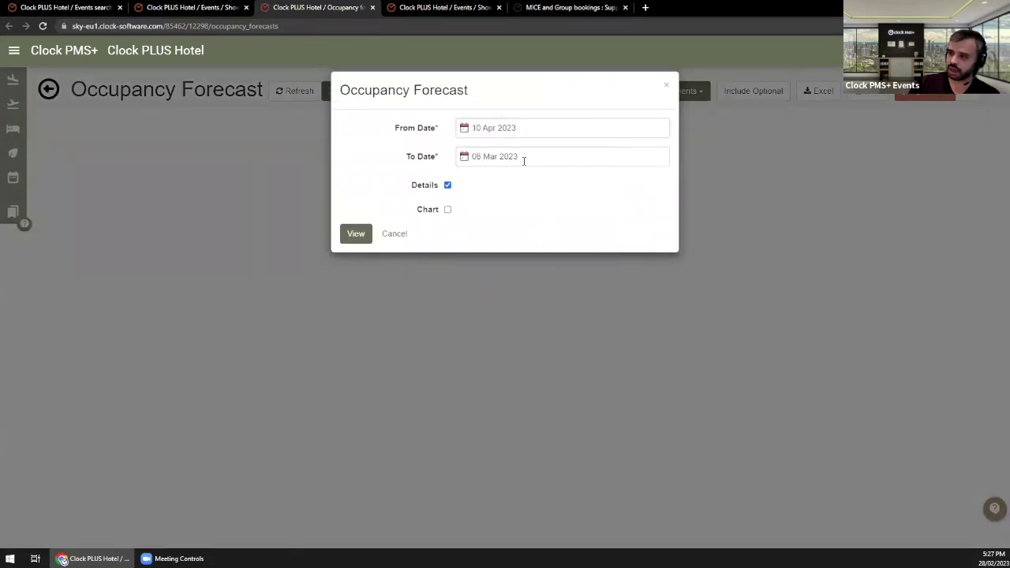
pyautogui.click(523, 158)
pyautogui.click(508, 178)
pyautogui.click(509, 212)
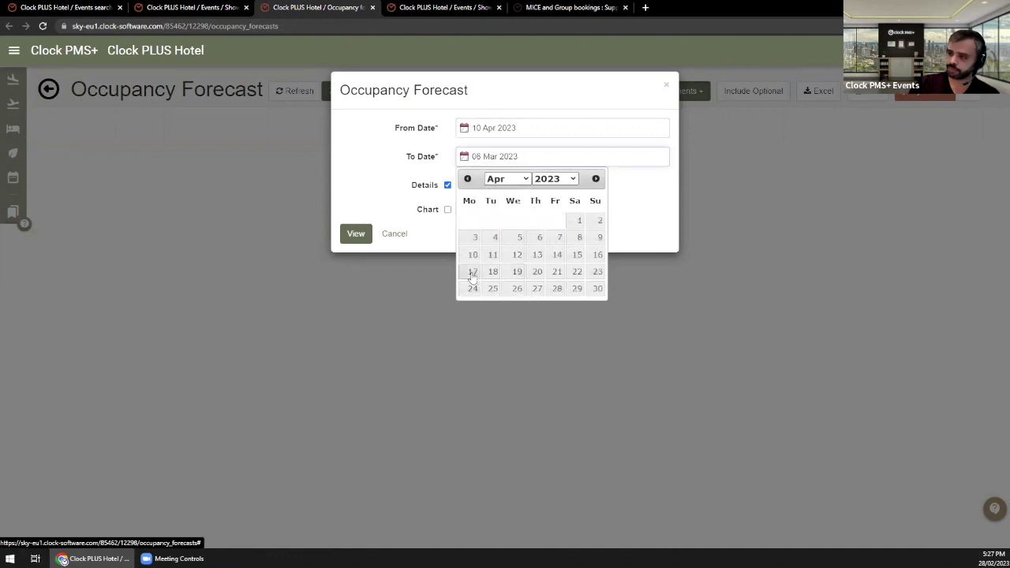
pyautogui.click(472, 272)
pyautogui.click(359, 236)
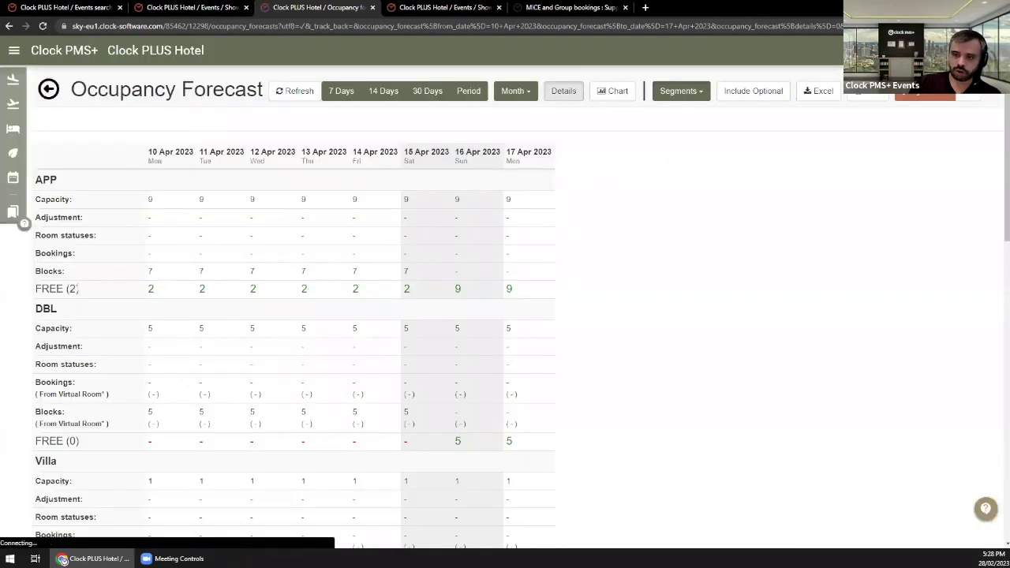
# Step: Review the APP rows showing capacity 9, 7 blocked and 2 free, then return to the event
pyautogui.moveTo(40, 178); pyautogui.dragTo(185, 205)
pyautogui.click(43, 272)
pyautogui.moveTo(43, 272); pyautogui.dragTo(177, 275)
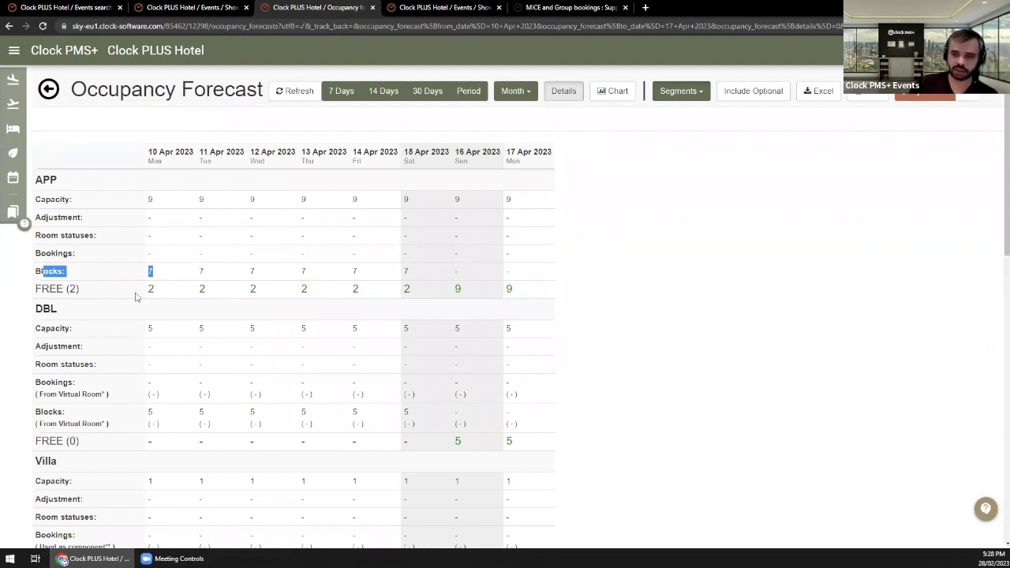
pyautogui.moveTo(139, 293); pyautogui.dragTo(171, 292)
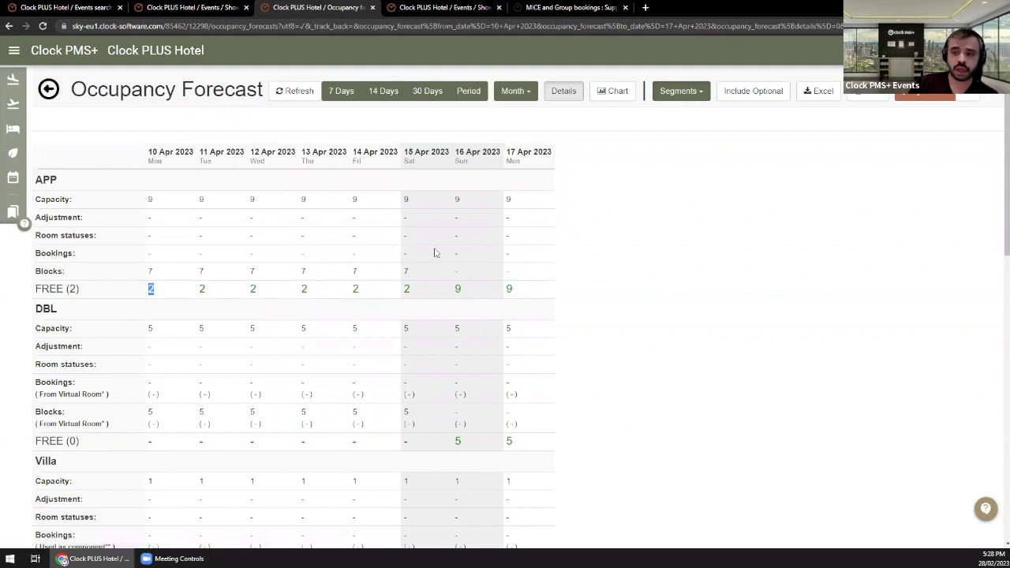
pyautogui.click(634, 268)
pyautogui.click(143, 5)
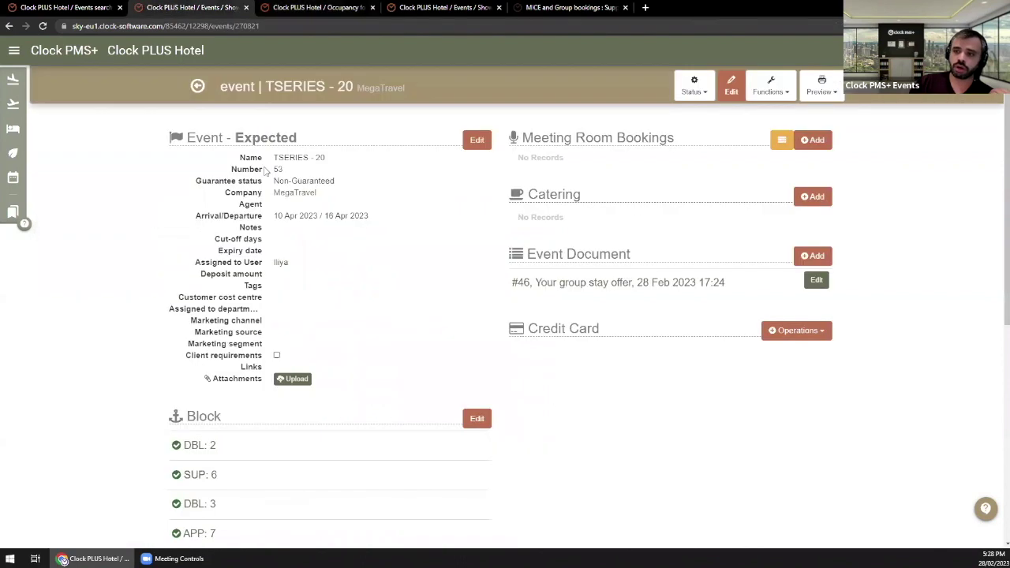
# Step: Review the event's Non-Guaranteed status and its room blocks, then return to the event page
pyautogui.moveTo(274, 181); pyautogui.dragTo(339, 188)
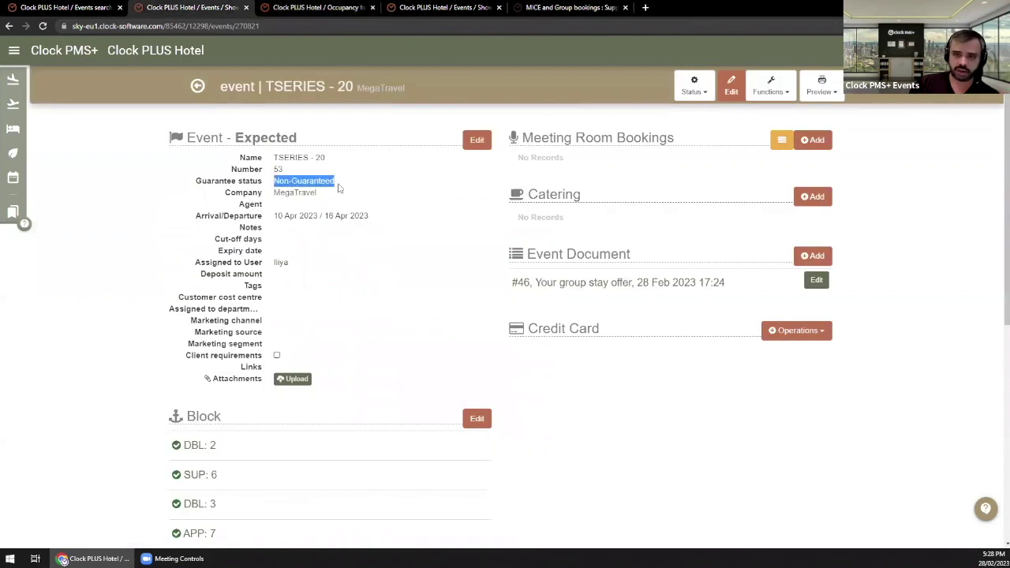
pyautogui.click(483, 419)
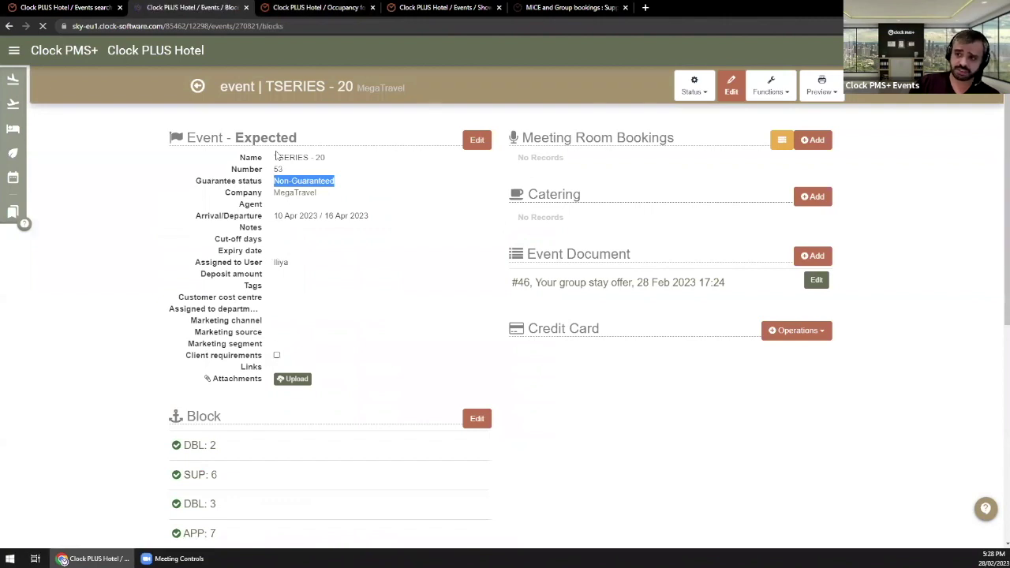
pyautogui.click(197, 87)
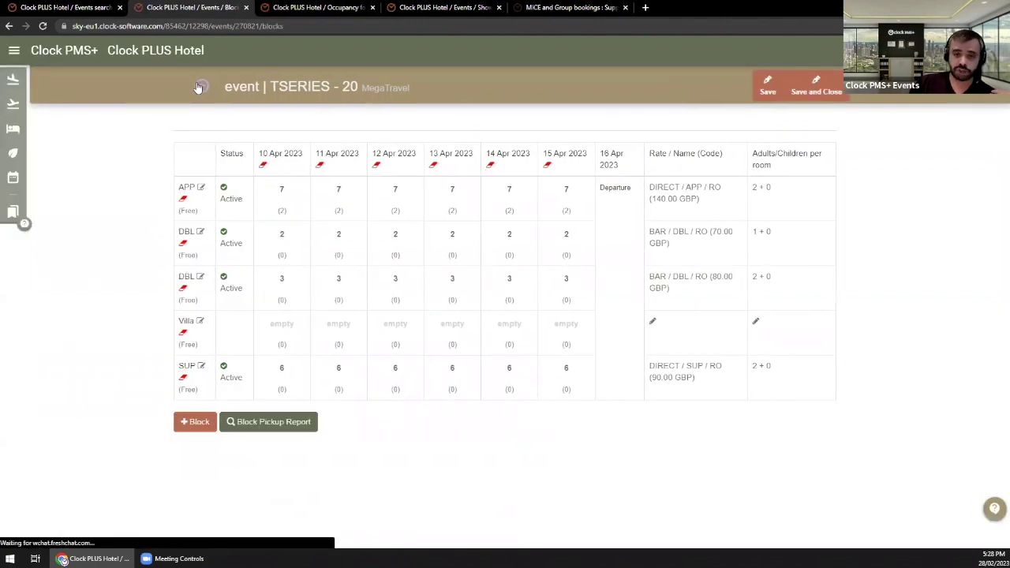
pyautogui.click(199, 87)
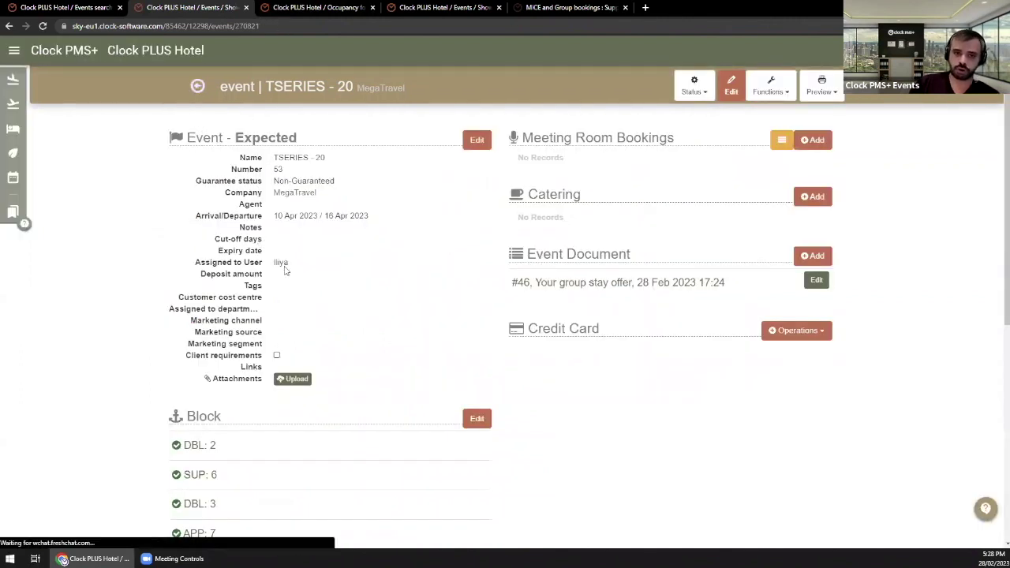
# Step: Set the guarantee status to Optional and reload the forecast, confirming the APP blocks row is empty
pyautogui.click(477, 147)
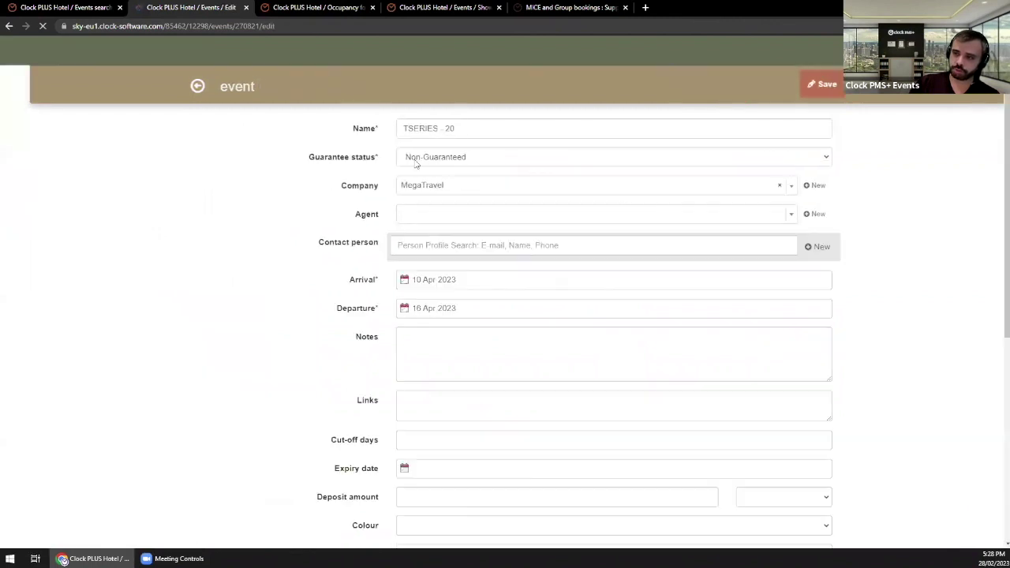
pyautogui.click(419, 162)
pyautogui.click(420, 169)
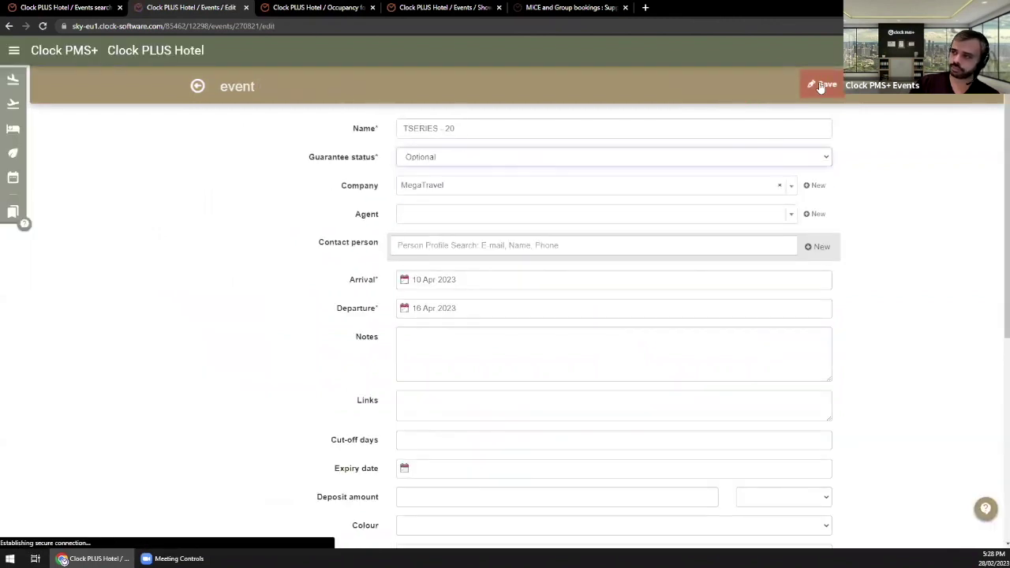
pyautogui.click(294, 7)
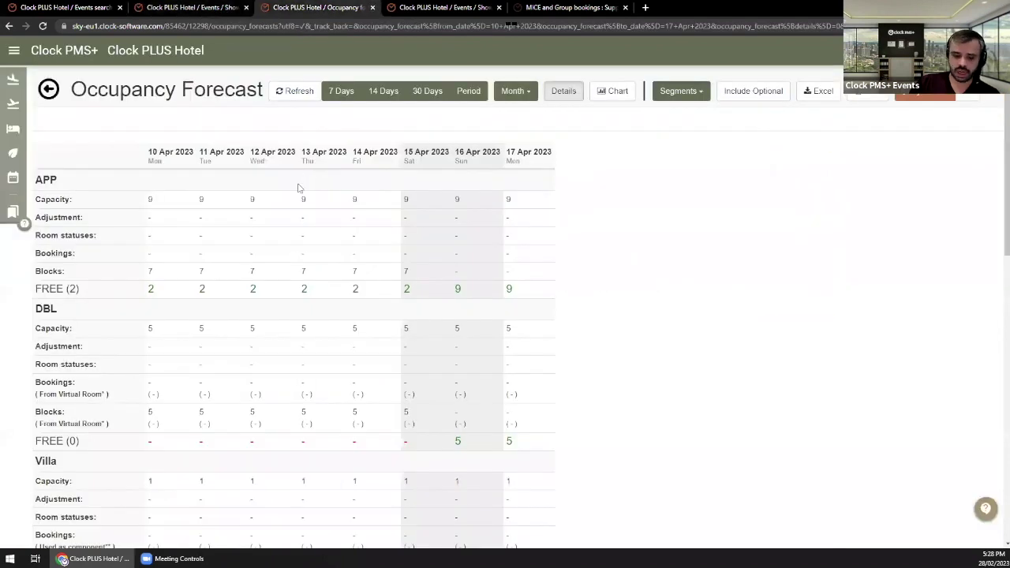
pyautogui.press('F5')
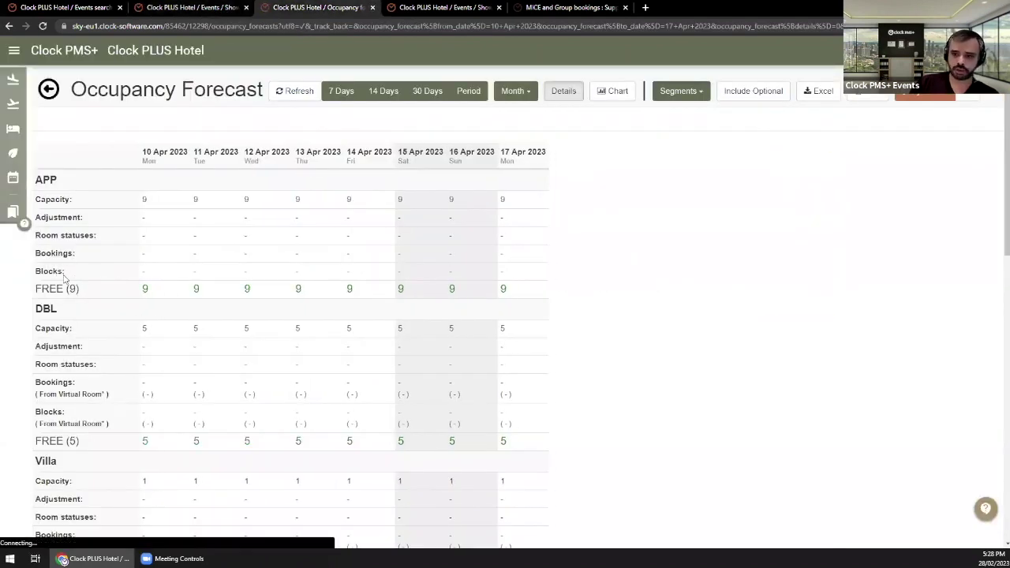
pyautogui.moveTo(64, 273); pyautogui.dragTo(282, 283)
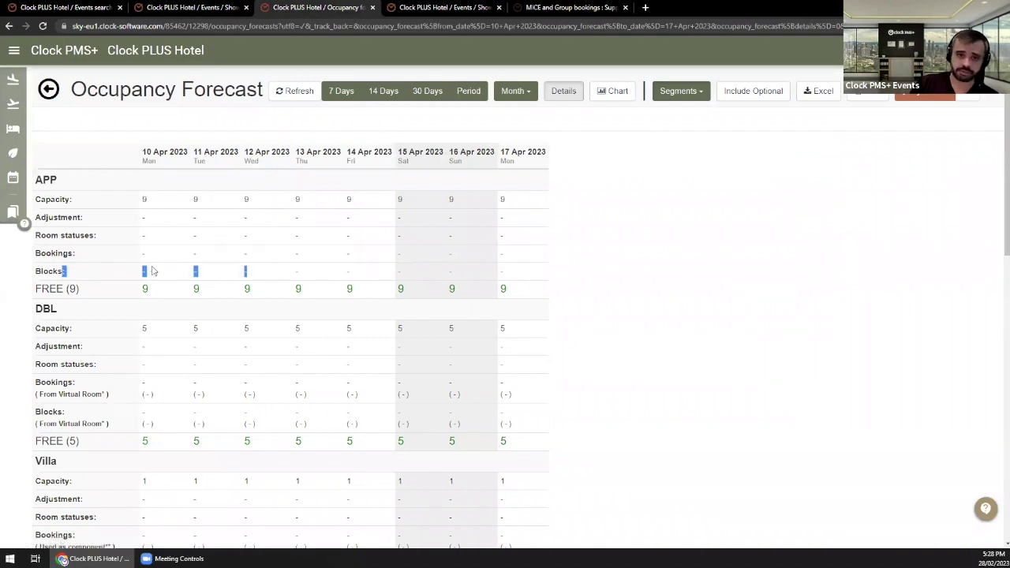
pyautogui.click(186, 8)
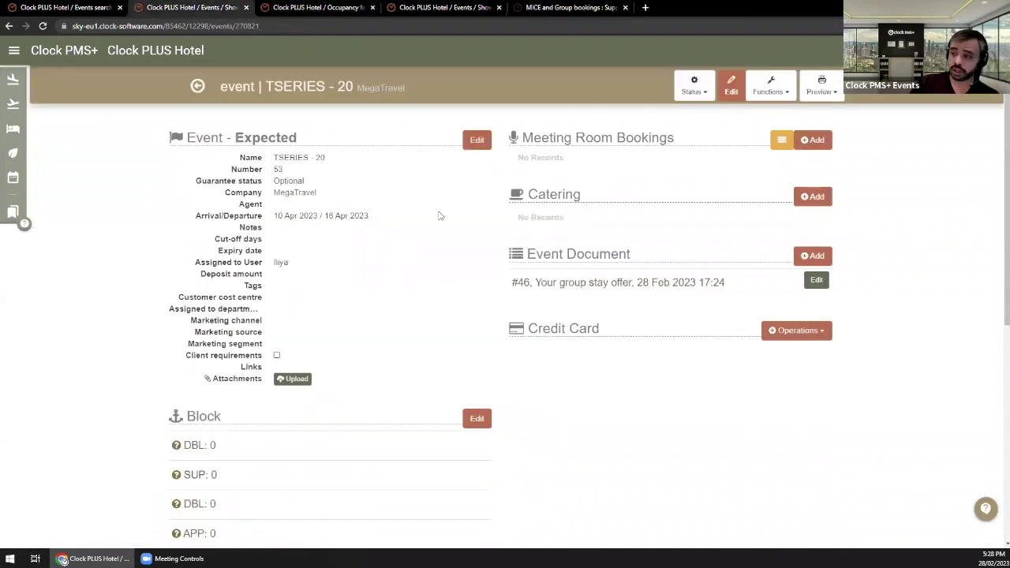
# Step: Change TSERIES - 20 back to Non-Guaranteed and confirm blocks DBL 2, SUP 6, DBL 3, APP 7
pyautogui.click(476, 140)
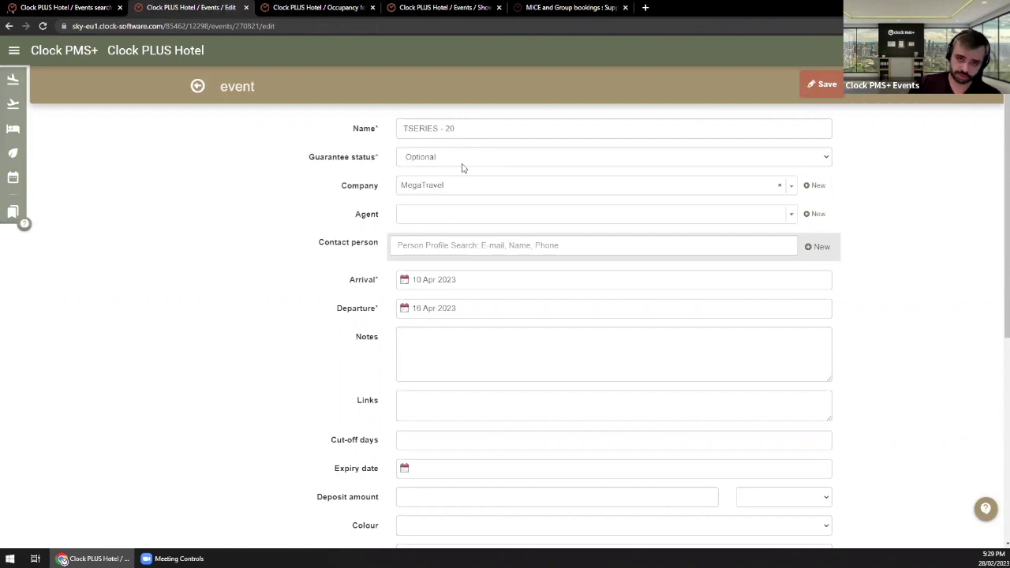
pyautogui.click(463, 161)
pyautogui.click(464, 191)
pyautogui.click(826, 84)
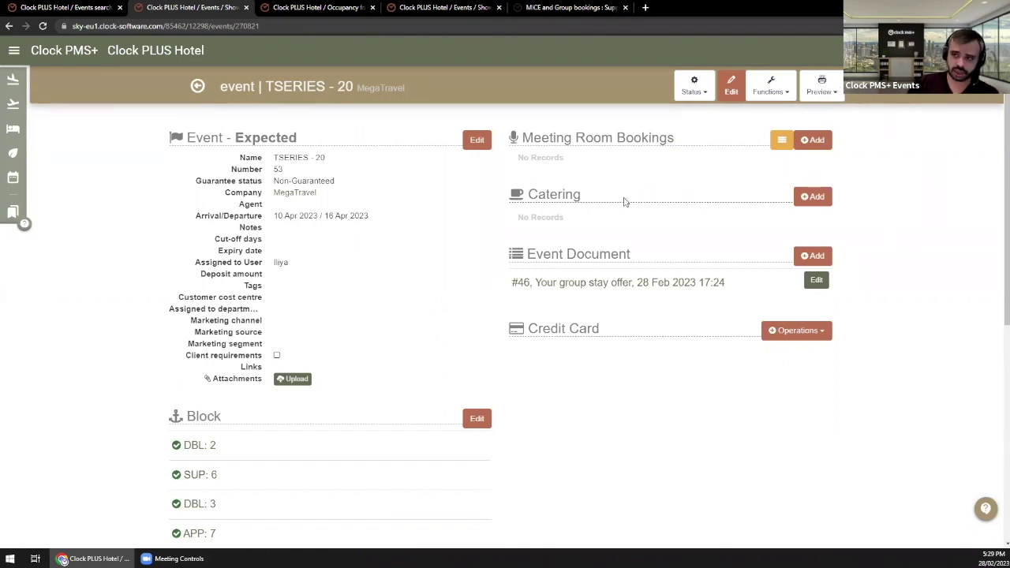
pyautogui.scroll(-2, 646, 348)
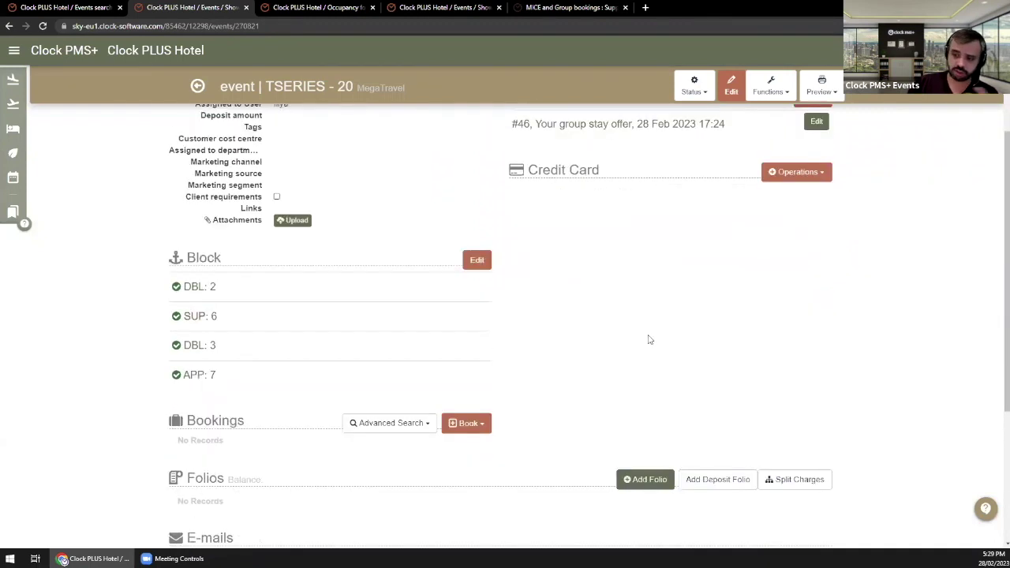
pyautogui.scroll(-1, 646, 332)
pyautogui.scroll(3, 640, 323)
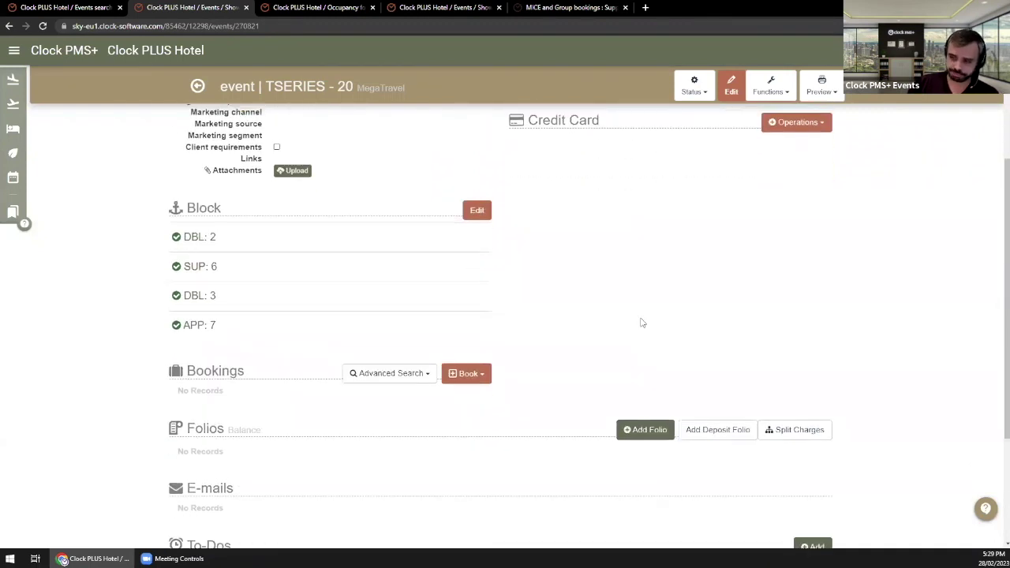
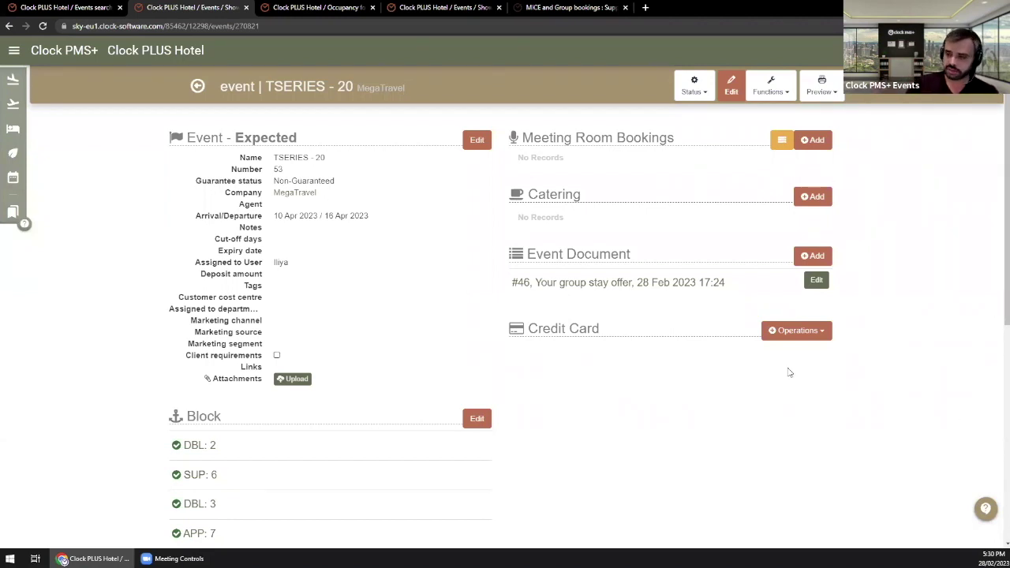
# Step: Review the TSERIES - 20 room blocks and Bookings section, then show the bookable room rates
pyautogui.scroll(-1, 675, 429)
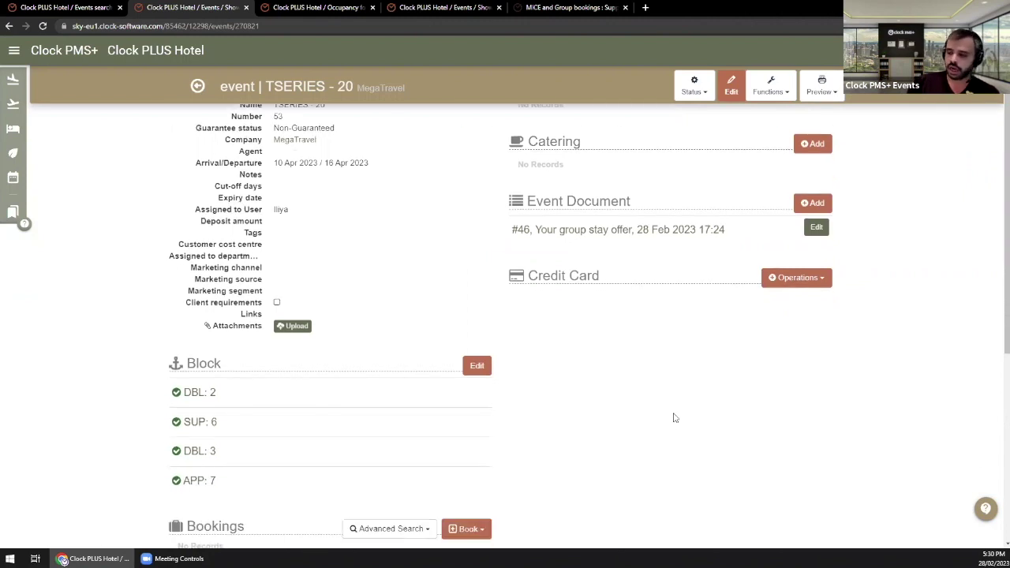
pyautogui.scroll(-2, 675, 418)
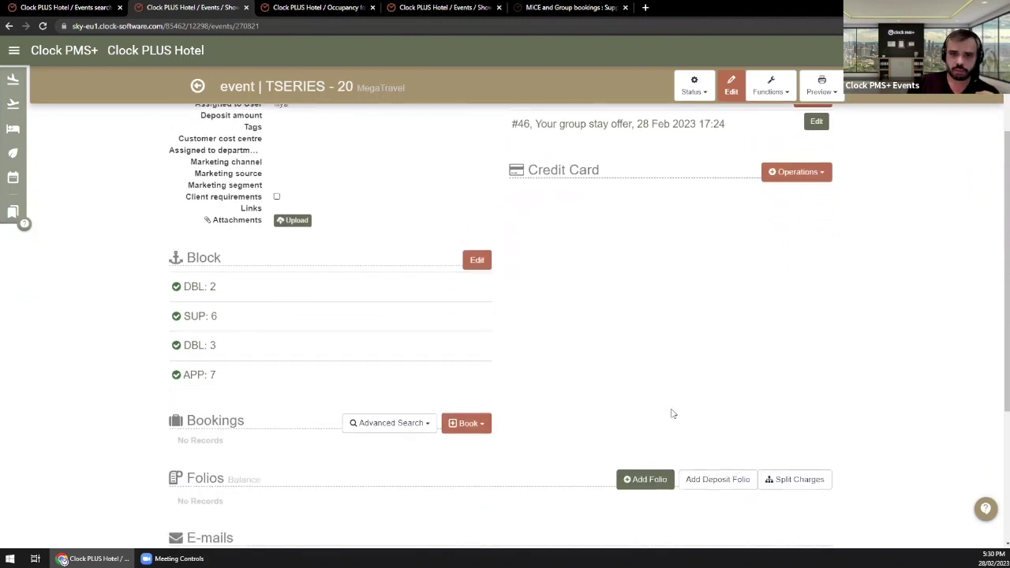
pyautogui.moveTo(158, 419); pyautogui.dragTo(263, 421)
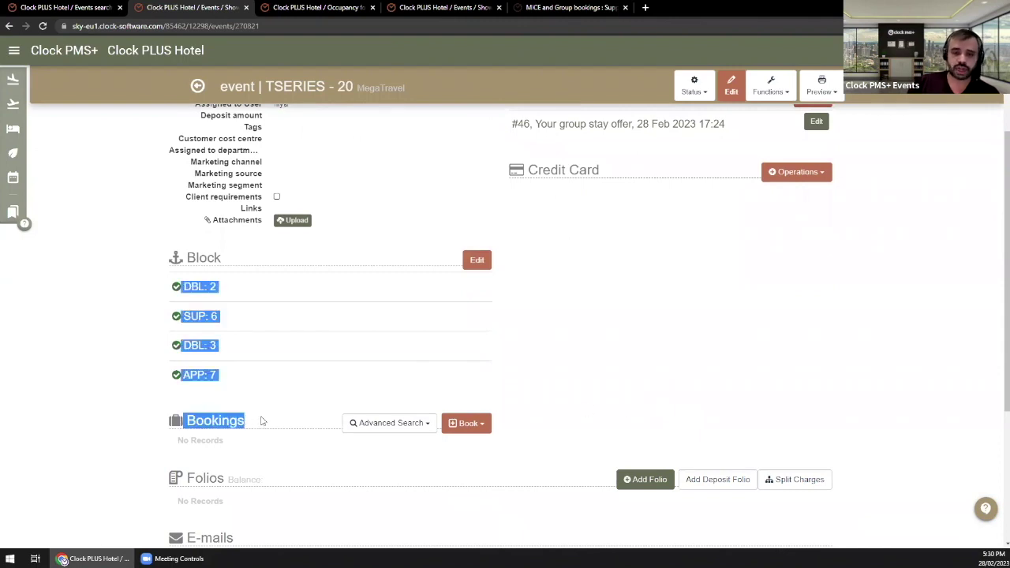
pyautogui.click(263, 420)
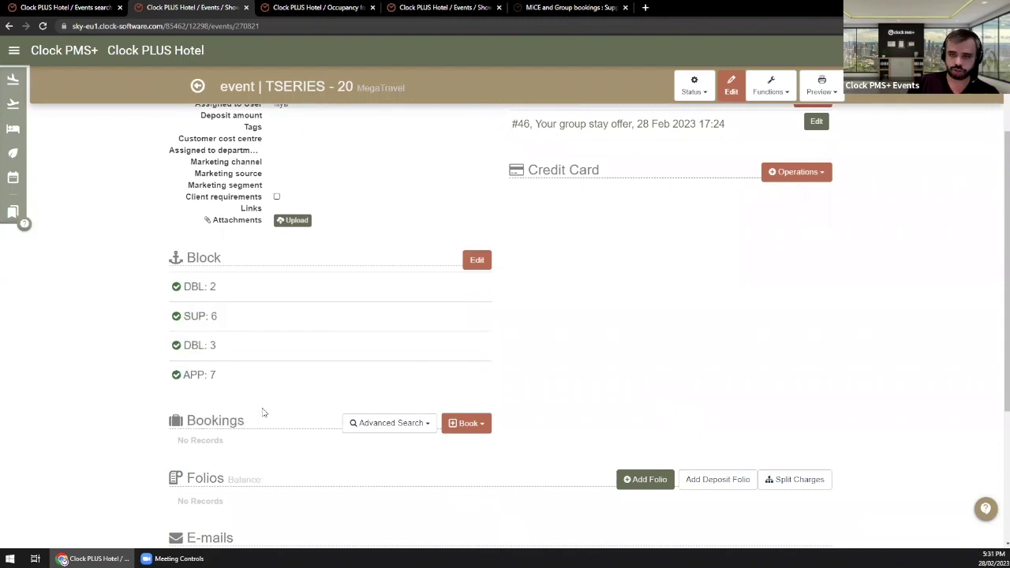
pyautogui.scroll(3, 264, 412)
pyautogui.moveTo(338, 158); pyautogui.dragTo(273, 155)
pyautogui.scroll(-4, 428, 329)
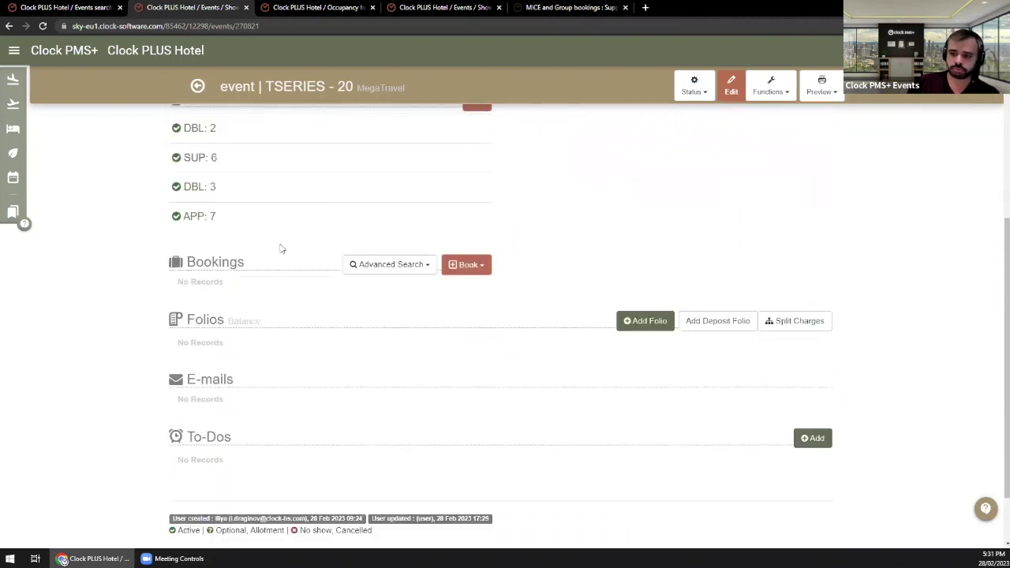
pyautogui.moveTo(186, 266); pyautogui.dragTo(253, 266)
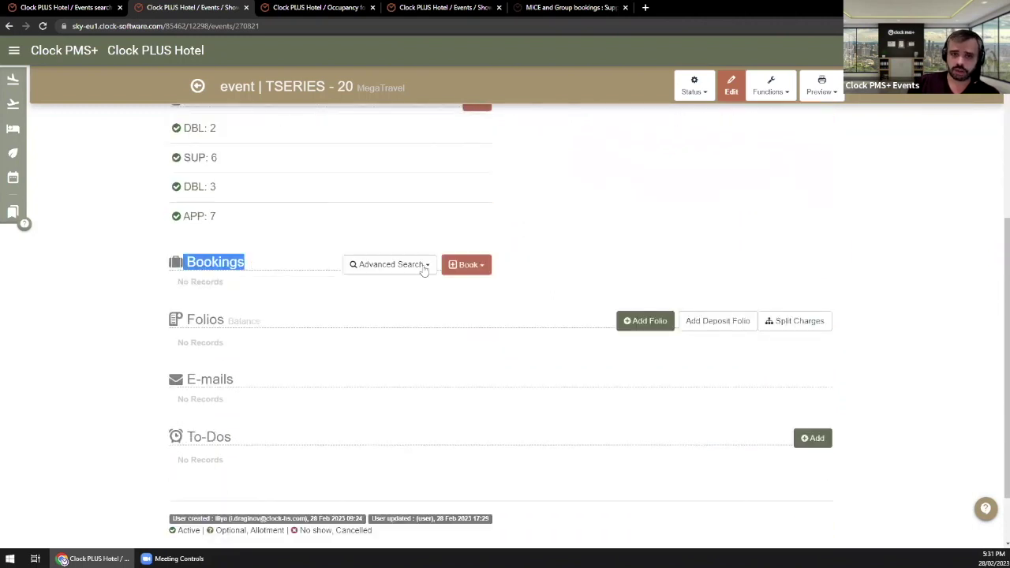
pyautogui.click(482, 265)
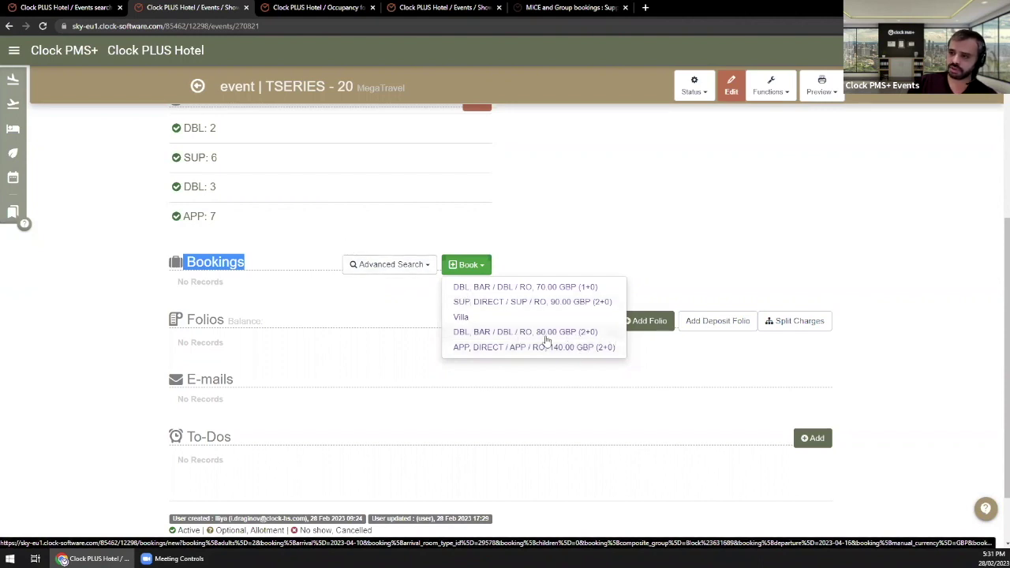
# Step: Book the DBL, BAR / DBL / RO, 80.00 GBP (2+0) rate and bring up the Company/Event list
pyautogui.click(544, 338)
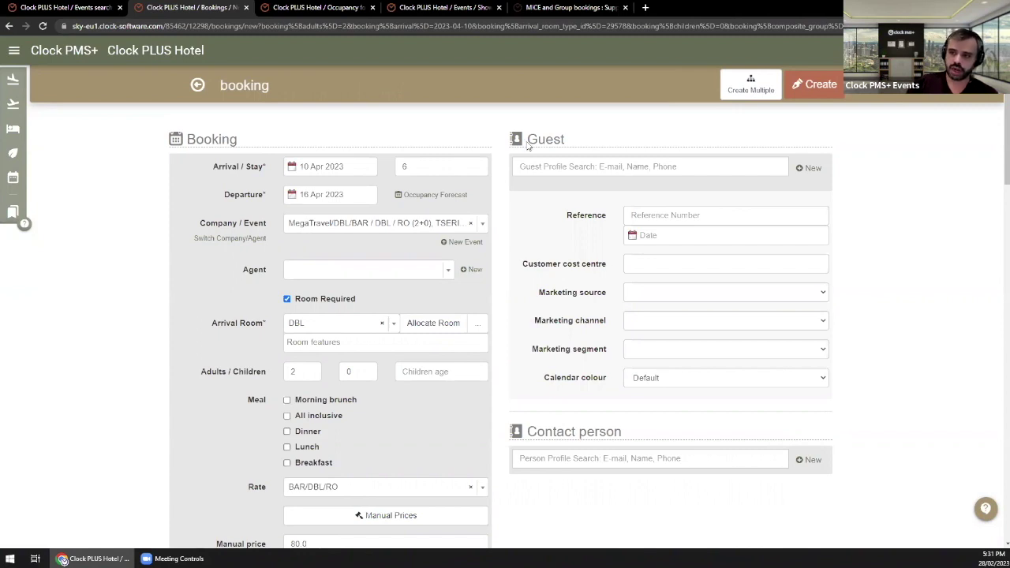
pyautogui.click(334, 224)
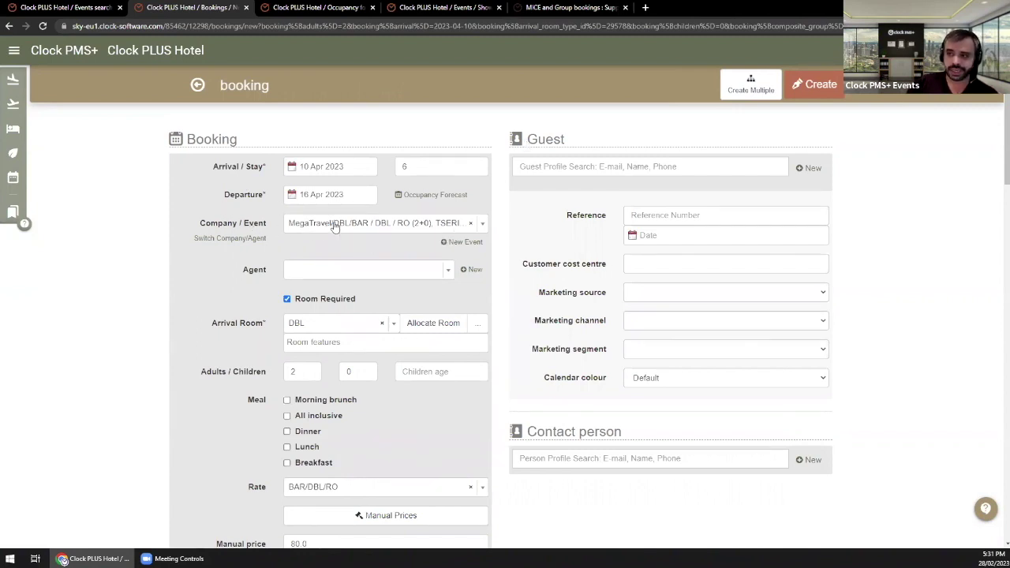
pyautogui.click(239, 222)
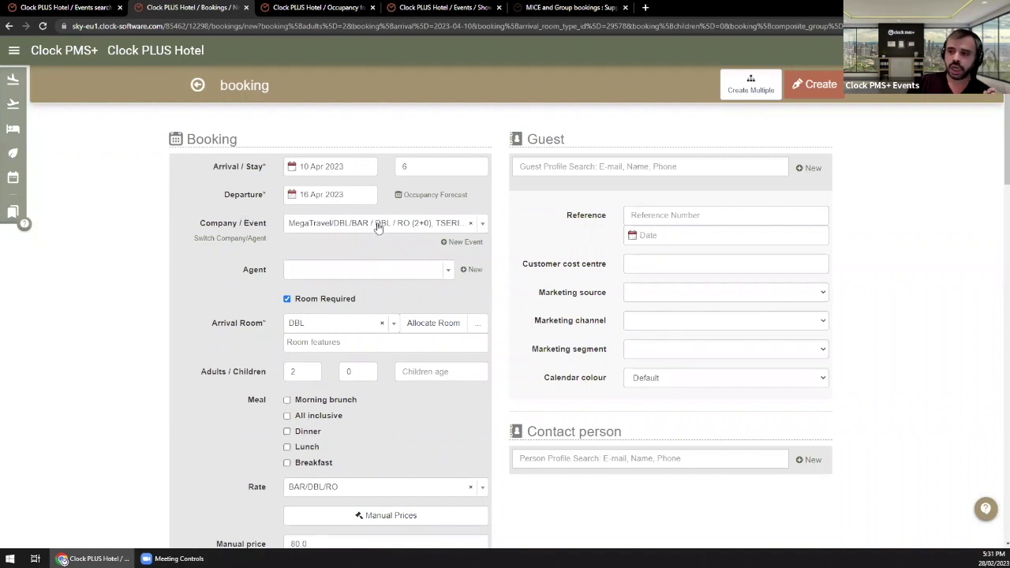
pyautogui.click(421, 228)
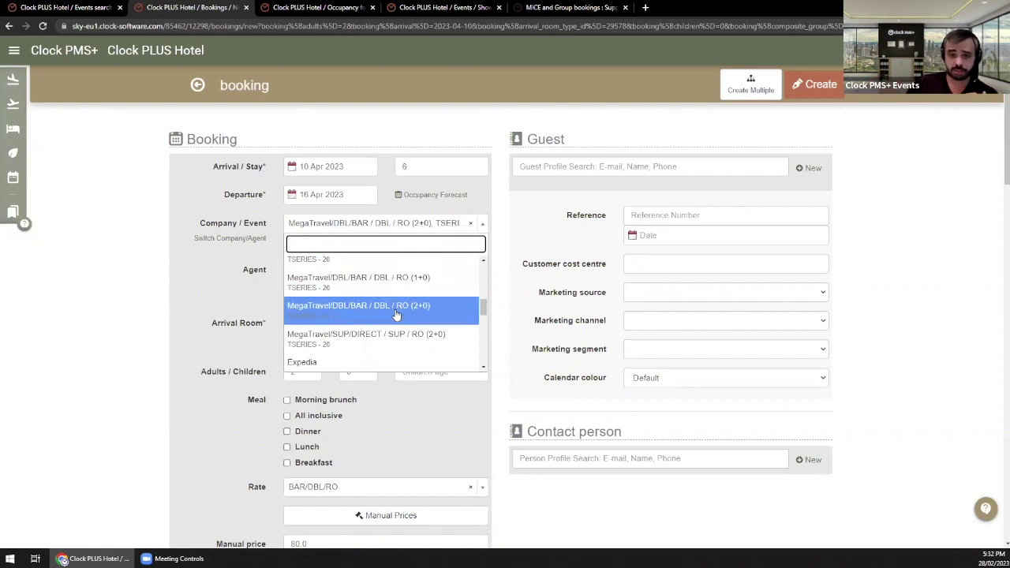
pyautogui.scroll(2, 397, 315)
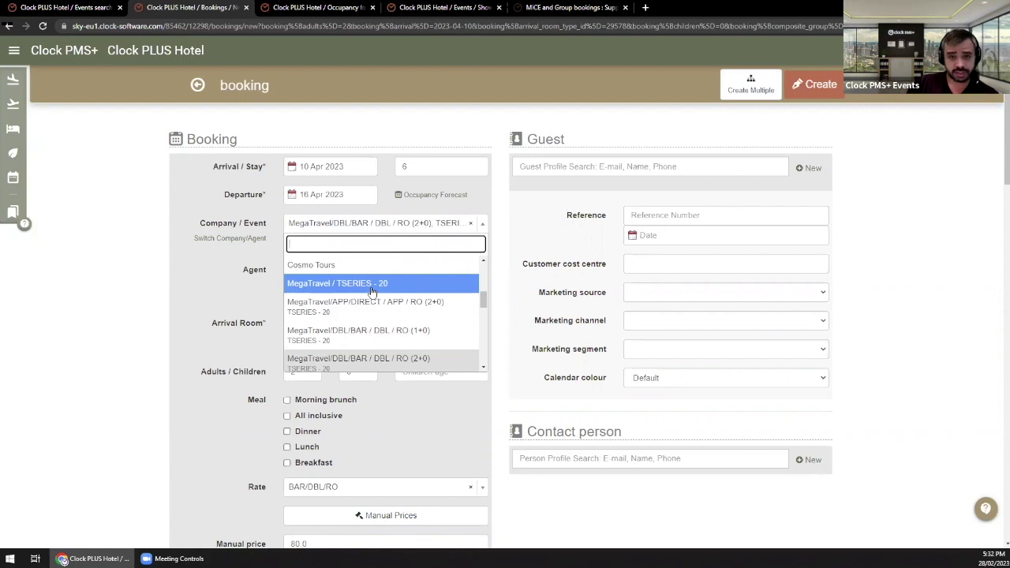
pyautogui.click(347, 7)
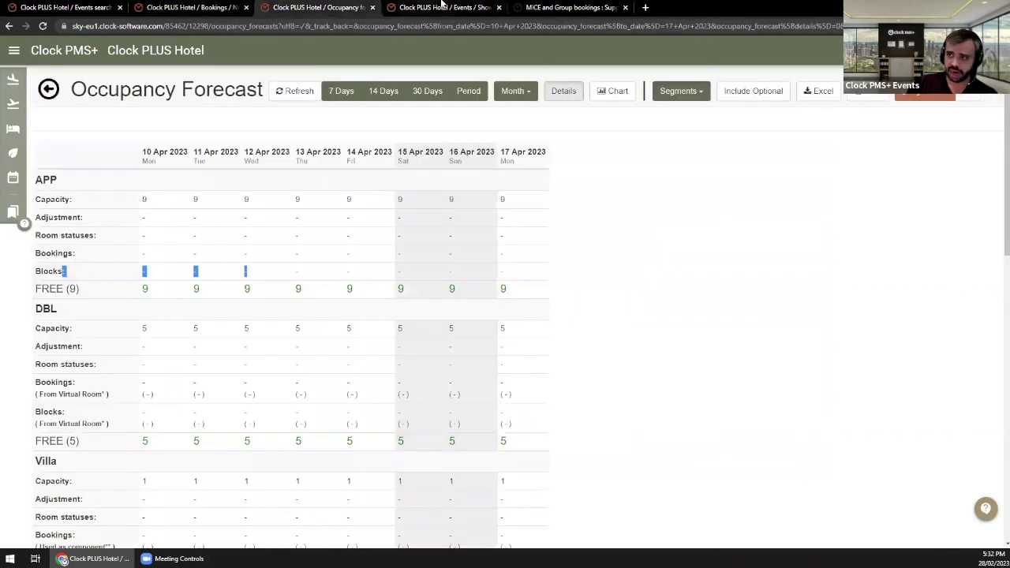
pyautogui.click(442, 6)
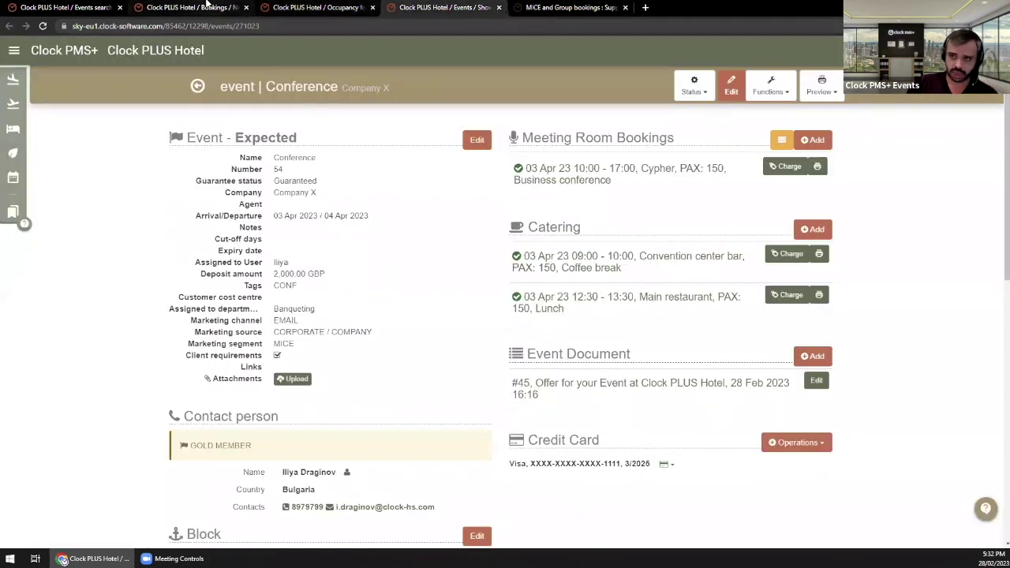
pyautogui.click(207, 6)
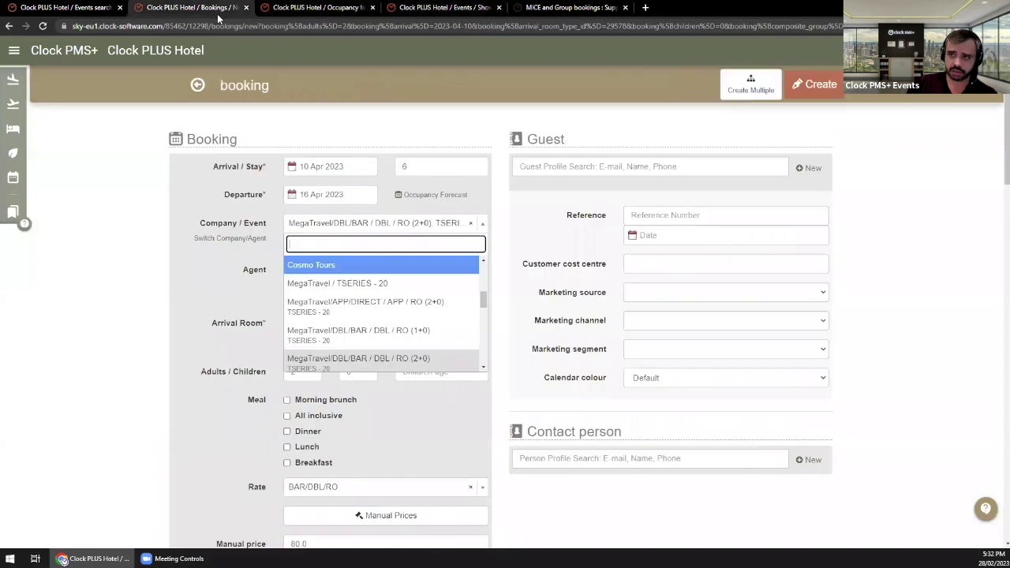
pyautogui.click(355, 289)
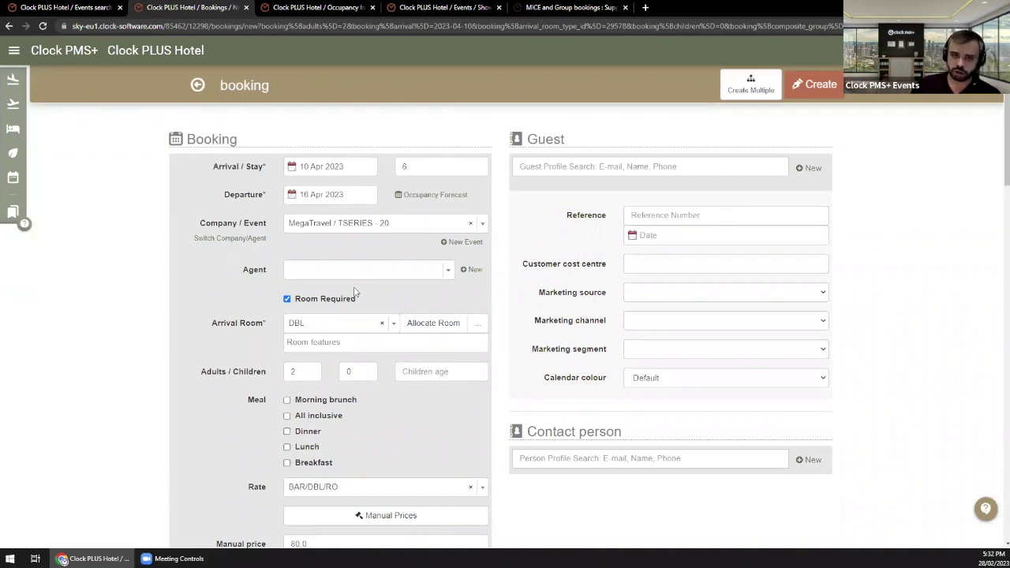
pyautogui.click(371, 221)
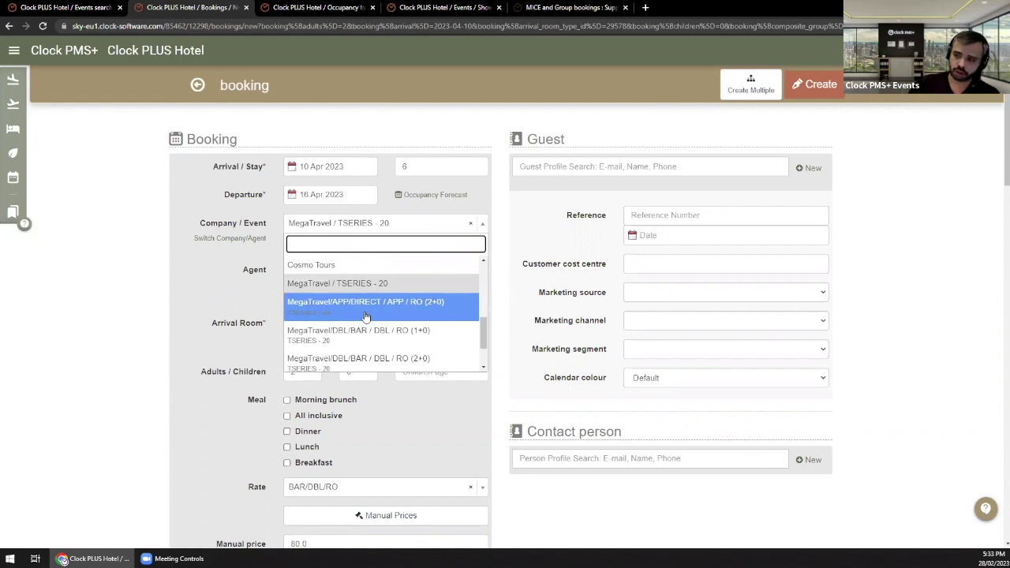
pyautogui.click(371, 284)
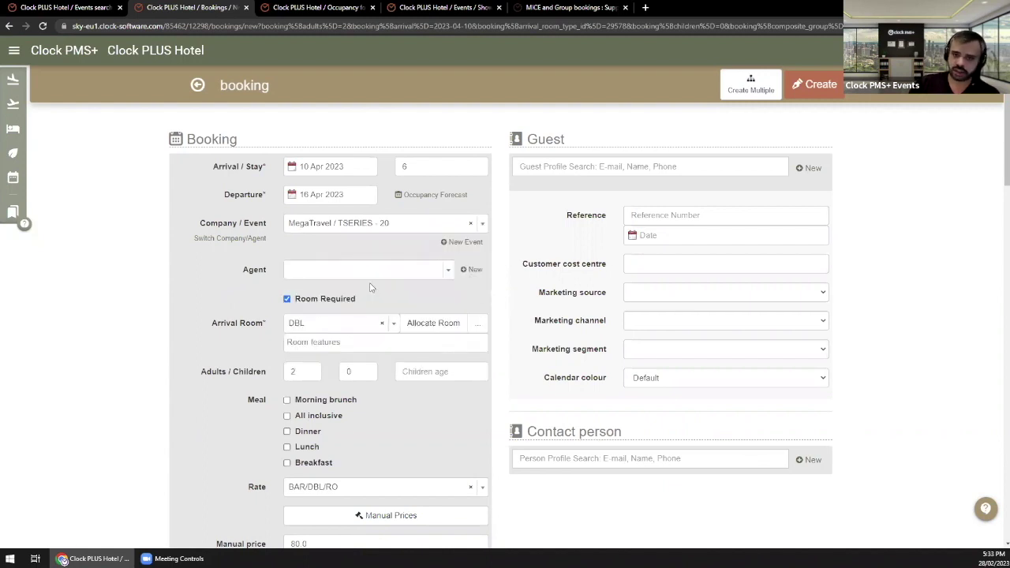
pyautogui.click(381, 231)
pyautogui.scroll(-2, 395, 347)
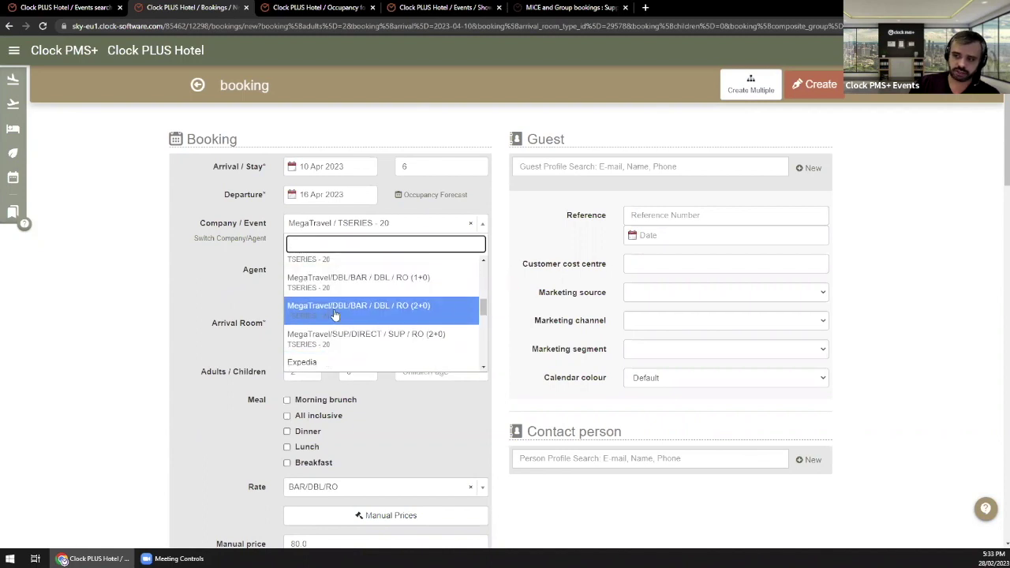
pyautogui.click(335, 313)
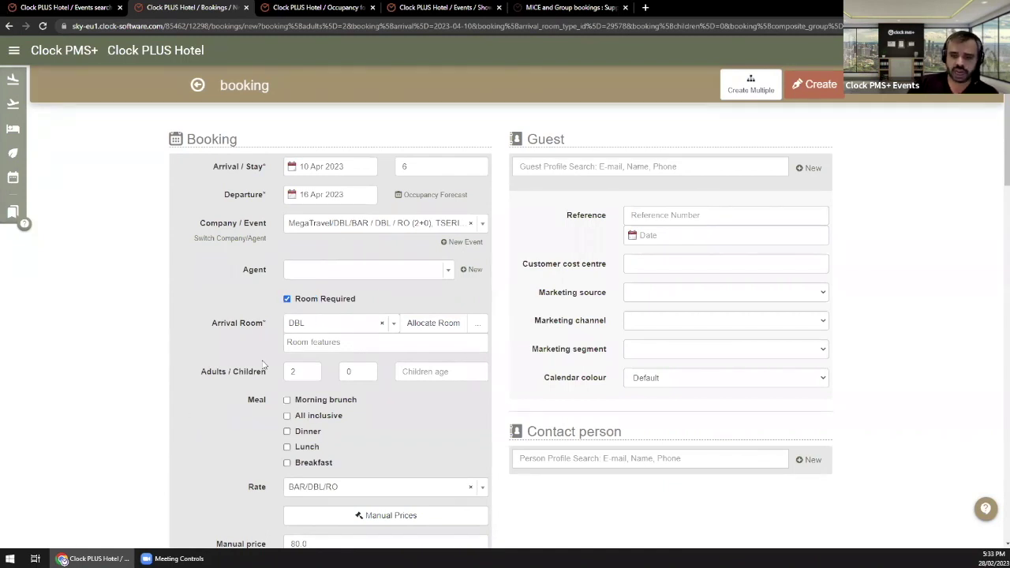
pyautogui.scroll(-1, 264, 364)
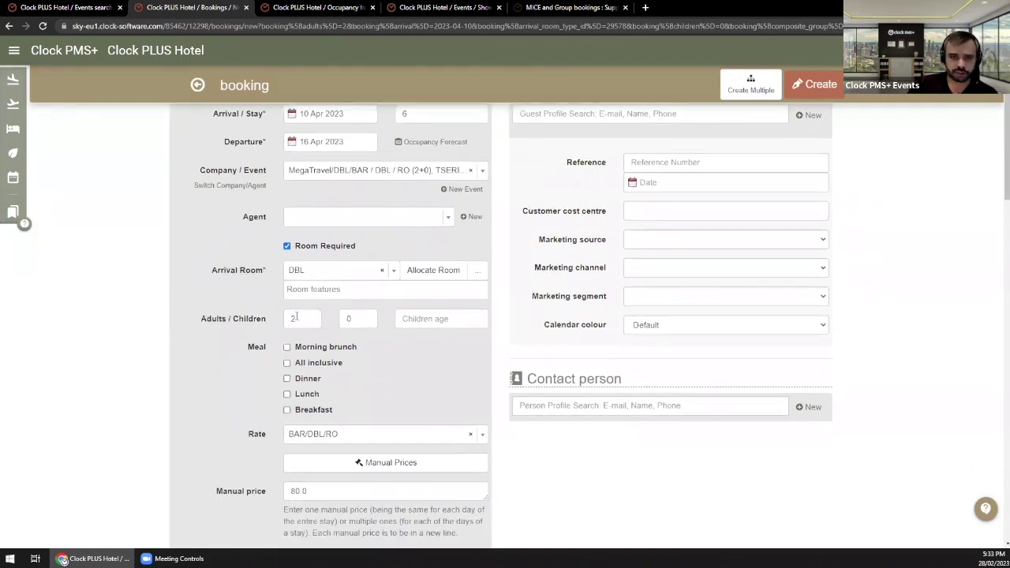
pyautogui.scroll(-4, 295, 317)
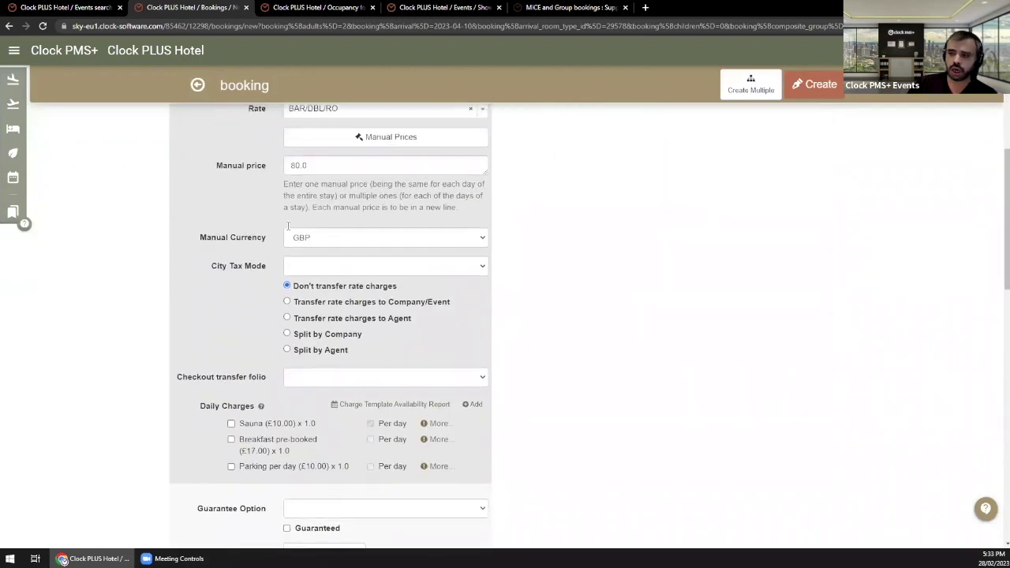
pyautogui.scroll(1, 496, 217)
pyautogui.scroll(3, 547, 292)
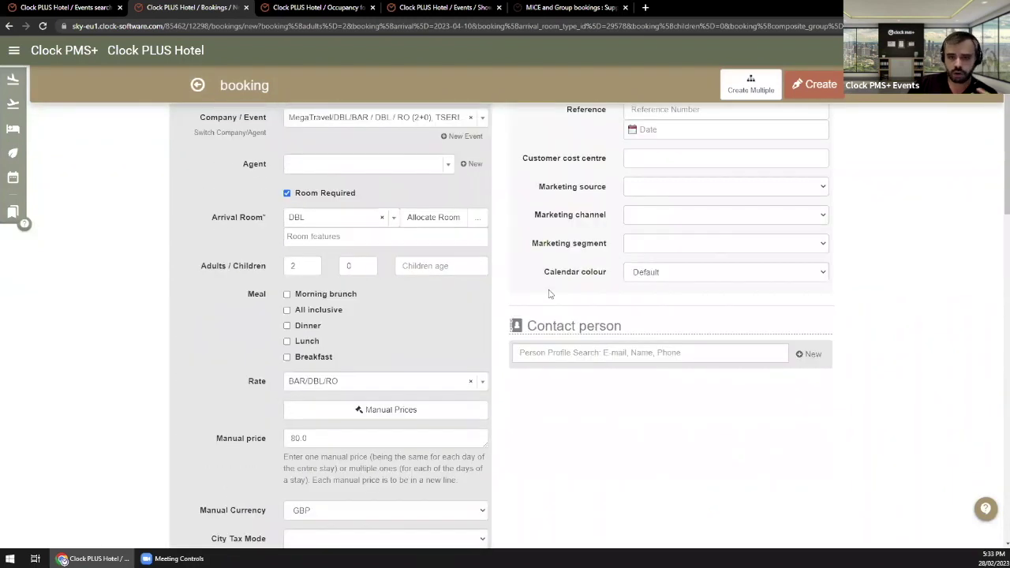
pyautogui.scroll(2, 548, 293)
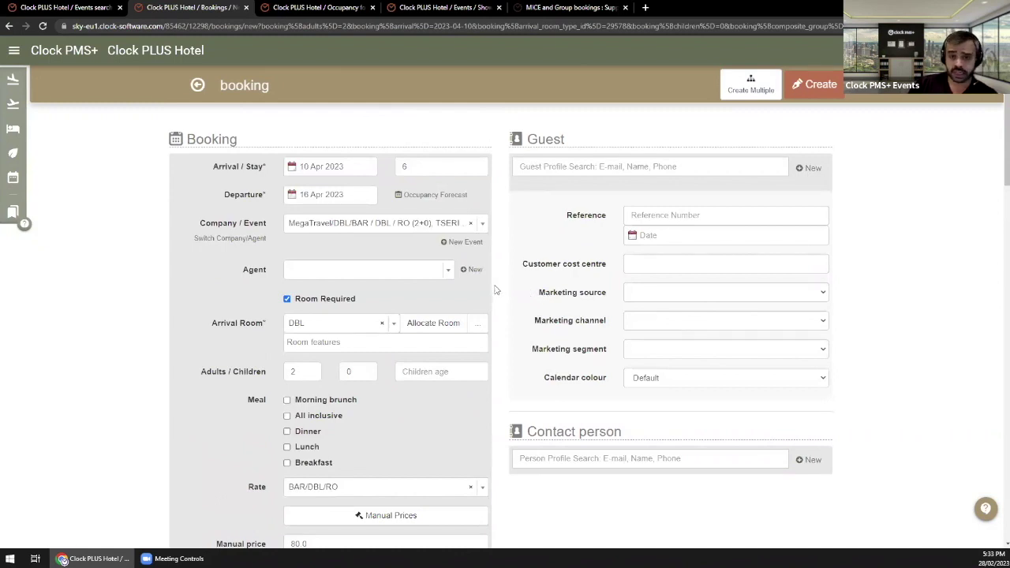
pyautogui.click(596, 169)
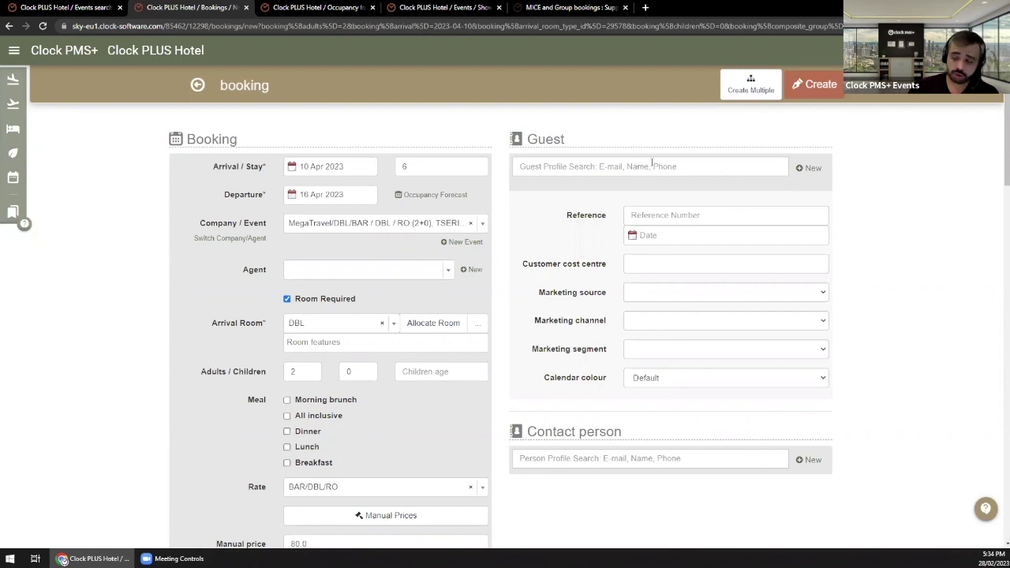
pyautogui.scroll(-1, 591, 196)
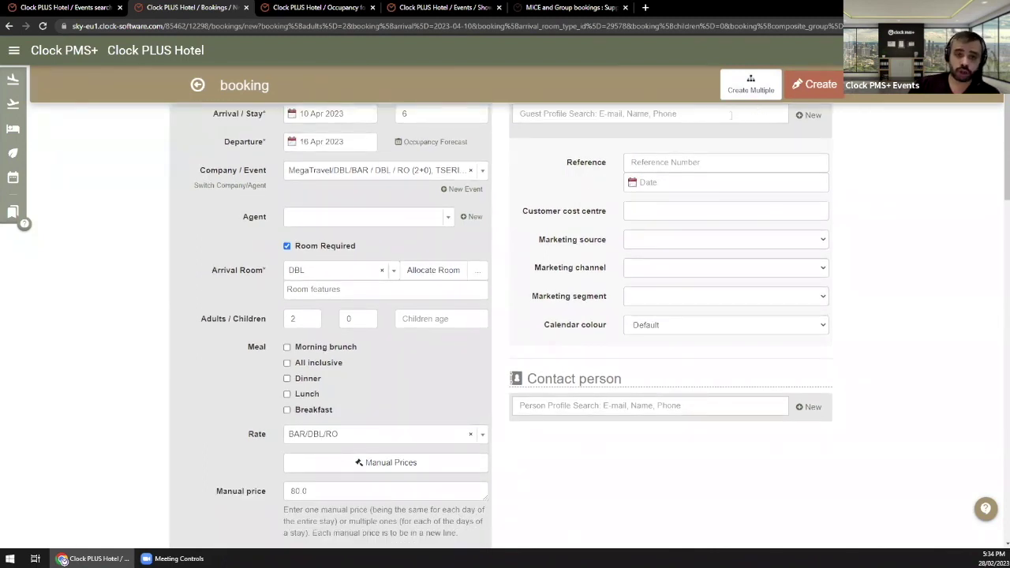
pyautogui.scroll(1, 602, 246)
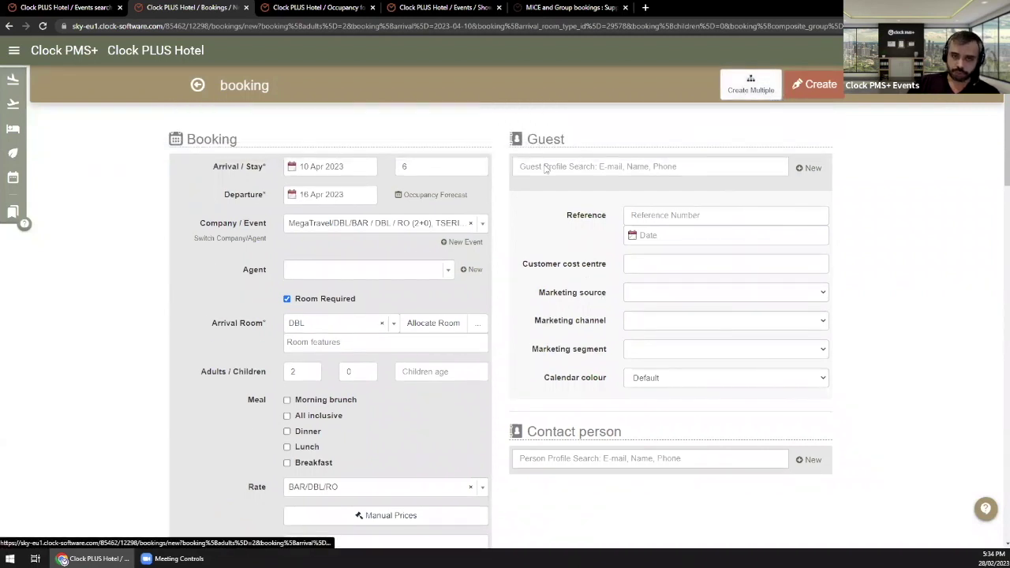
pyautogui.scroll(-1, 475, 204)
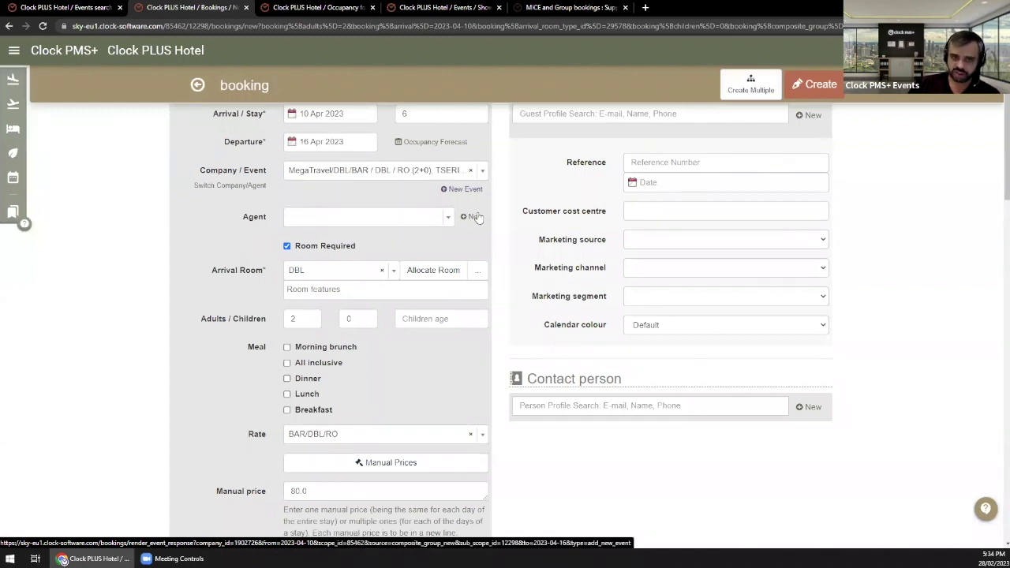
pyautogui.scroll(-2, 485, 271)
# Step: Bill the 80.0 GBP DBL booking's rate charges to the Company/Event
pyautogui.scroll(-1, 485, 271)
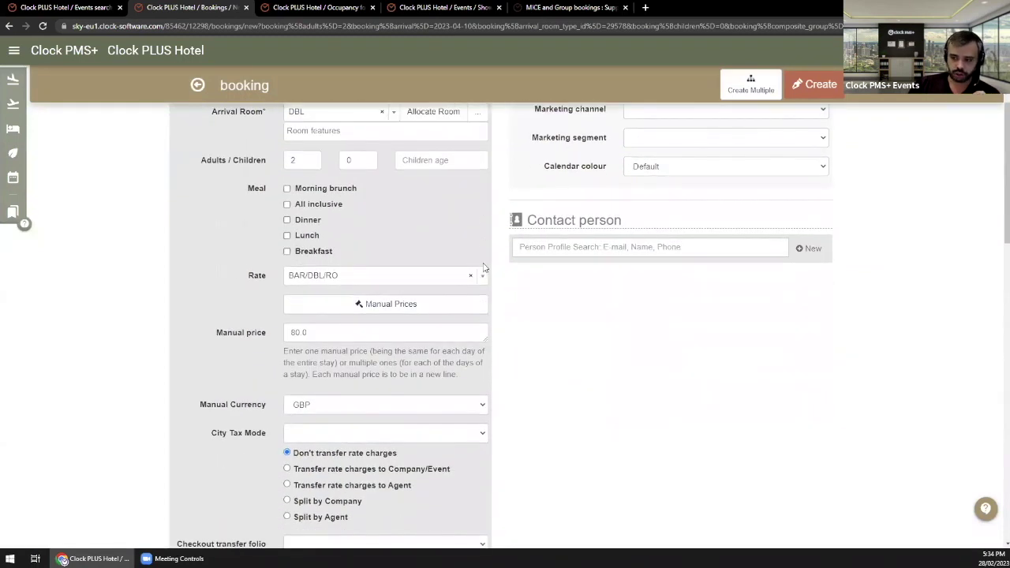
pyautogui.moveTo(466, 470); pyautogui.dragTo(416, 471)
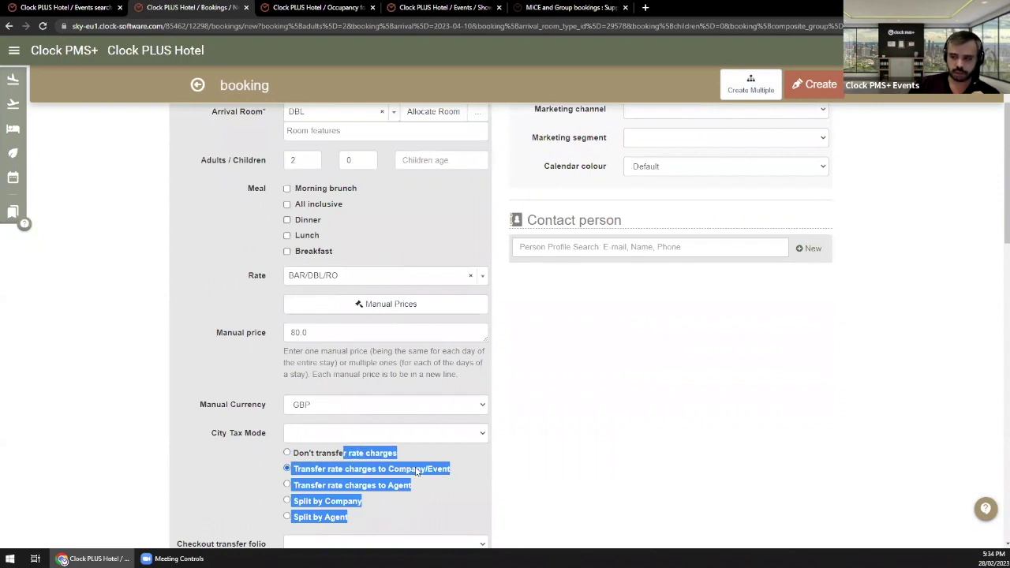
pyautogui.click(533, 460)
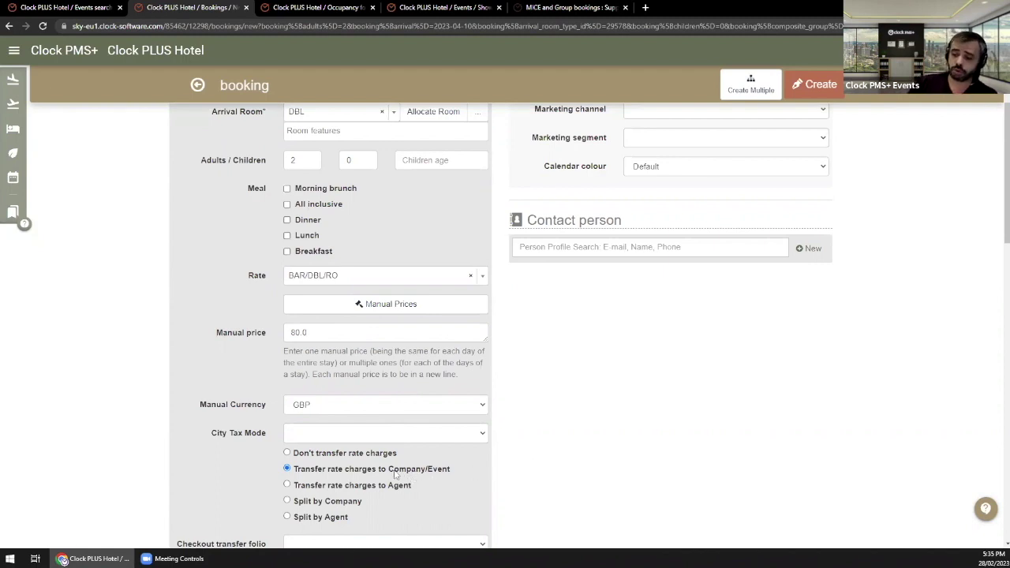
pyautogui.scroll(2, 399, 474)
pyautogui.scroll(-3, 411, 483)
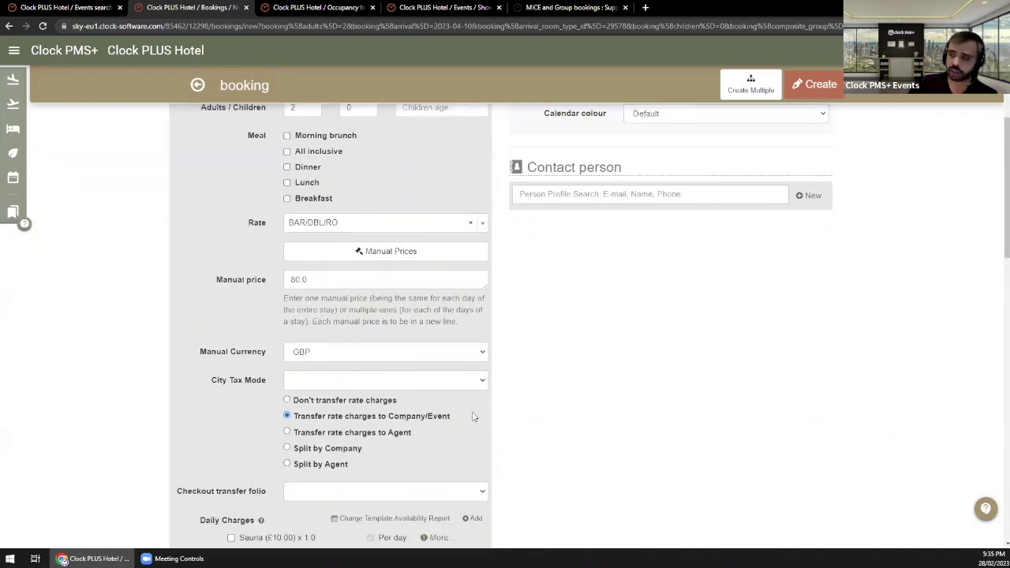
pyautogui.scroll(4, 672, 192)
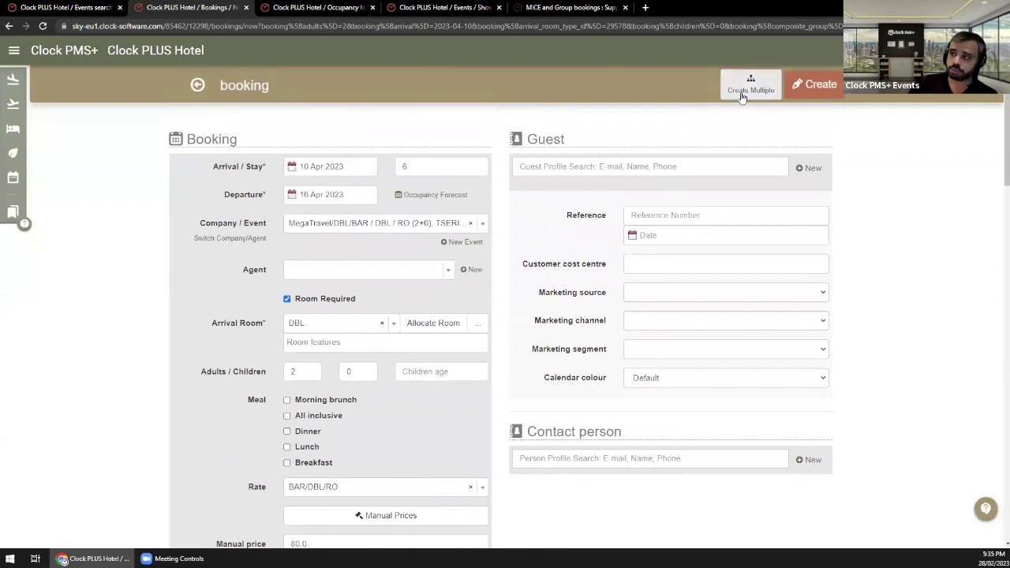
# Step: Create 3 copies of the booking and open the first new booking, #B-000000254-A
pyautogui.click(746, 90)
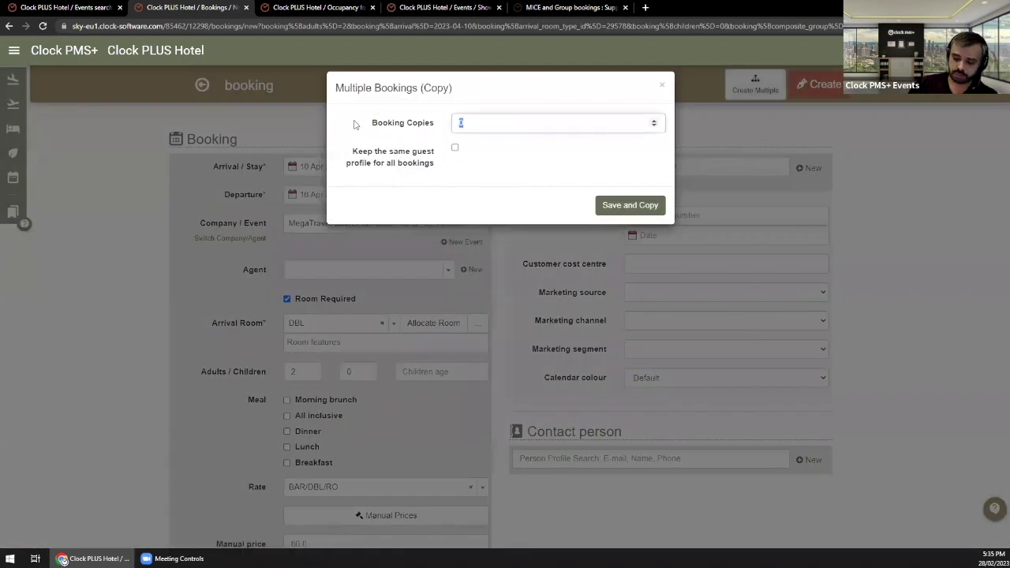
pyautogui.write('3')
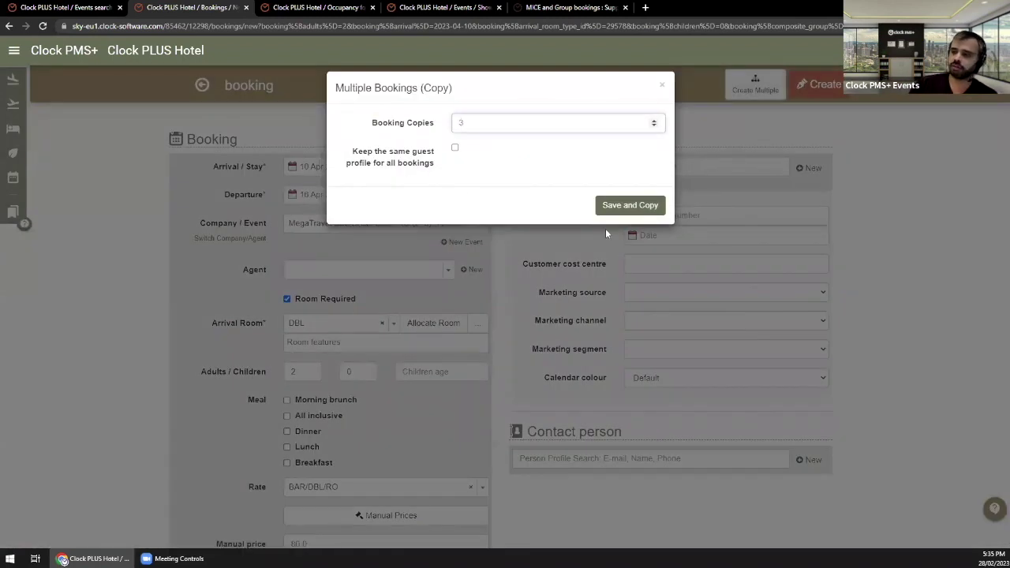
pyautogui.click(630, 205)
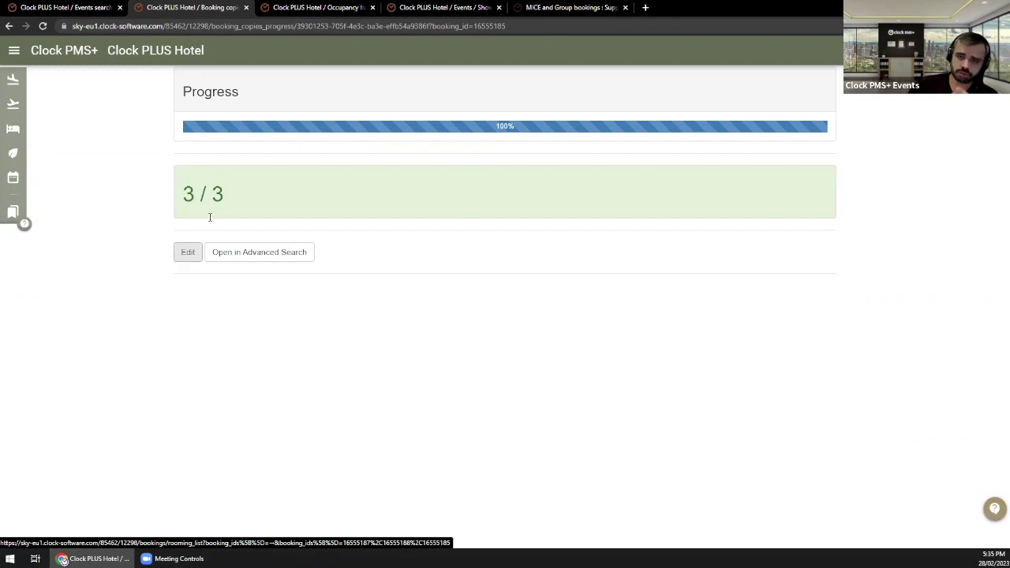
pyautogui.click(238, 257)
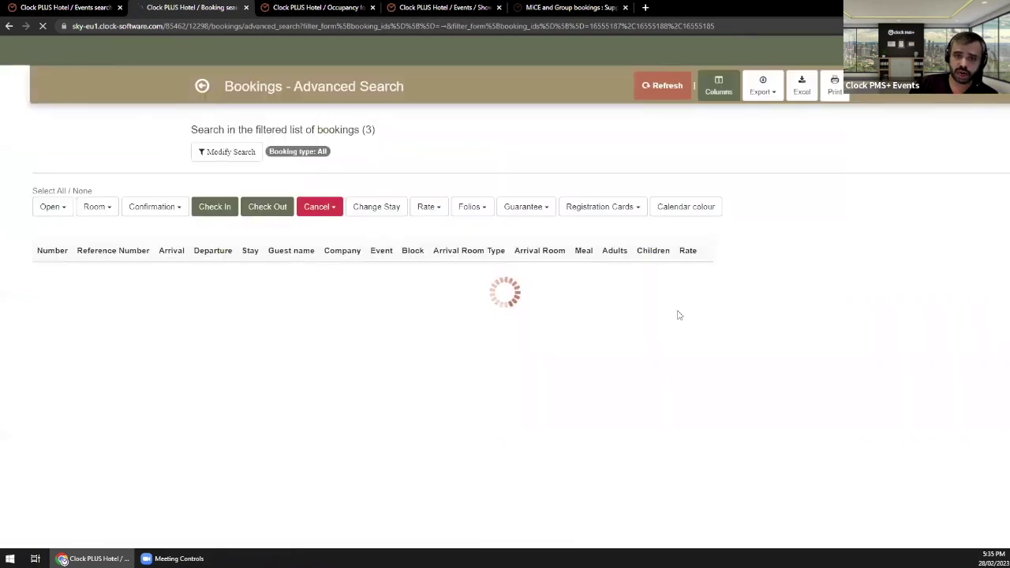
pyautogui.click(837, 275)
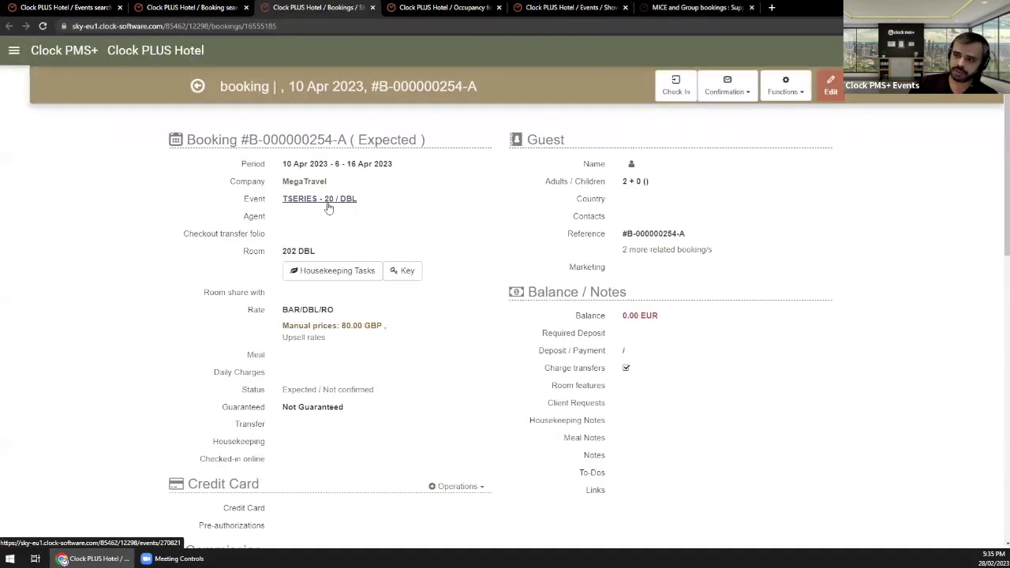
# Step: Go to the TSERIES - 20 event and list its bookings in rooms 202, 102 and 014
pyautogui.click(328, 208)
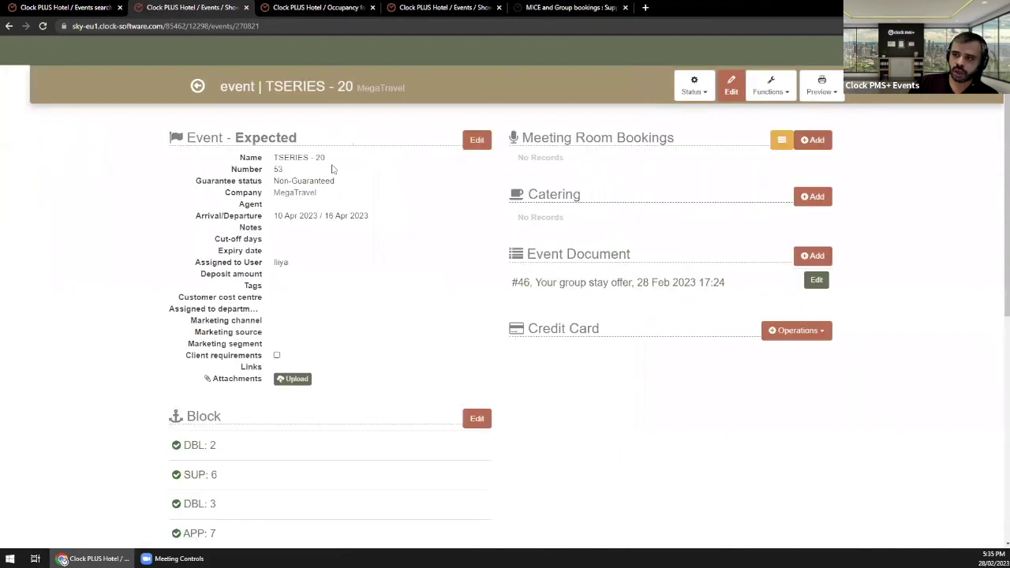
pyautogui.scroll(-5, 338, 266)
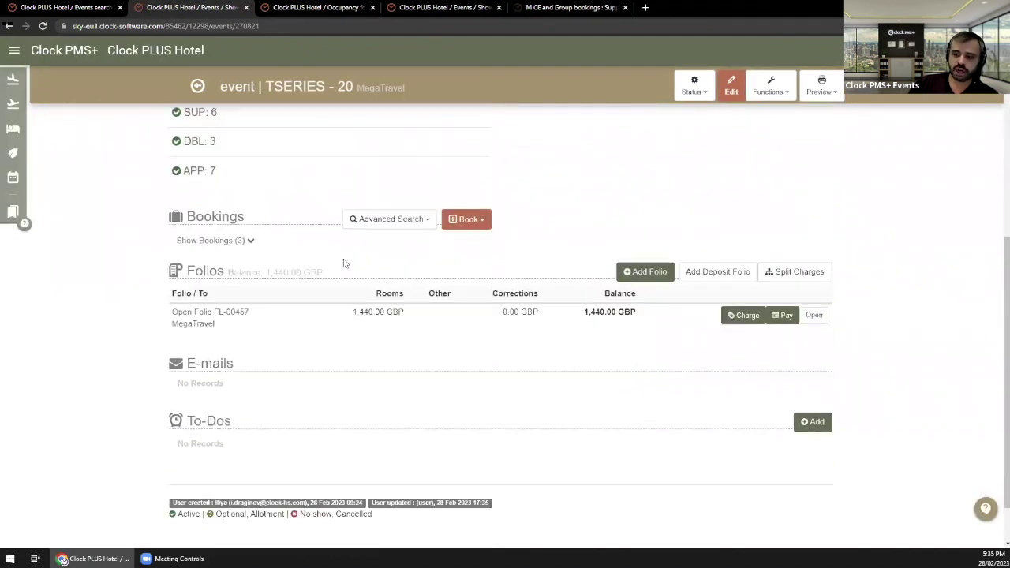
pyautogui.scroll(-1, 344, 264)
pyautogui.scroll(2, 279, 226)
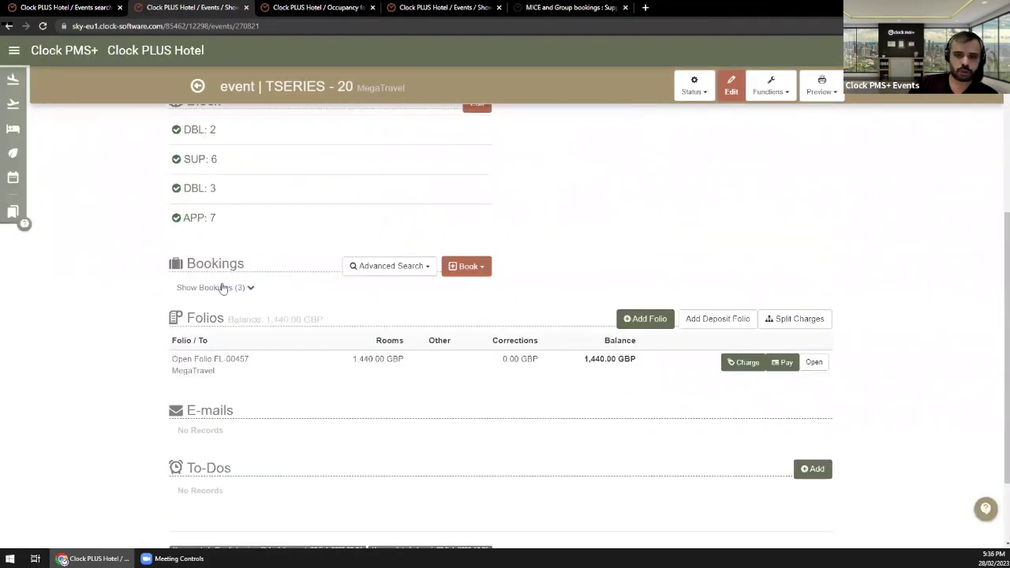
pyautogui.click(223, 289)
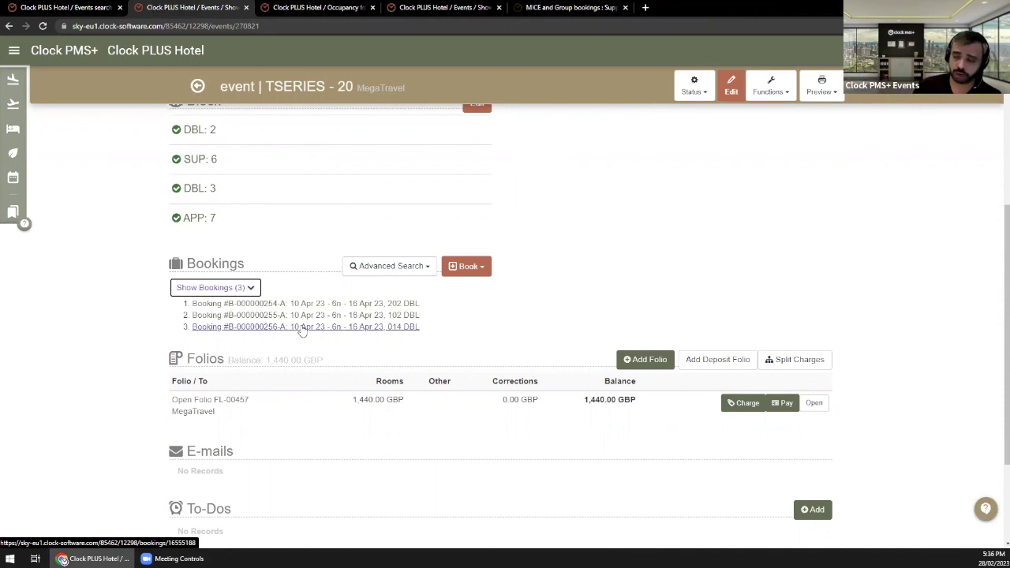
# Step: Check the bookable room types, then open the event's folio FL-00457
pyautogui.click(469, 271)
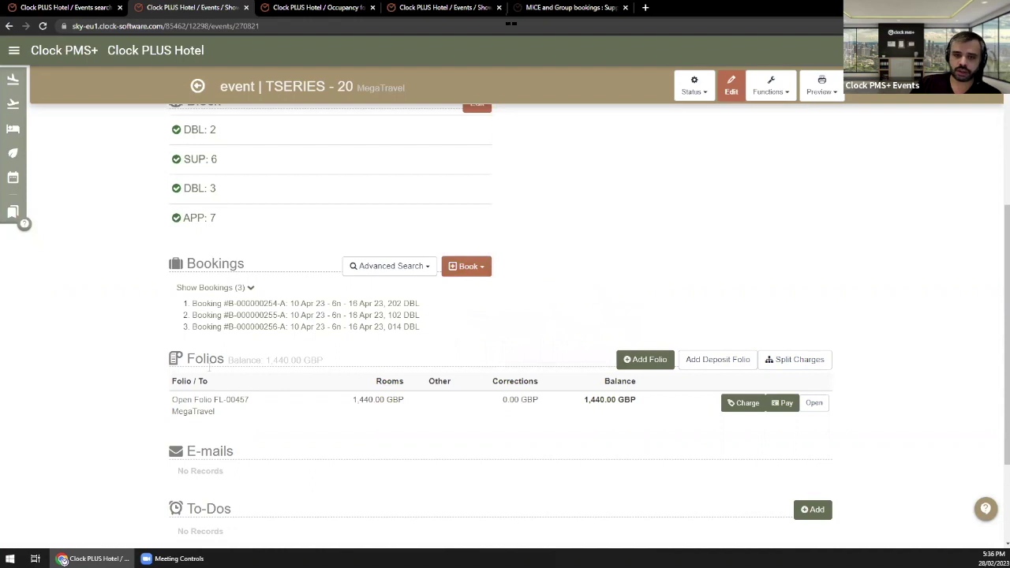
pyautogui.moveTo(207, 359); pyautogui.dragTo(261, 363)
pyautogui.click(241, 401)
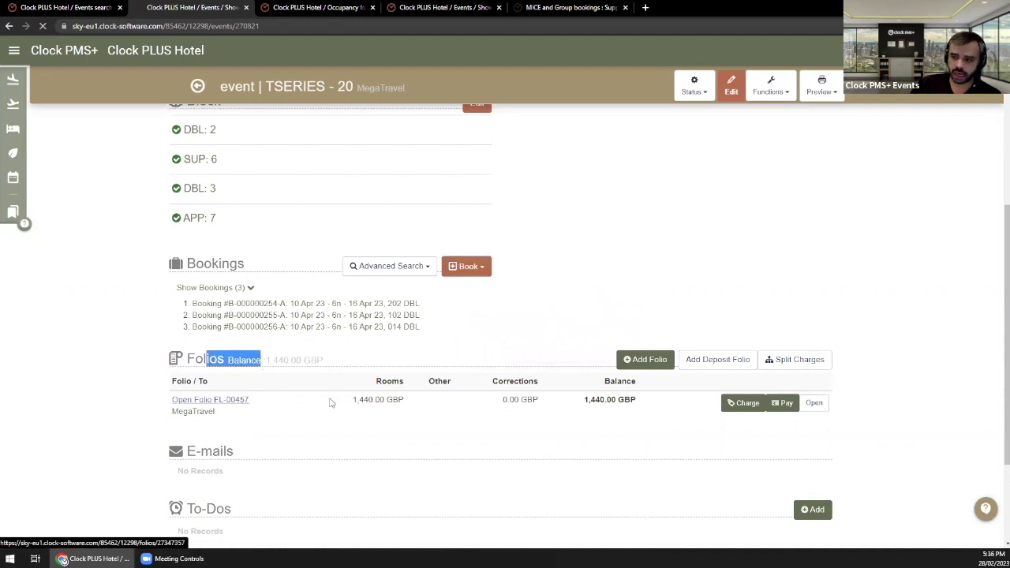
# Step: Review the six nightly room charges per booking on folio FL-00457, then return to the event
pyautogui.scroll(-1, 386, 388)
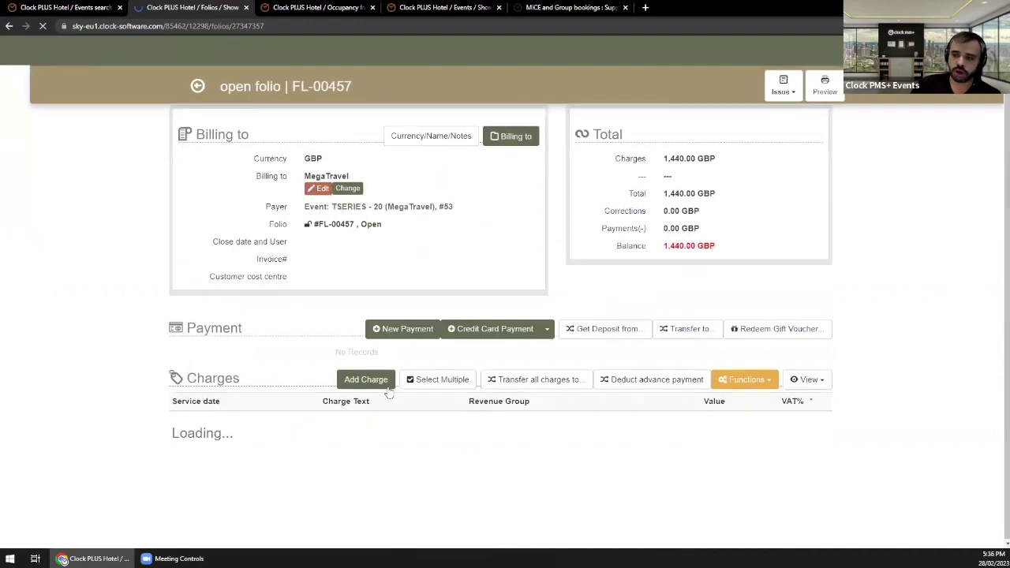
pyautogui.scroll(-2, 388, 388)
pyautogui.scroll(-1, 349, 378)
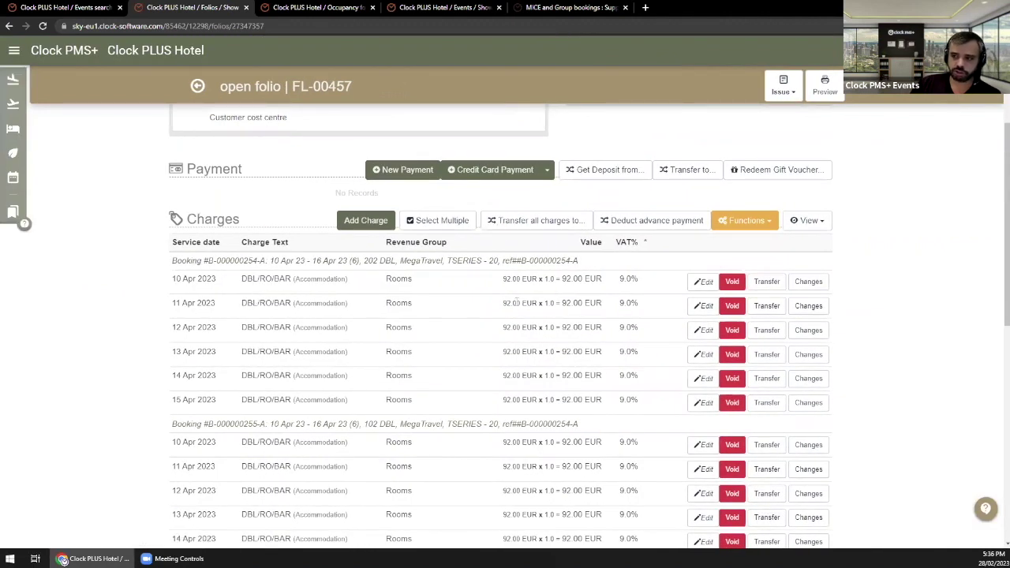
pyautogui.scroll(-4, 469, 326)
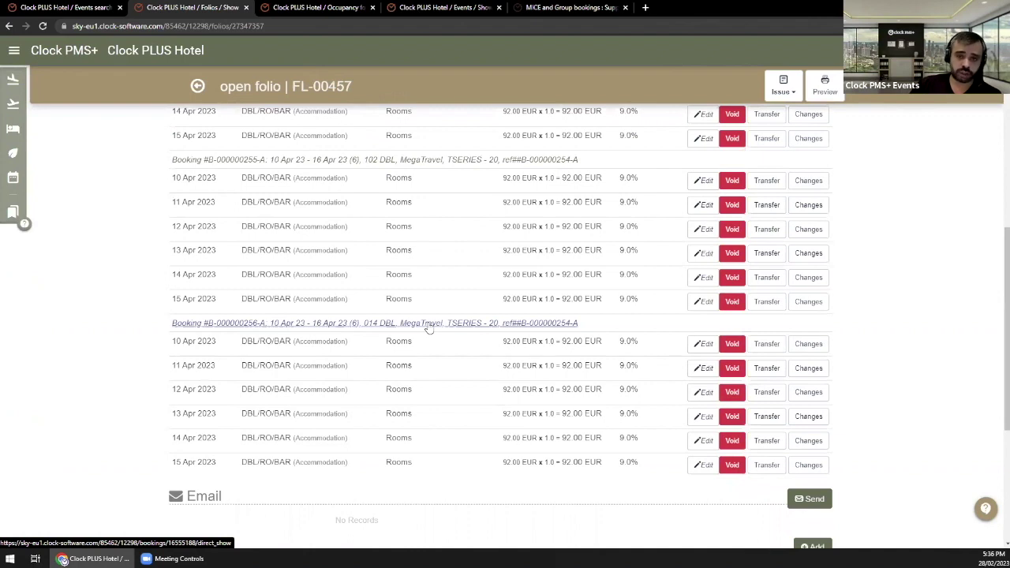
pyautogui.scroll(5, 429, 328)
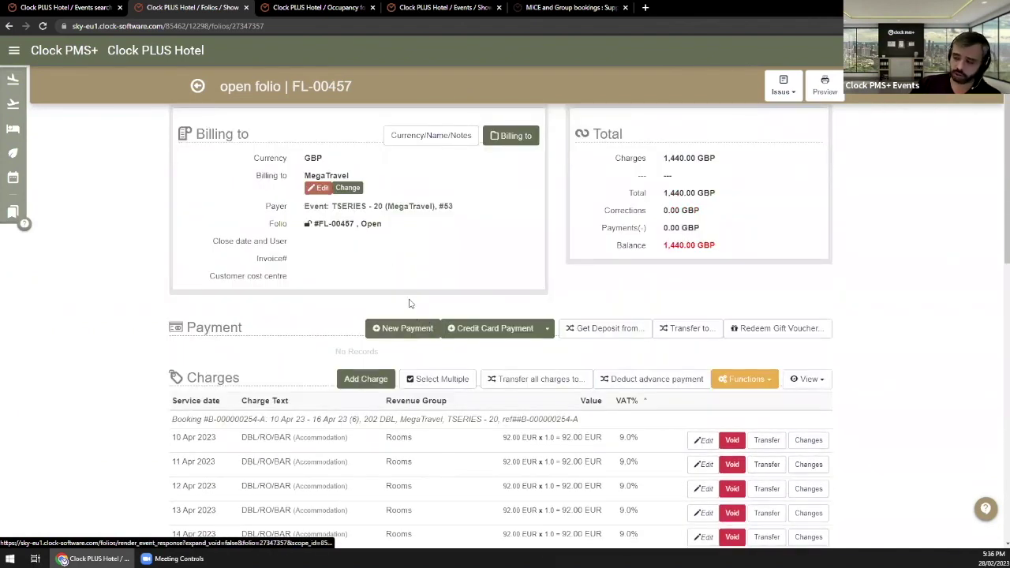
pyautogui.scroll(1, 416, 290)
pyautogui.click(192, 85)
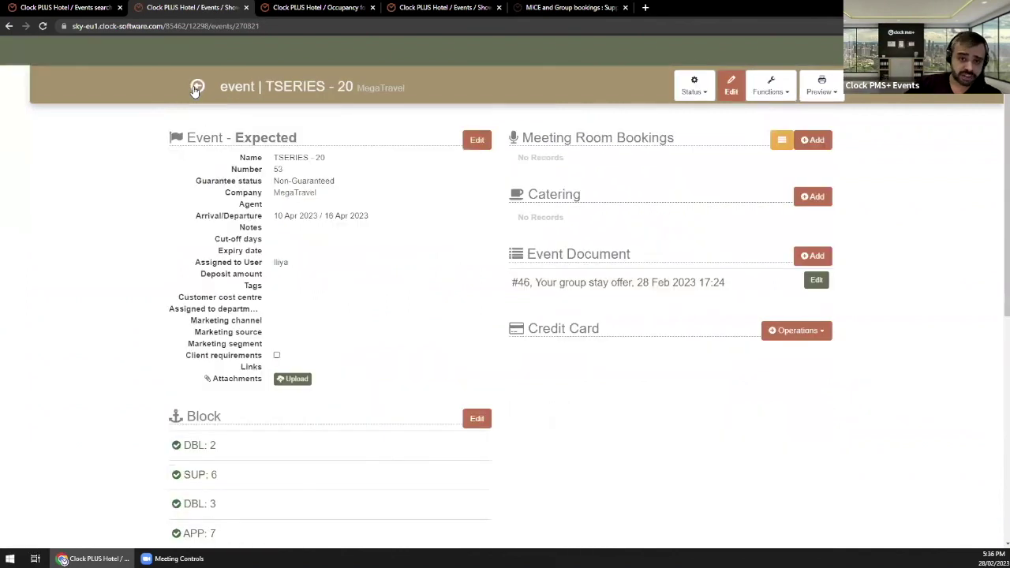
# Step: List the event's three bookings, then open the room block grid for 10–15 Apr 2023
pyautogui.scroll(-3, 271, 316)
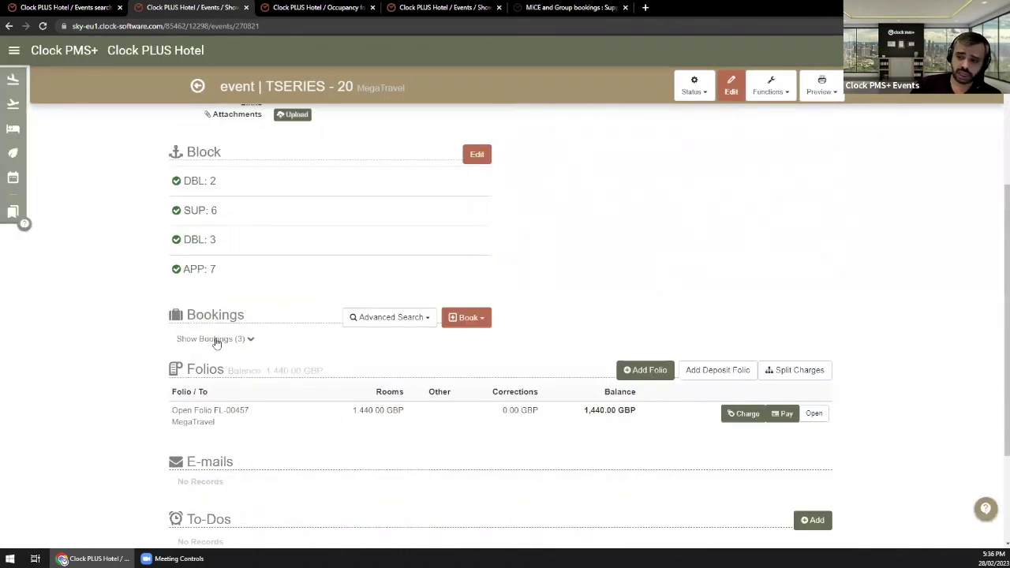
pyautogui.click(217, 339)
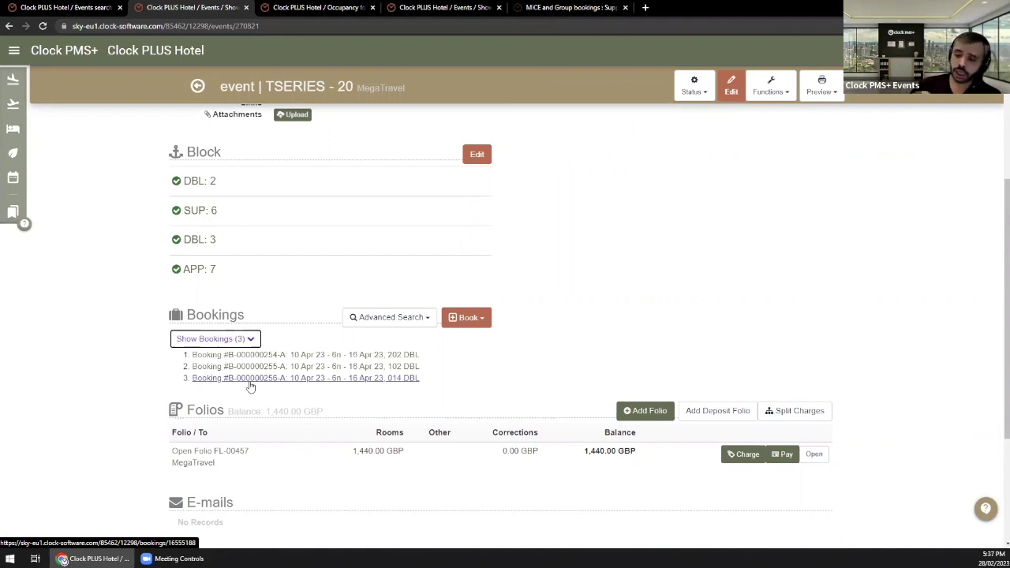
pyautogui.scroll(4, 513, 396)
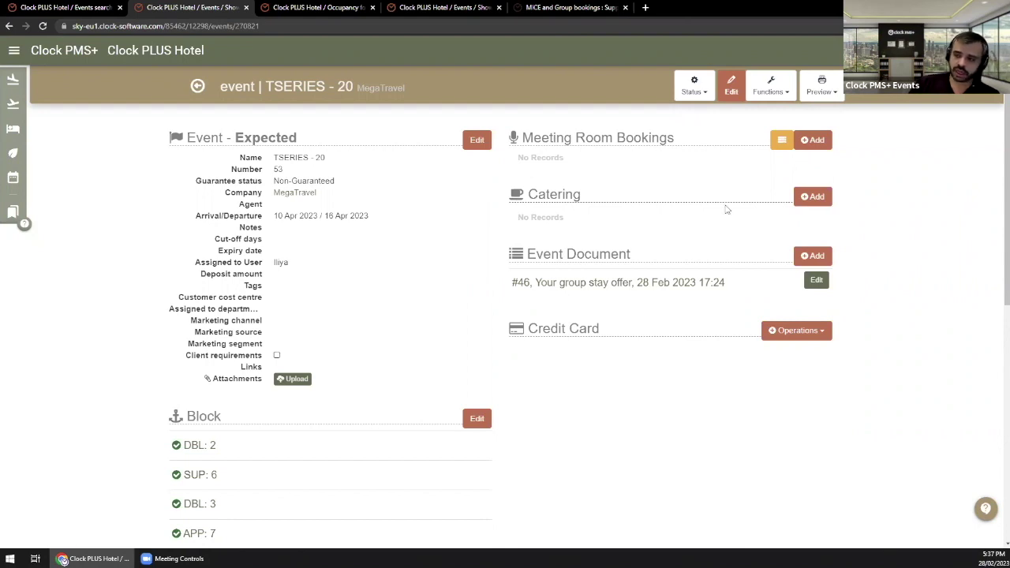
pyautogui.click(477, 418)
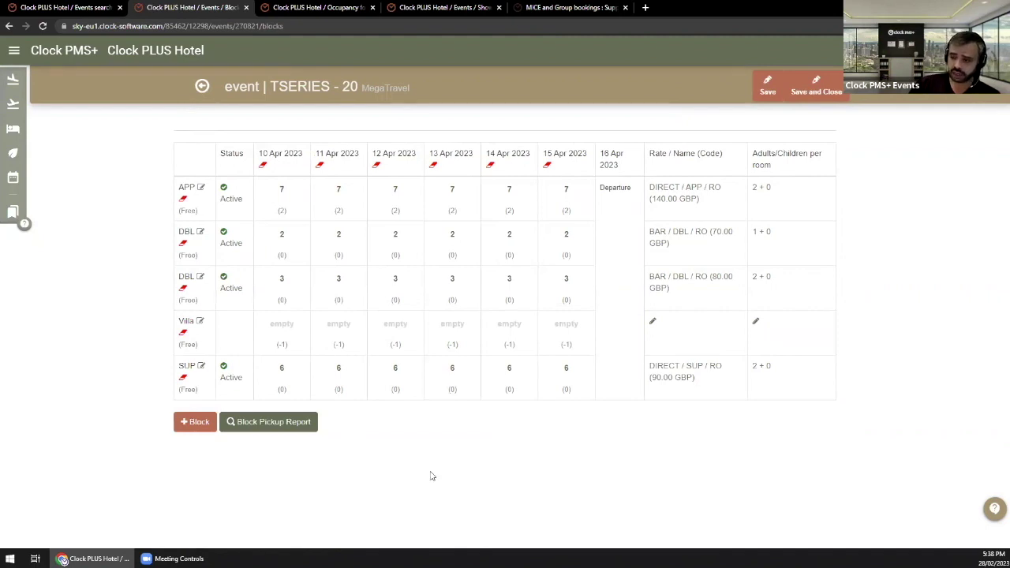
pyautogui.click(204, 86)
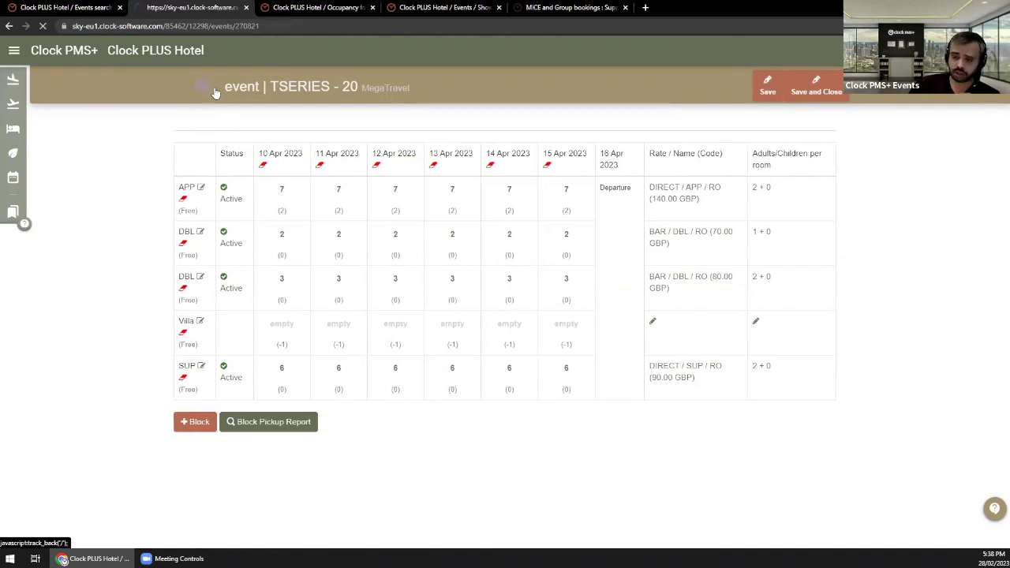
pyautogui.scroll(-2, 469, 289)
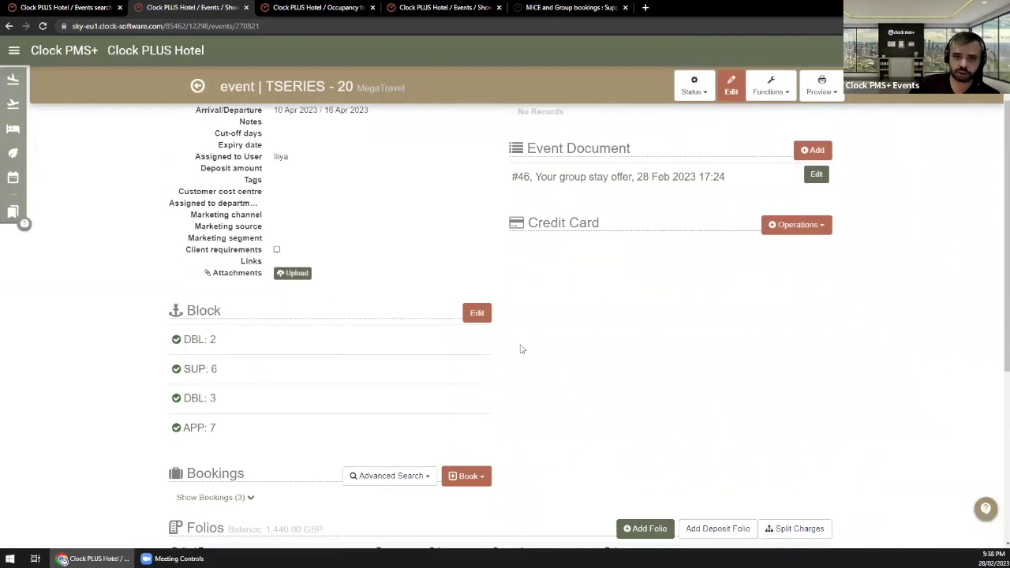
pyautogui.click(479, 315)
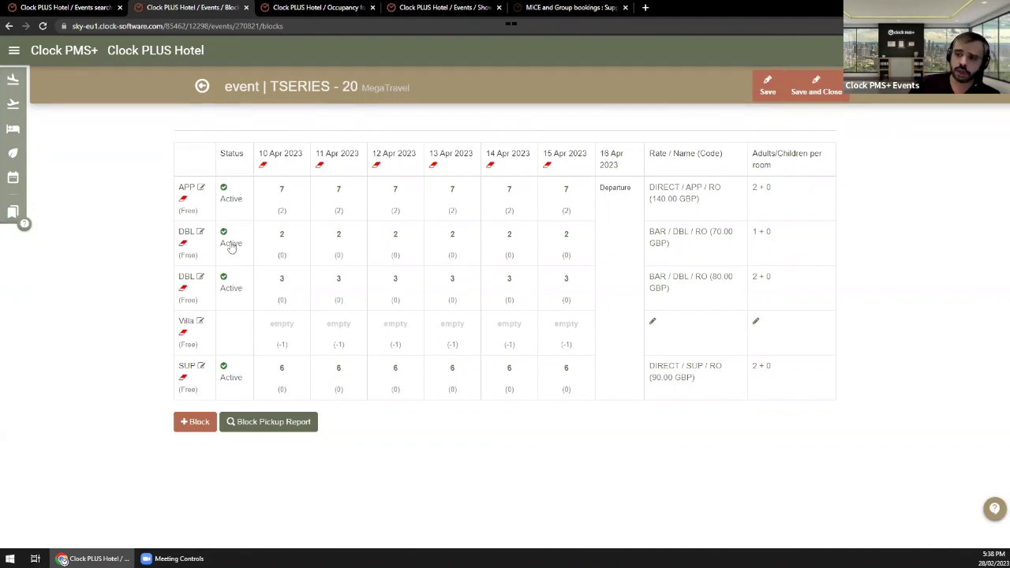
# Step: Change the 70.00 GBP DBL block from Active to Optional and save the block grid
pyautogui.click(228, 244)
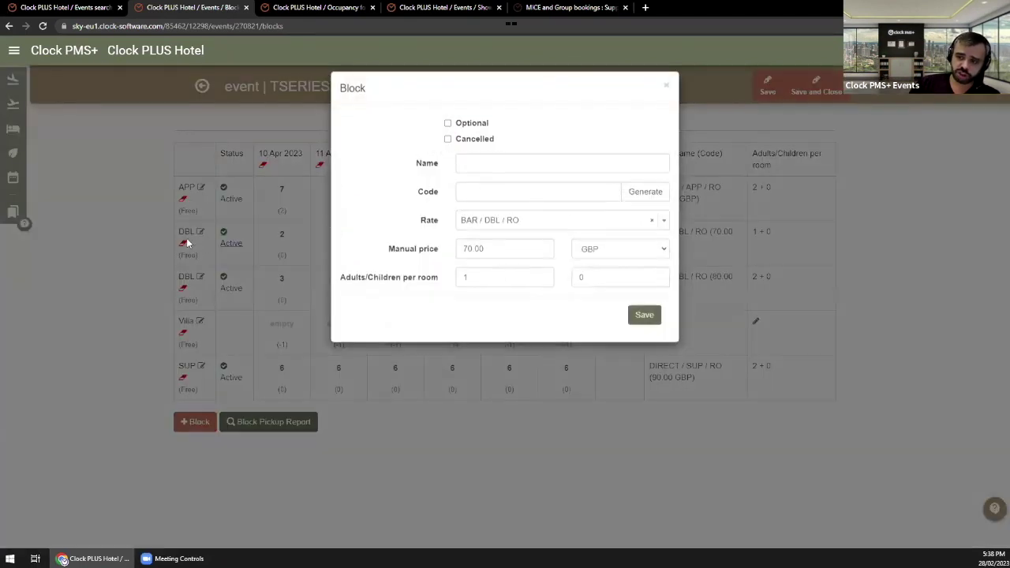
pyautogui.click(471, 126)
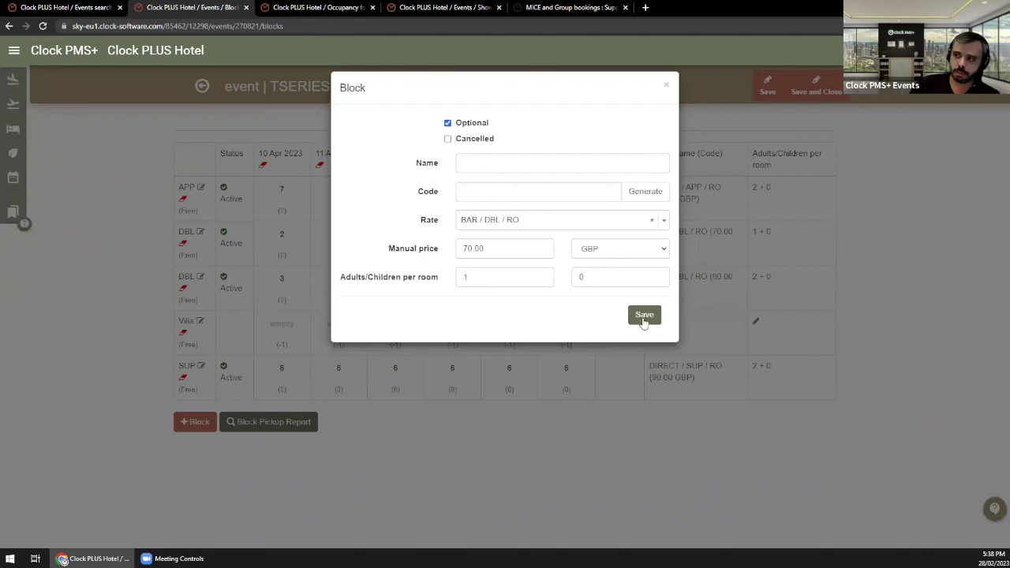
pyautogui.click(644, 317)
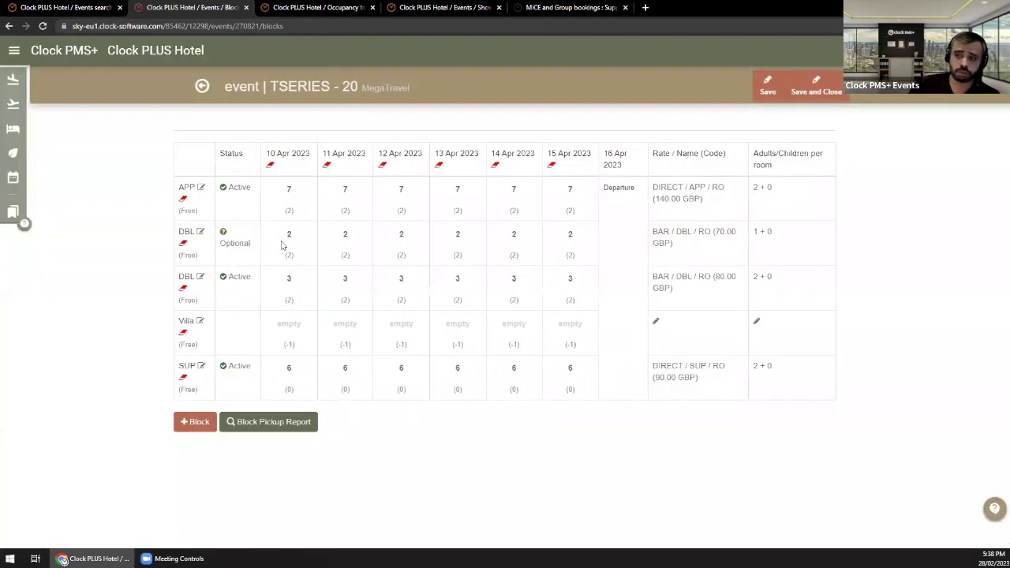
pyautogui.click(288, 236)
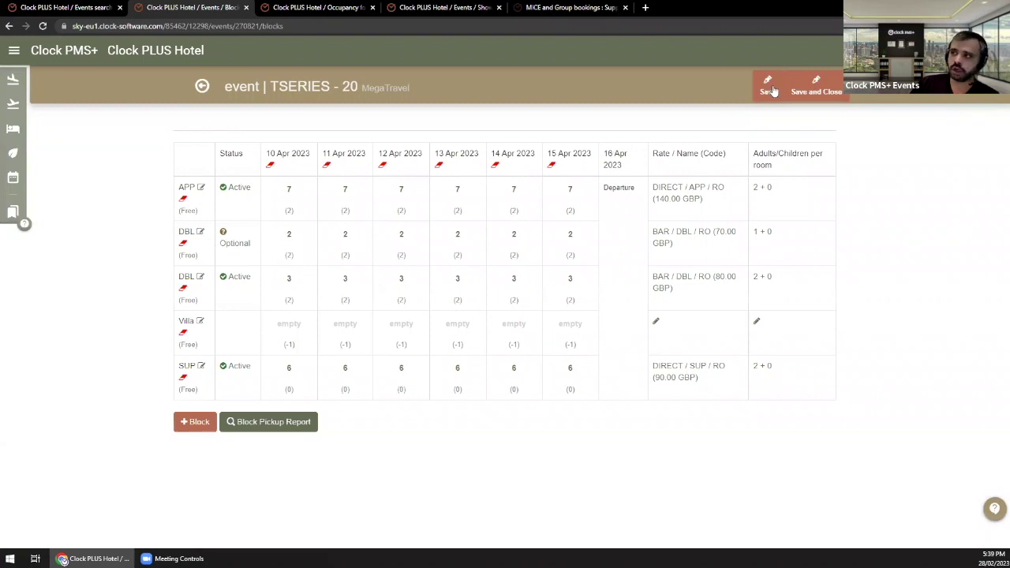
pyautogui.click(767, 87)
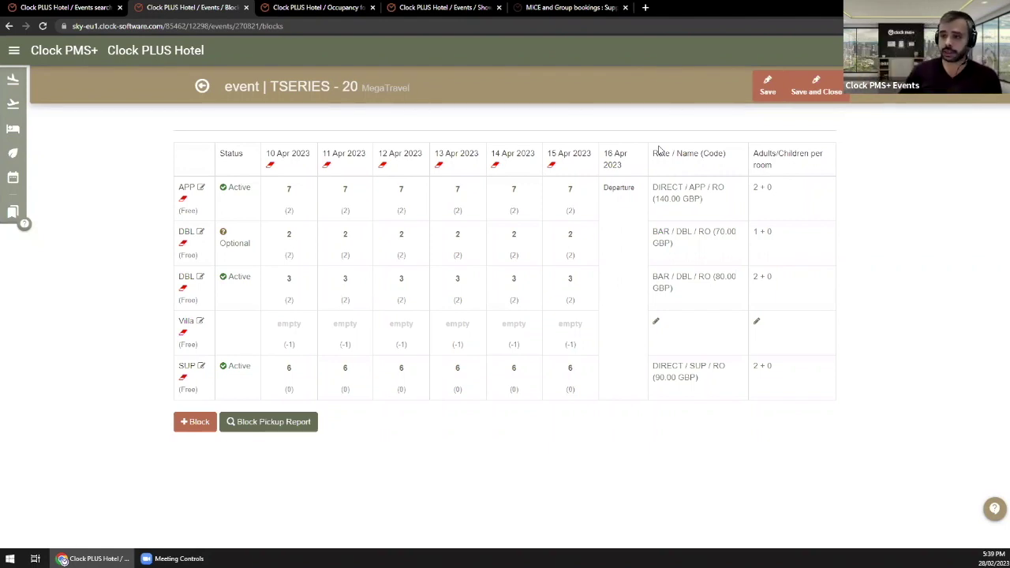
# Step: Go back to the TSERIES - 20 event overview, where the optional DBL block reads DBL: 0
pyautogui.click(202, 87)
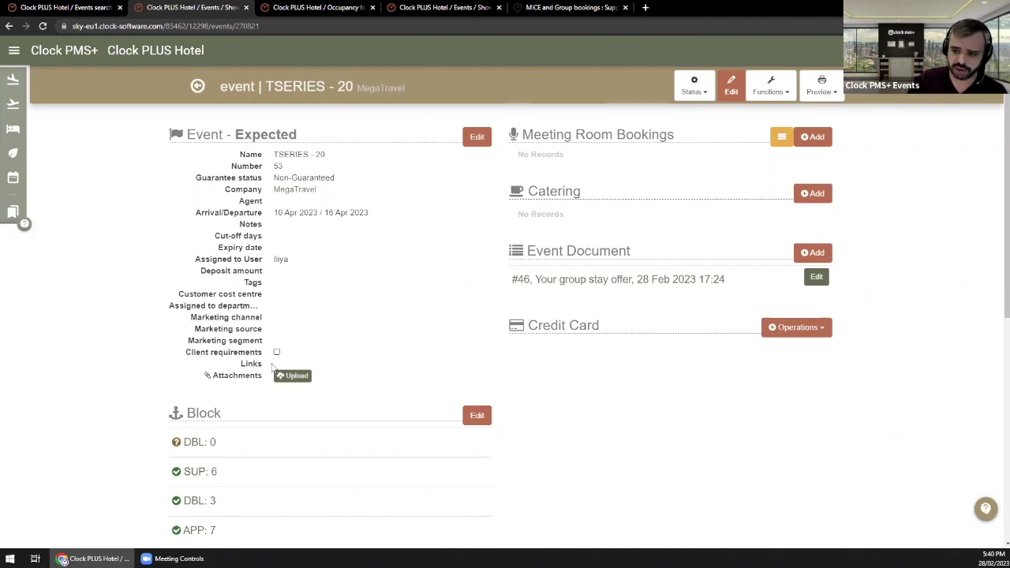
# Step: Make the 70.00 GBP DBL block Active again, save the grid, and return to the event page
pyautogui.scroll(-2, 371, 321)
pyautogui.click(204, 286)
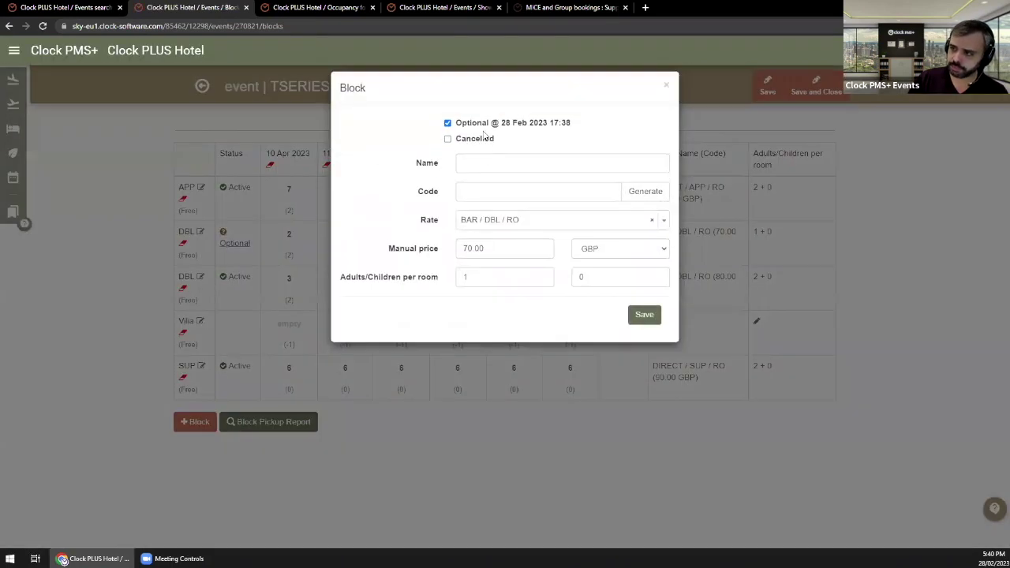
pyautogui.click(448, 123)
pyautogui.click(644, 315)
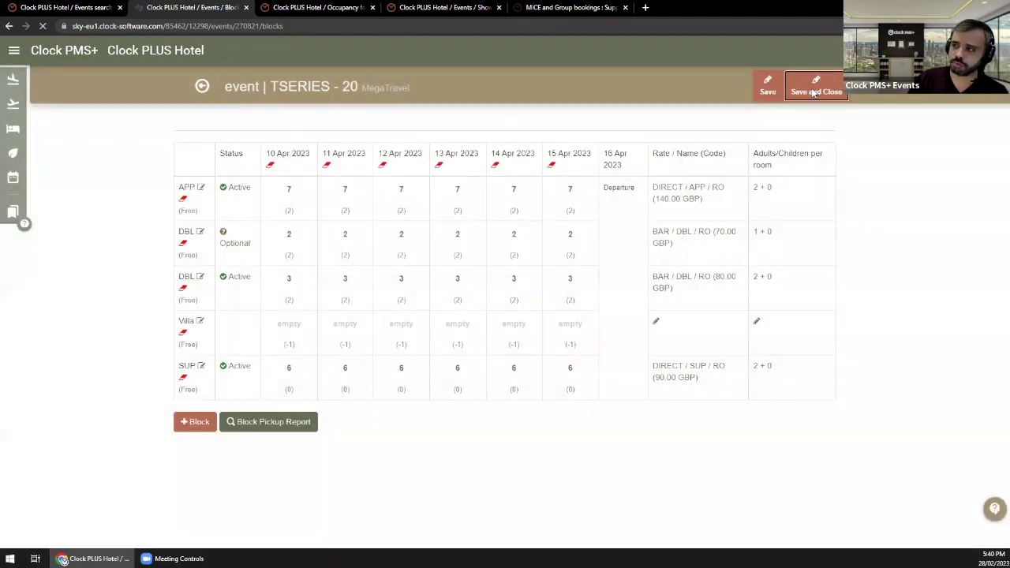
pyautogui.click(813, 93)
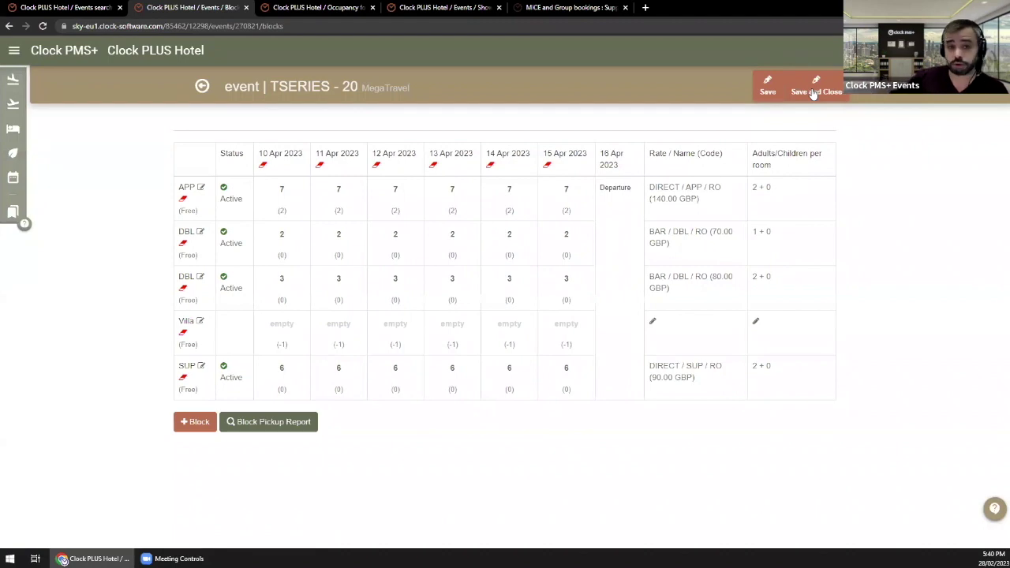
pyautogui.click(205, 90)
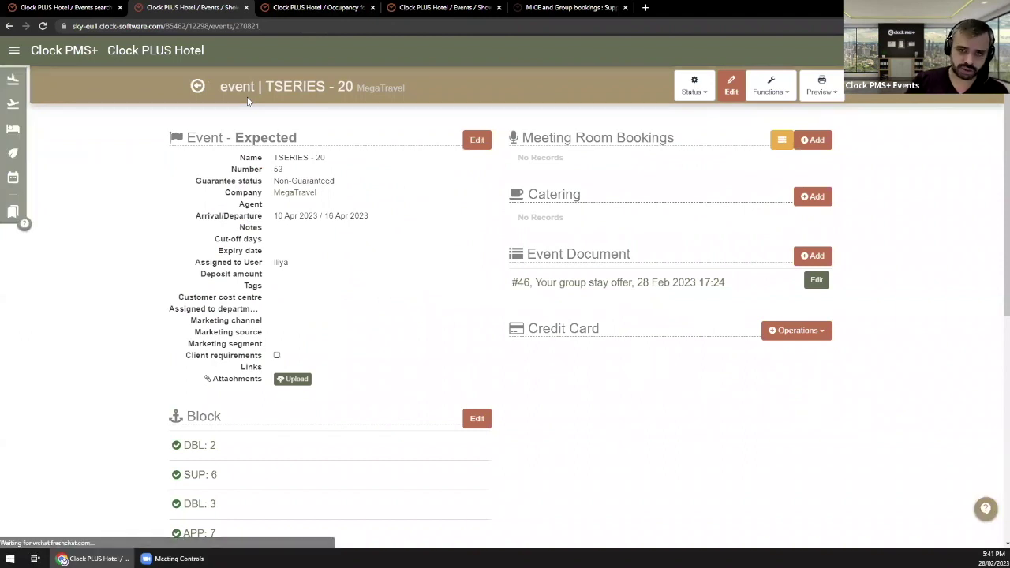
# Step: Look over the TSERIES - 20 event and its extra-functions list without changing anything
pyautogui.scroll(-1, 204, 334)
pyautogui.scroll(-1, 204, 334)
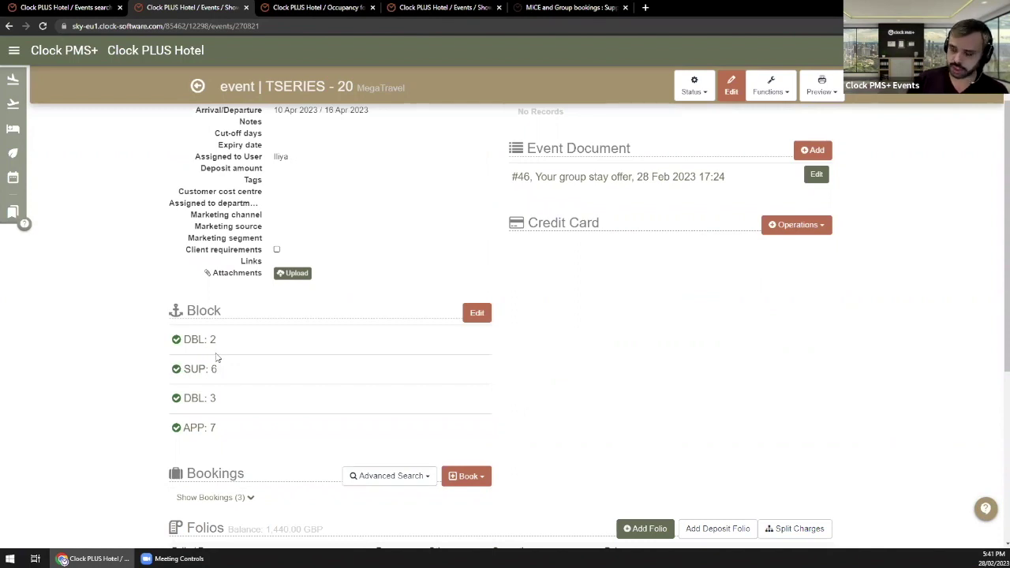
pyautogui.scroll(2, 218, 365)
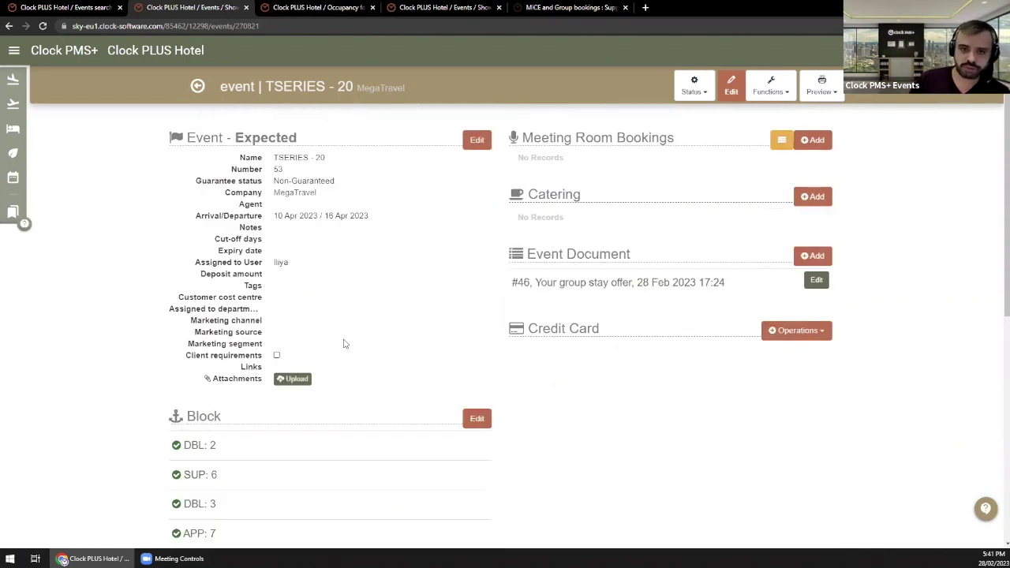
pyautogui.click(772, 87)
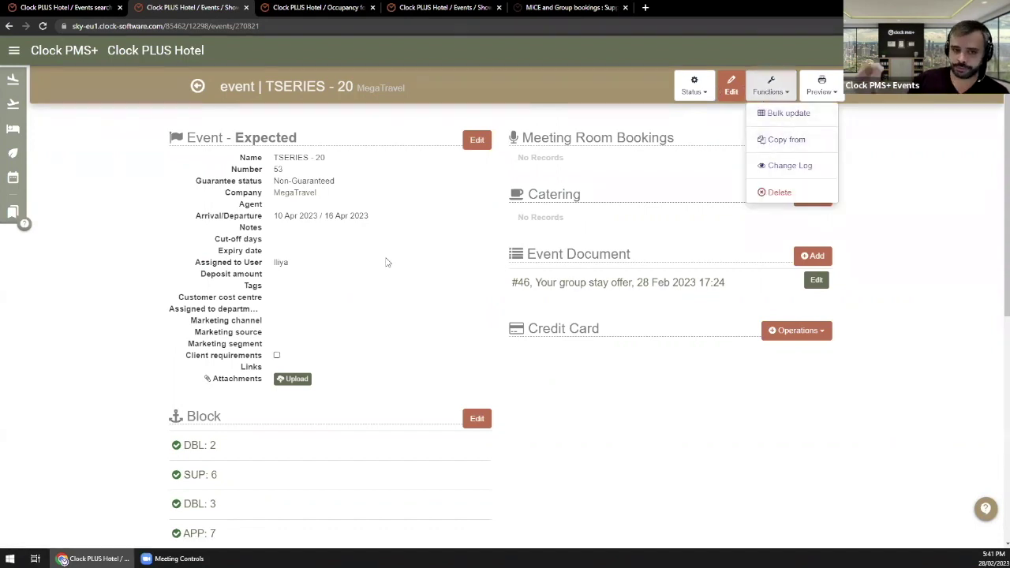
pyautogui.click(111, 88)
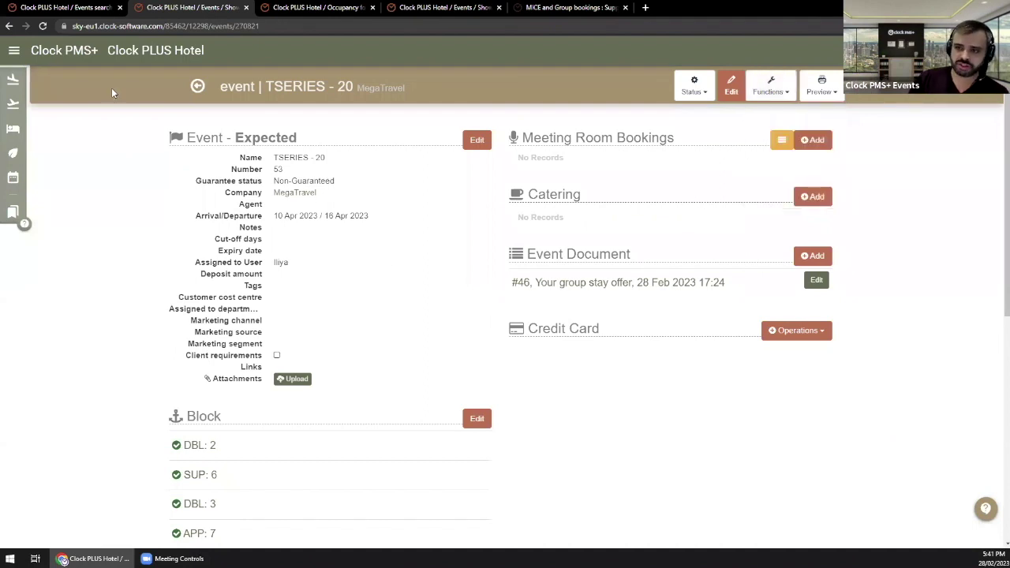
# Step: Open a blank New Event form from the Event menu in its own tab
pyautogui.click(13, 50)
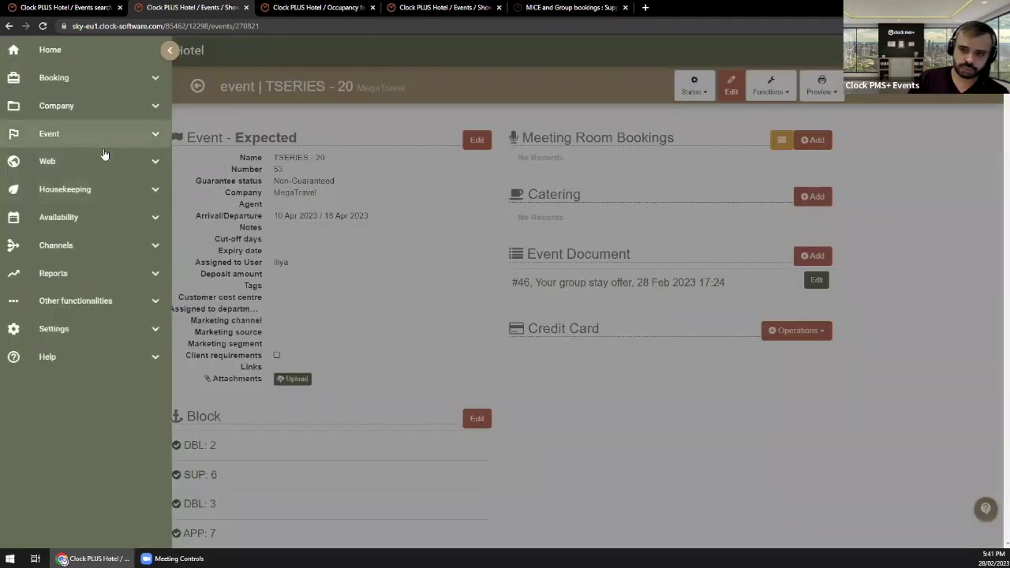
pyautogui.click(103, 134)
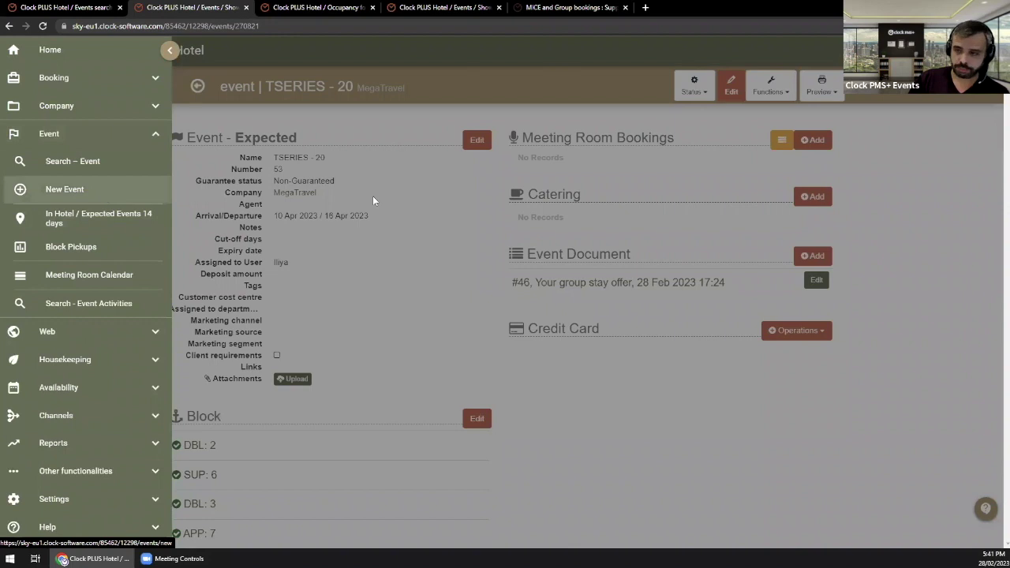
pyautogui.middleClick(107, 190)
pyautogui.click(303, 6)
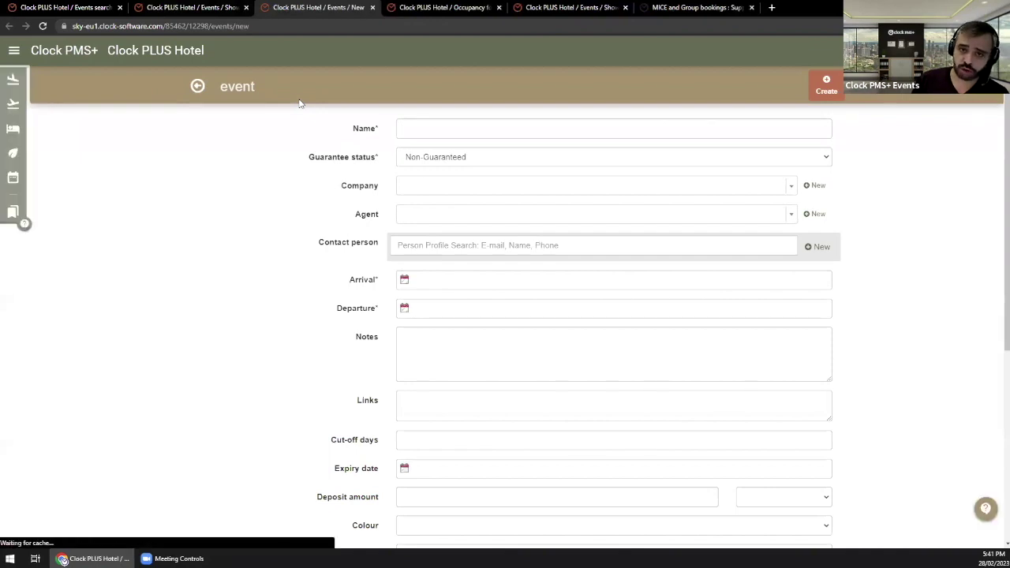
# Step: Name the new event TSERIES - 21, starting from the TSERIES - 20 suggestion
pyautogui.click(421, 126)
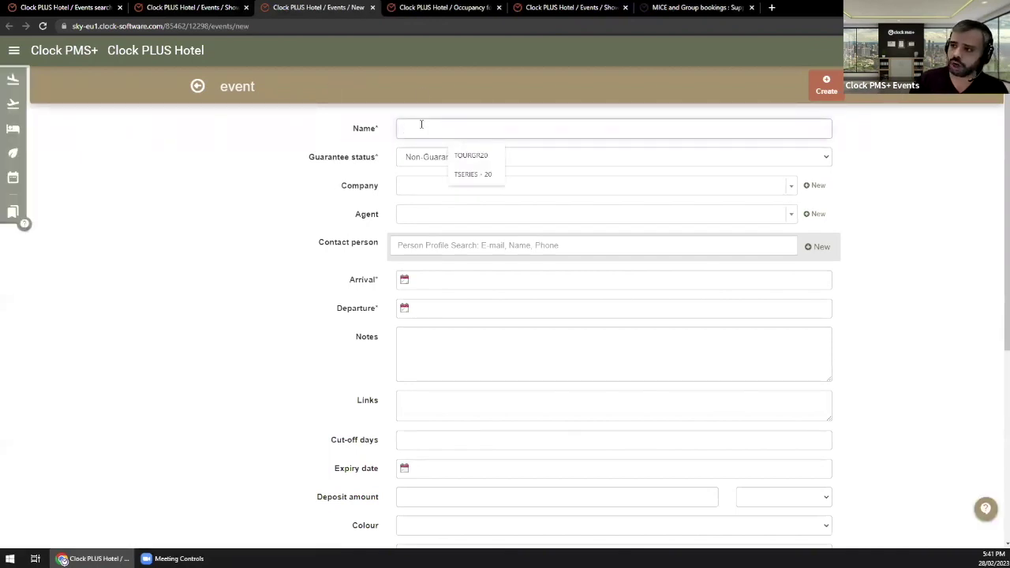
pyautogui.press('Down')
pyautogui.press('Down')
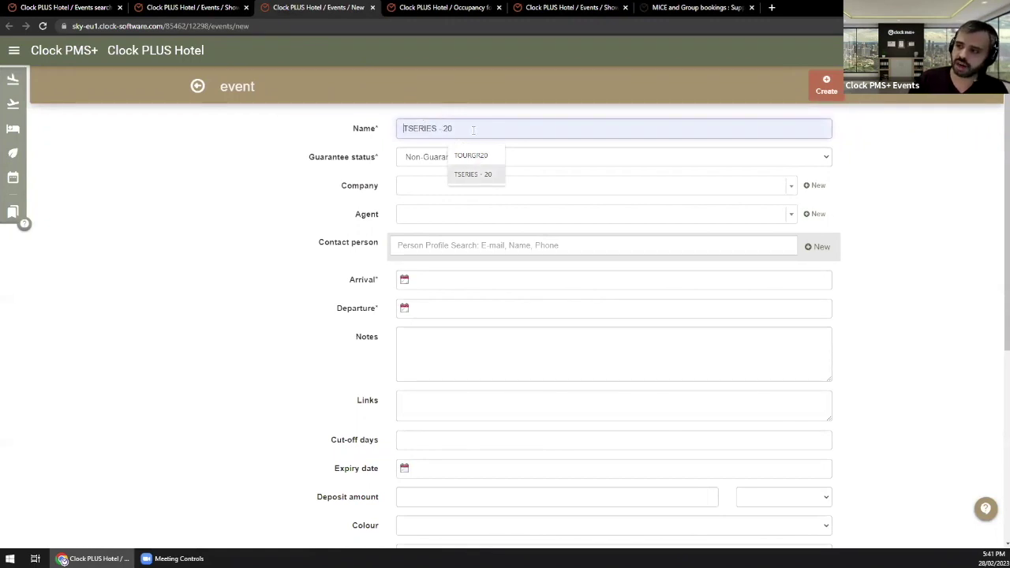
pyautogui.press('Escape')
pyautogui.write('T')
pyautogui.press('Down')
pyautogui.press('Down')
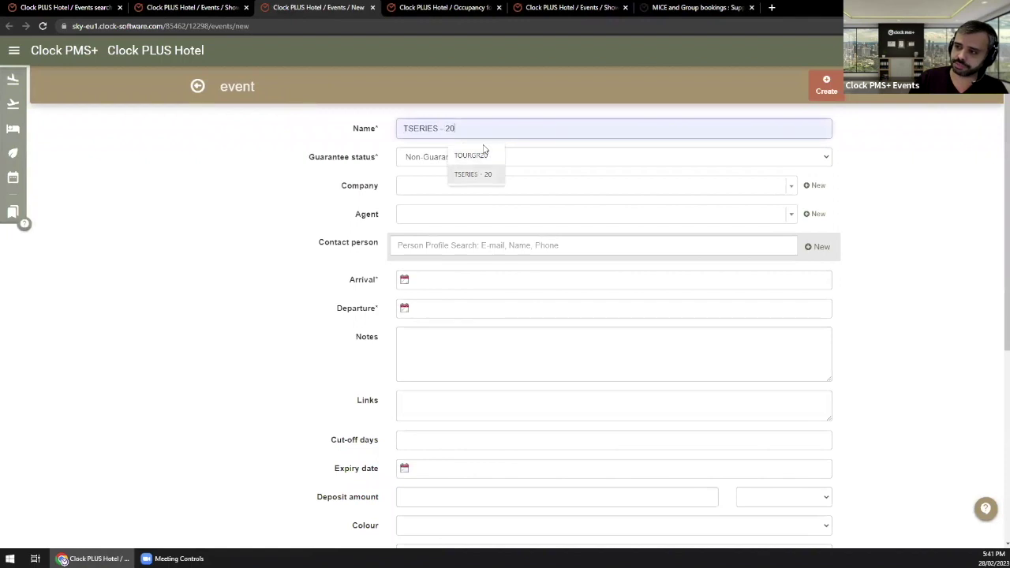
pyautogui.press('Return')
pyautogui.press('BackSpace')
pyautogui.write('1')
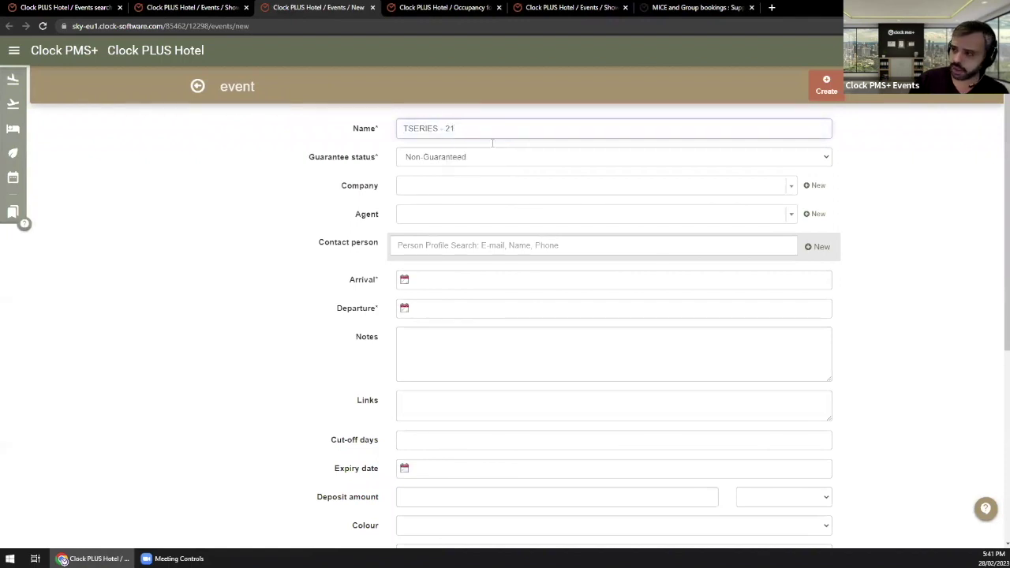
# Step: Set arrival to 10 May 2023 and departure to 16 May 2023
pyautogui.click(432, 281)
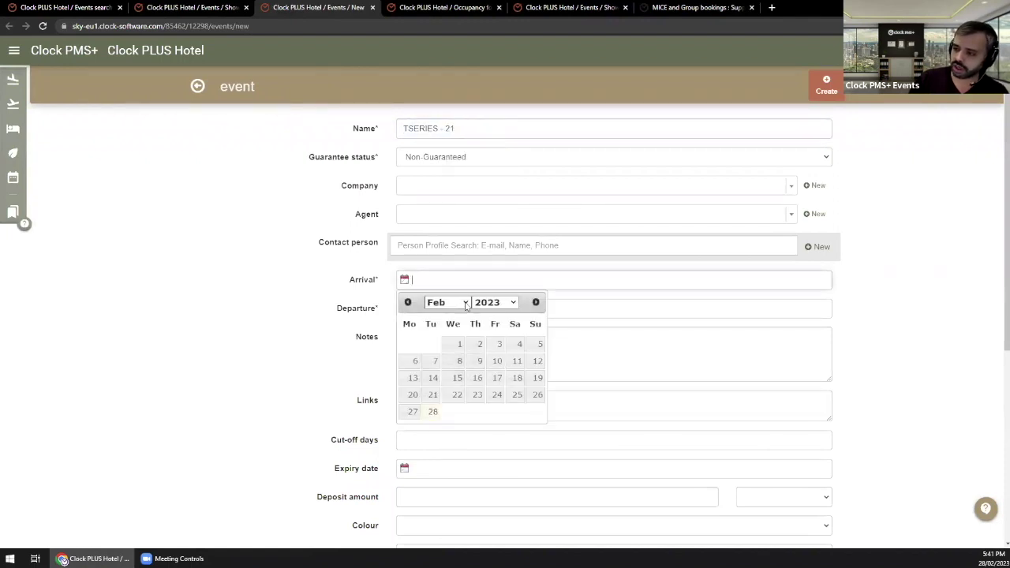
pyautogui.click(465, 303)
pyautogui.click(446, 356)
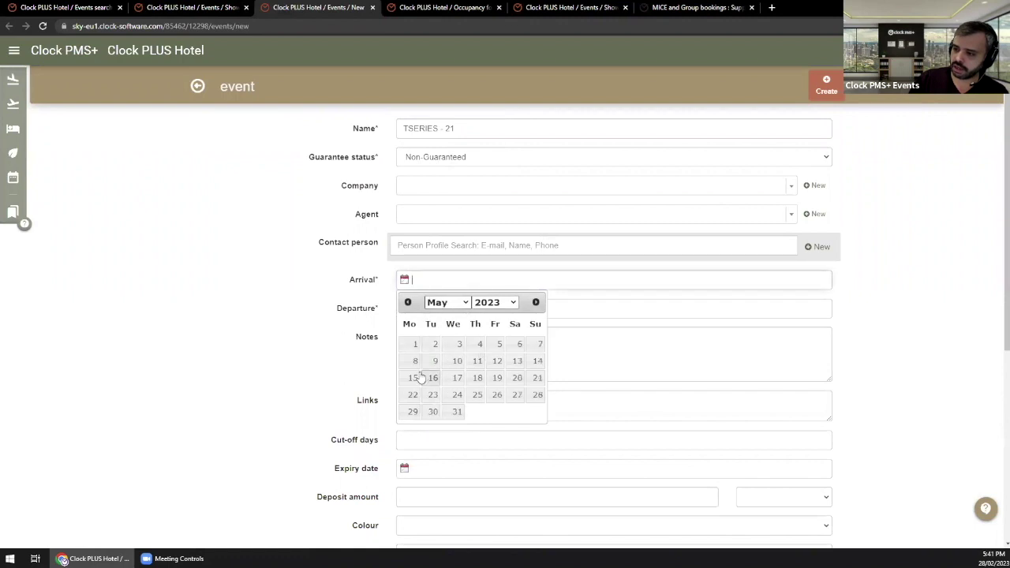
pyautogui.click(457, 362)
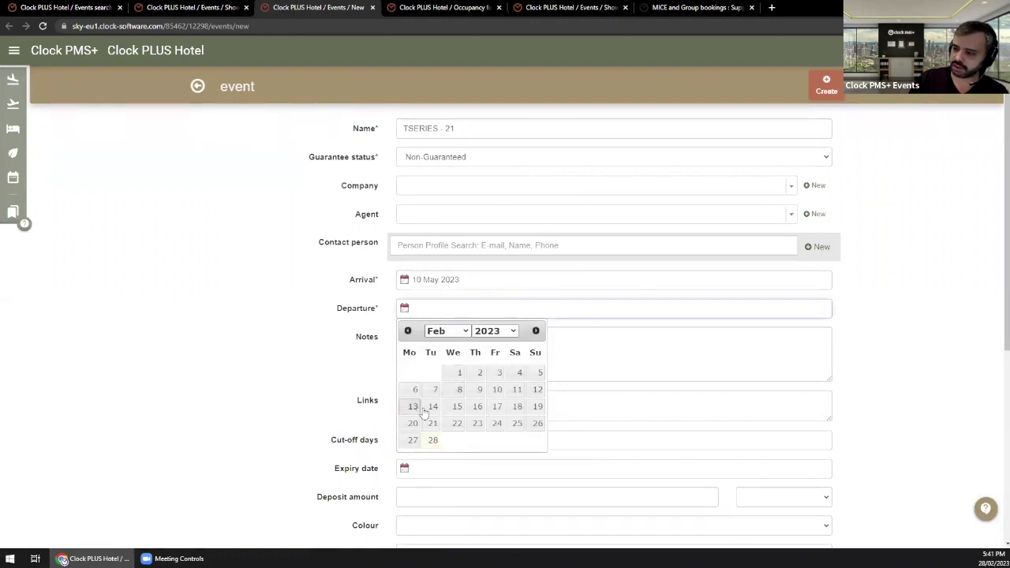
pyautogui.click(446, 331)
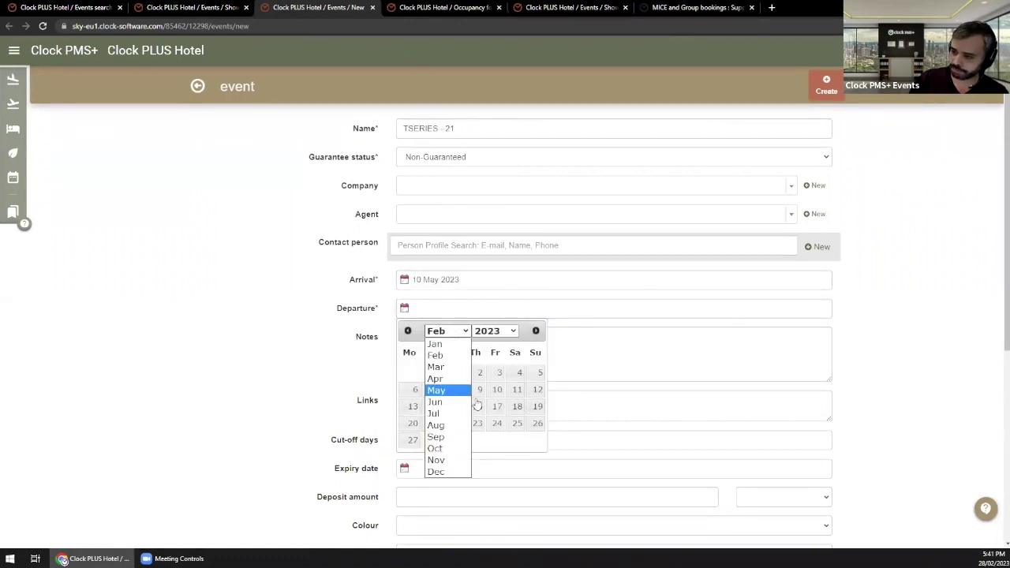
pyautogui.click(437, 390)
pyautogui.click(432, 407)
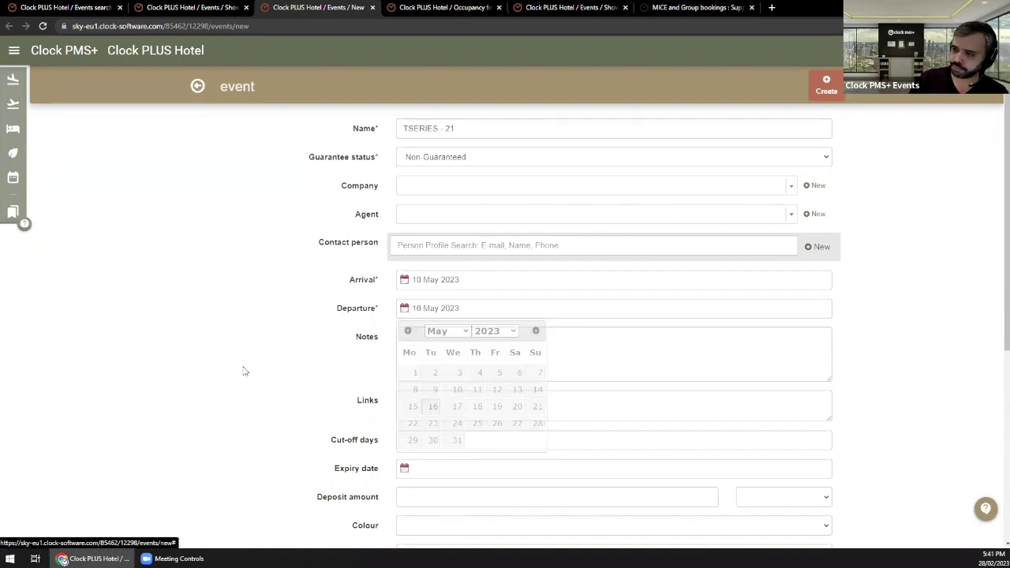
# Step: Choose MegaTravel as the company and create the event
pyautogui.click(424, 192)
pyautogui.write('mega')
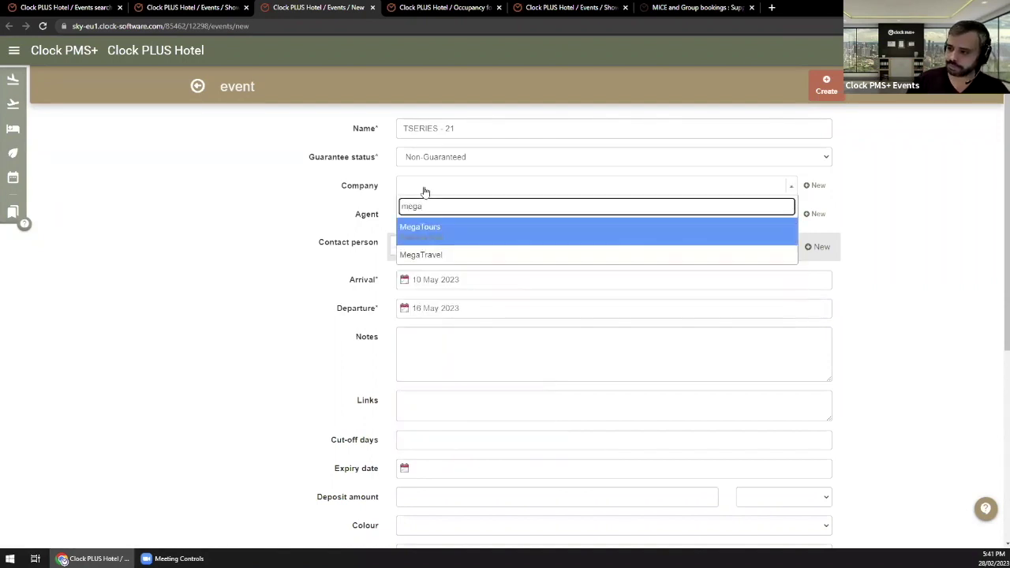
pyautogui.write('t')
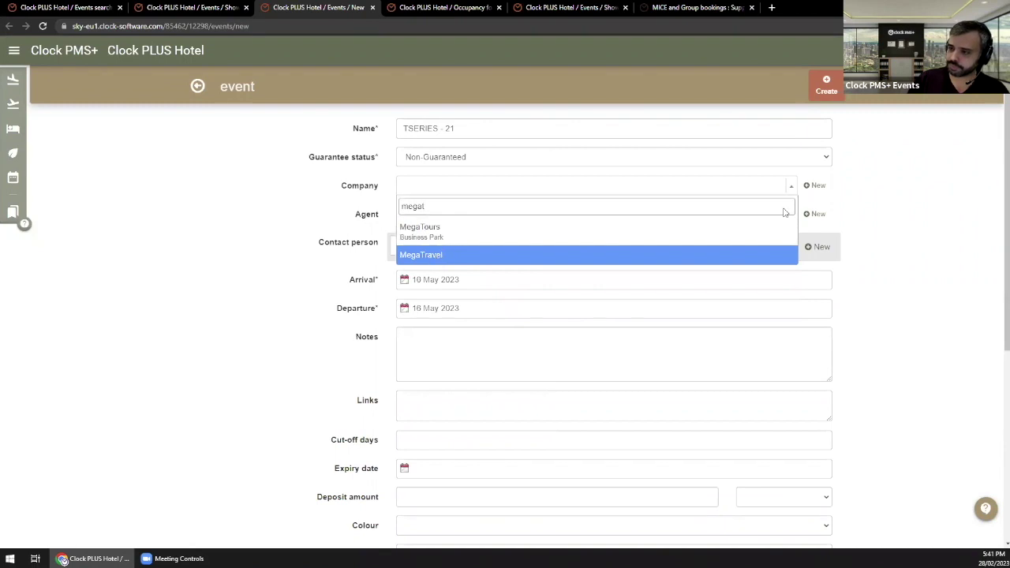
pyautogui.press('Return')
pyautogui.click(828, 90)
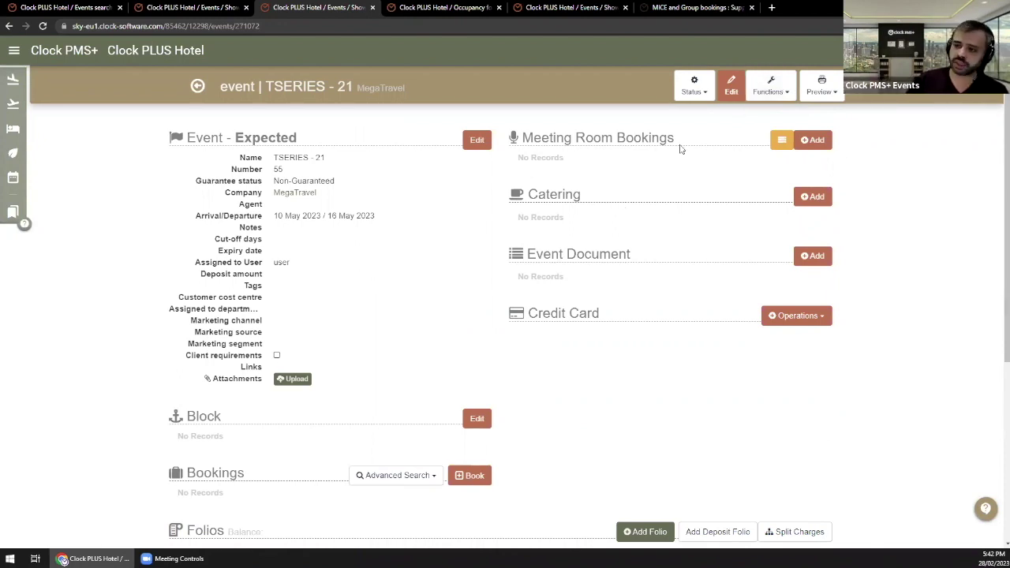
# Step: Start a Copy from and pick MegaTravel's TSERIES - 20 as the source event
pyautogui.click(789, 87)
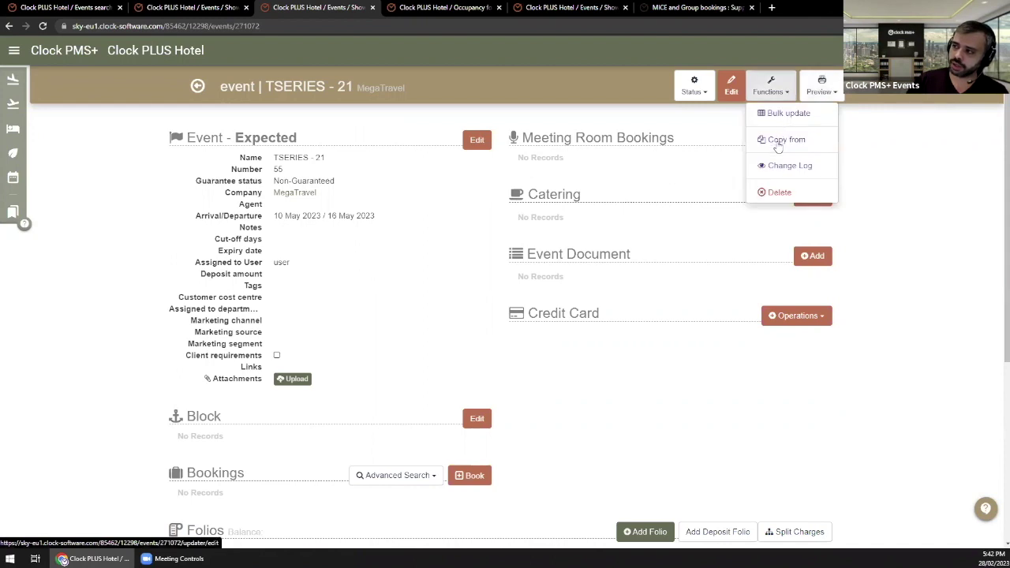
pyautogui.click(778, 145)
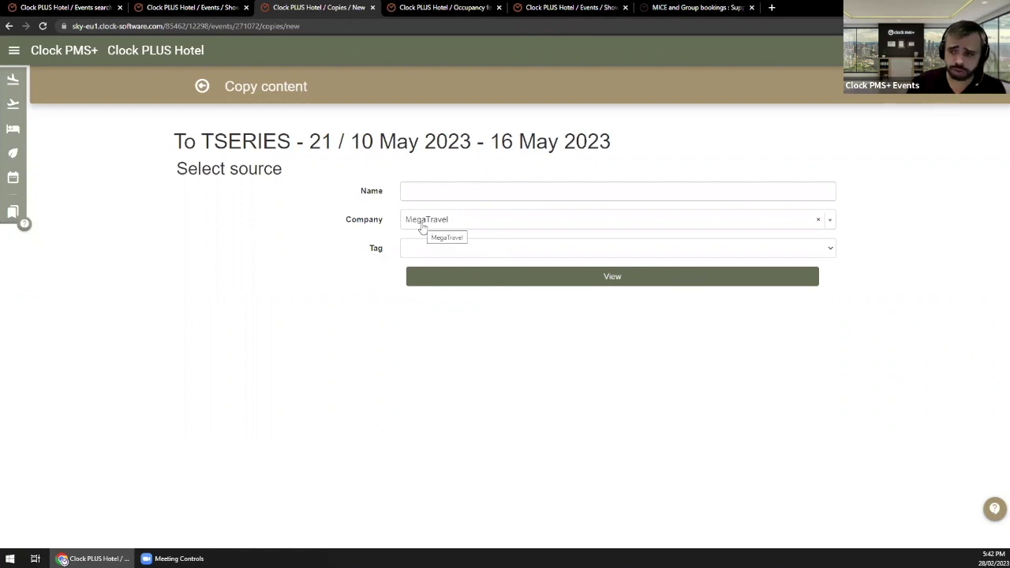
pyautogui.click(543, 283)
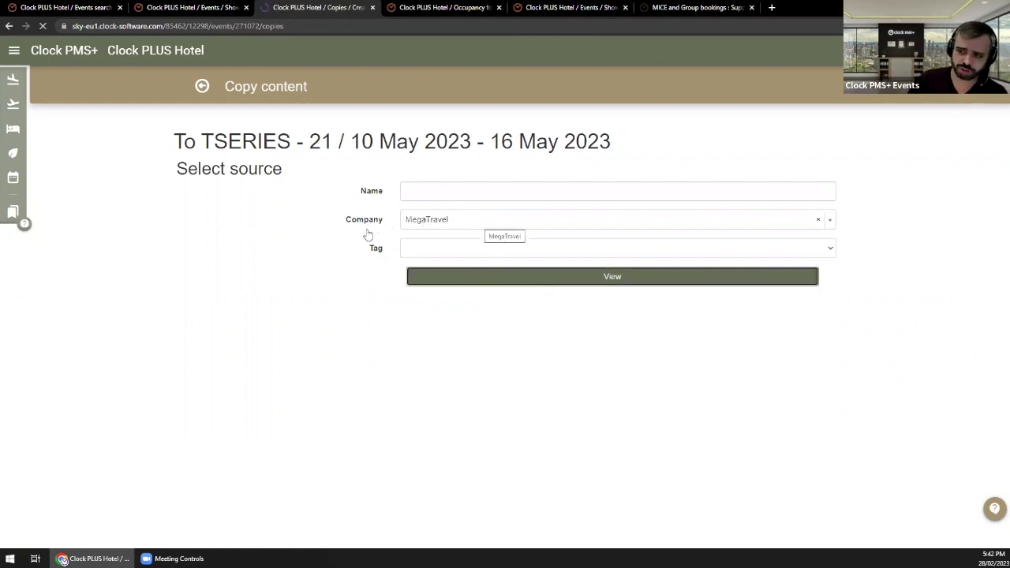
pyautogui.doubleClick(356, 316)
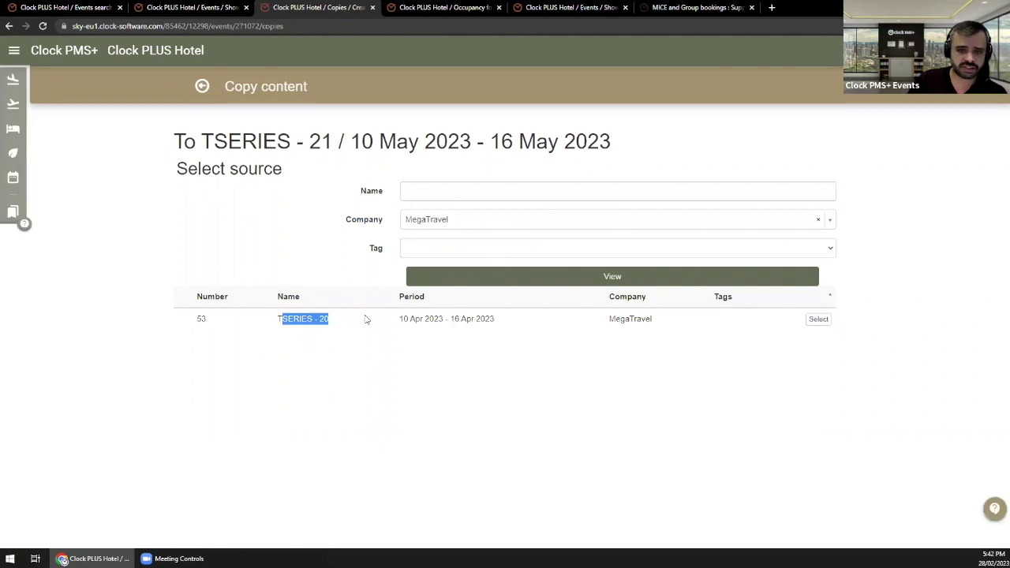
pyautogui.click(817, 326)
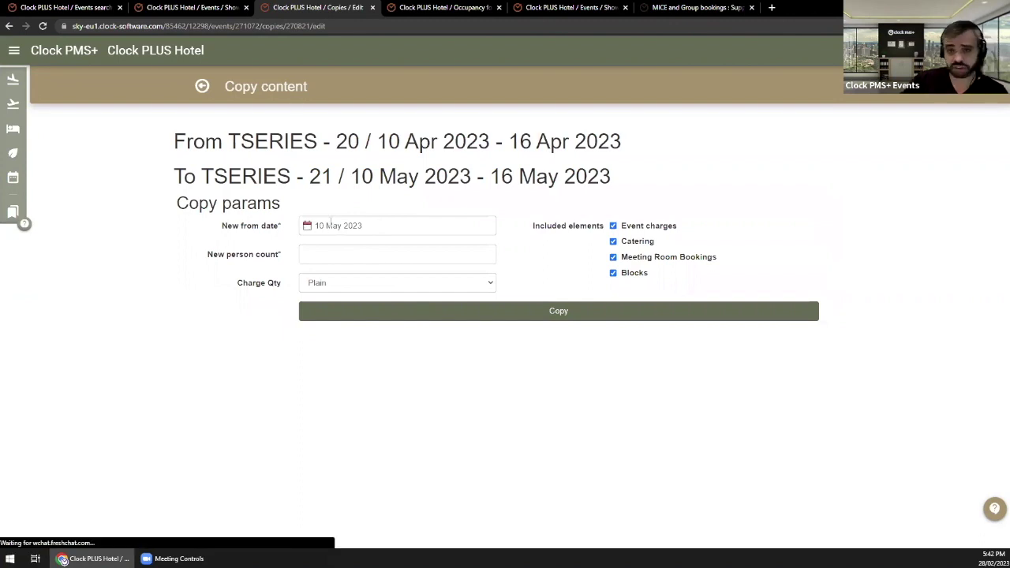
# Step: Copy only the blocks, excluding charges, catering and meeting rooms, with person count 1
pyautogui.click(673, 261)
pyautogui.click(640, 239)
pyautogui.click(641, 228)
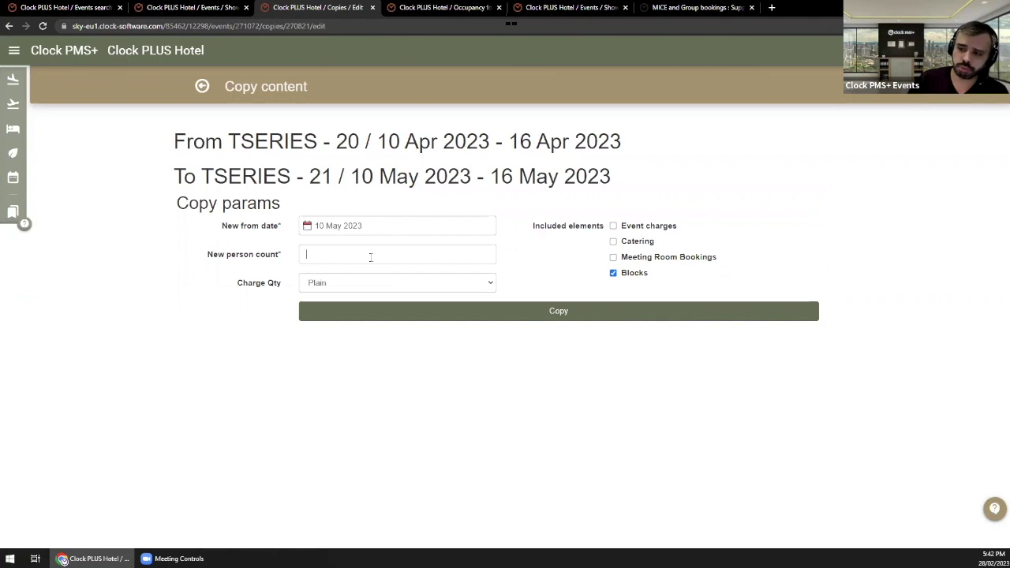
pyautogui.write('1')
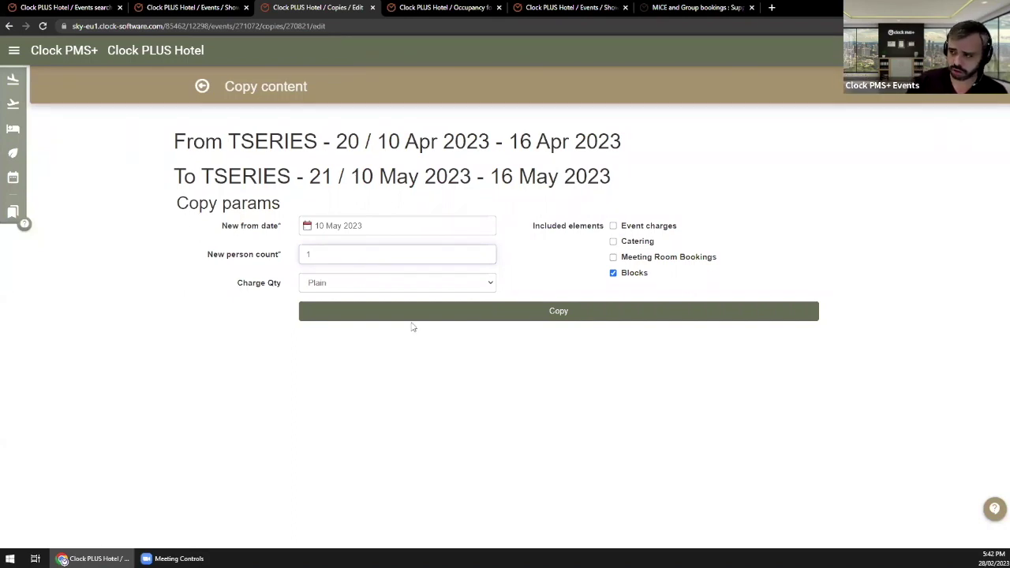
pyautogui.click(530, 312)
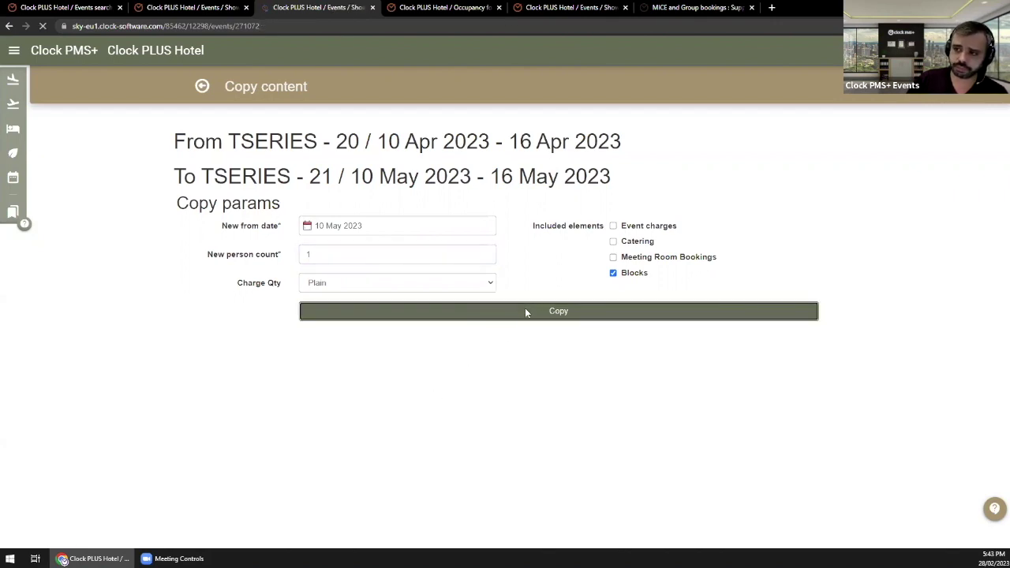
# Step: Check the copied block's dates in the TSERIES - 21 block editor and return to the overview
pyautogui.scroll(-2, 292, 289)
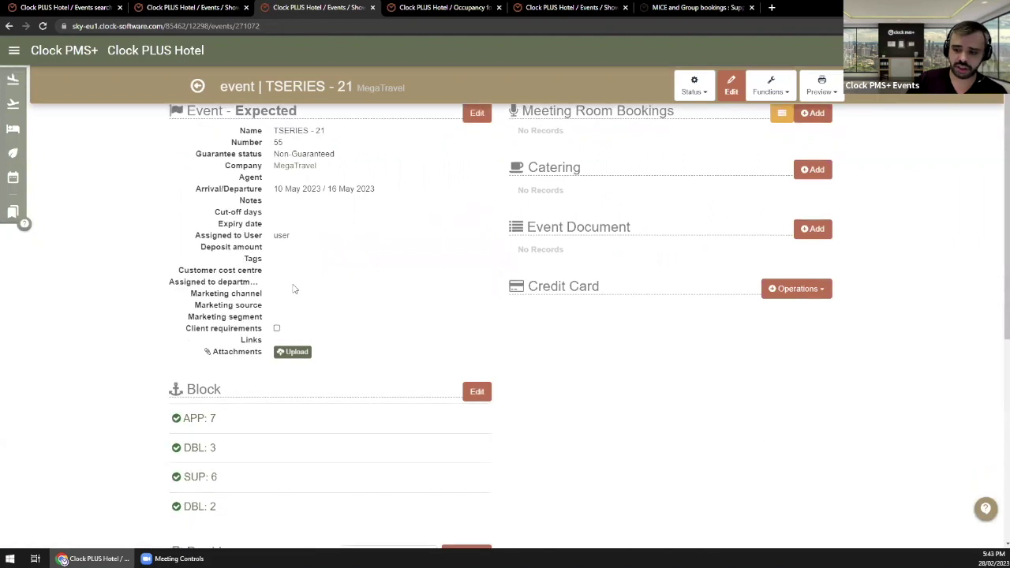
pyautogui.doubleClick(200, 324)
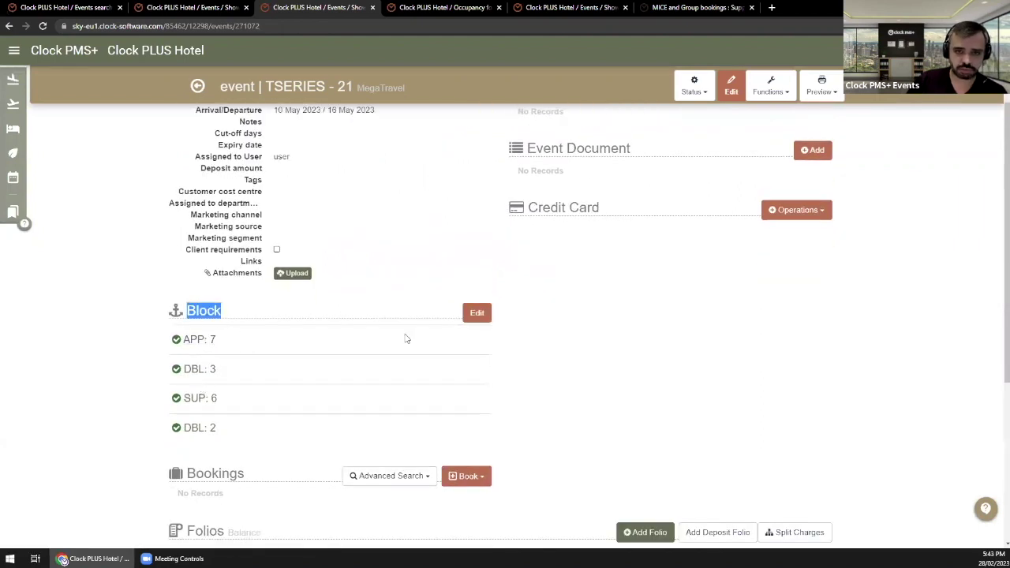
pyautogui.click(475, 315)
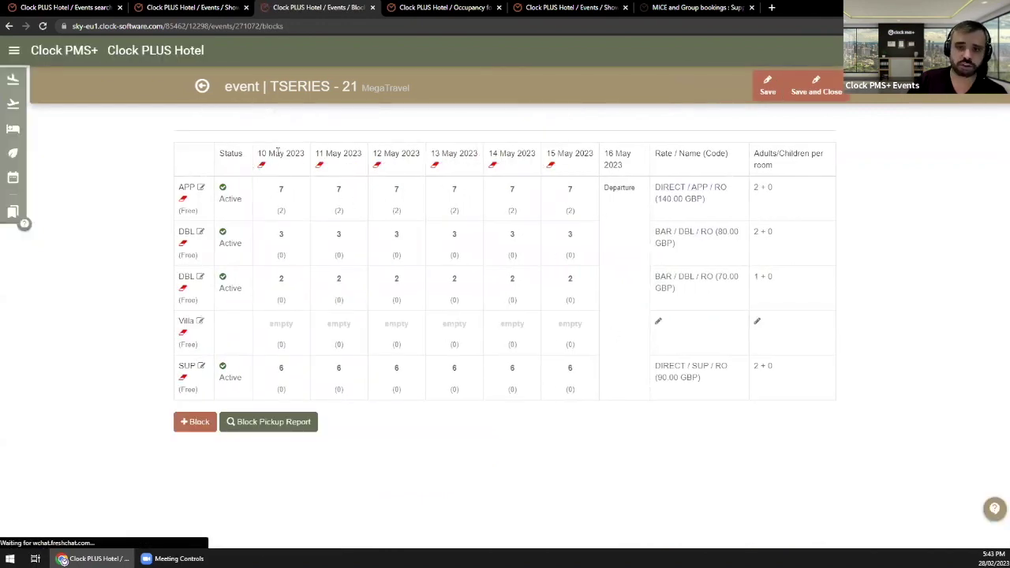
pyautogui.moveTo(275, 154); pyautogui.dragTo(402, 153)
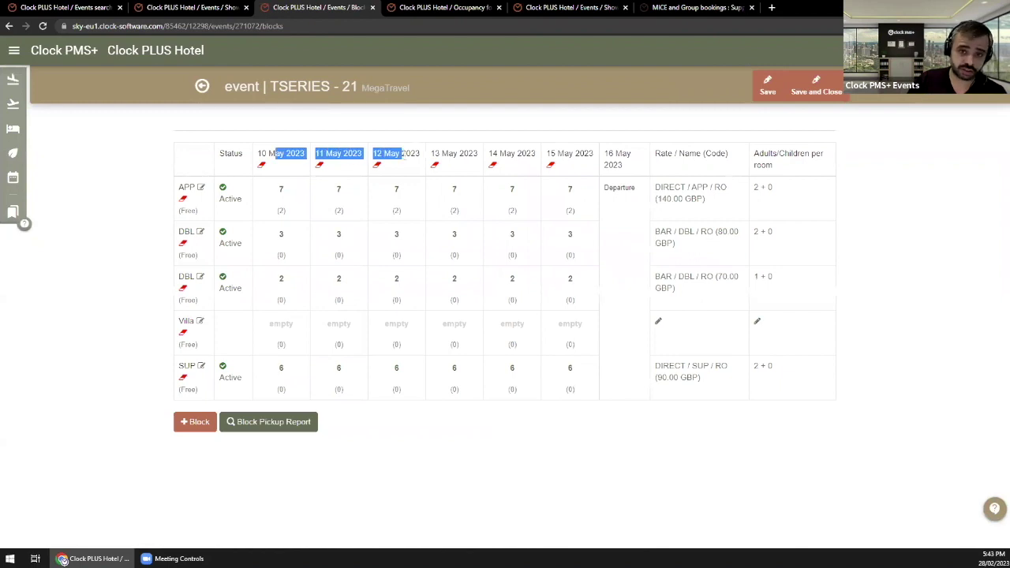
pyautogui.click(203, 89)
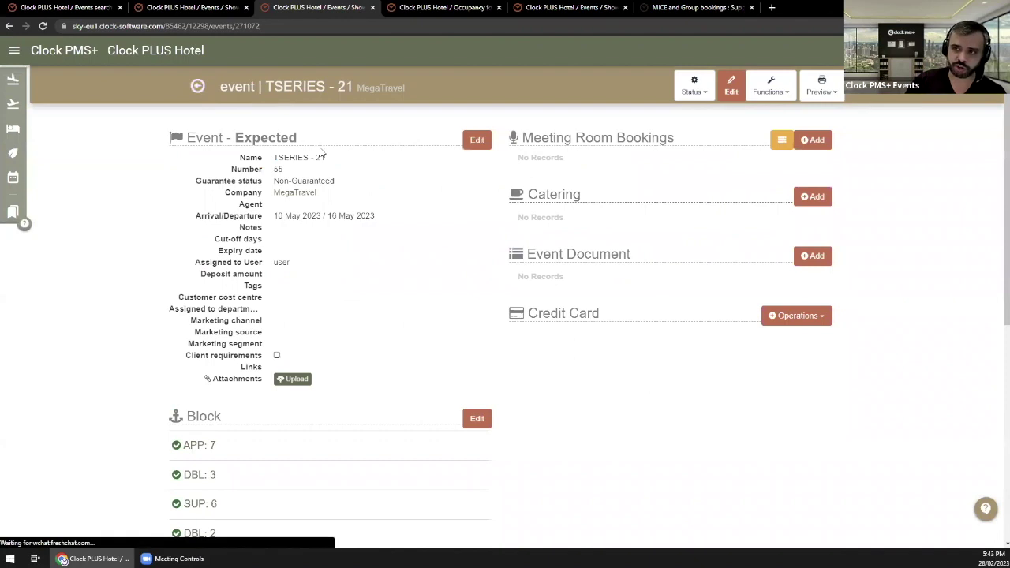
# Step: Review the event name and dates, view the room block grid, and return to the overview
pyautogui.moveTo(324, 157); pyautogui.dragTo(290, 158)
pyautogui.moveTo(301, 215); pyautogui.dragTo(401, 221)
pyautogui.click(377, 262)
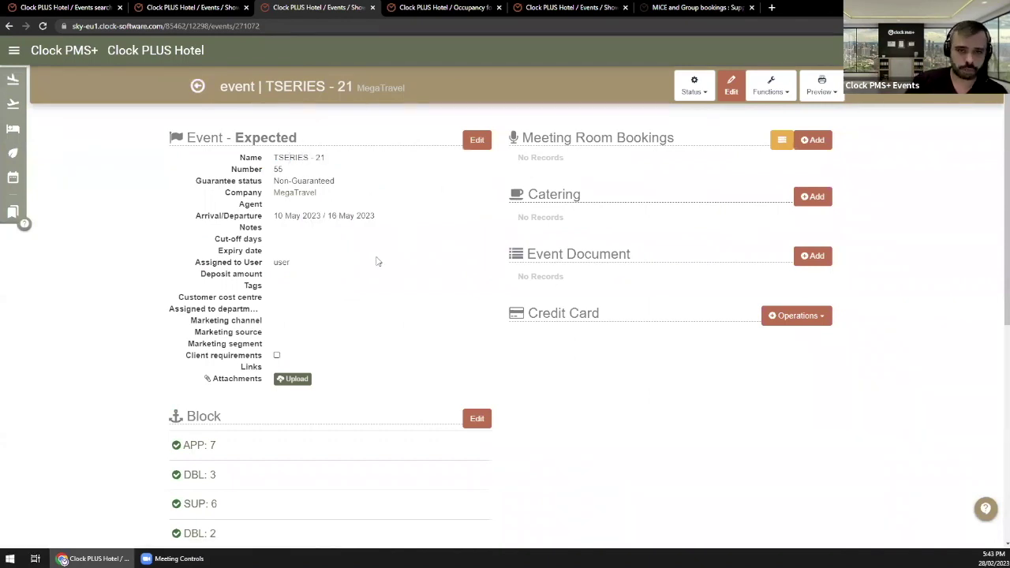
pyautogui.click(476, 424)
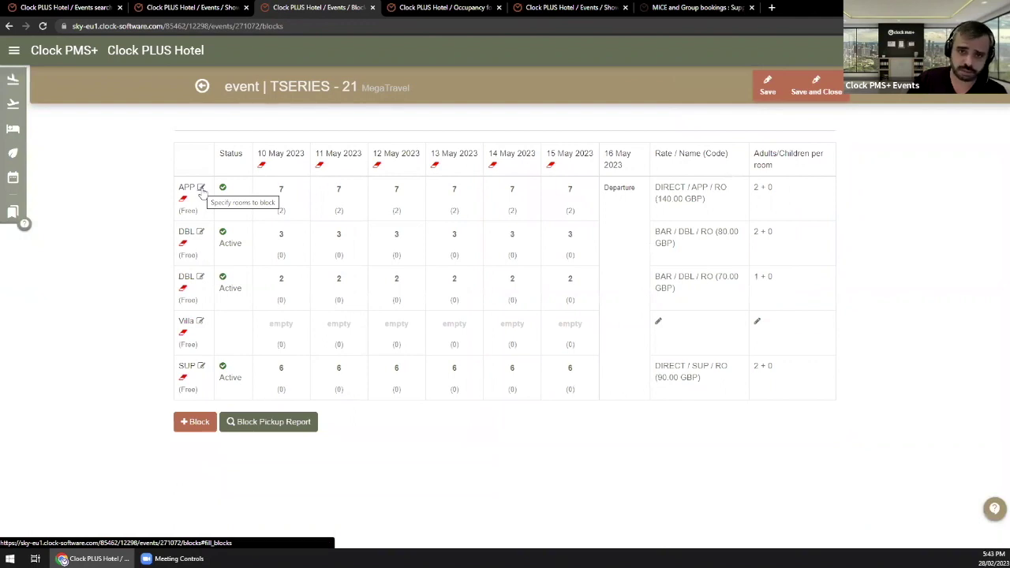
pyautogui.click(207, 92)
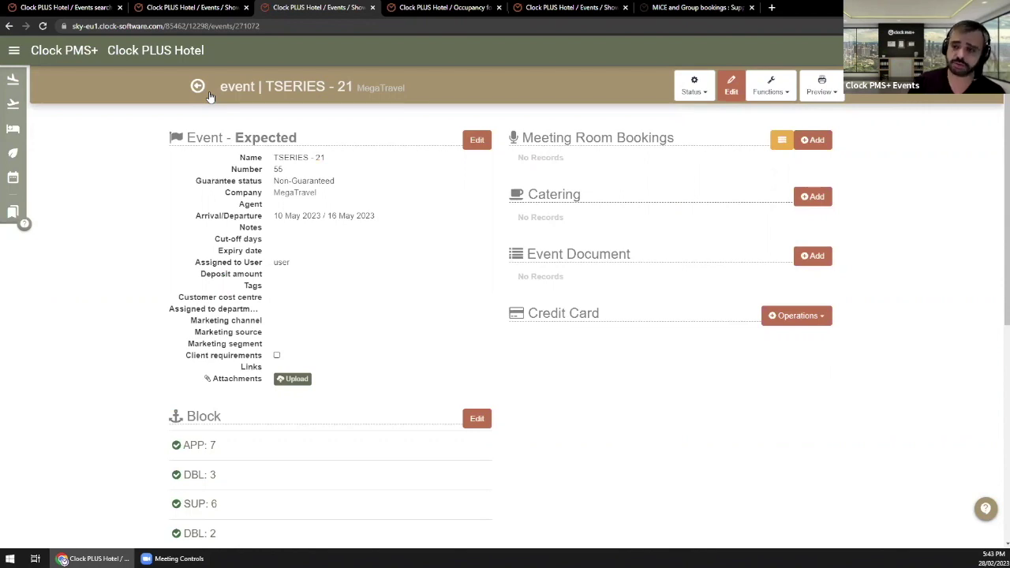
pyautogui.moveTo(343, 160); pyautogui.dragTo(297, 161)
pyautogui.click(376, 181)
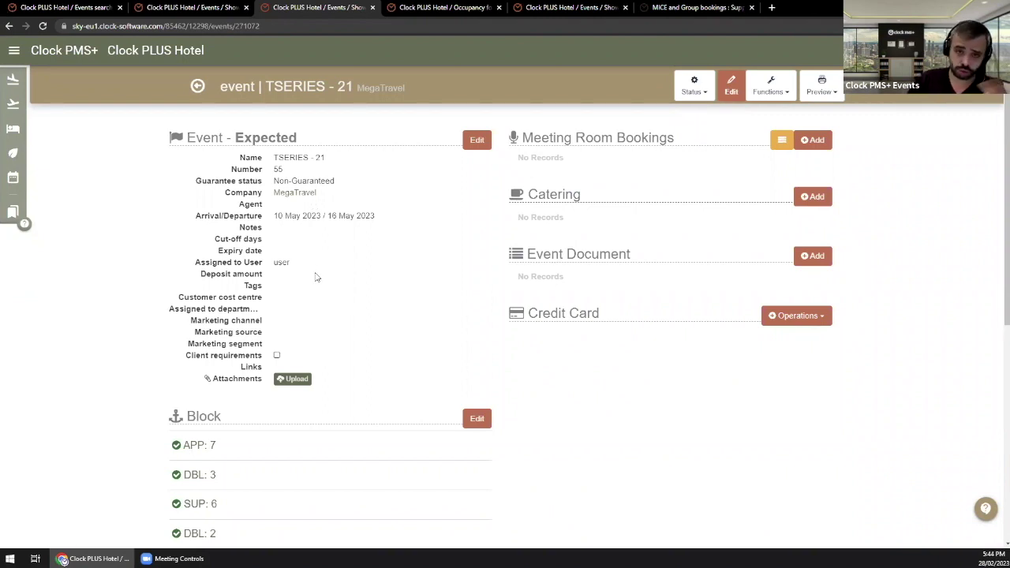
pyautogui.scroll(-3, 322, 269)
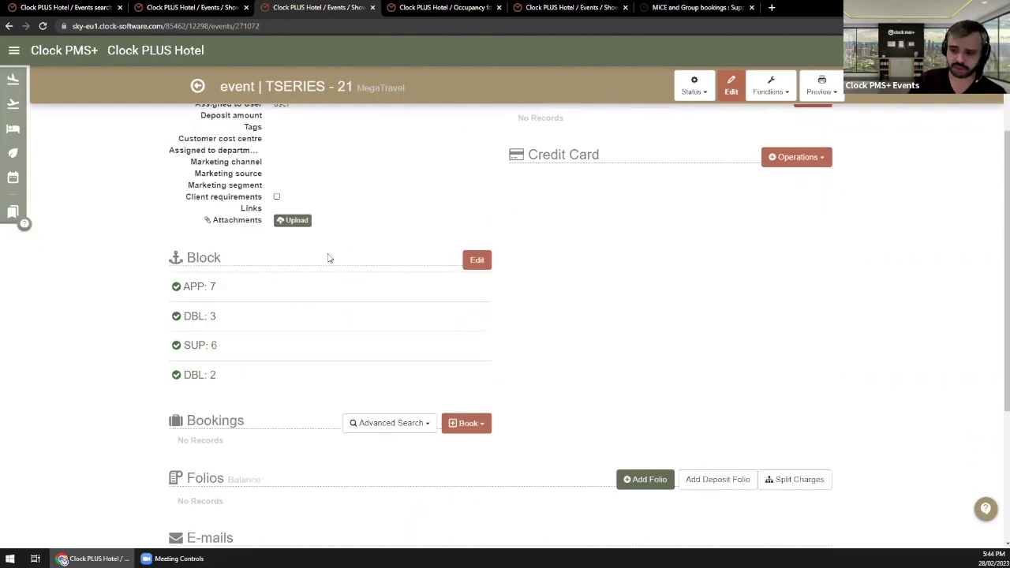
pyautogui.scroll(3, 329, 259)
pyautogui.scroll(-2, 237, 331)
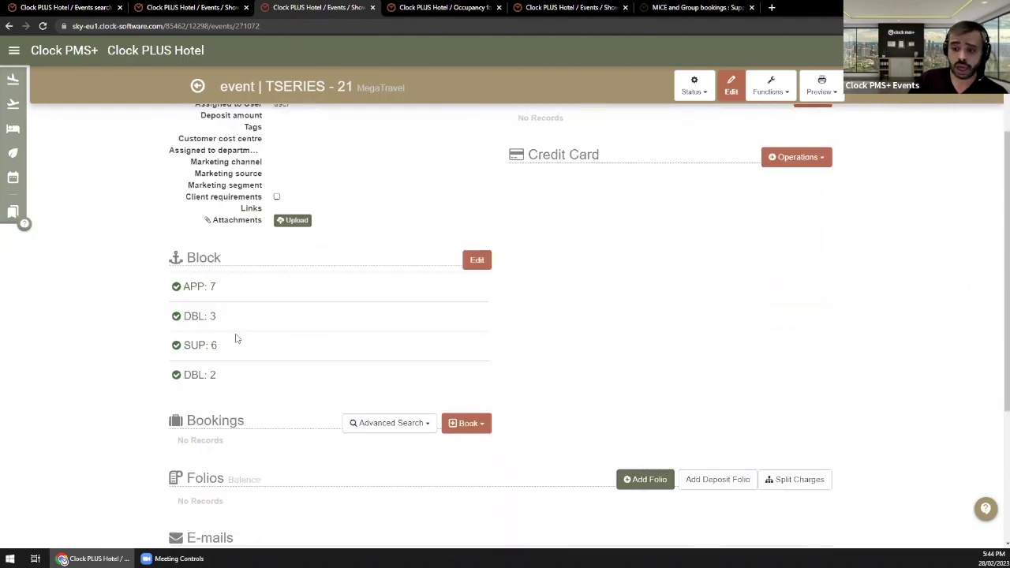
pyautogui.click(466, 425)
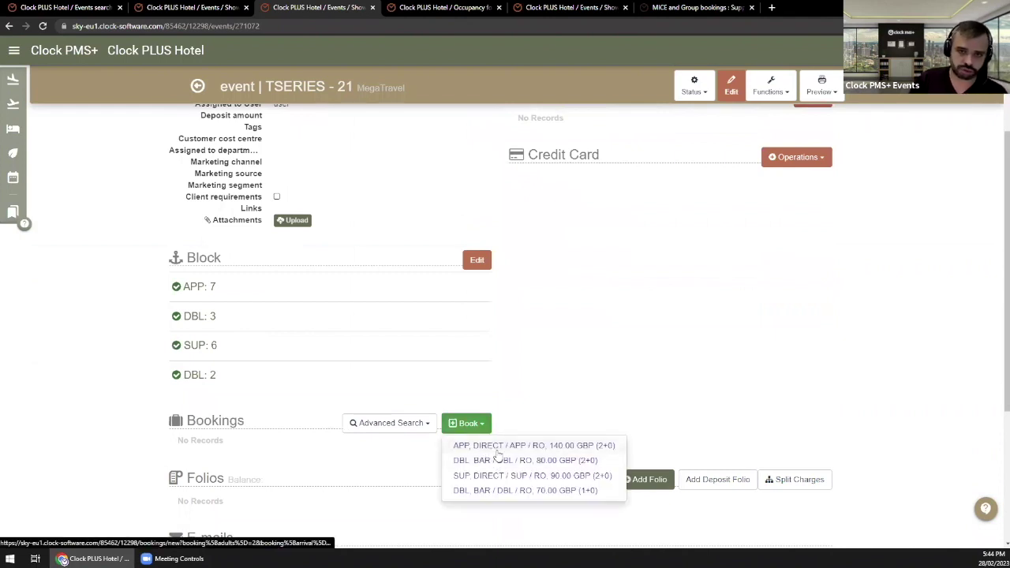
pyautogui.click(477, 342)
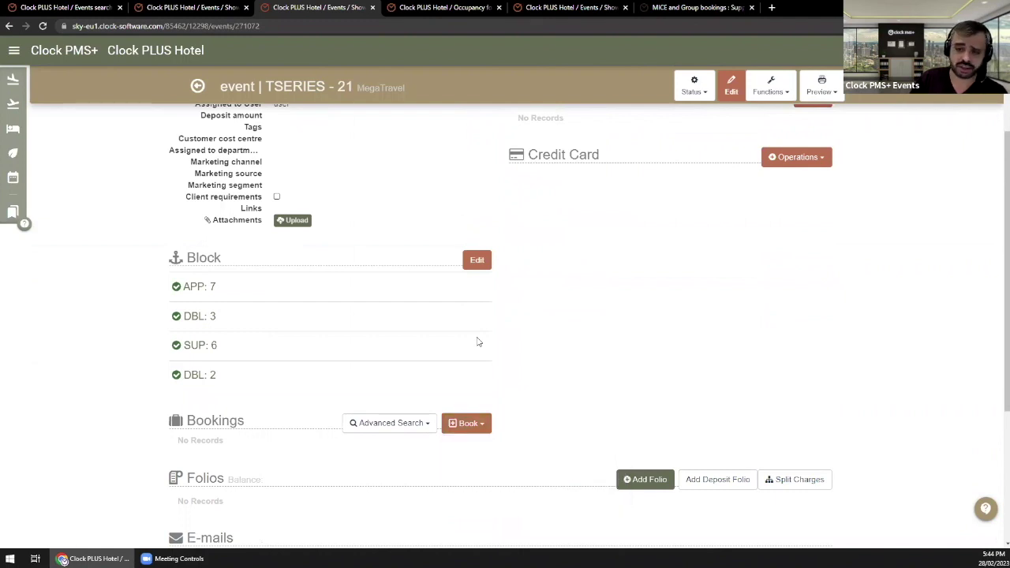
pyautogui.scroll(1, 478, 341)
pyautogui.scroll(-1, 113, 484)
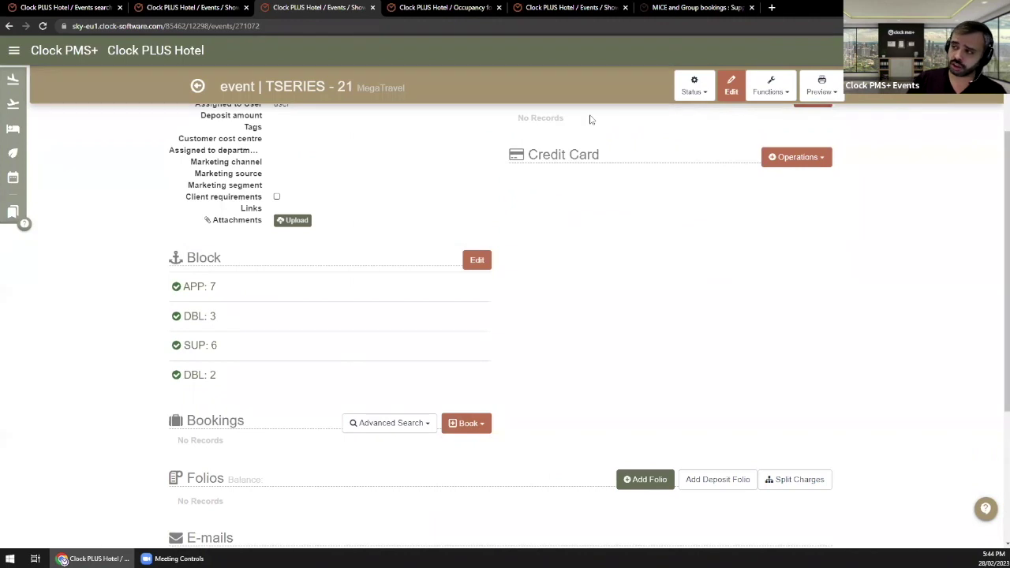
pyautogui.click(770, 87)
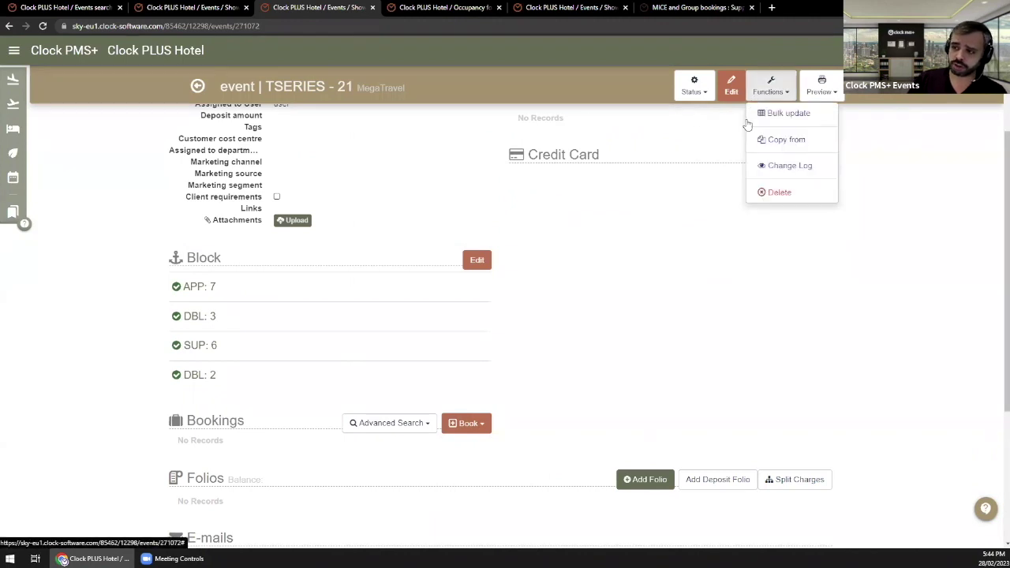
pyautogui.click(548, 219)
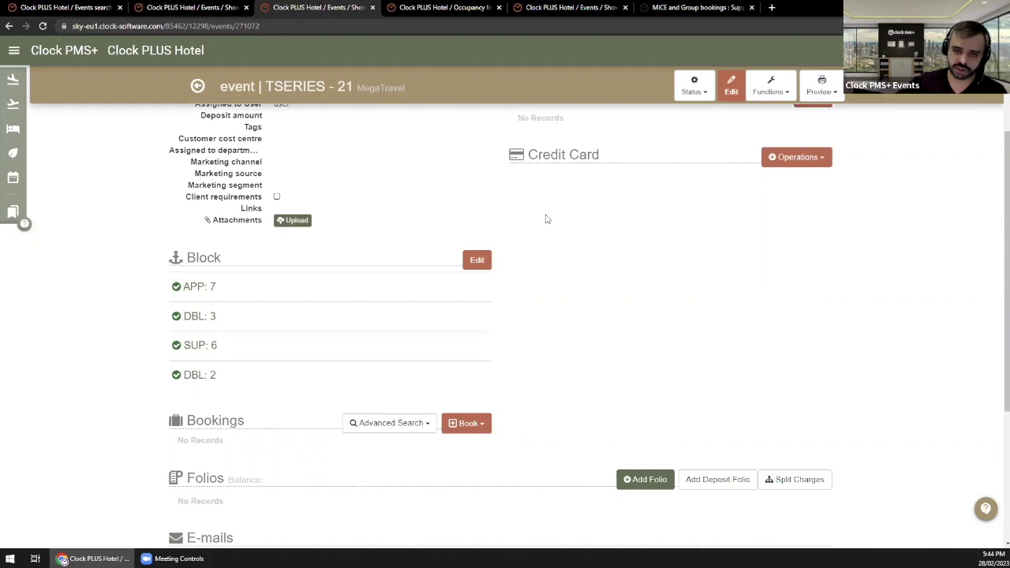
pyautogui.click(770, 87)
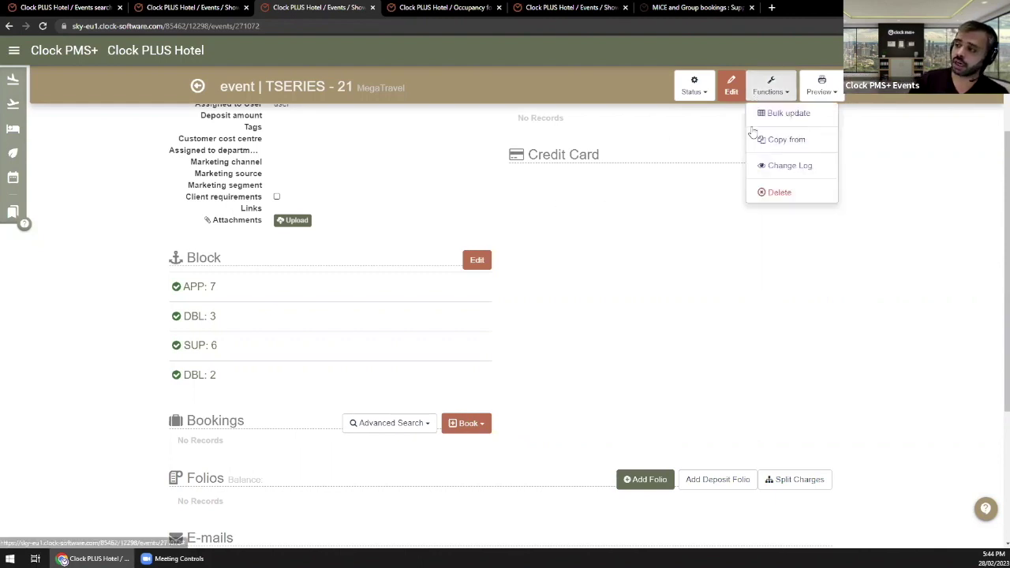
pyautogui.click(228, 251)
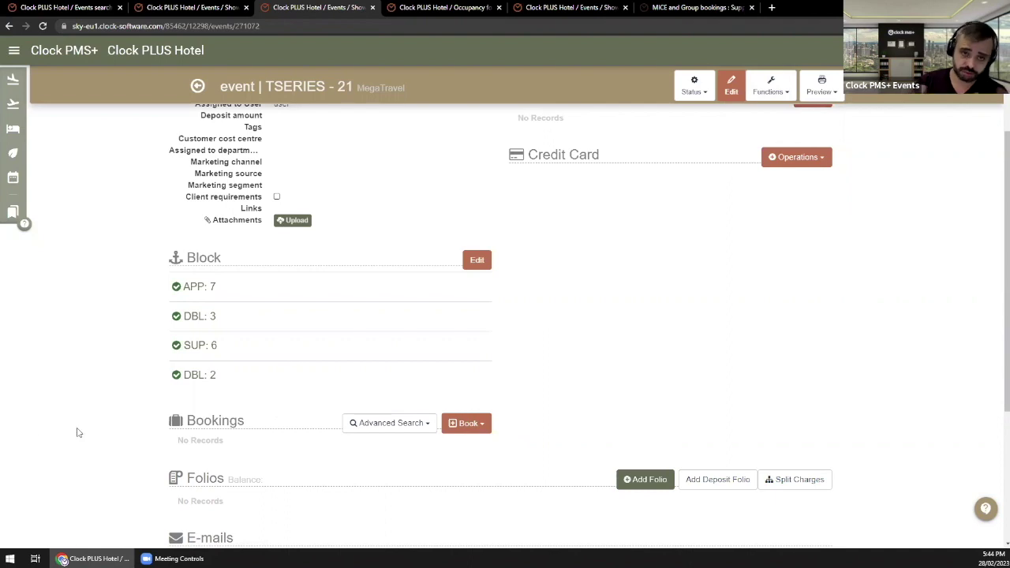
pyautogui.scroll(3, 544, 388)
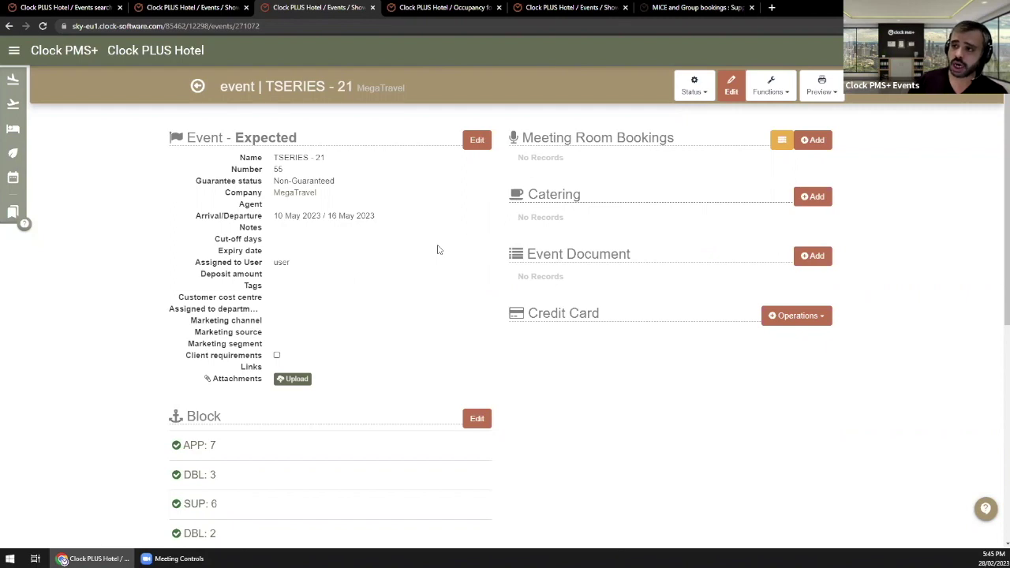
# Step: Close the TSERIES - 21 and TSERIES - 20 pages, leaving the Company X Conference event showing
pyautogui.click(373, 7)
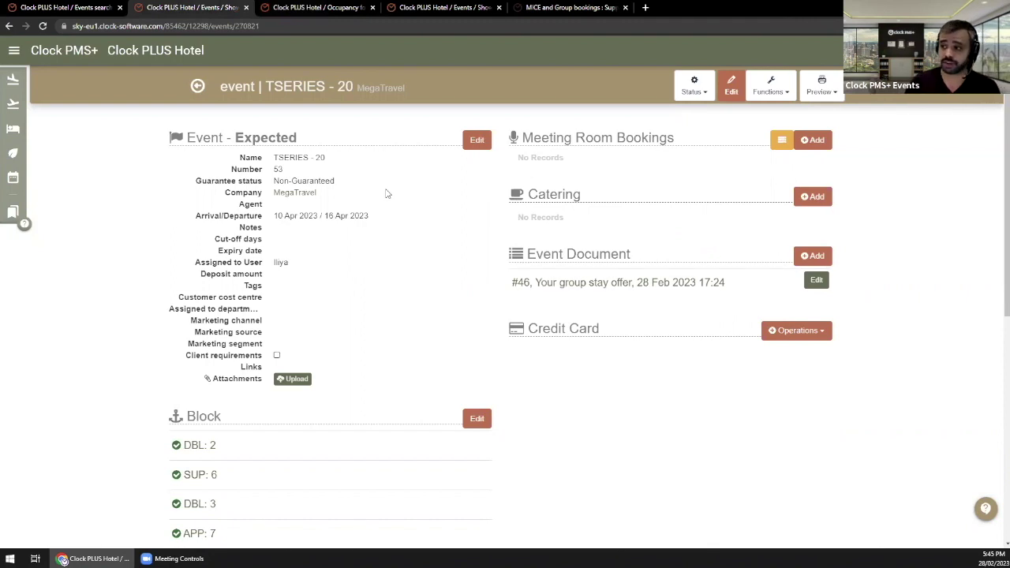
pyautogui.click(442, 7)
pyautogui.click(245, 7)
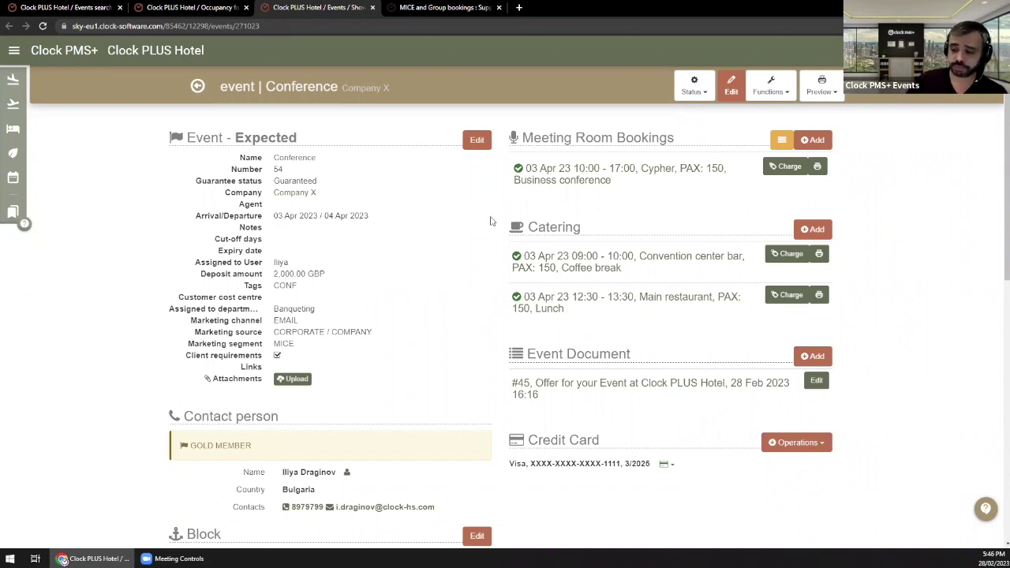
# Step: Review the Conference event's bookings and open the Cypher 'Business conference' meeting room booking
pyautogui.scroll(-4, 366, 293)
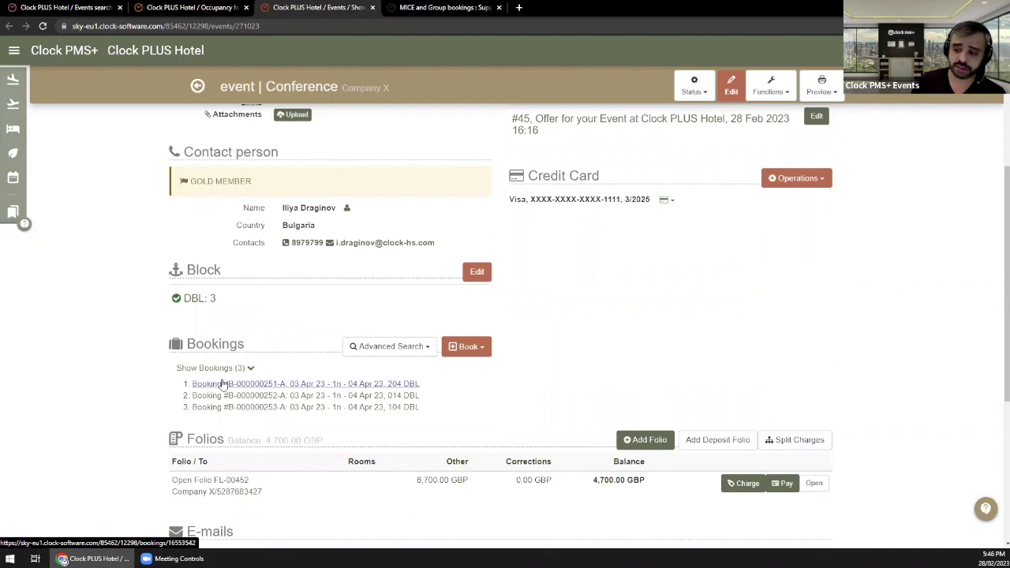
pyautogui.scroll(3, 354, 467)
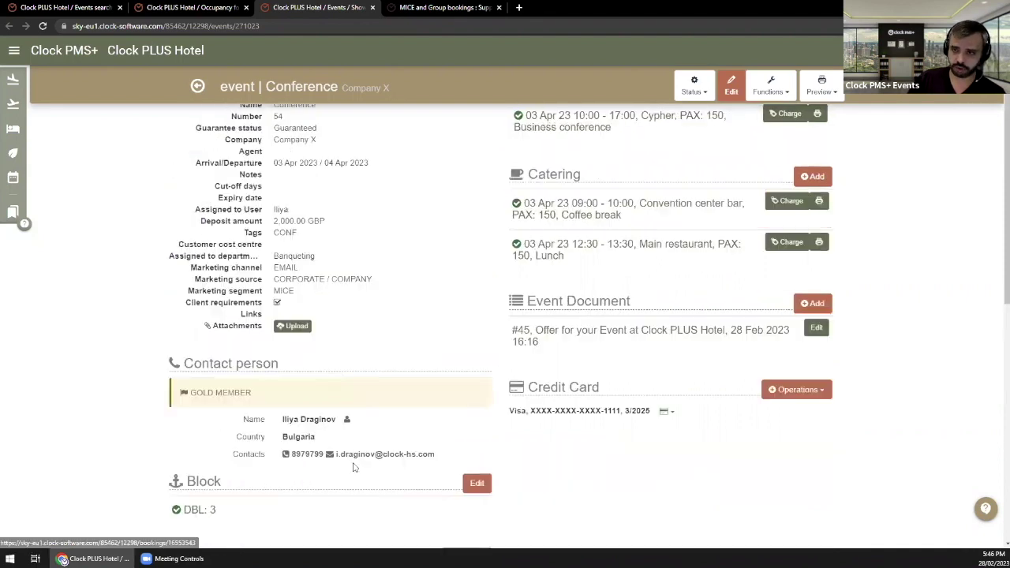
pyautogui.scroll(1, 354, 468)
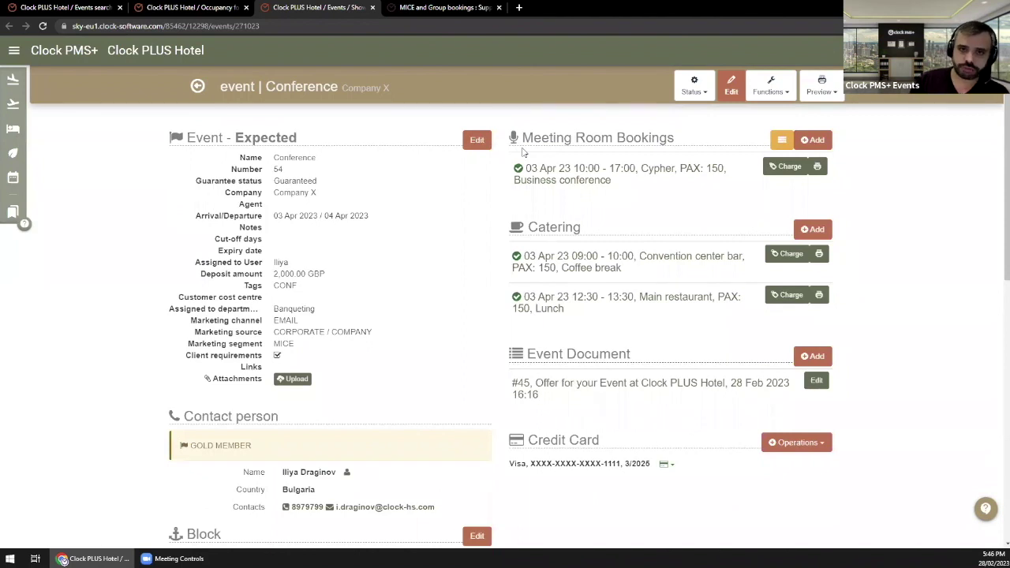
pyautogui.moveTo(526, 137); pyautogui.dragTo(632, 228)
pyautogui.click(641, 230)
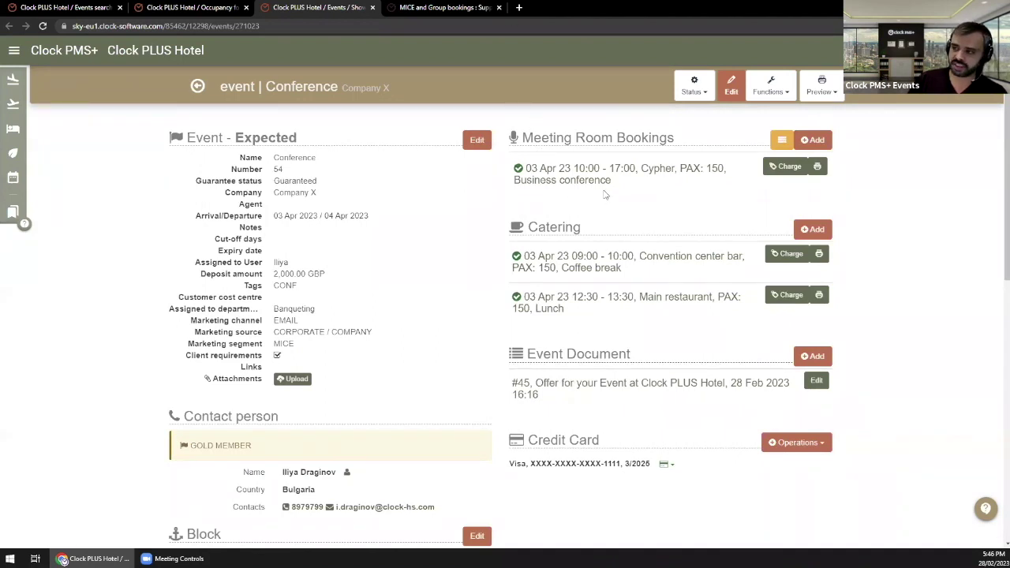
pyautogui.click(645, 174)
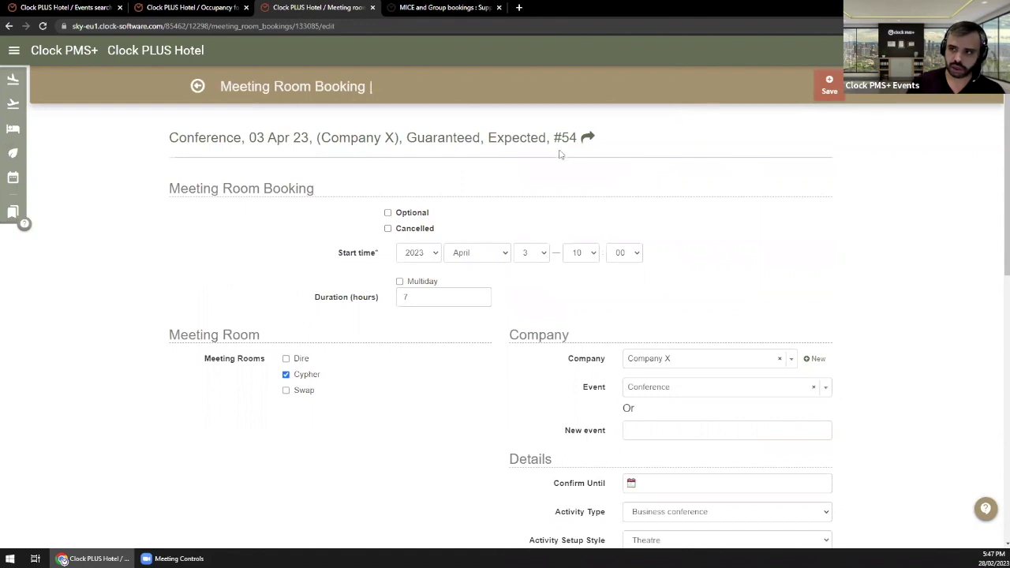
# Step: Reopen the Cypher booking and try adding Swap and Dire rooms, then remove them again
pyautogui.click(201, 91)
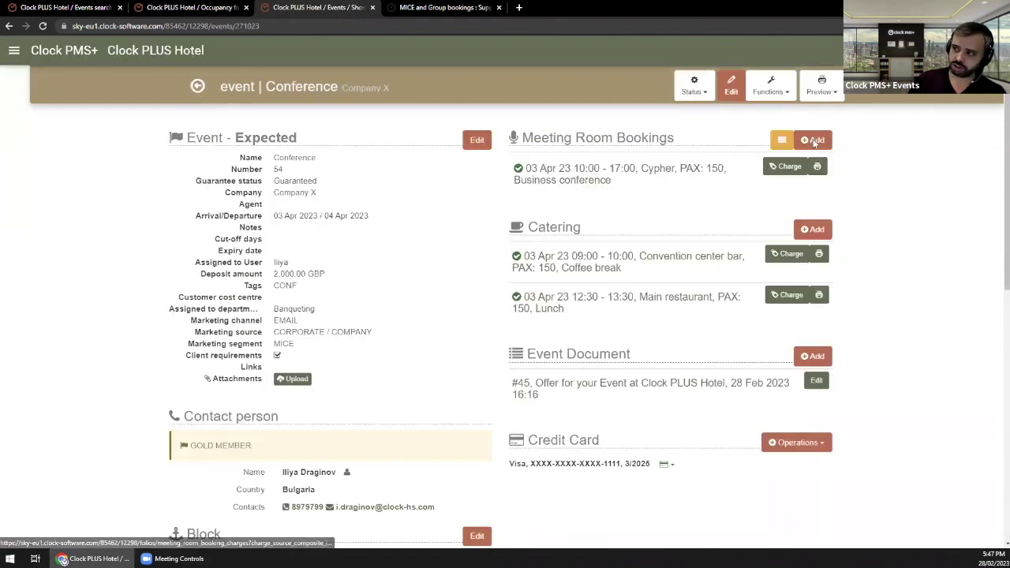
pyautogui.click(598, 179)
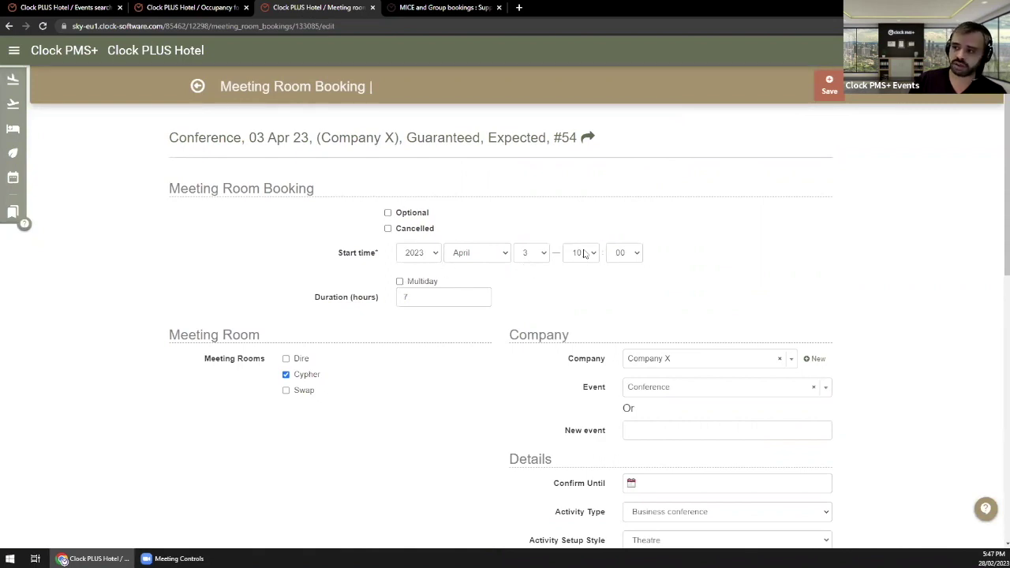
pyautogui.scroll(-1, 493, 269)
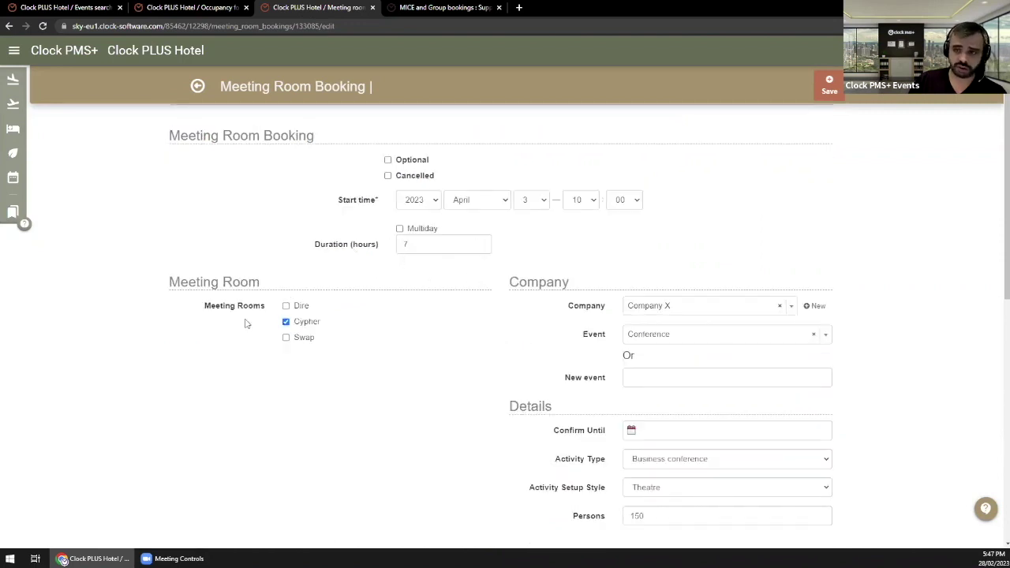
pyautogui.click(300, 340)
pyautogui.click(291, 306)
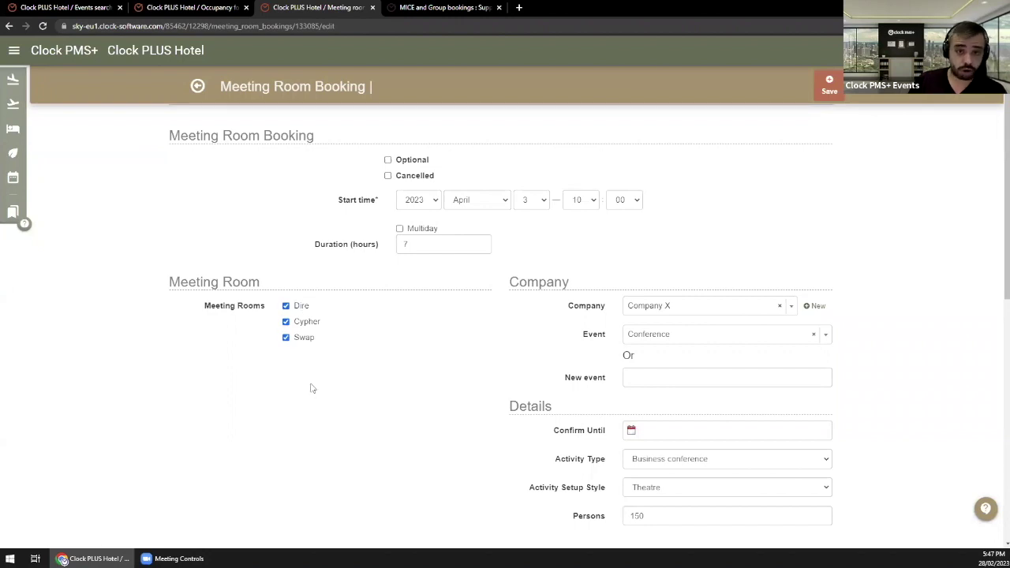
pyautogui.click(296, 339)
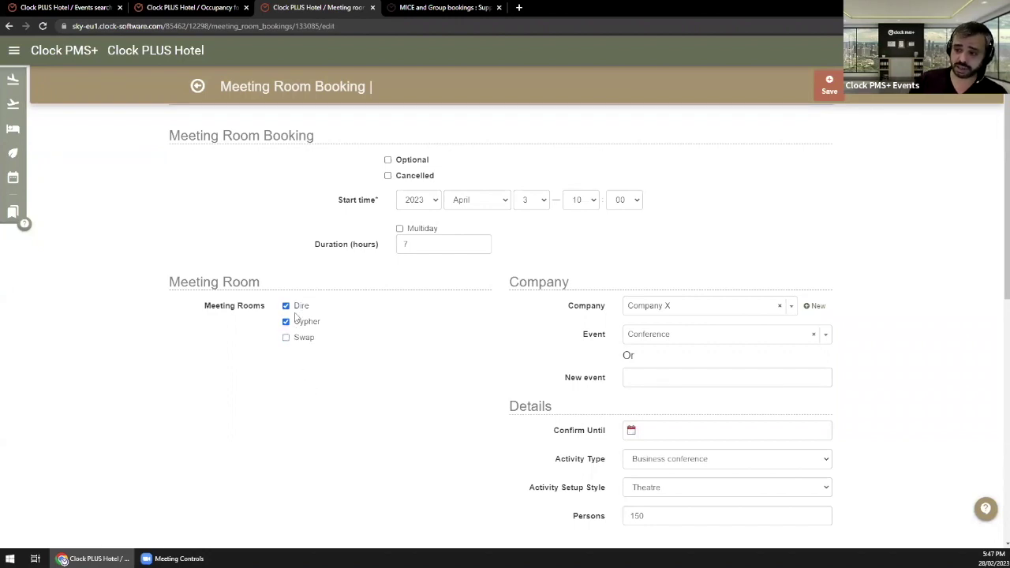
pyautogui.click(300, 307)
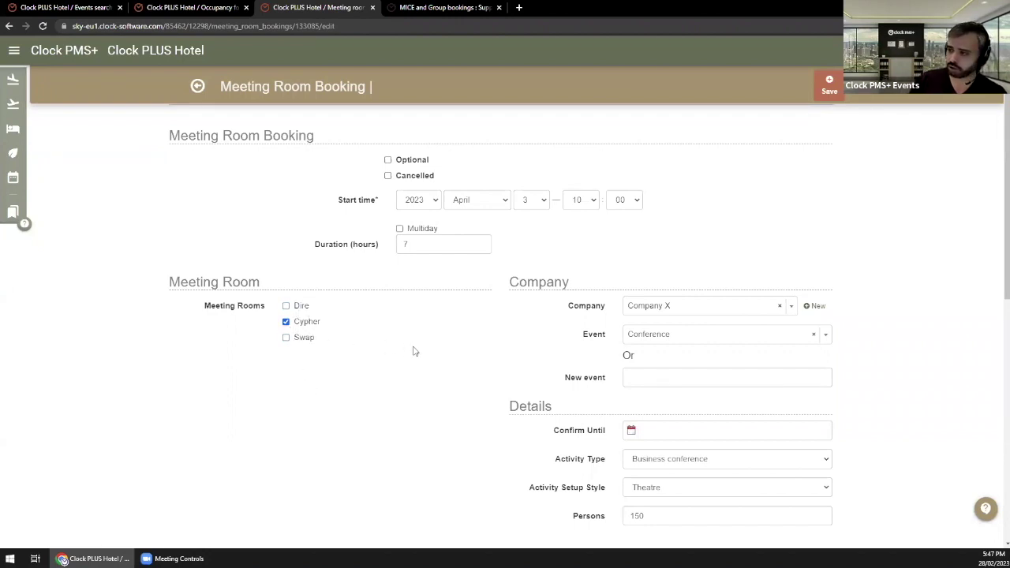
# Step: Review the Activity Type and setup style fields and open the activity type list
pyautogui.scroll(-1, 422, 347)
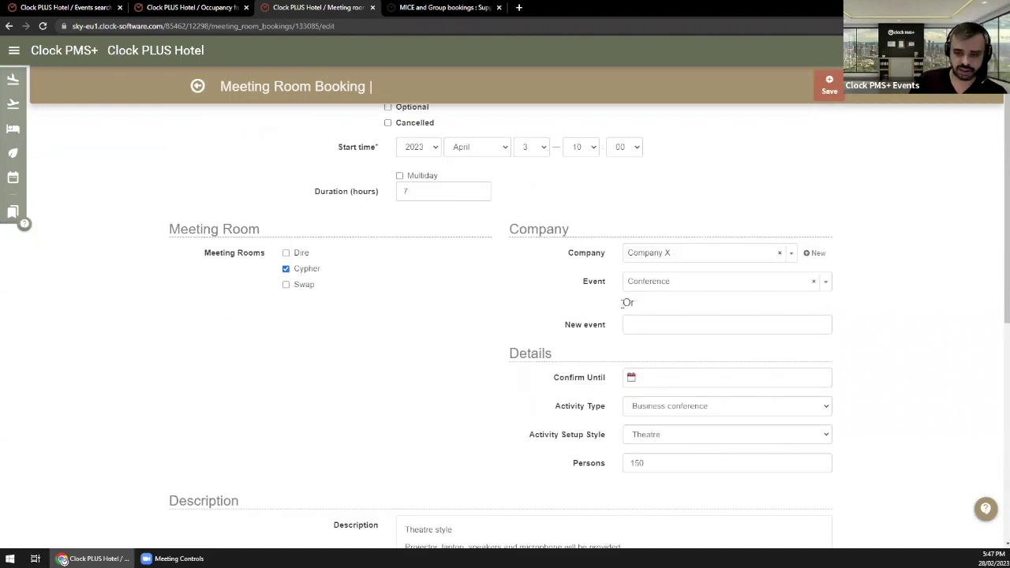
pyautogui.scroll(-2, 534, 333)
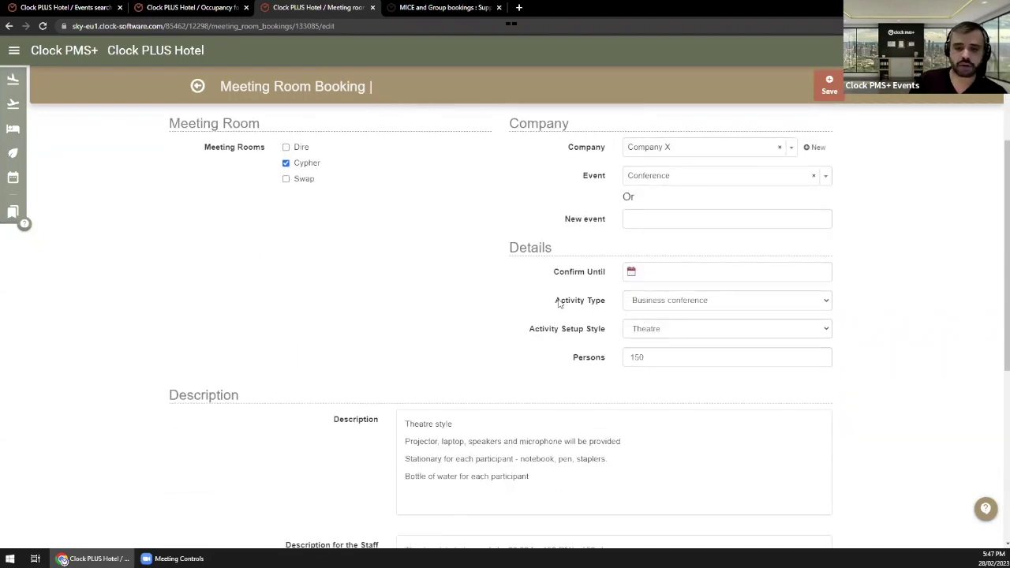
pyautogui.moveTo(557, 300); pyautogui.dragTo(597, 300)
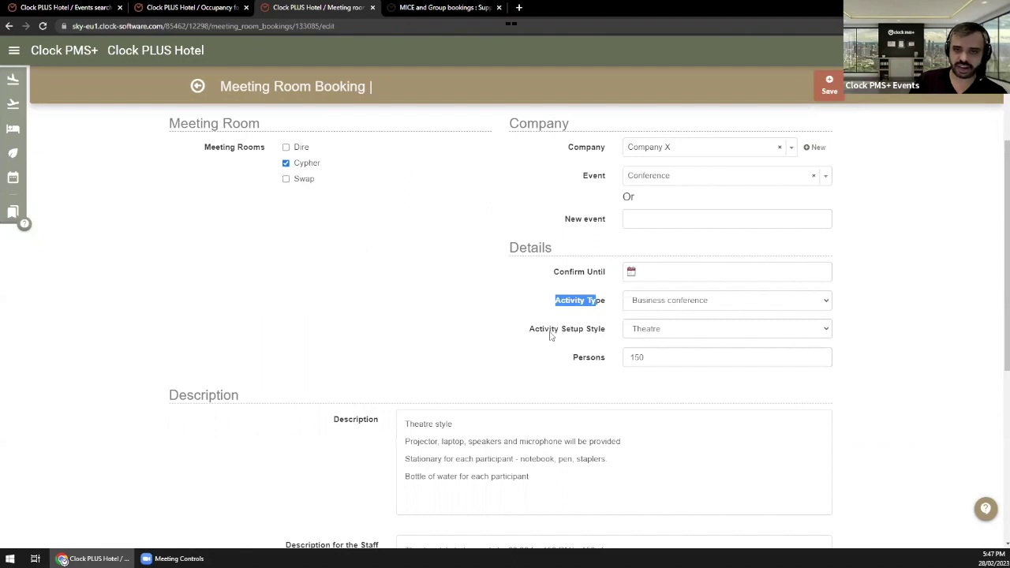
pyautogui.moveTo(535, 332); pyautogui.dragTo(602, 332)
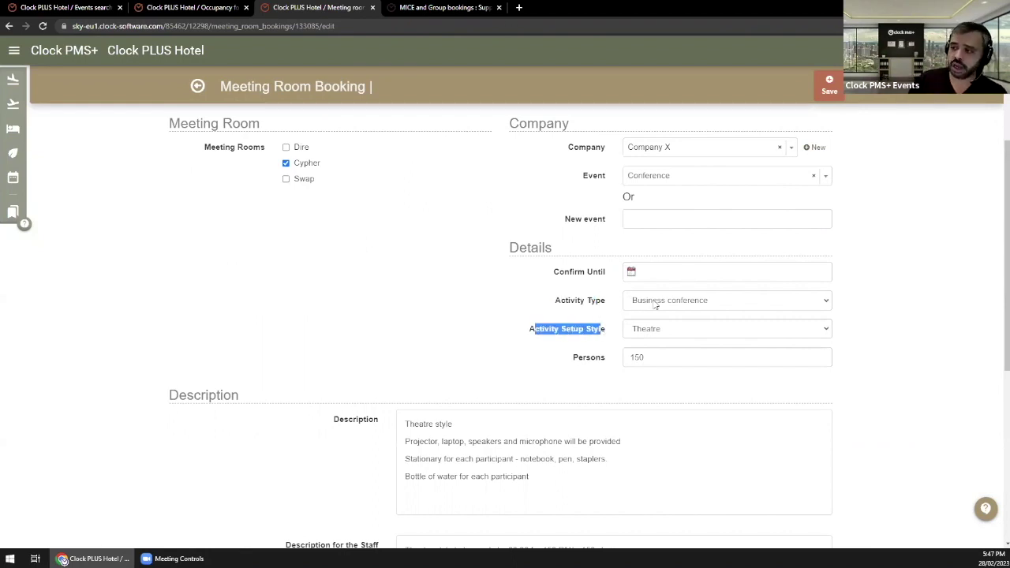
pyautogui.click(654, 306)
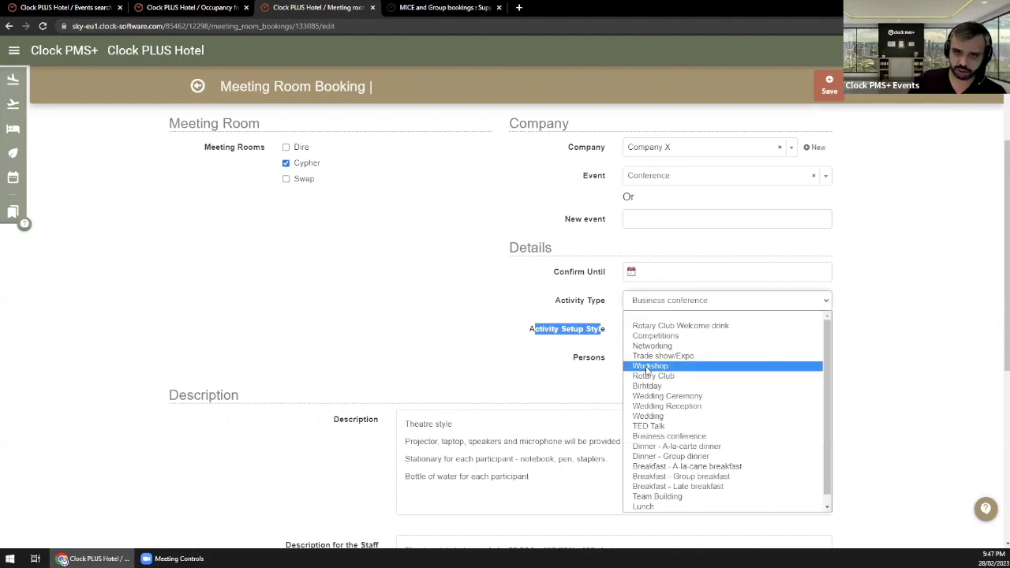
pyautogui.scroll(-1, 693, 398)
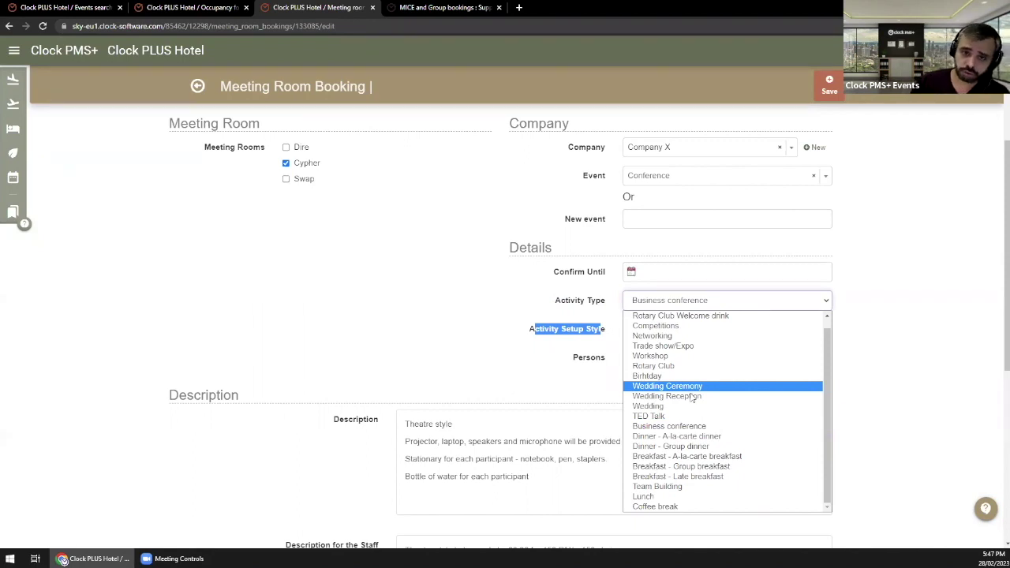
pyautogui.scroll(1, 667, 339)
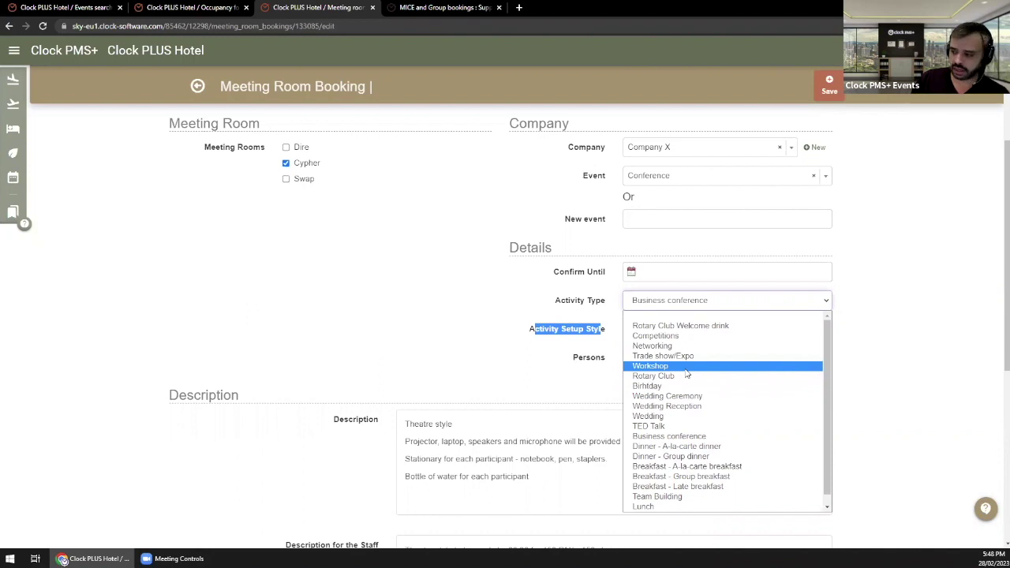
pyautogui.scroll(-1, 687, 374)
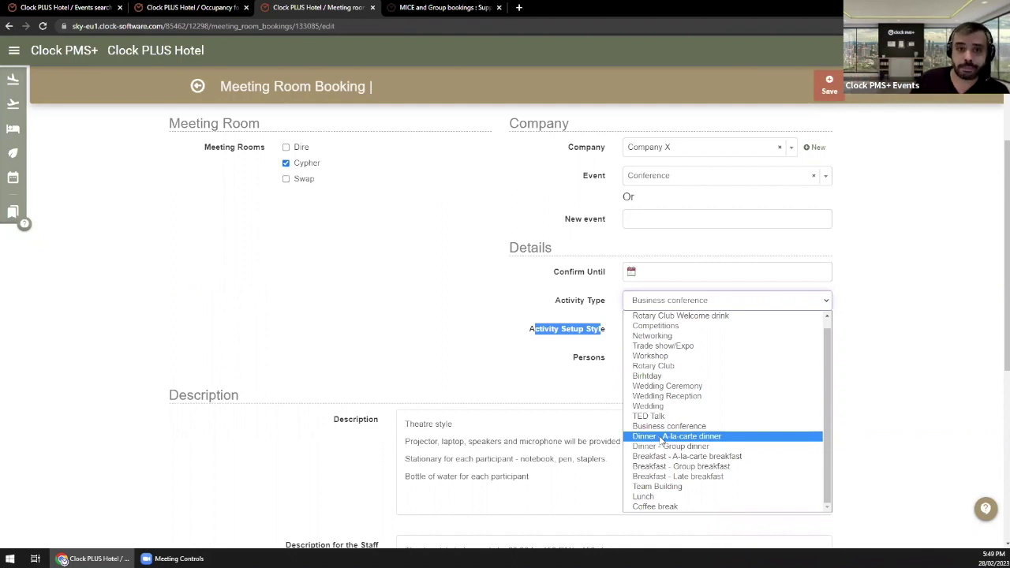
pyautogui.click(656, 328)
pyautogui.click(657, 328)
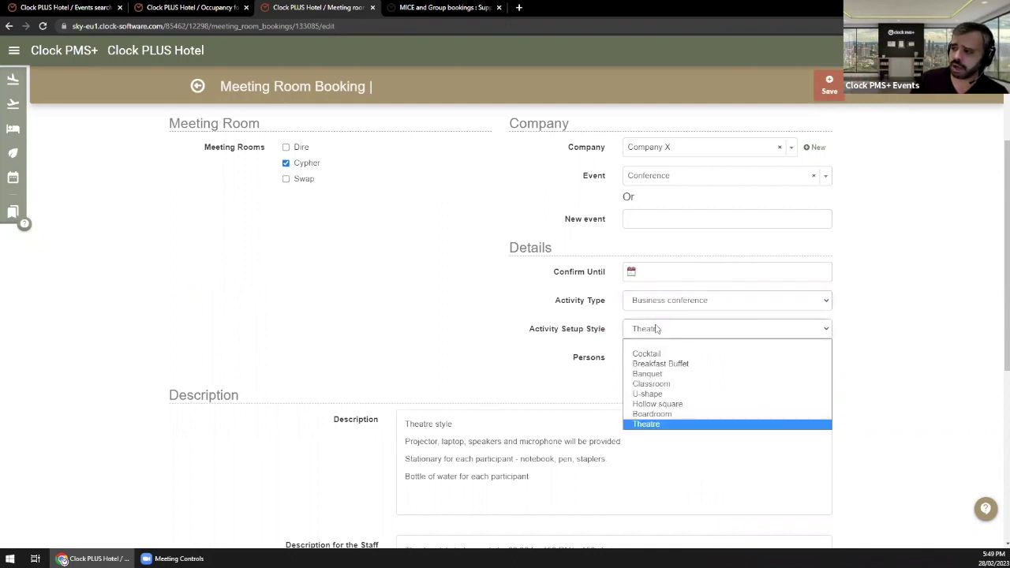
pyautogui.click(657, 328)
pyautogui.click(657, 330)
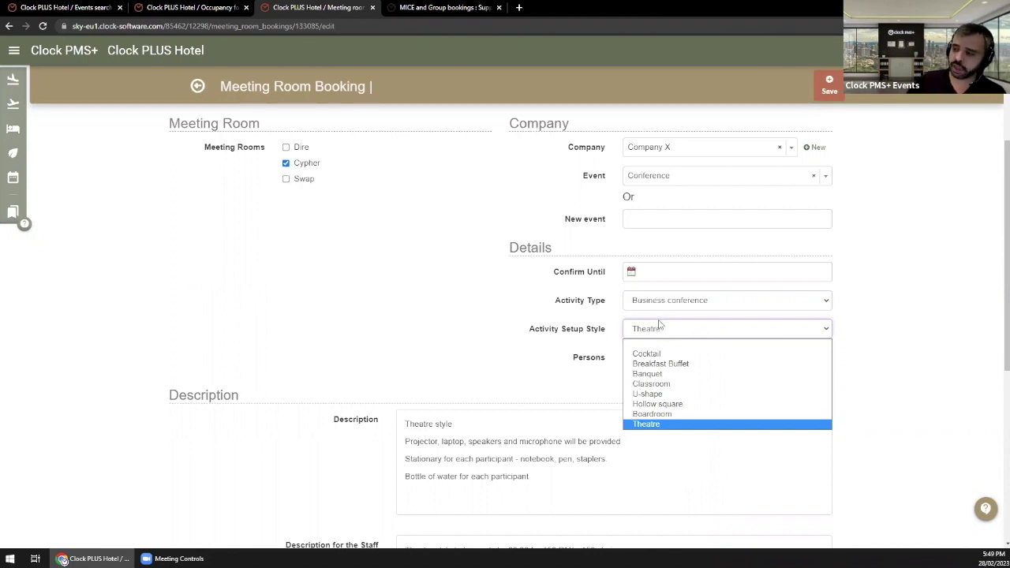
pyautogui.click(425, 348)
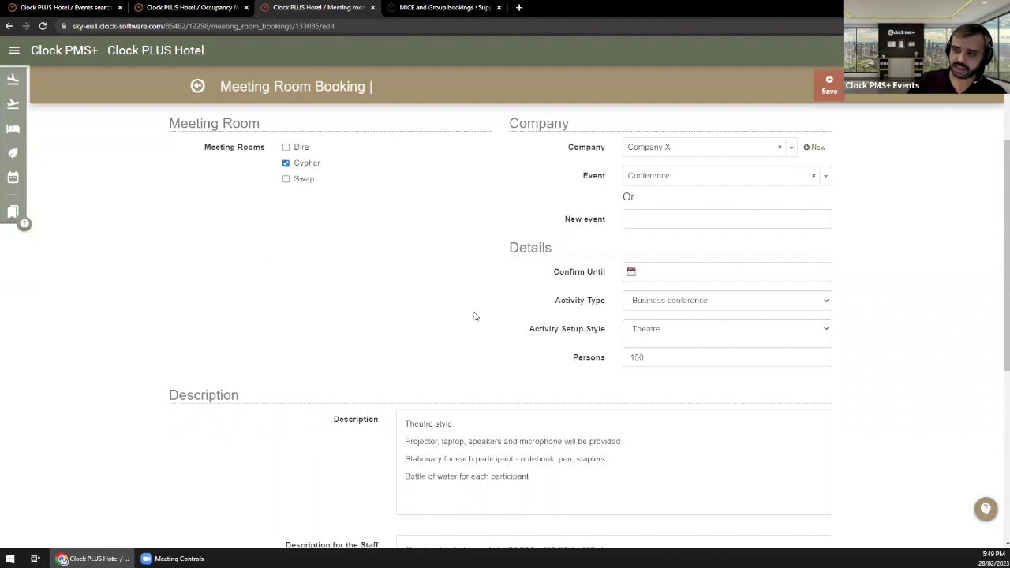
pyautogui.scroll(3, 474, 316)
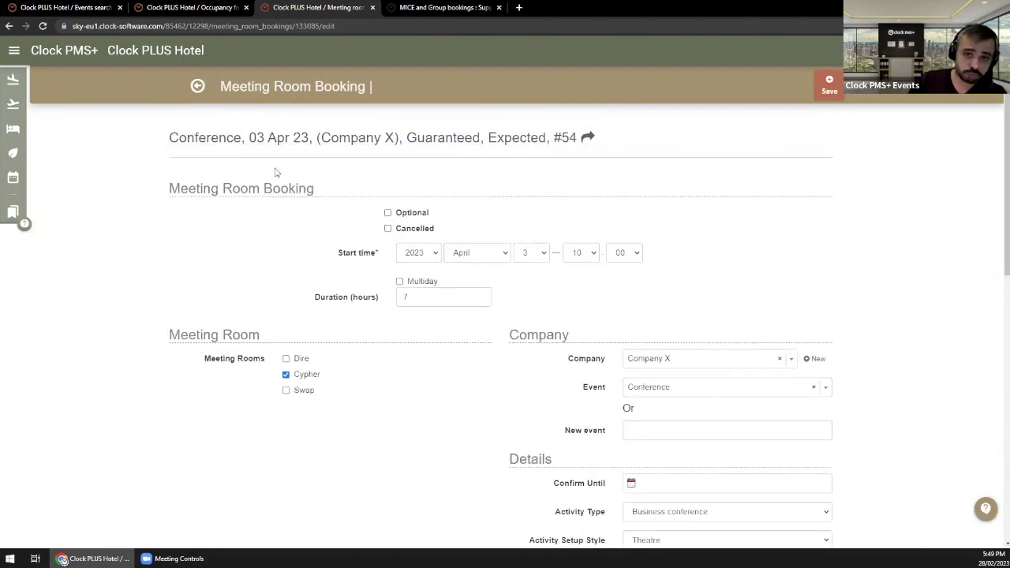
pyautogui.scroll(-2, 280, 178)
pyautogui.scroll(-3, 284, 182)
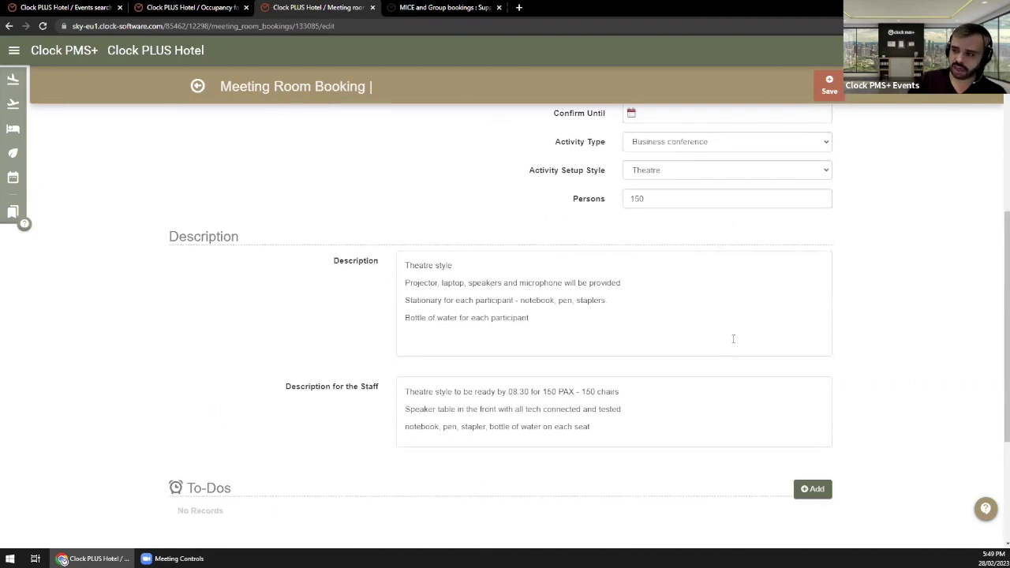
# Step: Review the Cypher booking's guest and staff descriptions, then go back to the Conference event page
pyautogui.moveTo(733, 339); pyautogui.dragTo(371, 264)
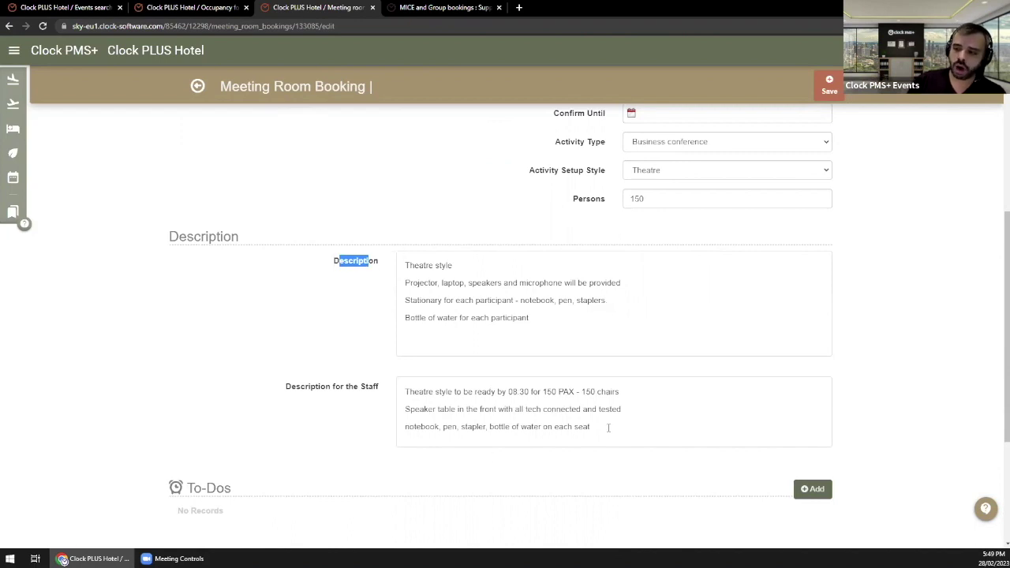
pyautogui.moveTo(608, 427); pyautogui.dragTo(413, 423)
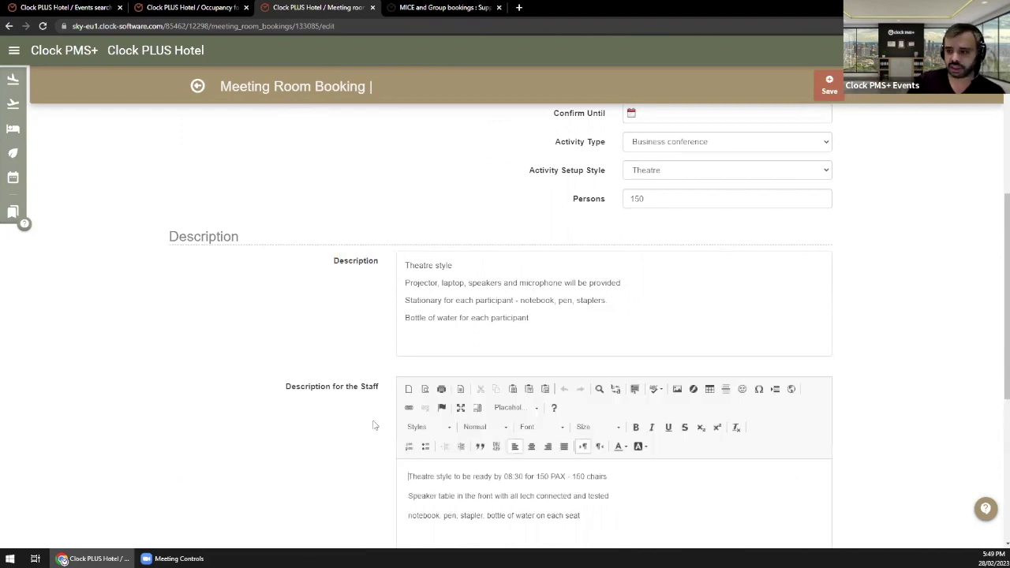
pyautogui.scroll(-1, 375, 425)
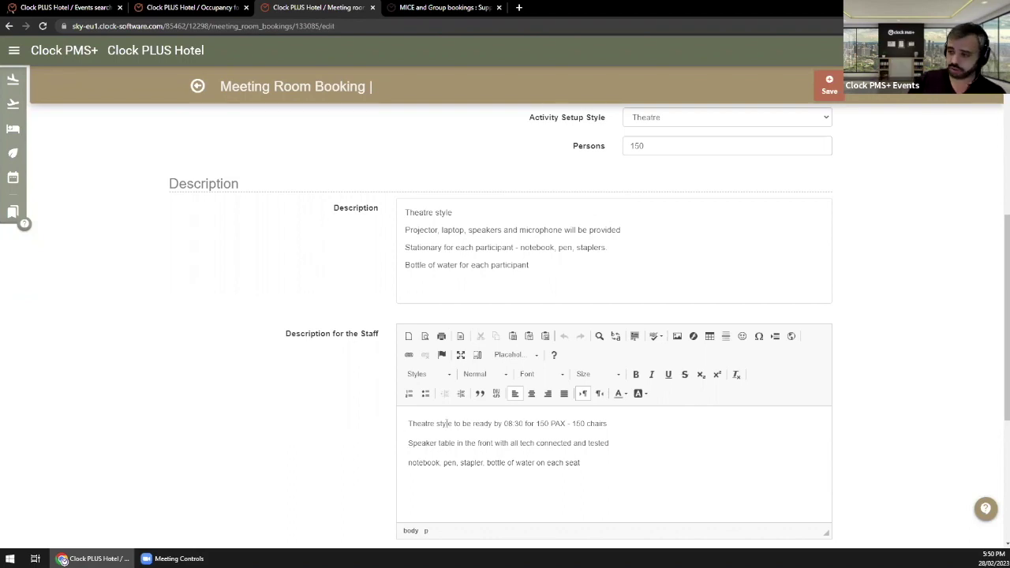
pyautogui.scroll(-1, 413, 395)
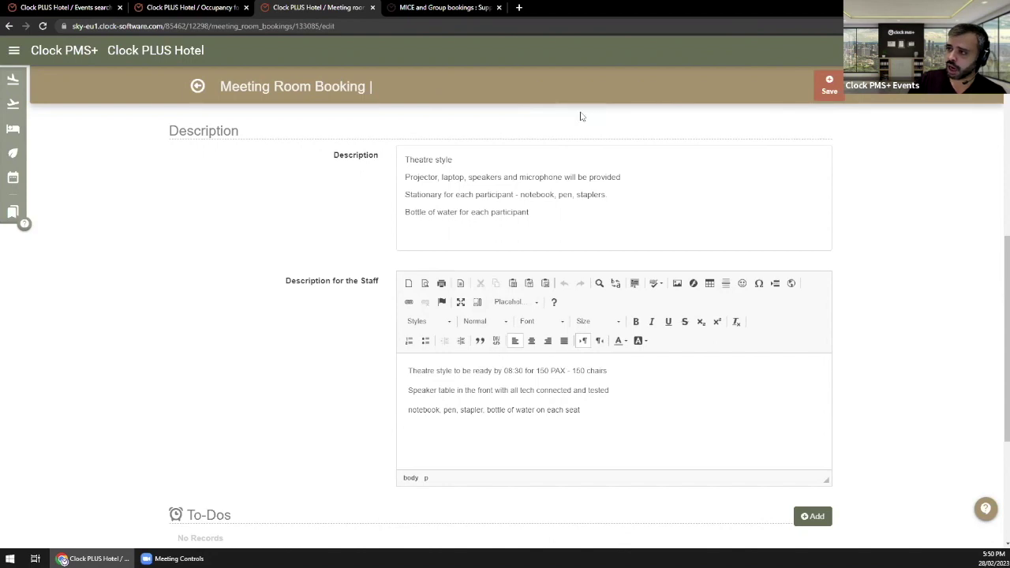
pyautogui.click(197, 87)
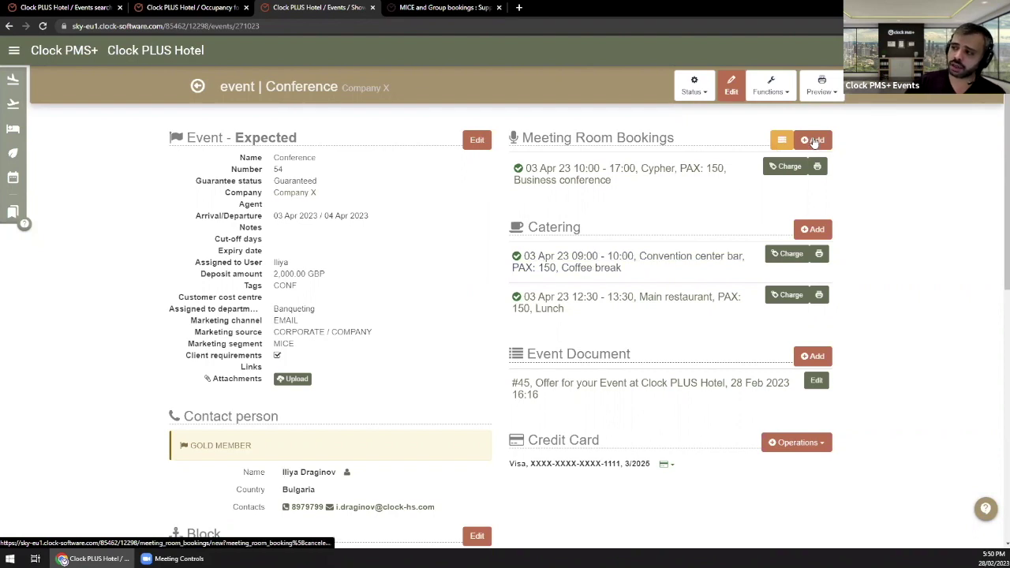
pyautogui.click(815, 140)
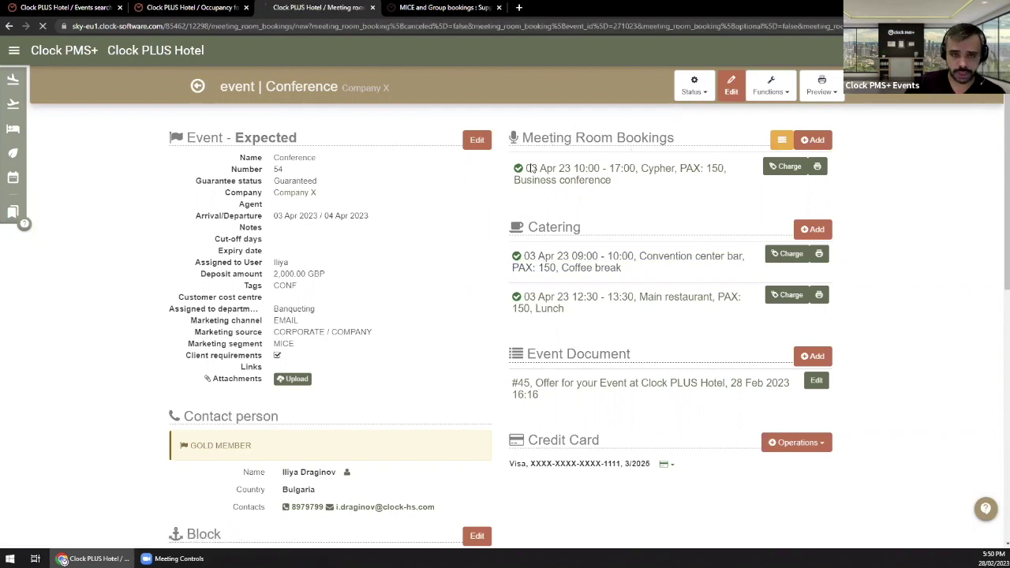
pyautogui.scroll(-1, 613, 401)
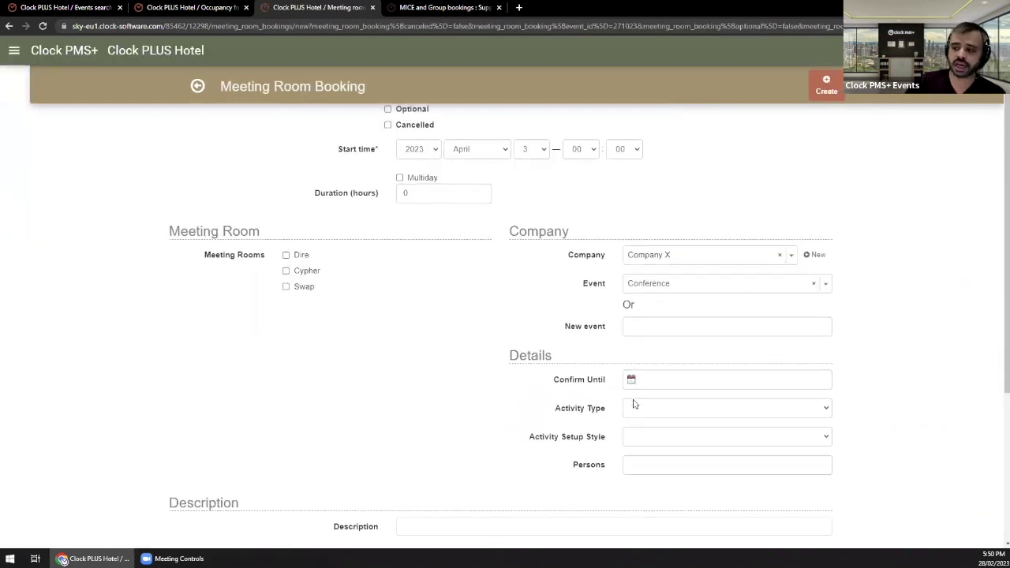
pyautogui.click(664, 408)
pyautogui.click(448, 415)
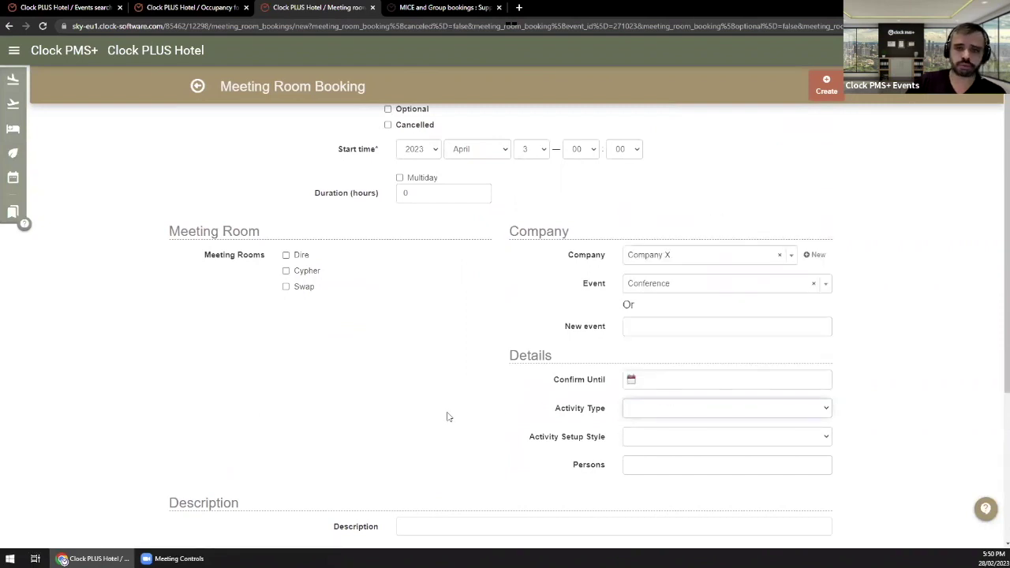
pyautogui.scroll(-1, 447, 415)
pyautogui.scroll(-2, 447, 415)
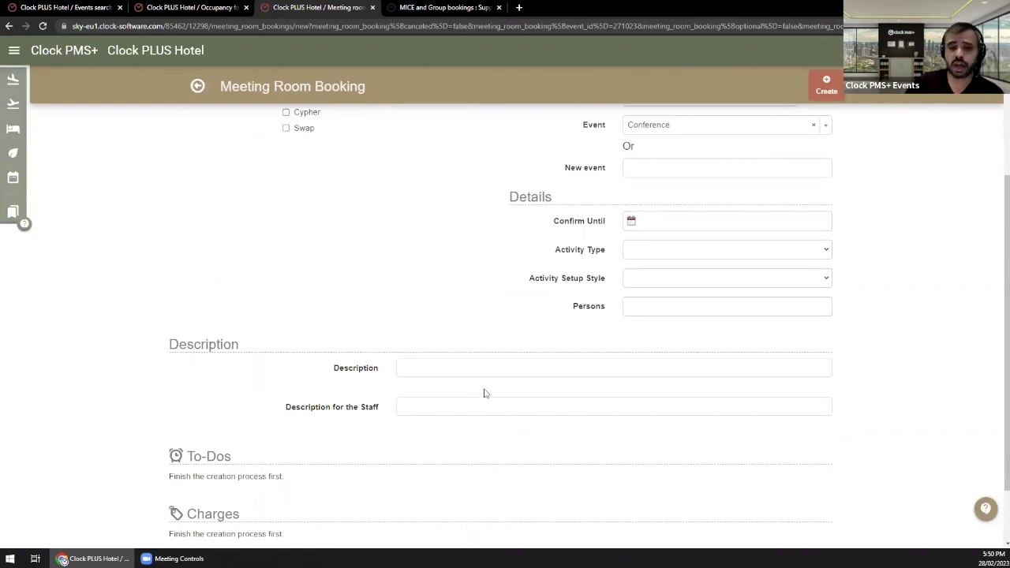
pyautogui.click(207, 87)
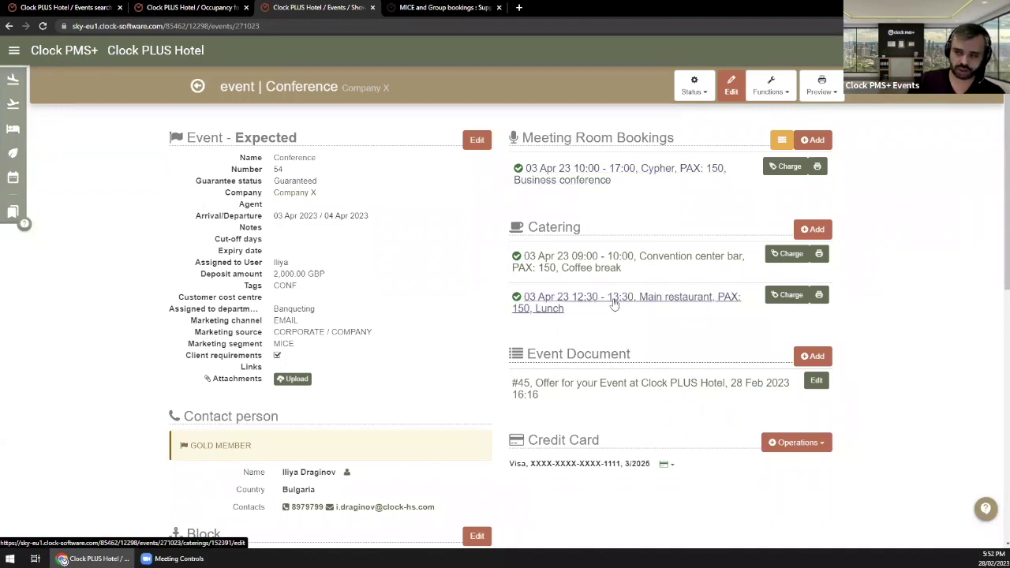
# Step: Open the coffee break catering and switch its activity type to Birthday and back to Coffee break
pyautogui.click(612, 259)
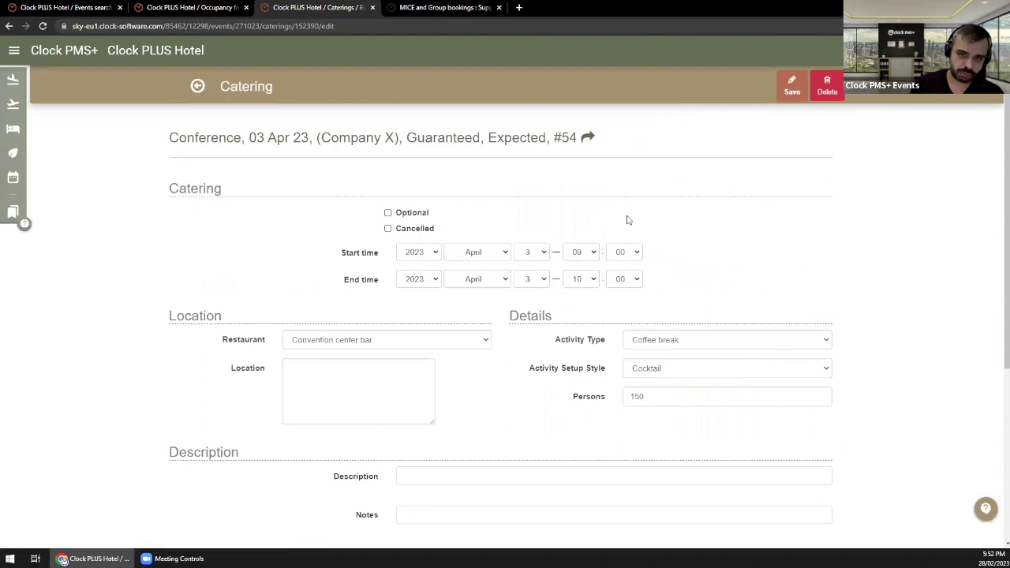
pyautogui.scroll(-2, 661, 252)
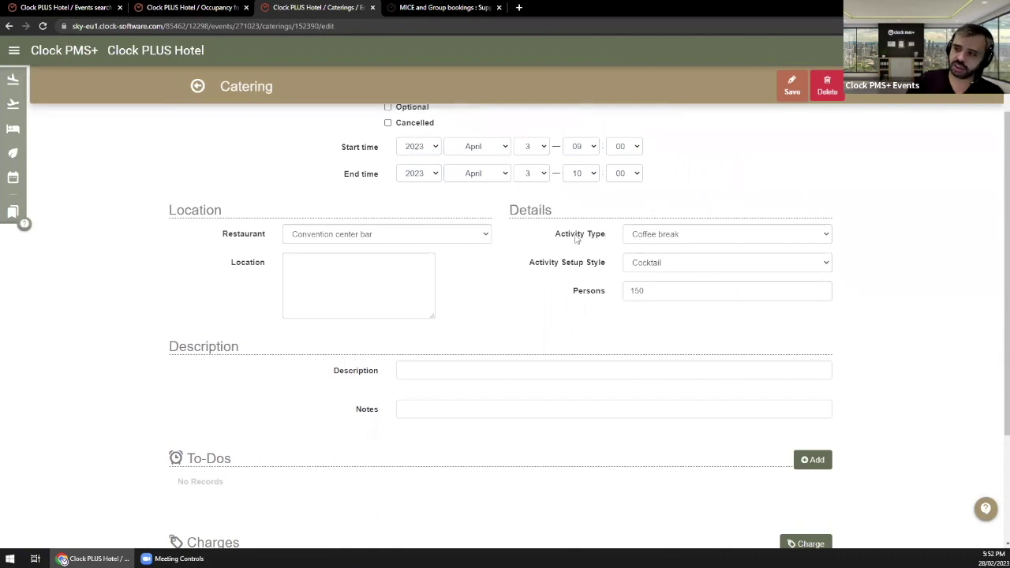
pyautogui.moveTo(561, 234); pyautogui.dragTo(598, 240)
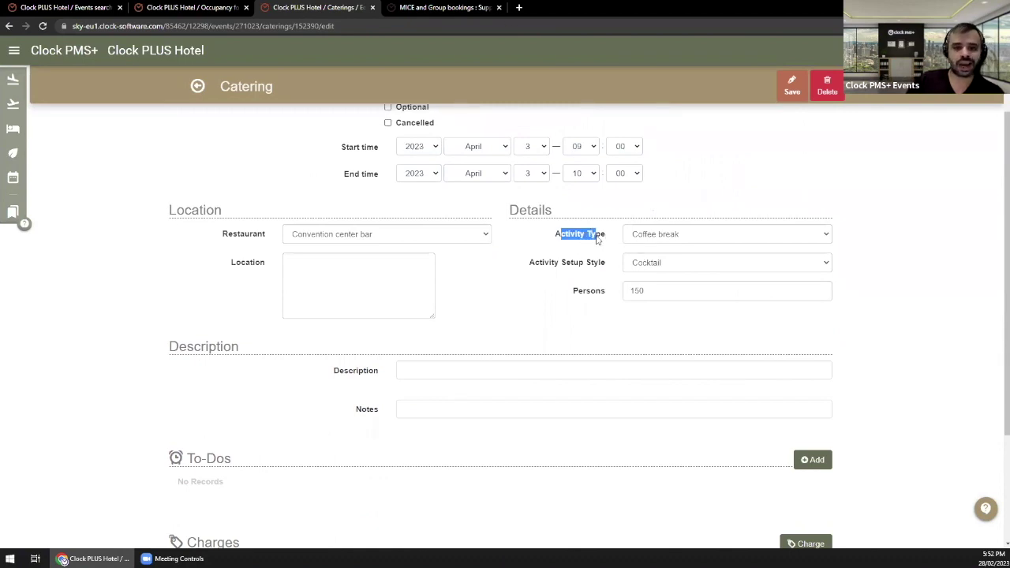
pyautogui.click(698, 239)
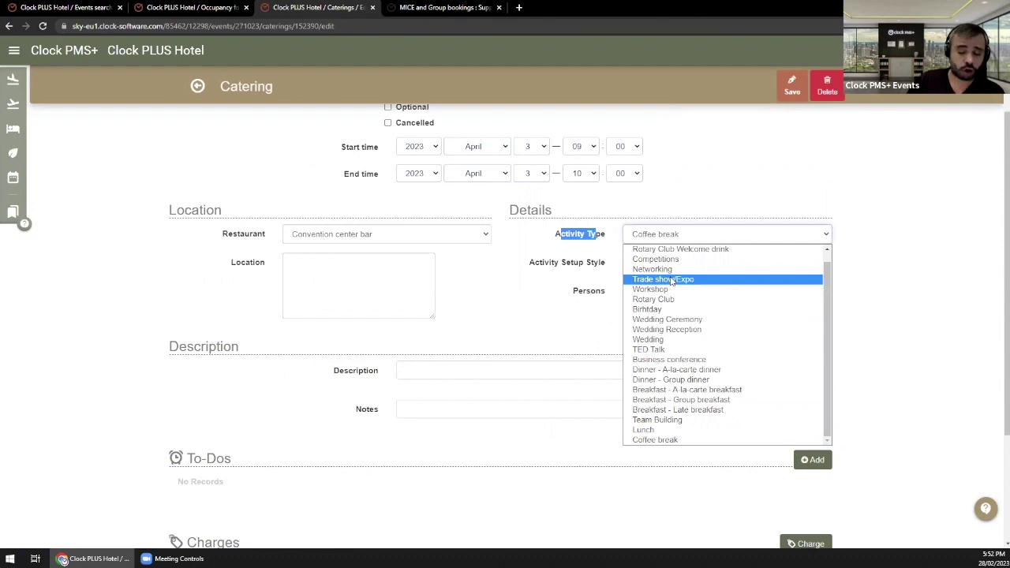
pyautogui.click(659, 311)
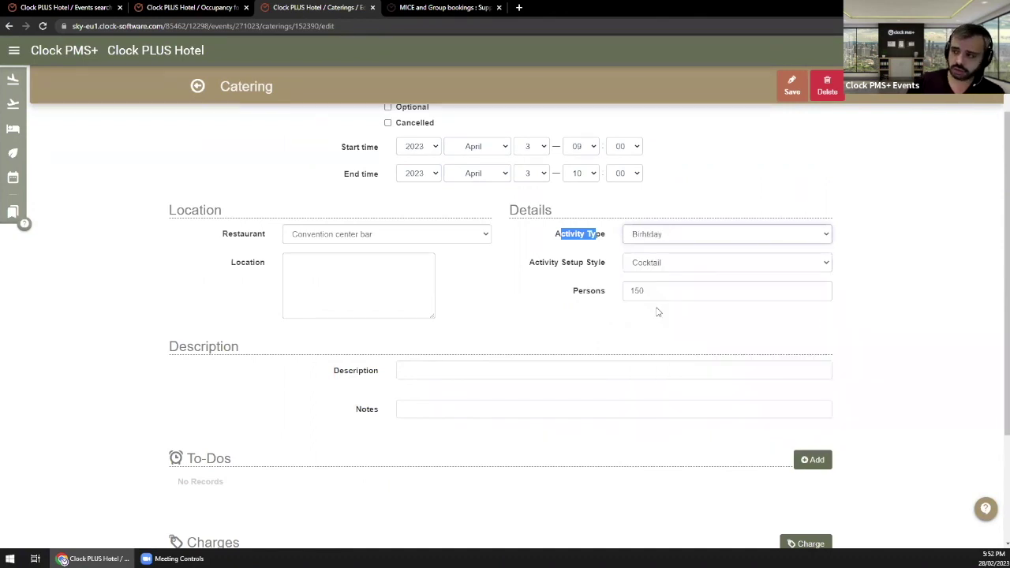
pyautogui.click(648, 232)
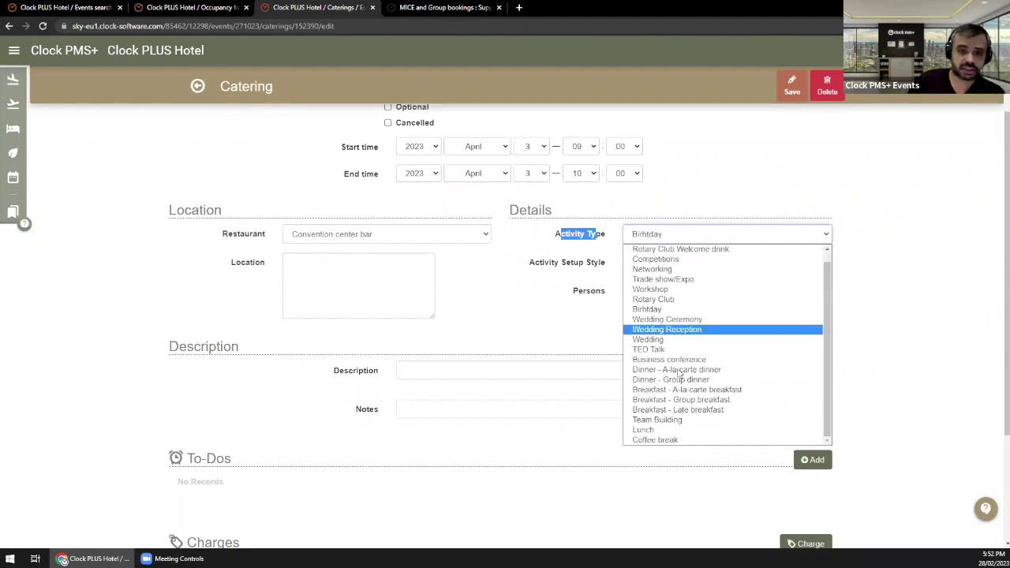
pyautogui.click(668, 439)
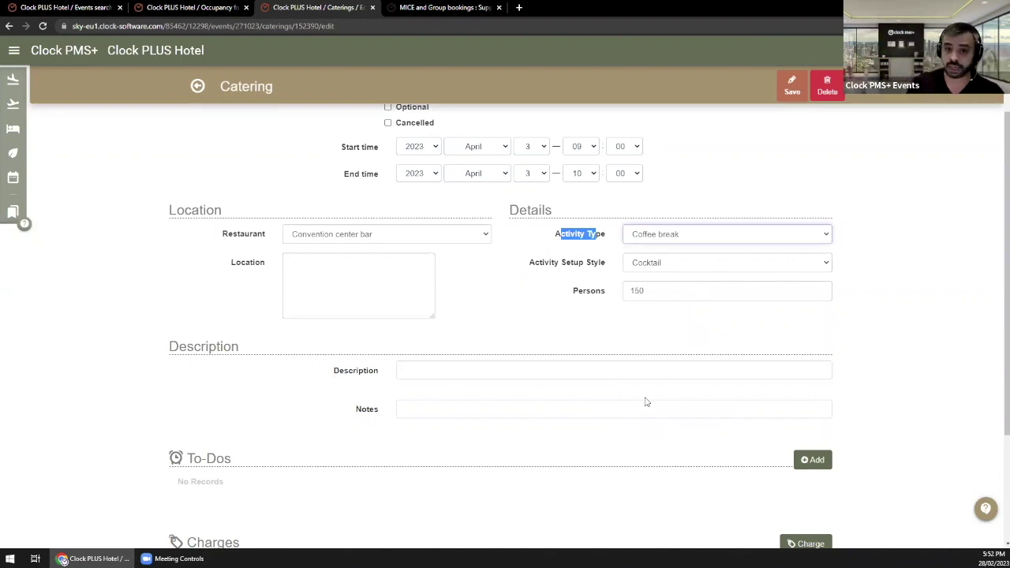
# Step: Confirm the setup style stays Cocktail and put the cursor in the Description field
pyautogui.click(543, 238)
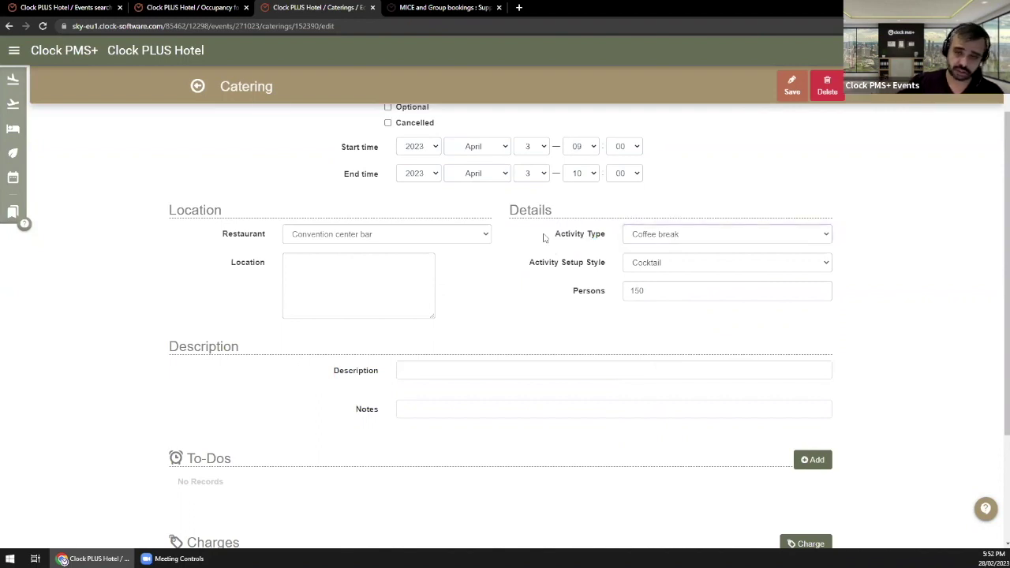
pyautogui.click(668, 268)
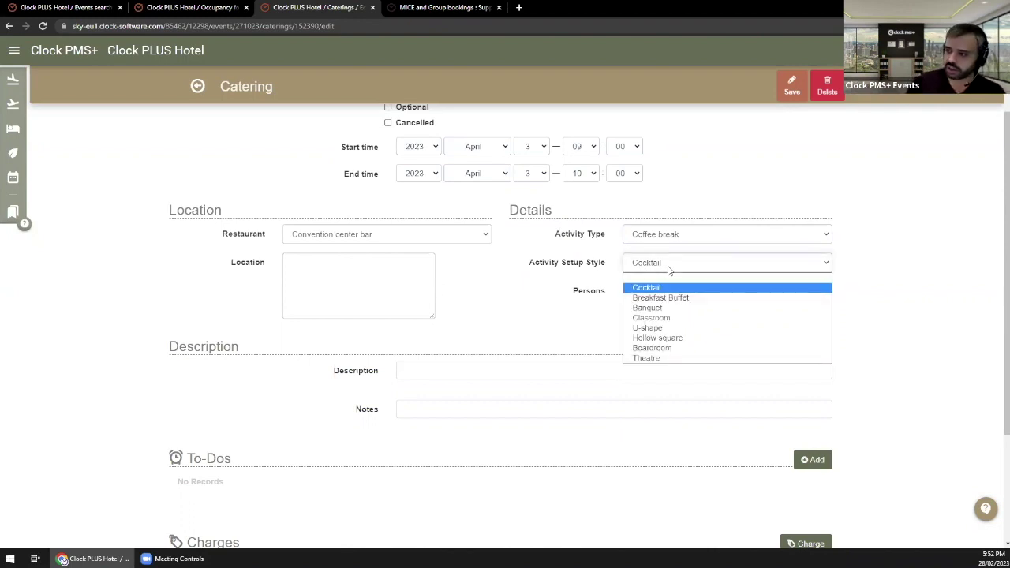
pyautogui.click(514, 303)
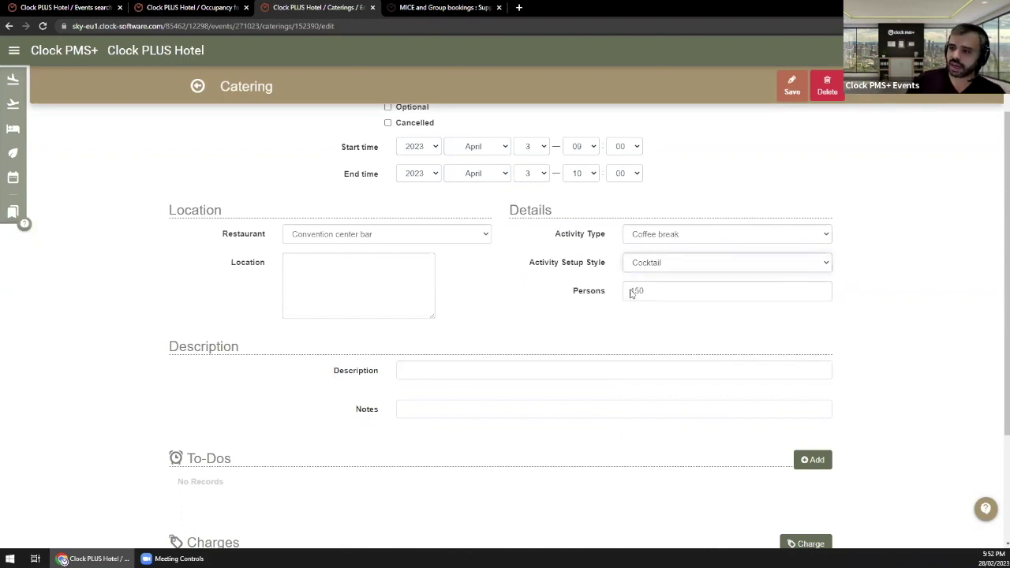
pyautogui.click(479, 375)
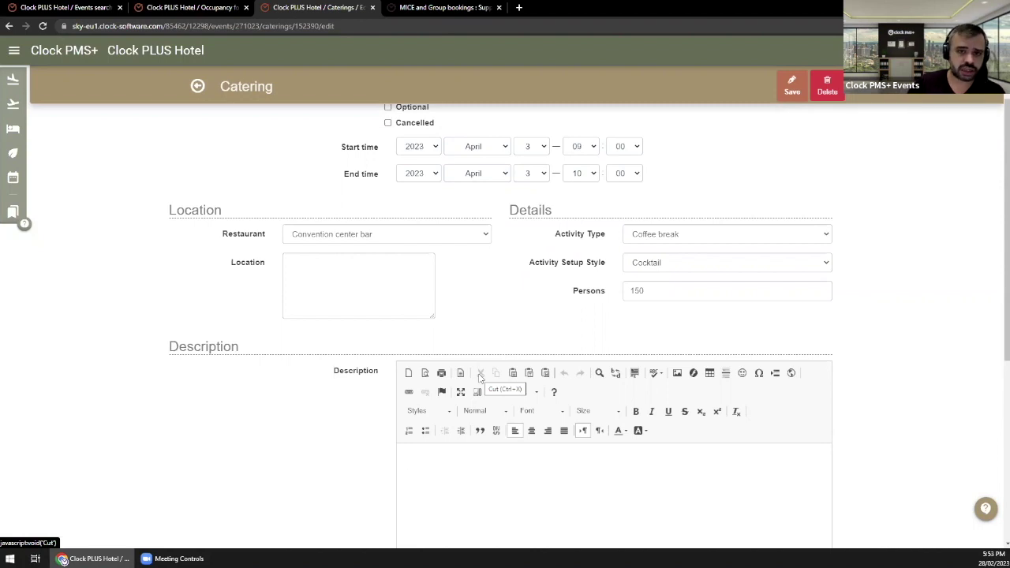
# Step: Keep Convention center bar as the coffee break's restaurant, leave Location empty, and show the main navigation
pyautogui.scroll(-2, 440, 428)
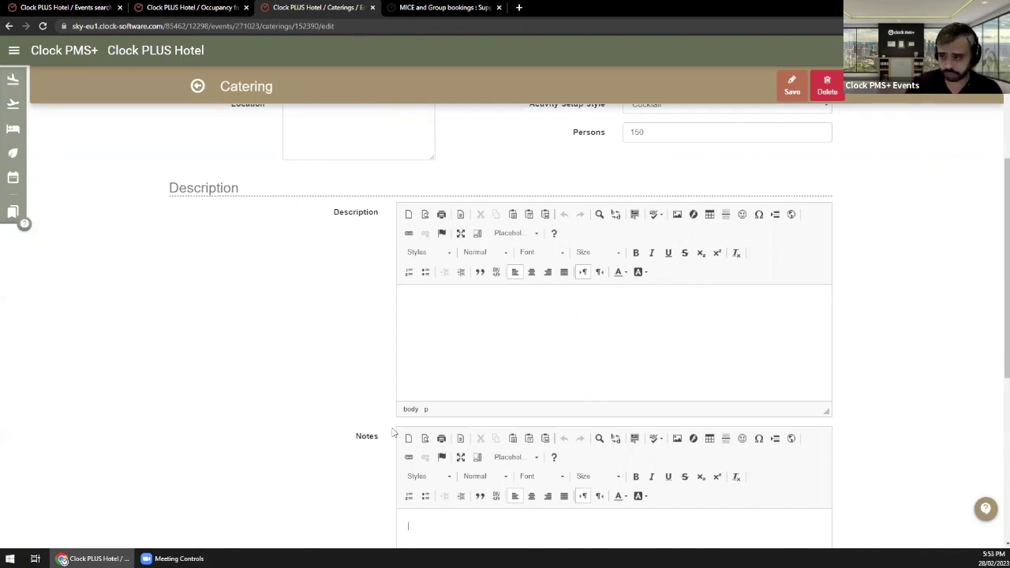
pyautogui.scroll(3, 543, 323)
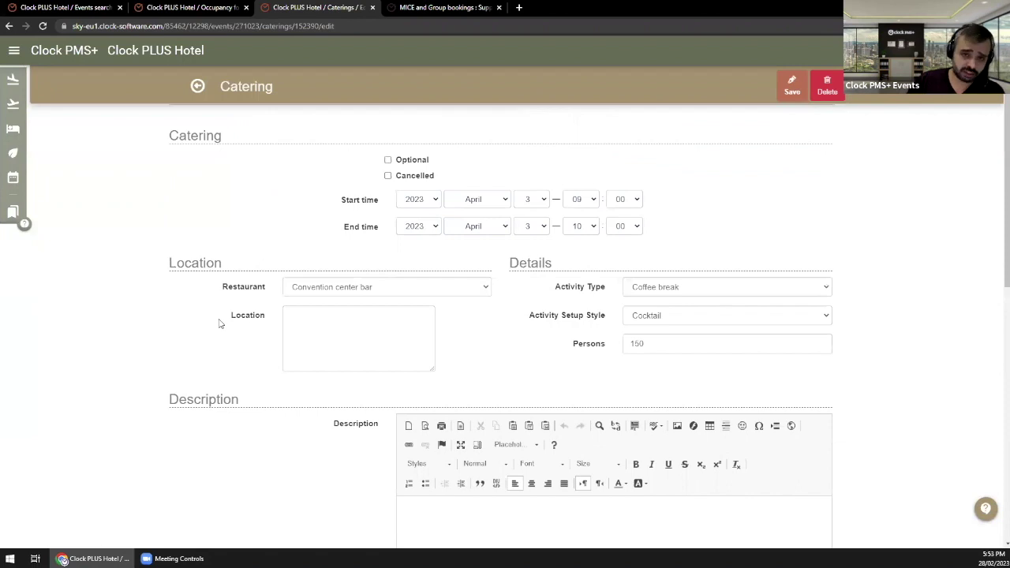
pyautogui.moveTo(163, 267); pyautogui.dragTo(260, 265)
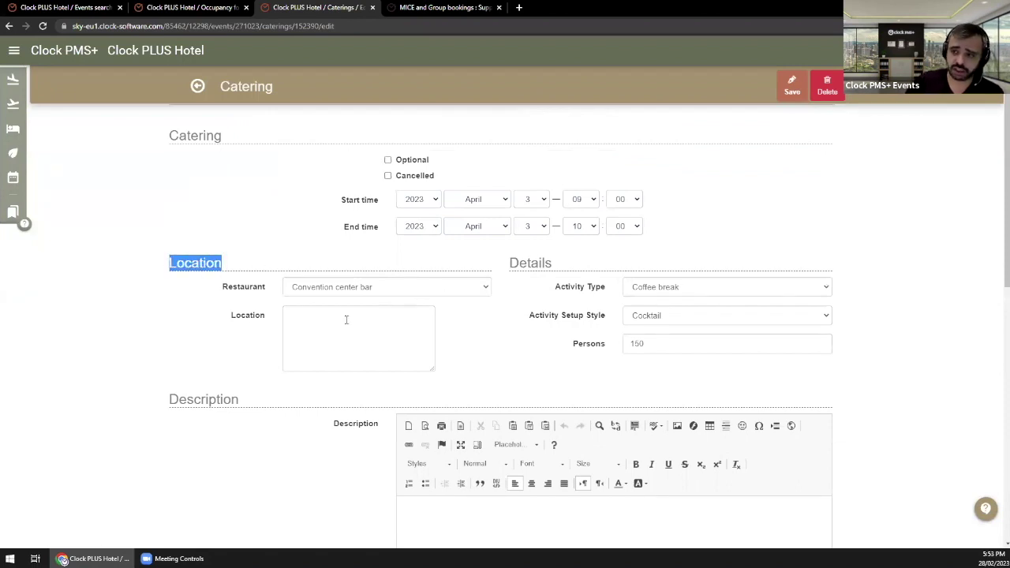
pyautogui.click(393, 287)
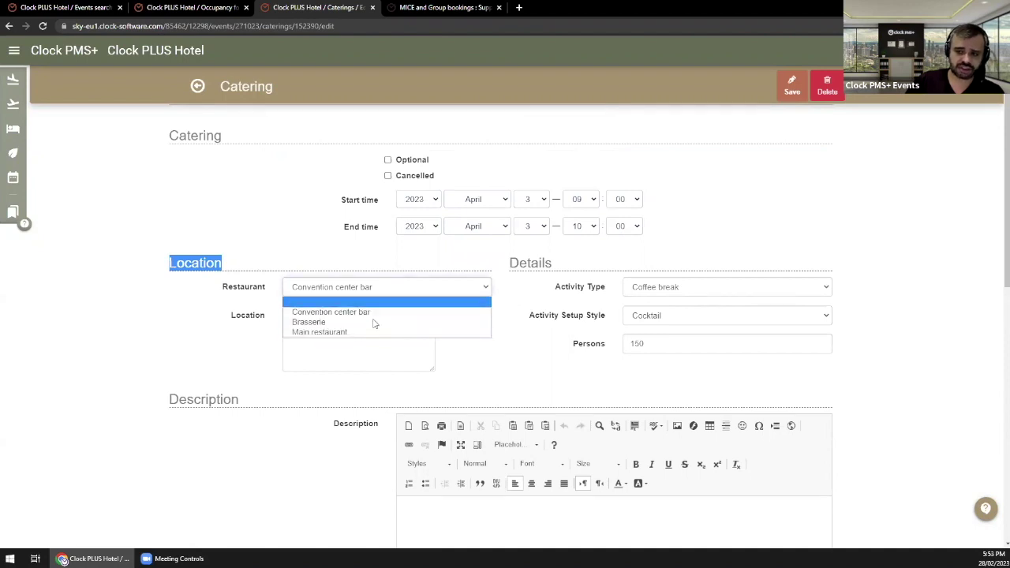
pyautogui.click(146, 80)
pyautogui.click(312, 322)
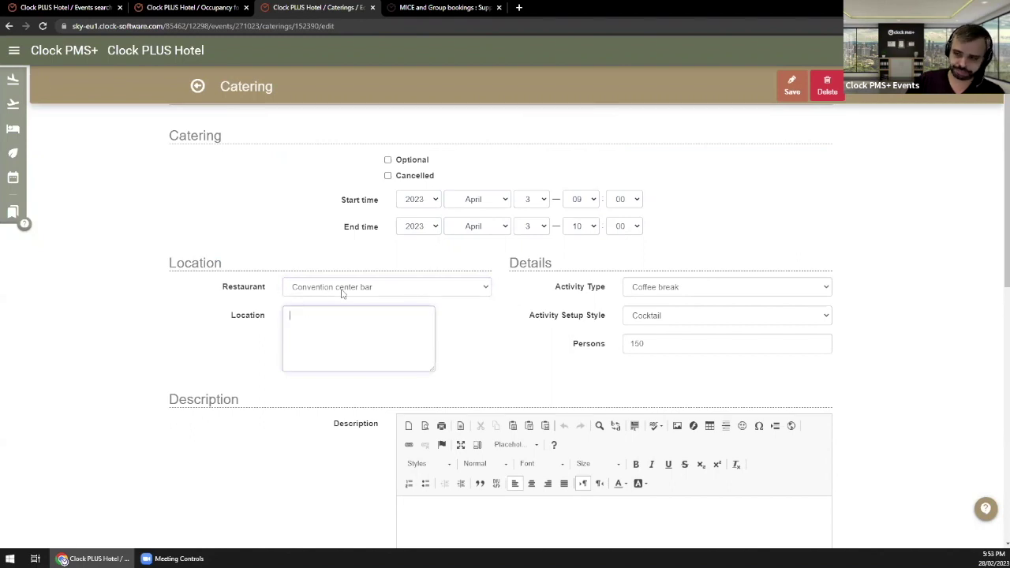
pyautogui.click(15, 51)
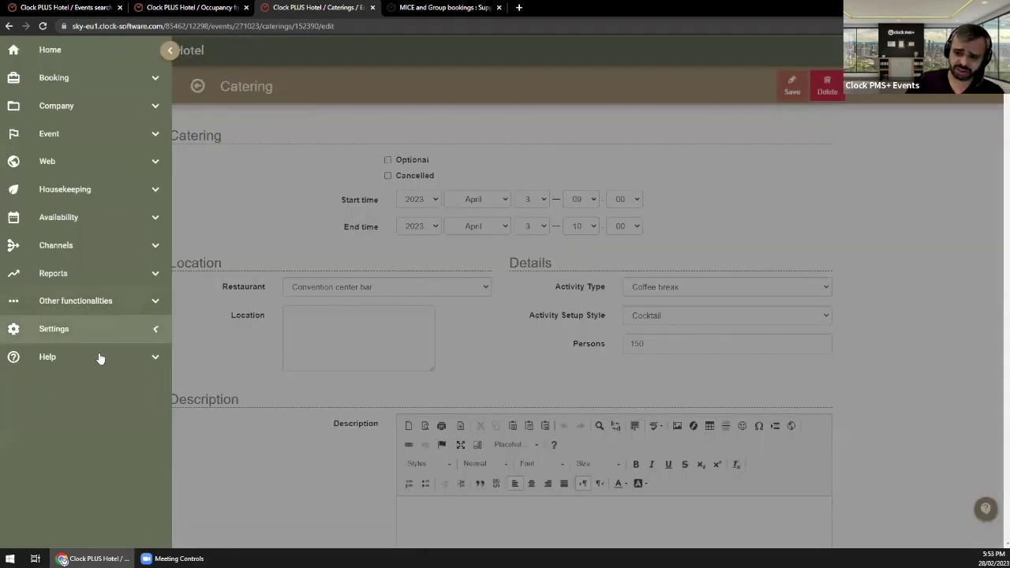
# Step: Open All Settings, then Meal, then Restaurant to view the hotel's restaurant list
pyautogui.click(88, 329)
pyautogui.click(95, 357)
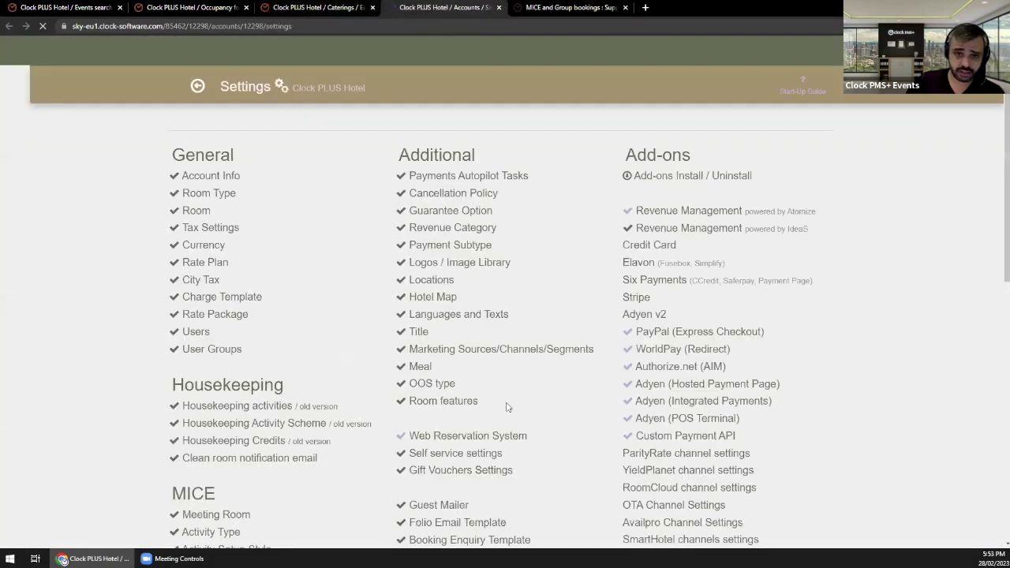
pyautogui.click(419, 367)
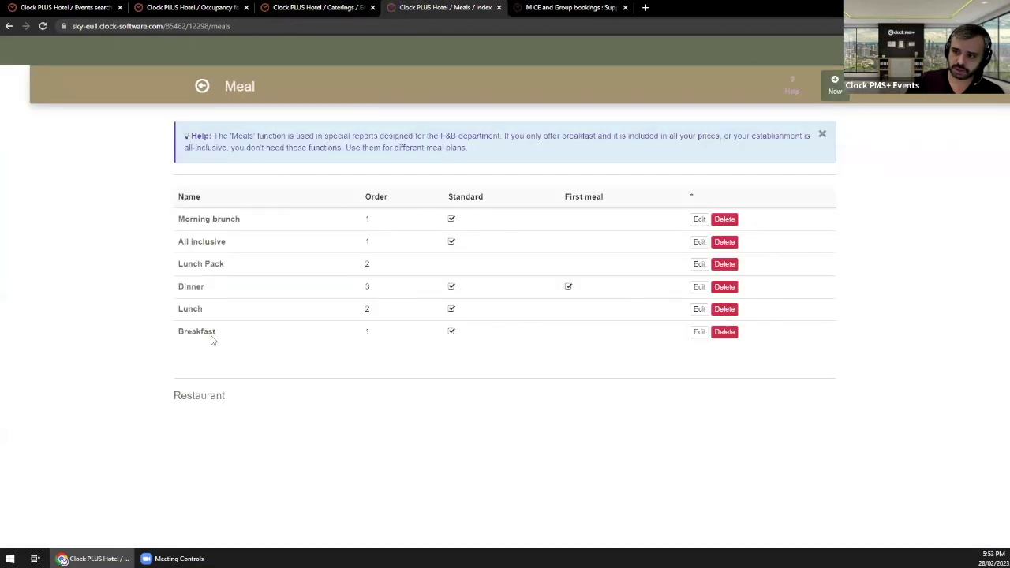
pyautogui.click(194, 397)
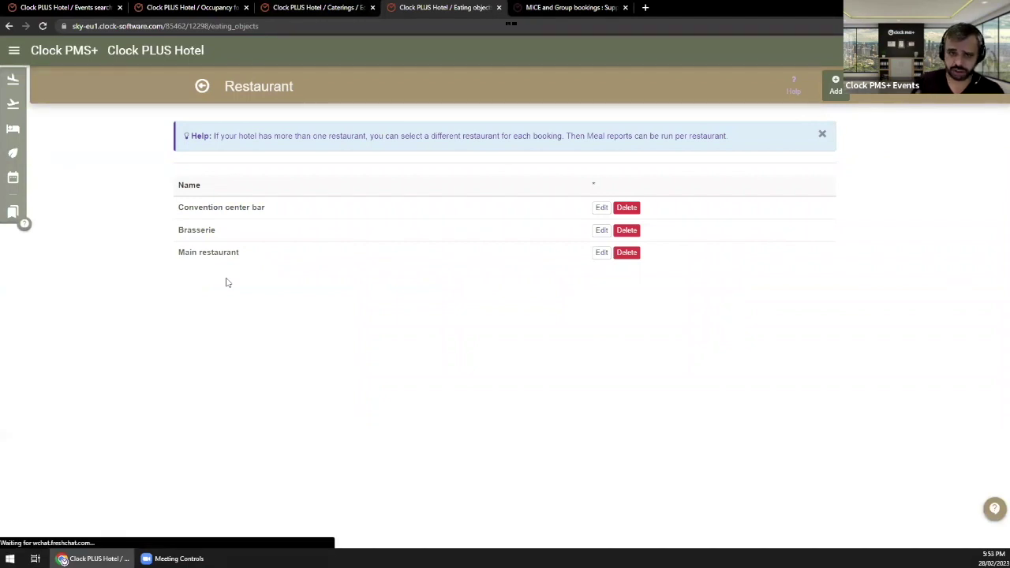
# Step: Go back to meal settings and return to the coffee break catering edit form
pyautogui.click(203, 88)
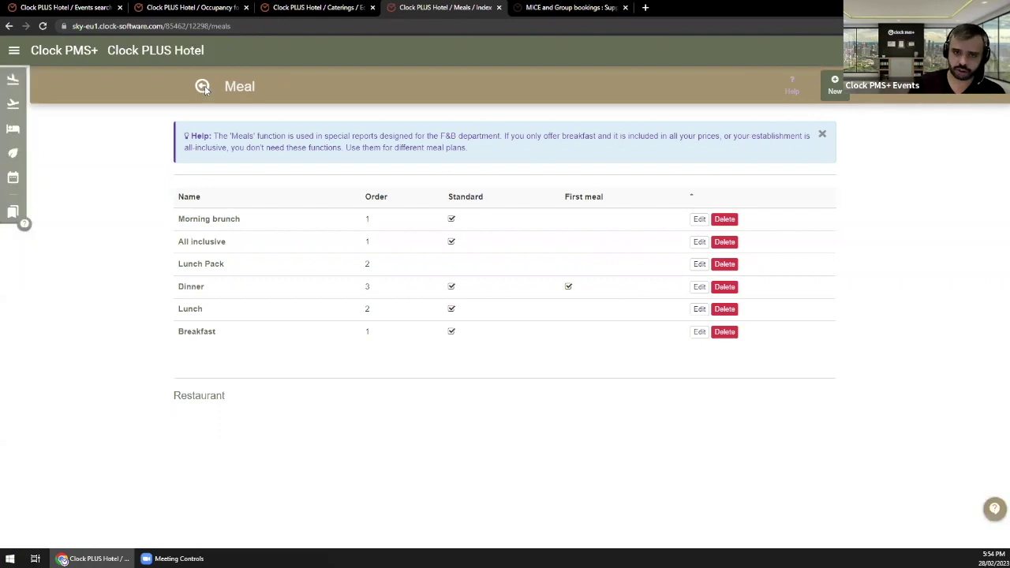
pyautogui.click(233, 7)
pyautogui.click(287, 11)
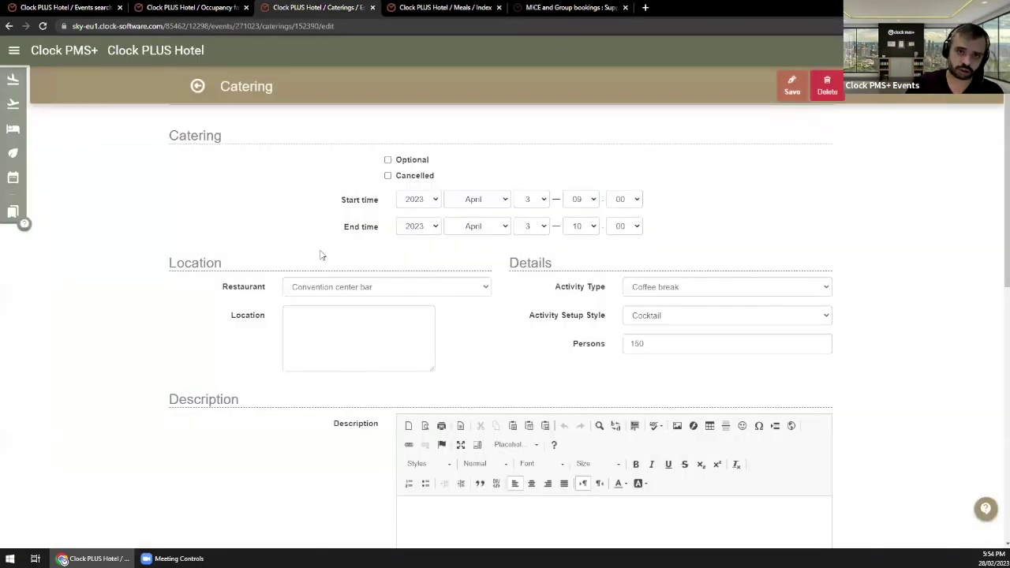
# Step: Save the coffee break with restaurant Convention center bar and an empty Location, then return to the Conference event
pyautogui.click(387, 288)
pyautogui.click(387, 313)
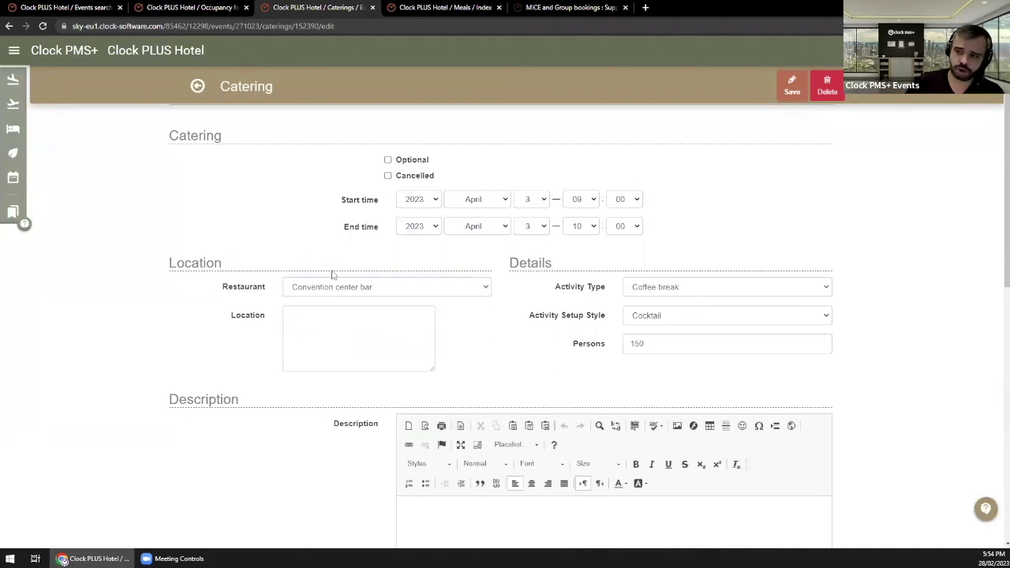
pyautogui.click(342, 335)
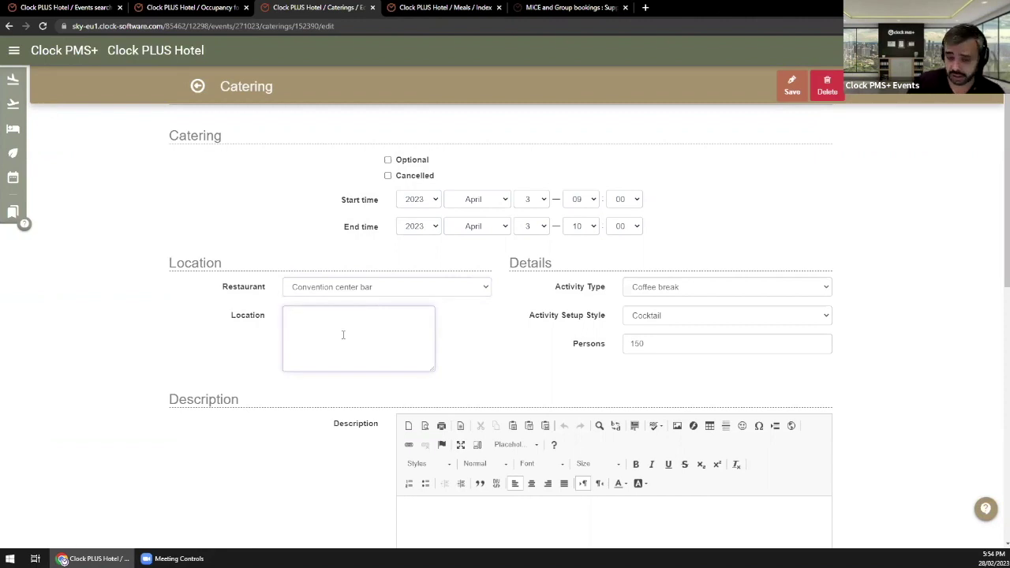
pyautogui.click(749, 213)
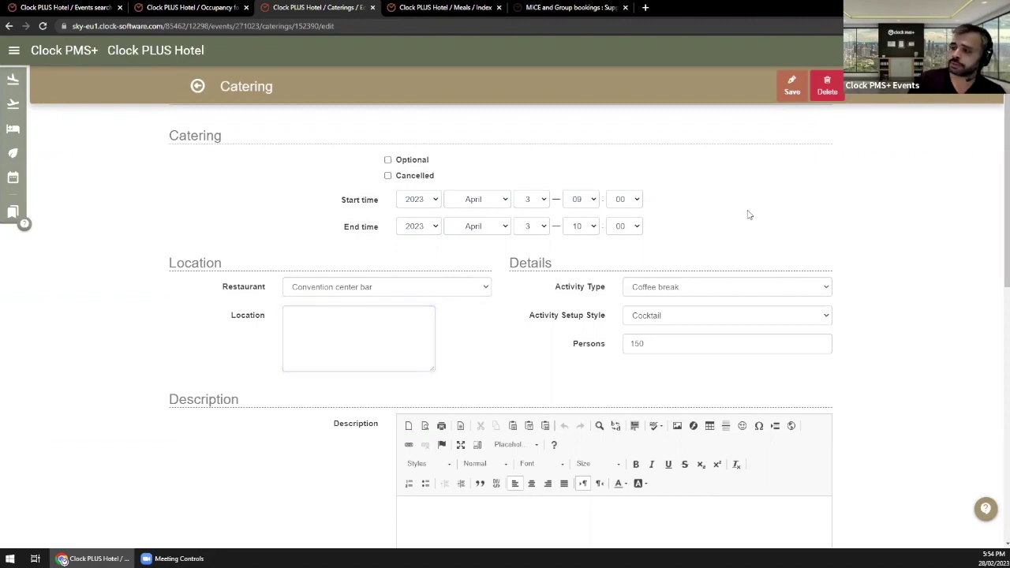
pyautogui.click(792, 85)
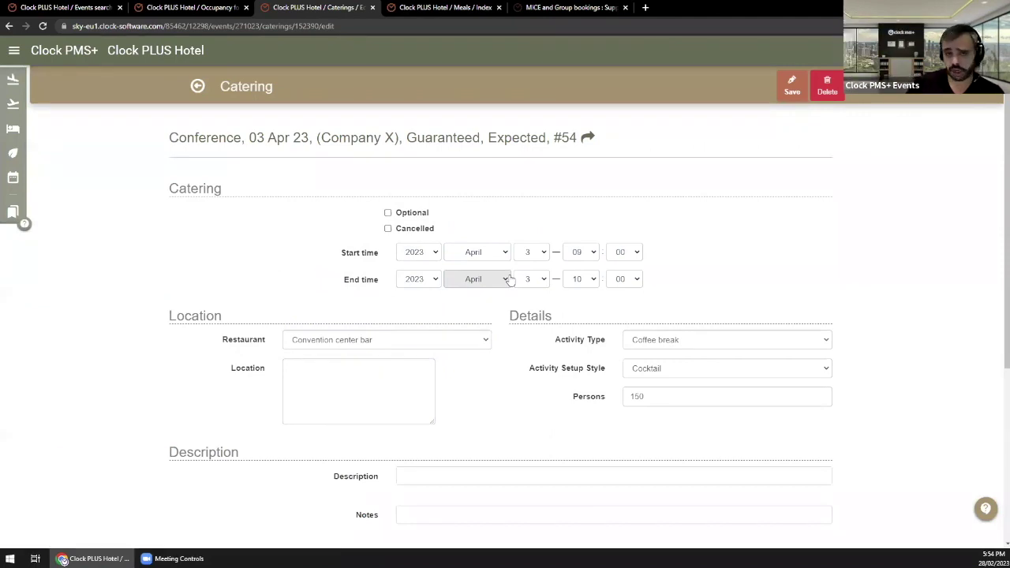
pyautogui.click(197, 85)
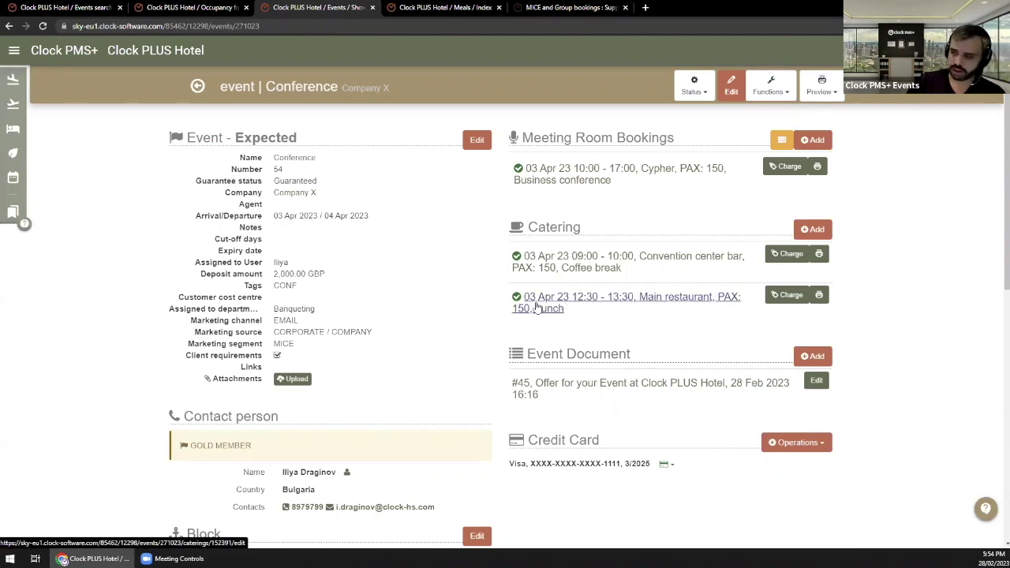
# Step: Open the Charge page for the Cypher meeting room booking on the Conference event
pyautogui.scroll(-1, 646, 330)
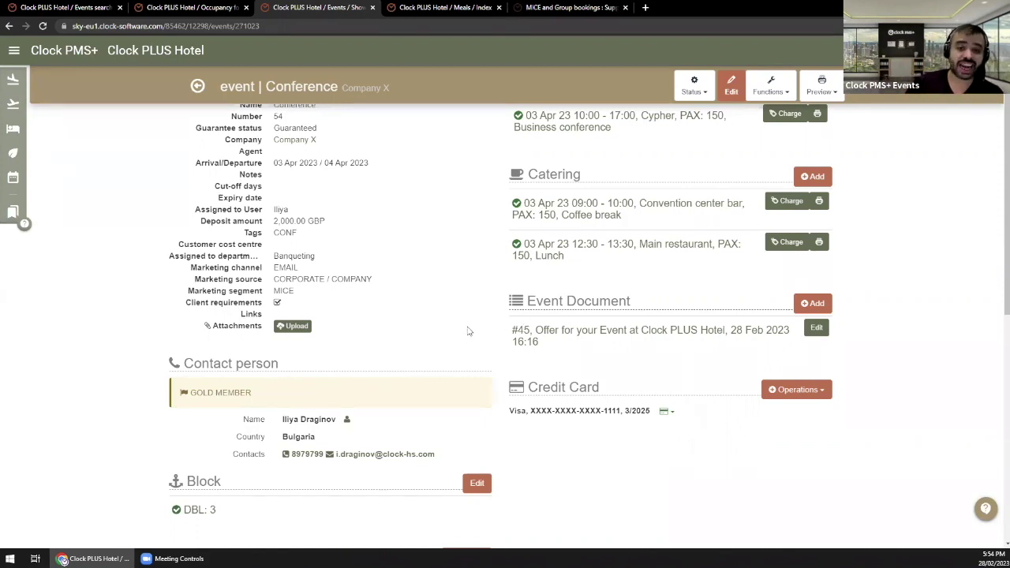
pyautogui.scroll(1, 466, 331)
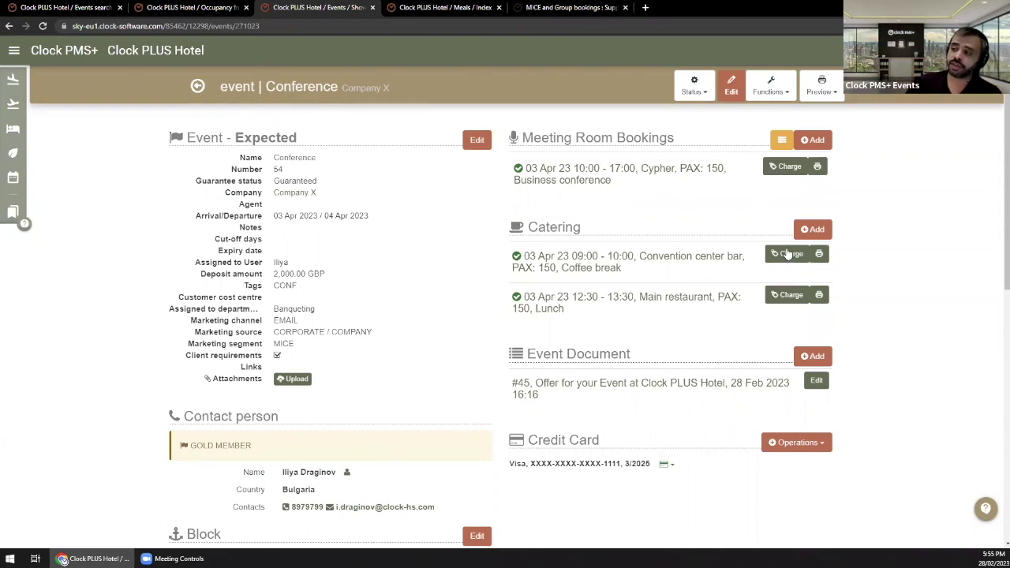
pyautogui.click(786, 170)
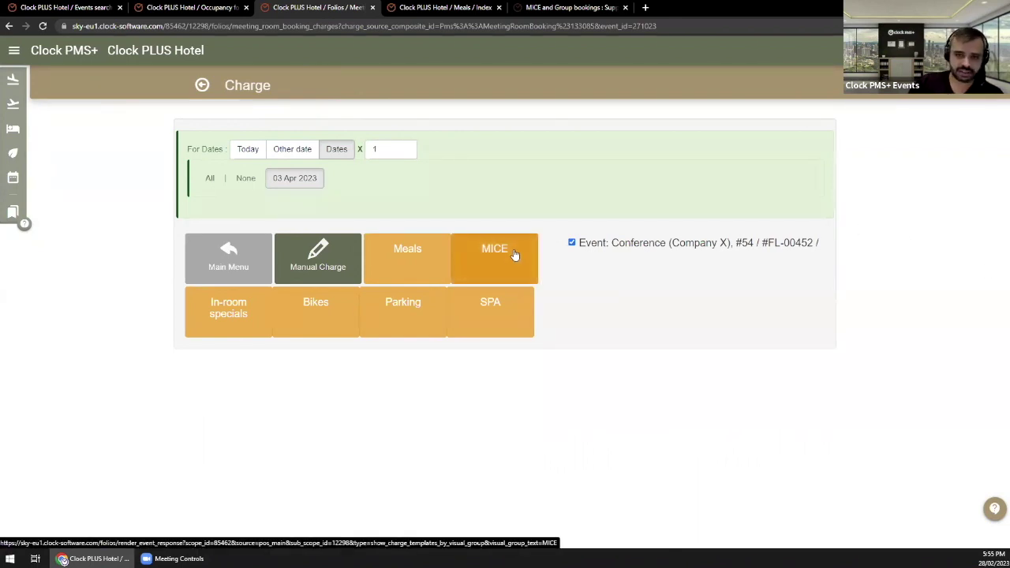
pyautogui.click(514, 255)
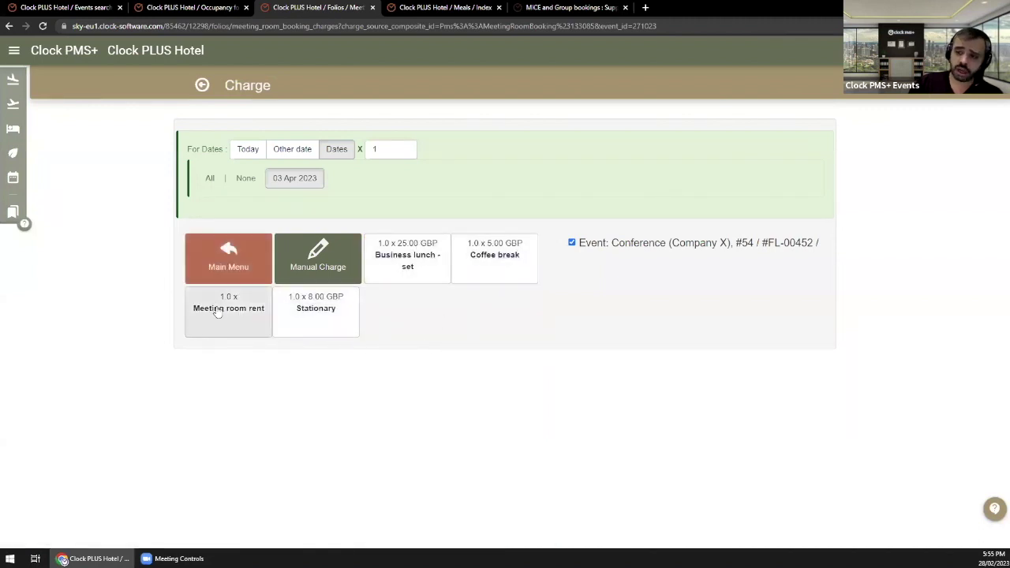
pyautogui.click(231, 315)
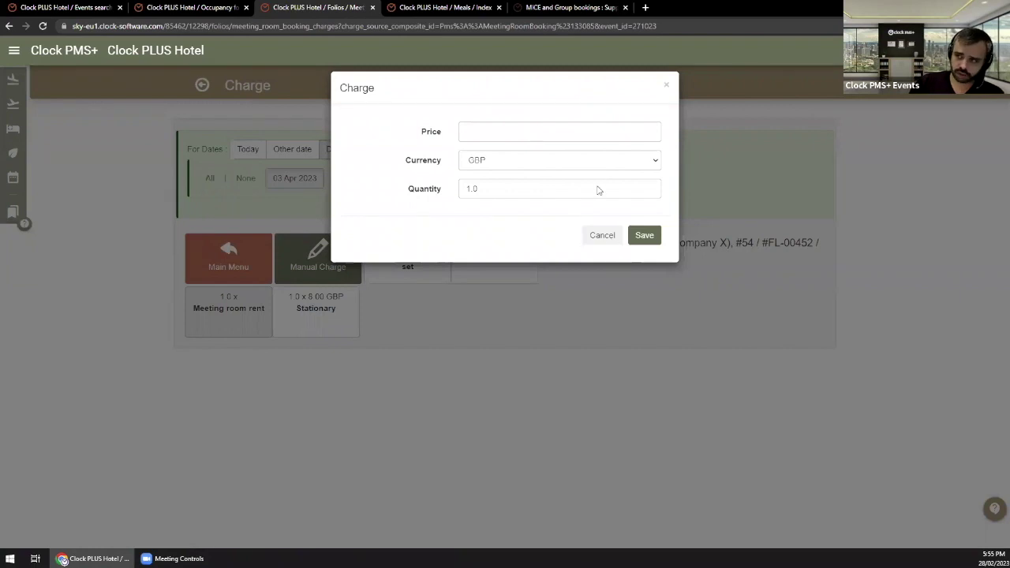
pyautogui.click(600, 238)
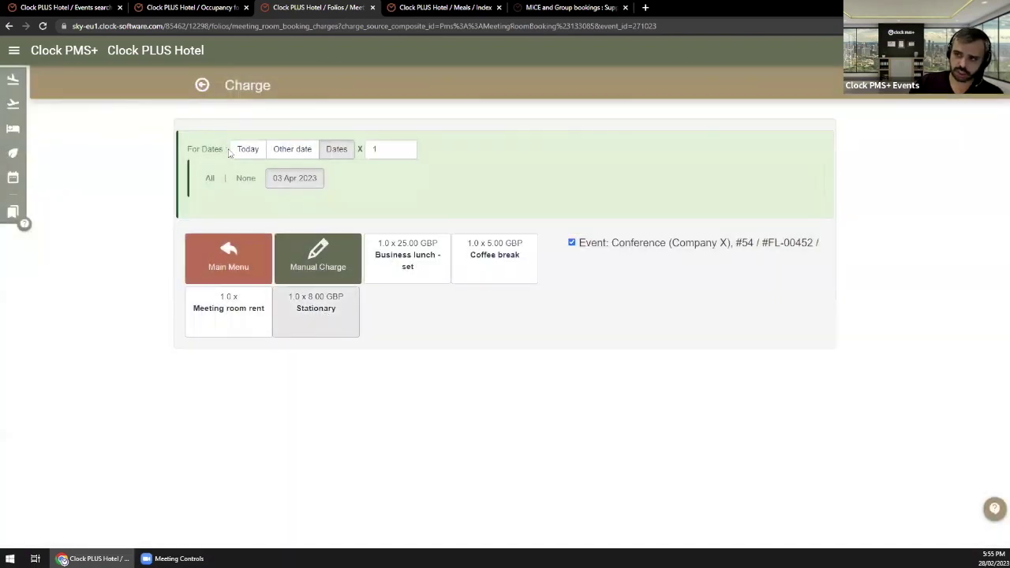
pyautogui.click(204, 87)
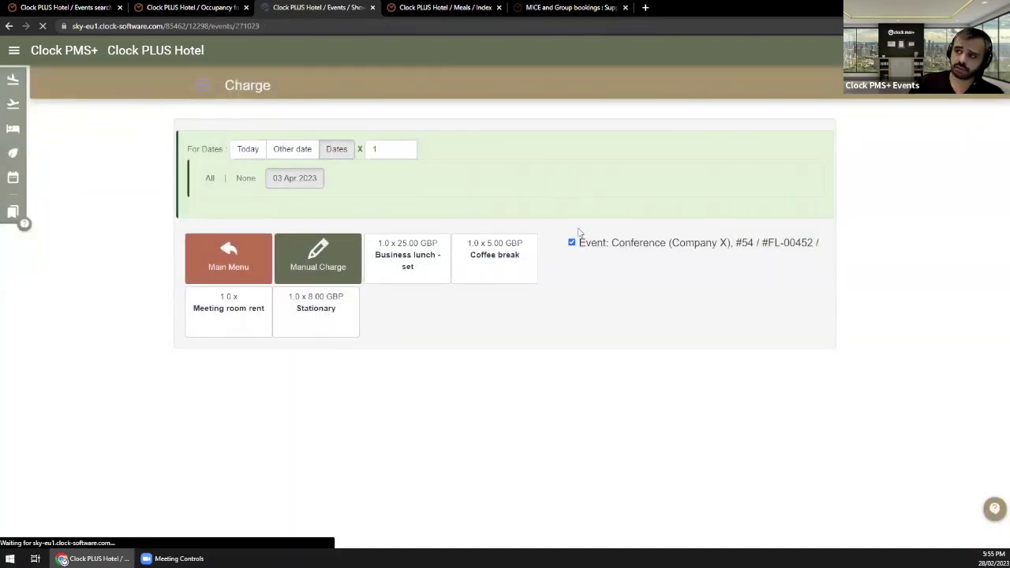
pyautogui.scroll(-1, 710, 222)
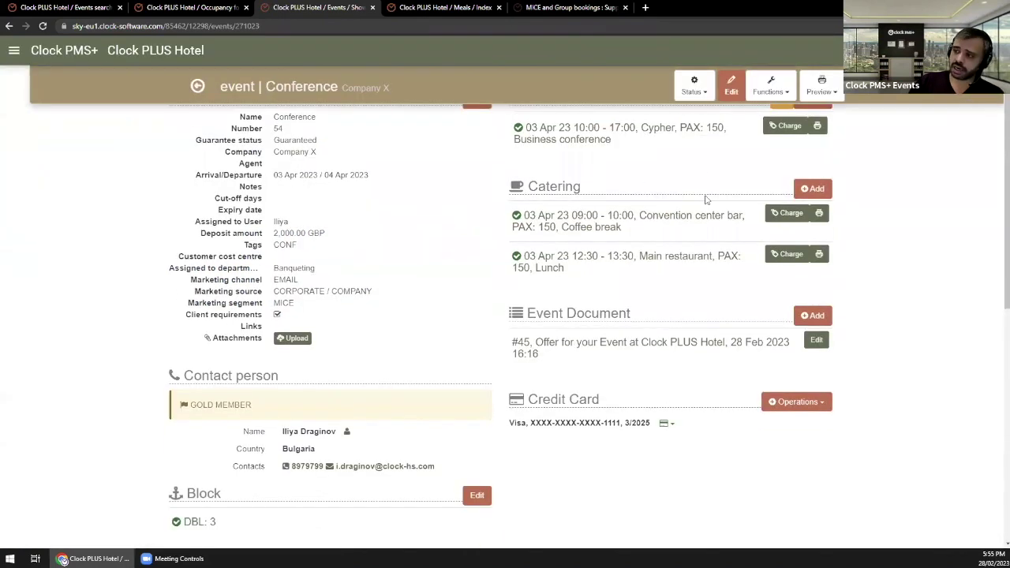
pyautogui.scroll(1, 768, 182)
pyautogui.scroll(1, 767, 182)
pyautogui.click(763, 171)
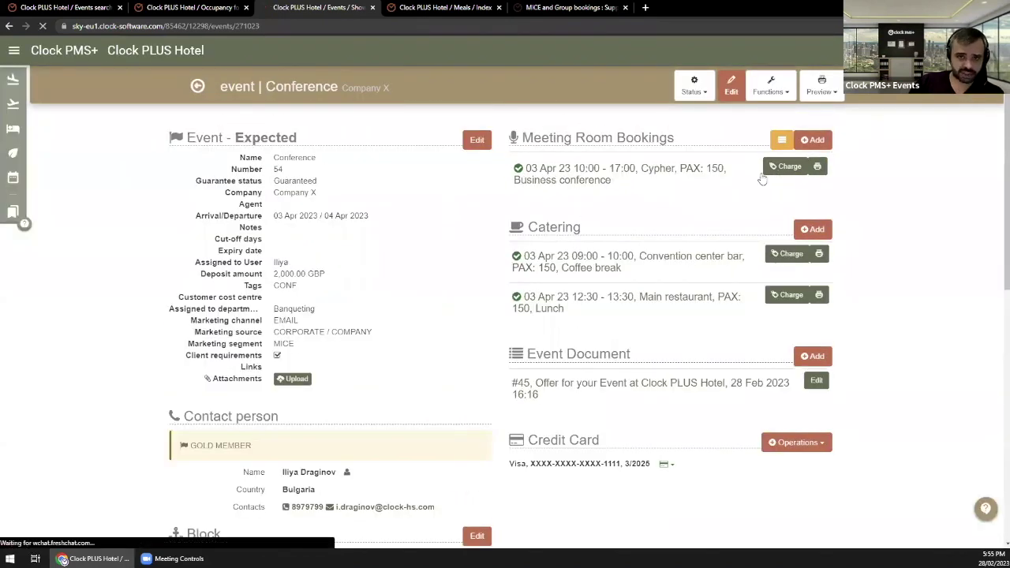
pyautogui.click(773, 168)
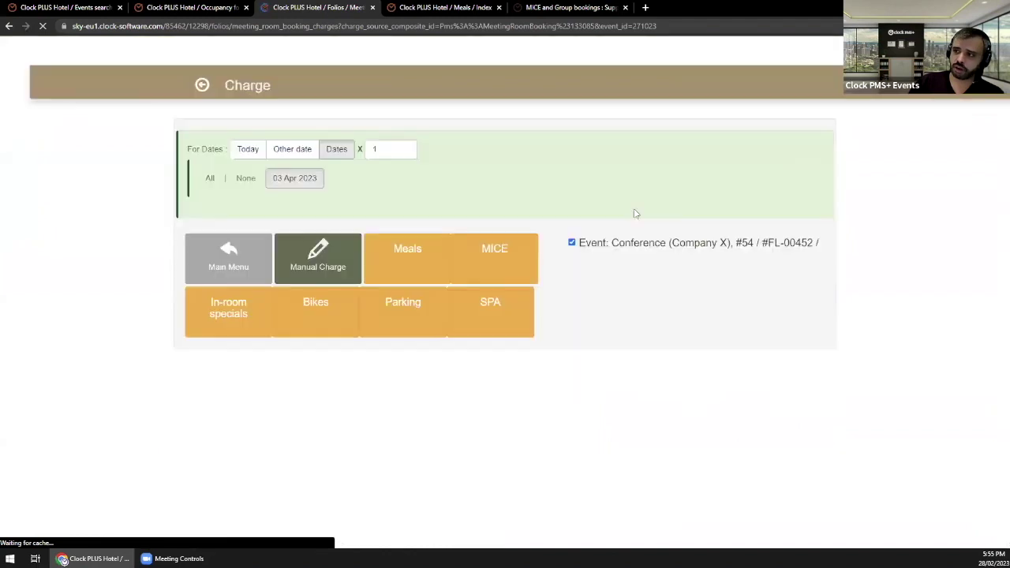
# Step: Post the MICE item Stationary at quantity 150 to the Conference event folio
pyautogui.click(499, 259)
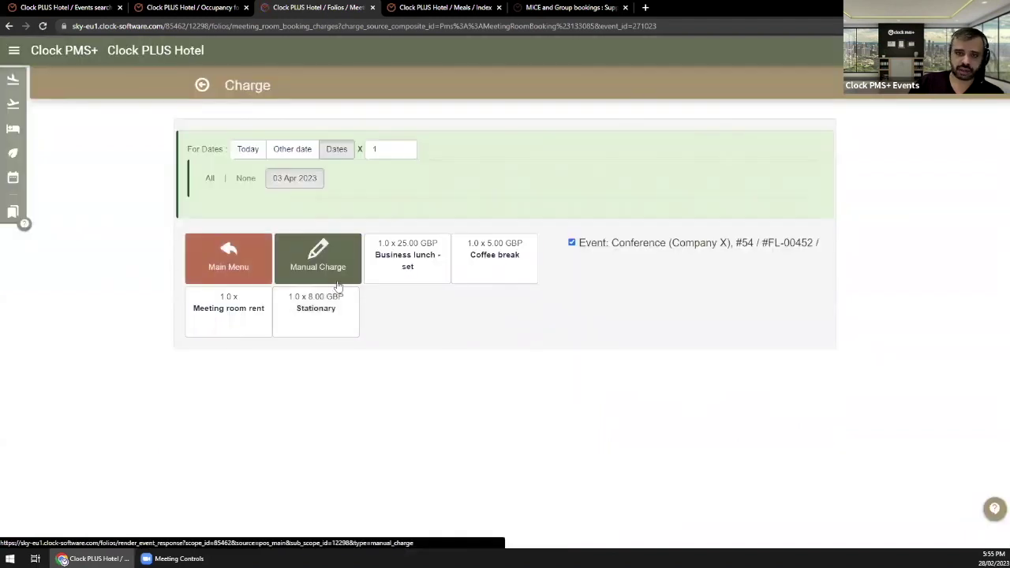
pyautogui.click(385, 149)
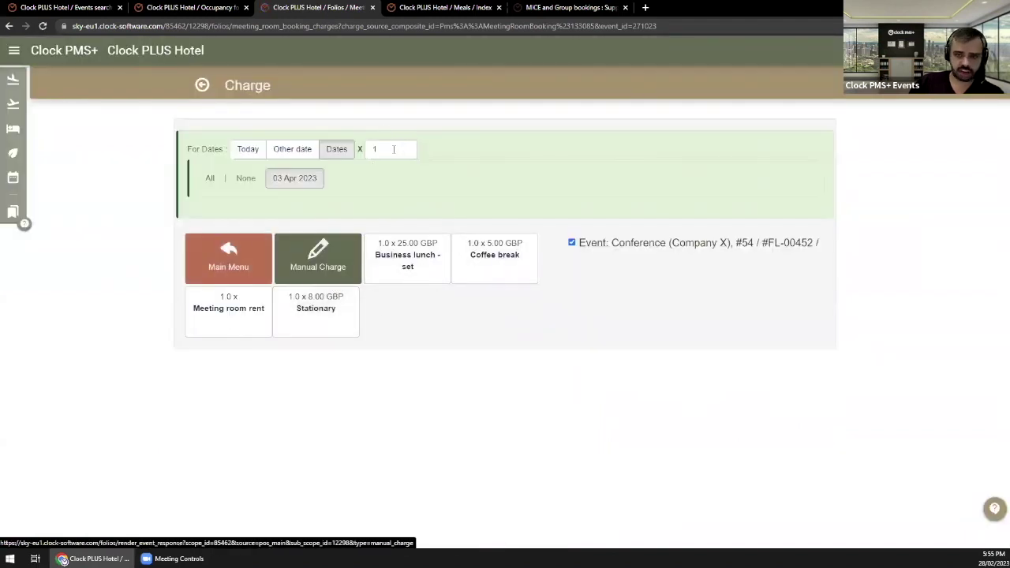
pyautogui.write('150')
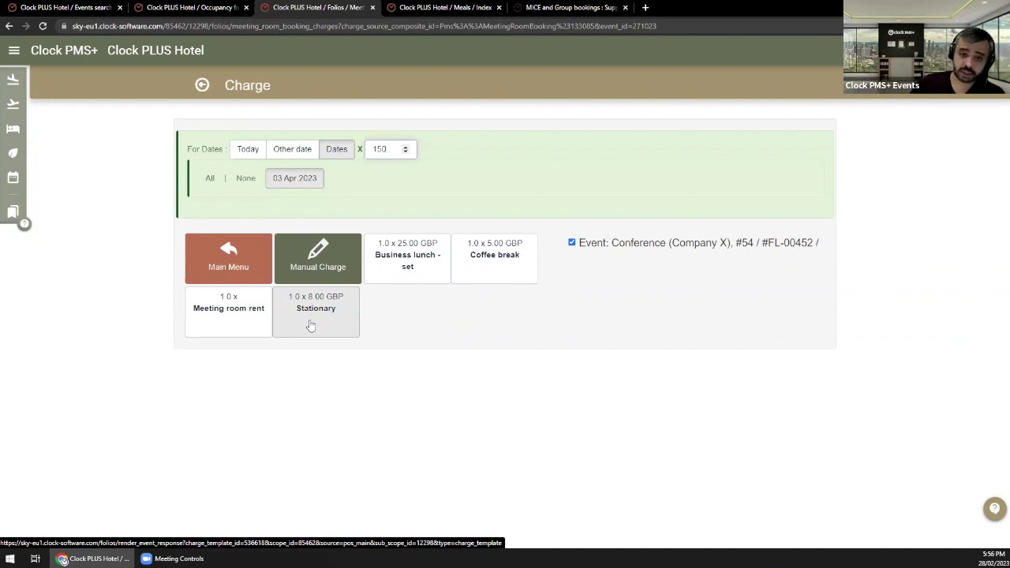
pyautogui.click(312, 325)
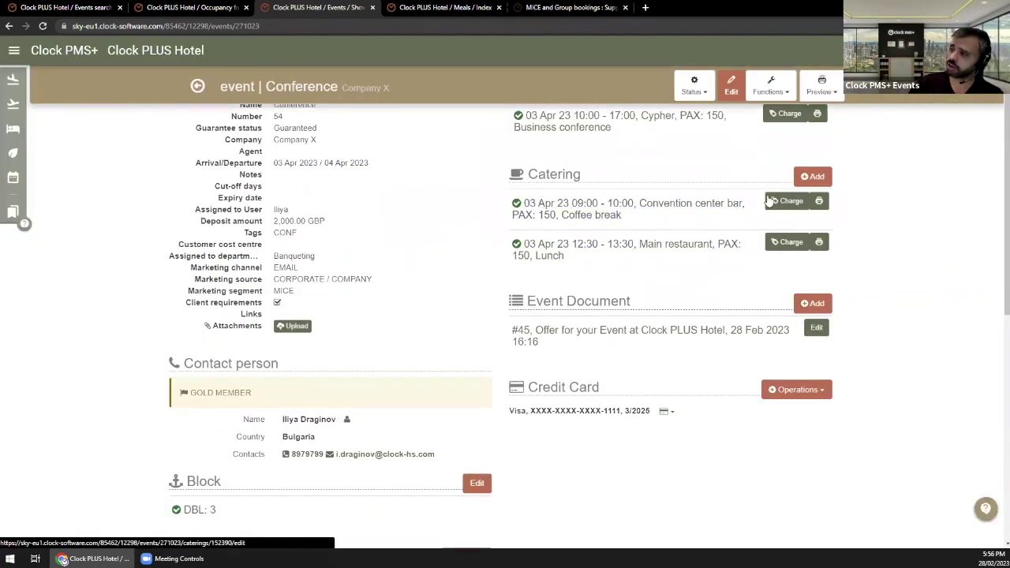
pyautogui.click(793, 203)
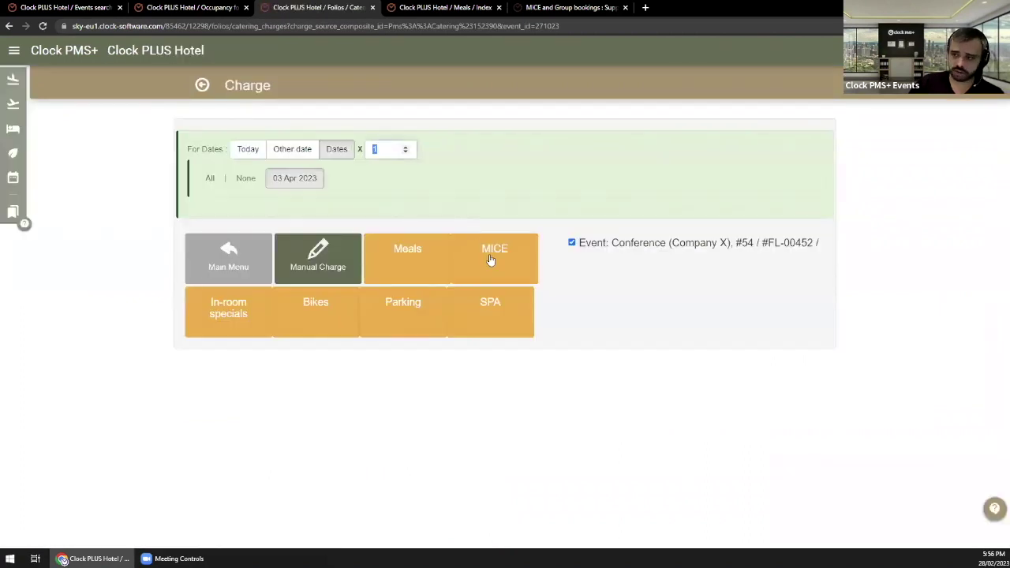
pyautogui.click(491, 261)
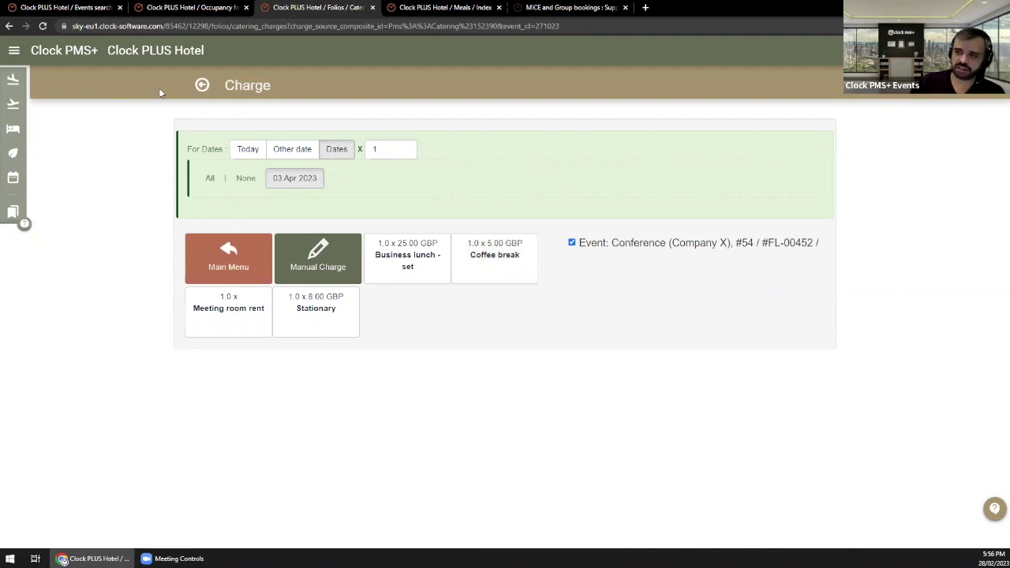
pyautogui.click(203, 84)
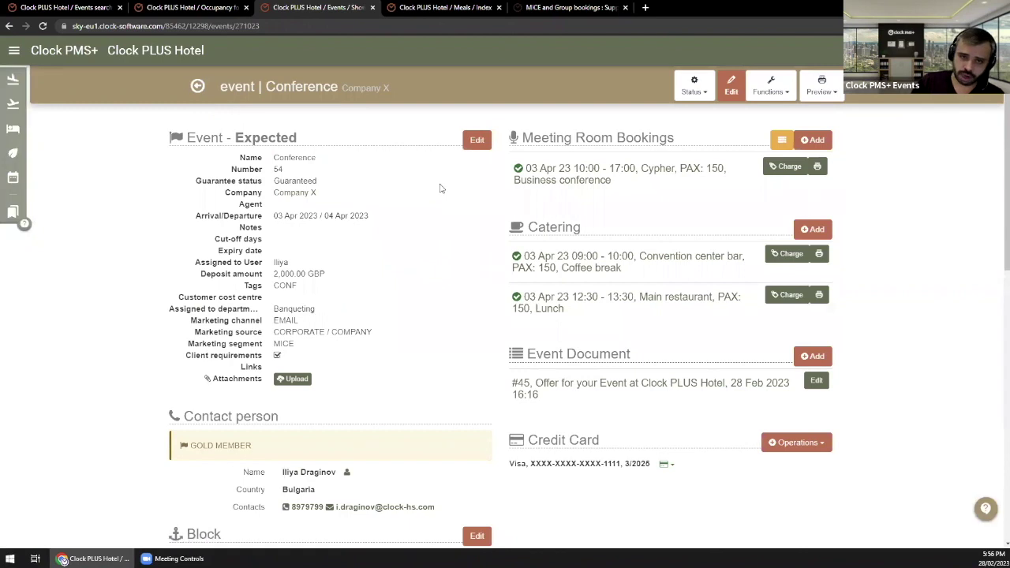
# Step: Scroll down to the event's Folios section and open folio FL-00452
pyautogui.scroll(-1, 755, 288)
pyautogui.scroll(-3, 756, 288)
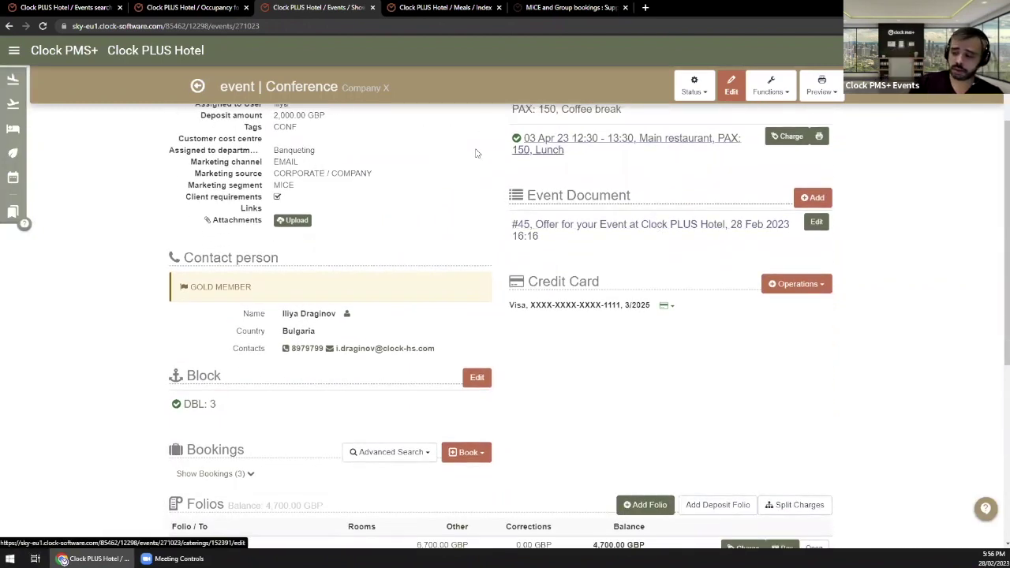
pyautogui.scroll(-4, 327, 304)
pyautogui.moveTo(288, 392); pyautogui.dragTo(205, 367)
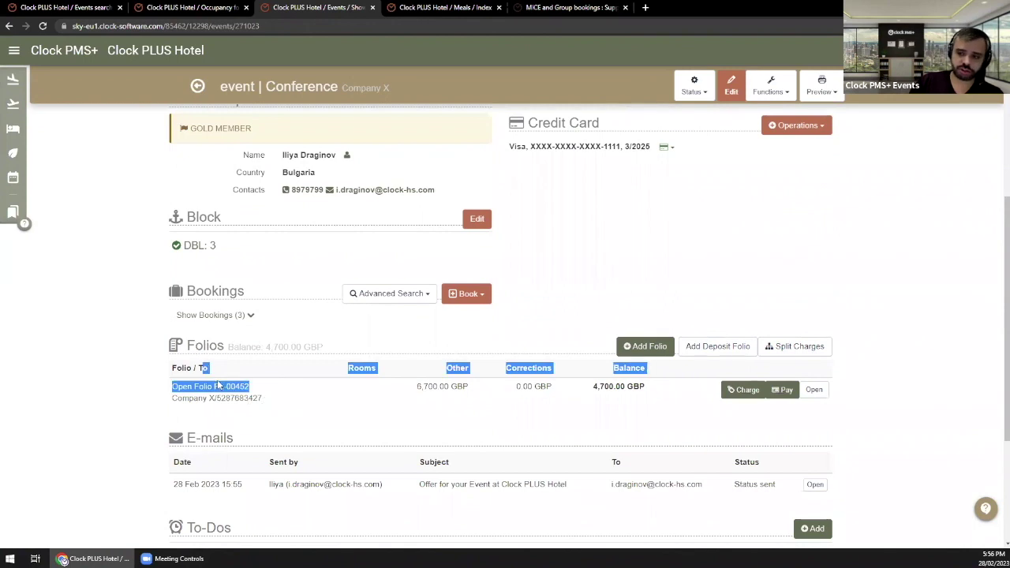
pyautogui.click(228, 387)
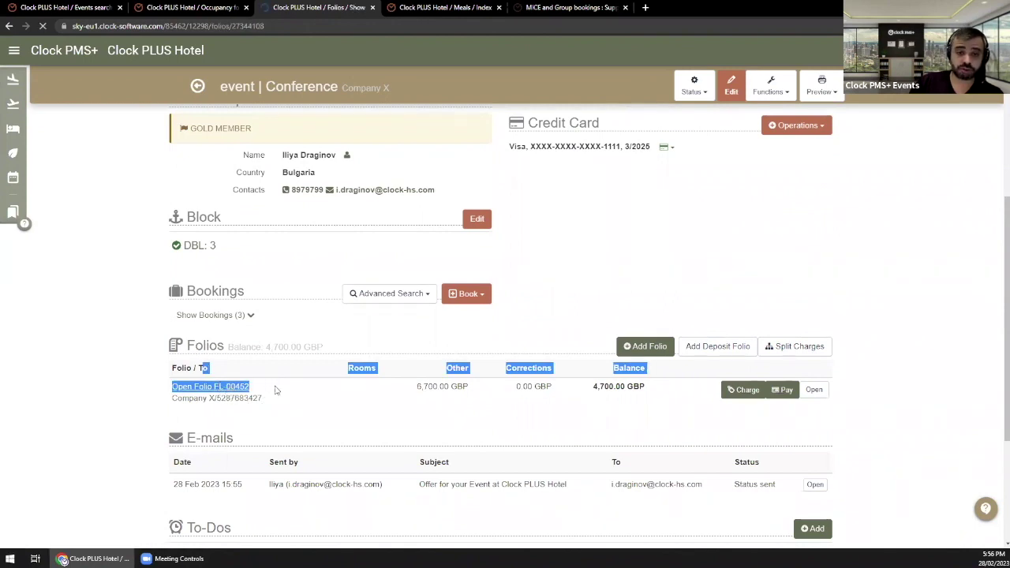
# Step: Review the Coffee break, Stationary and Meeting room rent charges, then open the invoice preview
pyautogui.scroll(-5, 308, 367)
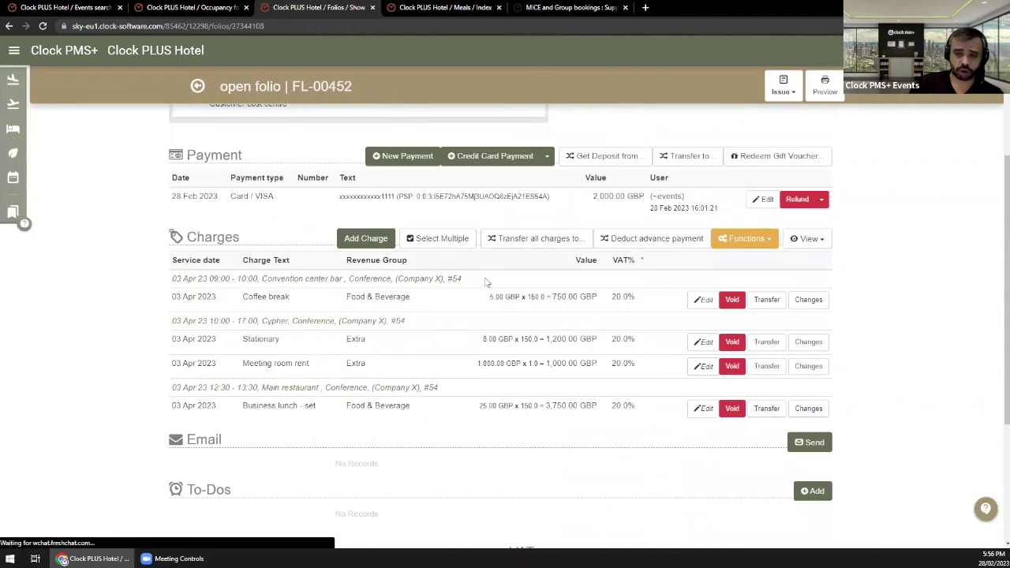
pyautogui.moveTo(487, 282); pyautogui.dragTo(154, 289)
pyautogui.click(153, 293)
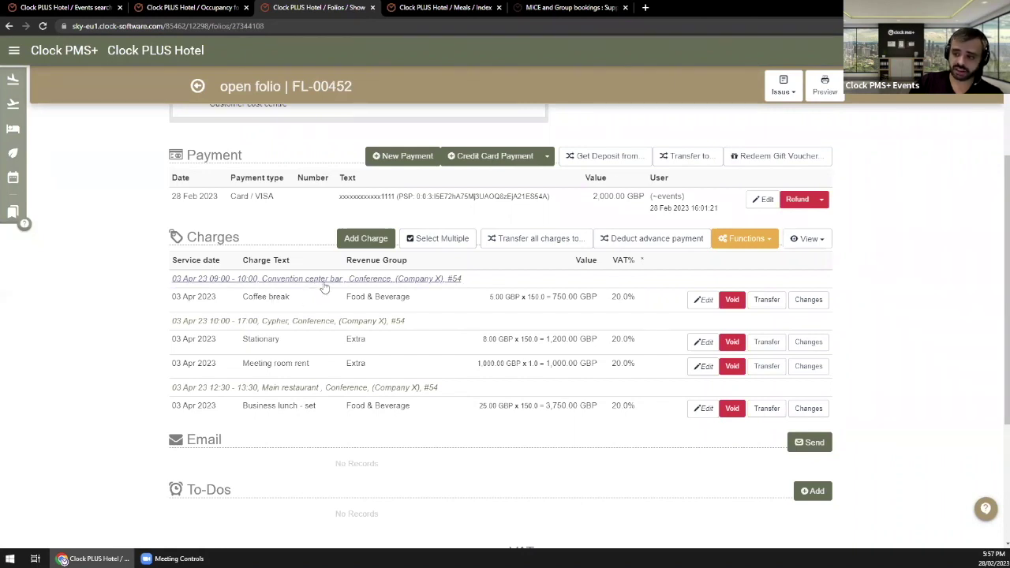
pyautogui.moveTo(247, 305); pyautogui.dragTo(363, 298)
pyautogui.click(336, 309)
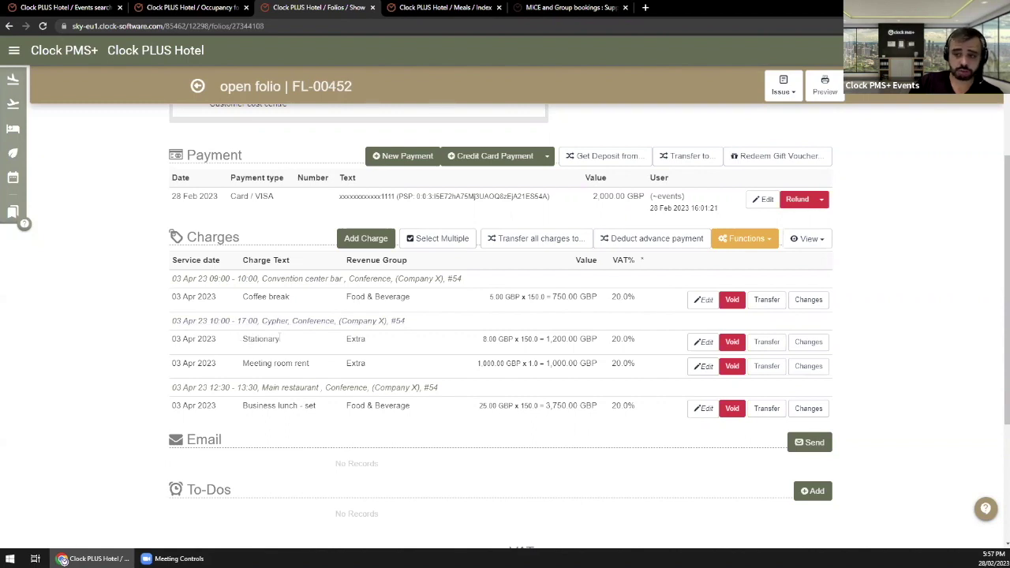
pyautogui.moveTo(280, 338); pyautogui.dragTo(354, 341)
pyautogui.moveTo(244, 363); pyautogui.dragTo(341, 369)
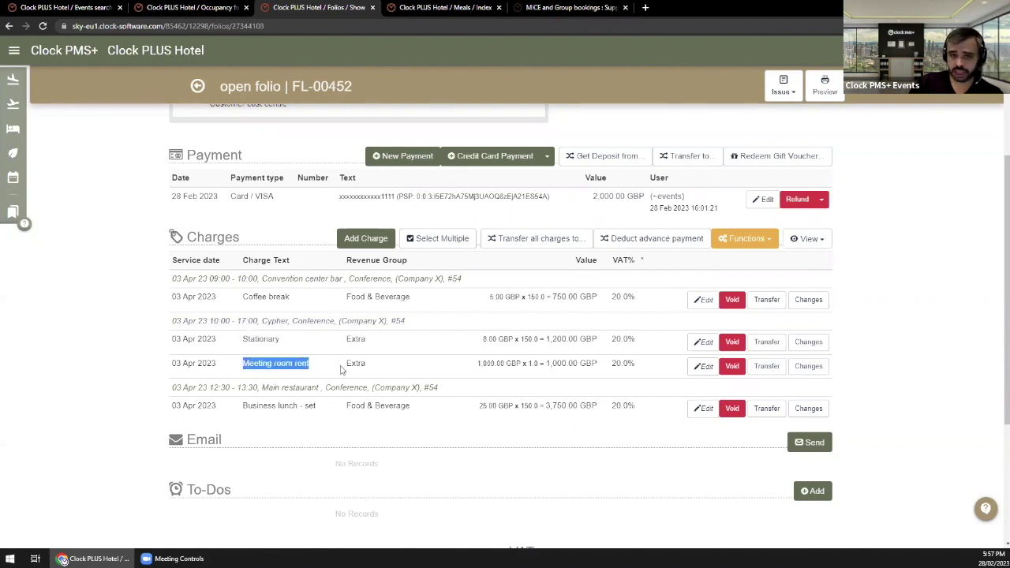
pyautogui.click(191, 364)
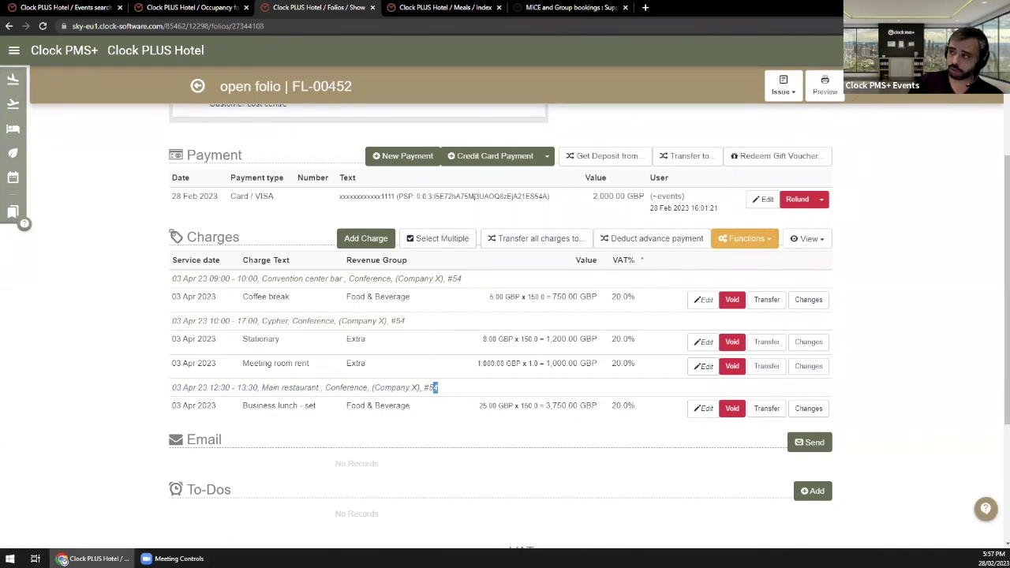
pyautogui.click(825, 85)
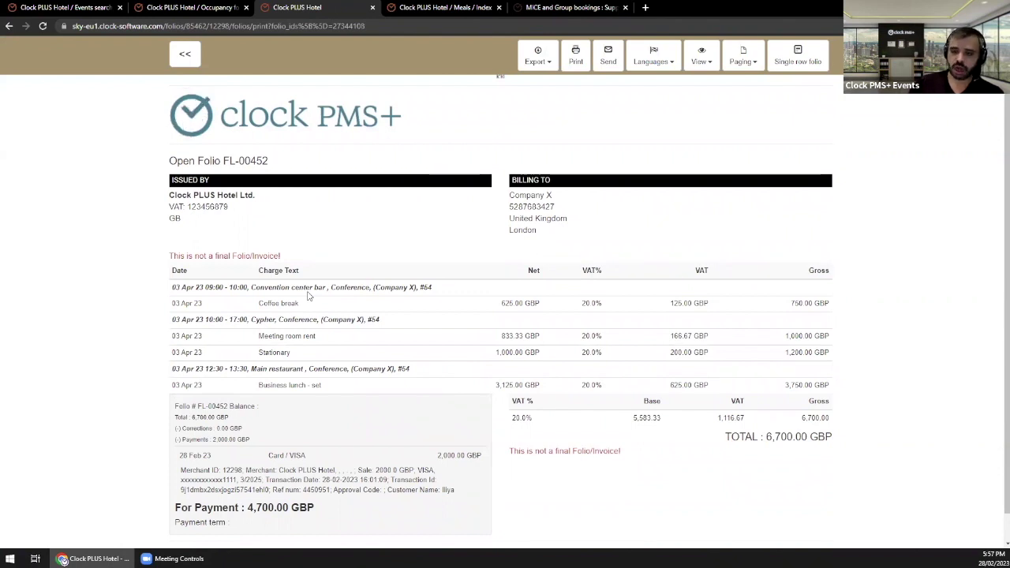
# Step: Set the FL-00452 preview view to Packaged by Dates / Qty, then switch to the MICE support tab
pyautogui.moveTo(184, 288); pyautogui.dragTo(392, 289)
pyautogui.click(689, 69)
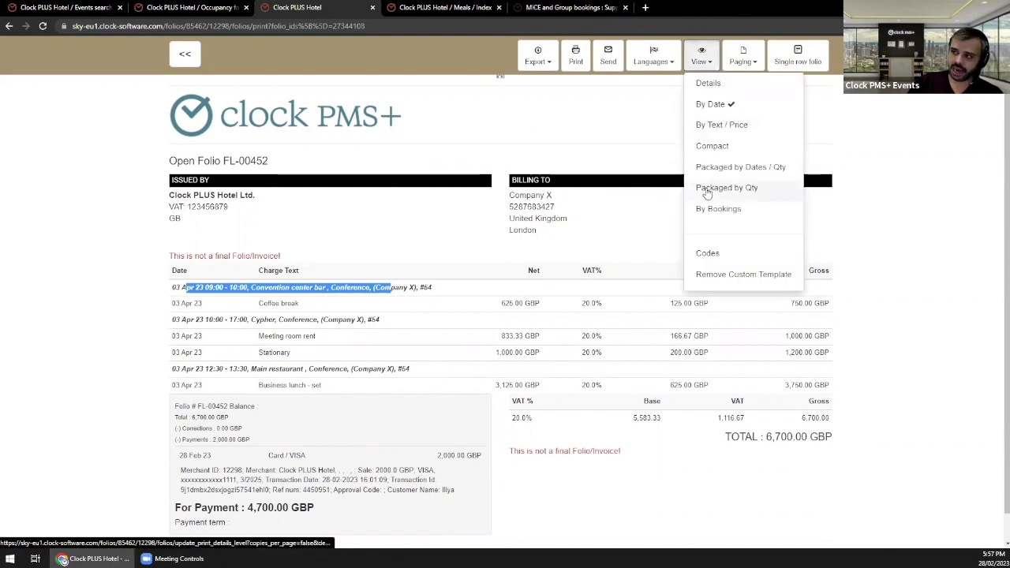
pyautogui.click(719, 167)
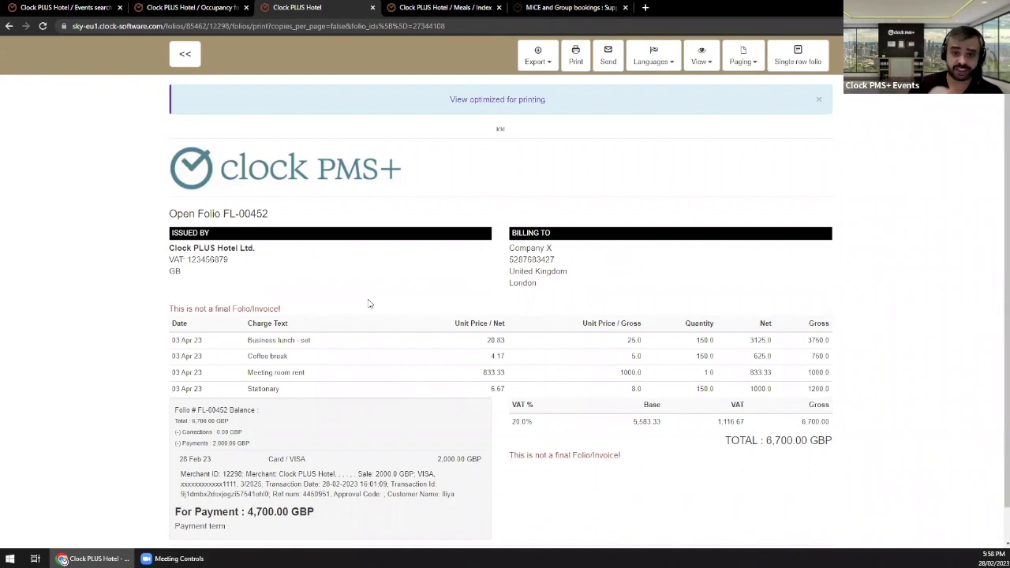
pyautogui.click(572, 7)
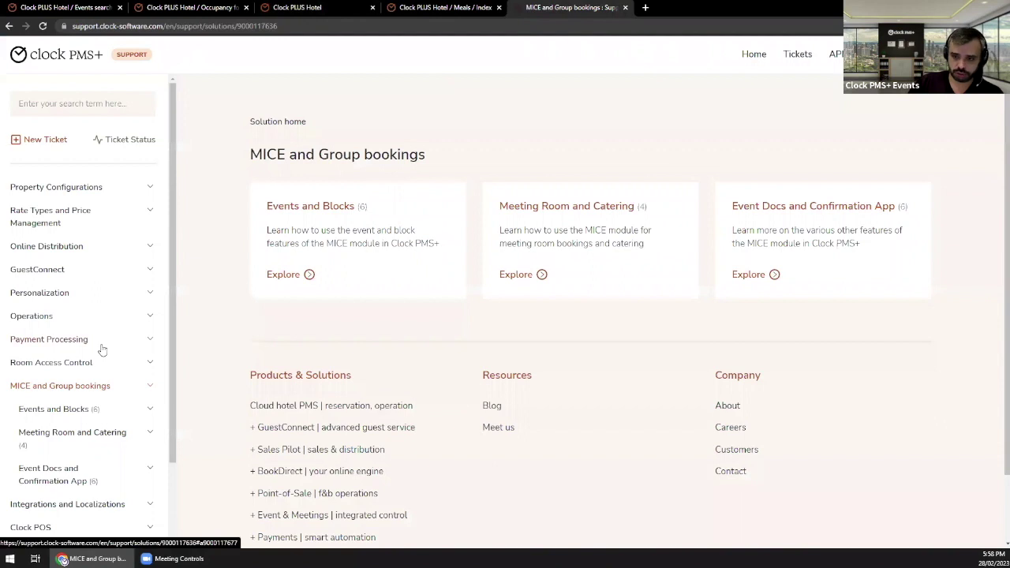
# Step: Expand Event Docs and Confirmation App and read the MICE - Presentation of the Event invoice article
pyautogui.scroll(-1, 102, 351)
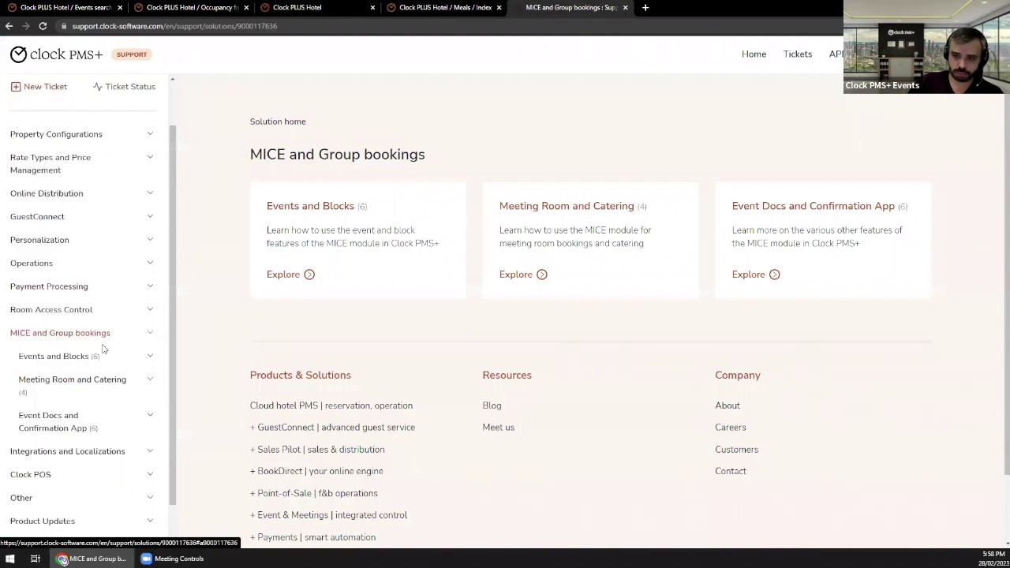
pyautogui.click(71, 431)
pyautogui.scroll(-2, 87, 443)
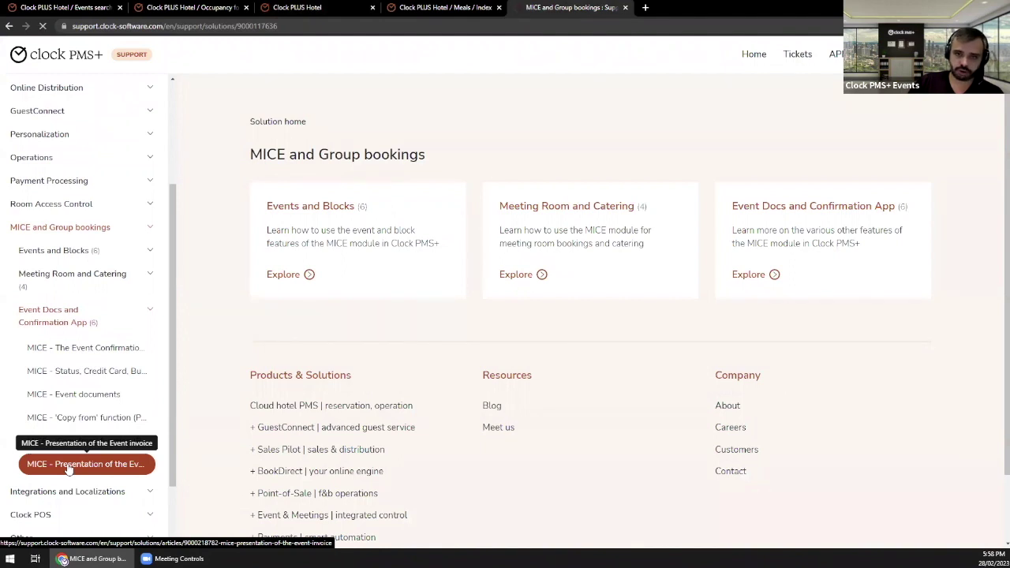
pyautogui.click(68, 466)
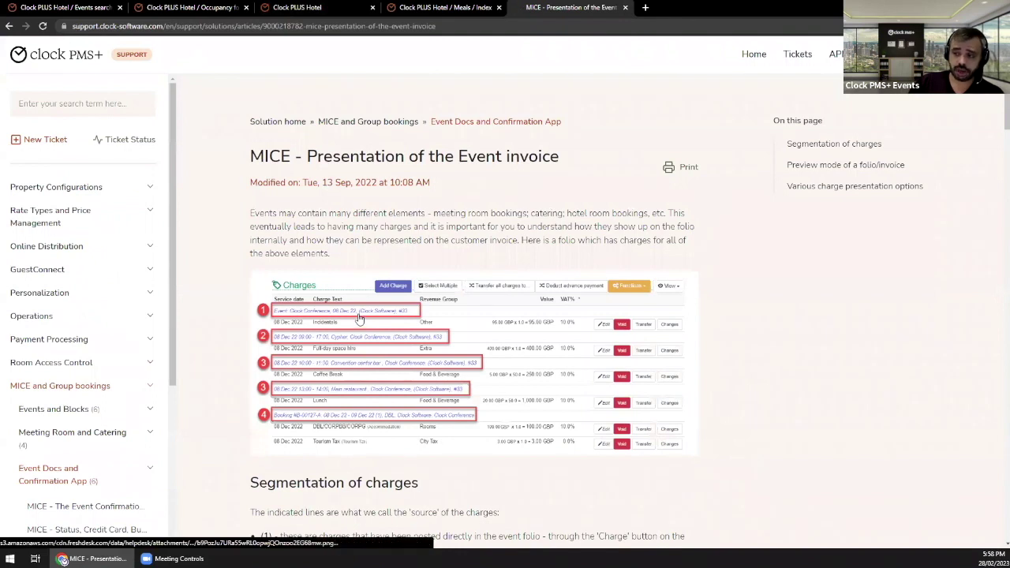
pyautogui.scroll(-2, 359, 317)
pyautogui.scroll(-1, 359, 318)
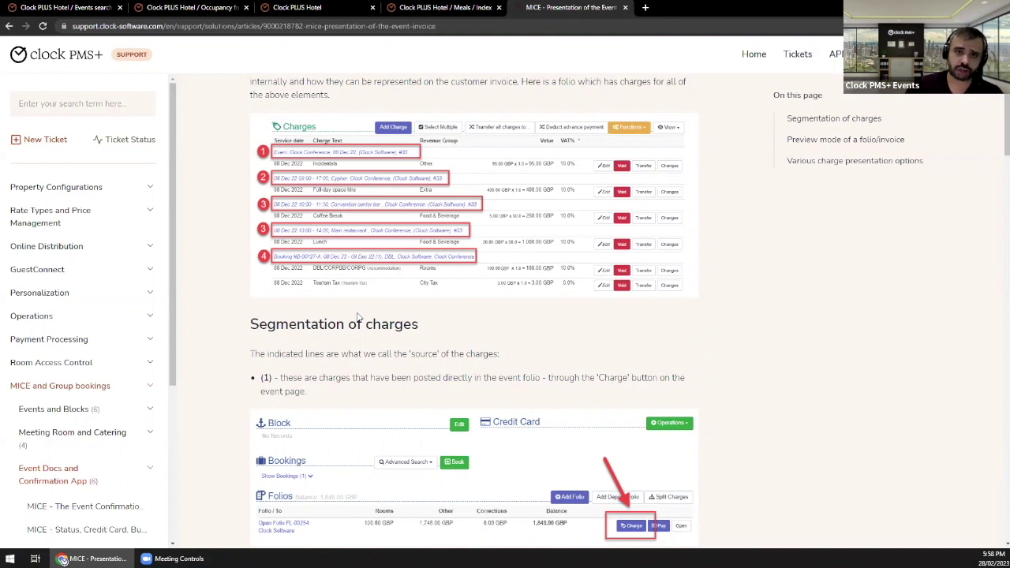
# Step: Return to the folio FL-00452 invoice preview tab
pyautogui.click(212, 6)
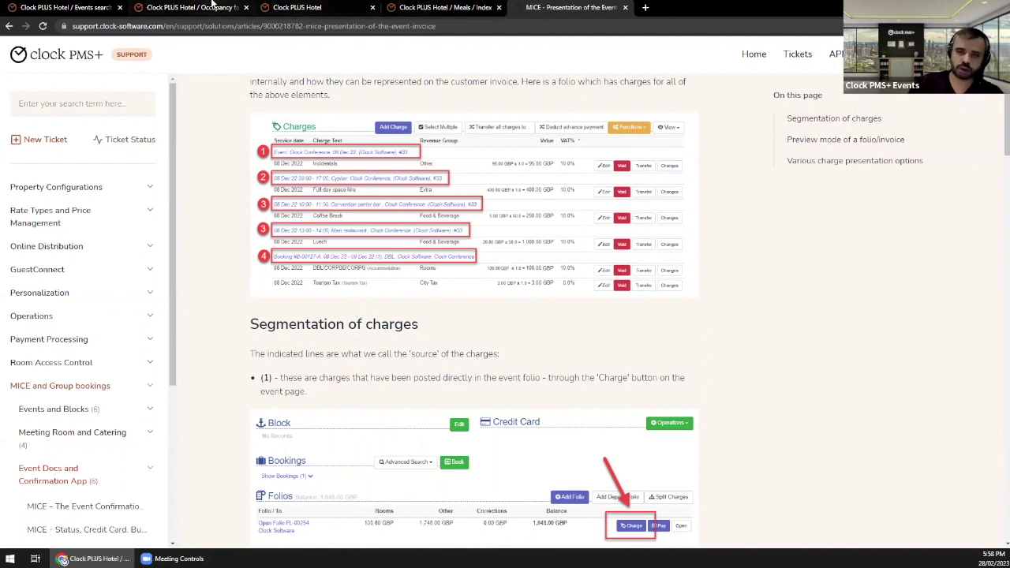
pyautogui.click(311, 6)
pyautogui.click(410, 6)
pyautogui.click(347, 6)
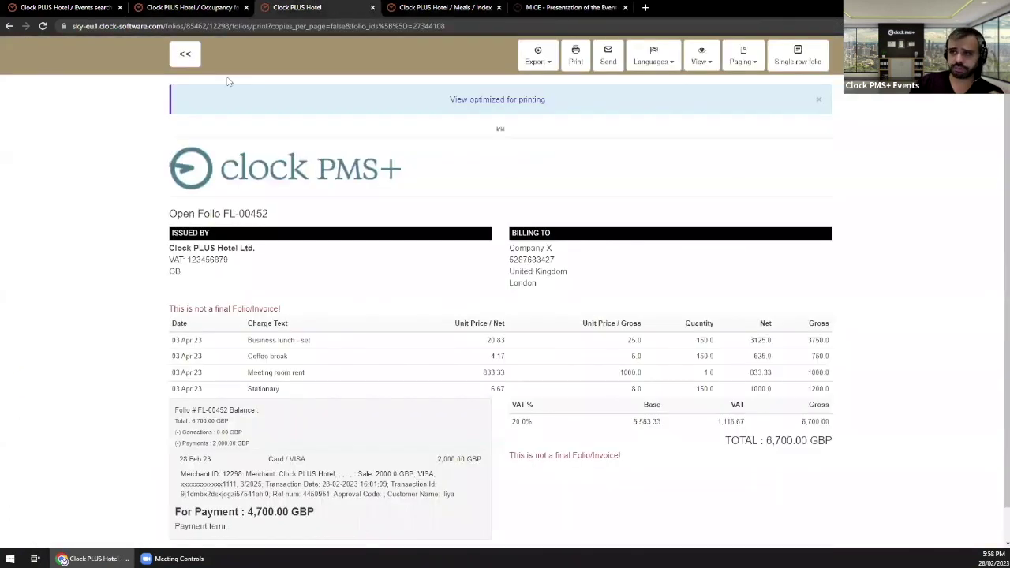
# Step: Return to the folio, reopen its preview, and check the View layout options and Stationary and Meeting room rent lines
pyautogui.click(192, 57)
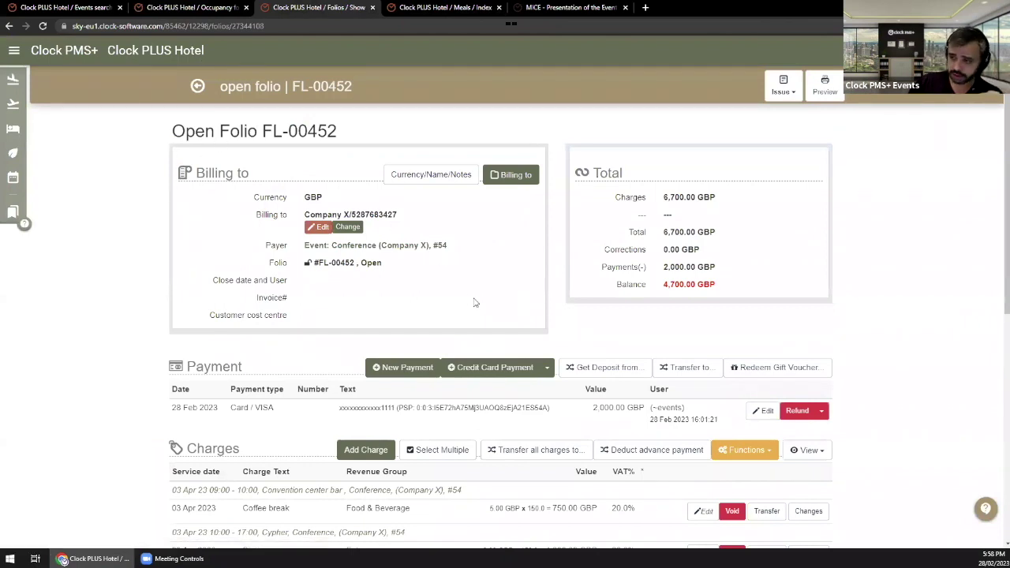
pyautogui.click(825, 87)
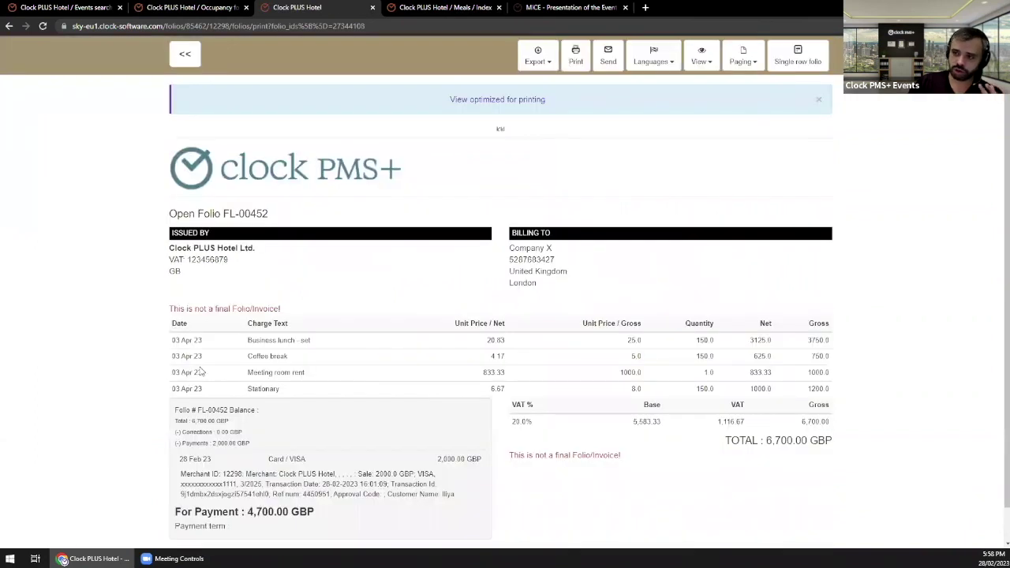
pyautogui.moveTo(305, 359); pyautogui.dragTo(324, 356)
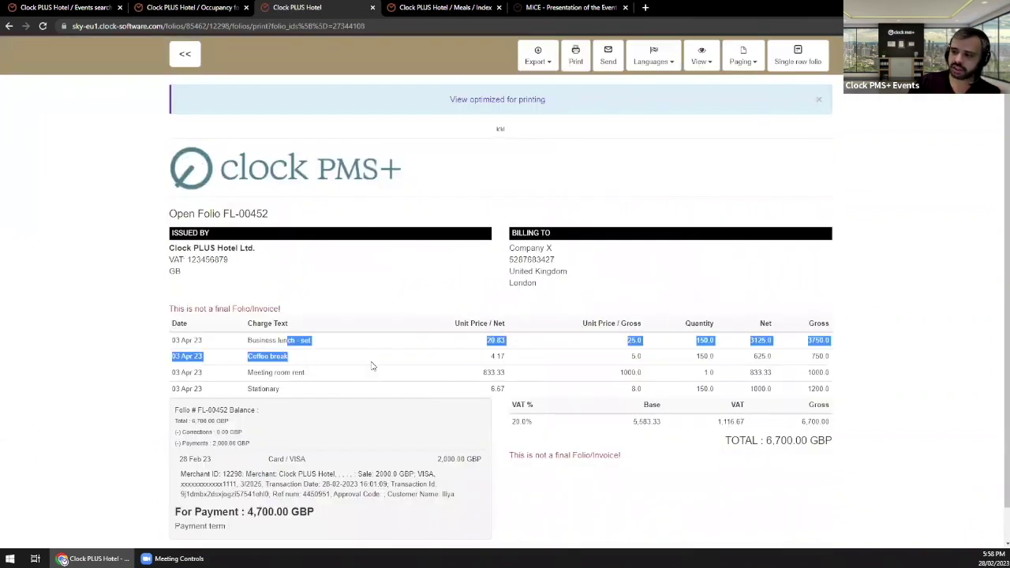
pyautogui.click(304, 353)
pyautogui.click(702, 57)
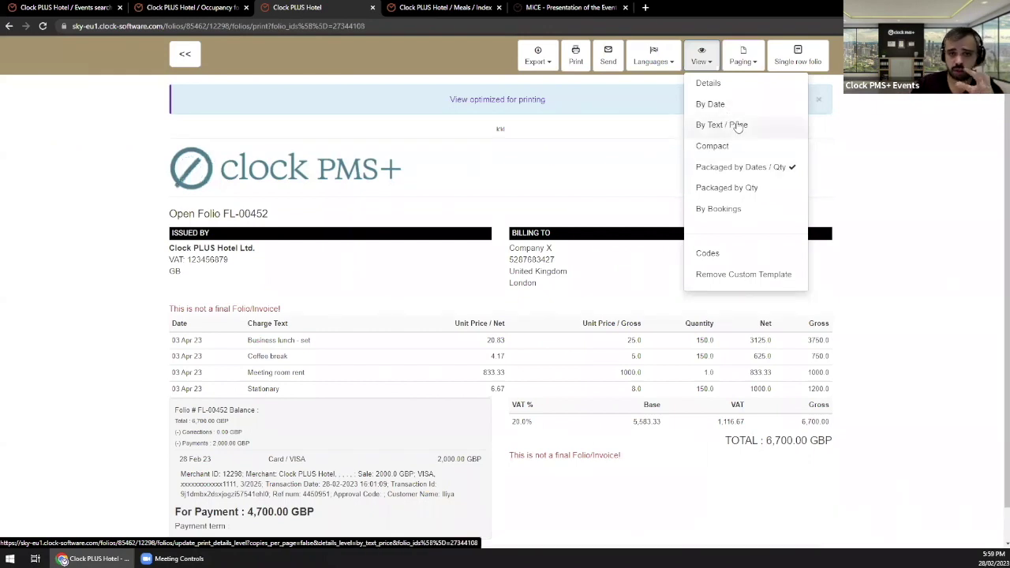
pyautogui.doubleClick(280, 390)
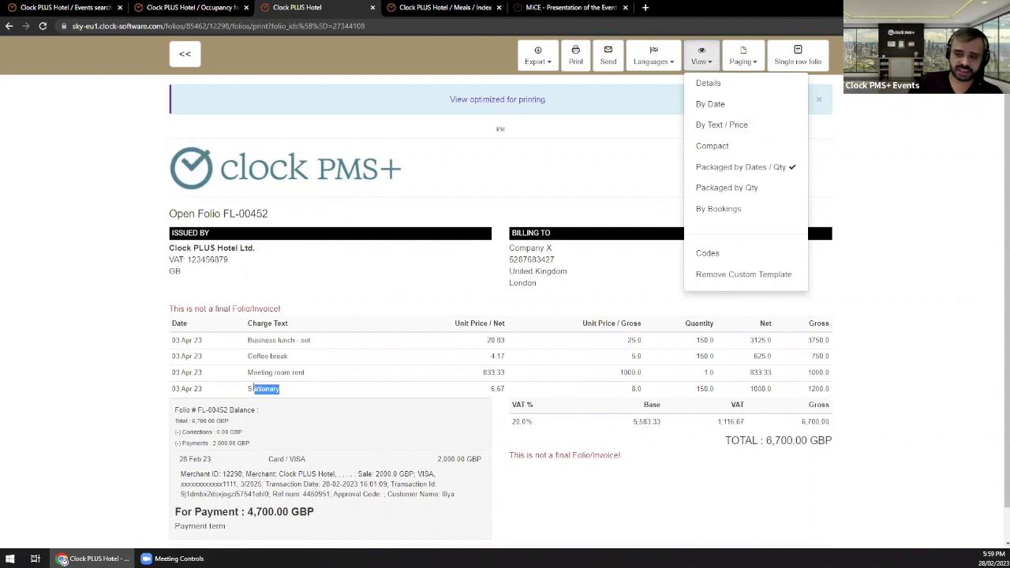
pyautogui.moveTo(249, 372); pyautogui.dragTo(307, 380)
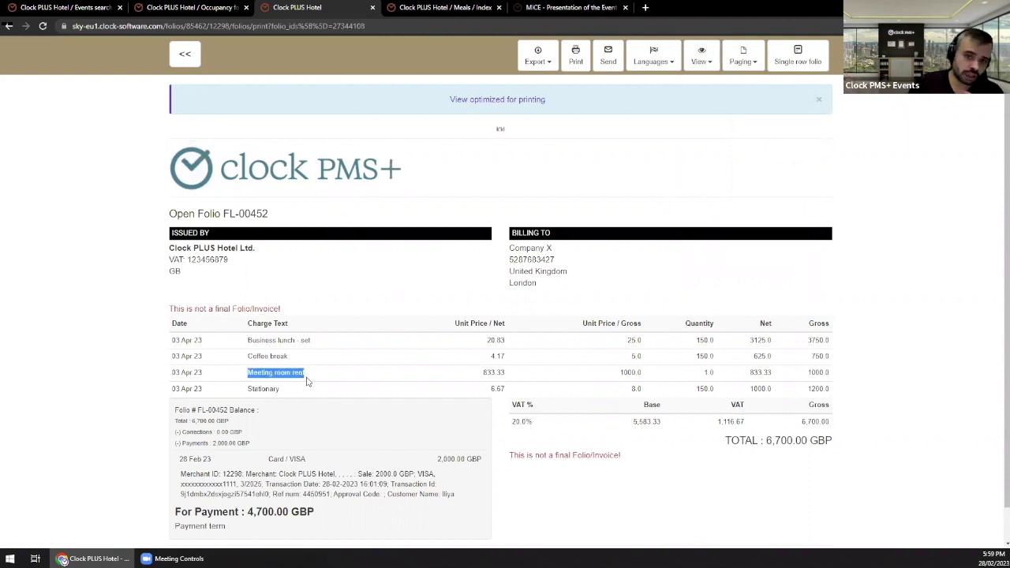
pyautogui.click(300, 374)
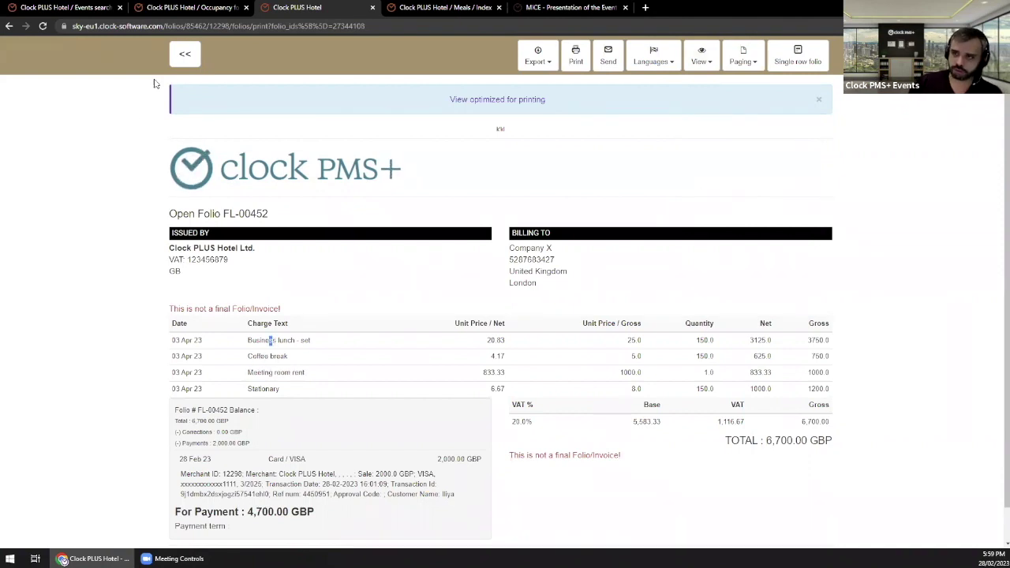
# Step: Go back to the folio and then to the Conference event page showing the 4,700.00 GBP balance
pyautogui.click(184, 53)
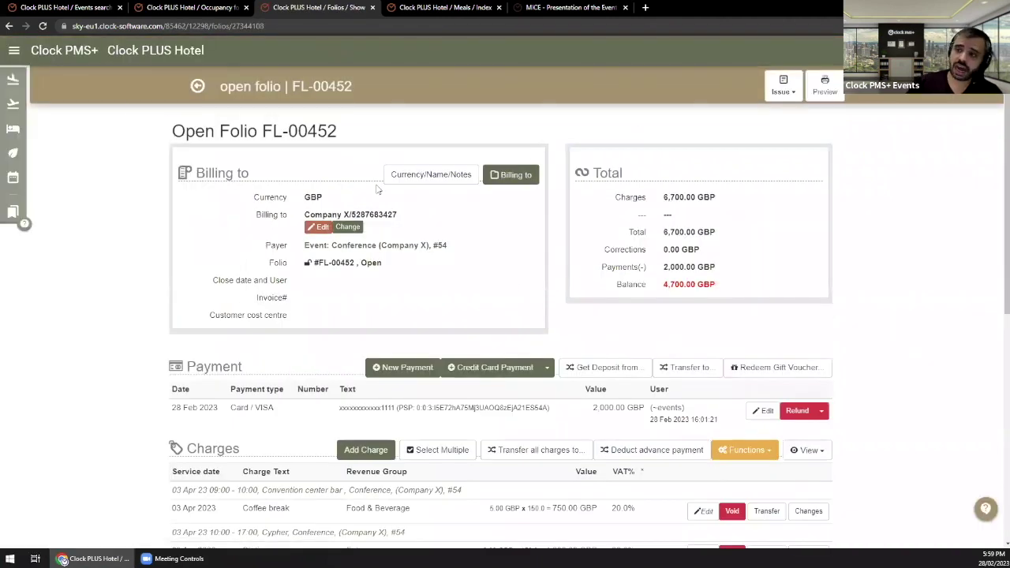
pyautogui.click(197, 84)
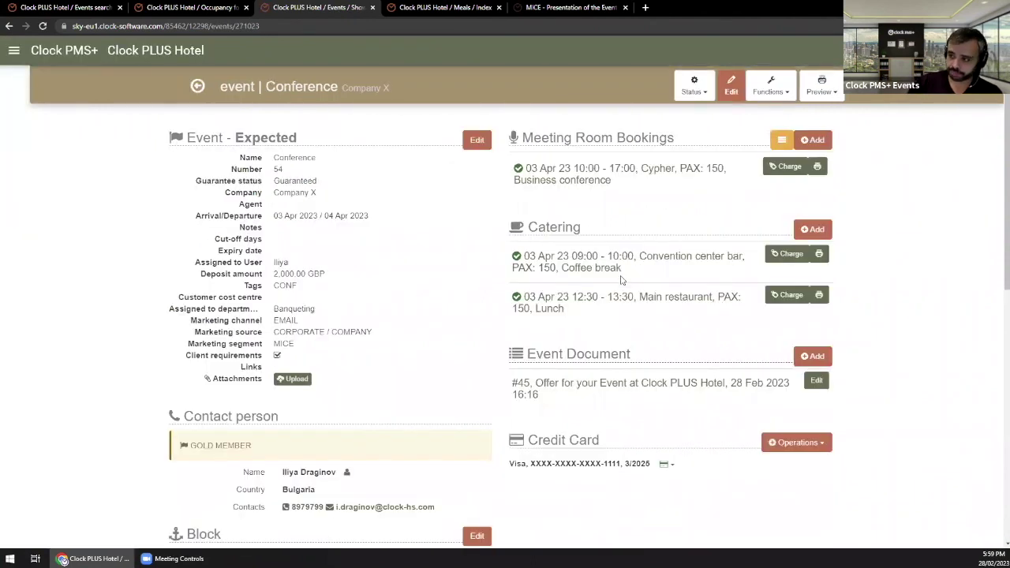
pyautogui.scroll(-4, 665, 413)
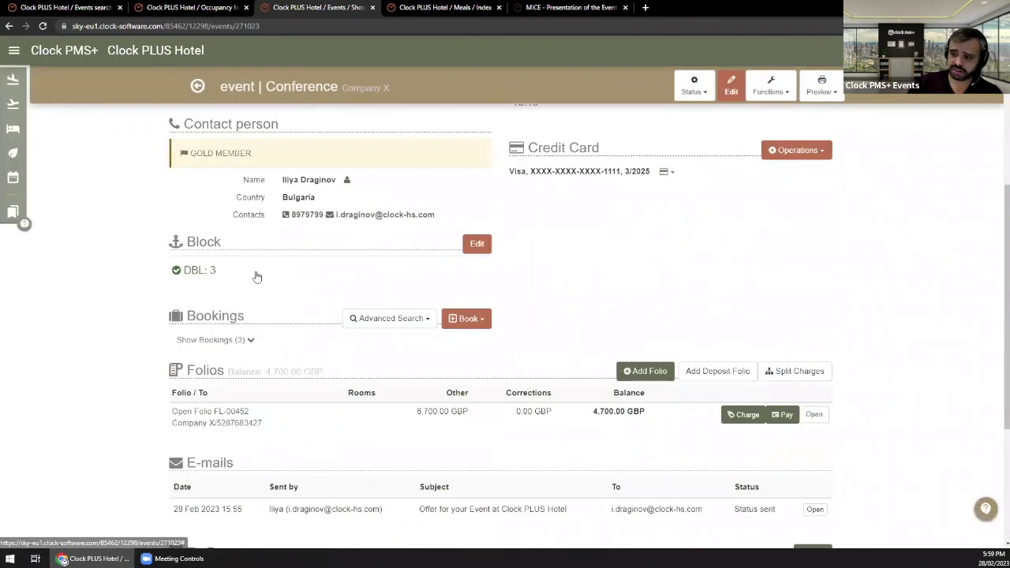
pyautogui.scroll(-1, 257, 276)
pyautogui.scroll(5, 422, 322)
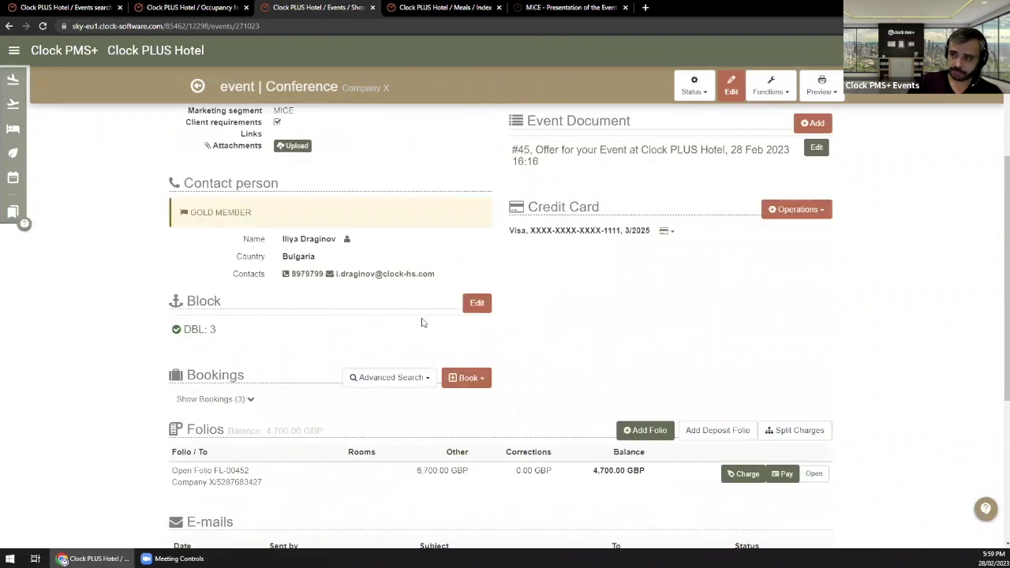
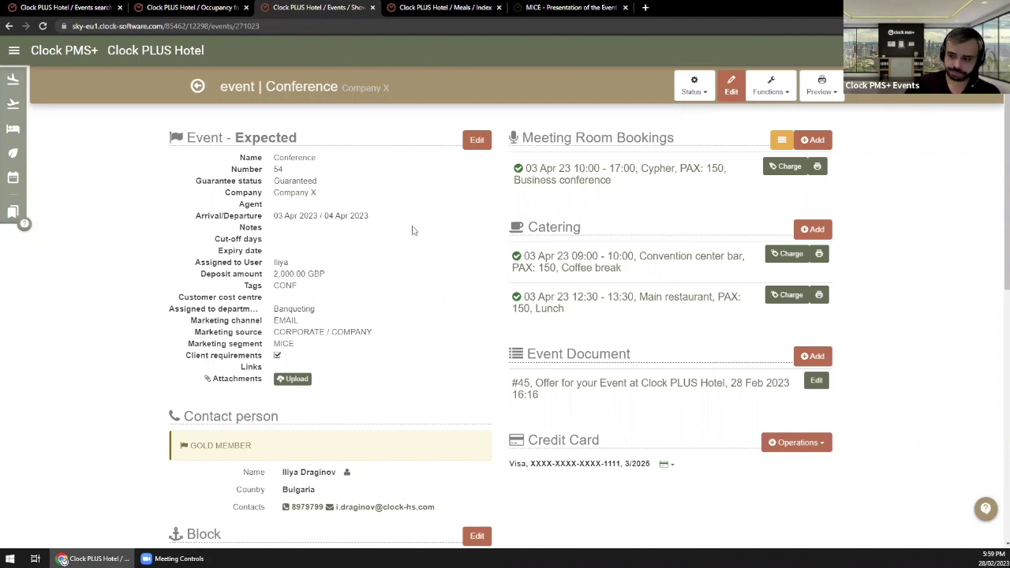
# Step: Review the event's arrival and 04 Apr departure dates and its room block grid
pyautogui.scroll(-2, 402, 237)
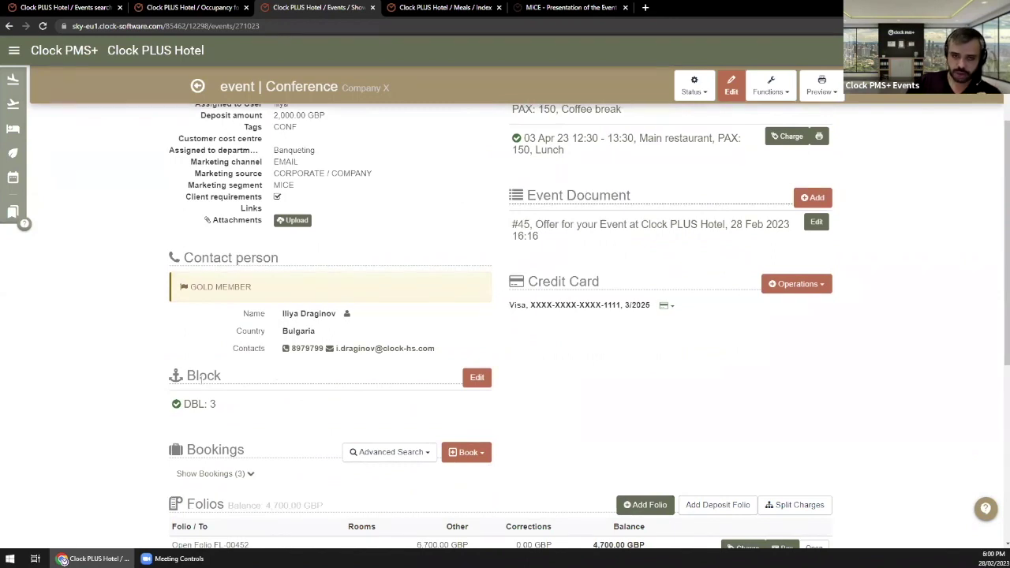
pyautogui.scroll(2, 203, 378)
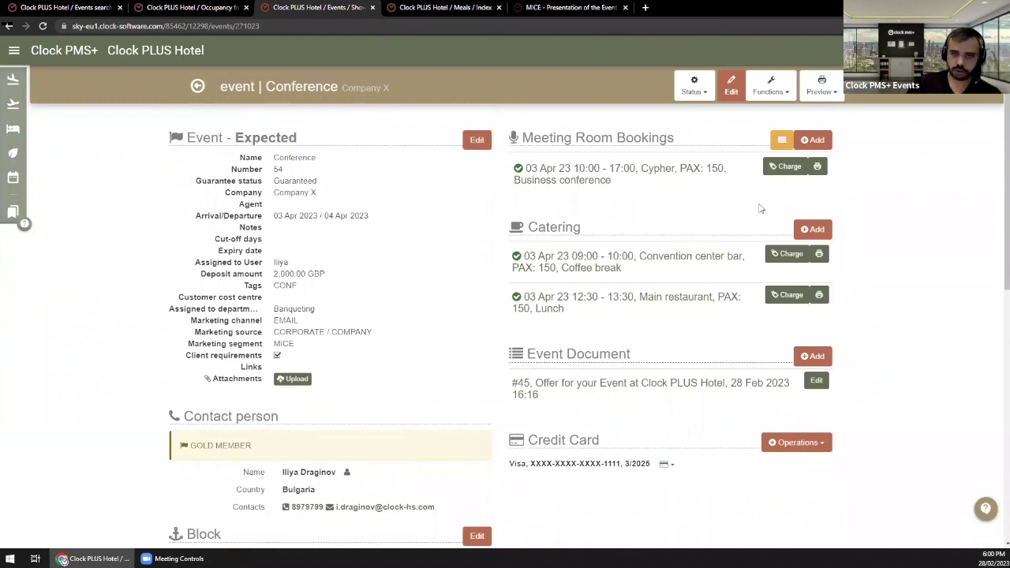
pyautogui.moveTo(284, 215); pyautogui.dragTo(346, 217)
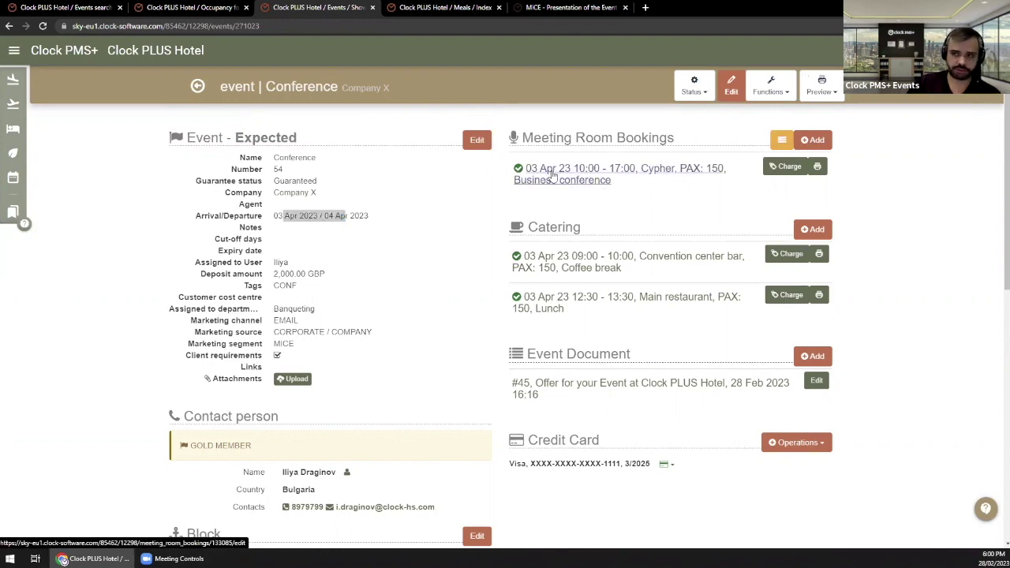
pyautogui.click(322, 215)
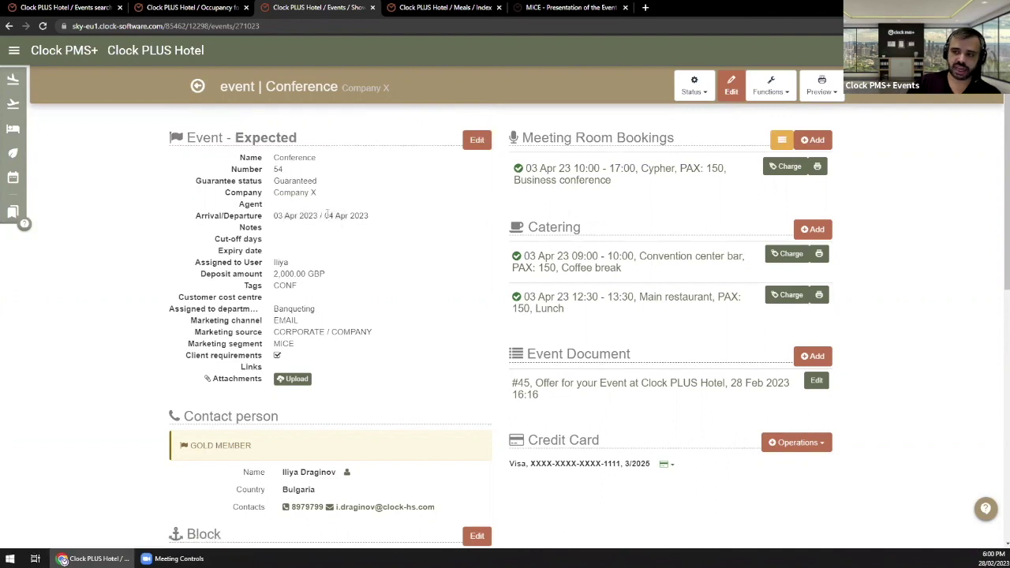
pyautogui.moveTo(324, 216); pyautogui.dragTo(348, 215)
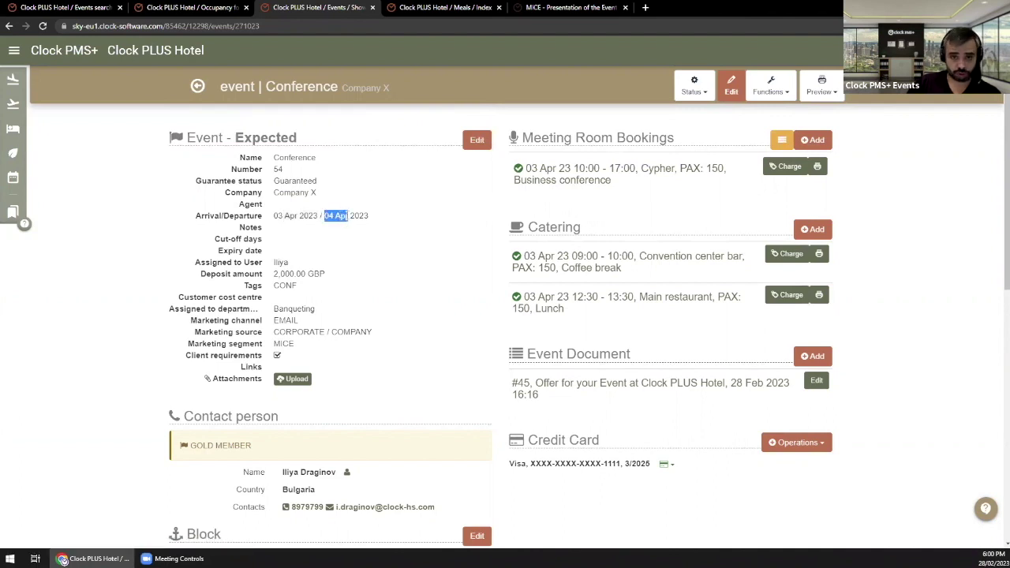
pyautogui.click(387, 234)
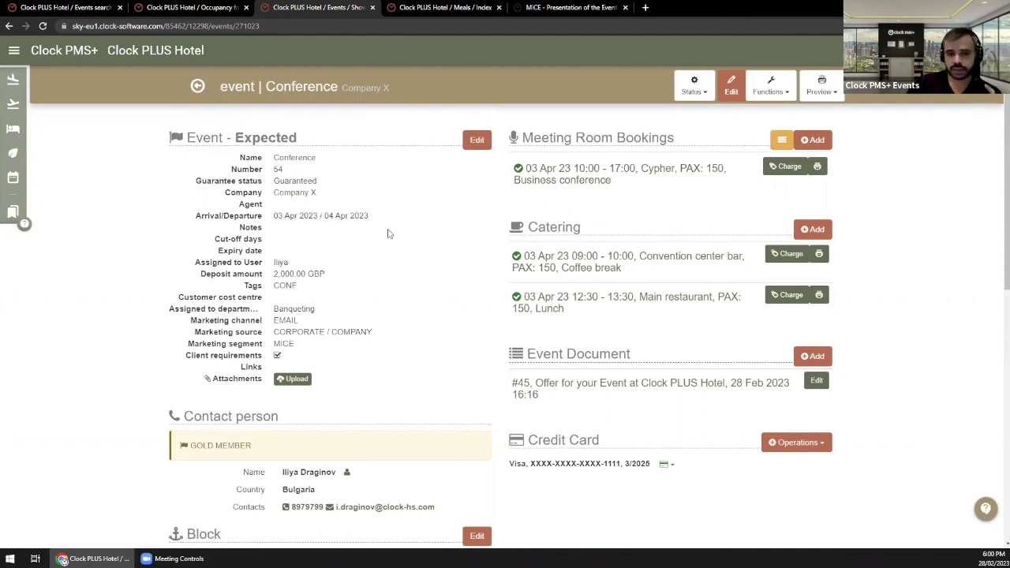
pyautogui.scroll(-2, 387, 233)
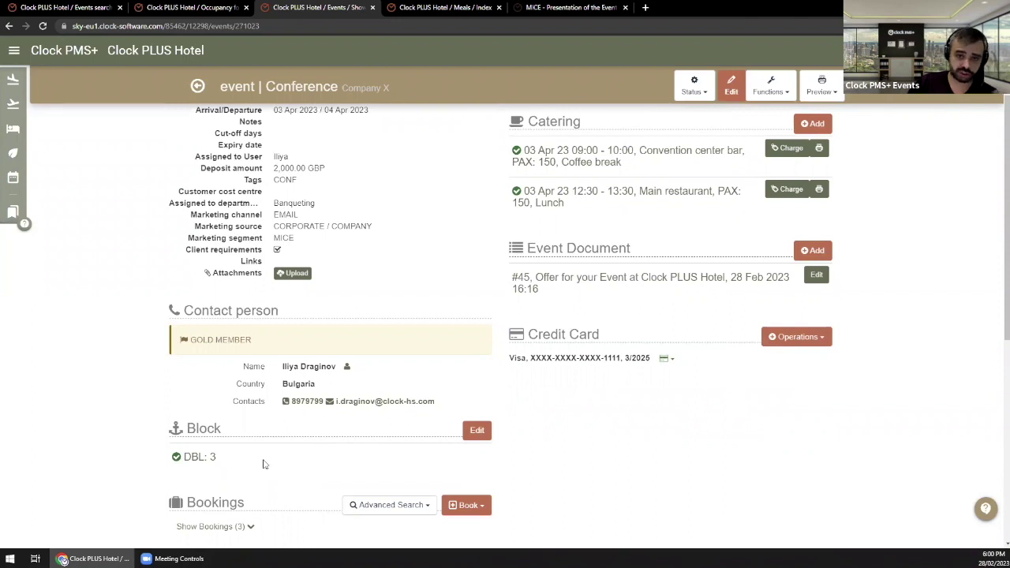
pyautogui.click(464, 431)
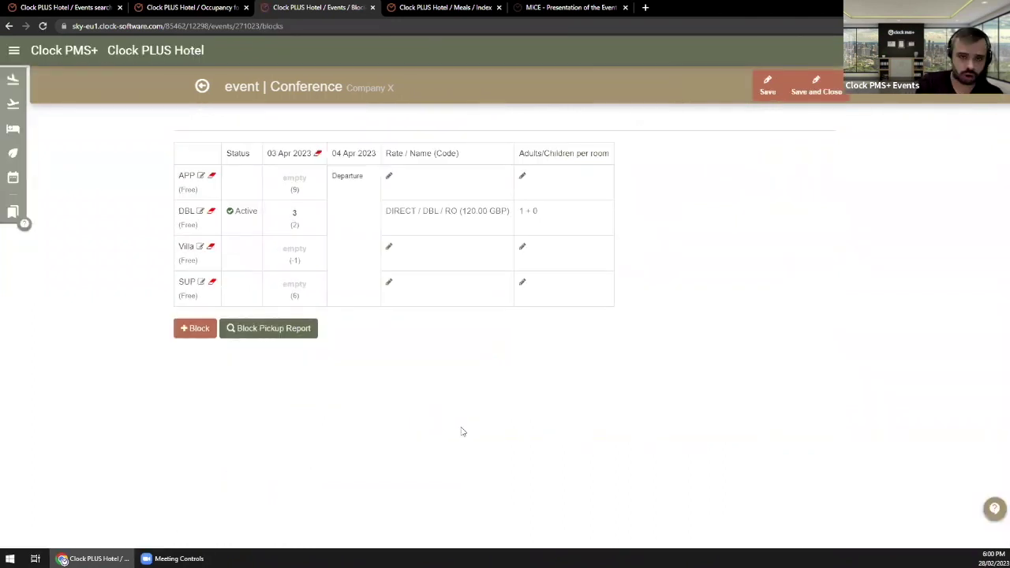
pyautogui.click(452, 214)
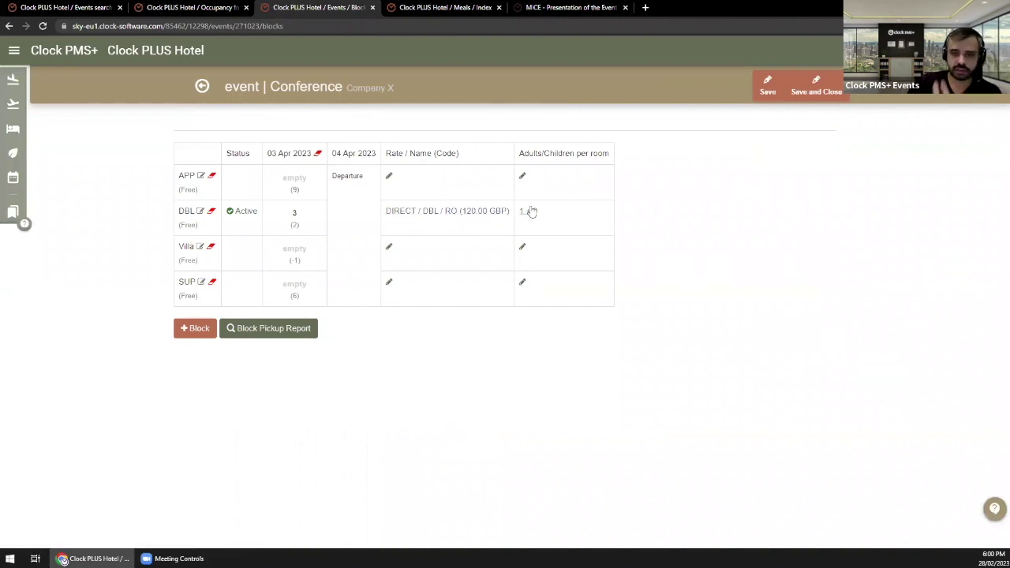
pyautogui.click(210, 93)
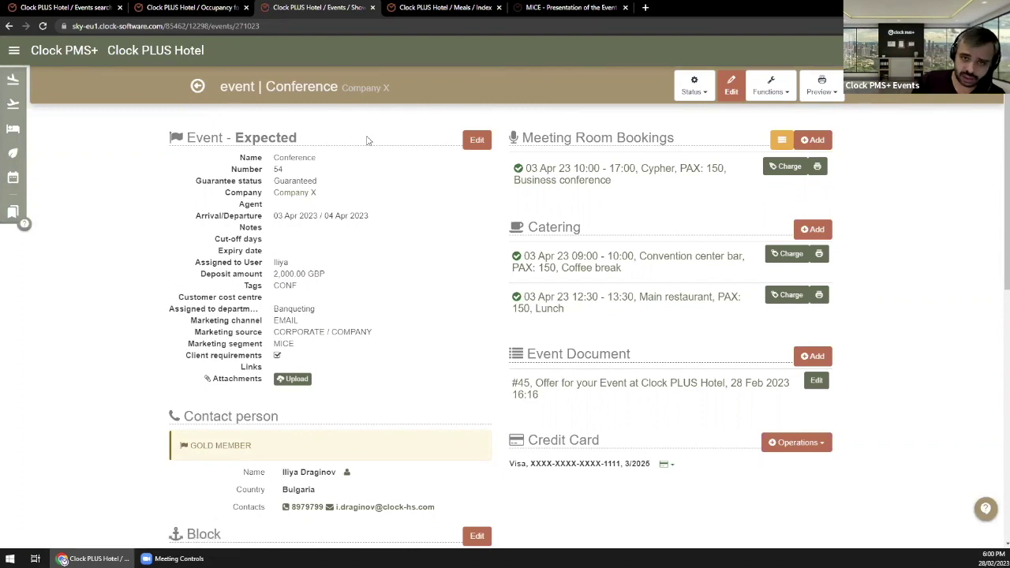
# Step: Recheck the room block grid and the event's arrival and departure dates
pyautogui.scroll(-1, 340, 224)
pyautogui.scroll(1, 345, 218)
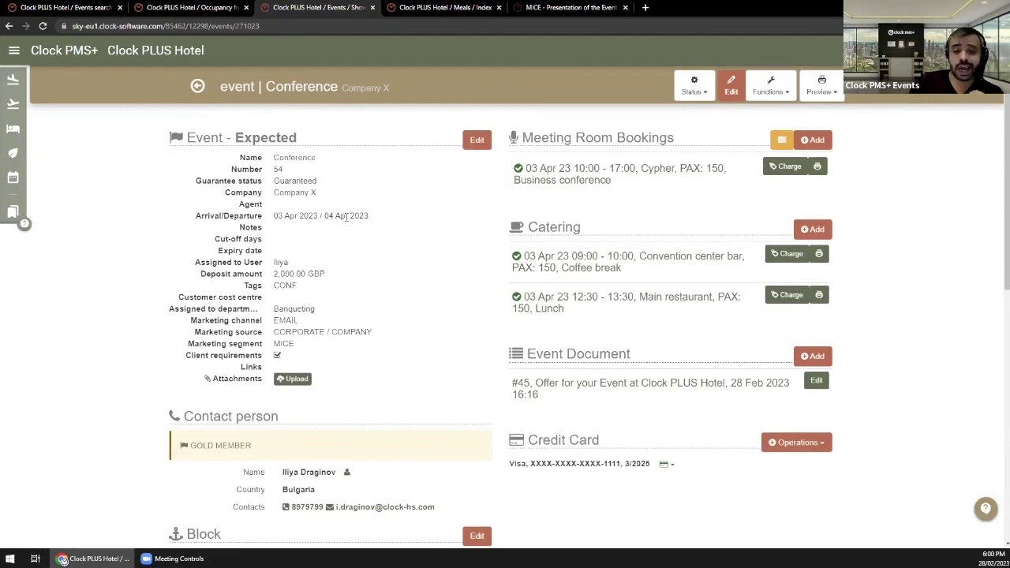
pyautogui.scroll(-1, 335, 244)
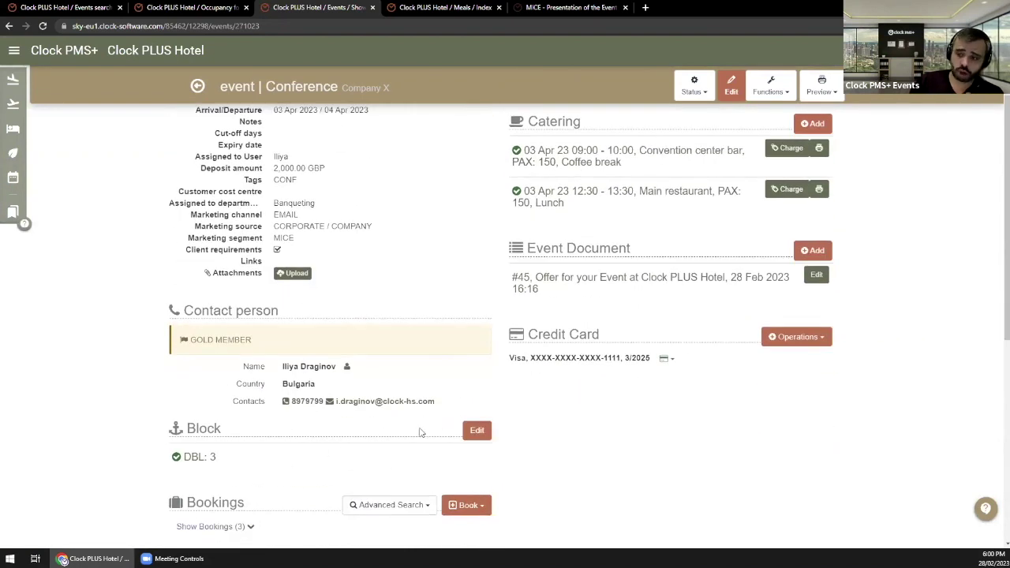
pyautogui.click(479, 430)
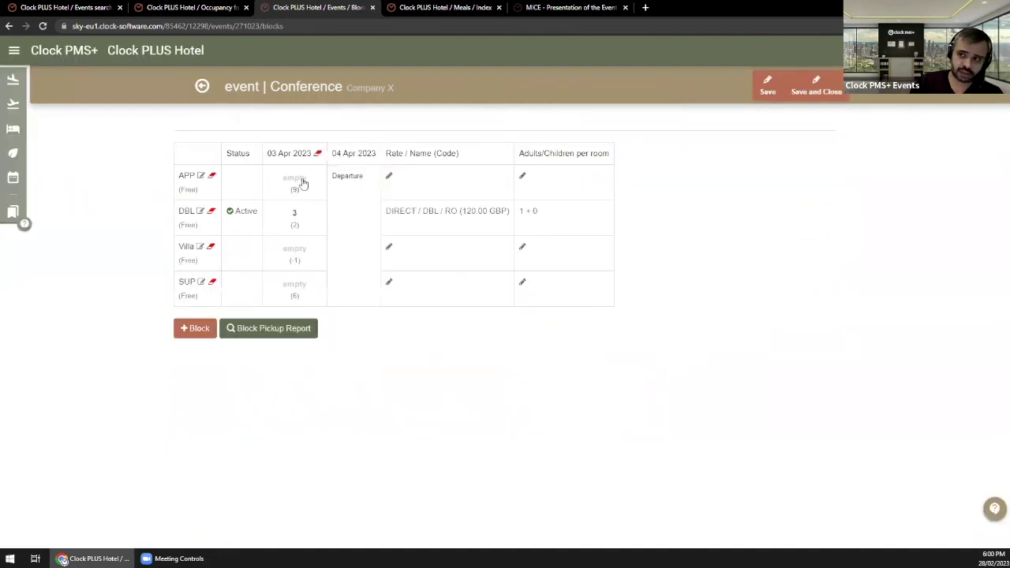
pyautogui.click(204, 89)
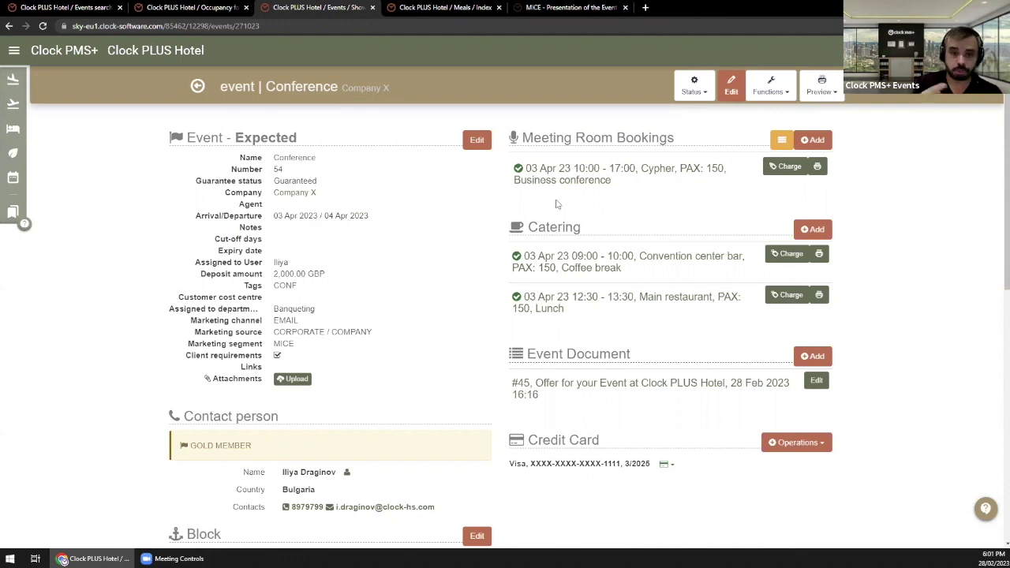
pyautogui.moveTo(314, 219); pyautogui.dragTo(332, 217)
pyautogui.click(330, 216)
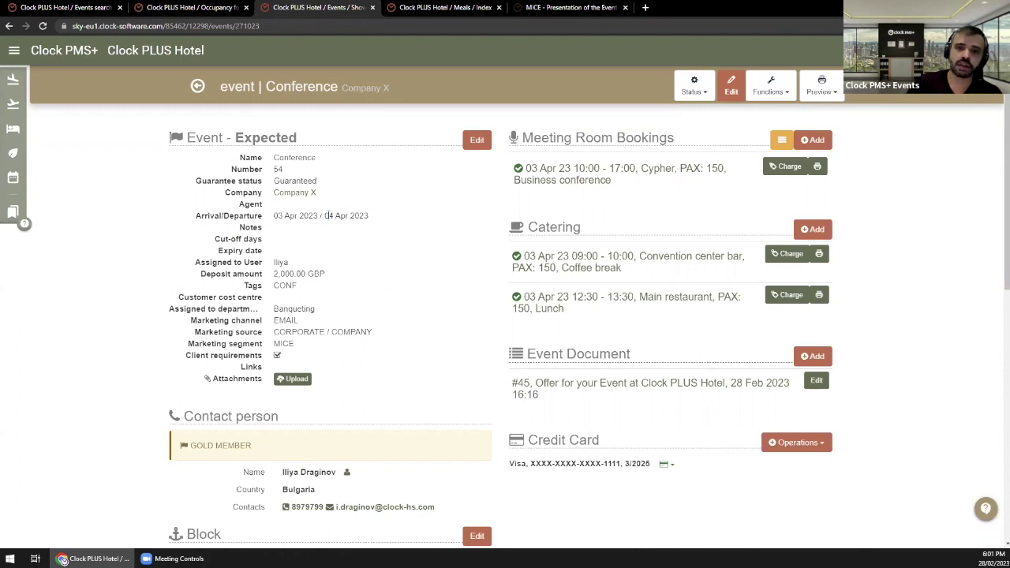
pyautogui.scroll(-2, 340, 246)
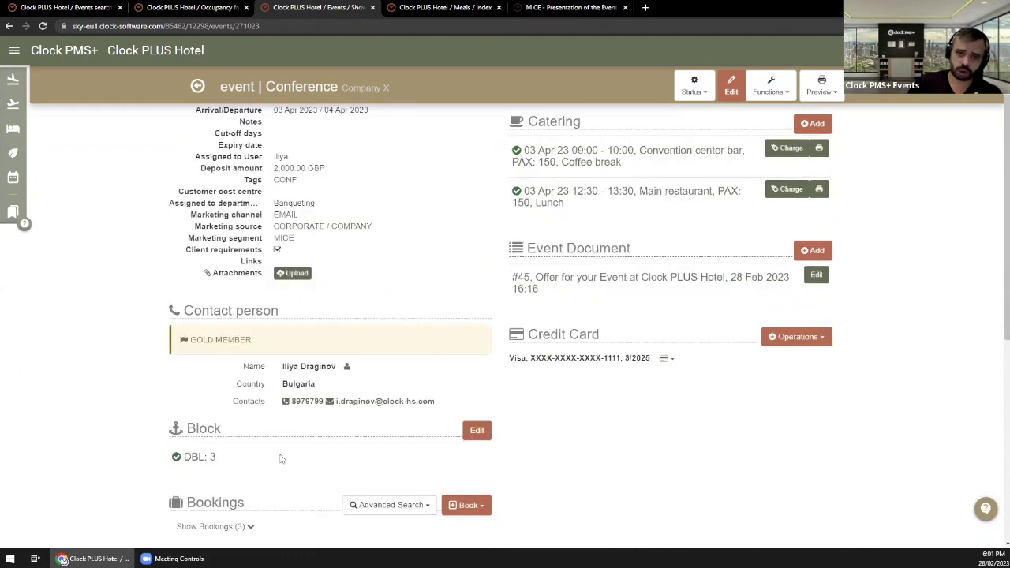
pyautogui.scroll(2, 281, 460)
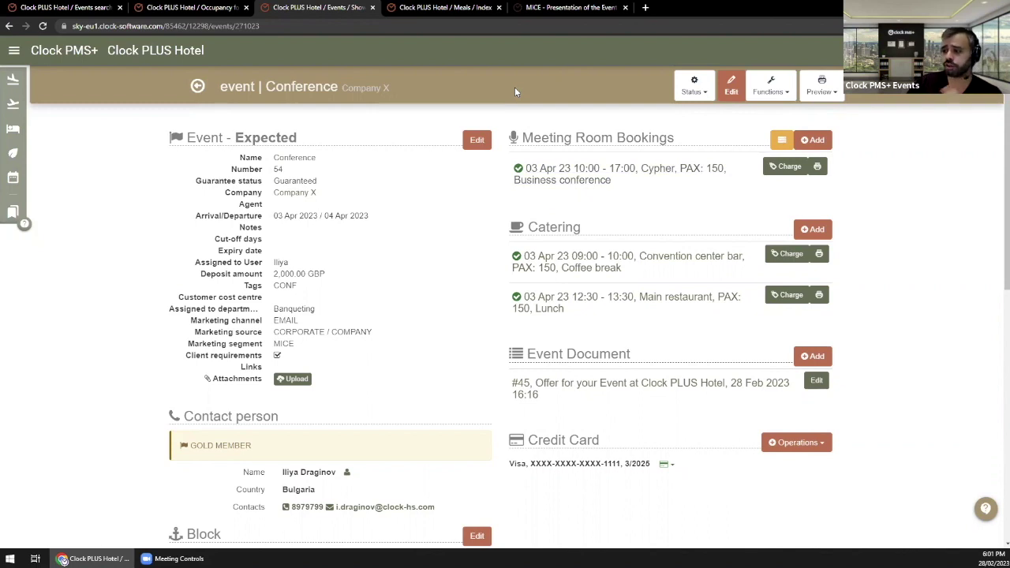
pyautogui.scroll(-1, 607, 240)
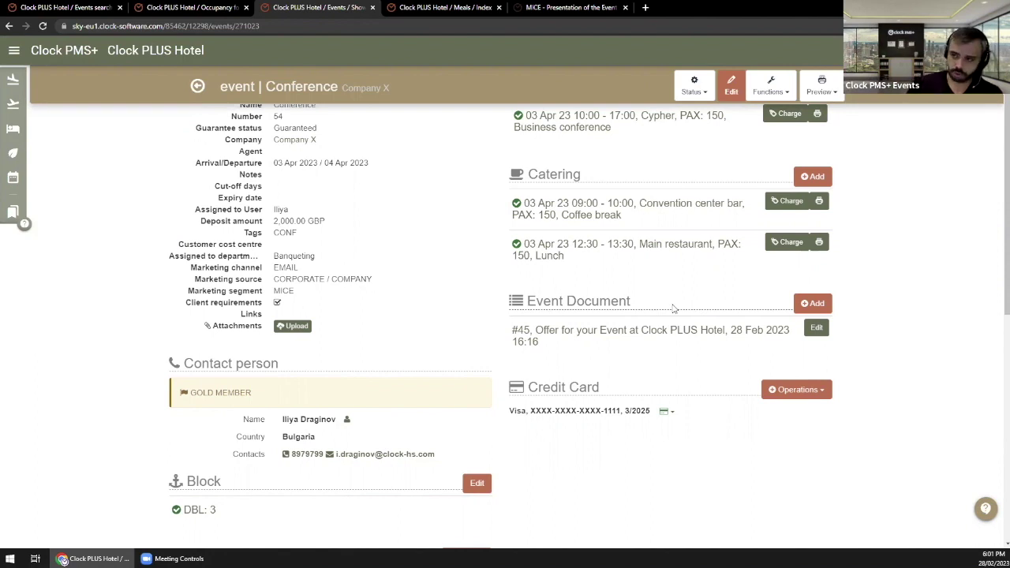
pyautogui.scroll(1, 400, 322)
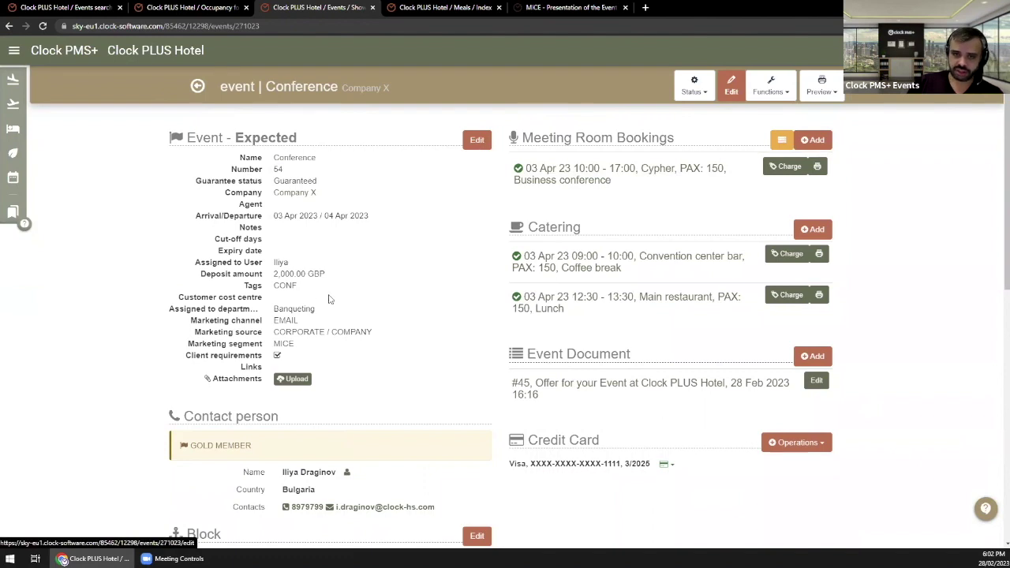
# Step: Inspect the 2000.00 deposit amount in the event details, leaving the form unsaved
pyautogui.click(478, 140)
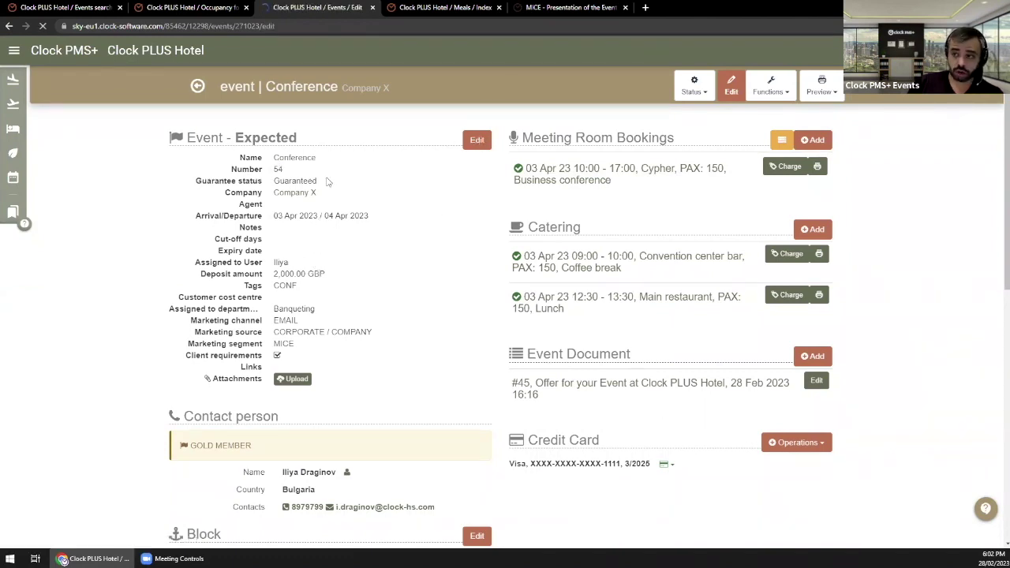
pyautogui.scroll(-5, 366, 266)
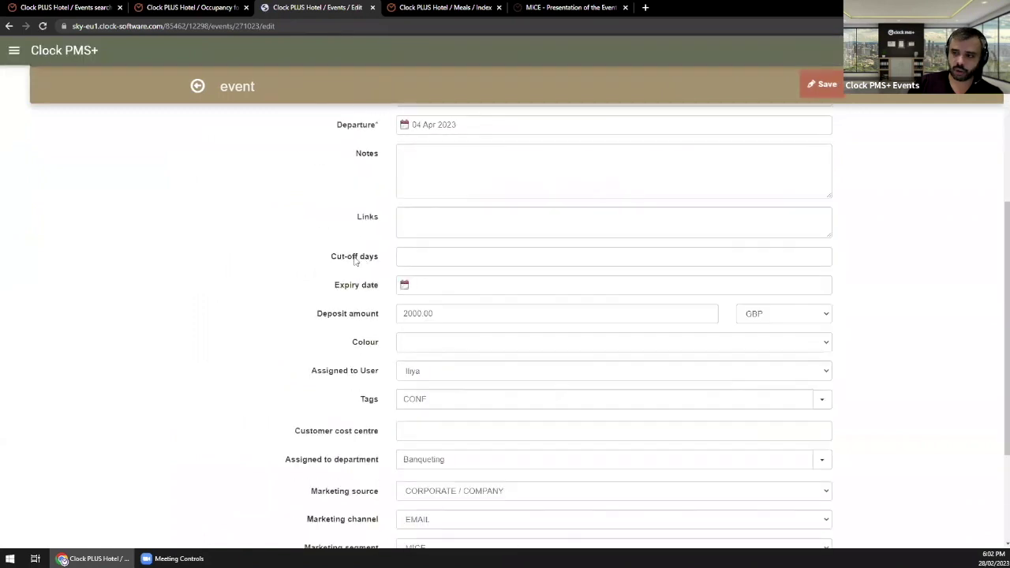
pyautogui.tripleClick(375, 264)
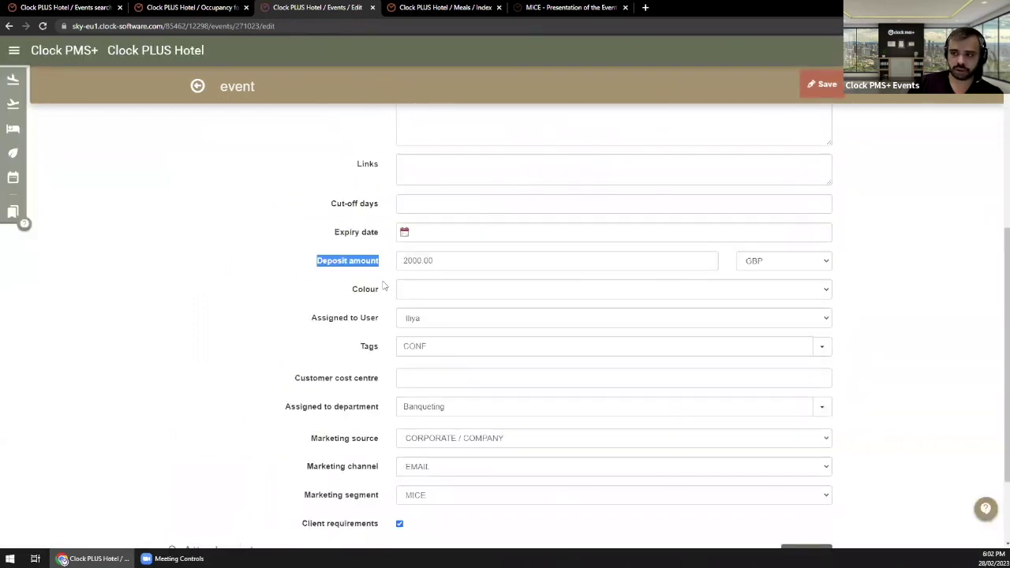
pyautogui.click(387, 285)
pyautogui.doubleClick(432, 261)
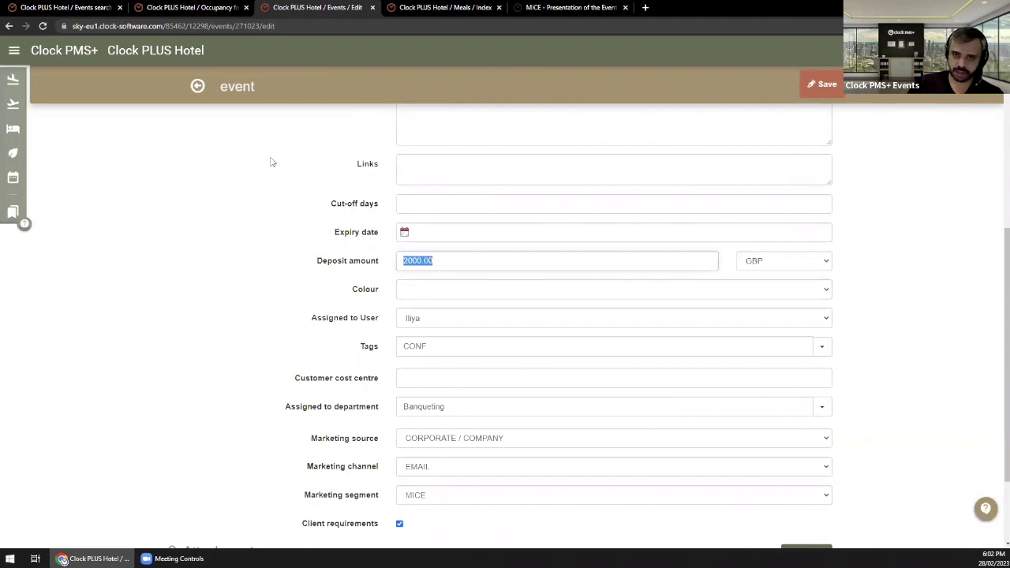
pyautogui.click(442, 261)
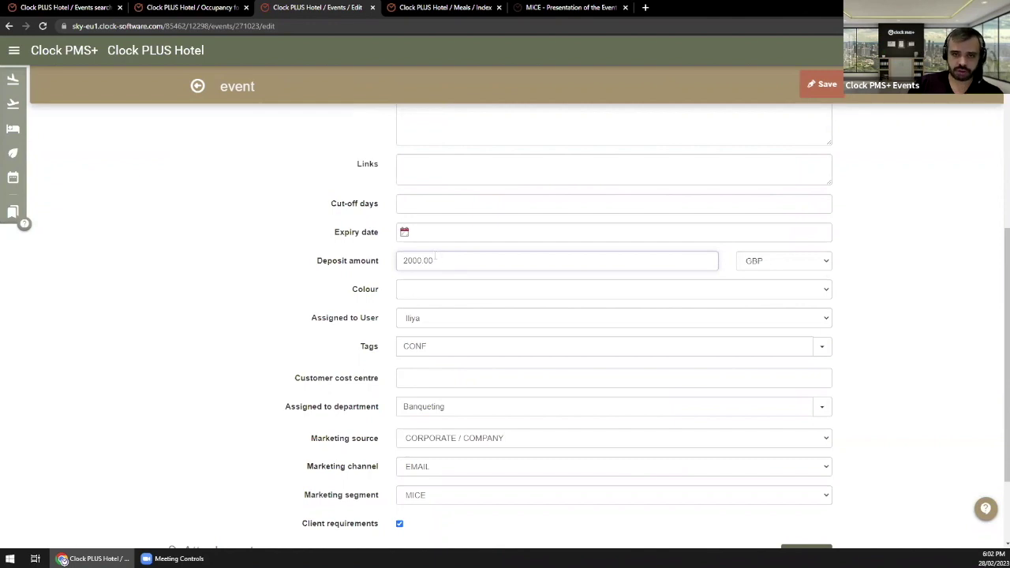
pyautogui.click(194, 89)
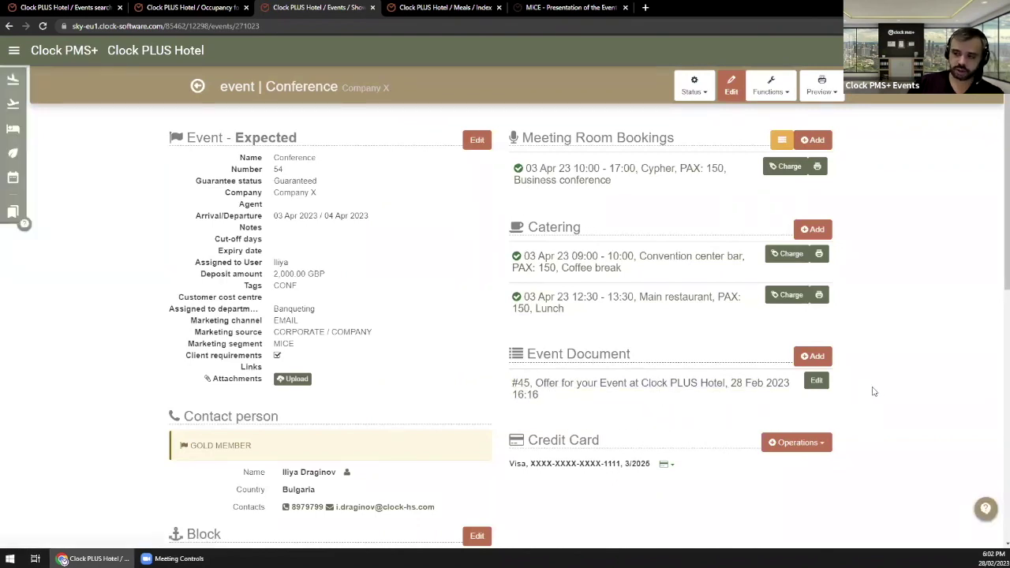
# Step: Create an English event document from the 'Event offer + accommodation' template
pyautogui.click(815, 356)
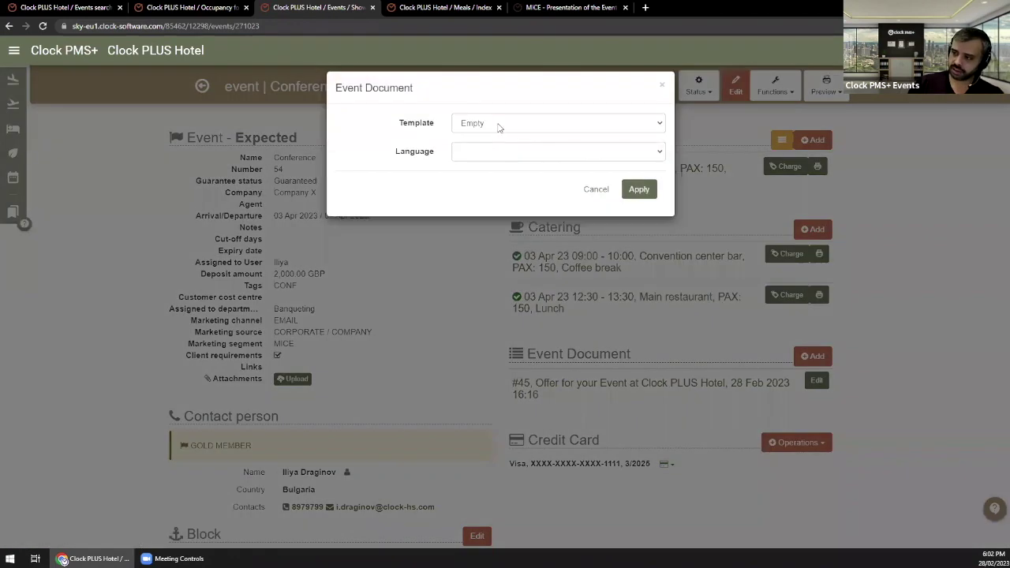
pyautogui.click(499, 125)
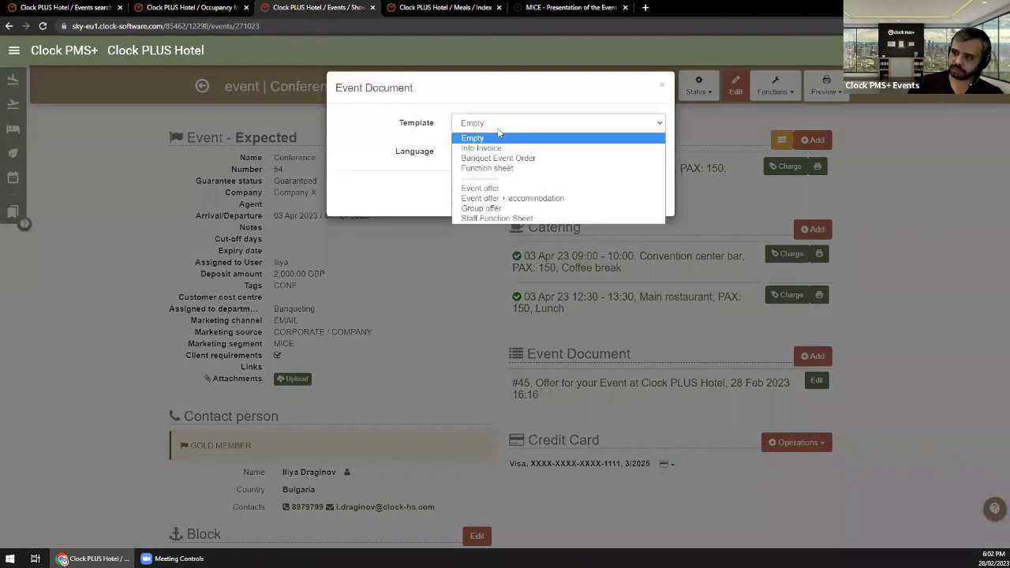
pyautogui.click(513, 199)
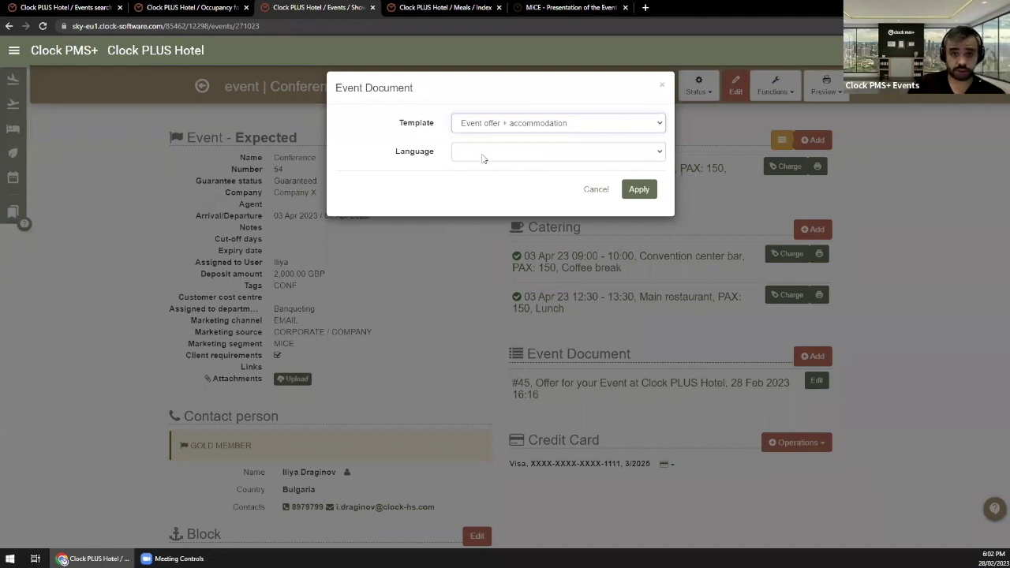
pyautogui.click(490, 160)
pyautogui.click(483, 184)
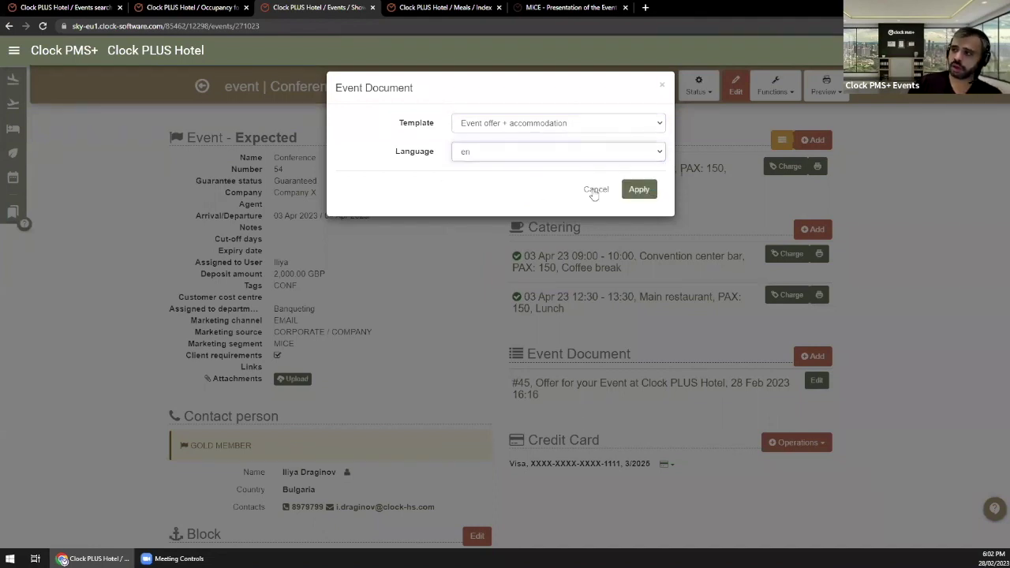
pyautogui.click(639, 189)
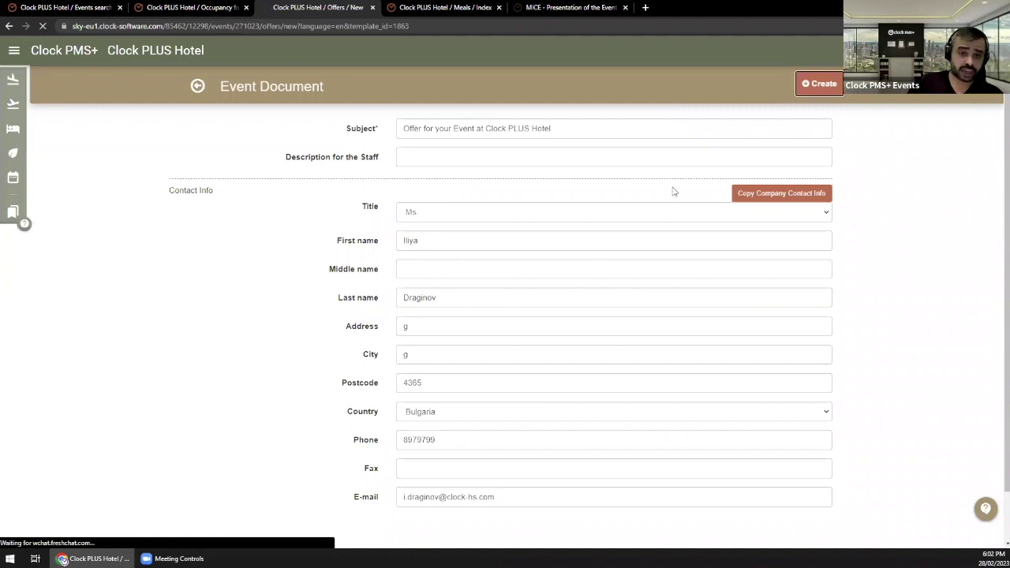
# Step: Read through the Banquet Event Order content, including the Business conference notes
pyautogui.scroll(-2, 526, 273)
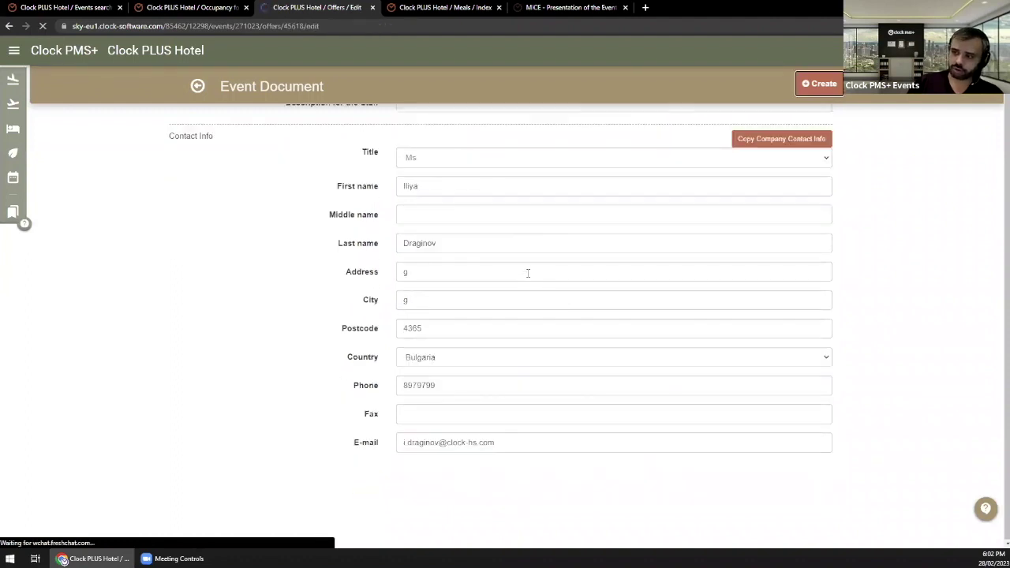
pyautogui.scroll(-5, 499, 274)
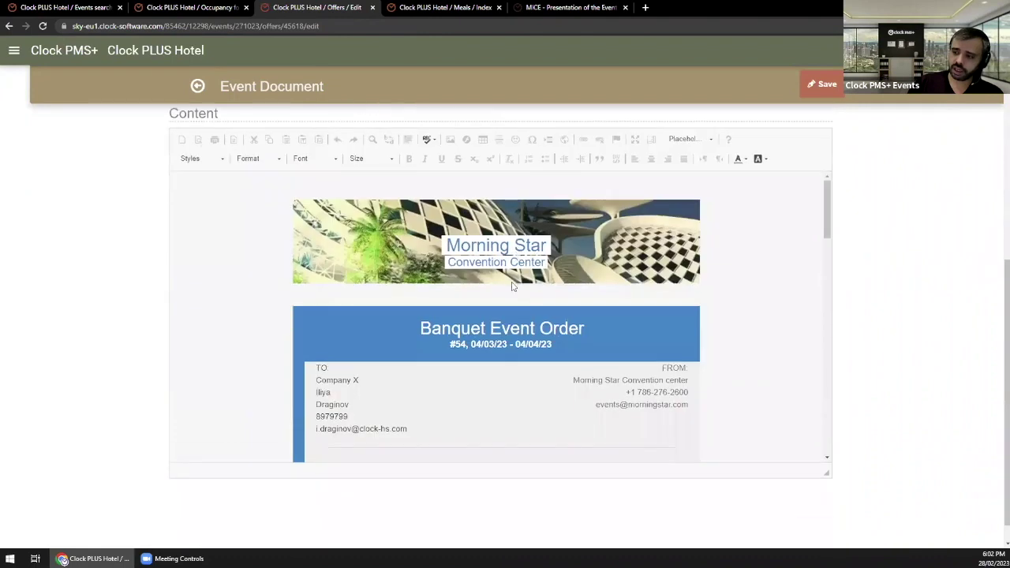
pyautogui.scroll(-3, 449, 282)
pyautogui.scroll(3, 447, 276)
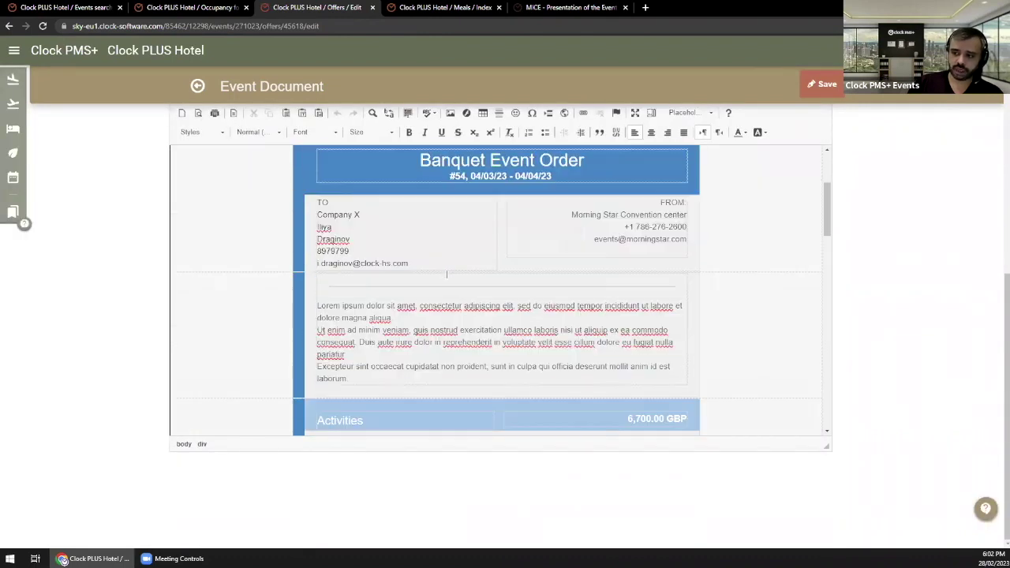
pyautogui.scroll(1, 446, 273)
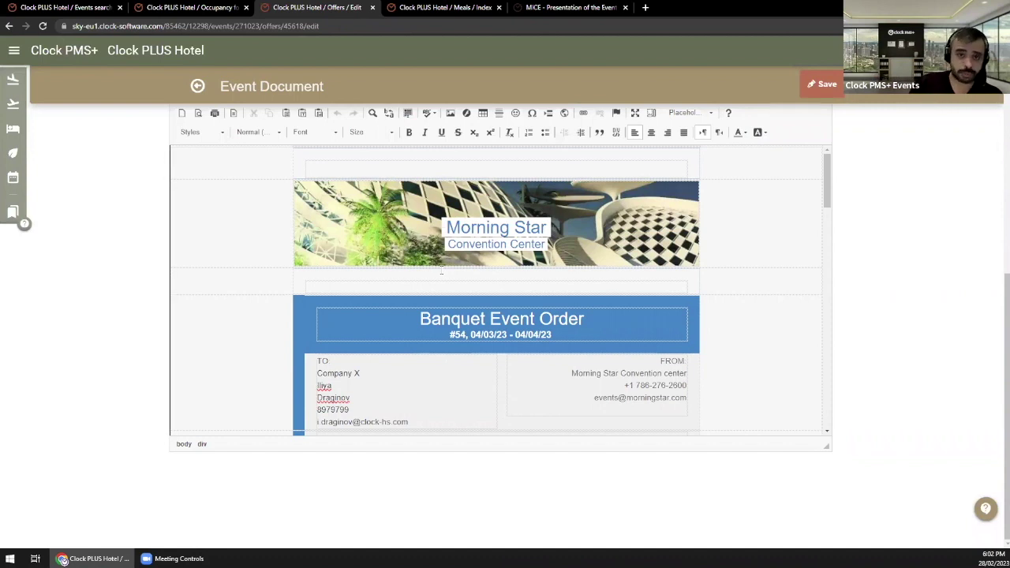
pyautogui.scroll(-2, 421, 307)
pyautogui.scroll(-3, 421, 307)
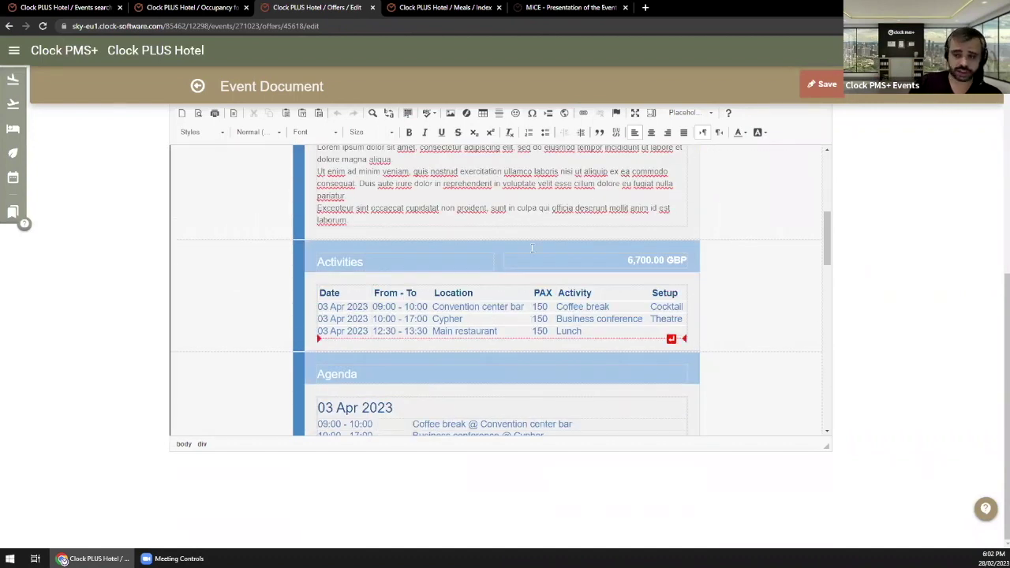
pyautogui.scroll(-1, 532, 248)
pyautogui.scroll(-2, 449, 290)
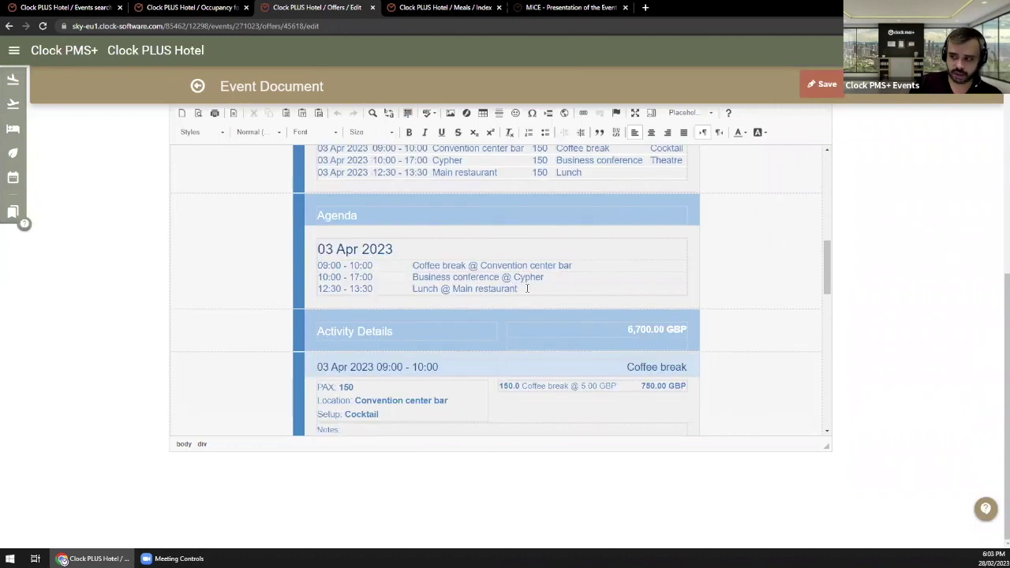
pyautogui.scroll(-3, 379, 260)
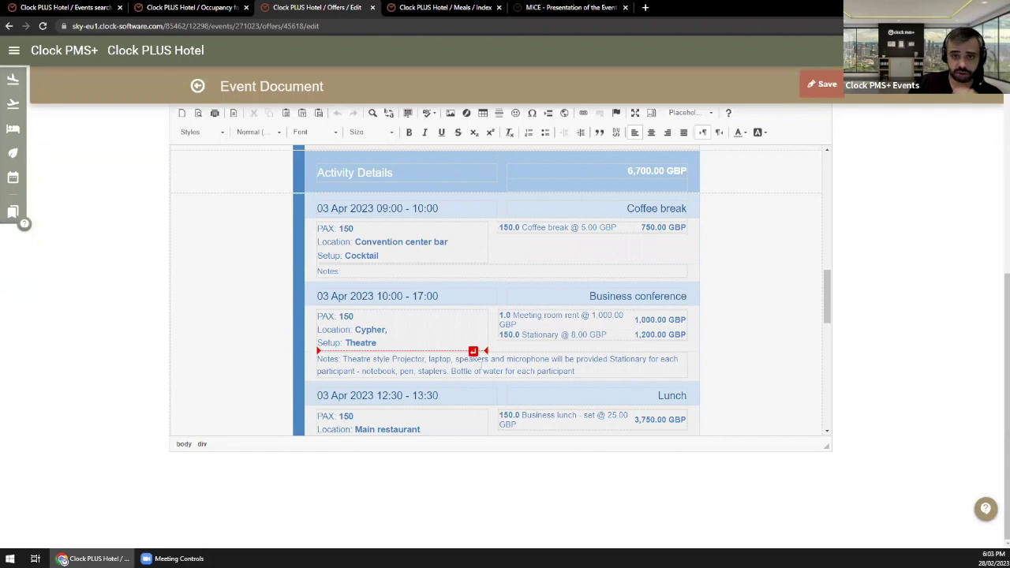
pyautogui.keyDown('shift'); pyautogui.click(481, 371); pyautogui.keyUp('shift')
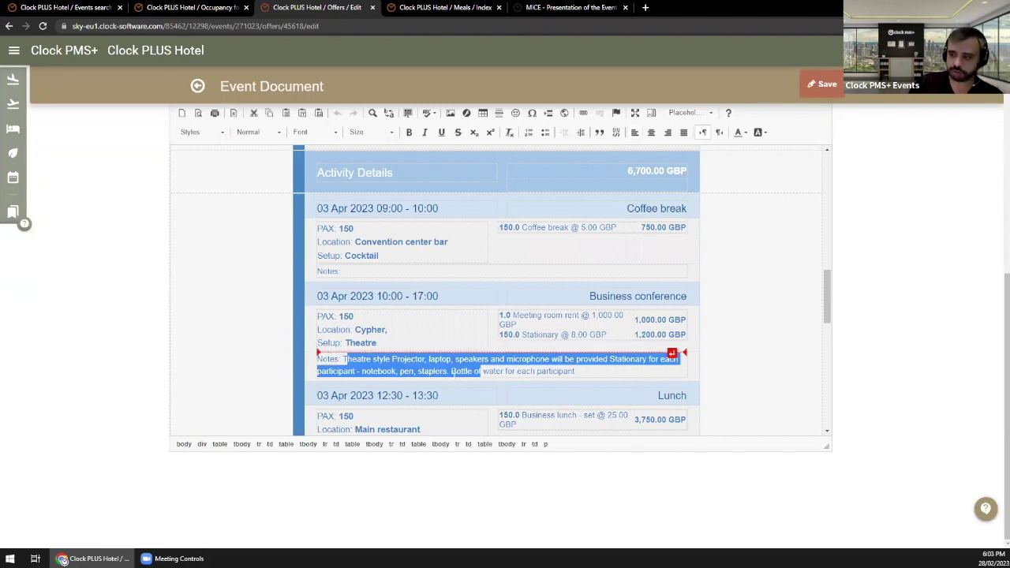
pyautogui.click(448, 363)
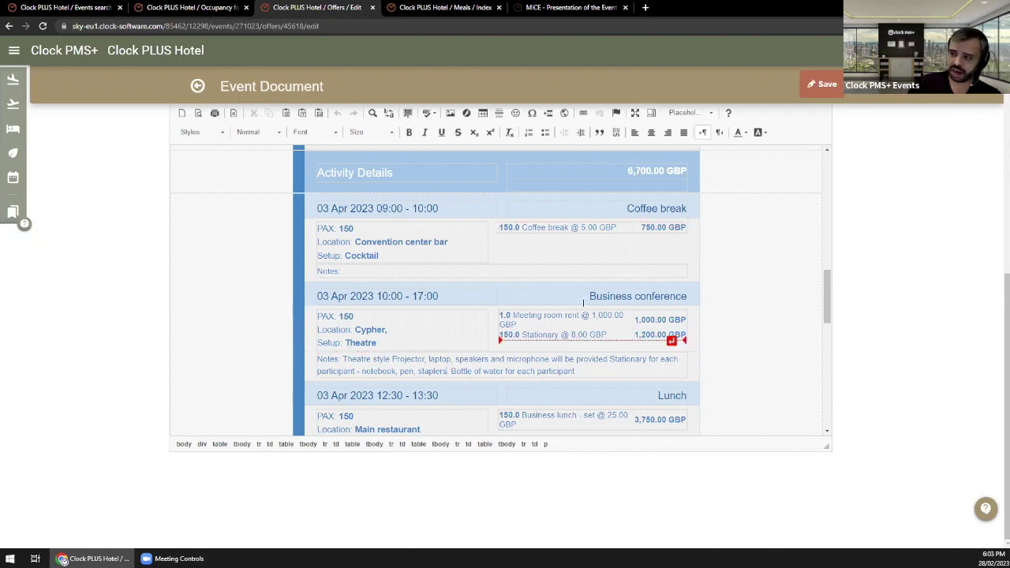
# Step: Check the 2,000.00 GBP deposit in the document, then return to the event
pyautogui.scroll(-1, 555, 292)
pyautogui.scroll(-7, 556, 292)
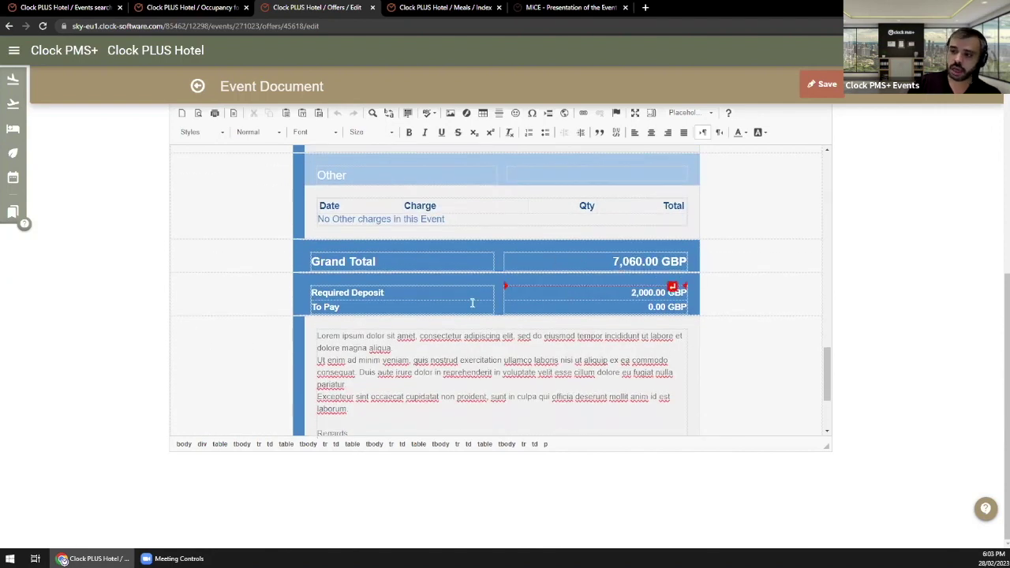
pyautogui.click(688, 295)
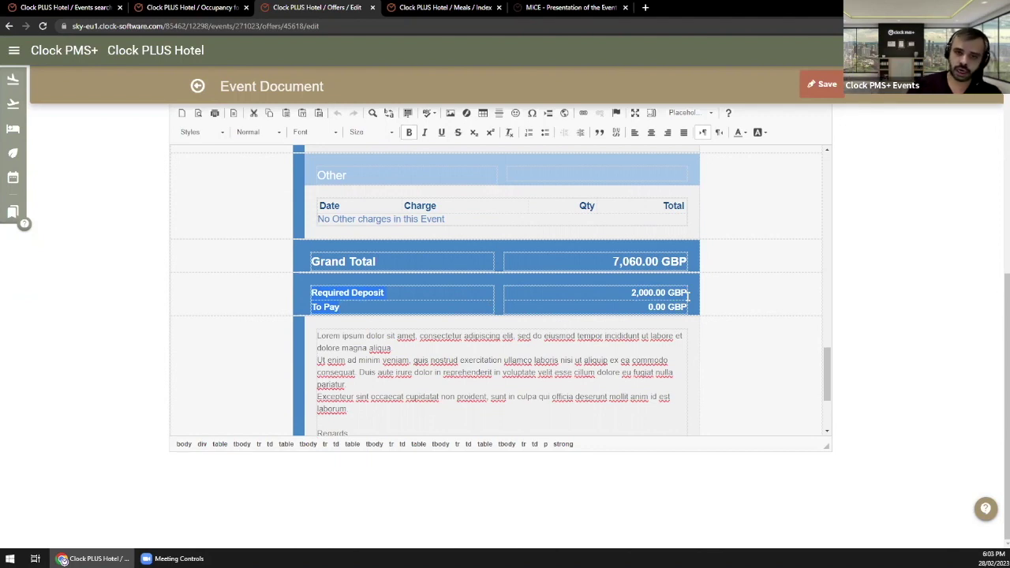
pyautogui.scroll(-1, 720, 274)
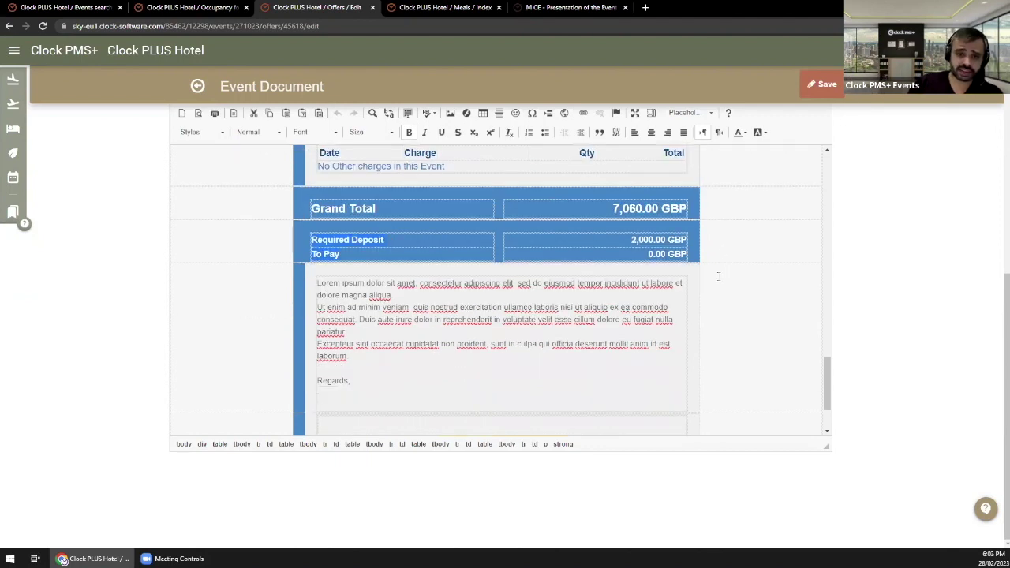
pyautogui.scroll(3, 718, 276)
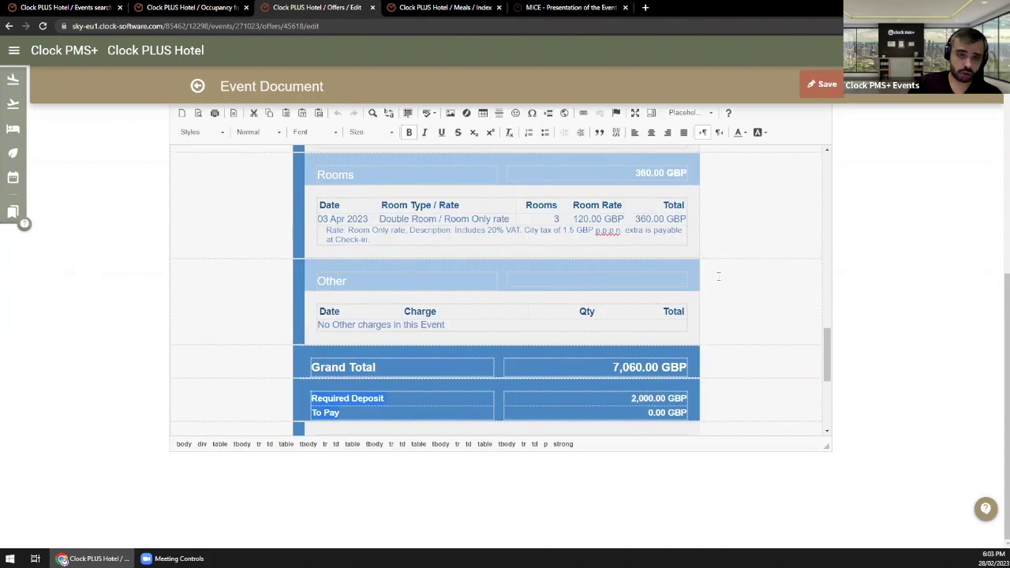
pyautogui.scroll(10, 718, 276)
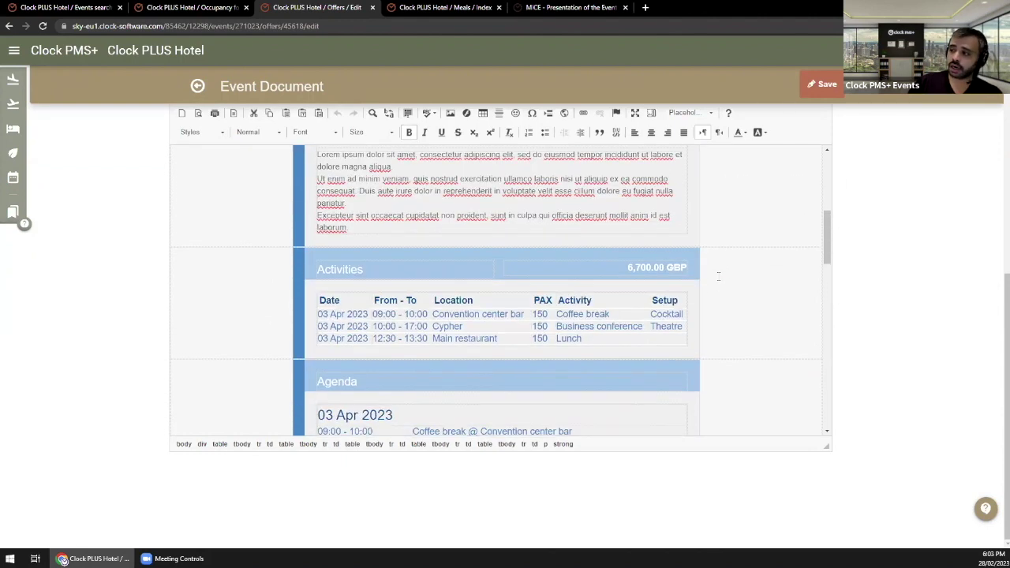
pyautogui.scroll(4, 719, 276)
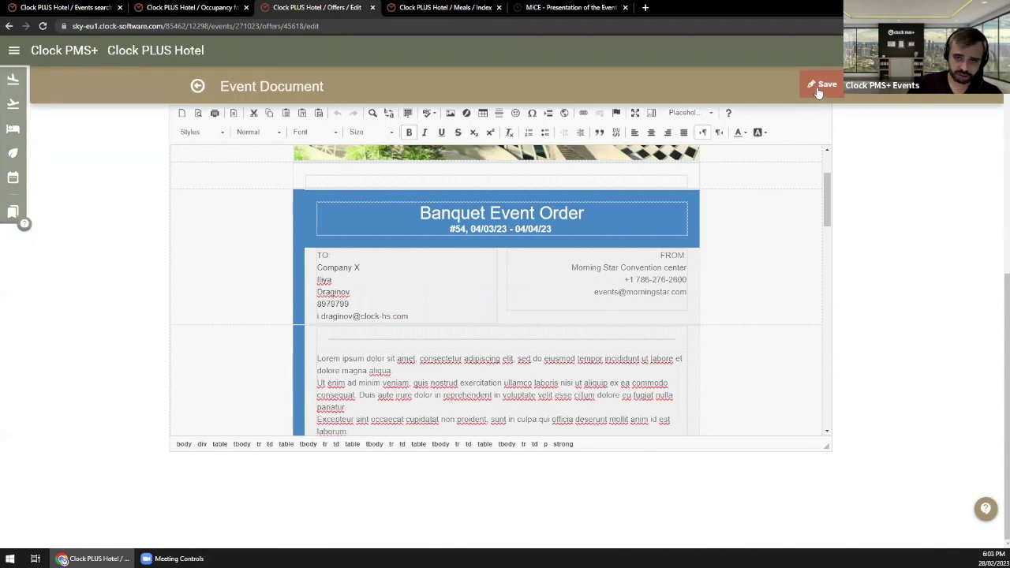
pyautogui.click(199, 86)
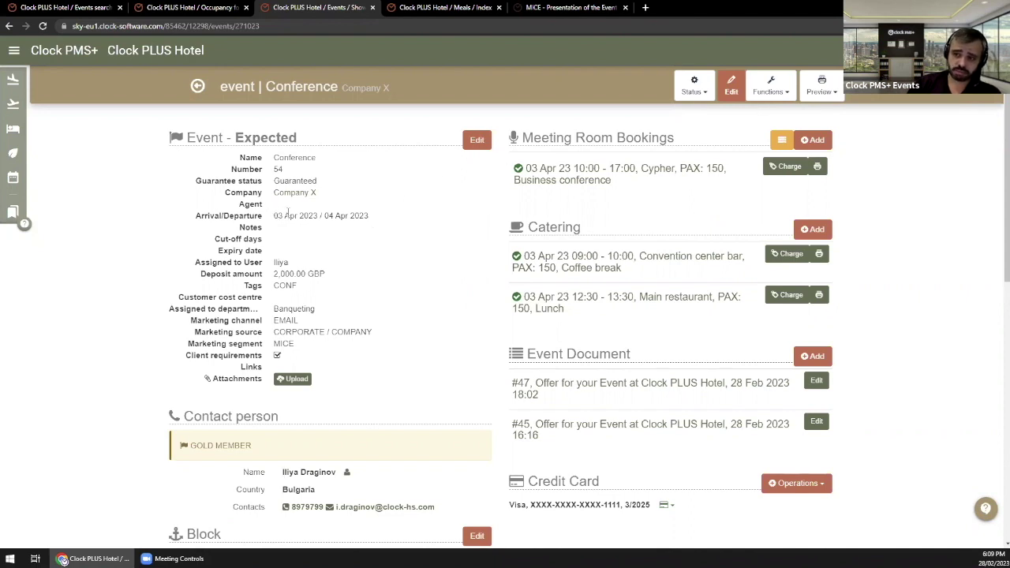
# Step: Check the Company X Conference arrival and departure dates and open the Functions menu
pyautogui.moveTo(274, 217); pyautogui.dragTo(369, 214)
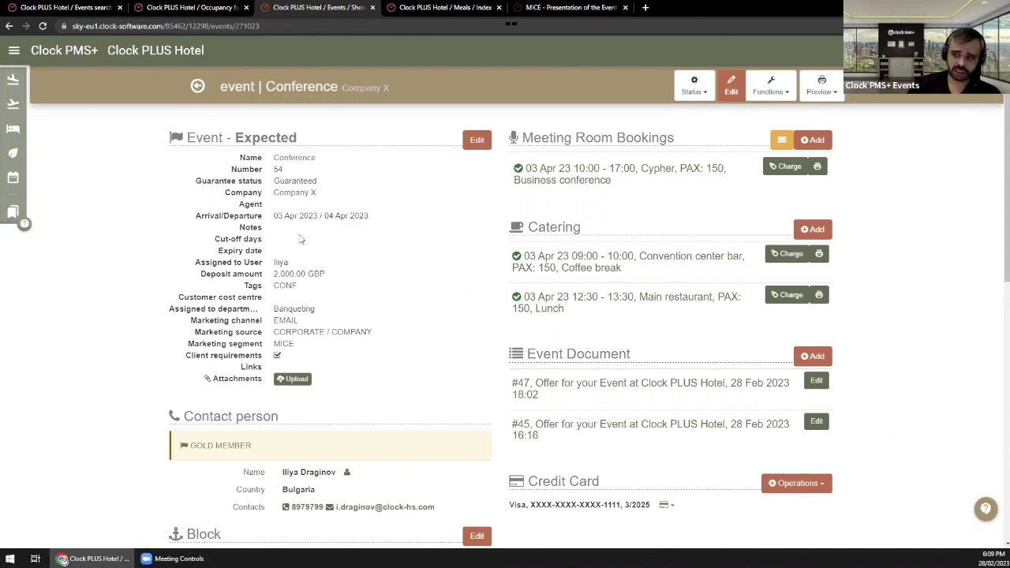
pyautogui.moveTo(277, 215); pyautogui.dragTo(296, 216)
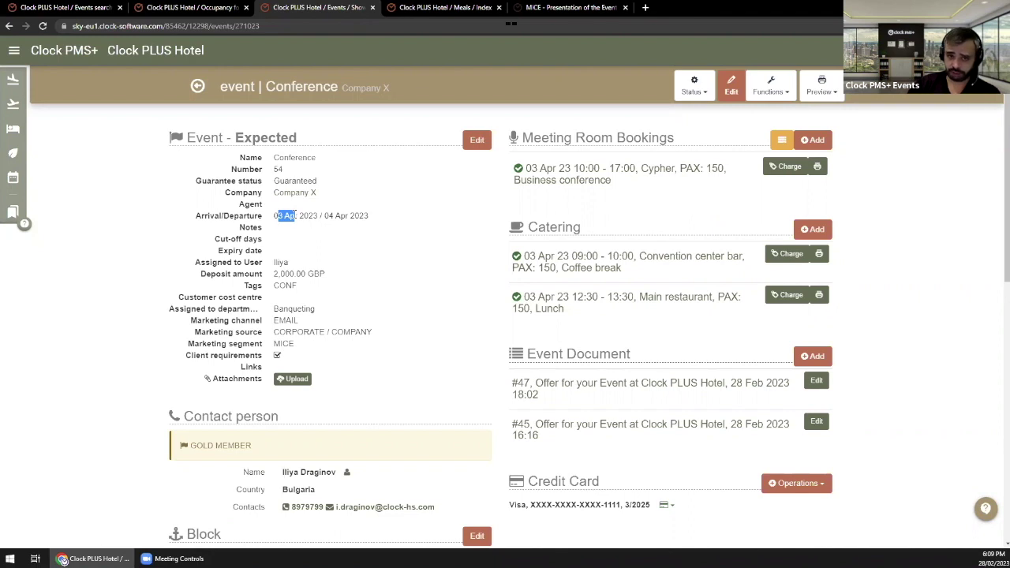
pyautogui.click(412, 230)
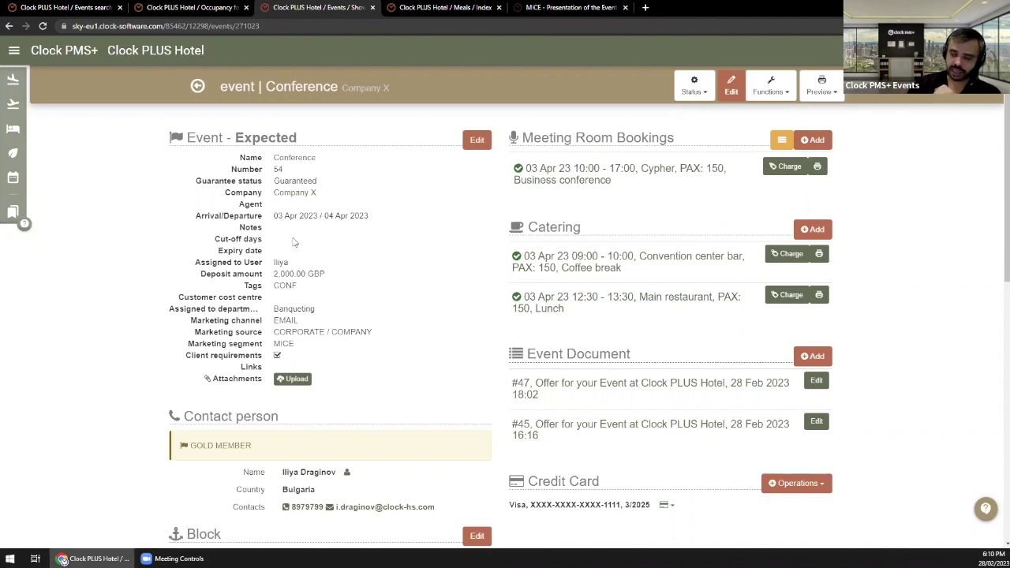
pyautogui.moveTo(269, 219); pyautogui.dragTo(347, 218)
pyautogui.click(374, 221)
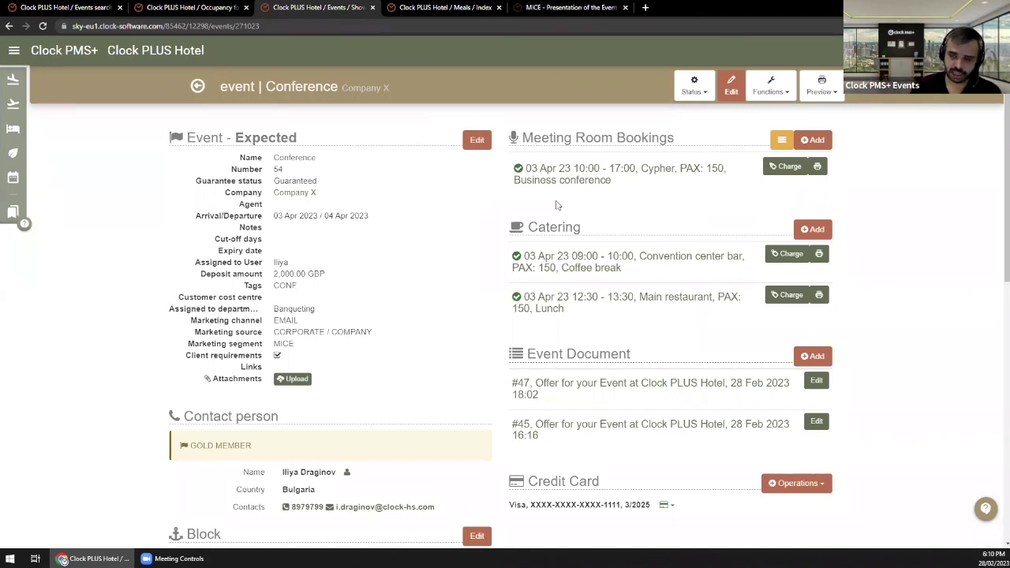
pyautogui.click(772, 87)
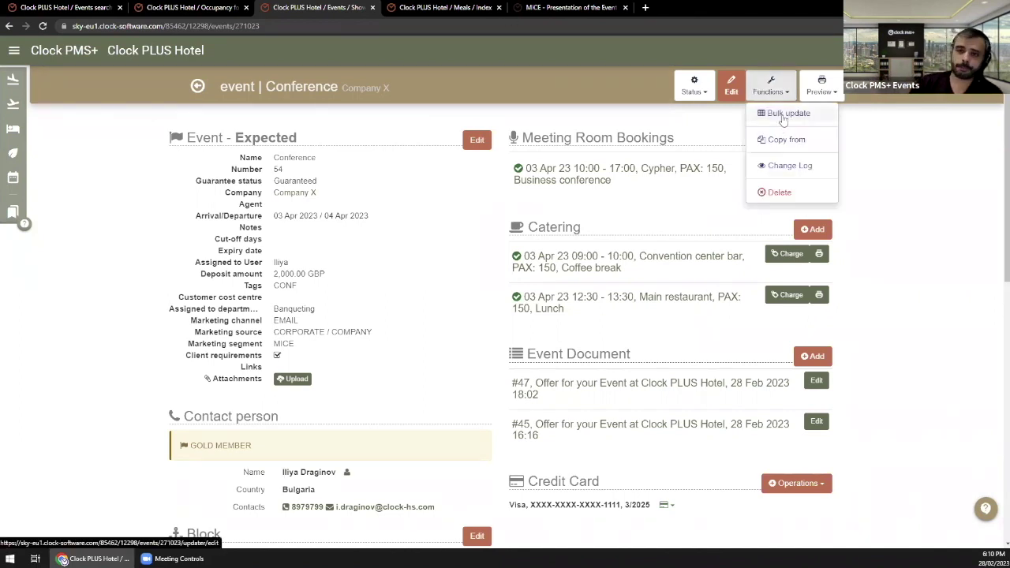
# Step: In Bulk update, try the New Date pickers for the event and meeting room, then switch to Autofill
pyautogui.click(784, 115)
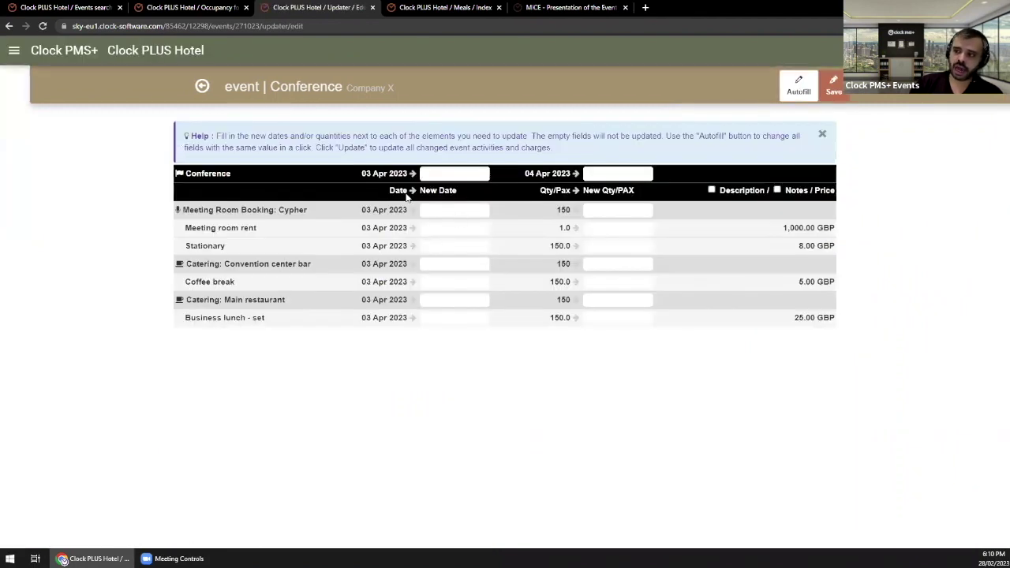
pyautogui.click(434, 173)
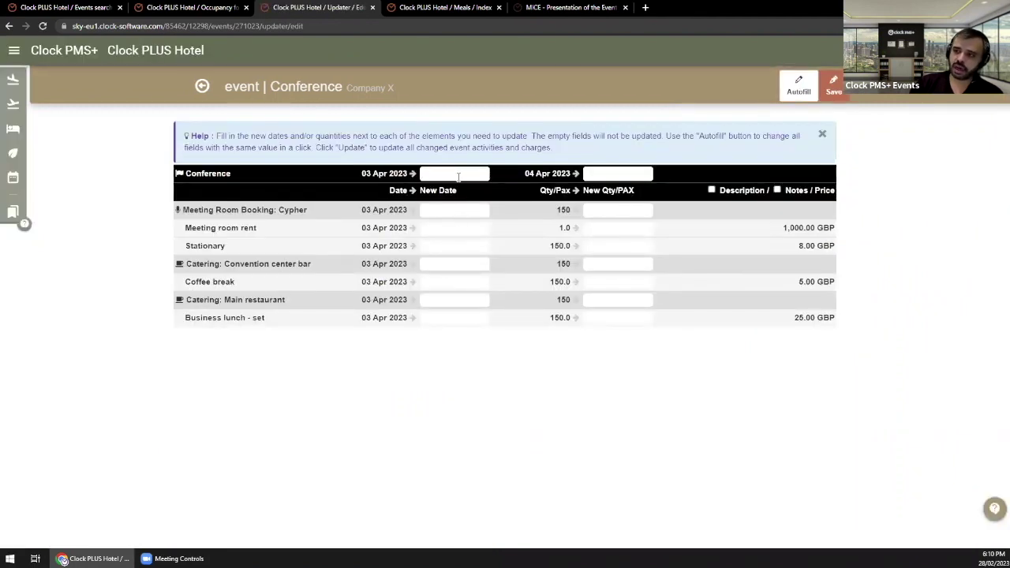
pyautogui.click(366, 172)
pyautogui.moveTo(365, 171); pyautogui.dragTo(386, 173)
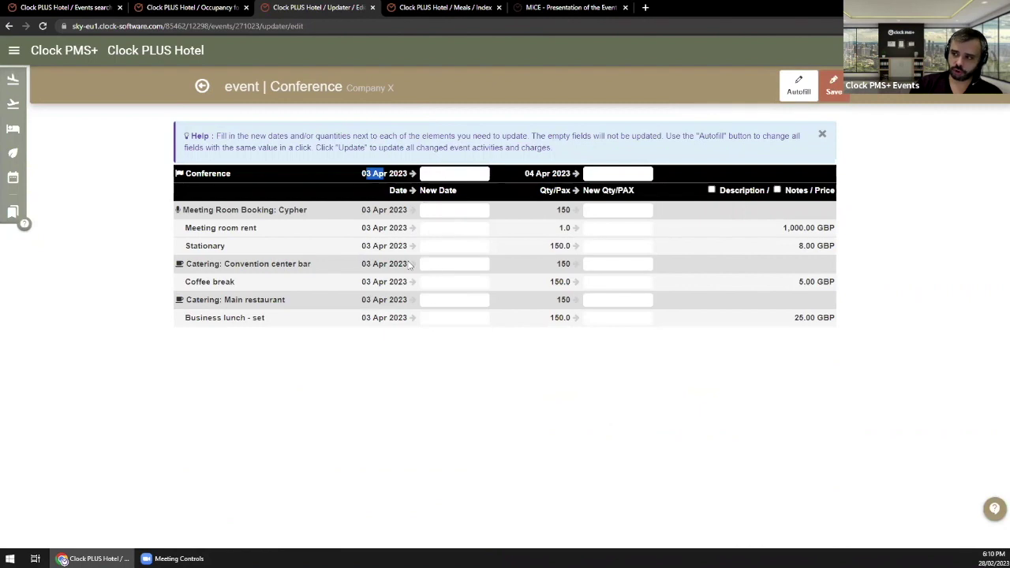
pyautogui.click(431, 210)
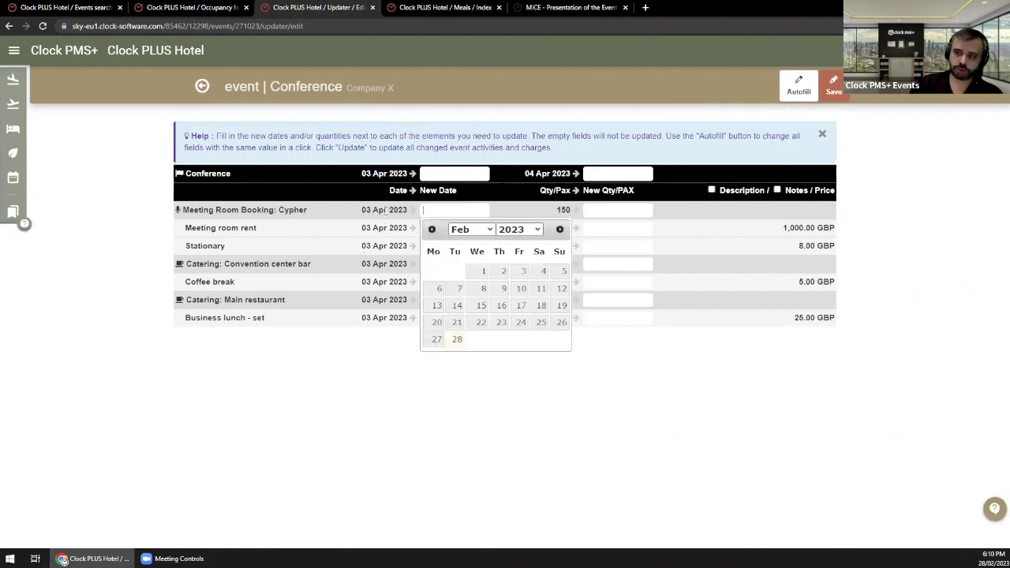
pyautogui.click(440, 208)
pyautogui.moveTo(355, 210); pyautogui.dragTo(411, 208)
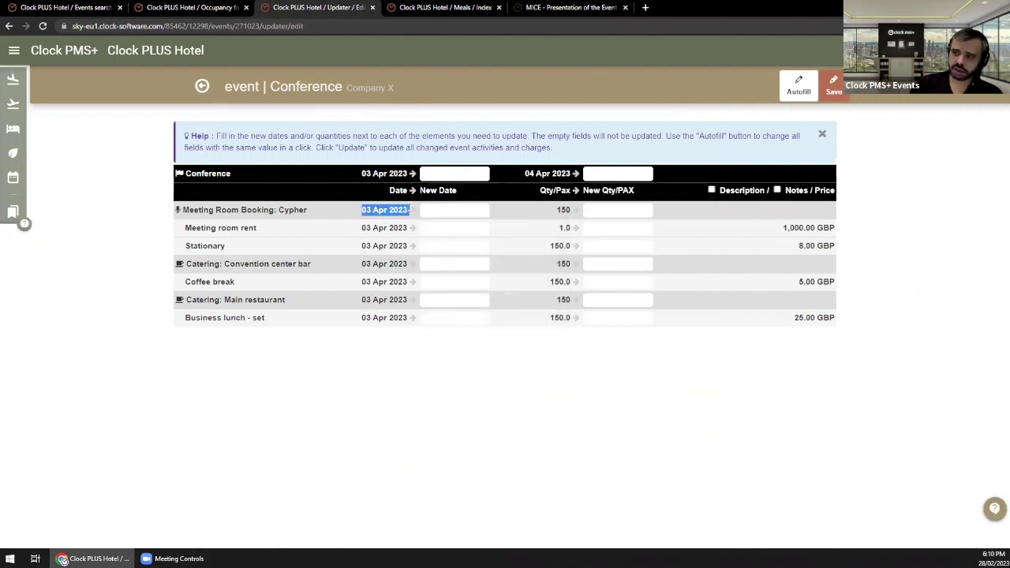
pyautogui.click(432, 210)
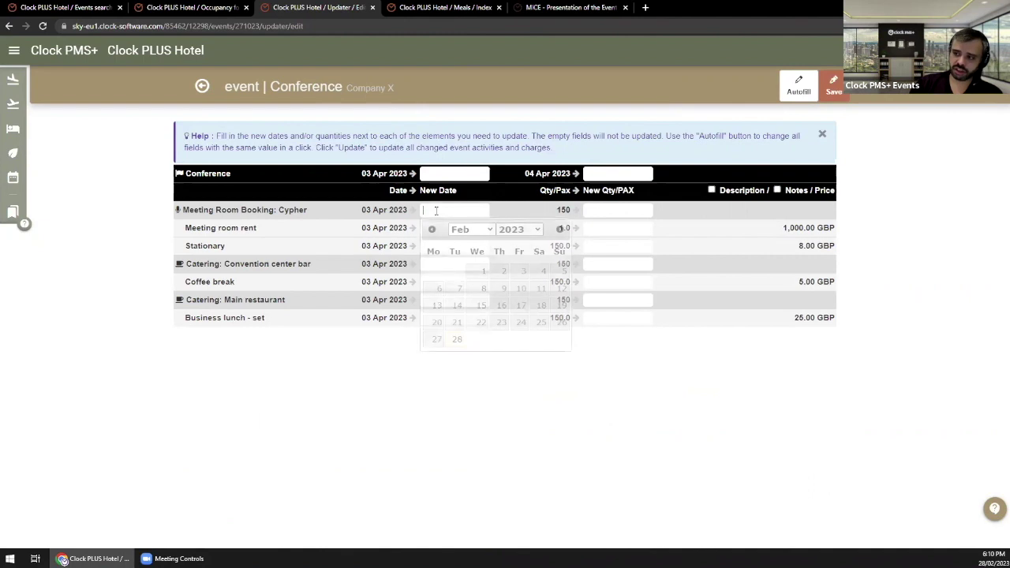
pyautogui.click(379, 326)
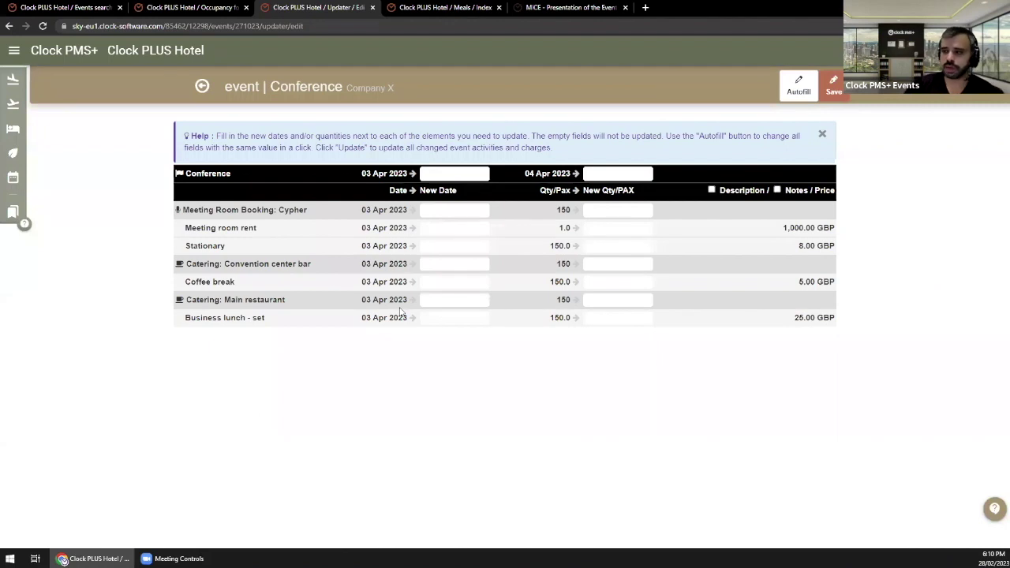
pyautogui.click(797, 96)
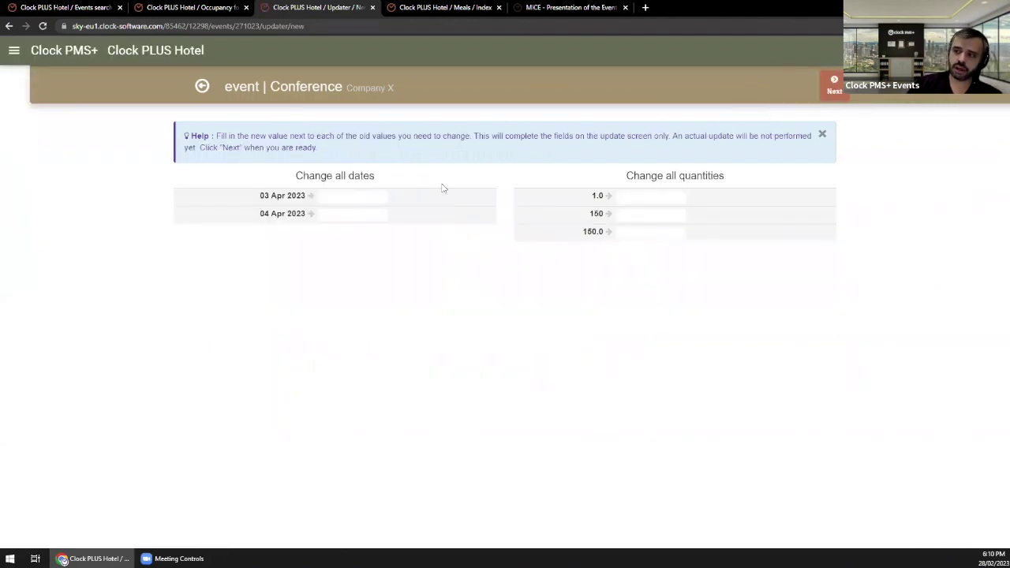
pyautogui.click(351, 197)
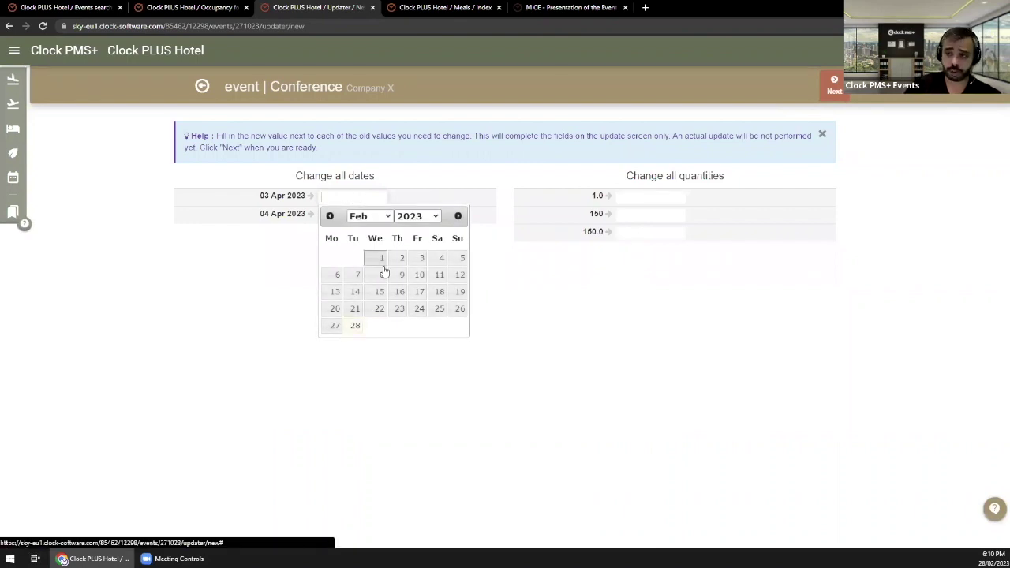
pyautogui.click(304, 213)
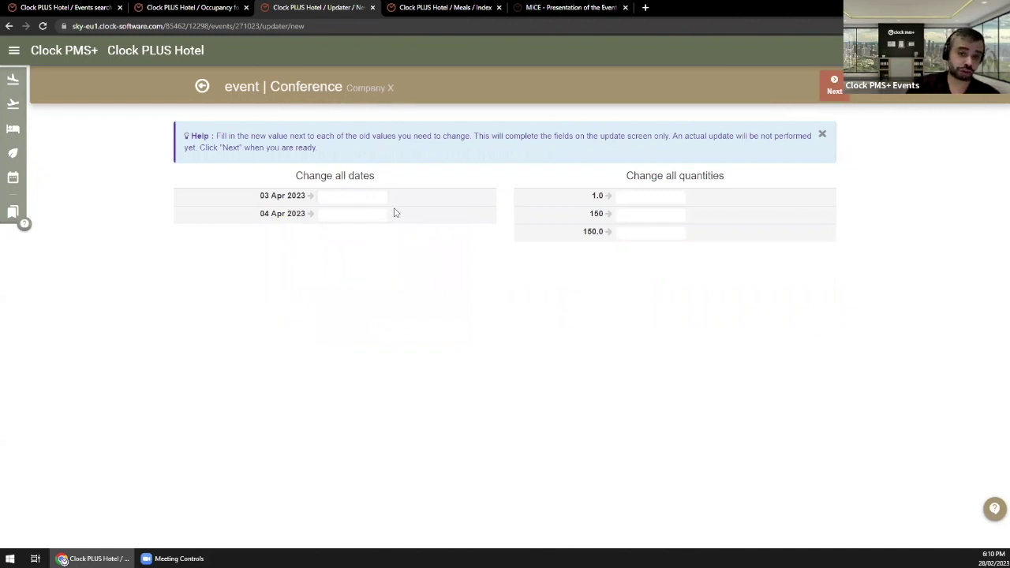
pyautogui.click(202, 86)
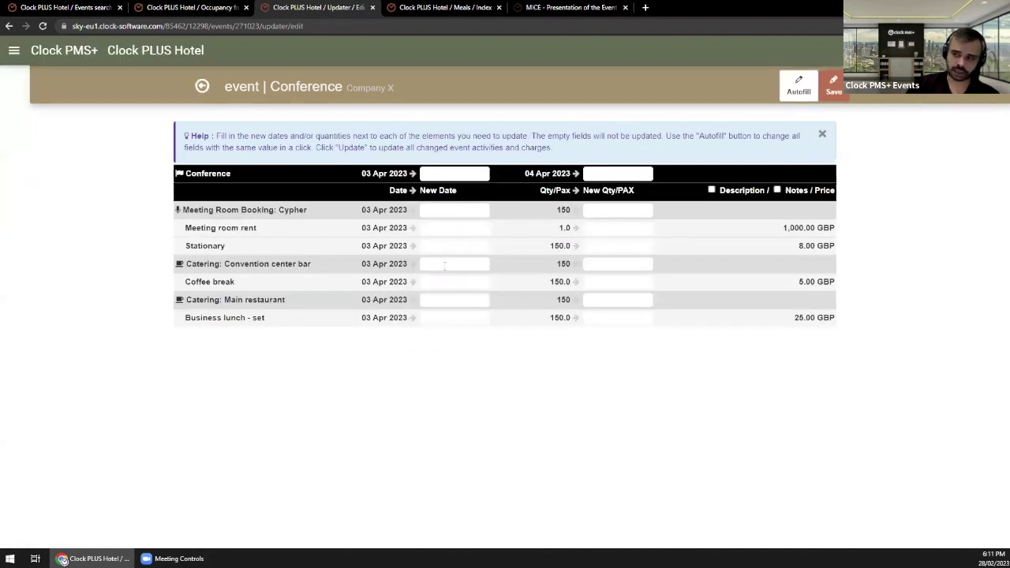
pyautogui.moveTo(550, 245); pyautogui.dragTo(572, 246)
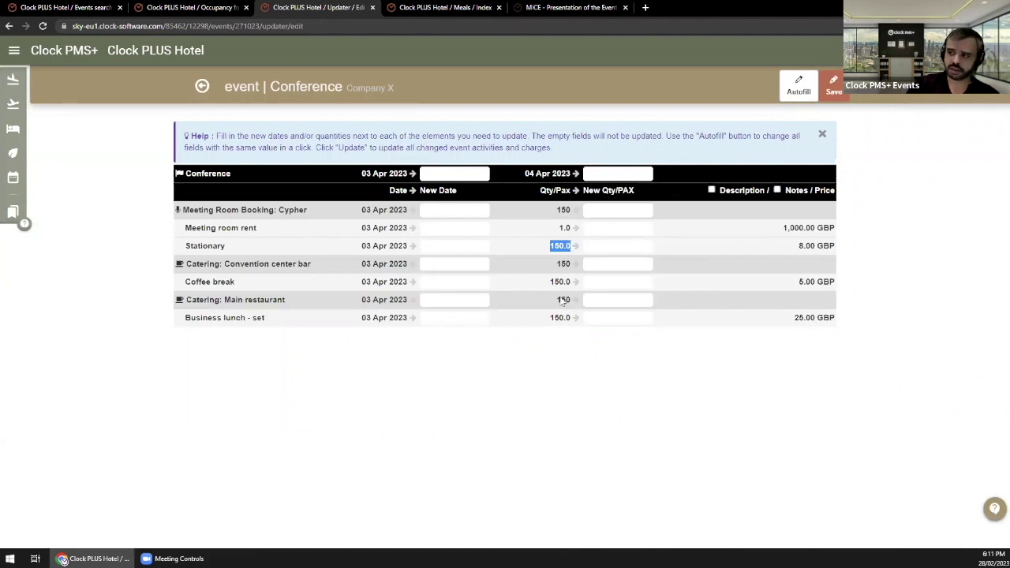
pyautogui.click(560, 247)
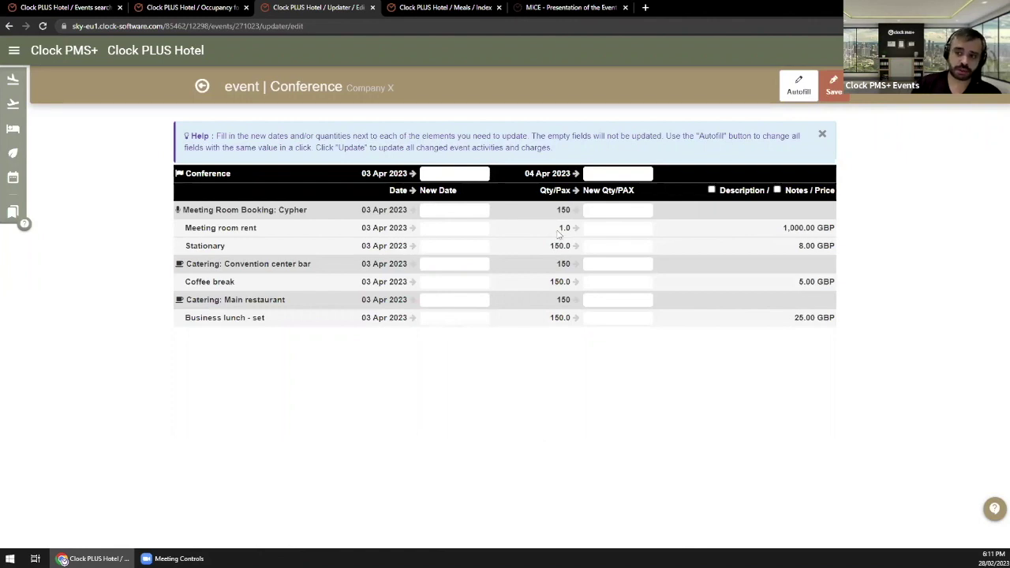
pyautogui.click(615, 212)
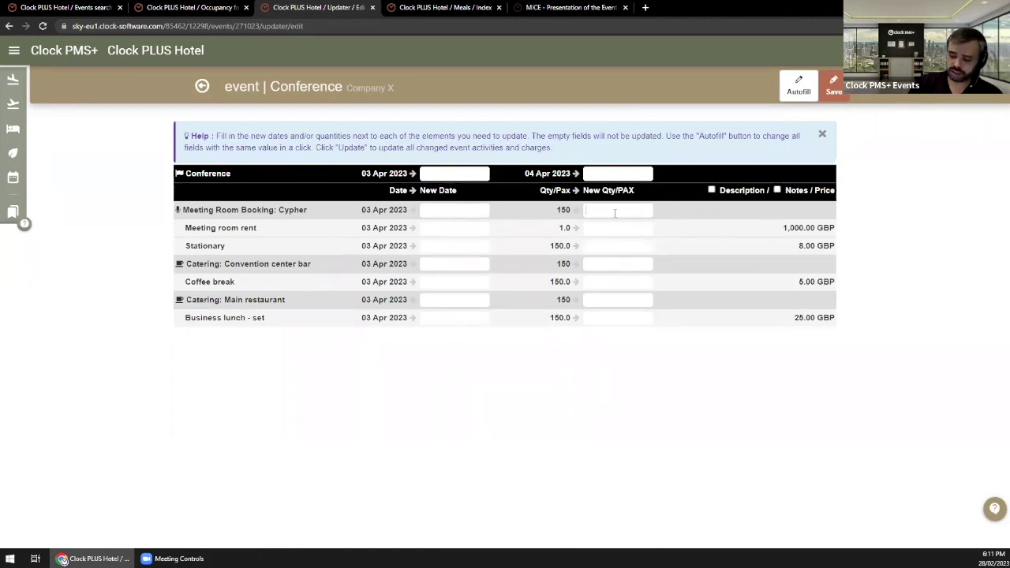
pyautogui.write('100')
pyautogui.click(608, 244)
pyautogui.write('100')
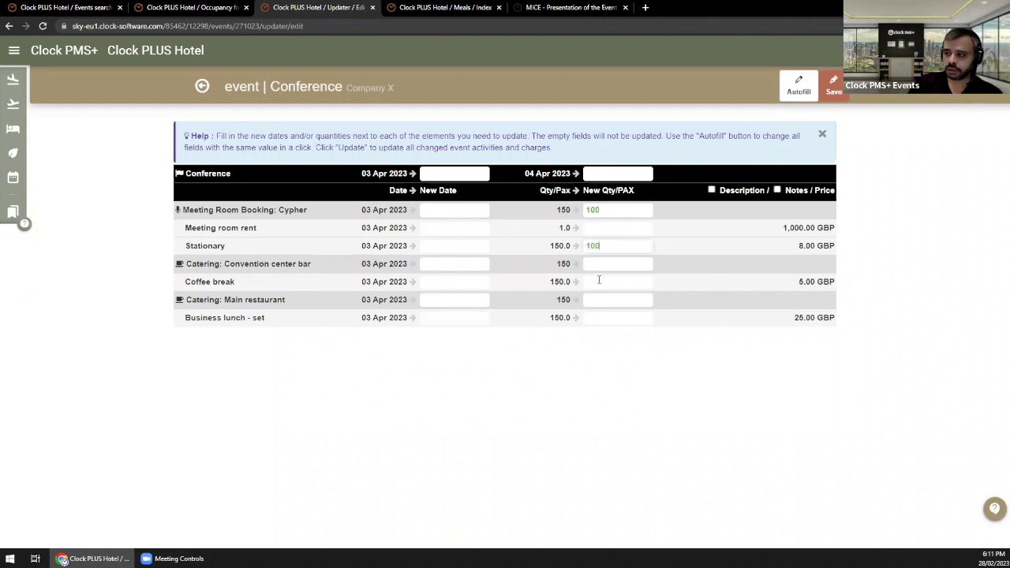
pyautogui.click(603, 284)
pyautogui.write('100')
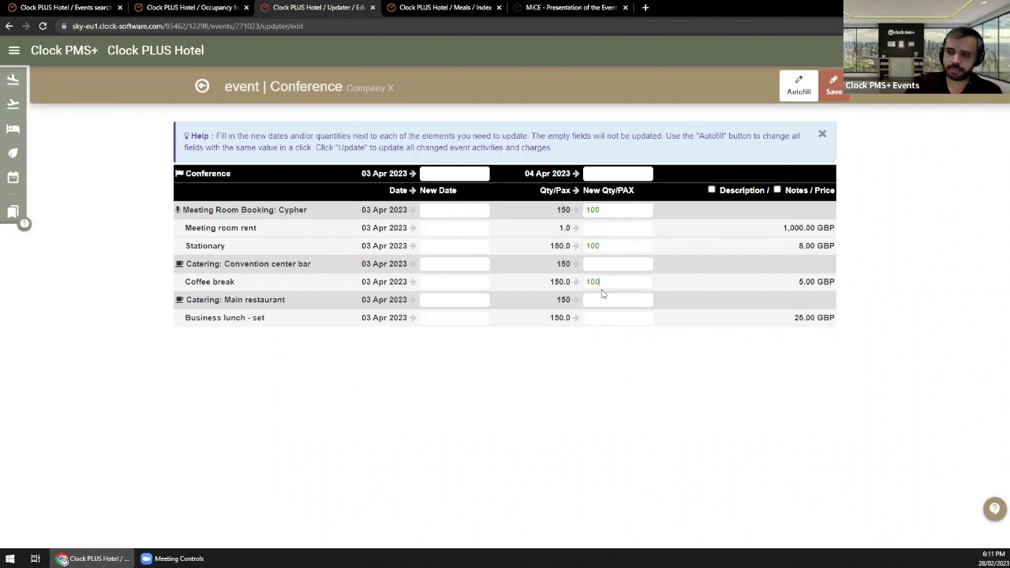
pyautogui.press('BackSpace')
pyautogui.press('BackSpace')
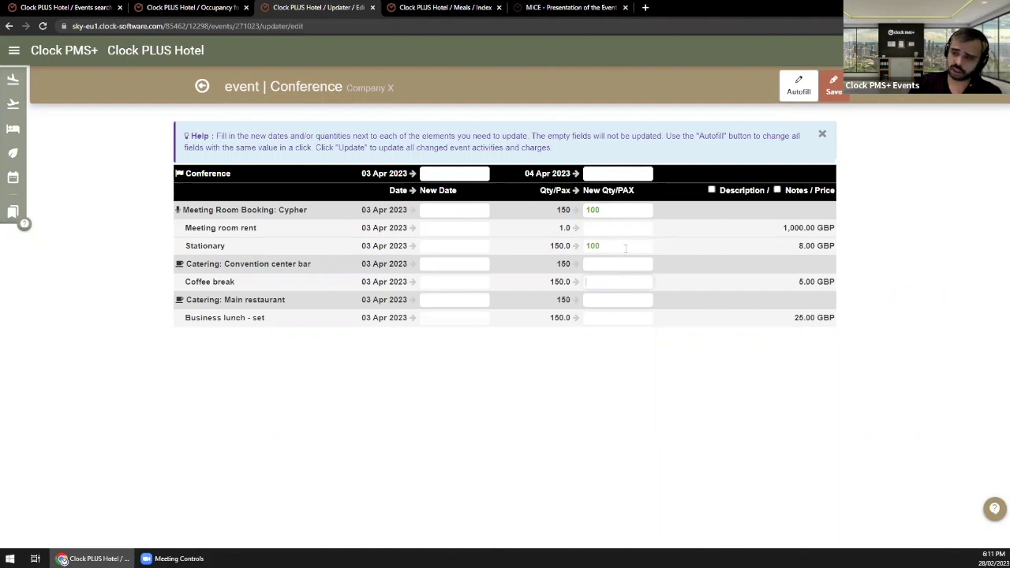
pyautogui.doubleClick(593, 246)
pyautogui.press('BackSpace')
pyautogui.doubleClick(593, 210)
pyautogui.click(566, 471)
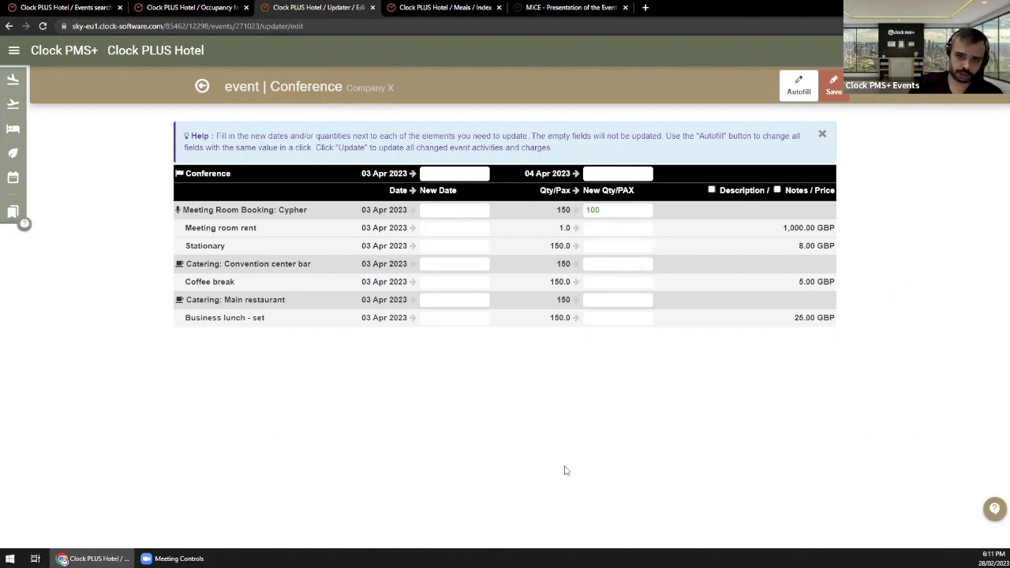
pyautogui.doubleClick(593, 210)
pyautogui.press('BackSpace')
pyautogui.click(785, 94)
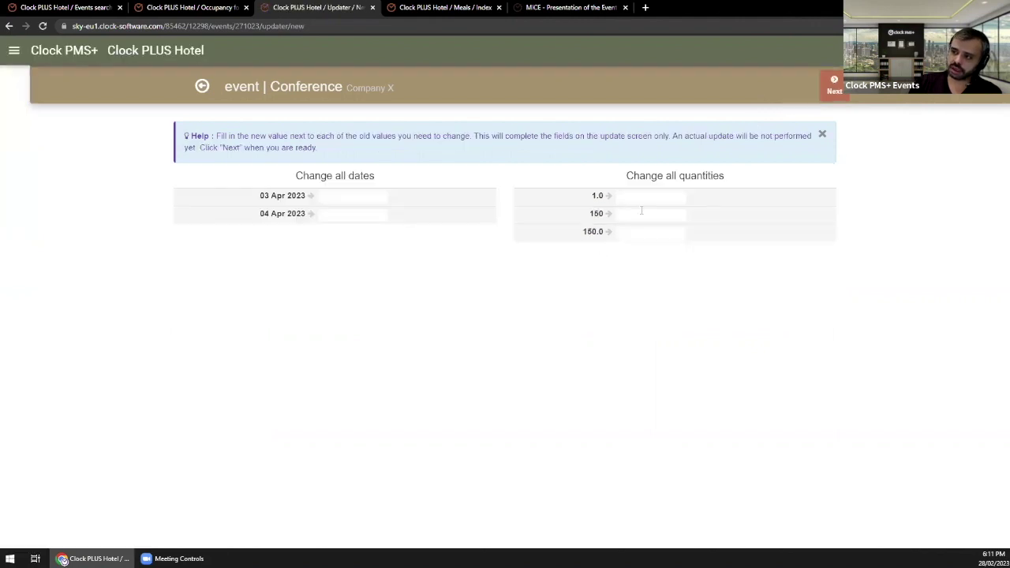
pyautogui.click(639, 213)
pyautogui.write('1100')
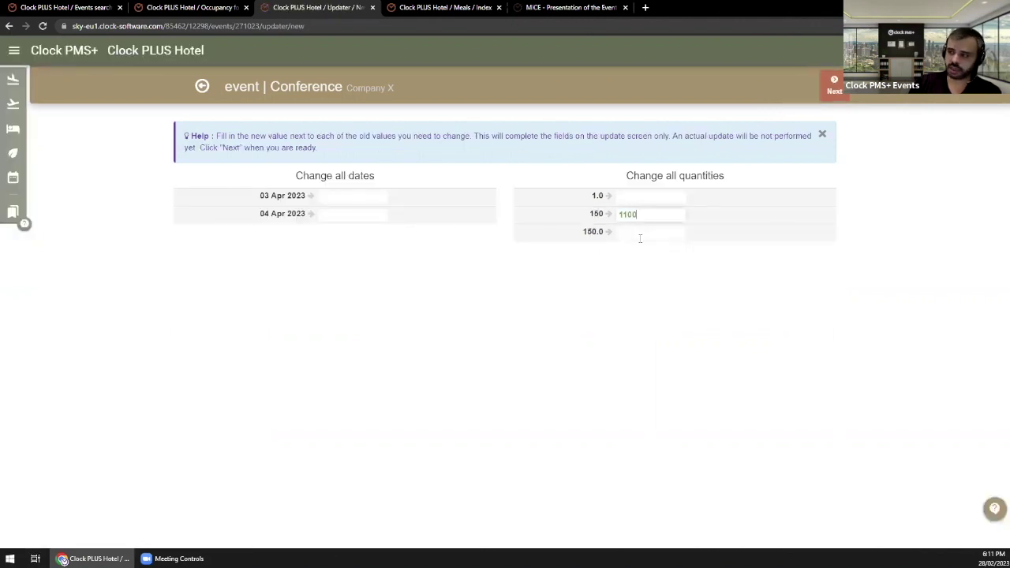
pyautogui.press('BackSpace')
pyautogui.press('BackSpace')
pyautogui.write('00')
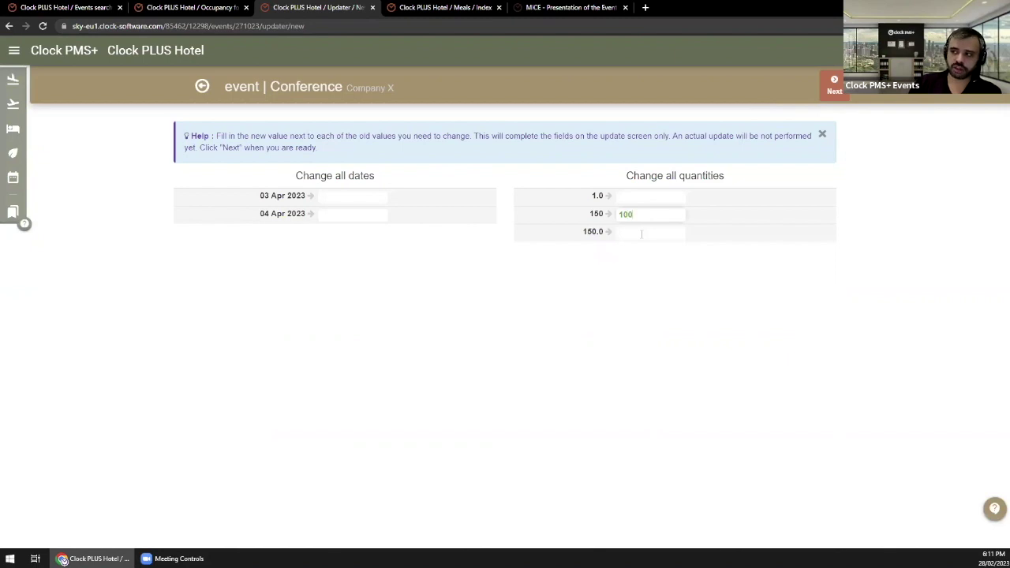
pyautogui.click(642, 233)
pyautogui.write('100')
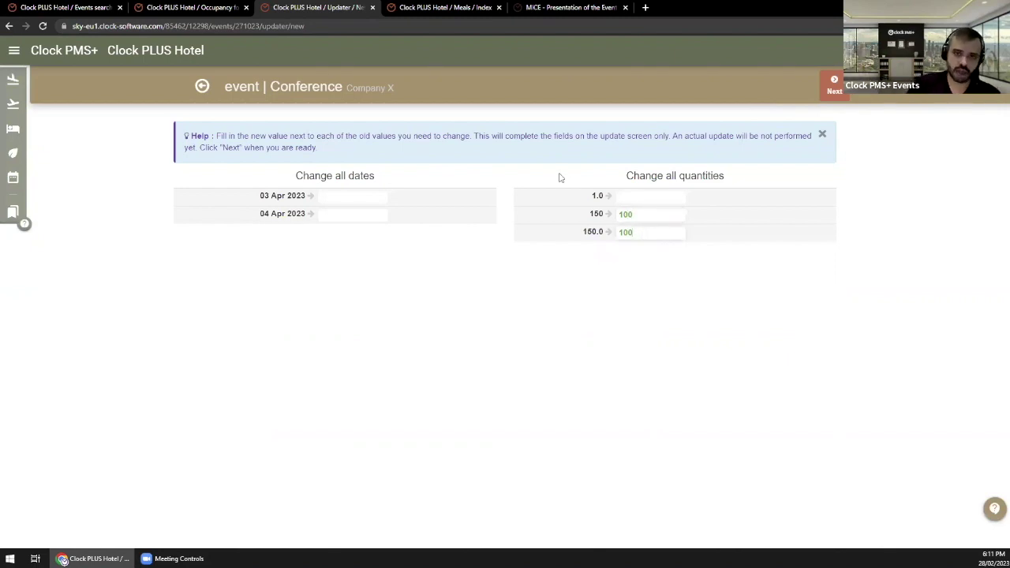
pyautogui.click(203, 84)
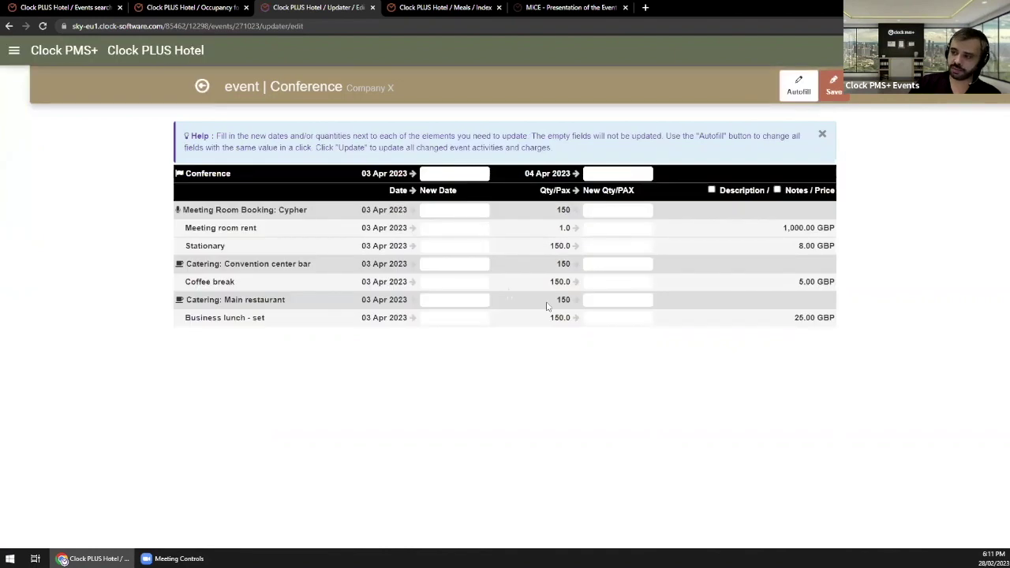
pyautogui.doubleClick(564, 299)
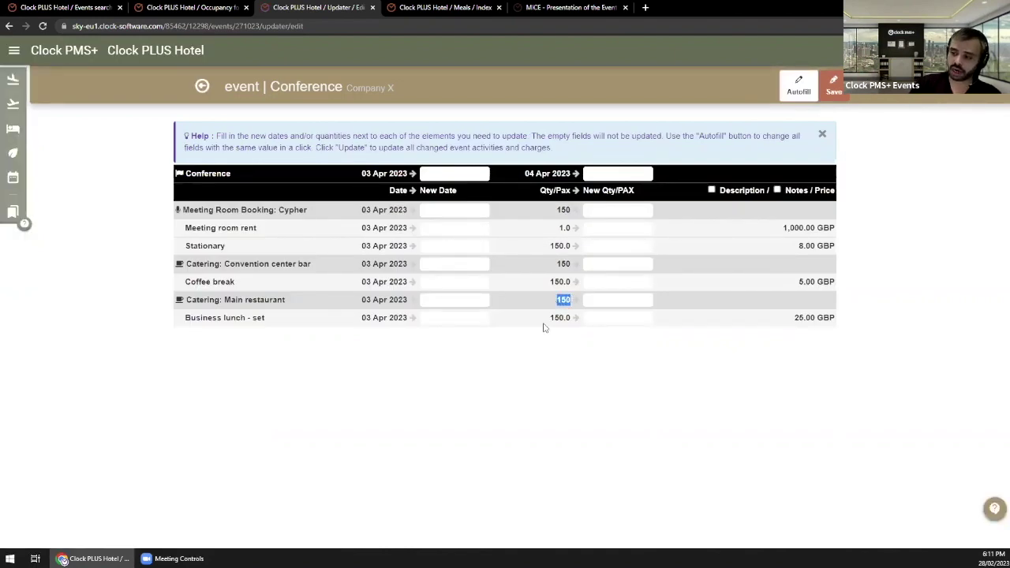
pyautogui.click(563, 318)
pyautogui.doubleClick(561, 317)
pyautogui.click(565, 355)
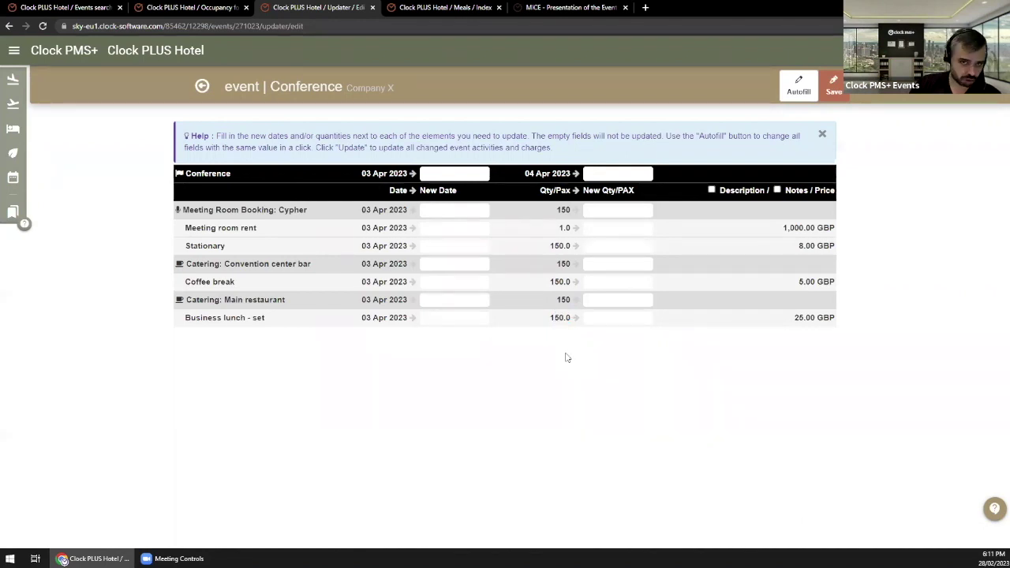
pyautogui.doubleClick(561, 318)
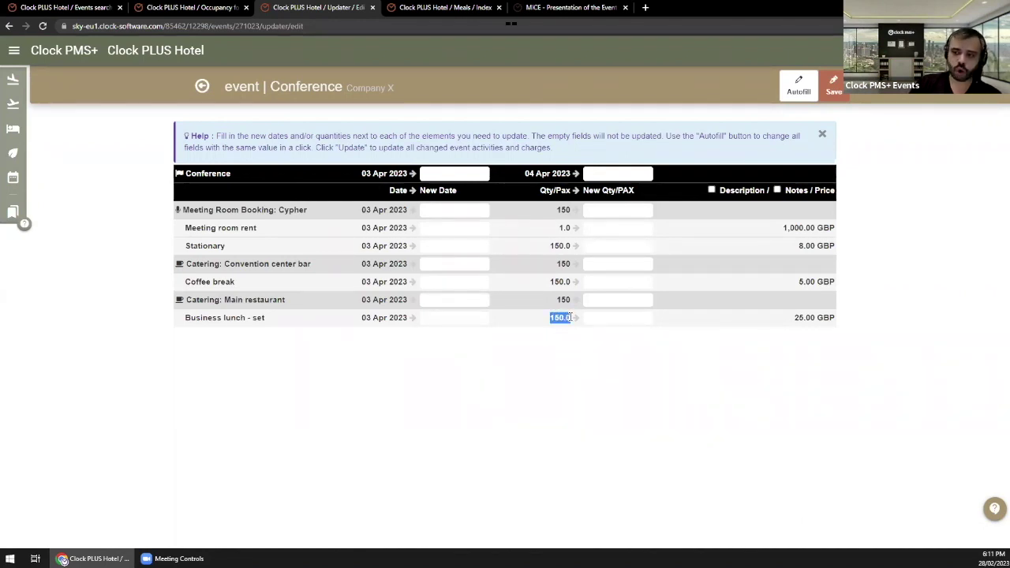
pyautogui.moveTo(238, 315); pyautogui.dragTo(190, 330)
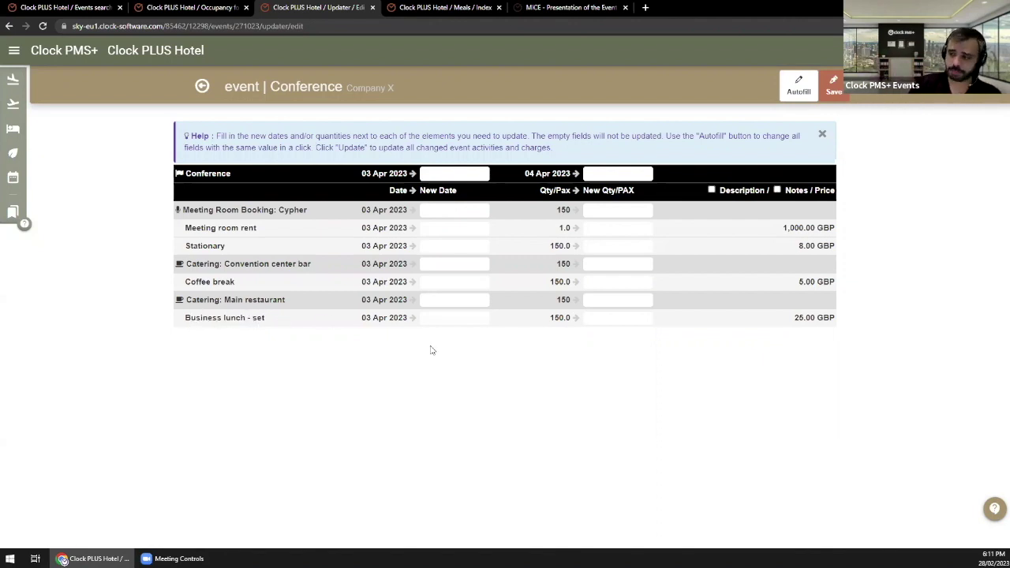
pyautogui.moveTo(556, 300); pyautogui.dragTo(573, 300)
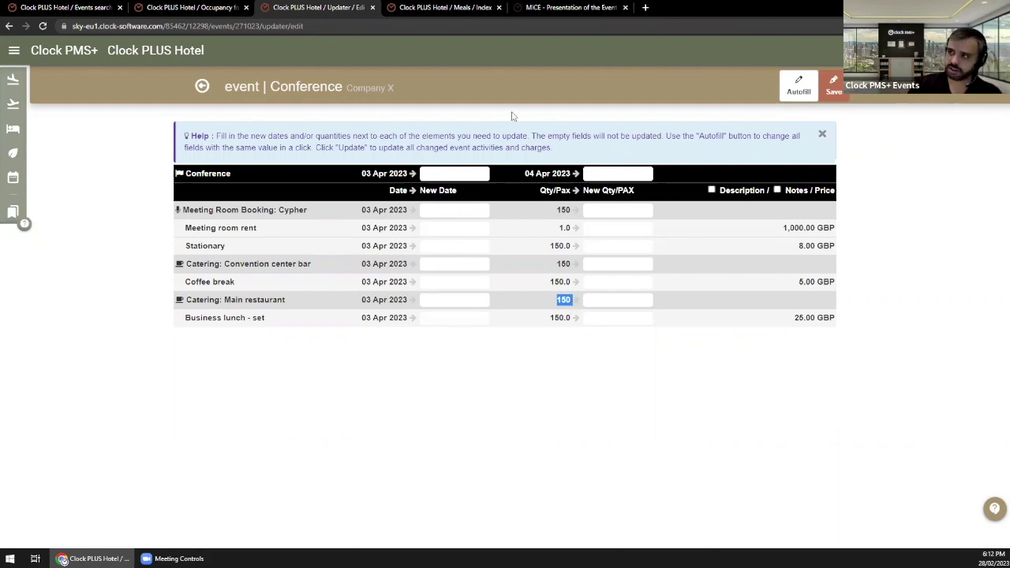
pyautogui.click(797, 86)
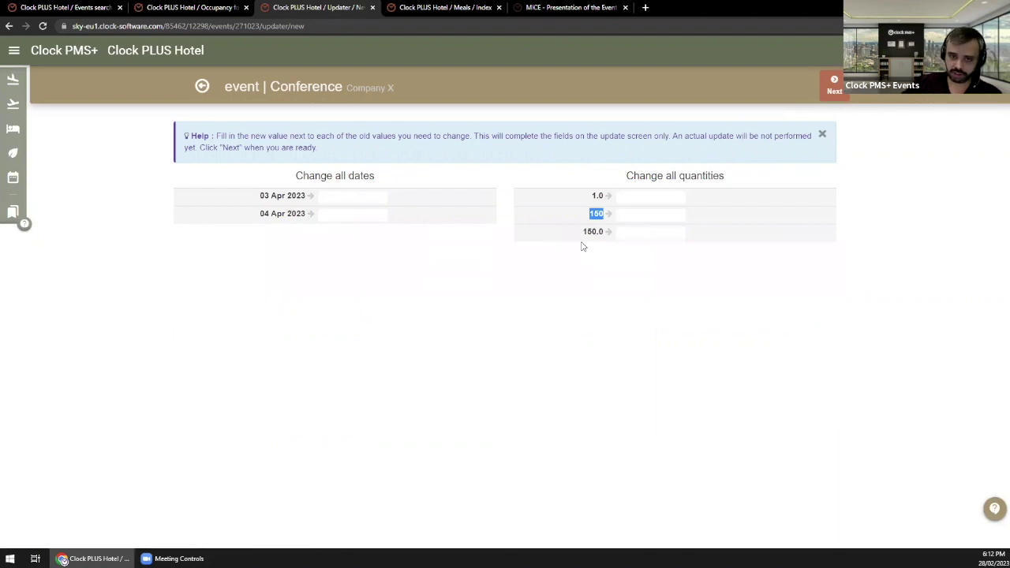
pyautogui.click(655, 207)
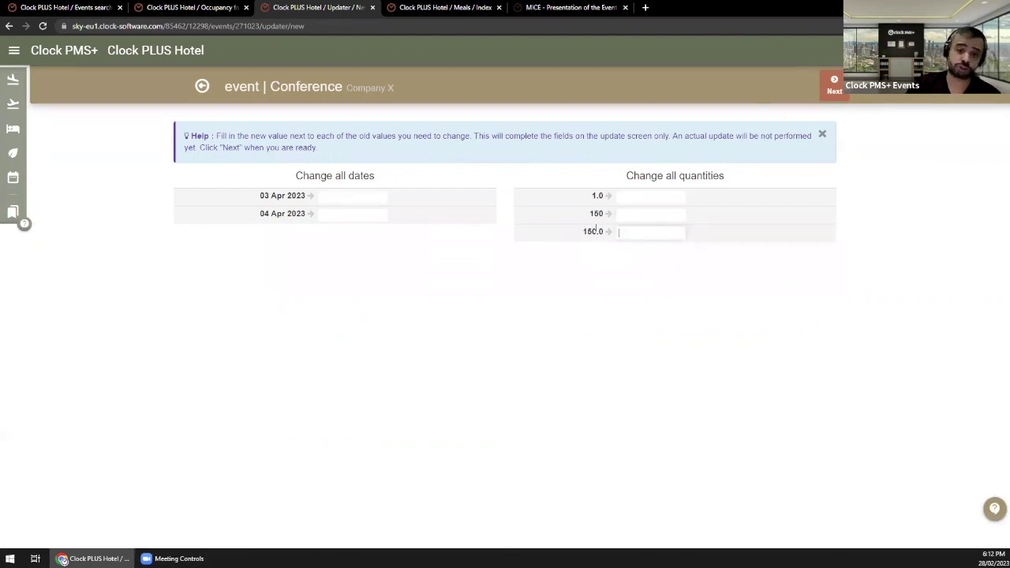
# Step: Void the 2,000.00 GBP card payment on folio FL-00452 with a reason, leaving 6,700.00 GBP due
pyautogui.click(201, 88)
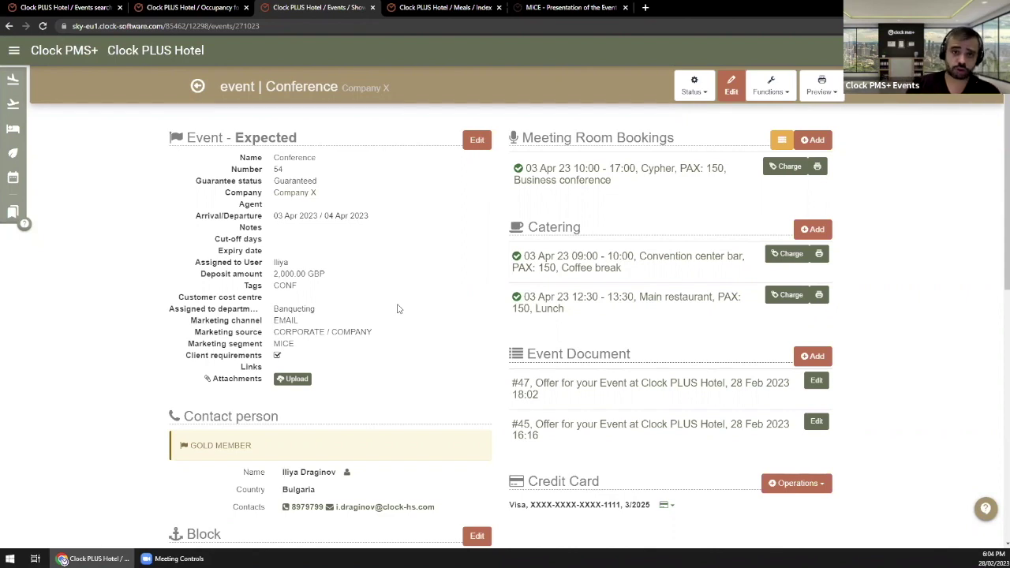
pyautogui.scroll(-4, 390, 310)
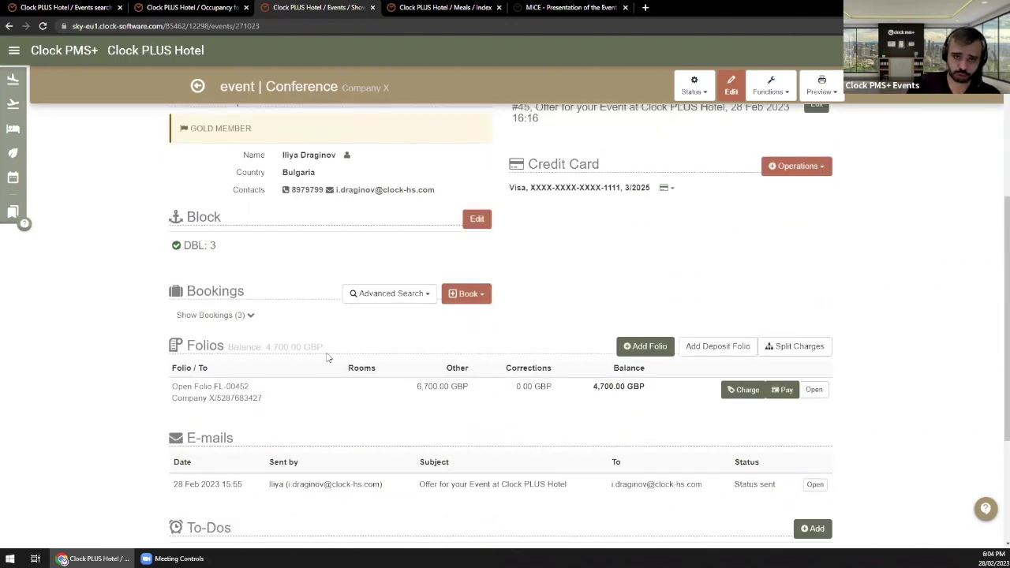
pyautogui.click(238, 386)
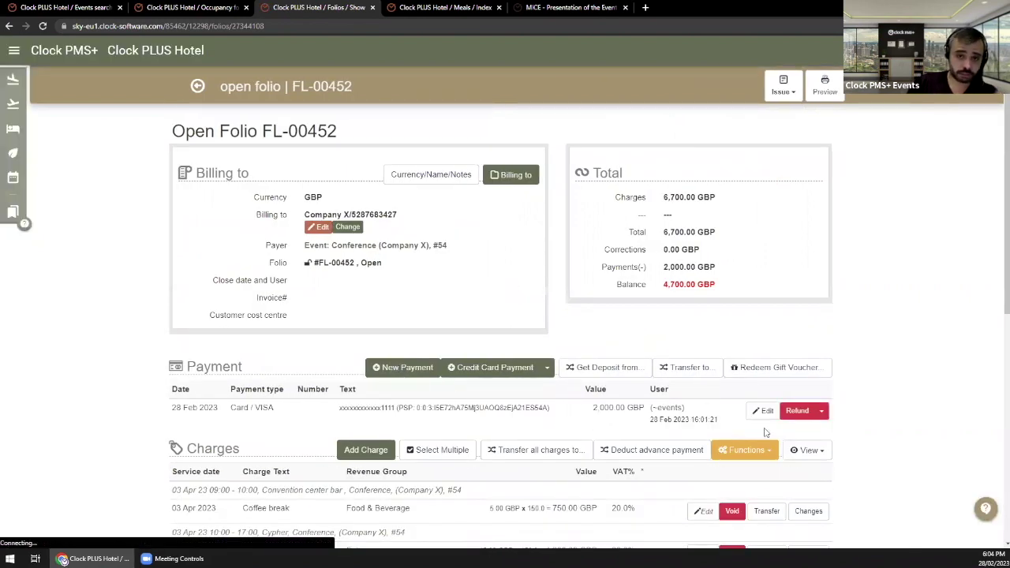
pyautogui.click(822, 411)
pyautogui.click(807, 434)
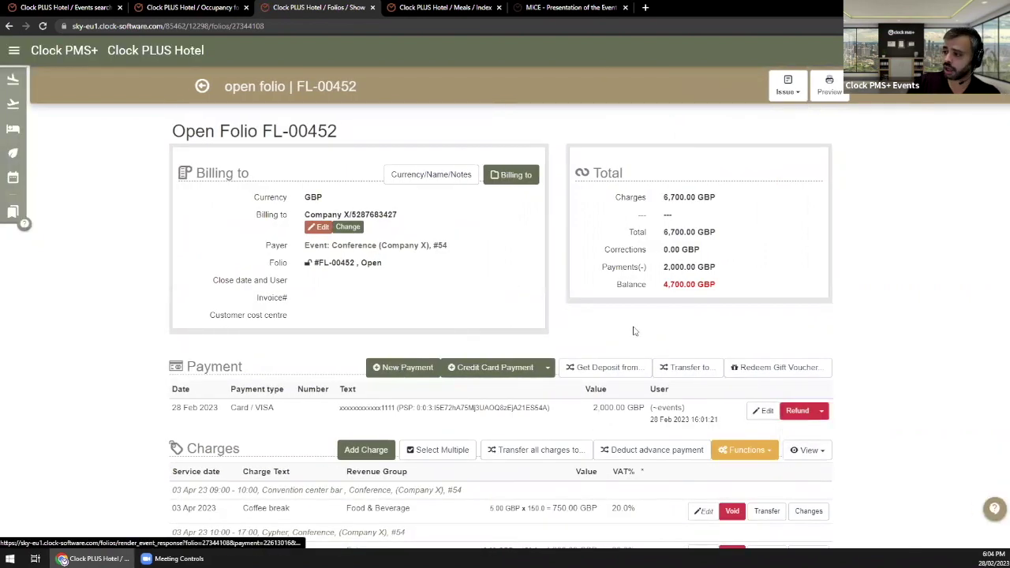
pyautogui.click(625, 241)
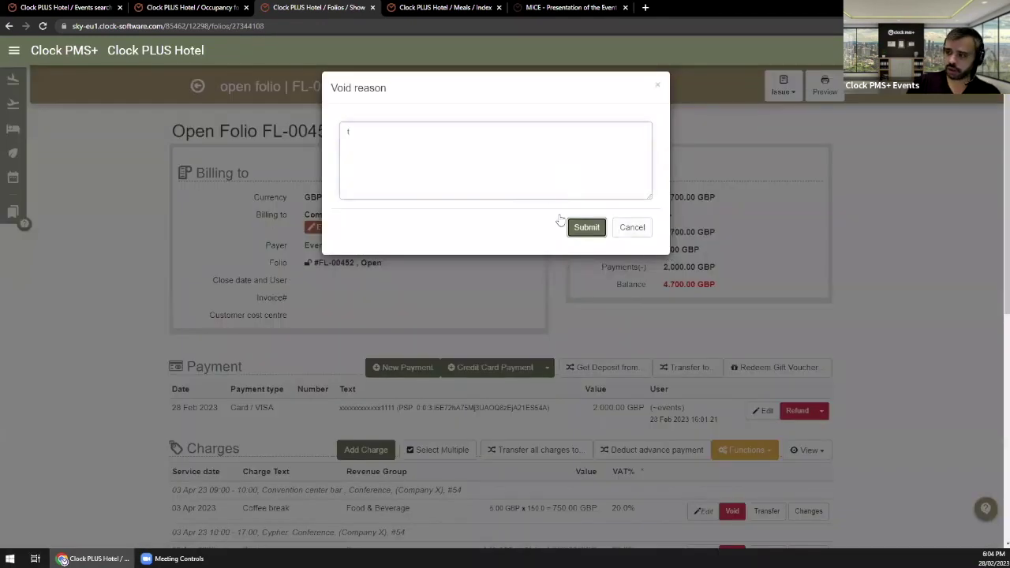
pyautogui.click(583, 226)
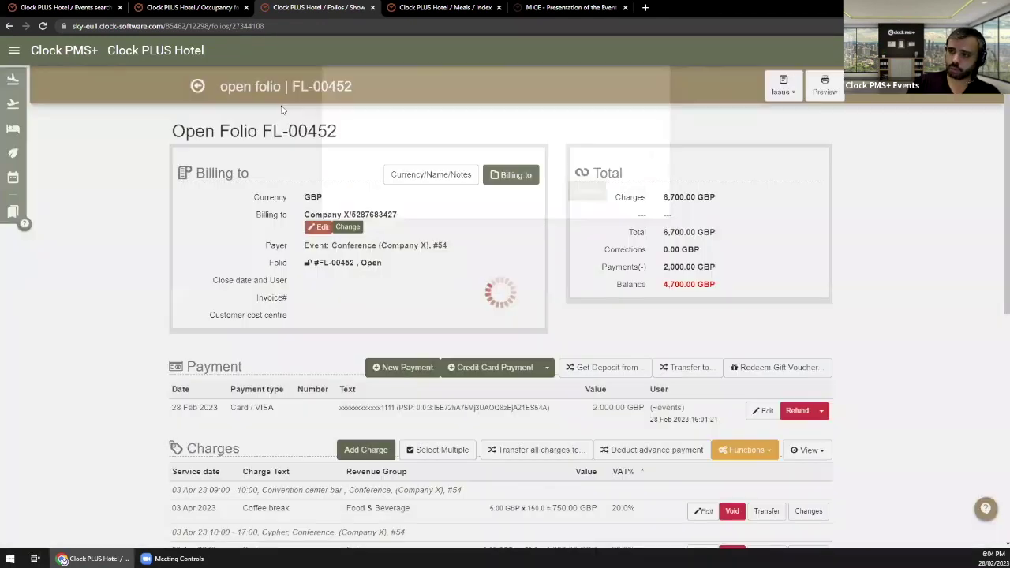
pyautogui.click(203, 88)
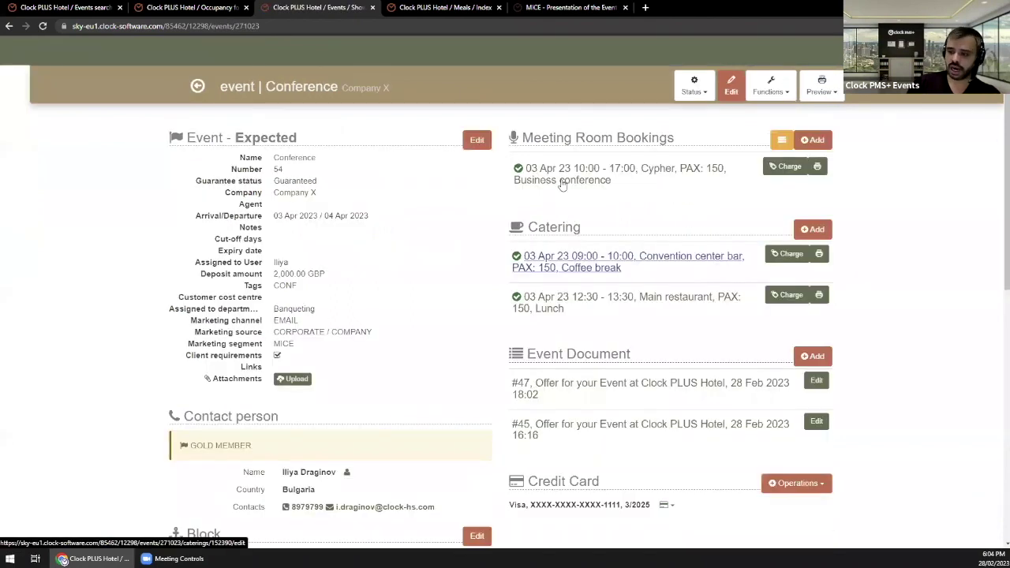
pyautogui.click(454, 8)
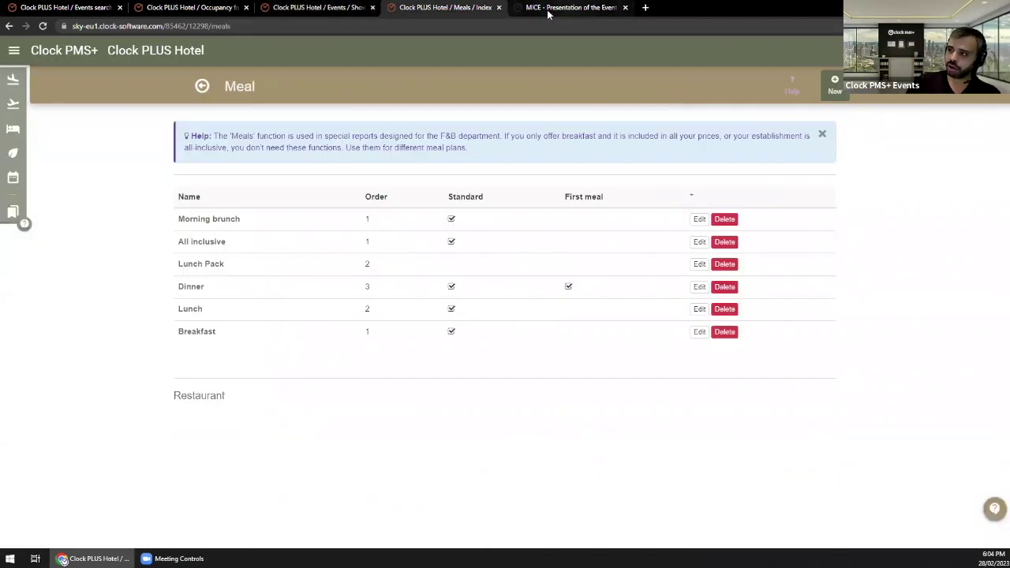
pyautogui.click(549, 7)
pyautogui.click(315, 8)
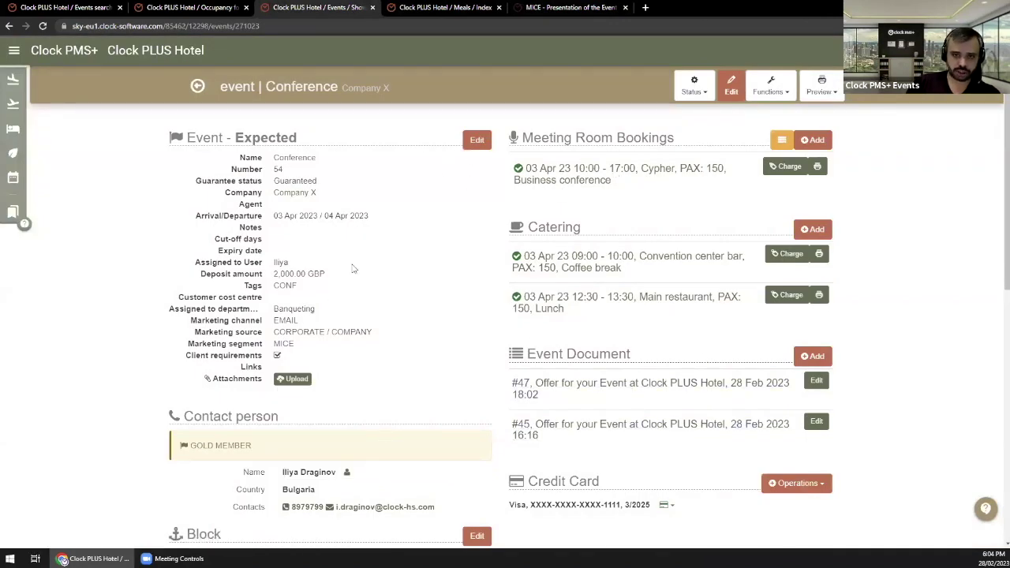
pyautogui.scroll(-1, 429, 277)
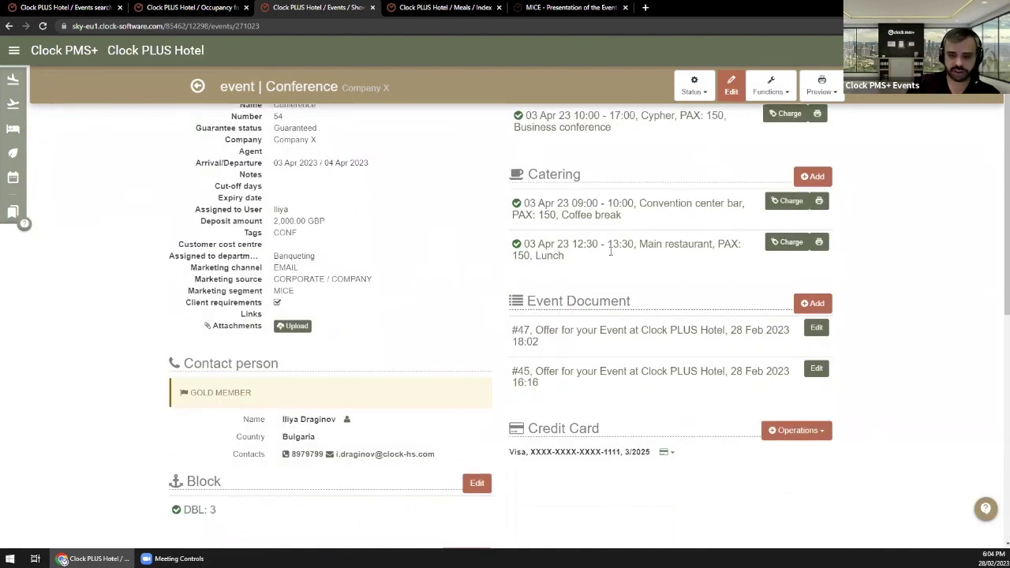
# Step: Open offer #47's document and bring up the context menu on its Online Confirmation link
pyautogui.click(717, 338)
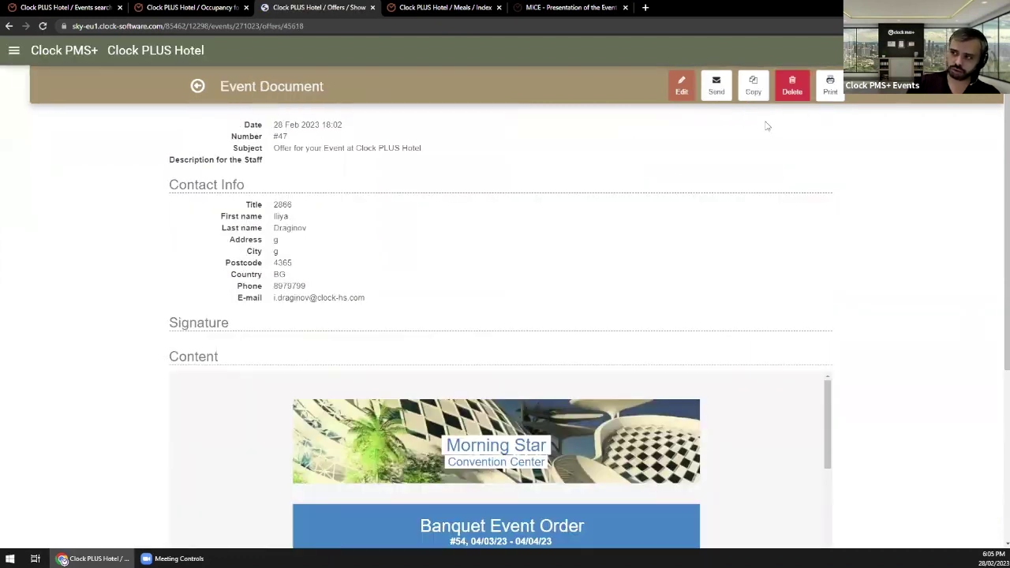
pyautogui.scroll(-10, 553, 315)
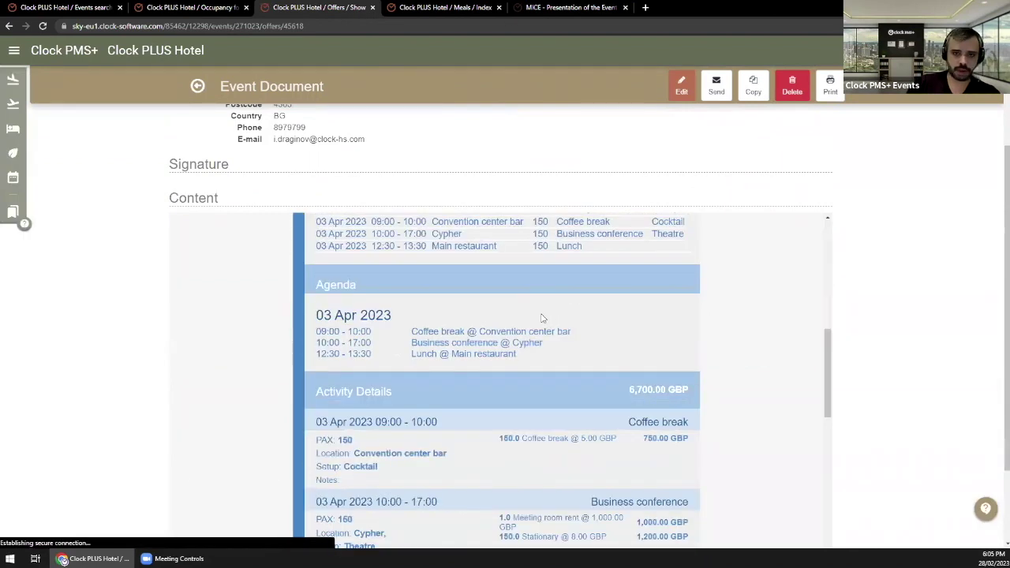
pyautogui.scroll(-10, 523, 322)
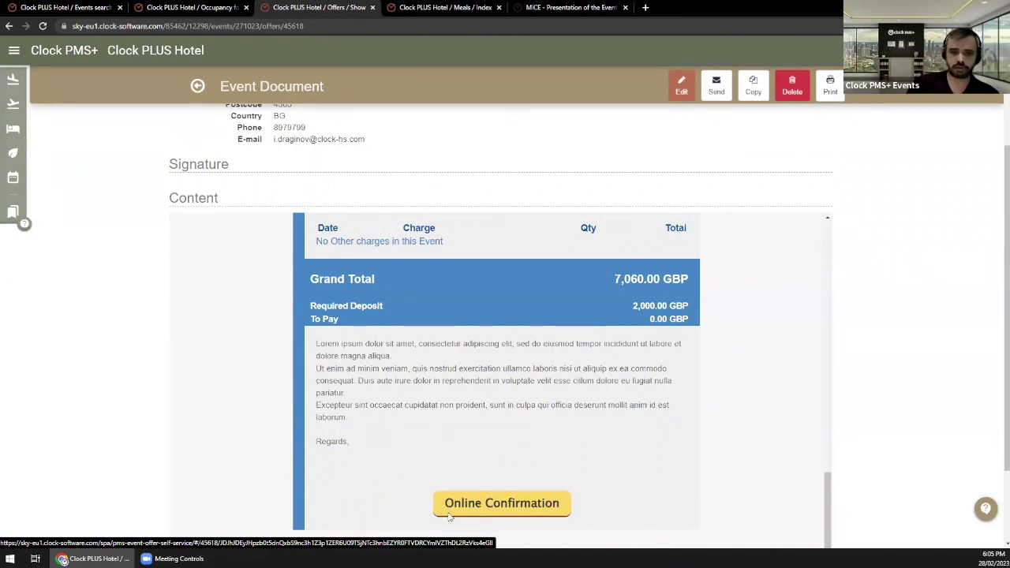
pyautogui.rightClick(482, 509)
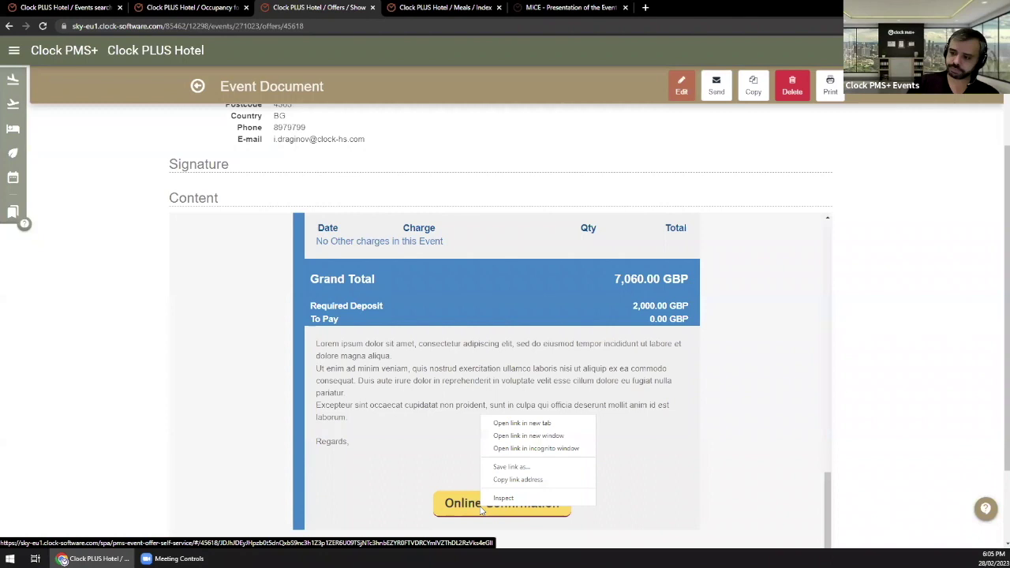
# Step: Open the offer #47 link in an incognito window, review the 7,060.00 GBP offer, and draw a signature
pyautogui.click(531, 450)
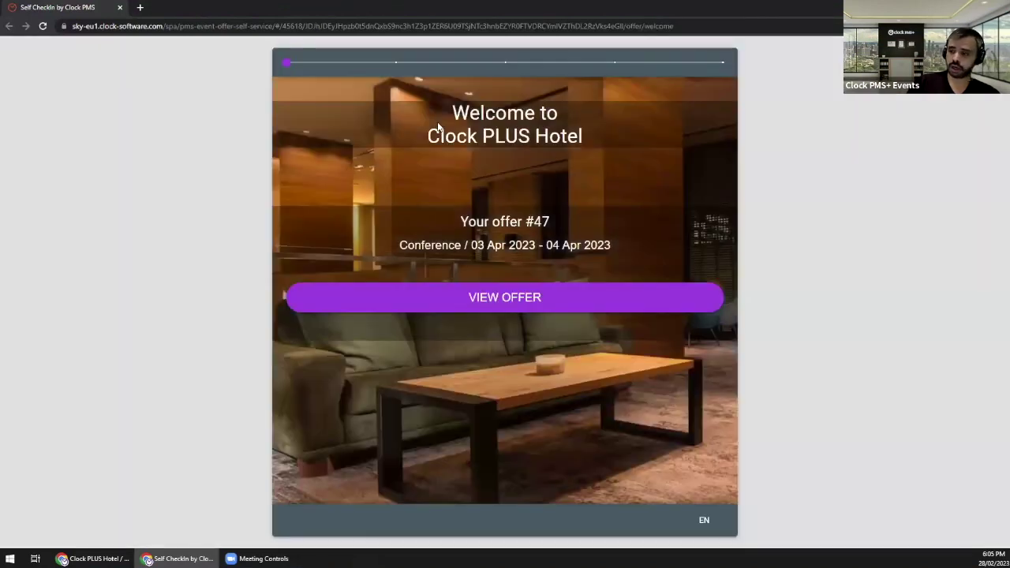
pyautogui.click(525, 307)
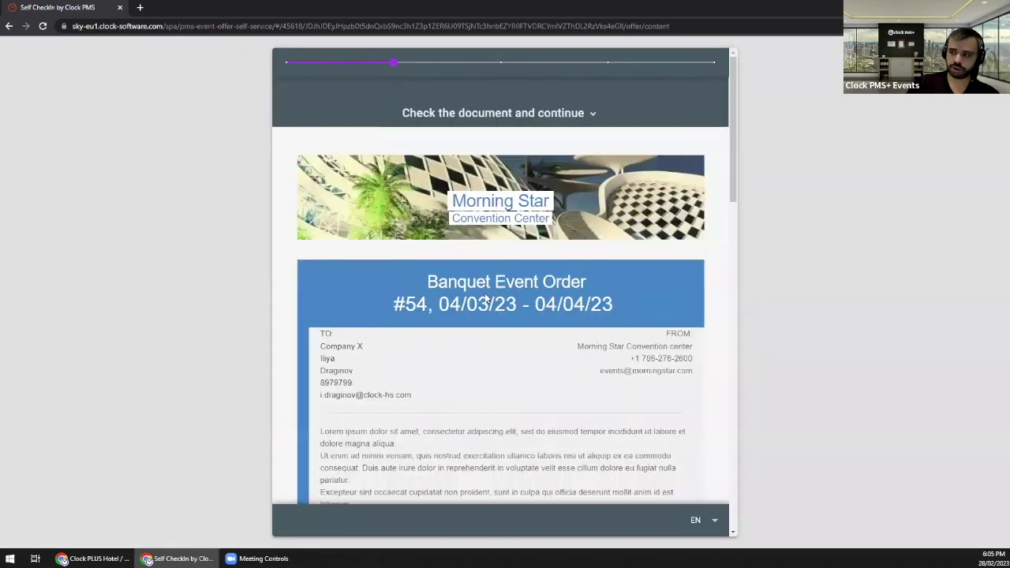
pyautogui.scroll(-3, 486, 297)
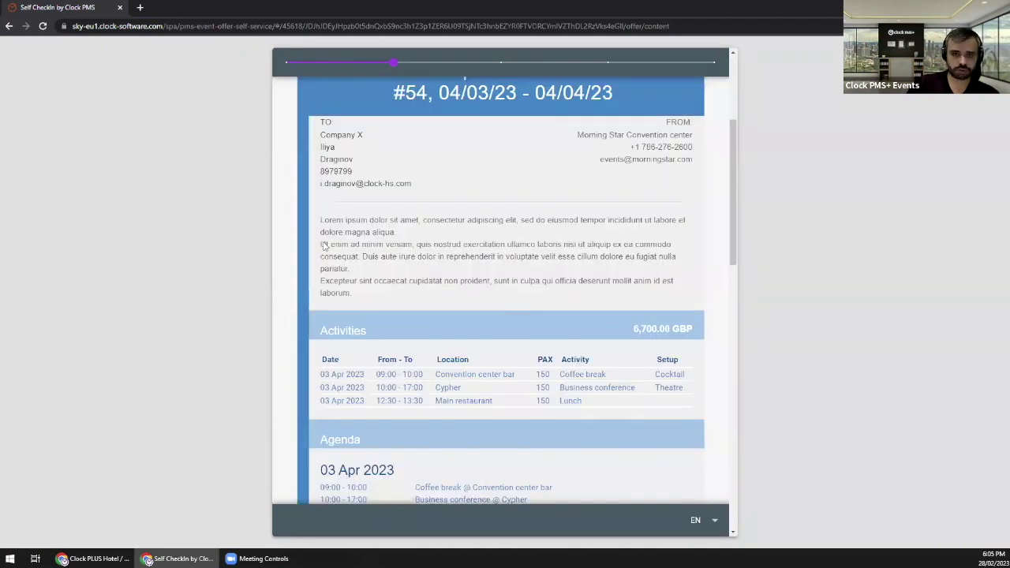
pyautogui.scroll(-1, 528, 255)
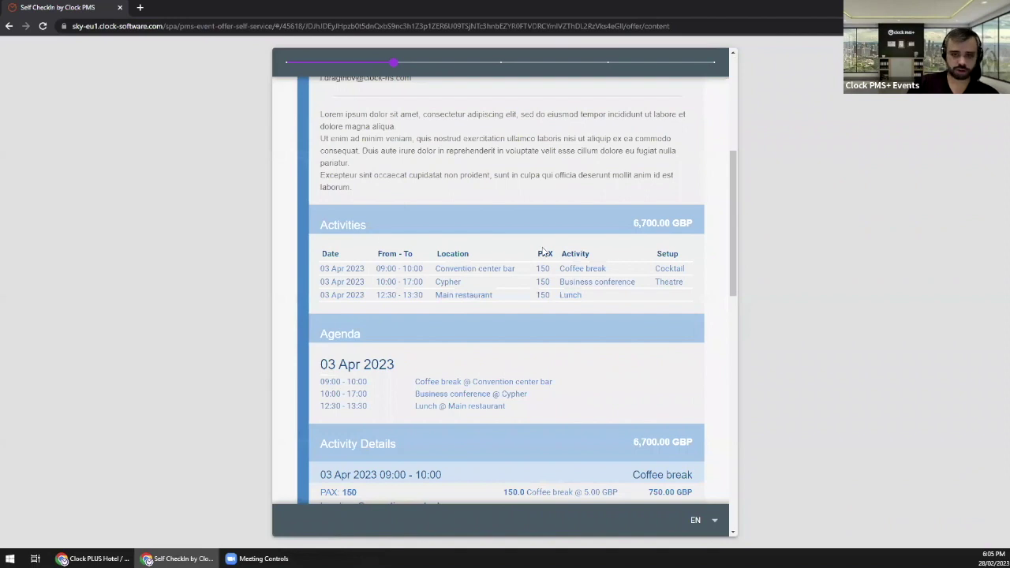
pyautogui.scroll(-4, 528, 254)
pyautogui.scroll(-2, 553, 284)
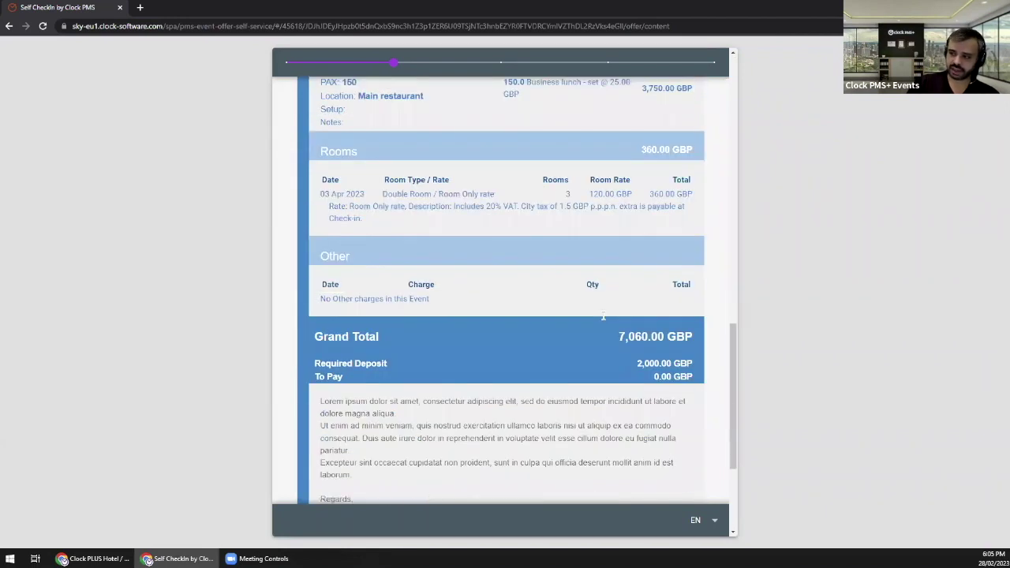
pyautogui.scroll(-1, 542, 353)
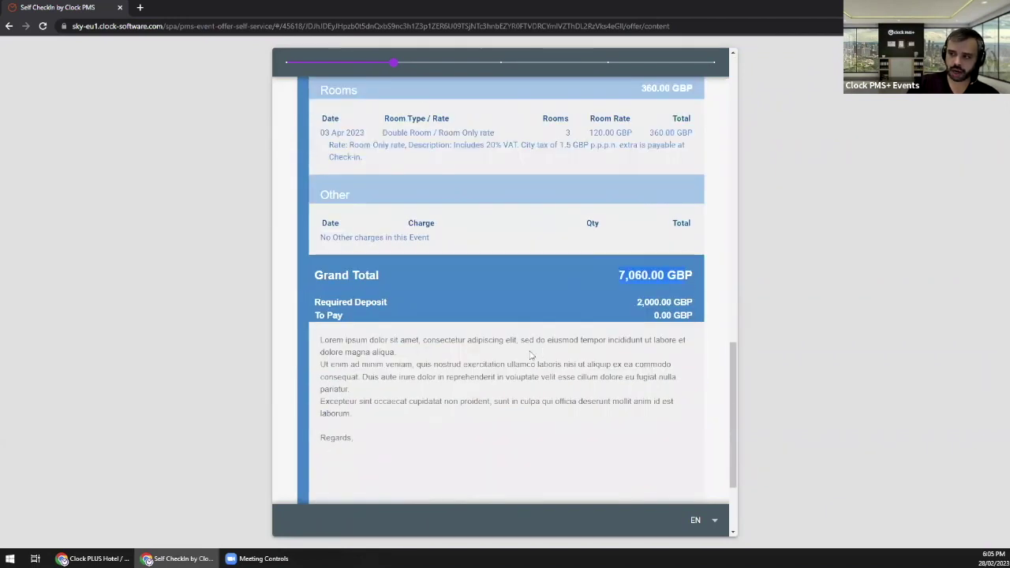
pyautogui.scroll(-1, 484, 338)
pyautogui.scroll(-1, 497, 442)
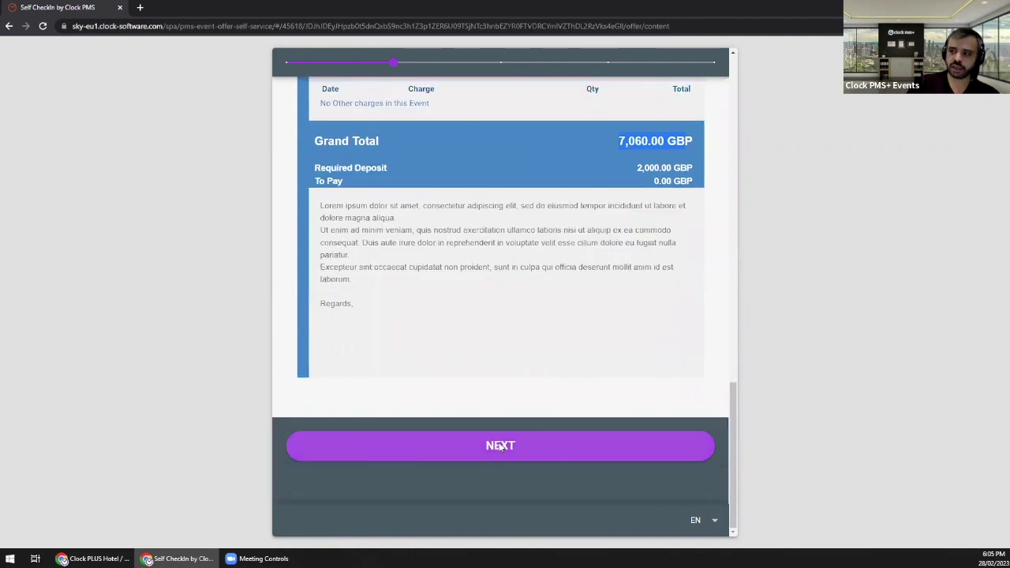
pyautogui.moveTo(381, 173)
pyautogui.mouseDown()
pyautogui.moveTo(568, 210)
pyautogui.moveTo(645, 189)
pyautogui.mouseUp()
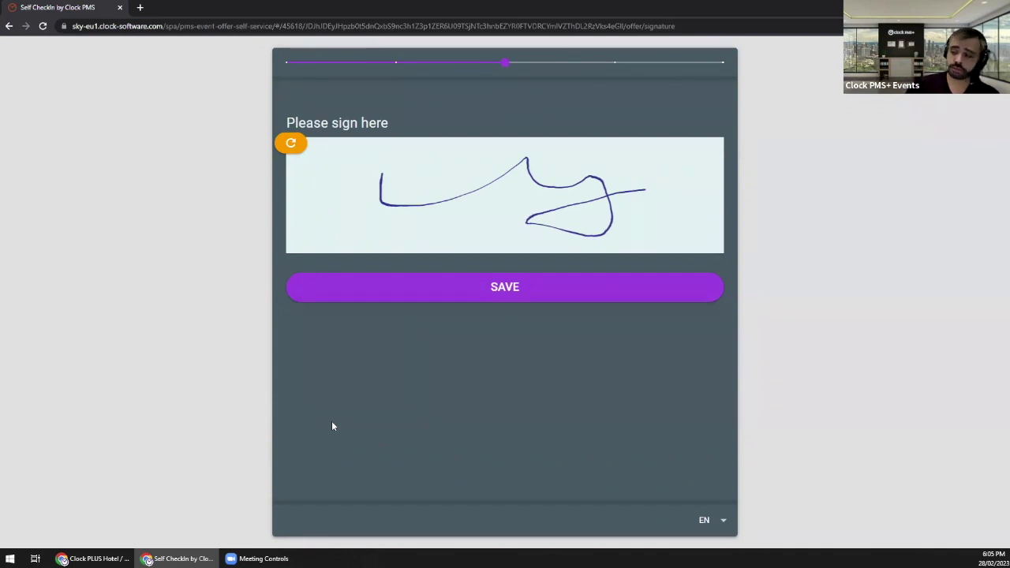
# Step: Save the signature and pay the 2,000.00 GBP deposit with the saved Visa card
pyautogui.click(497, 292)
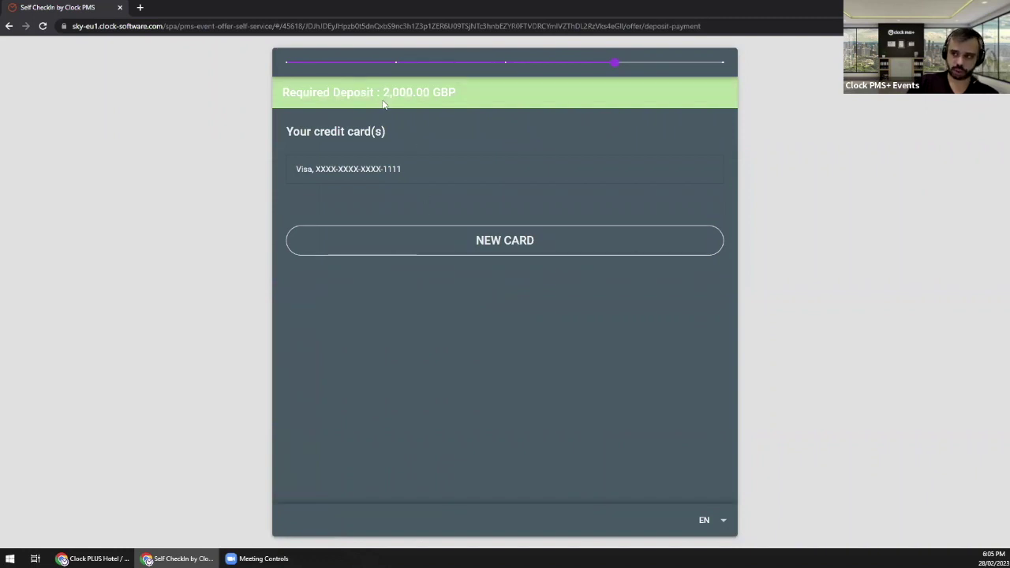
pyautogui.moveTo(383, 94); pyautogui.dragTo(456, 94)
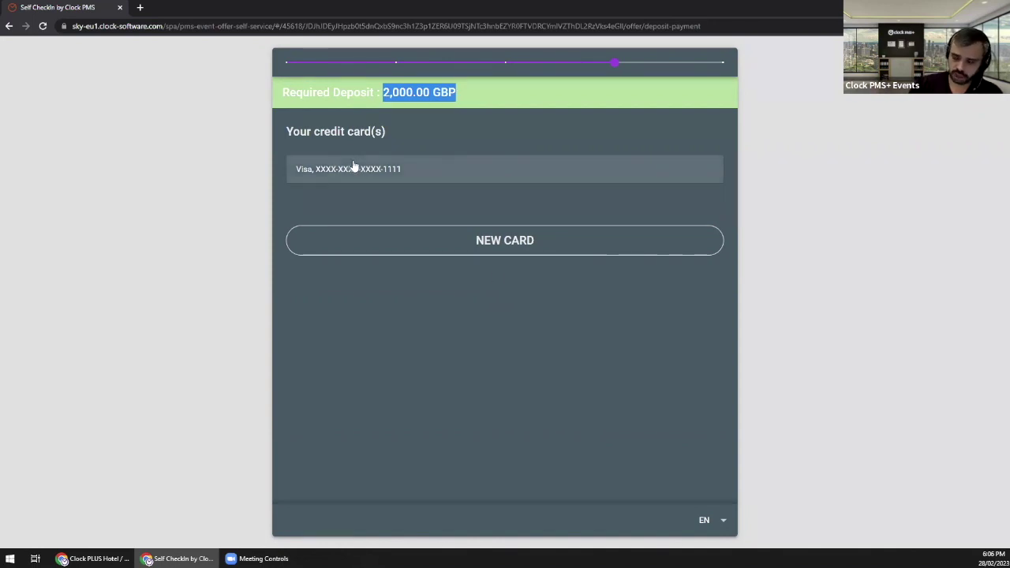
pyautogui.click(405, 176)
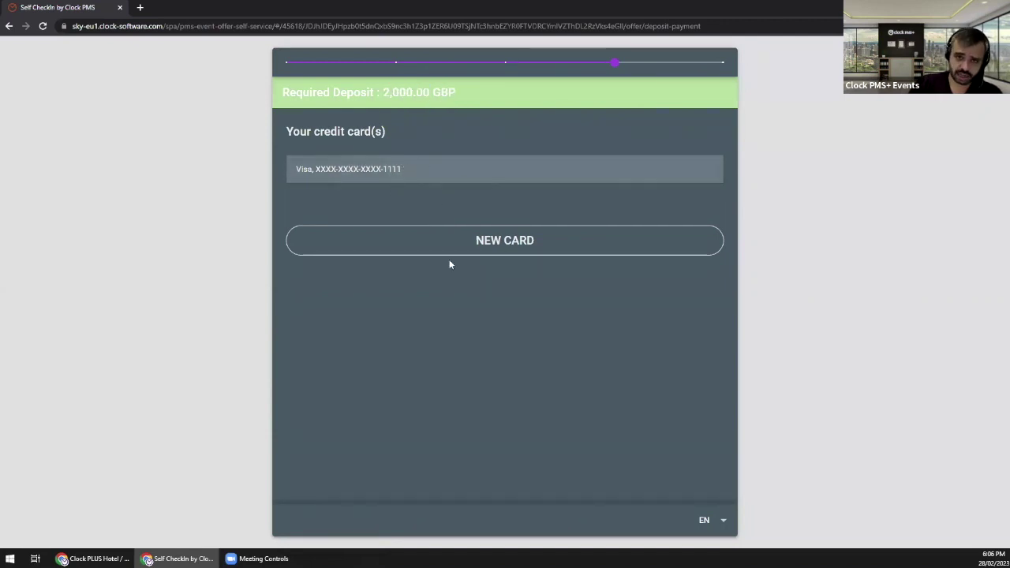
pyautogui.click(386, 180)
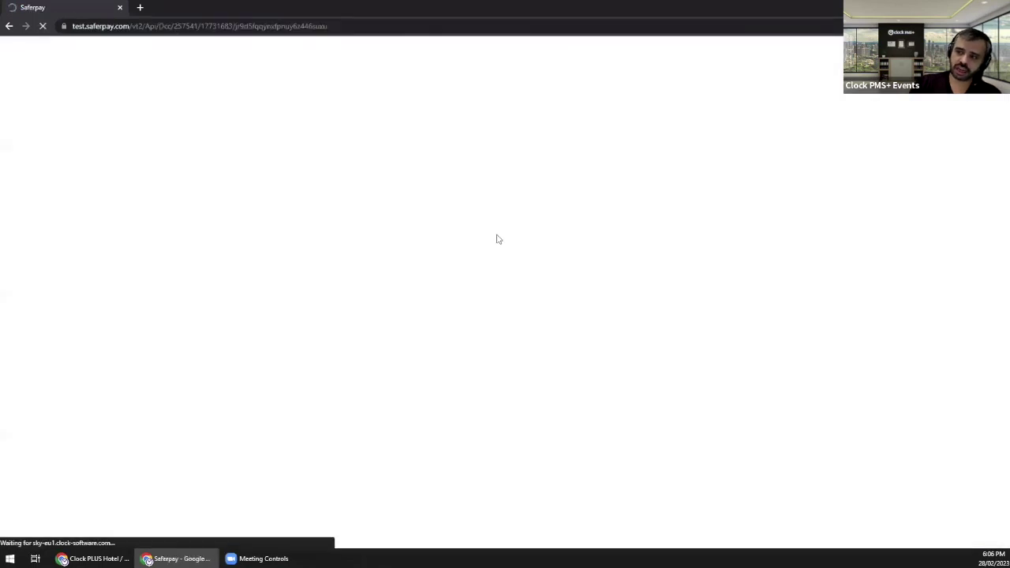
# Step: Process the 2,000.00 GBP deposit through AnyBank 3D Secure, then close the self check-in window
pyautogui.click(476, 247)
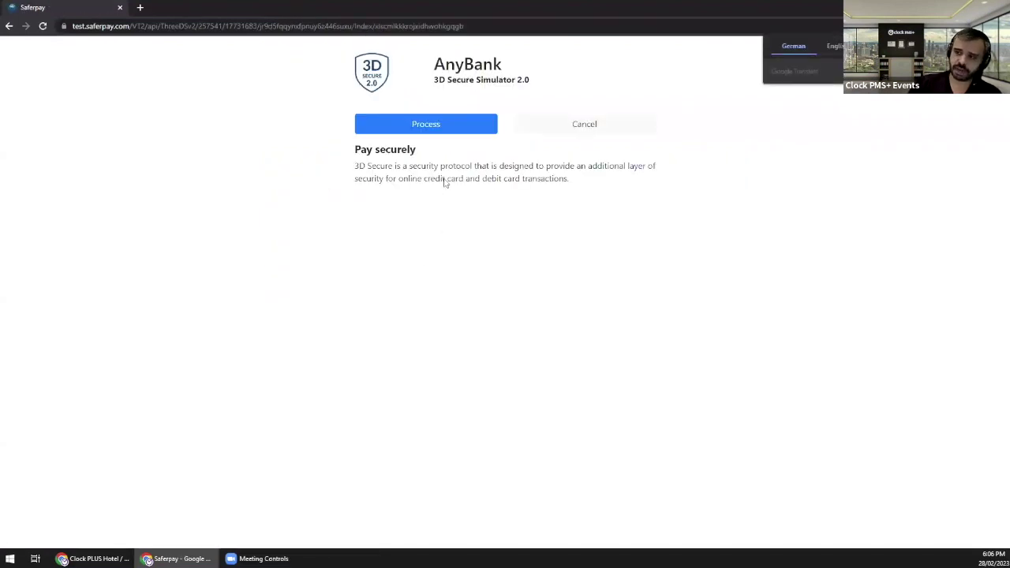
pyautogui.click(425, 125)
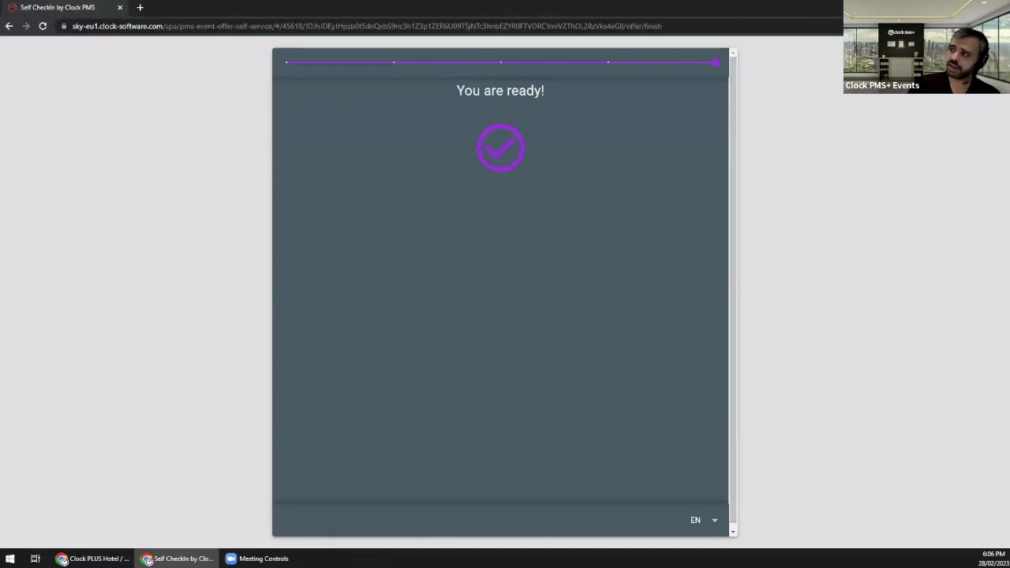
pyautogui.hotkey('ctrl', 'w')
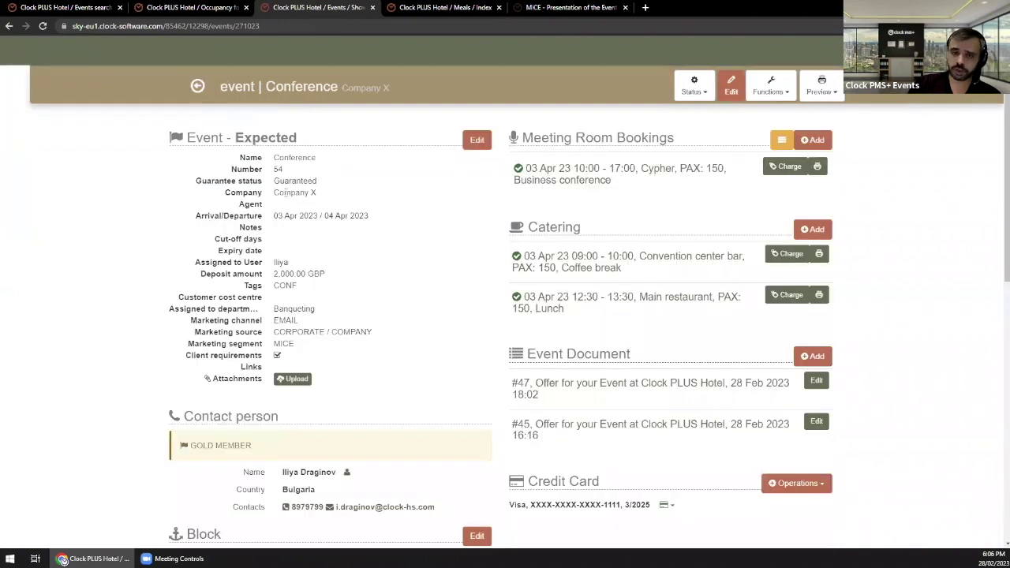
# Step: Check the event's Guaranteed status and offer-signed and event-guaranteed to-dos, then open folio FL-00452
pyautogui.moveTo(219, 181); pyautogui.dragTo(326, 187)
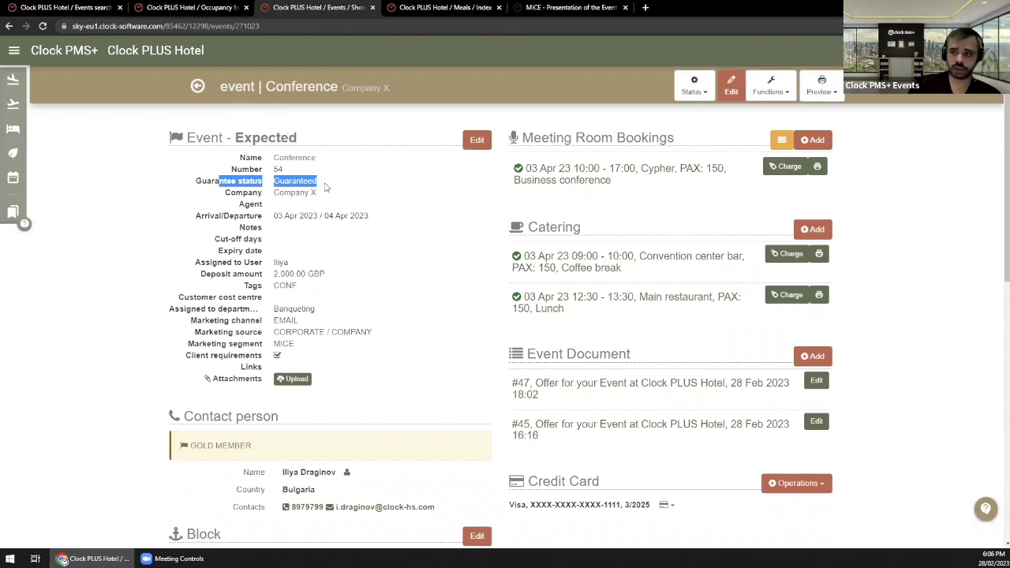
pyautogui.click(350, 193)
pyautogui.scroll(-2, 425, 213)
pyautogui.scroll(-5, 424, 214)
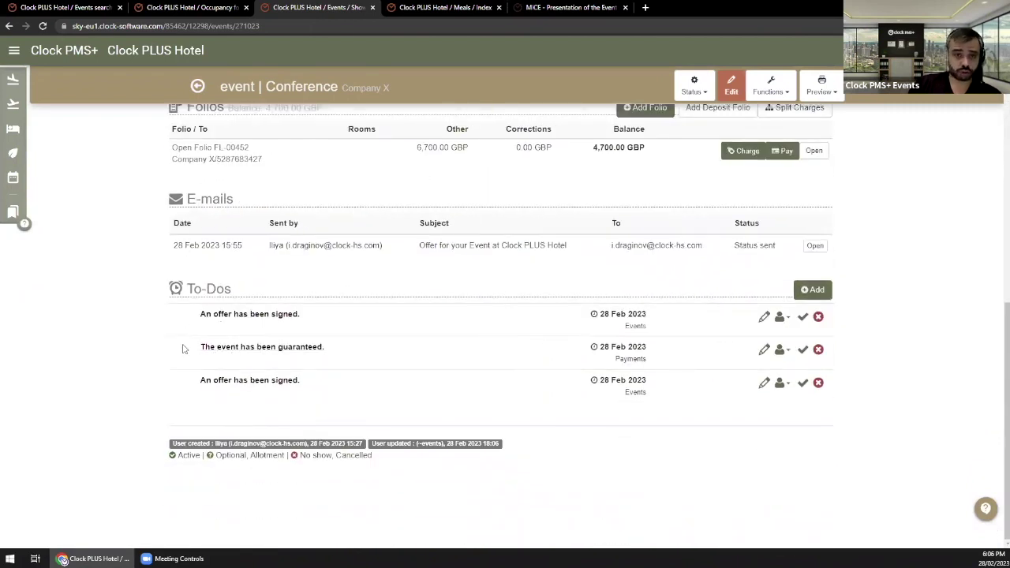
pyautogui.moveTo(191, 319); pyautogui.dragTo(322, 321)
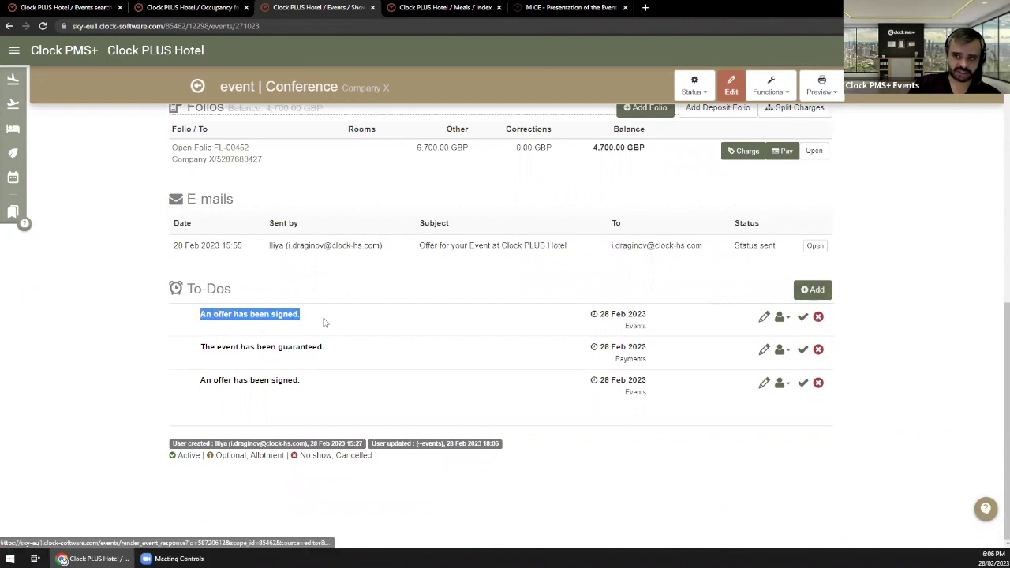
pyautogui.moveTo(195, 350); pyautogui.dragTo(301, 347)
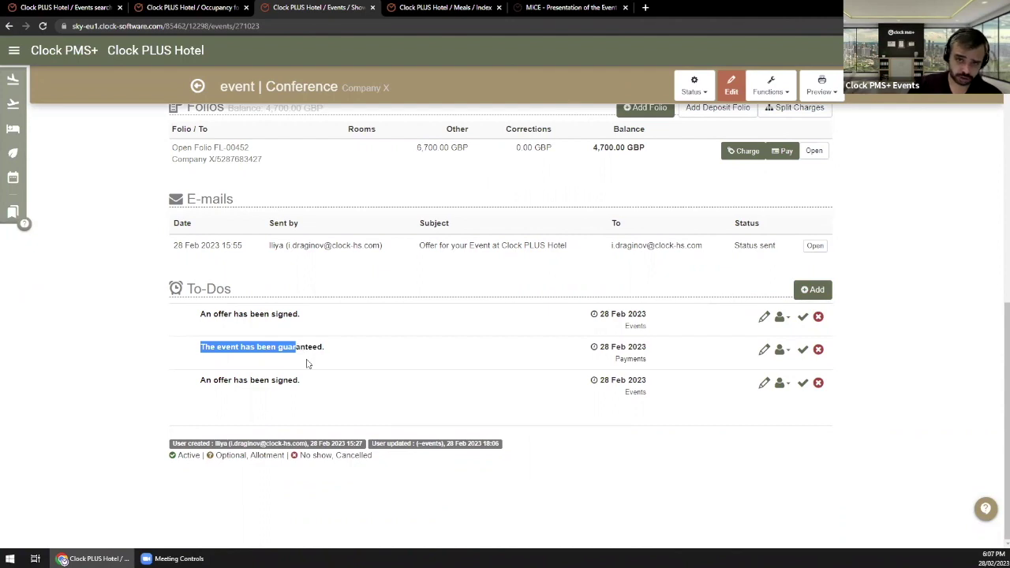
pyautogui.scroll(2, 308, 364)
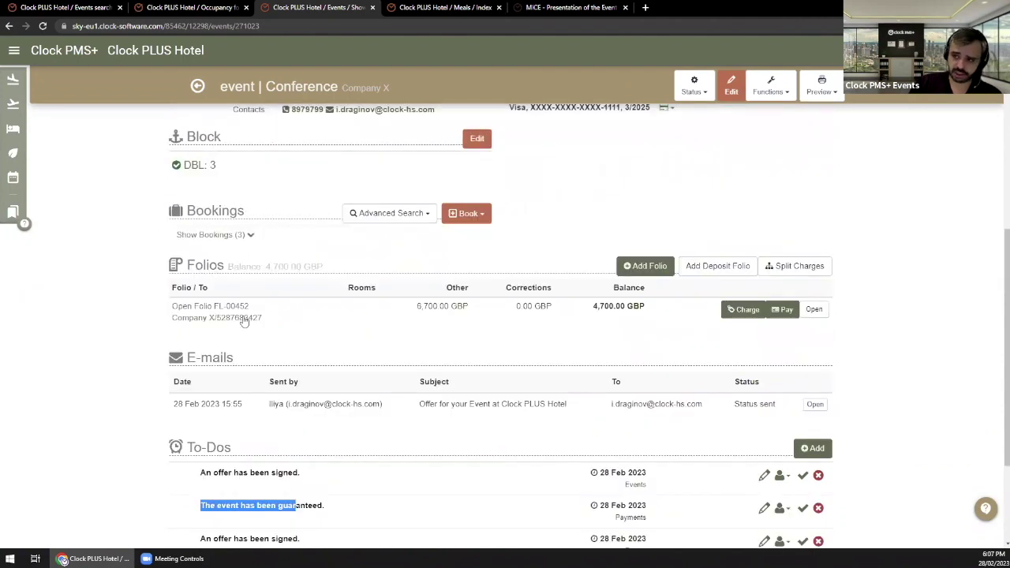
pyautogui.click(237, 307)
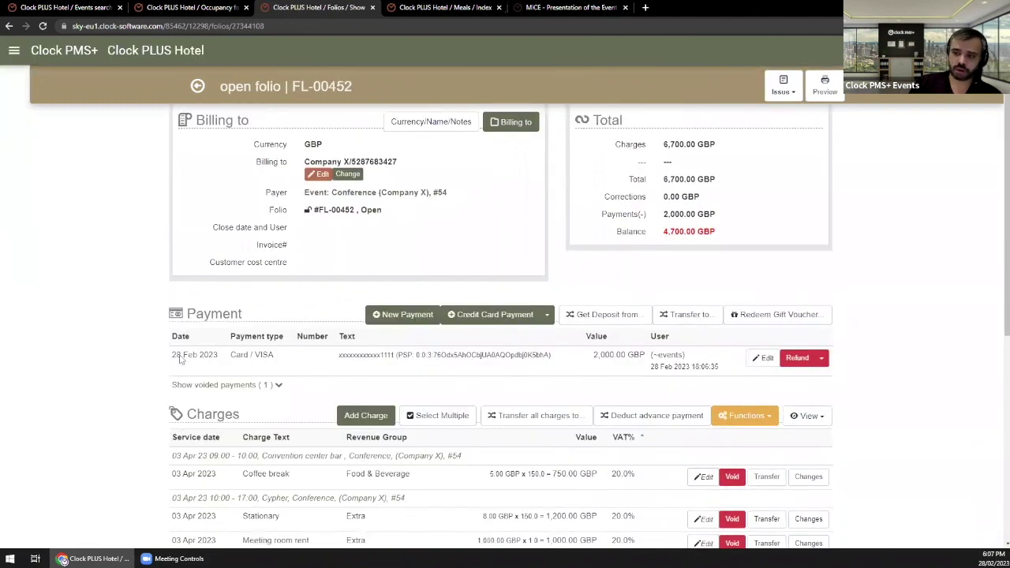
# Step: Review folio FL-00452's card payment, 6,700.00 GBP total and 2,000.00 GBP payments, then return to the event
pyautogui.moveTo(365, 350); pyautogui.dragTo(524, 356)
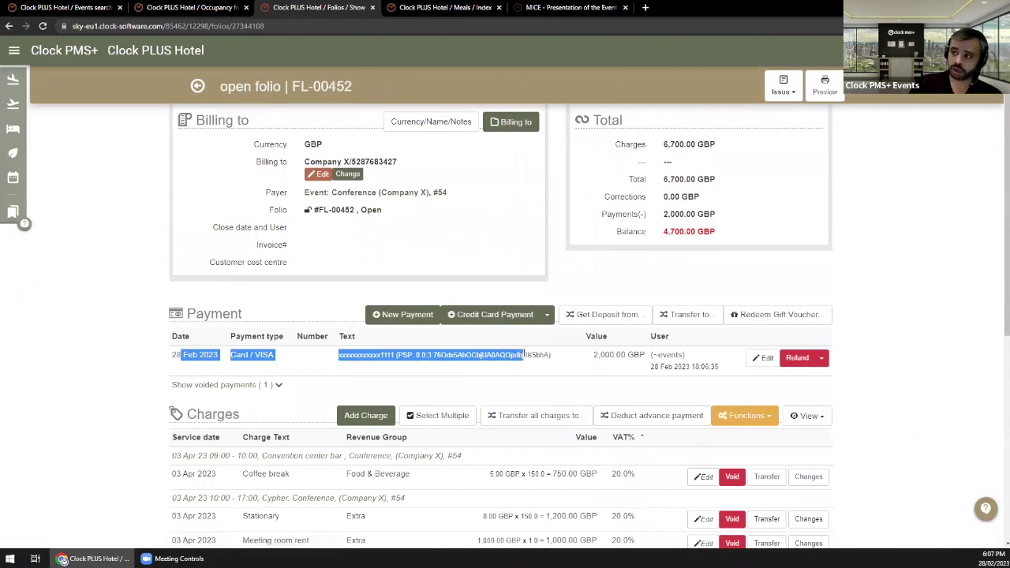
pyautogui.click(679, 247)
pyautogui.moveTo(663, 180); pyautogui.dragTo(732, 181)
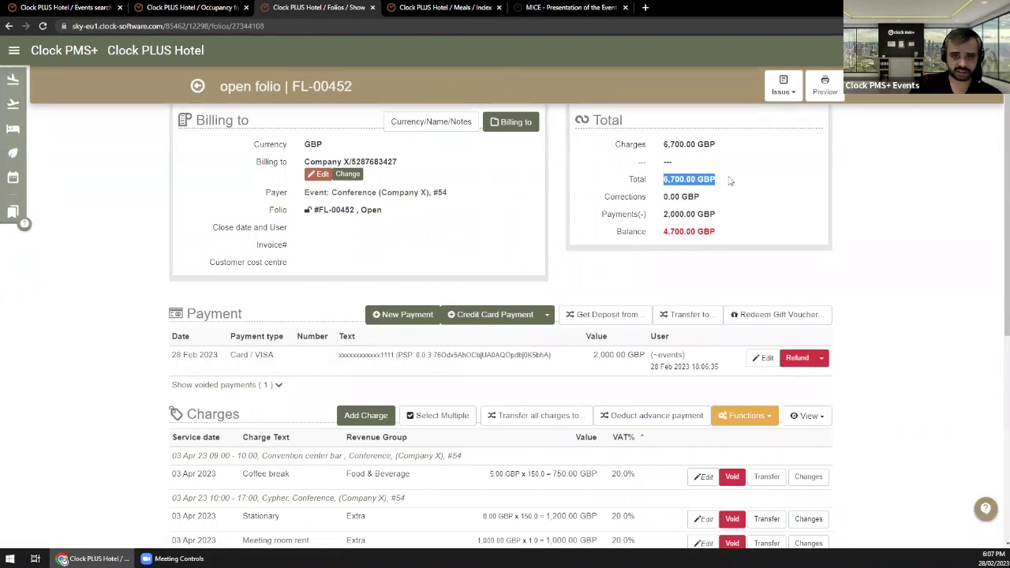
pyautogui.click(644, 249)
pyautogui.moveTo(669, 218); pyautogui.dragTo(736, 212)
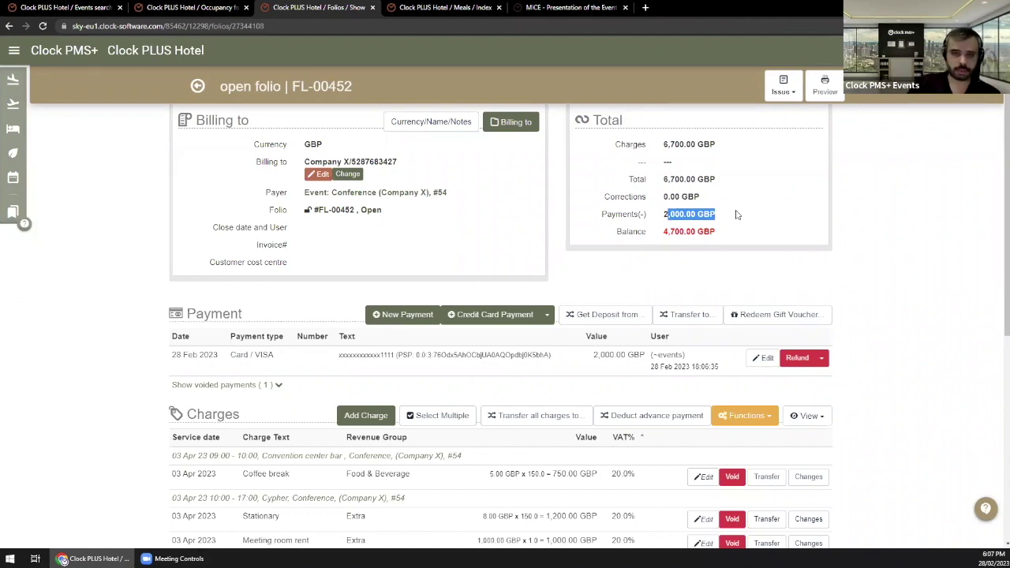
pyautogui.click(665, 248)
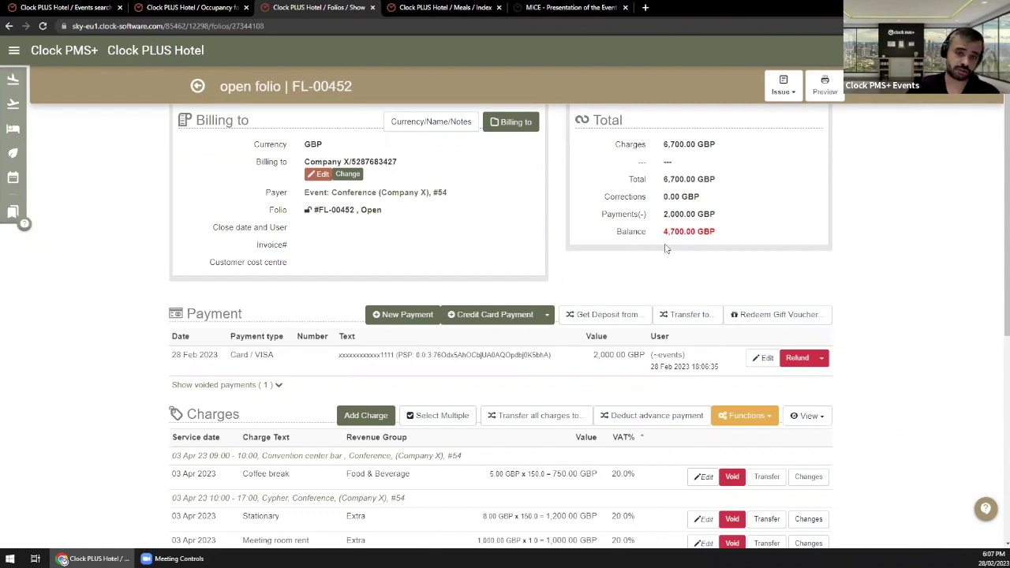
pyautogui.click(197, 86)
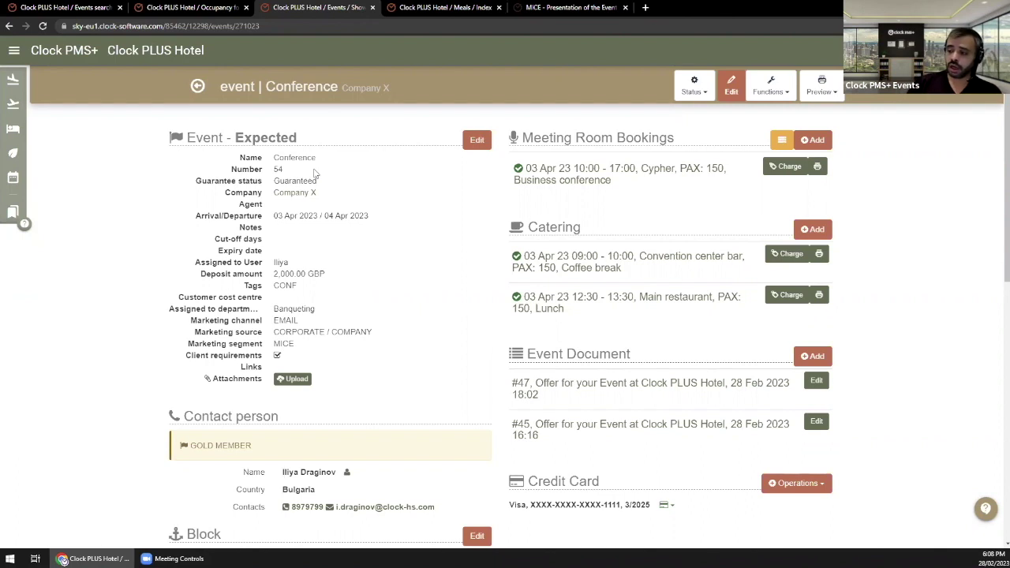
# Step: Review the Conference event page and bring up its Preview list of printable documents
pyautogui.scroll(-3, 370, 219)
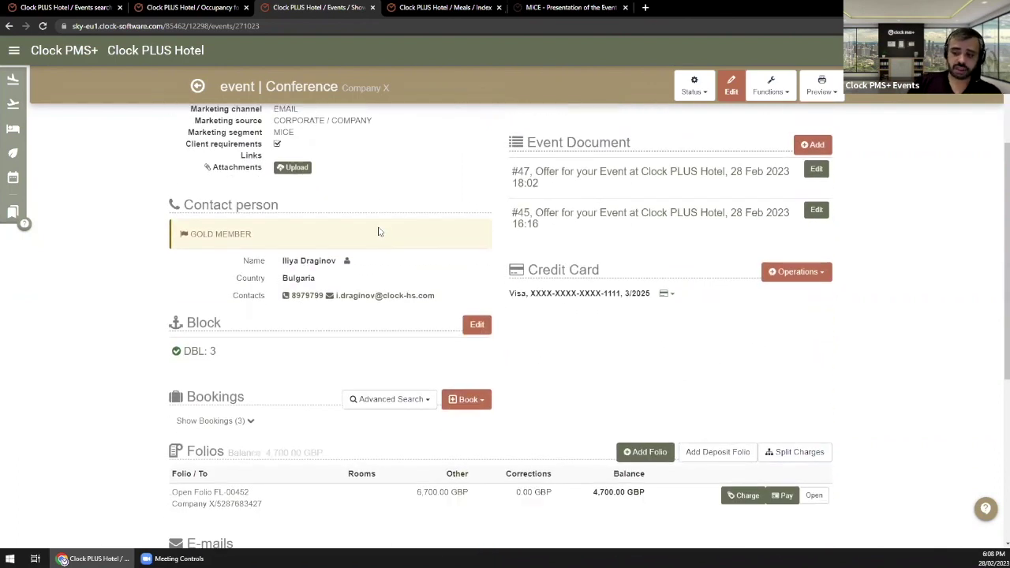
pyautogui.scroll(-1, 378, 231)
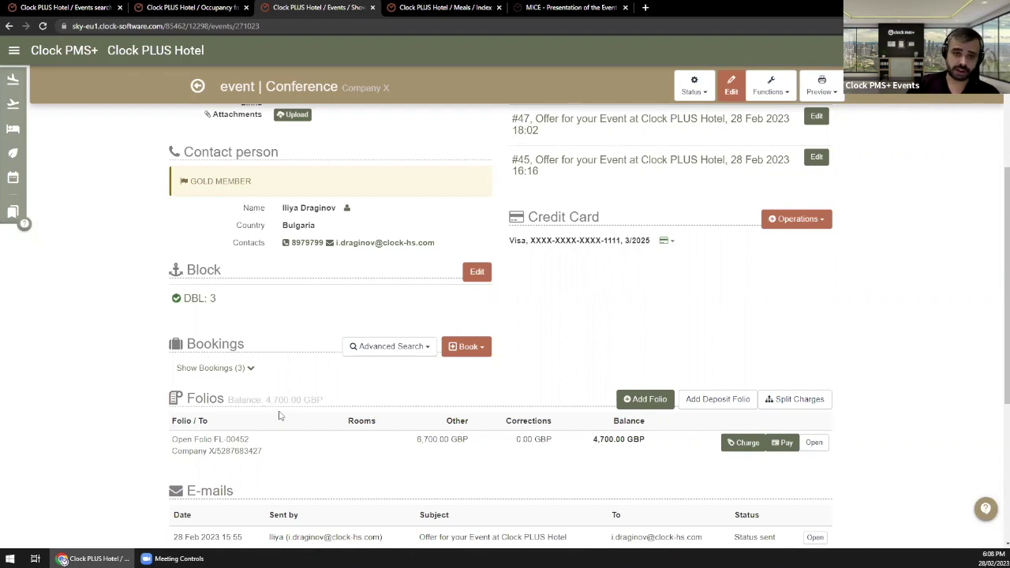
pyautogui.scroll(3, 355, 418)
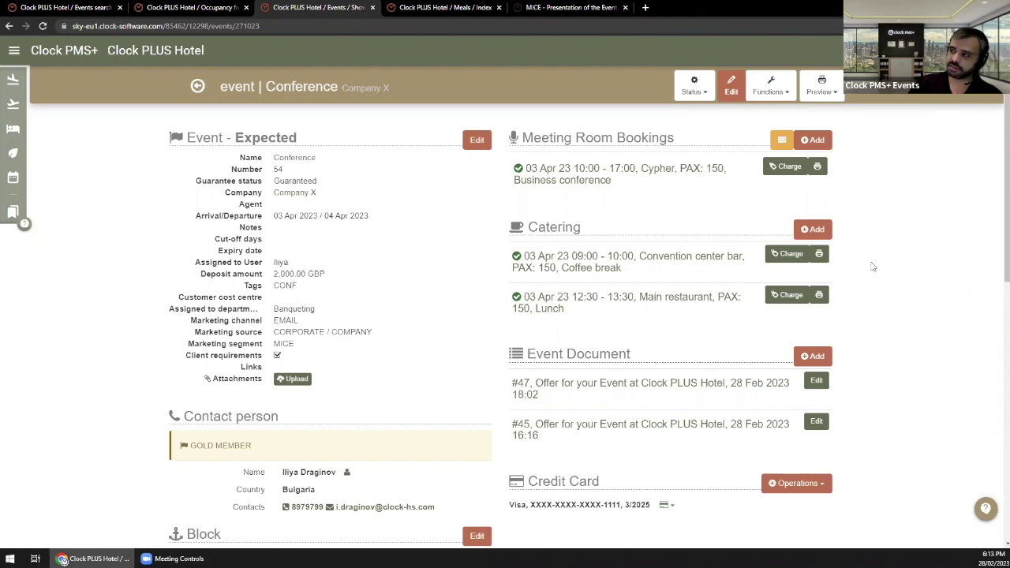
pyautogui.click(821, 86)
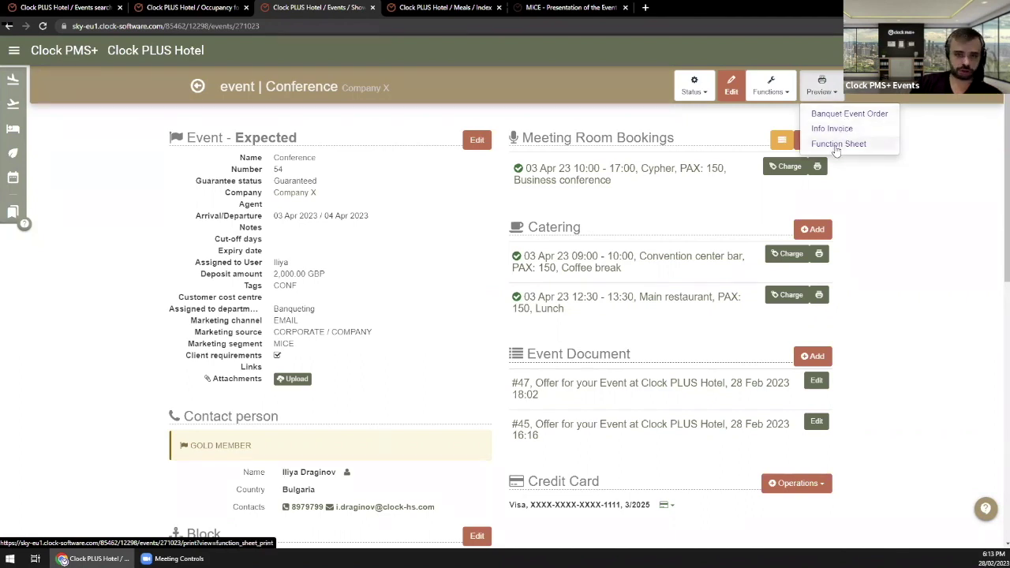
# Step: Review Function Sheet #54 for 03 Apr 2023 and its staff setup description, then return to the event
pyautogui.click(837, 144)
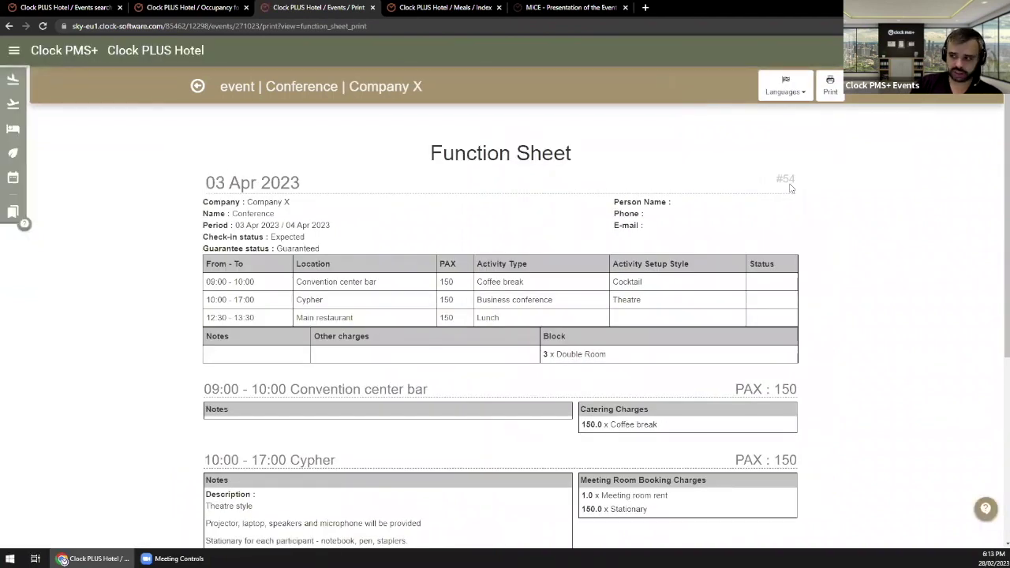
pyautogui.scroll(-1, 541, 190)
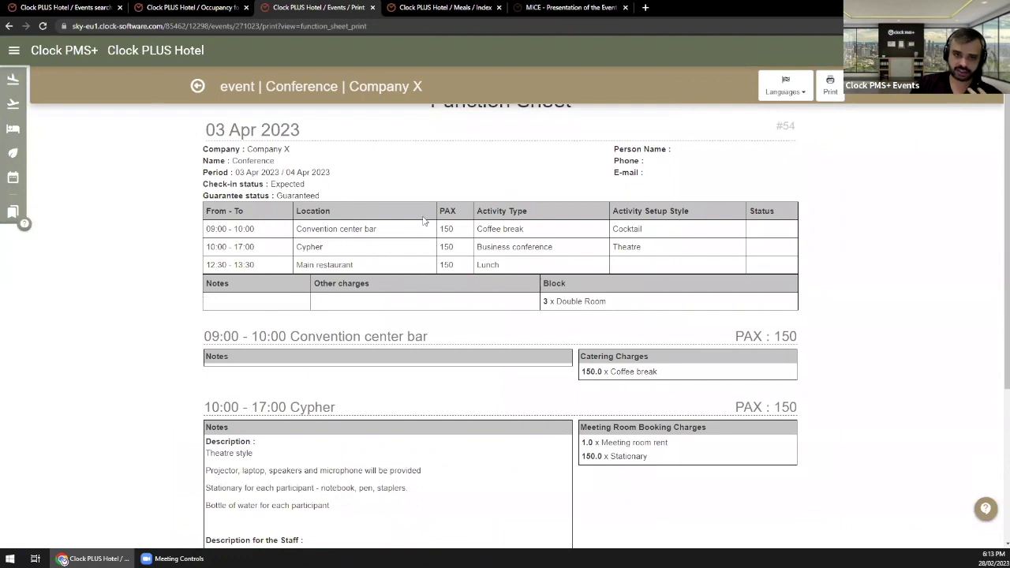
pyautogui.scroll(-2, 424, 221)
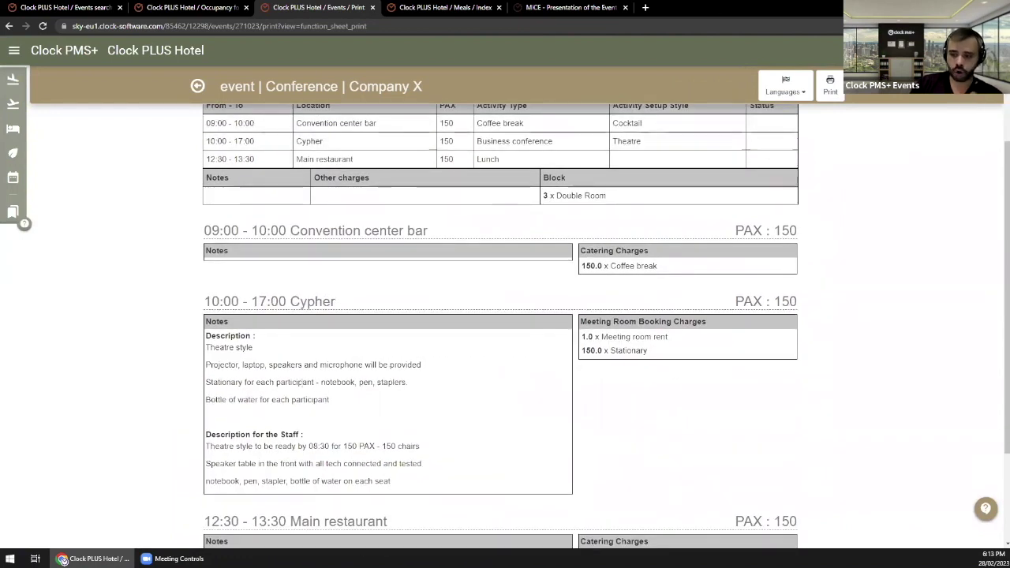
pyautogui.moveTo(224, 430); pyautogui.dragTo(453, 476)
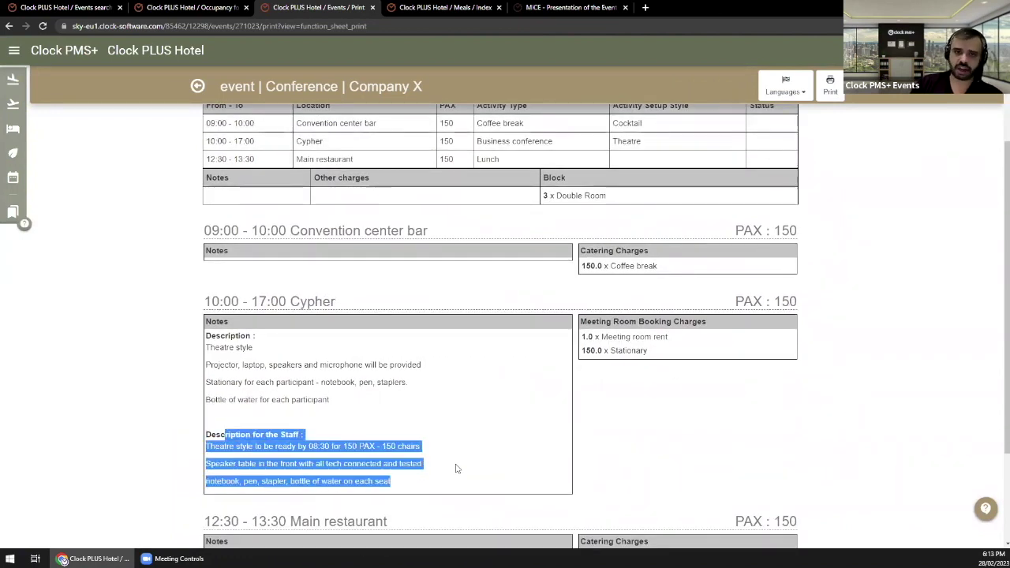
pyautogui.scroll(3, 474, 451)
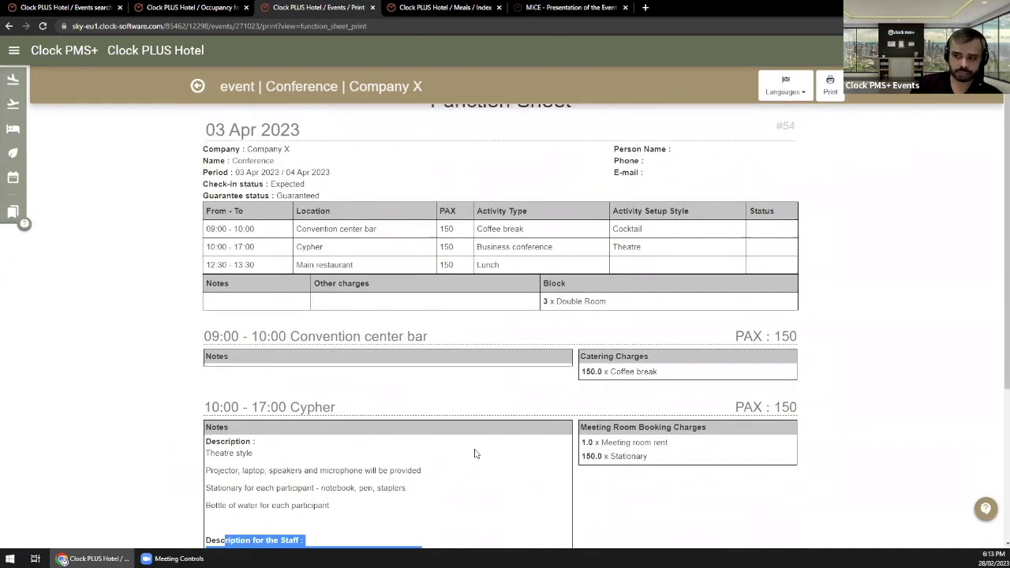
pyautogui.scroll(-5, 474, 454)
pyautogui.scroll(5, 479, 446)
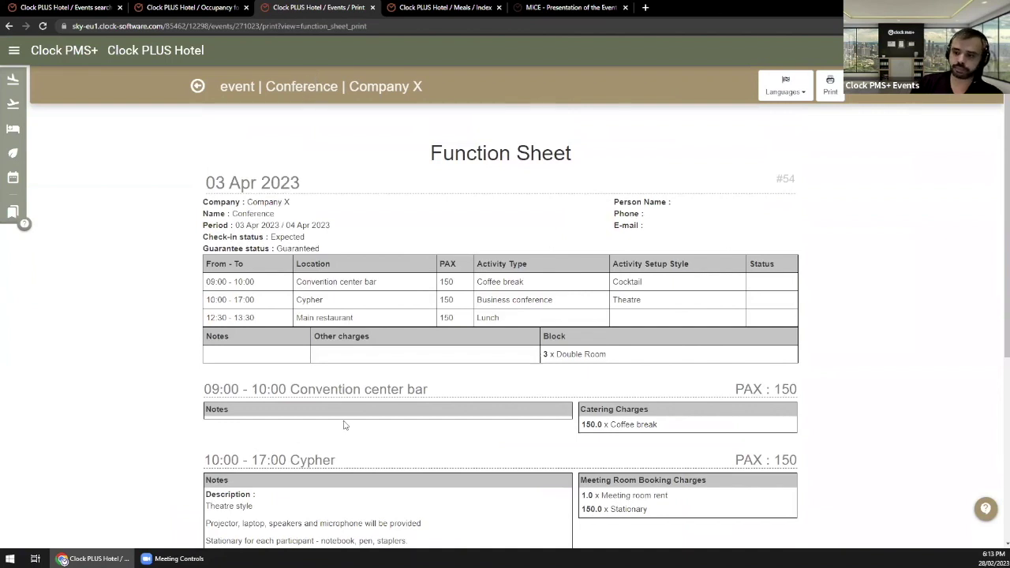
pyautogui.scroll(-2, 343, 426)
pyautogui.moveTo(220, 435); pyautogui.dragTo(391, 482)
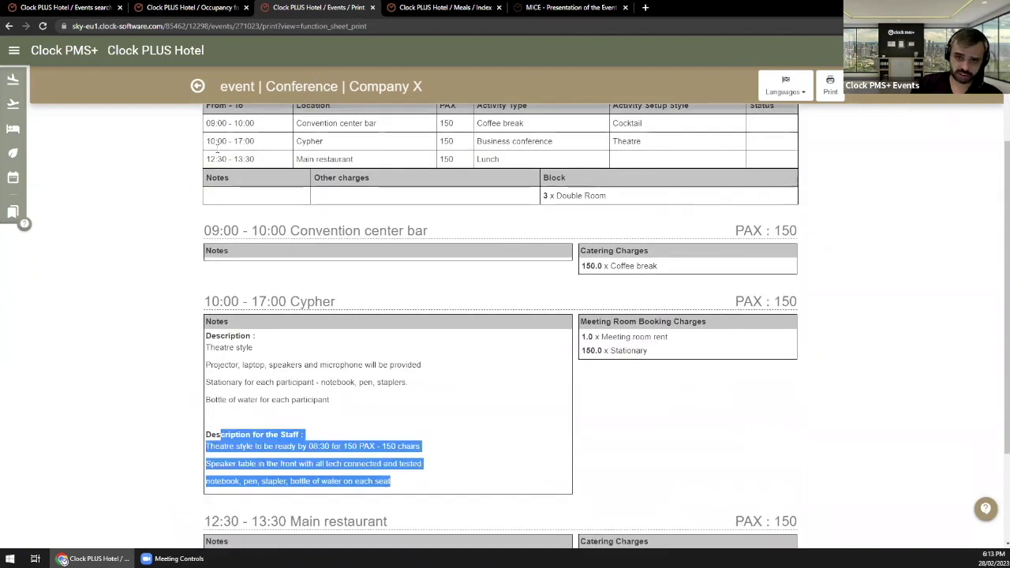
pyautogui.press('F5')
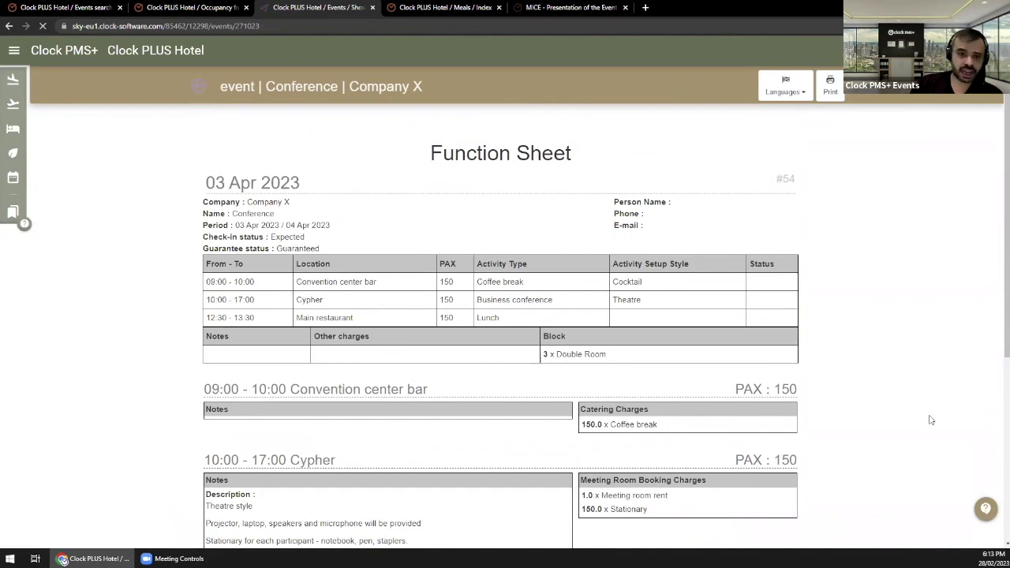
pyautogui.scroll(-2, 755, 353)
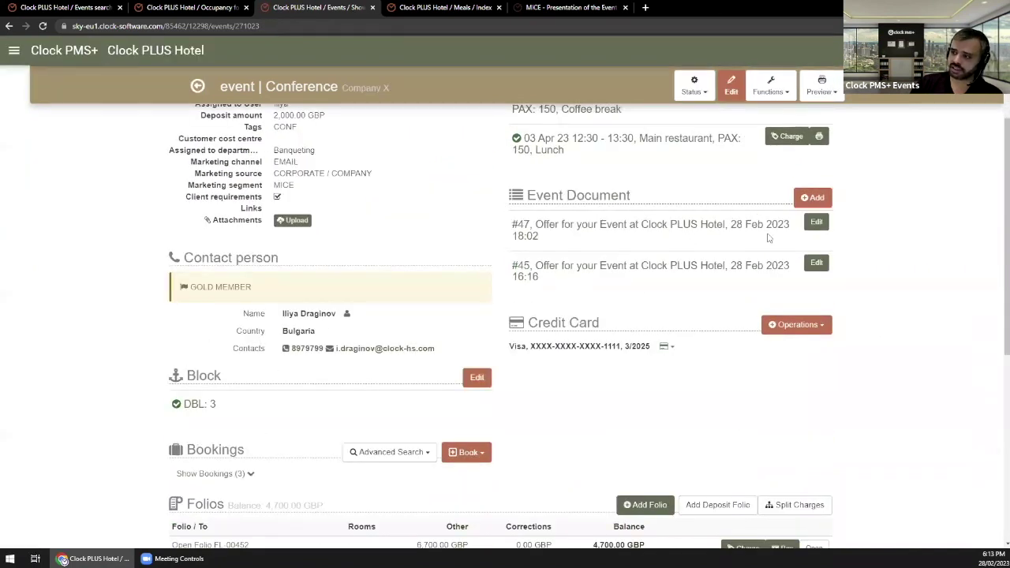
pyautogui.click(707, 226)
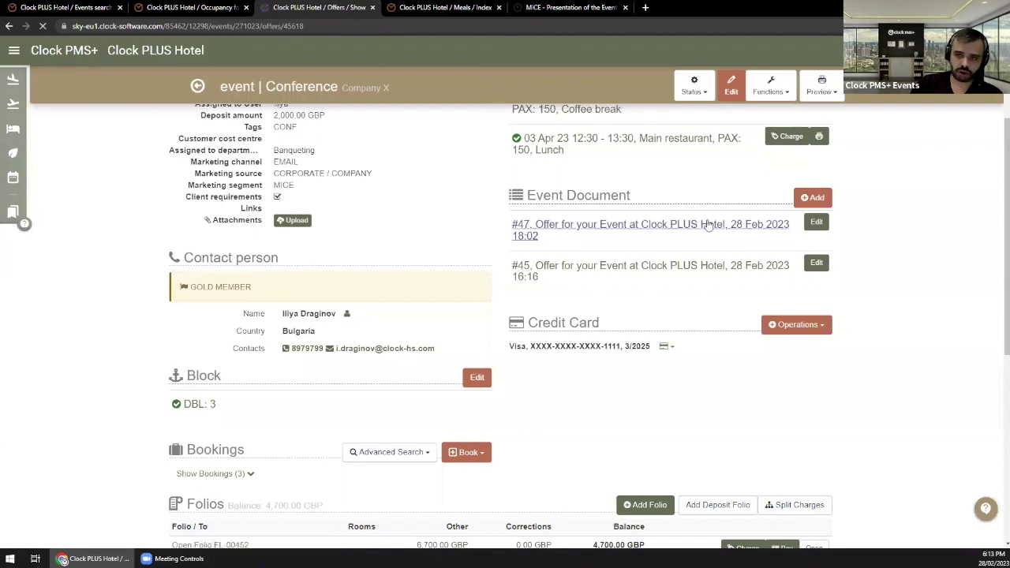
pyautogui.scroll(-2, 614, 322)
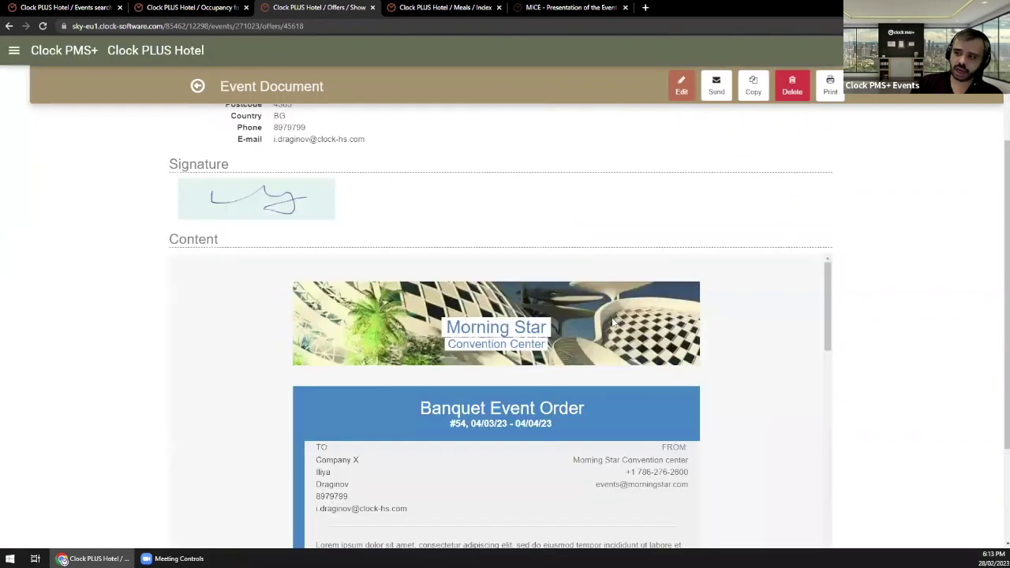
pyautogui.scroll(-2, 544, 303)
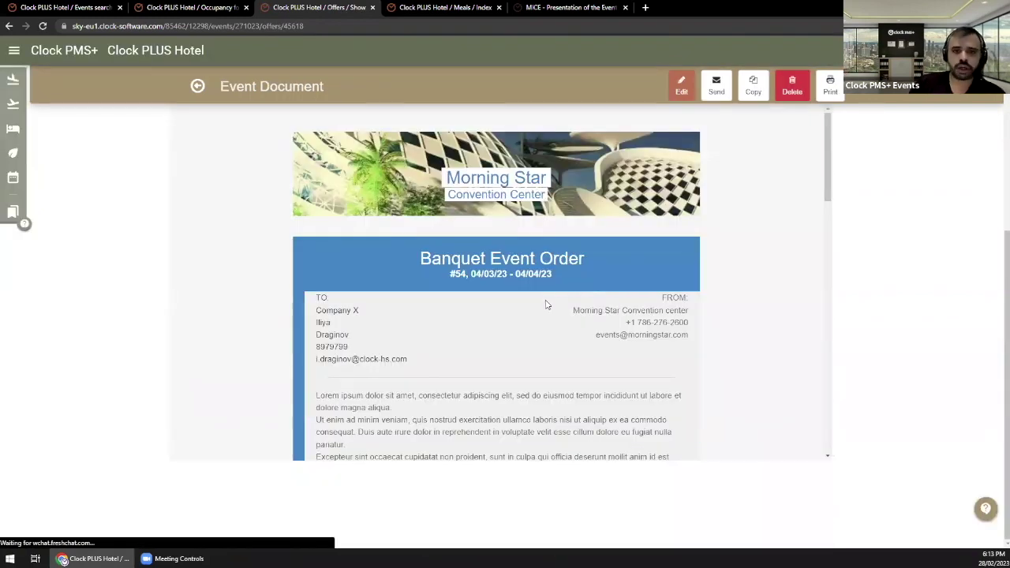
pyautogui.scroll(-3, 544, 304)
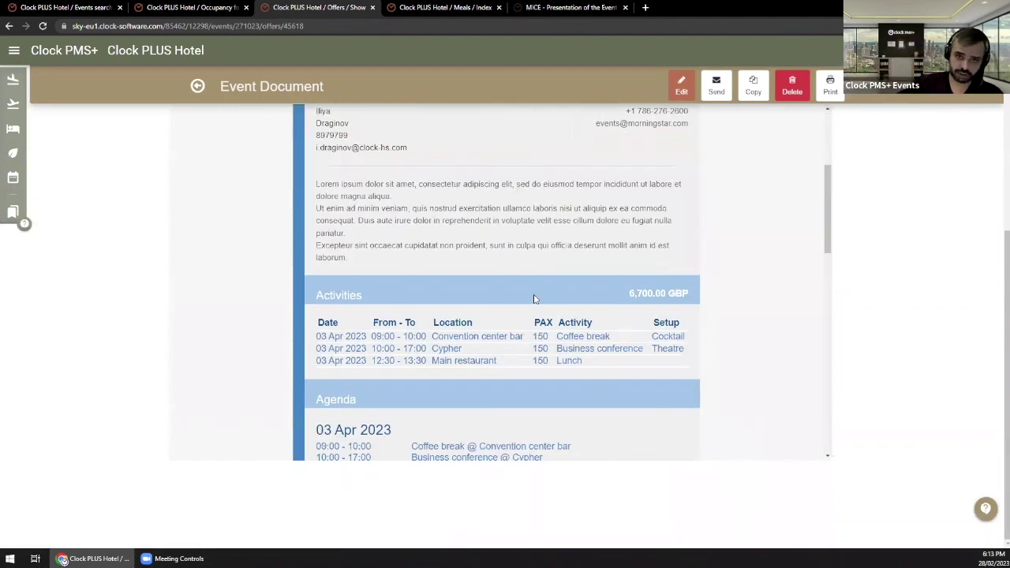
pyautogui.scroll(3, 545, 286)
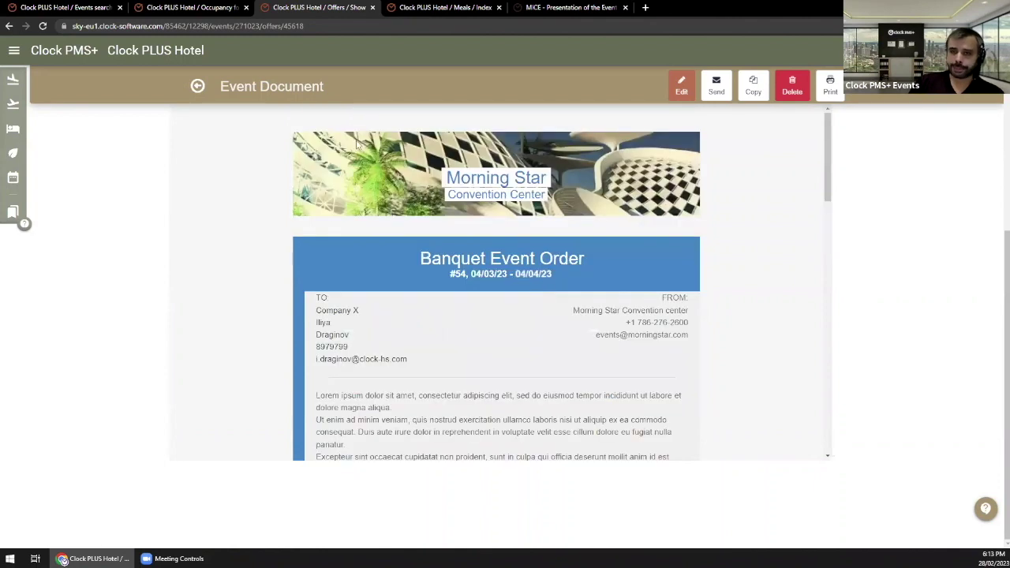
pyautogui.click(200, 88)
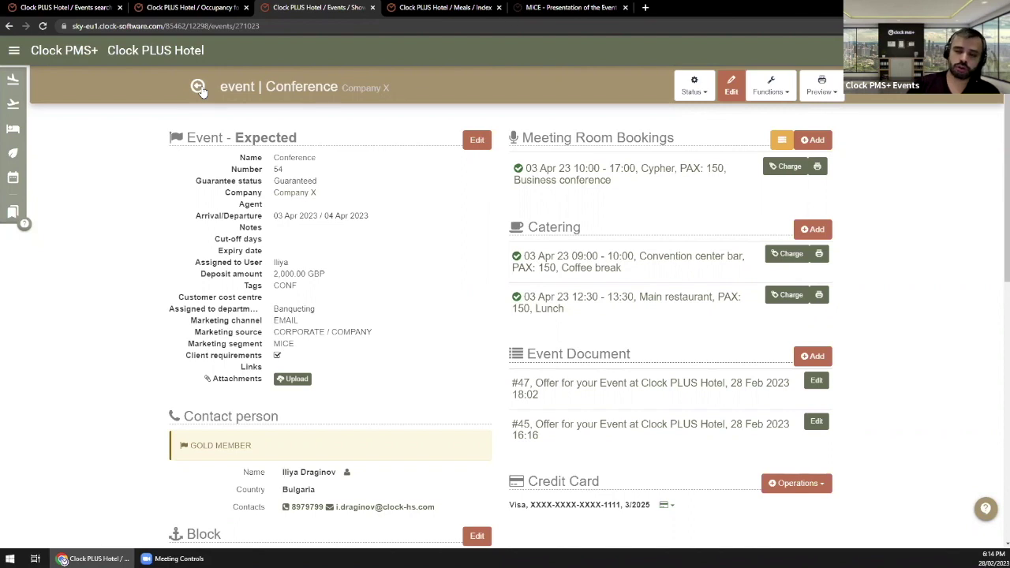
# Step: Open All Settings and review the MICE entries Event Document Templates and Activity Setup Style
pyautogui.click(13, 50)
pyautogui.click(93, 326)
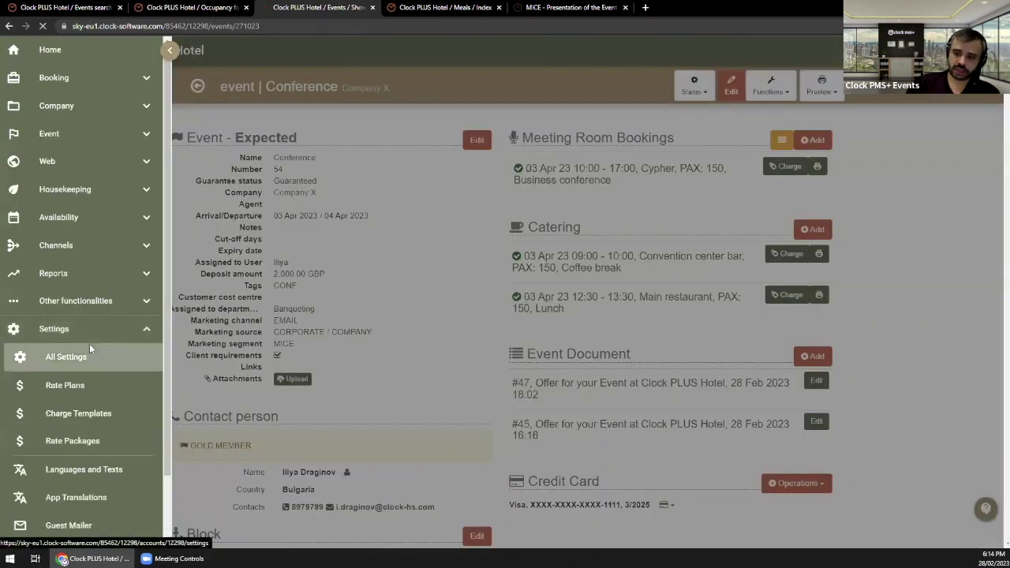
pyautogui.click(89, 346)
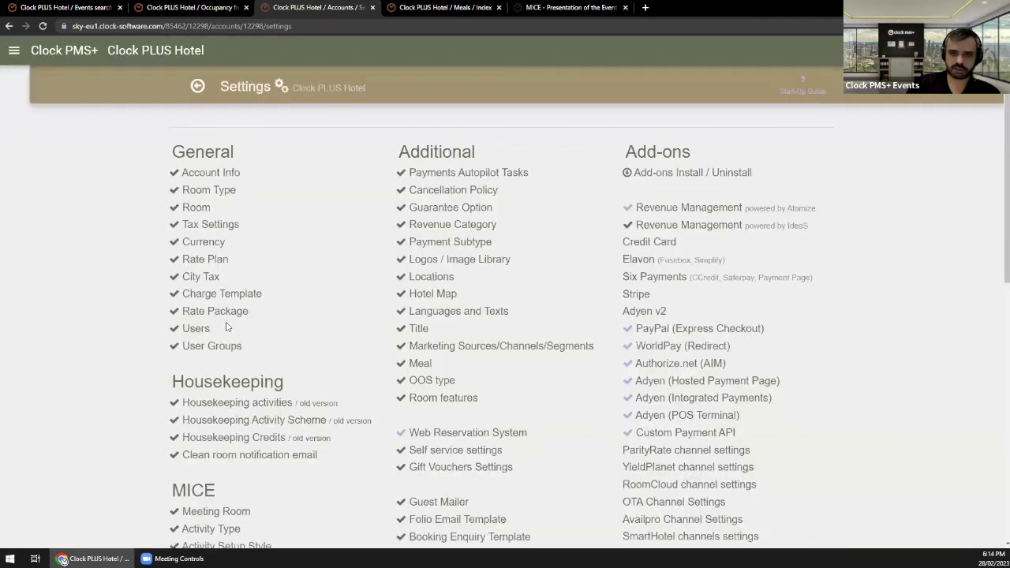
pyautogui.scroll(-1, 227, 322)
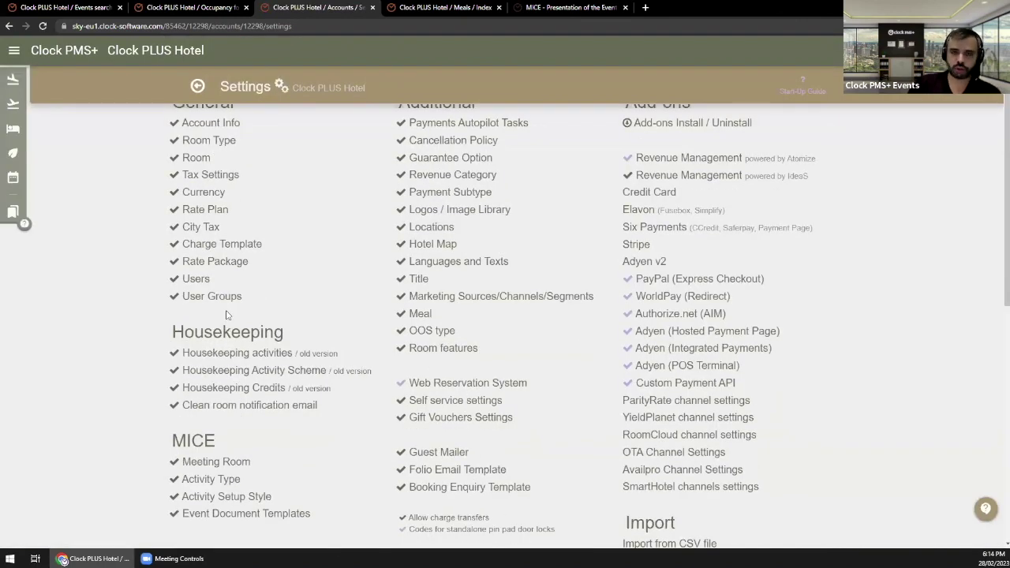
pyautogui.scroll(-2, 162, 380)
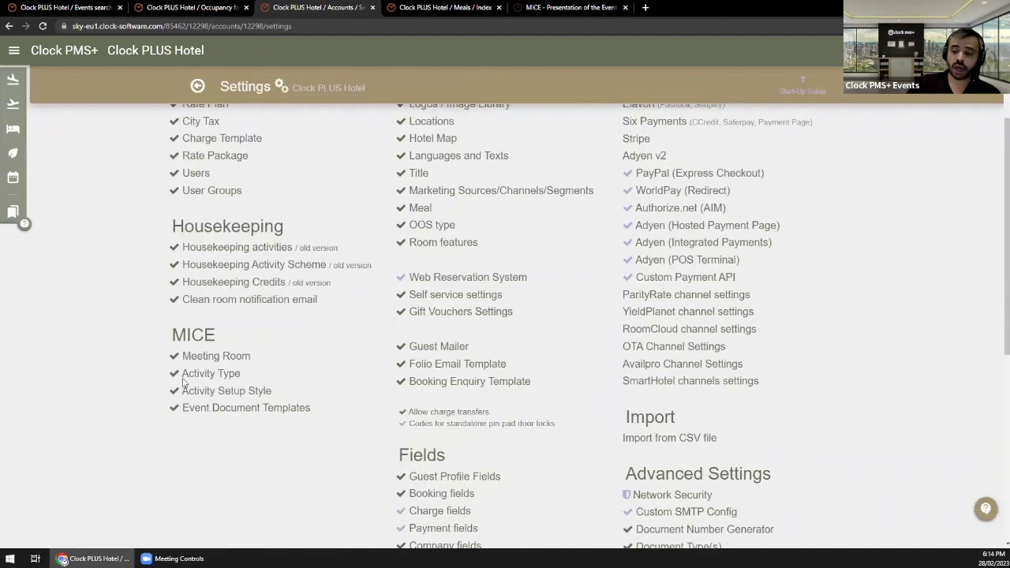
pyautogui.moveTo(332, 416); pyautogui.dragTo(180, 408)
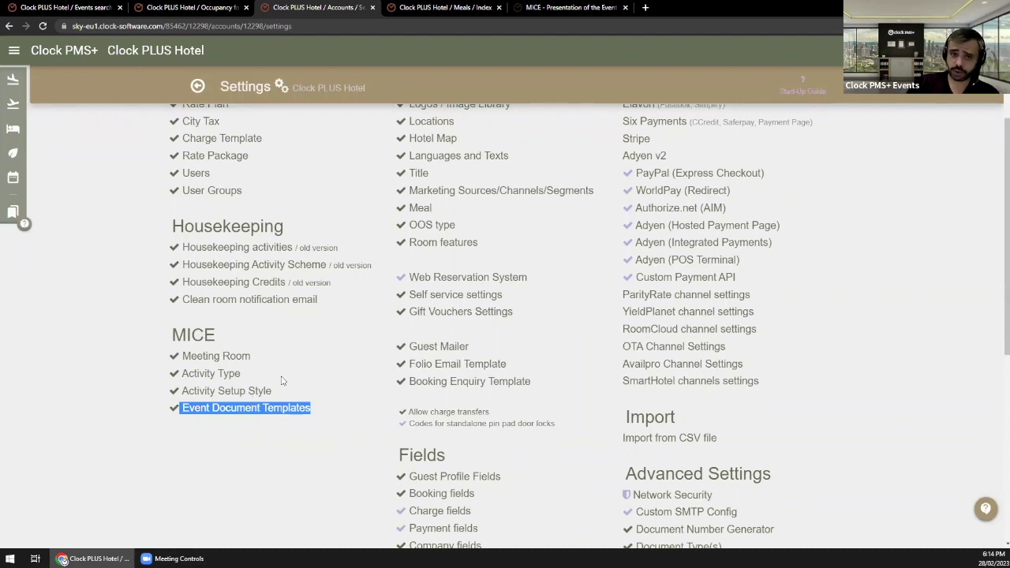
pyautogui.moveTo(274, 392); pyautogui.dragTo(239, 392)
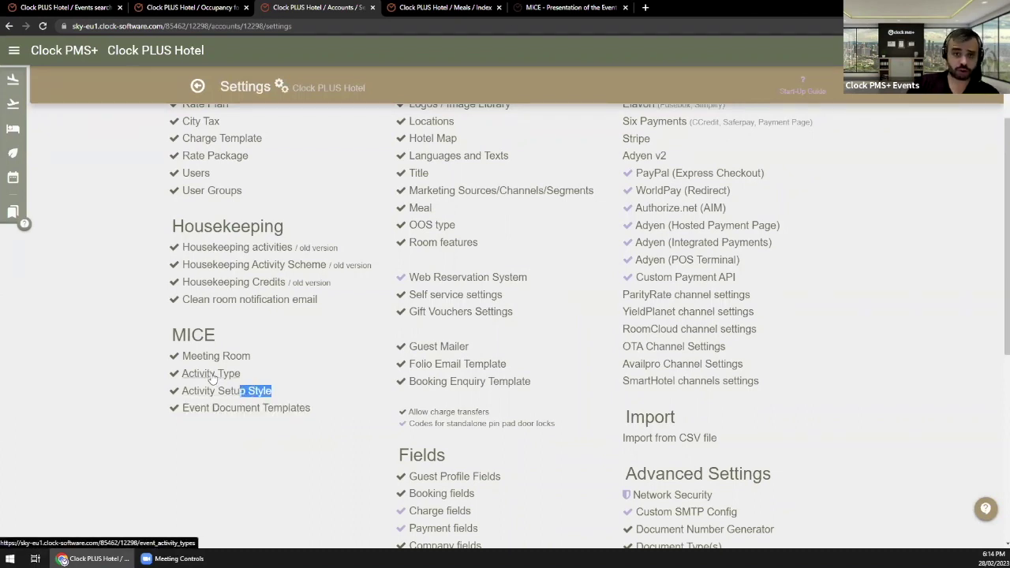
# Step: Open the Activity Type list in a new tab, view it, and return to Settings
pyautogui.middleClick(212, 375)
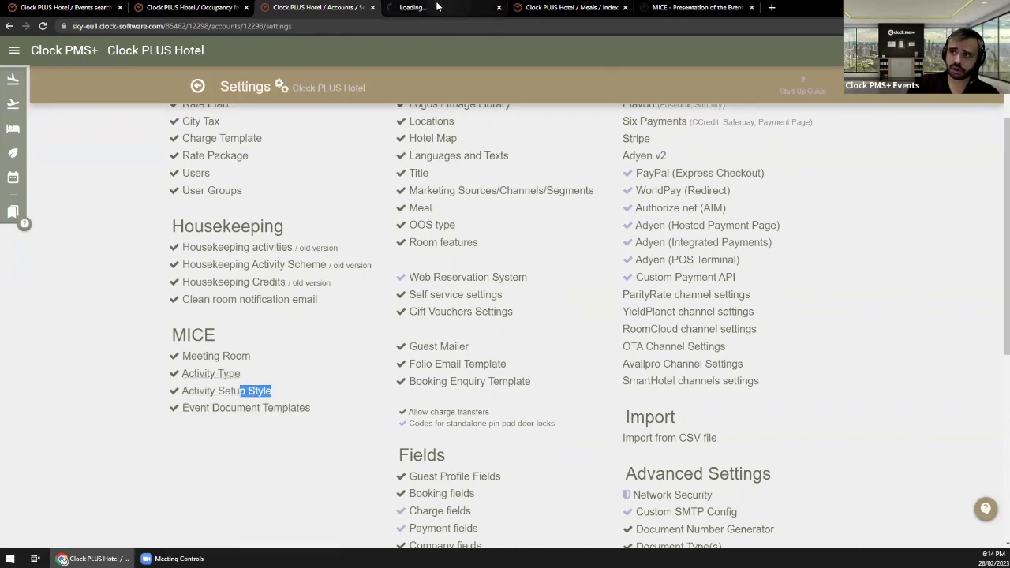
pyautogui.click(434, 12)
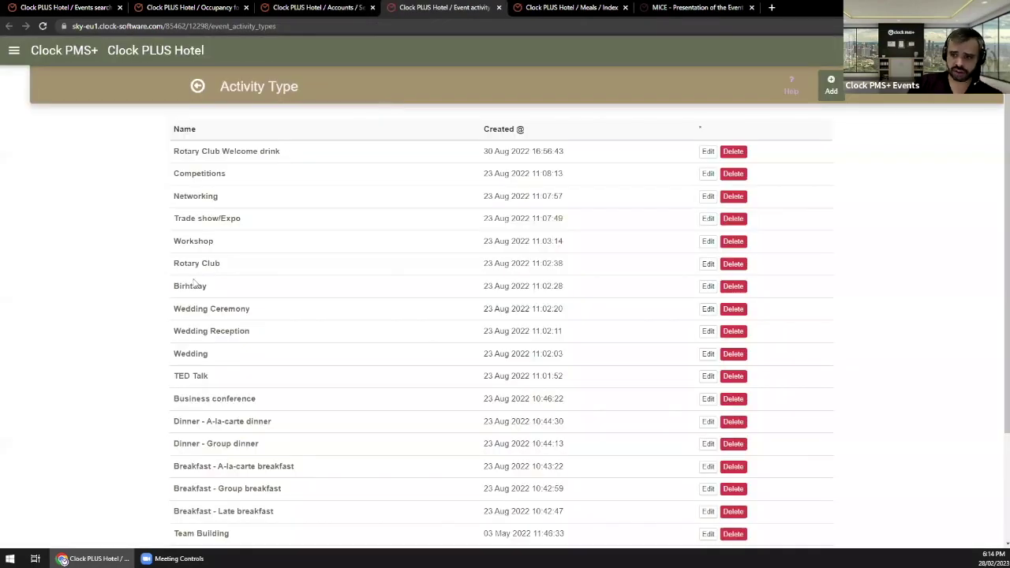
pyautogui.click(290, 4)
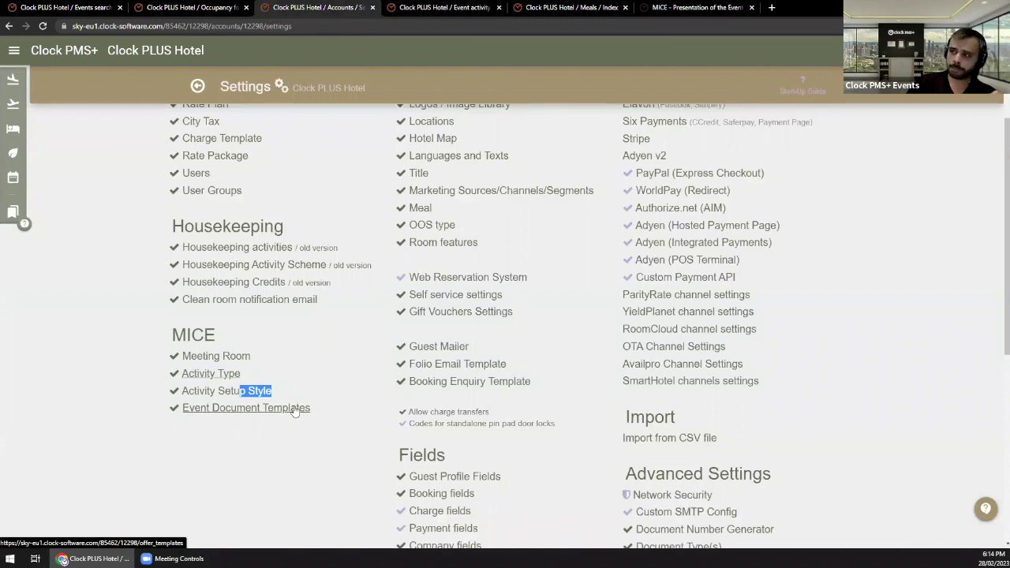
pyautogui.click(251, 408)
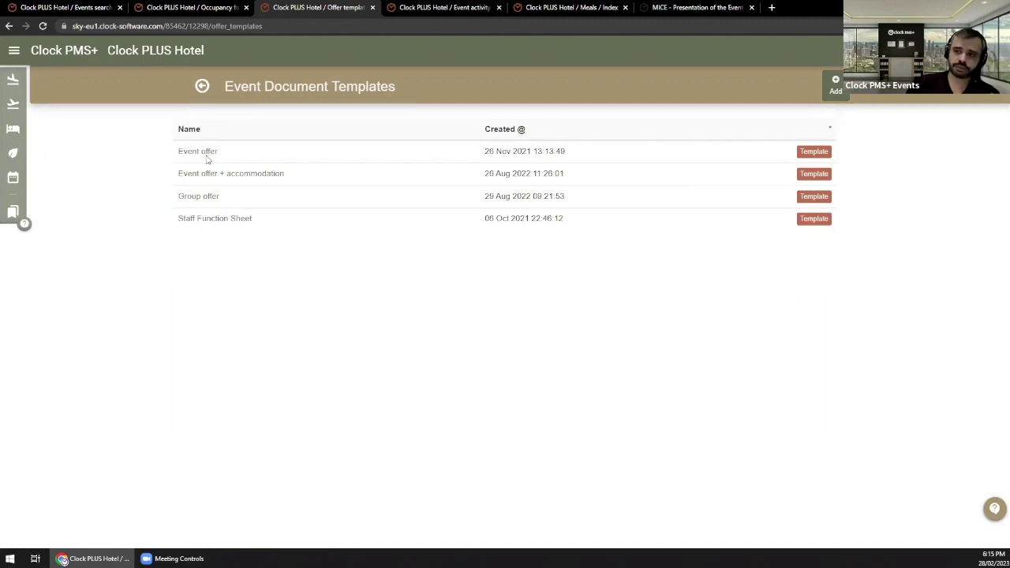
pyautogui.moveTo(219, 154); pyautogui.dragTo(178, 151)
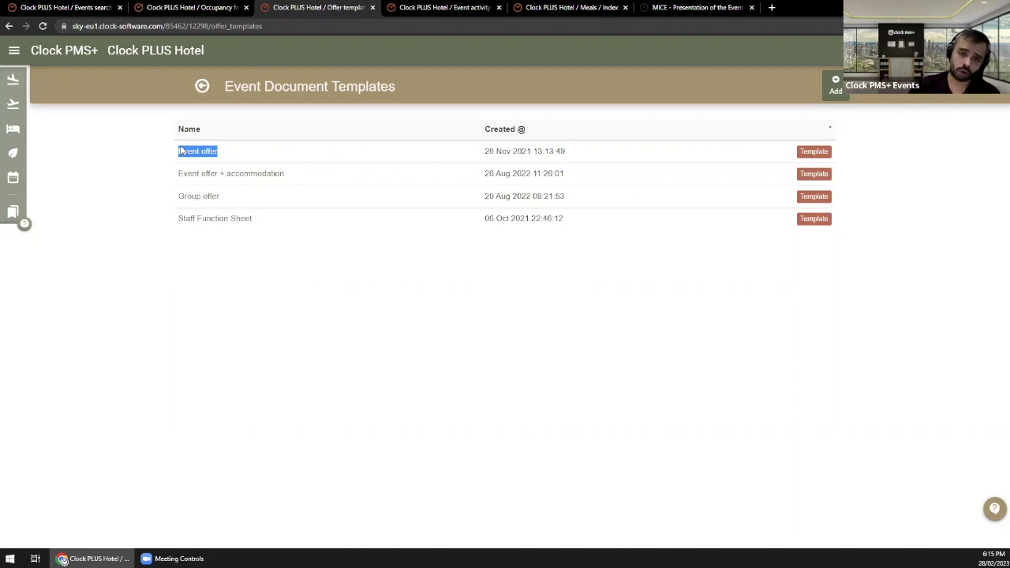
pyautogui.click(356, 406)
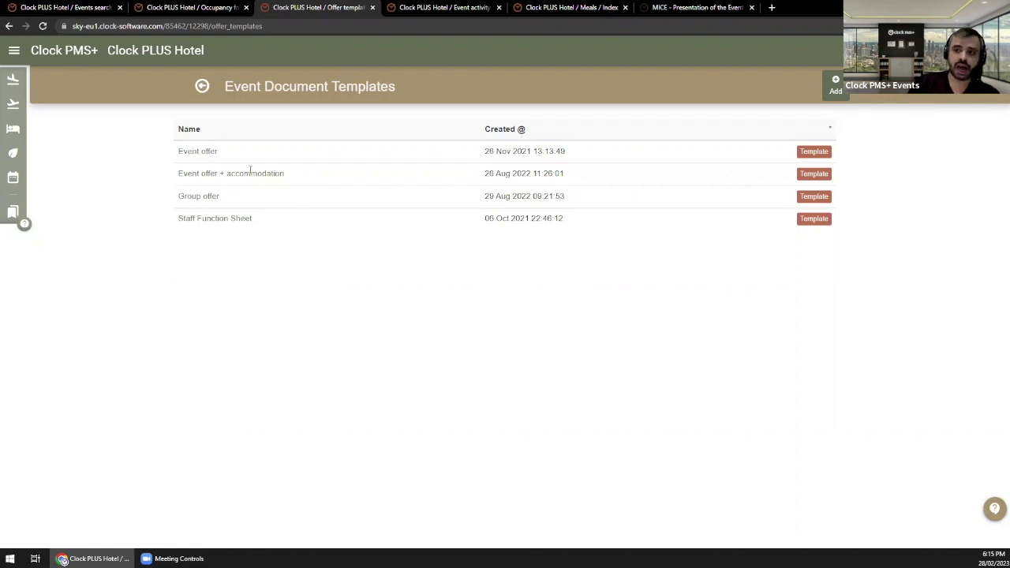
pyautogui.moveTo(285, 173); pyautogui.dragTo(176, 181)
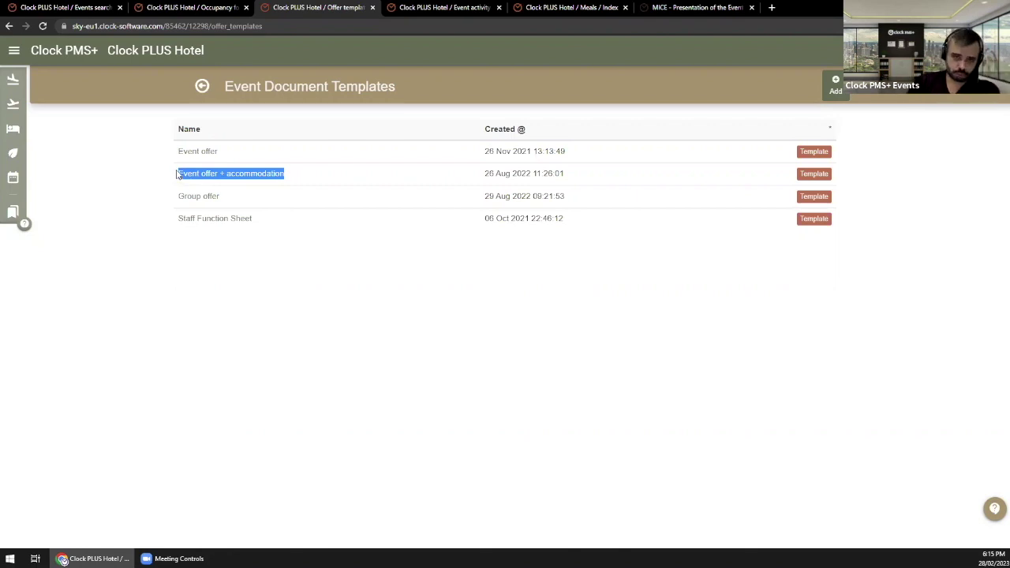
pyautogui.click(376, 299)
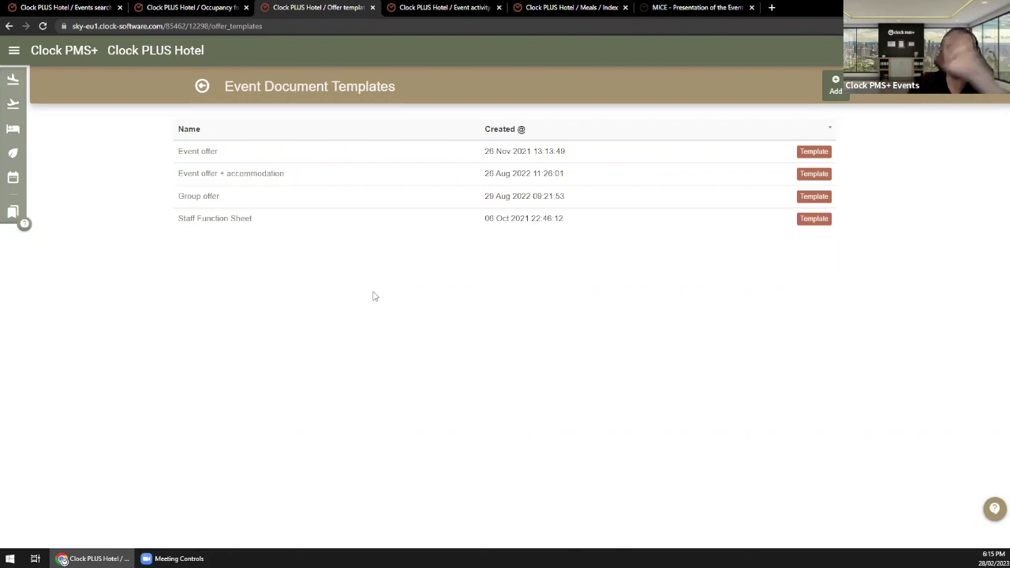
pyautogui.moveTo(238, 206); pyautogui.dragTo(176, 197)
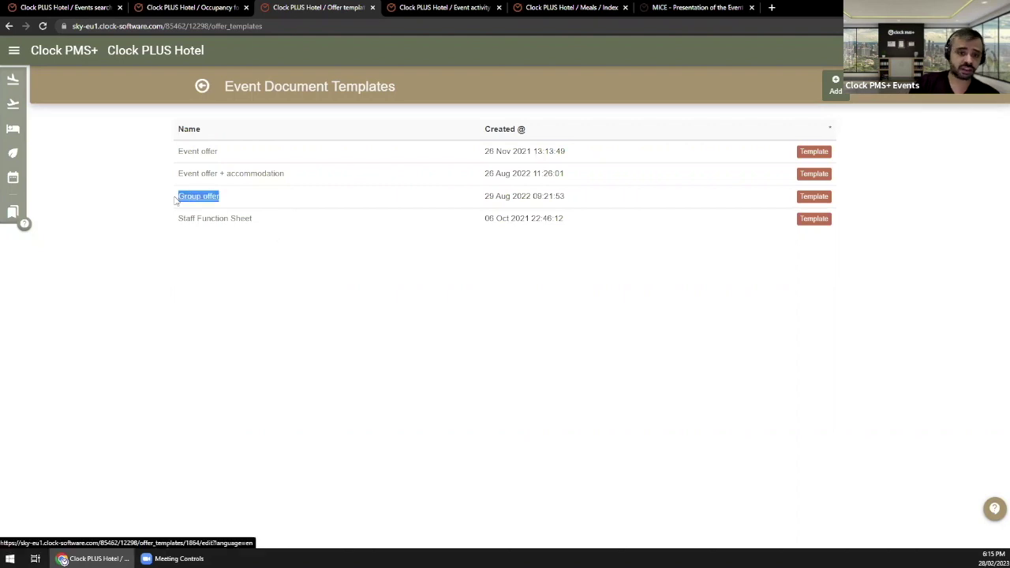
pyautogui.click(225, 289)
pyautogui.click(204, 196)
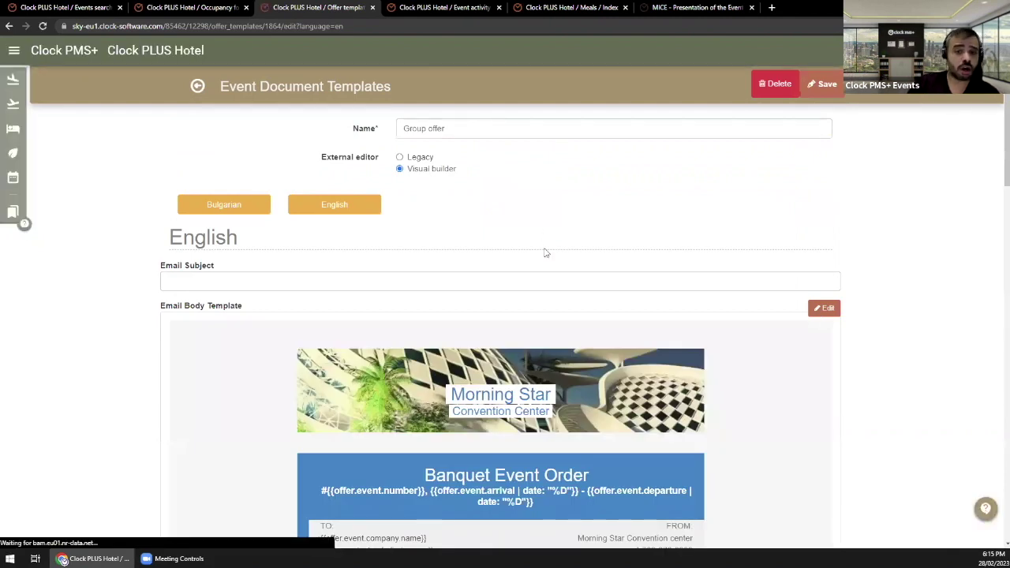
pyautogui.scroll(-5, 545, 253)
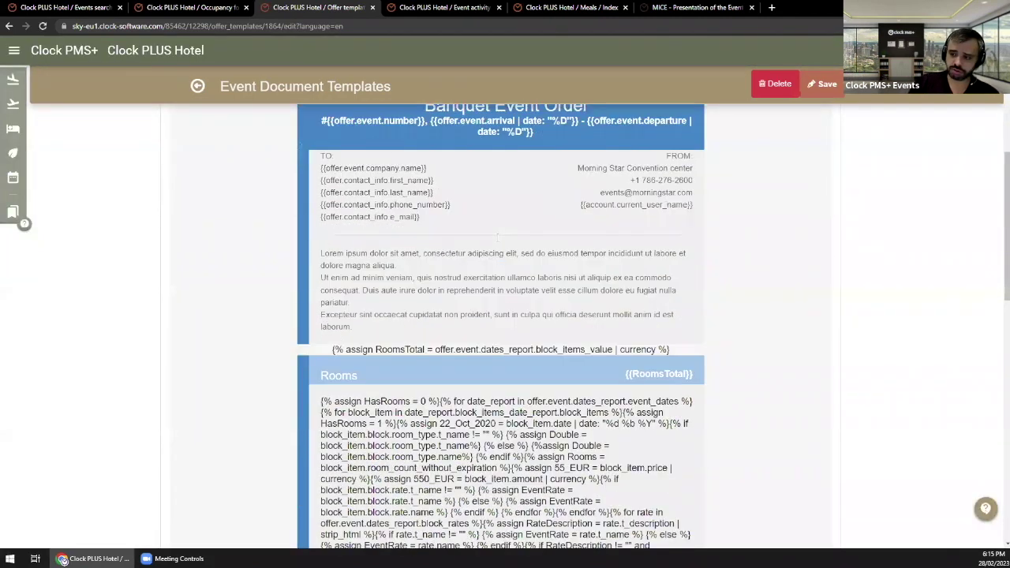
pyautogui.scroll(2, 453, 225)
pyautogui.scroll(-4, 456, 227)
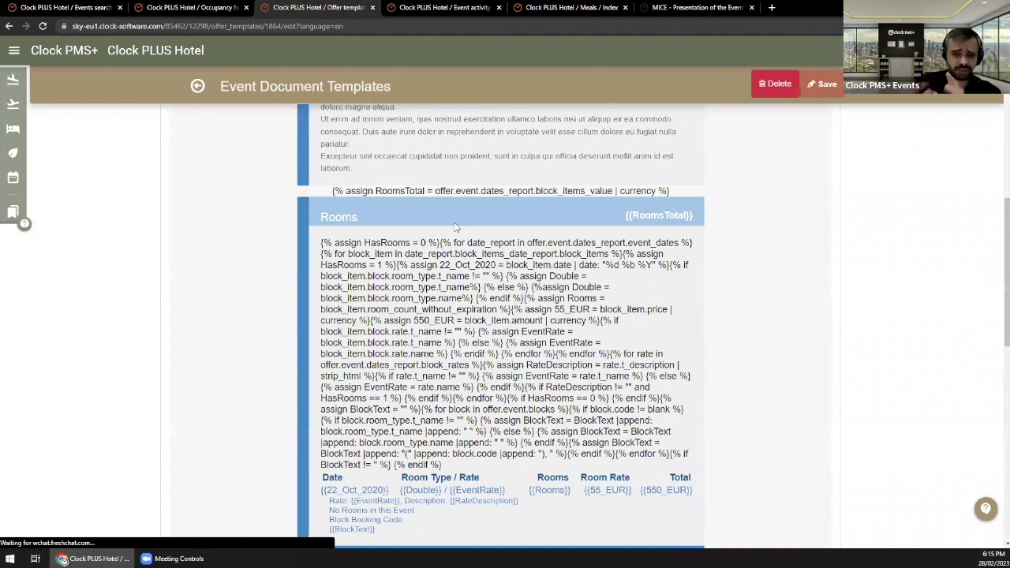
pyautogui.scroll(-4, 455, 228)
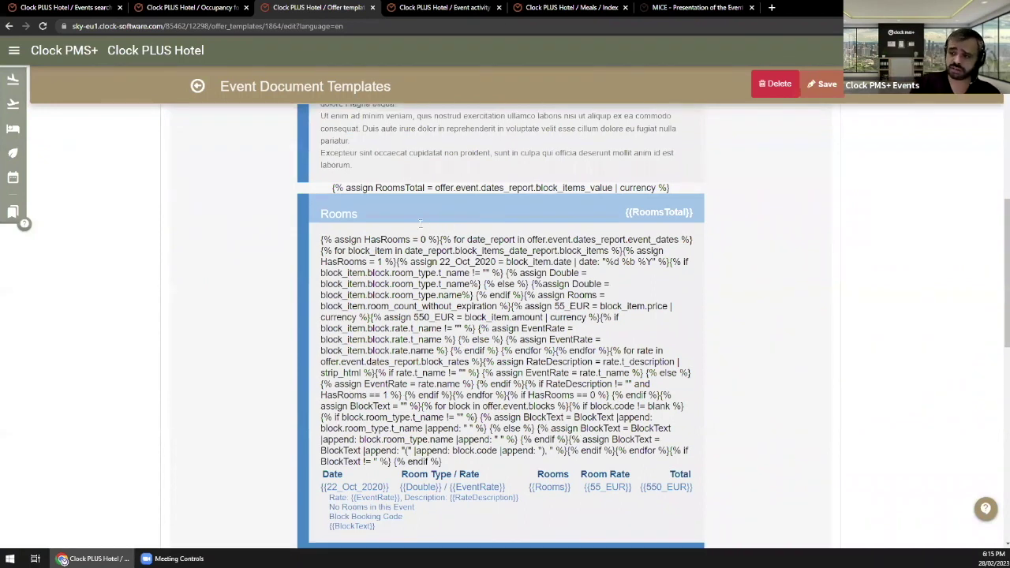
pyautogui.scroll(5, 424, 262)
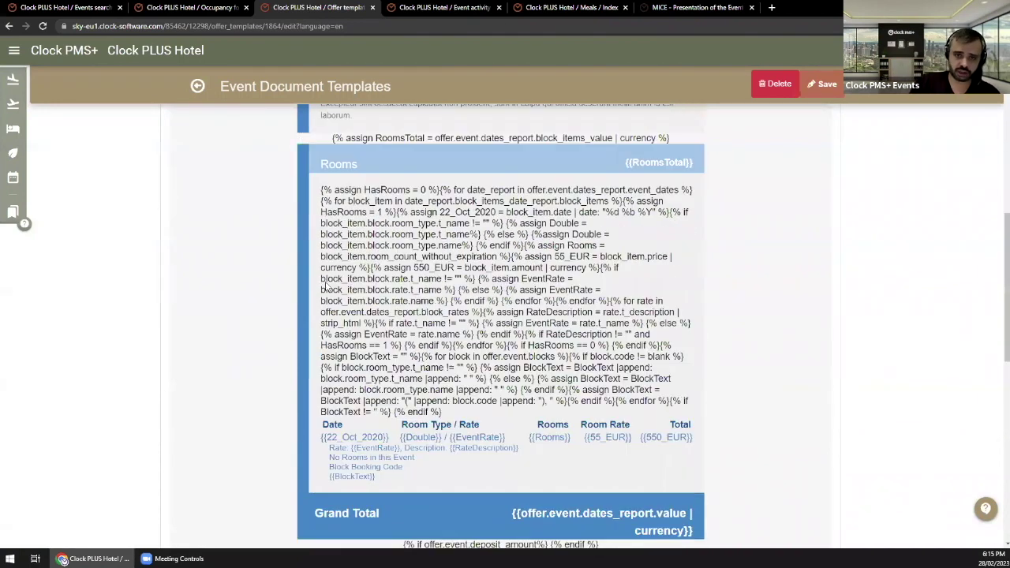
pyautogui.moveTo(440, 270); pyautogui.dragTo(531, 496)
pyautogui.scroll(-3, 460, 451)
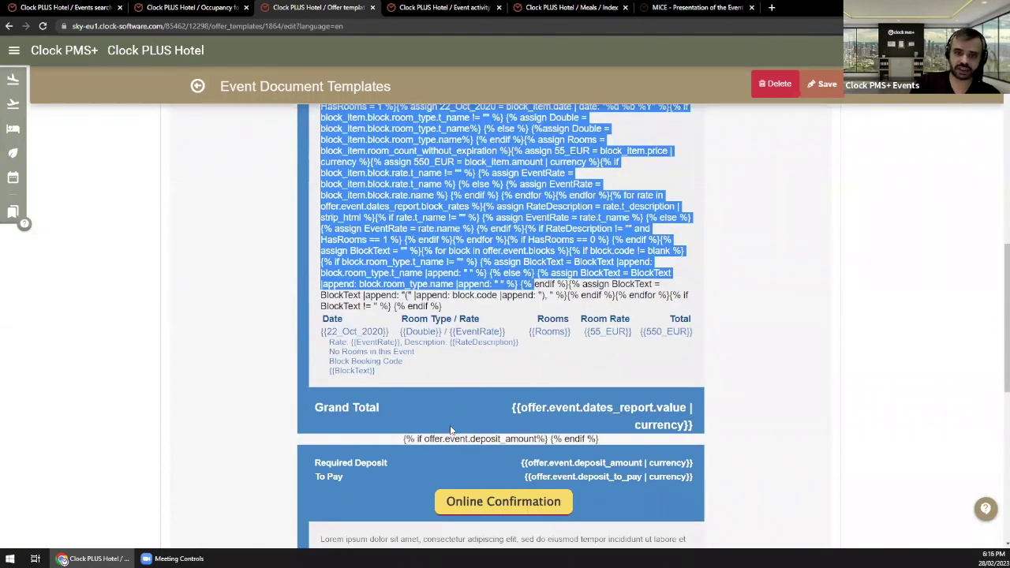
pyautogui.scroll(5, 452, 430)
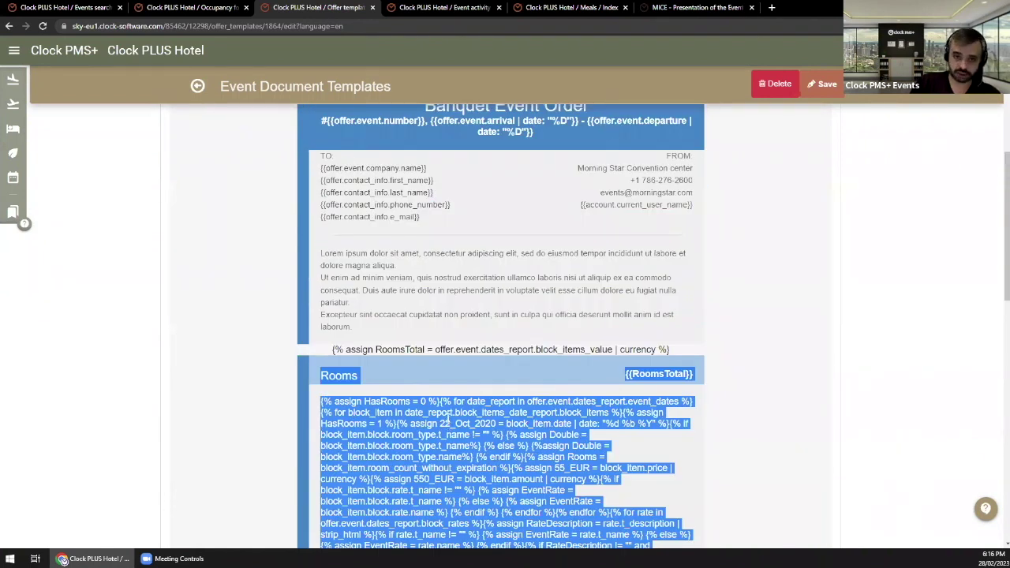
pyautogui.scroll(3, 448, 418)
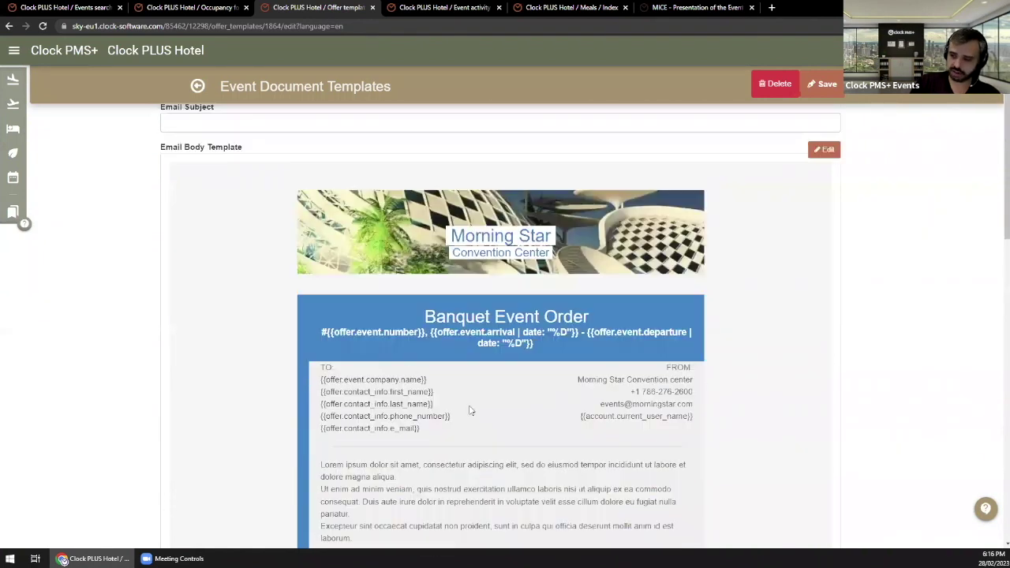
pyautogui.click(200, 87)
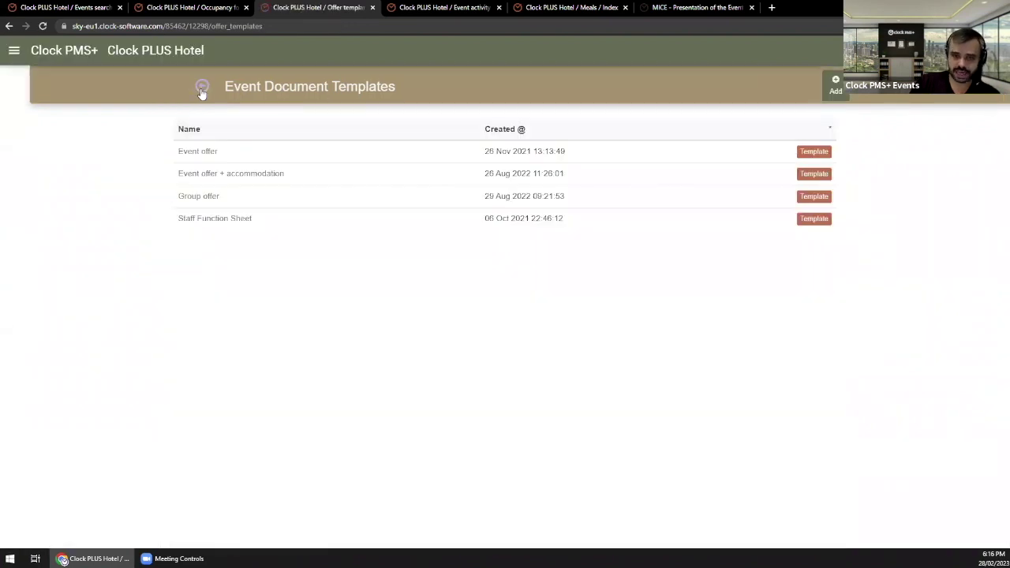
# Step: Create a new event document template named Group offer 2
pyautogui.click(836, 91)
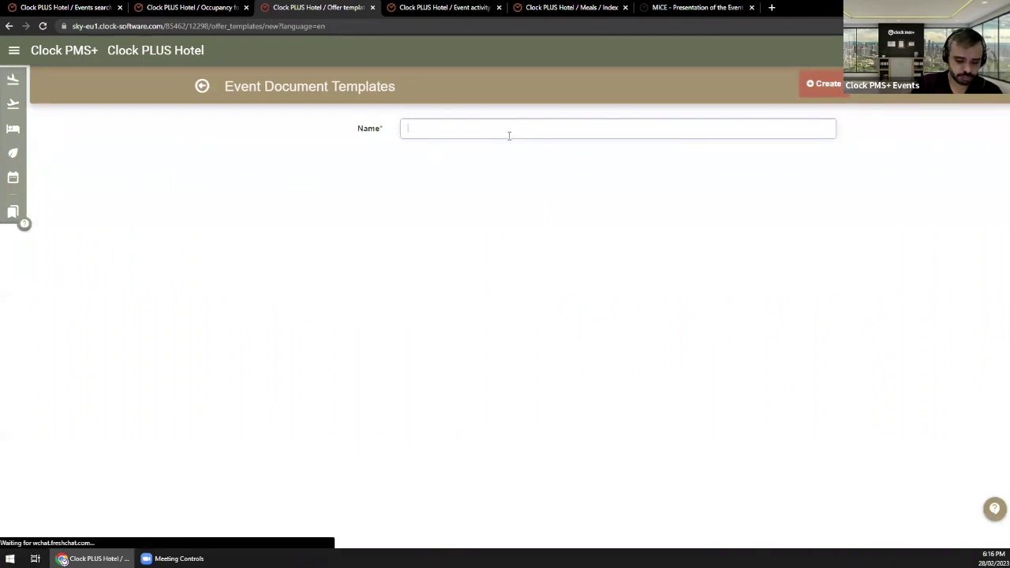
pyautogui.write('Group offer 2')
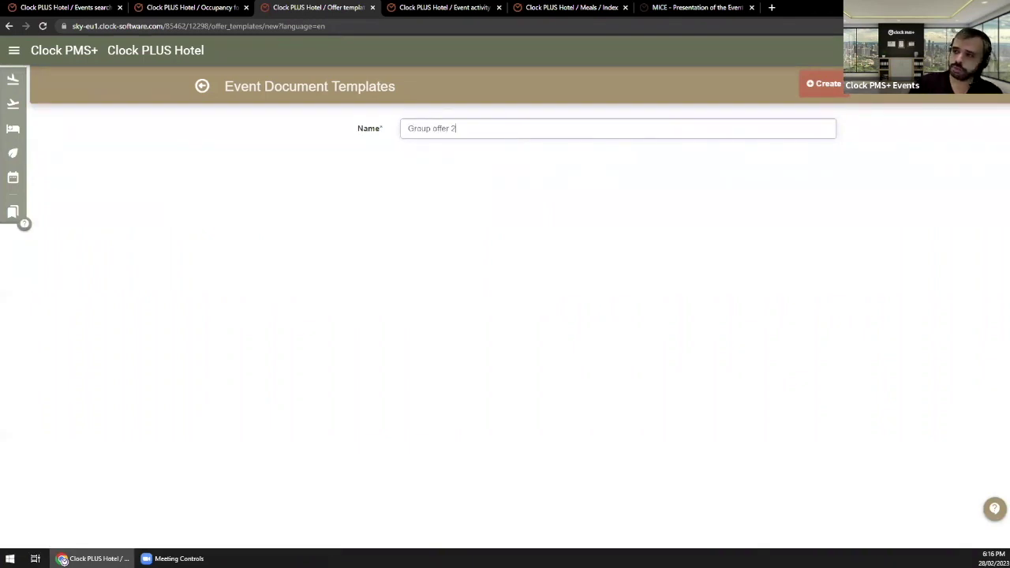
pyautogui.click(836, 87)
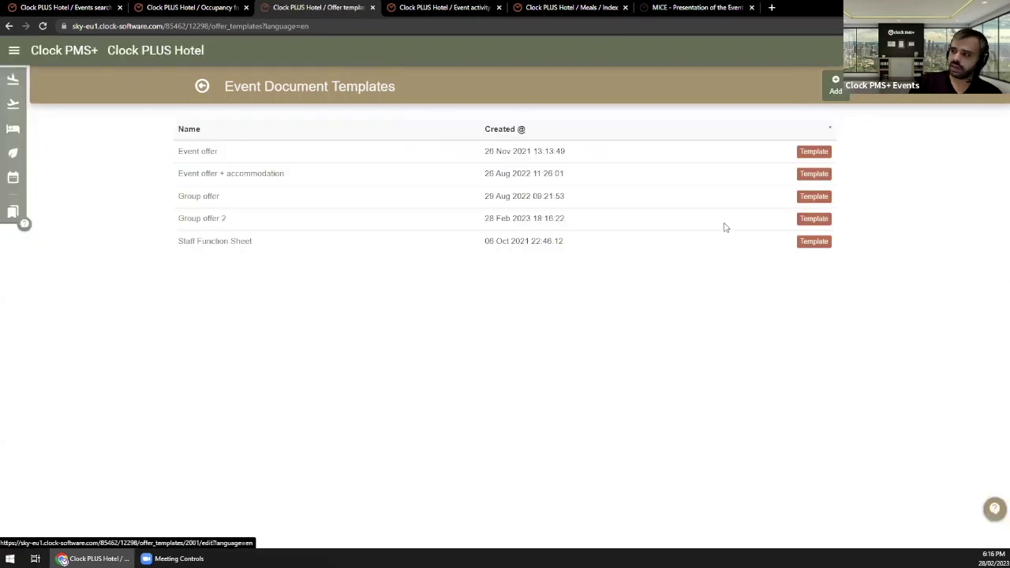
# Step: Save Group offer 2, reopen it, and switch to its English version
pyautogui.click(356, 224)
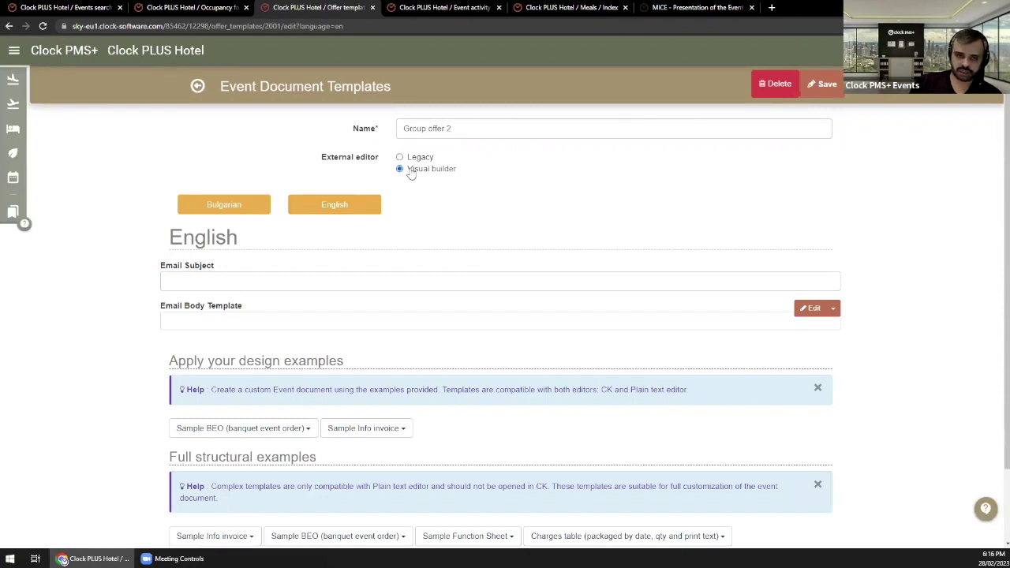
pyautogui.click(829, 87)
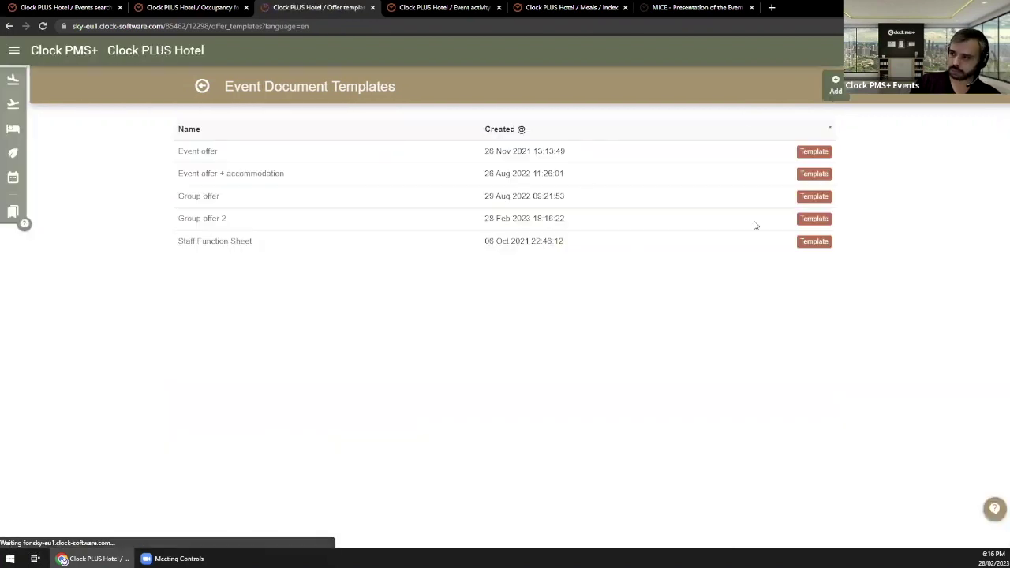
pyautogui.click(809, 224)
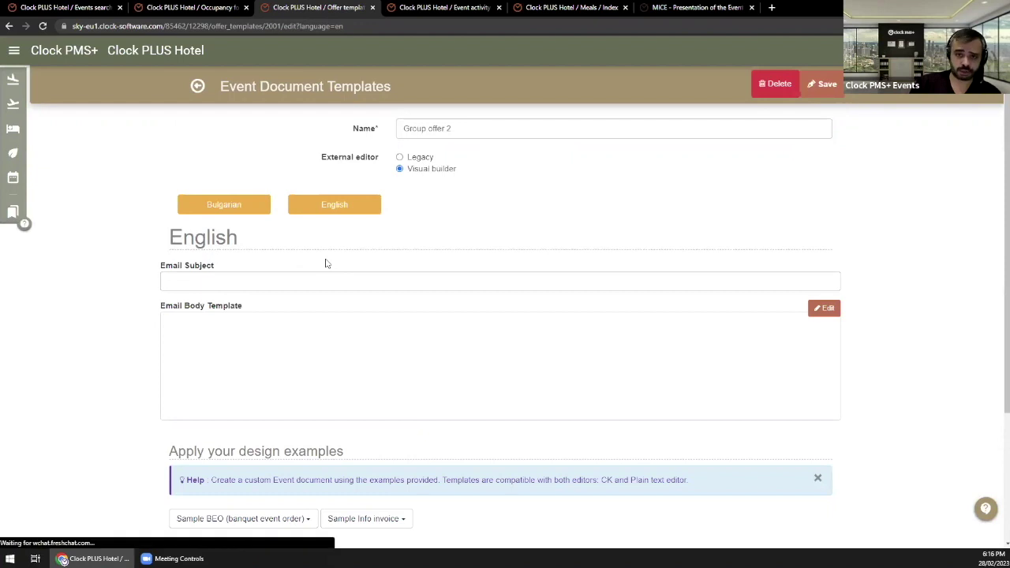
pyautogui.click(173, 281)
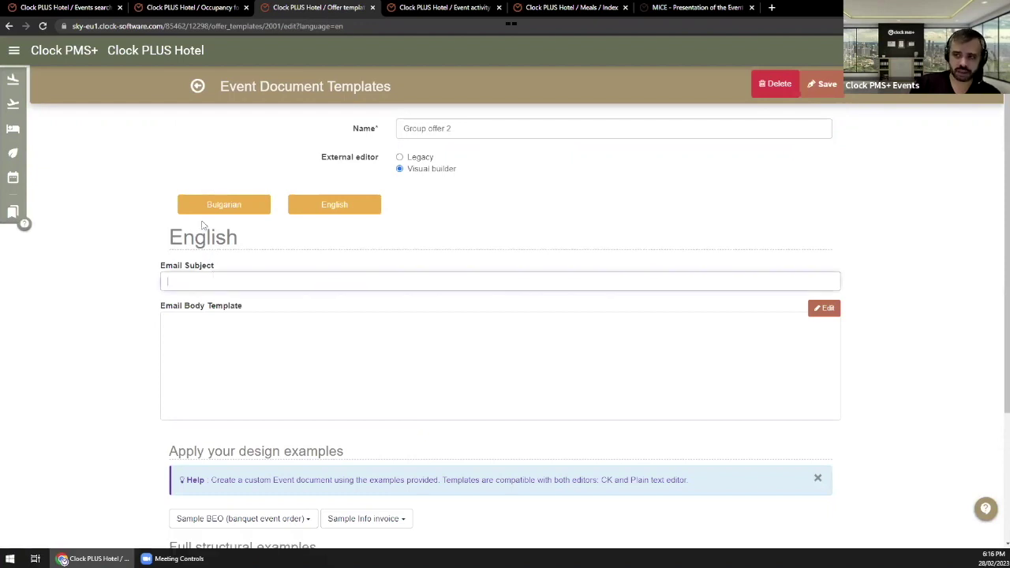
pyautogui.click(300, 204)
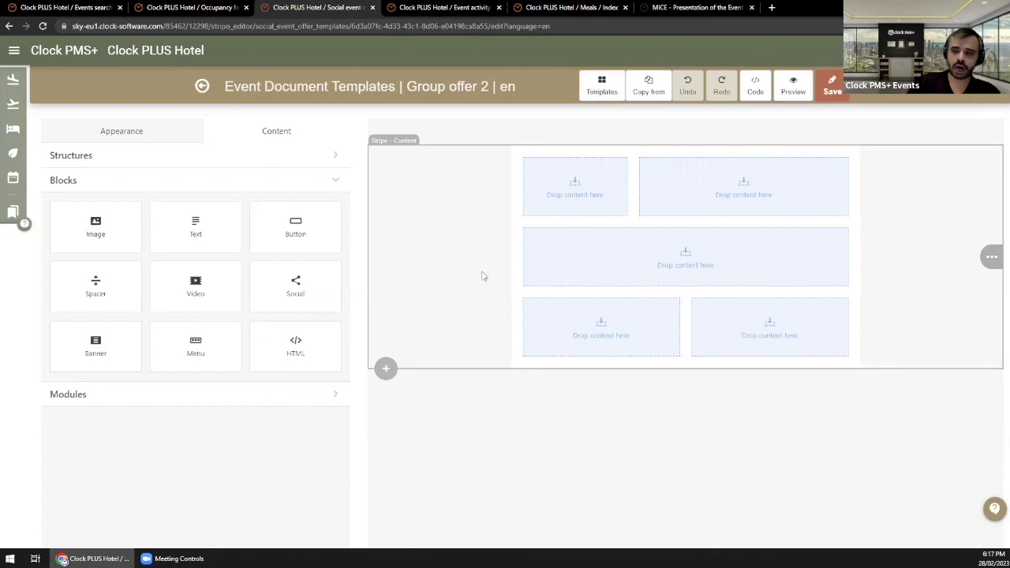
pyautogui.click(592, 96)
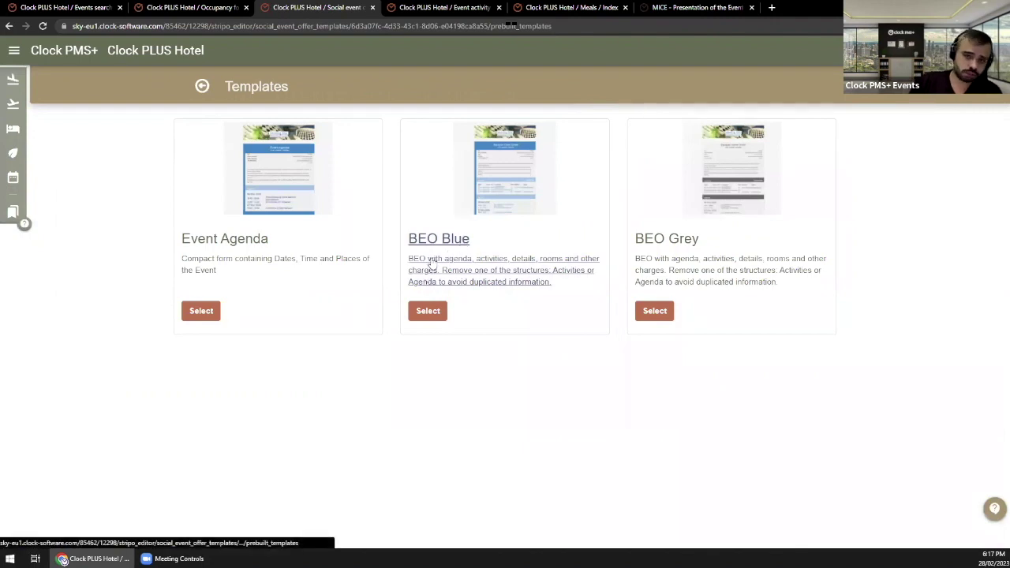
pyautogui.click(428, 311)
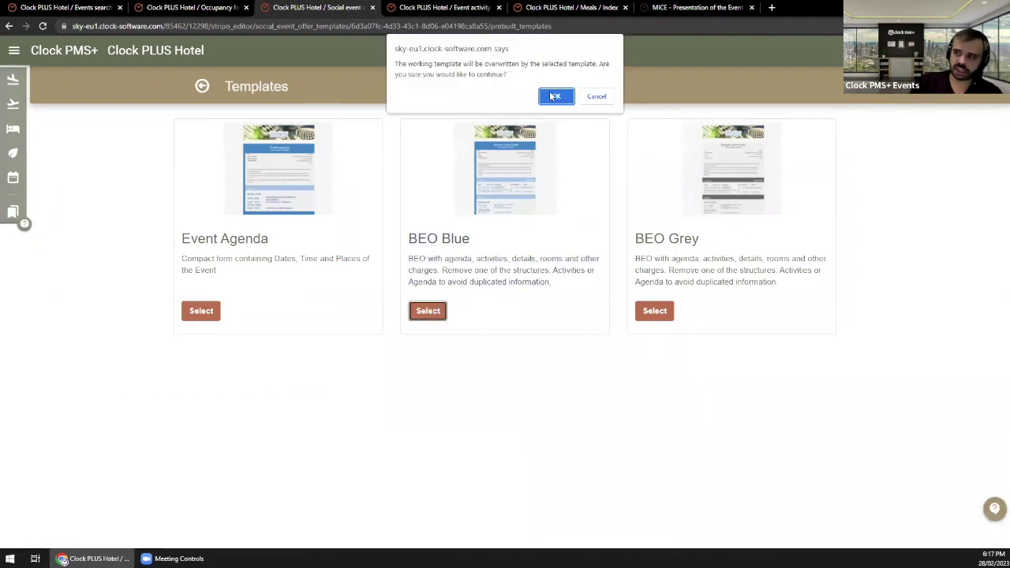
pyautogui.press('Return')
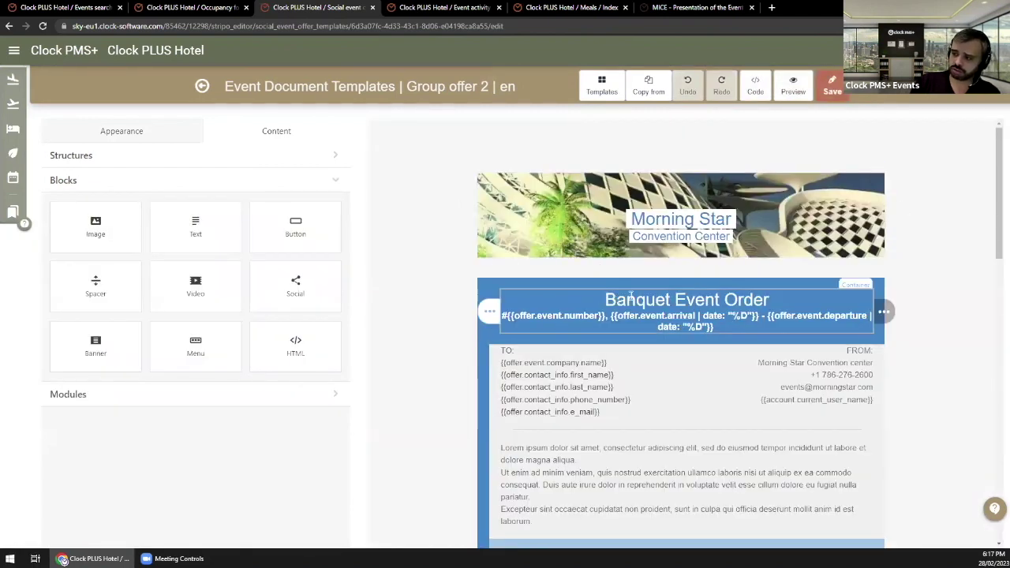
pyautogui.moveTo(773, 304); pyautogui.dragTo(602, 301)
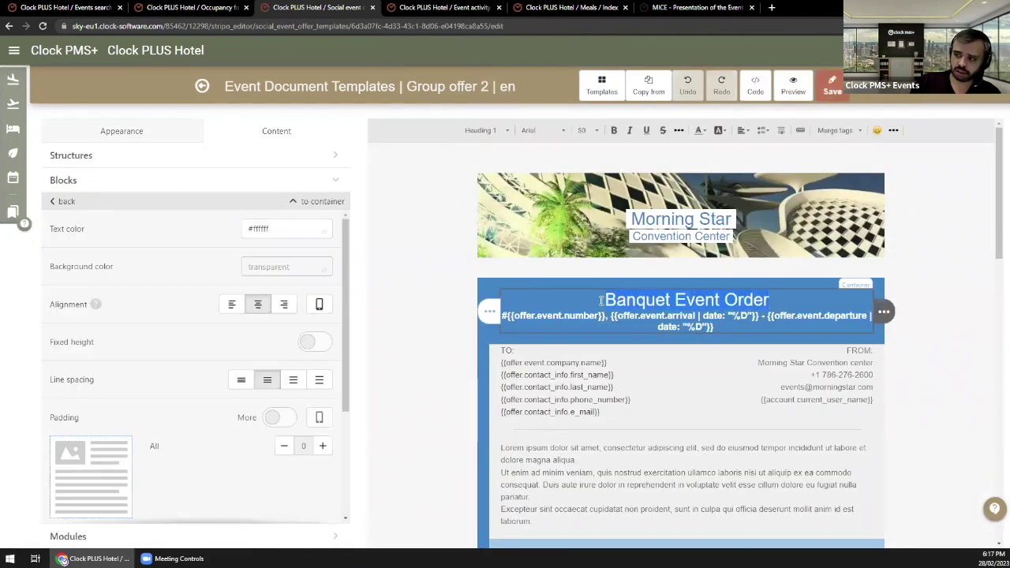
pyautogui.write('Eve')
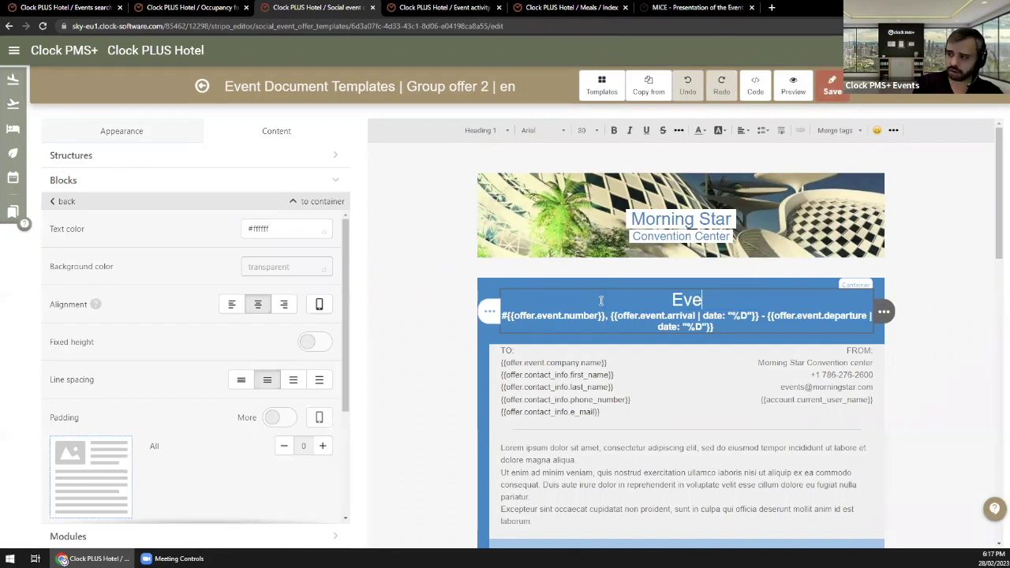
pyautogui.write('nt offer')
pyautogui.scroll(-10, 606, 276)
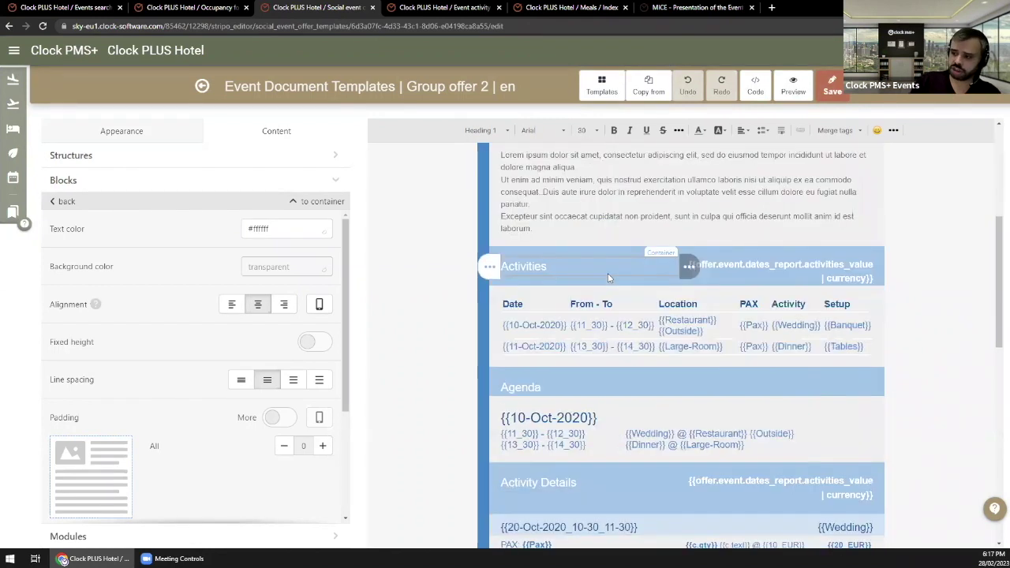
pyautogui.scroll(-2, 644, 316)
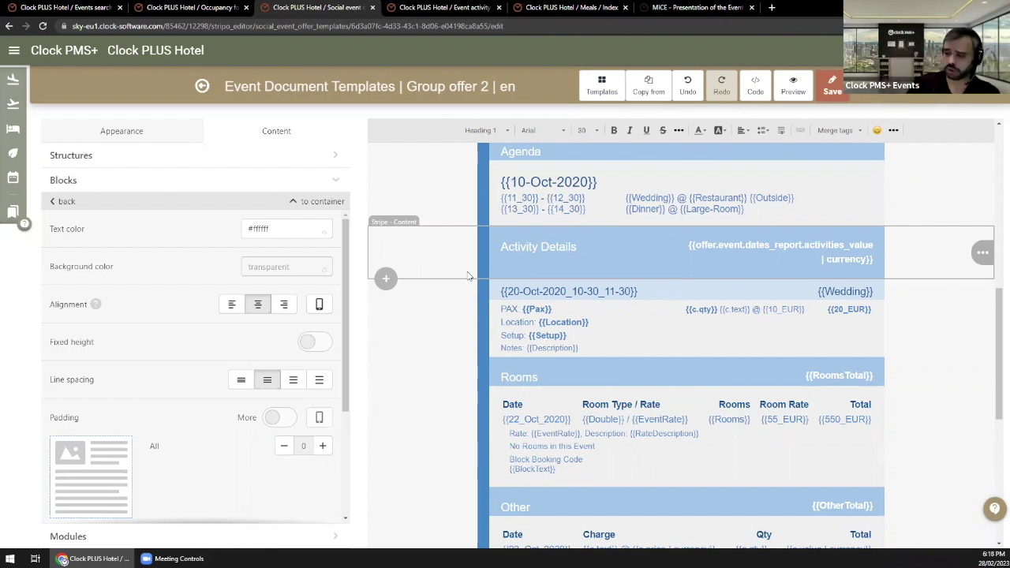
pyautogui.scroll(-4, 544, 255)
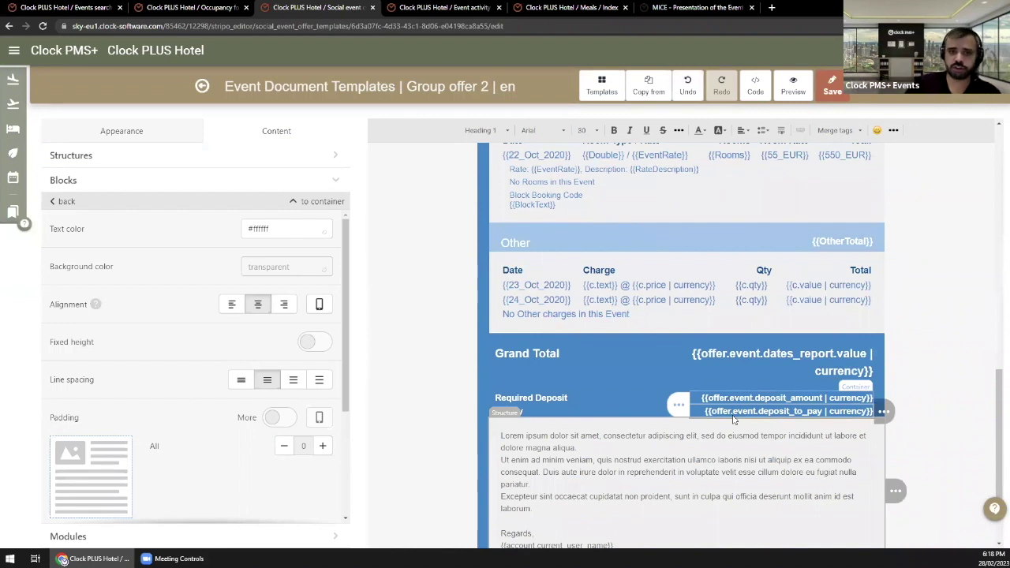
pyautogui.scroll(6, 702, 382)
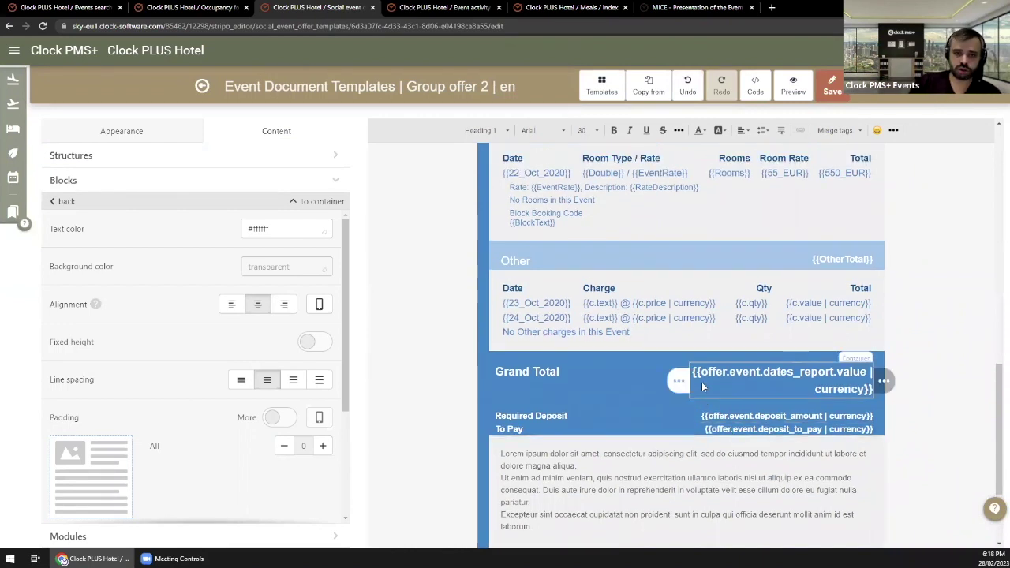
pyautogui.scroll(3, 702, 387)
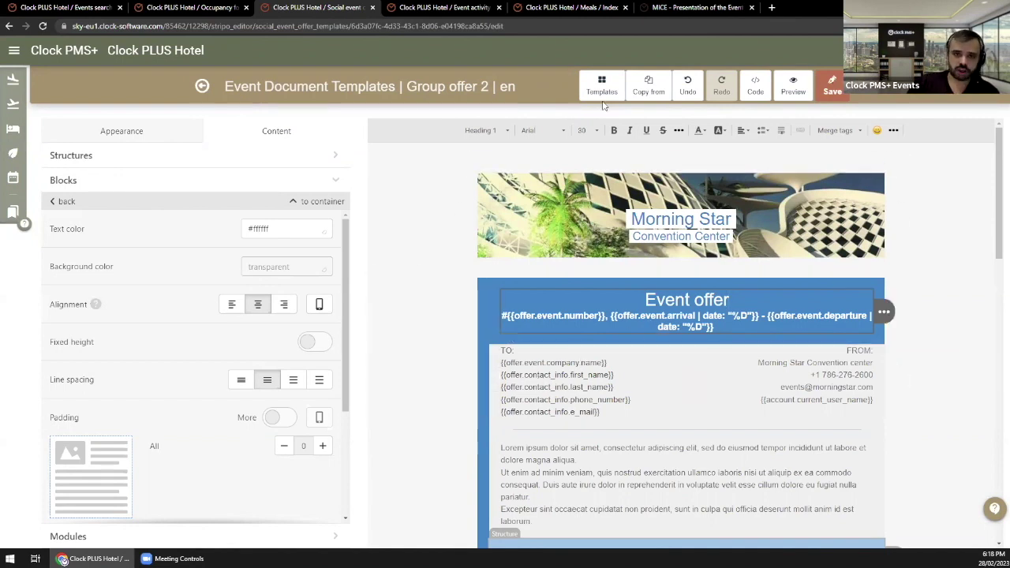
# Step: Leave the template editor and go to the Conference event's Event Document section
pyautogui.click(202, 86)
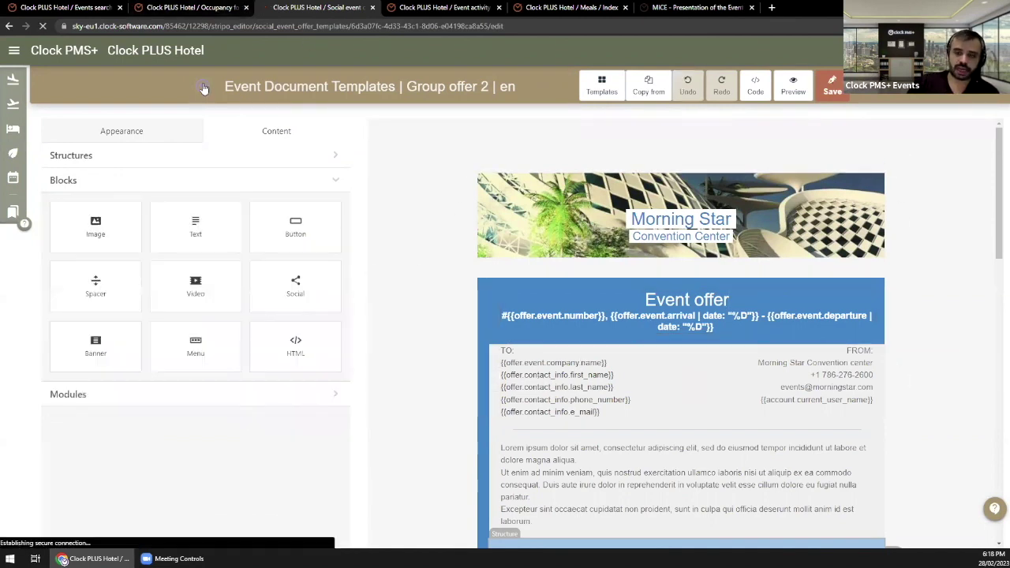
pyautogui.click(428, 6)
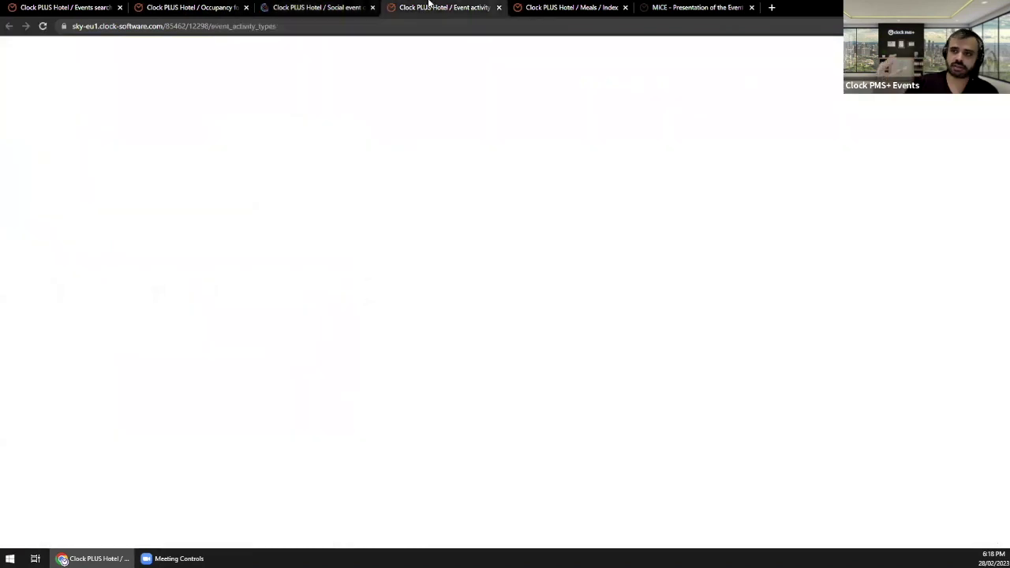
pyautogui.click(217, 6)
pyautogui.click(536, 6)
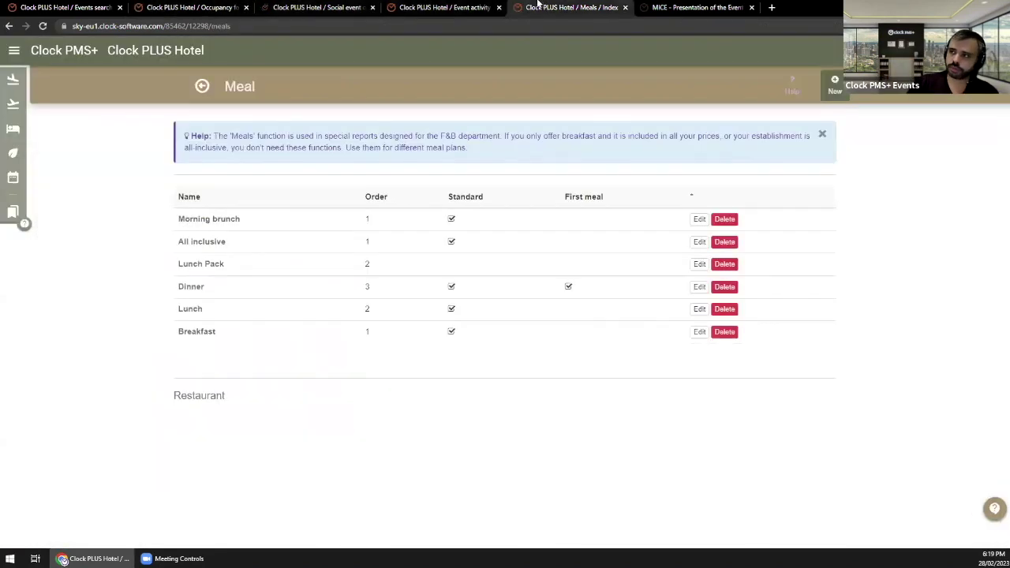
pyautogui.click(71, 7)
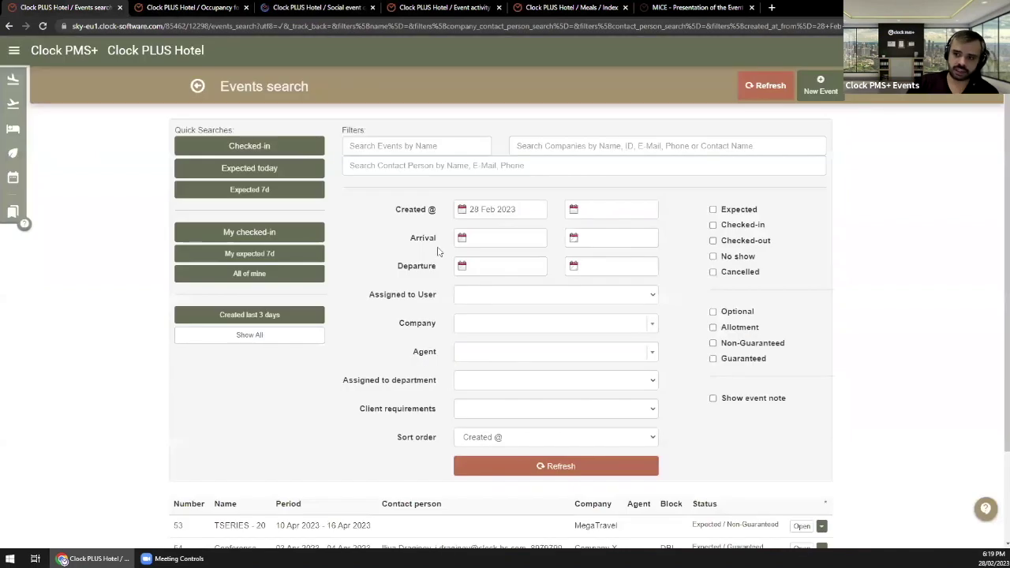
pyautogui.scroll(-2, 360, 473)
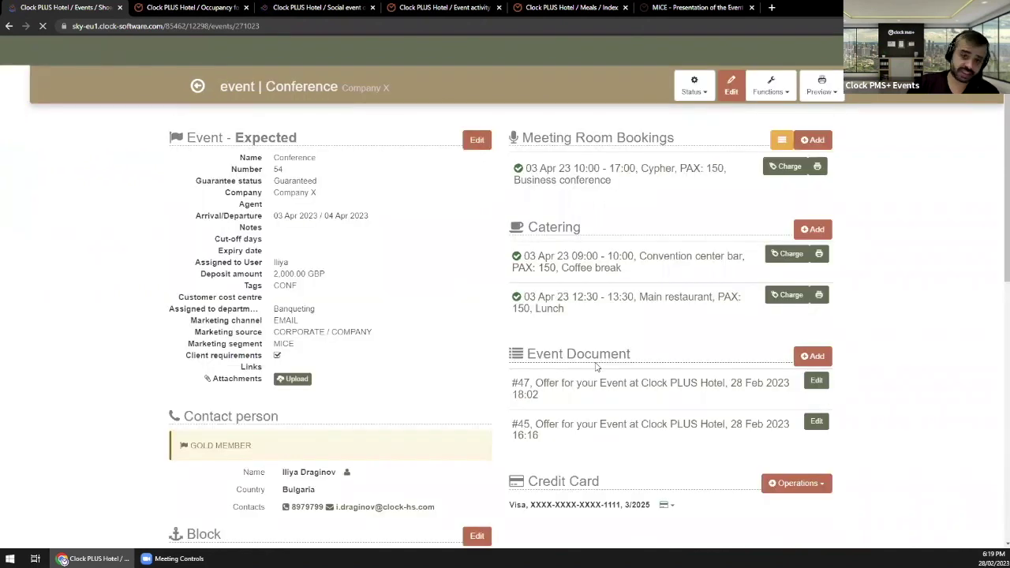
pyautogui.moveTo(608, 296); pyautogui.dragTo(620, 301)
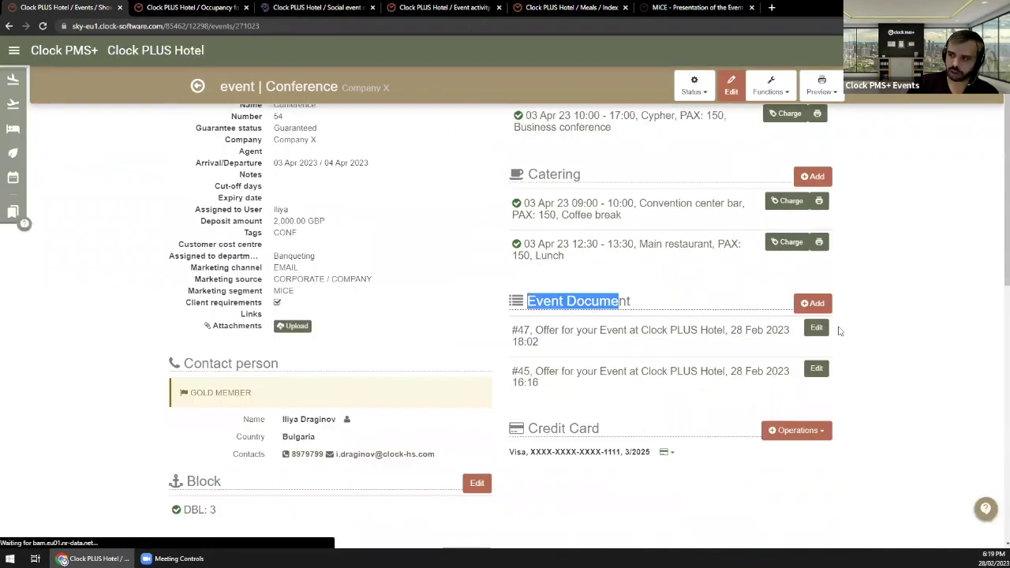
# Step: Add an event document using the Banquet Event Order template in English
pyautogui.click(809, 304)
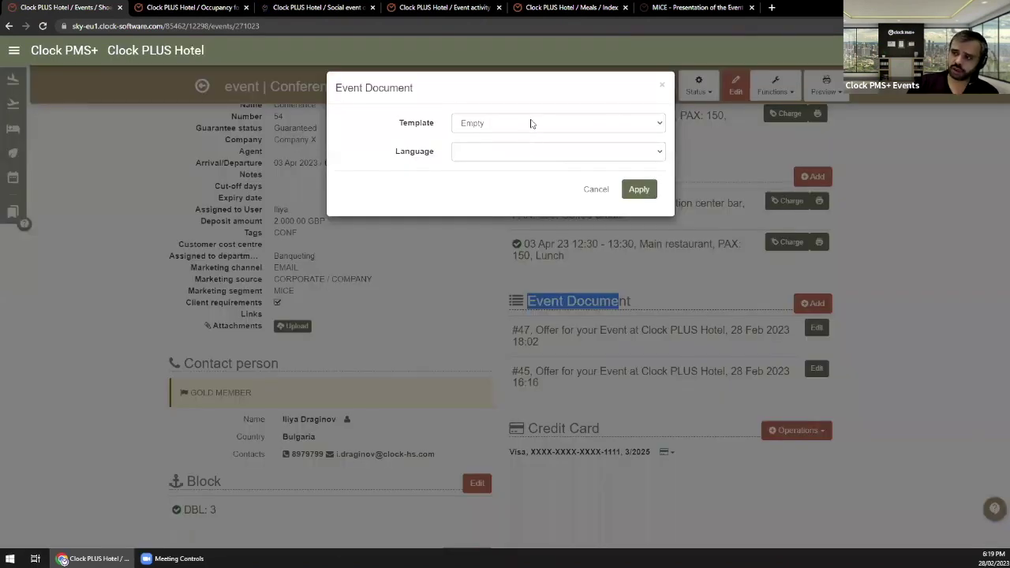
pyautogui.click(532, 124)
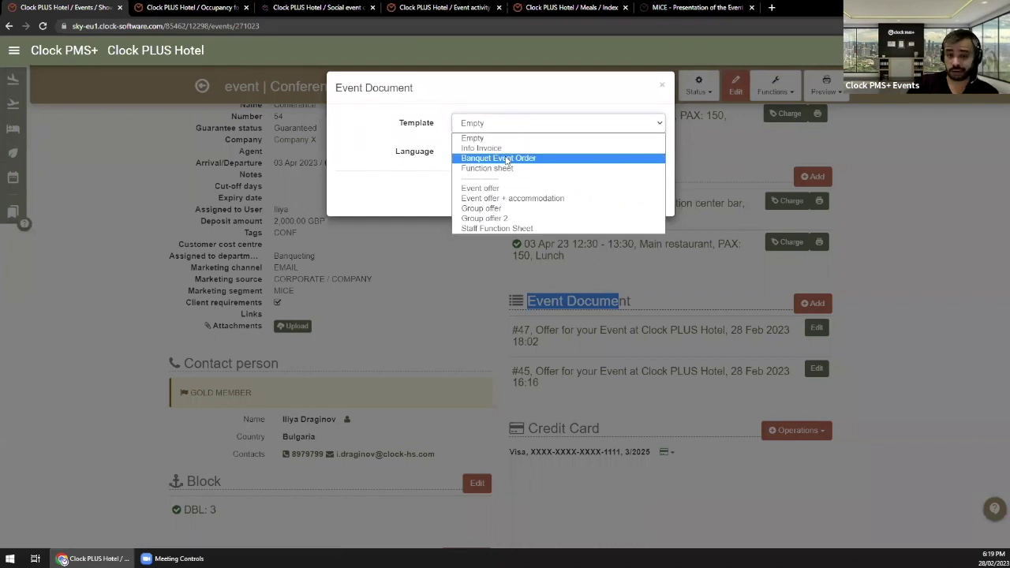
pyautogui.click(516, 161)
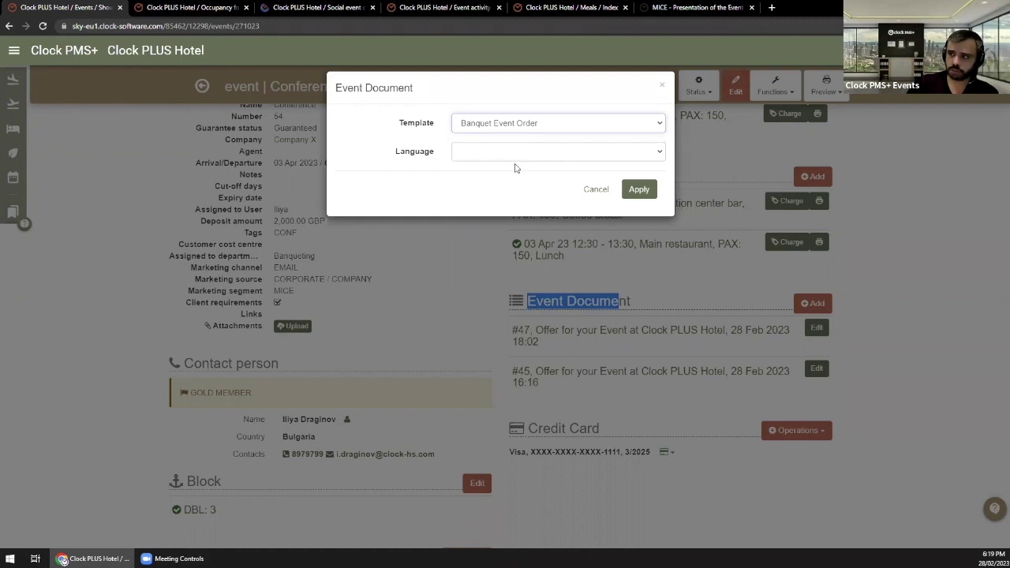
pyautogui.click(517, 157)
pyautogui.click(505, 186)
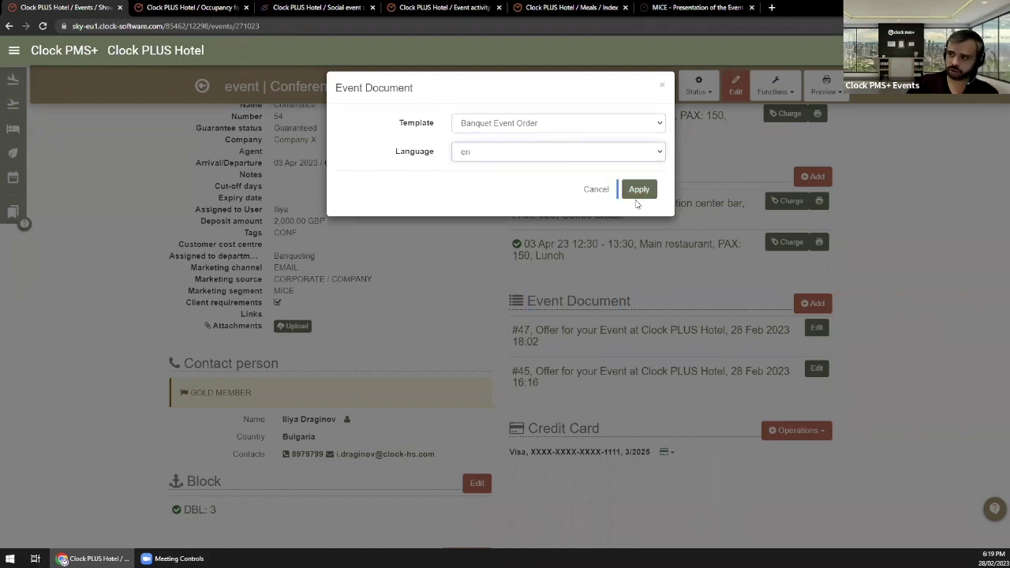
pyautogui.click(636, 193)
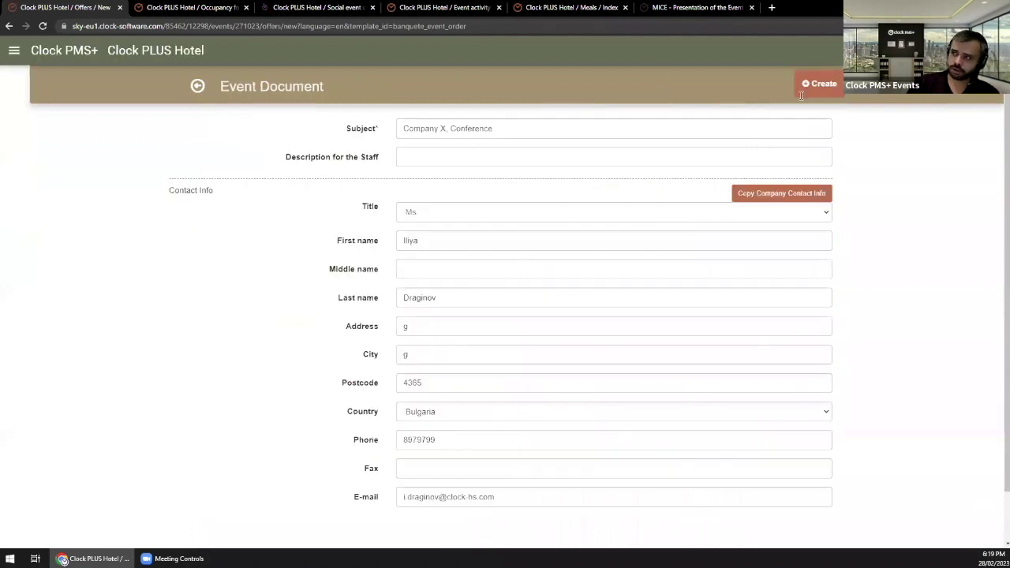
# Step: Create the Banquet Event Order document, review its generated content, and return to the Conference event
pyautogui.click(819, 83)
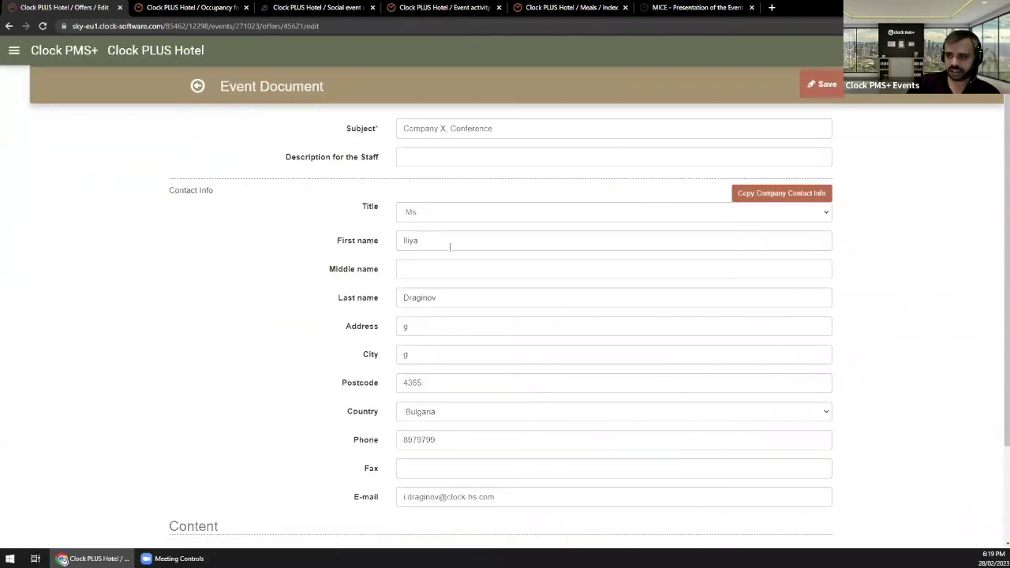
pyautogui.scroll(-2, 451, 248)
pyautogui.scroll(-6, 485, 330)
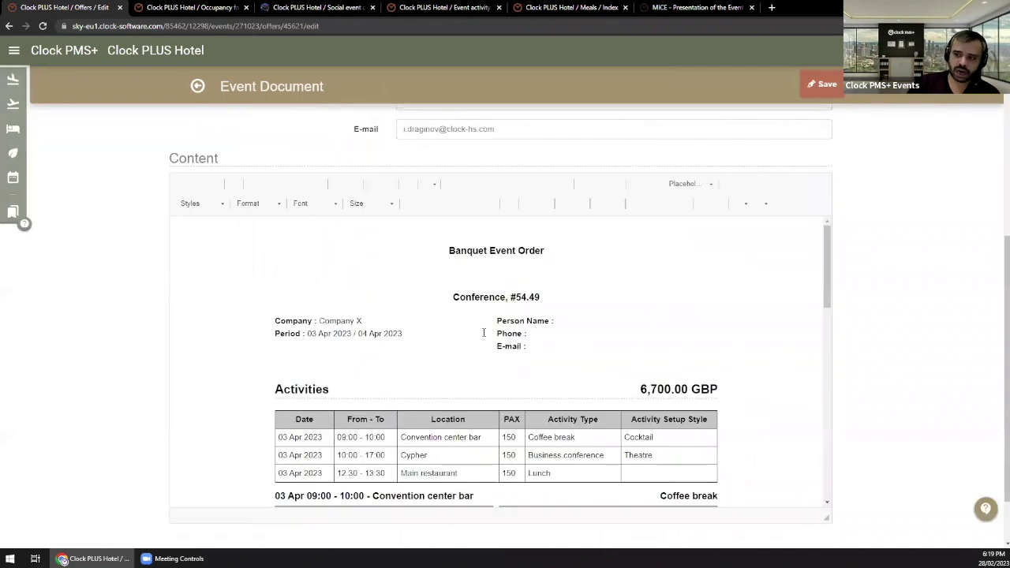
pyautogui.scroll(-5, 483, 330)
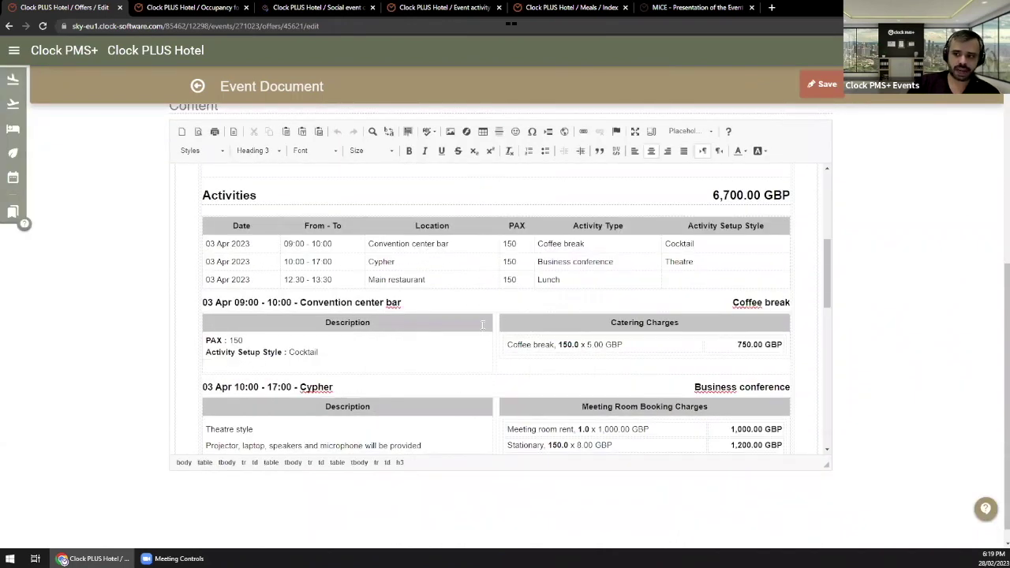
pyautogui.scroll(-8, 483, 316)
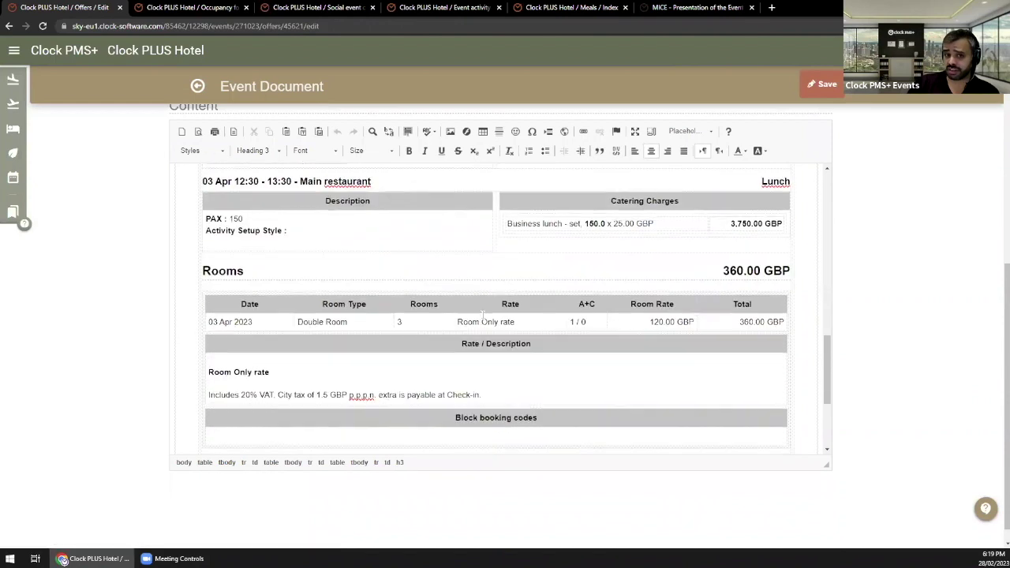
pyautogui.scroll(7, 474, 323)
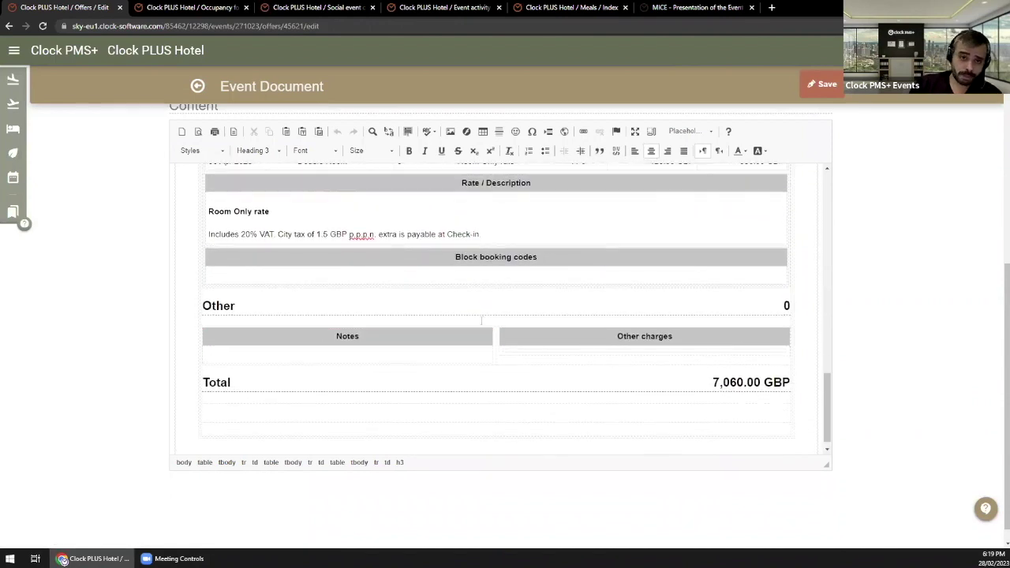
pyautogui.scroll(5, 453, 322)
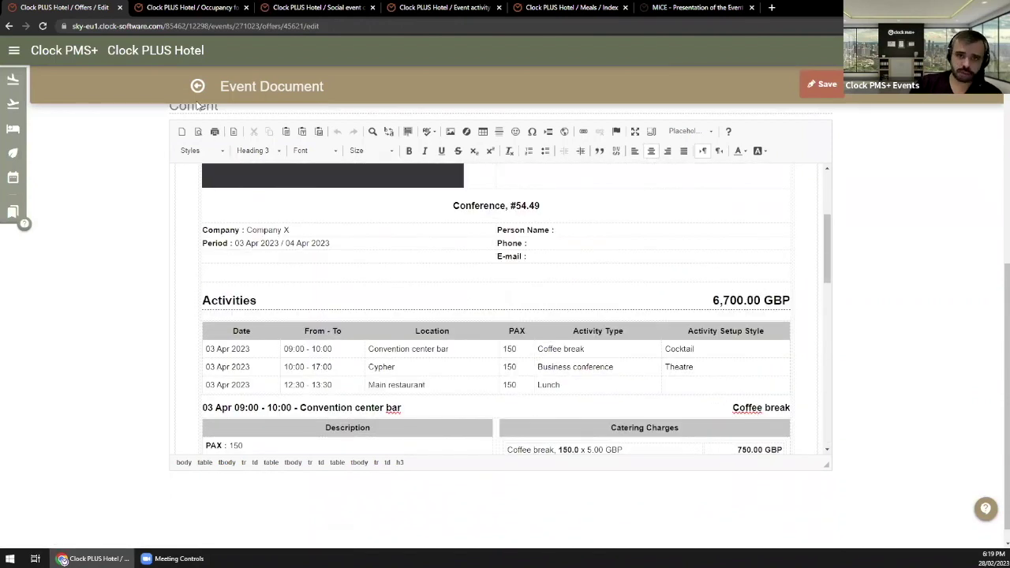
pyautogui.scroll(3, 333, 302)
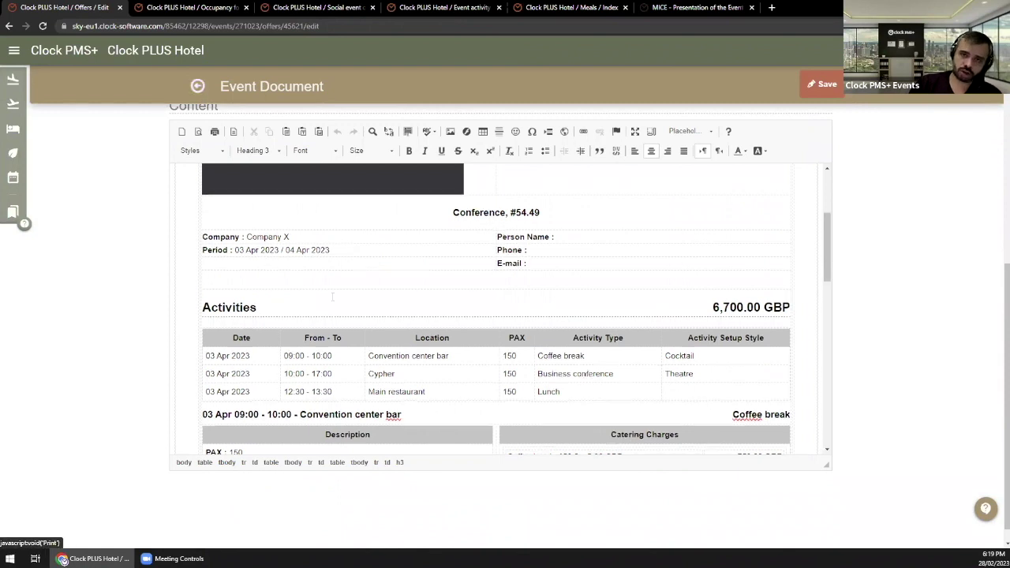
pyautogui.scroll(1, 331, 295)
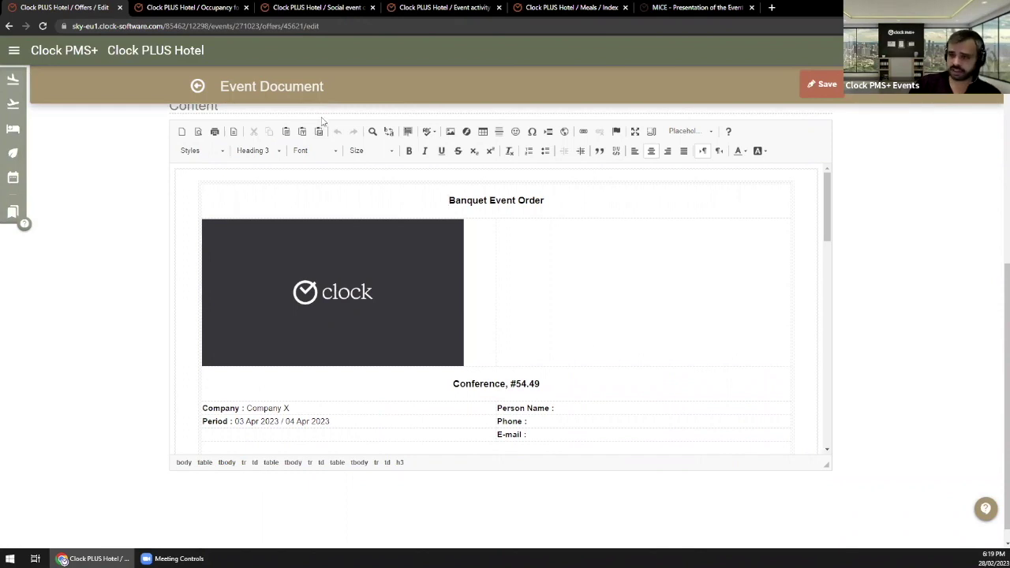
pyautogui.click(197, 86)
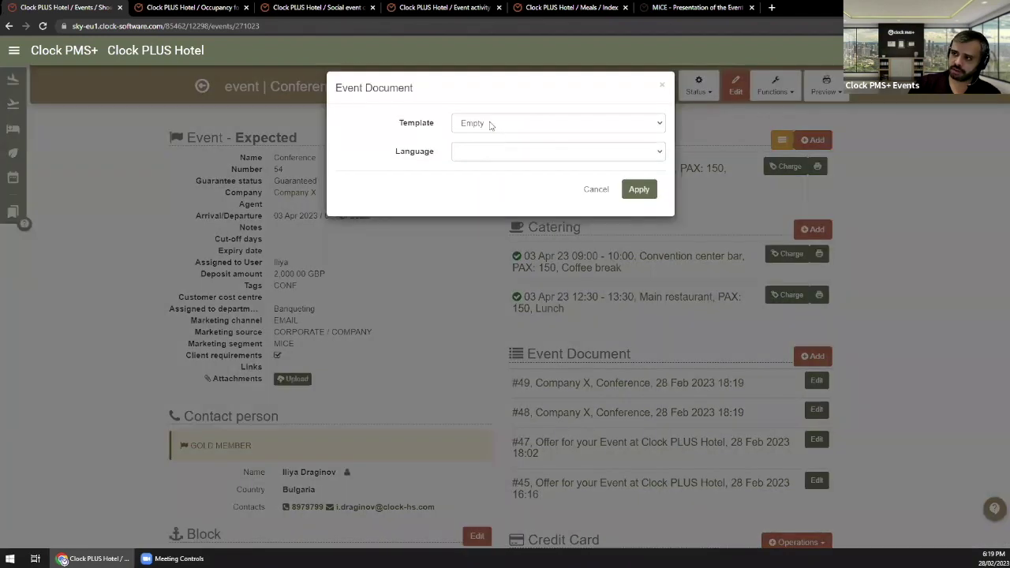
pyautogui.click(492, 124)
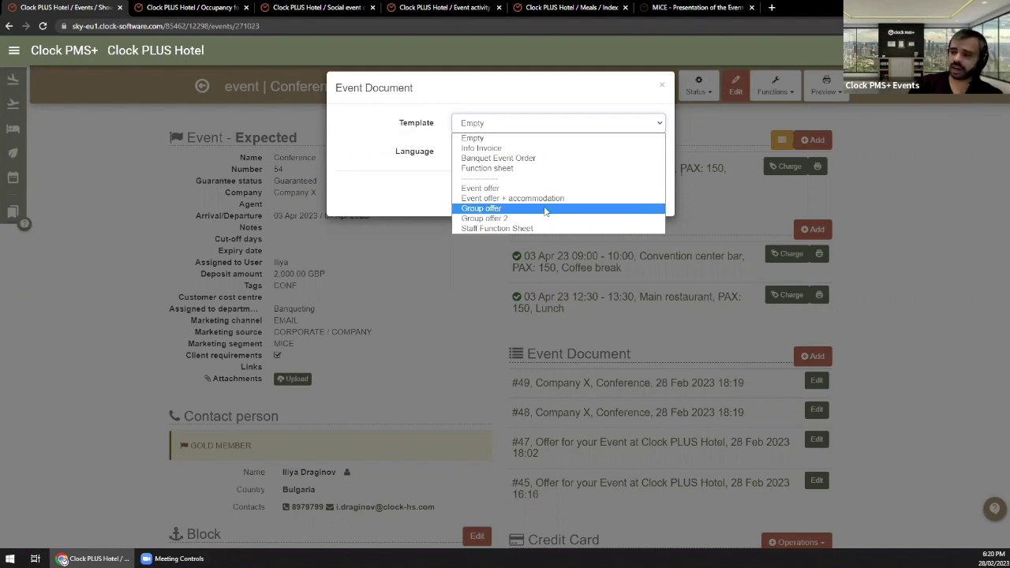
pyautogui.click(412, 178)
pyautogui.click(596, 191)
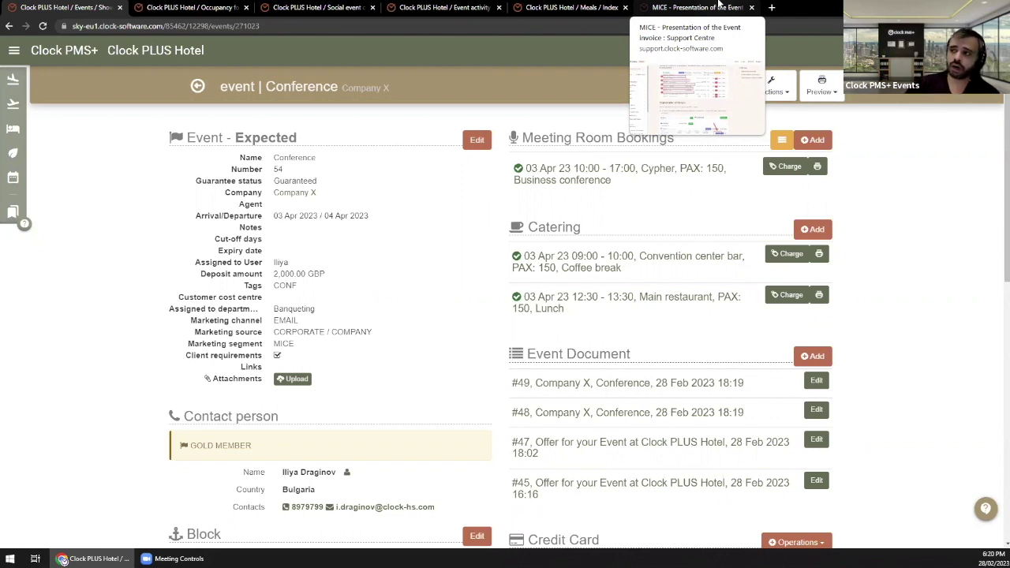
# Step: Check the MICE invoice article and other open tabs, then open the Conference event's edit form
pyautogui.click(719, 5)
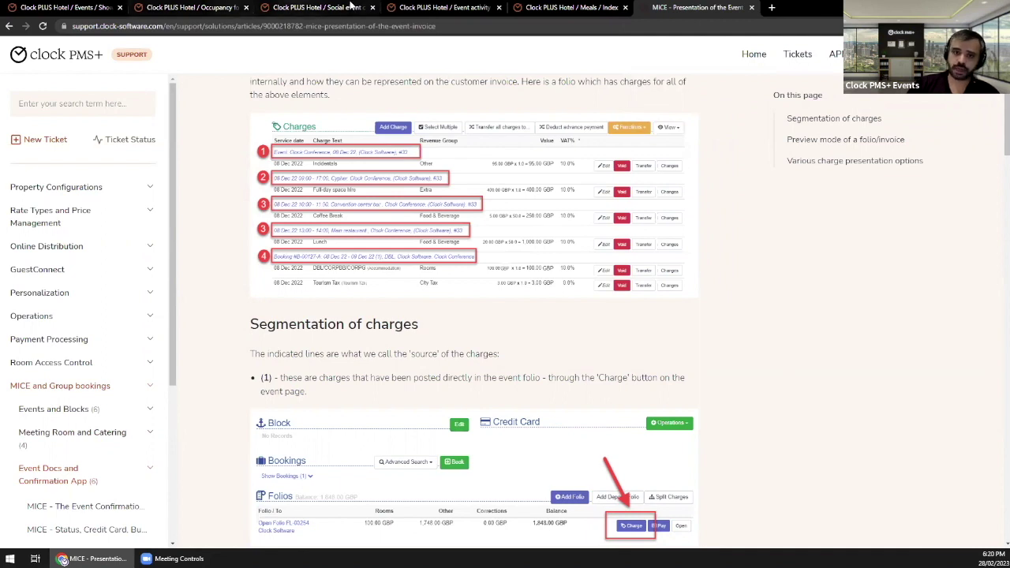
pyautogui.click(454, 7)
pyautogui.click(542, 7)
pyautogui.click(316, 7)
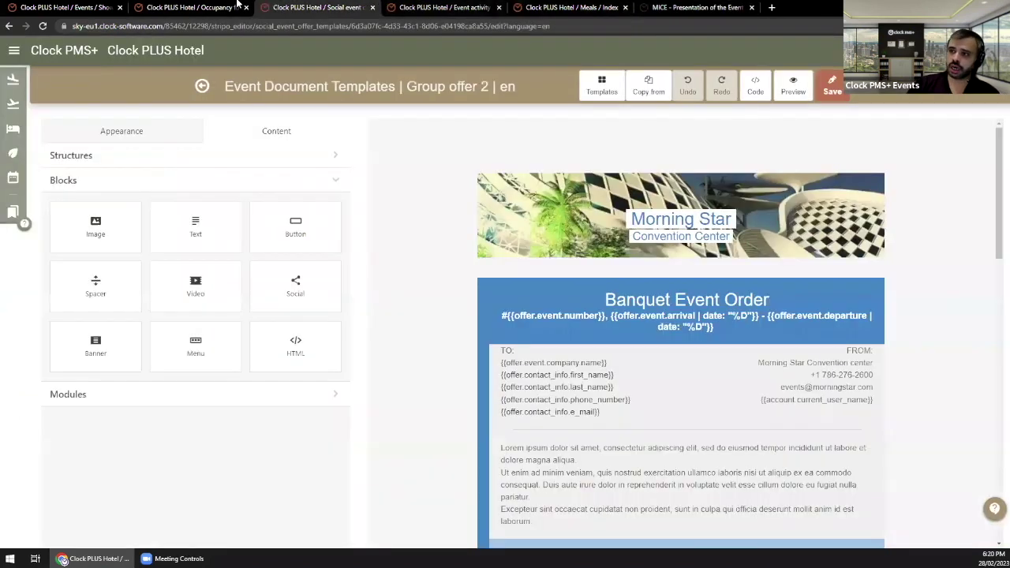
pyautogui.click(185, 7)
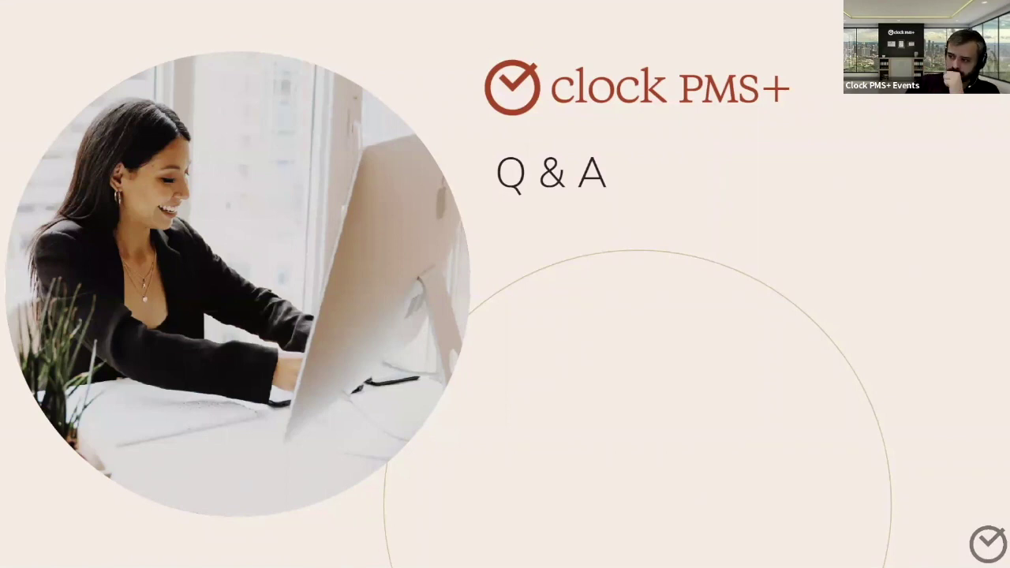
pyautogui.press('Escape')
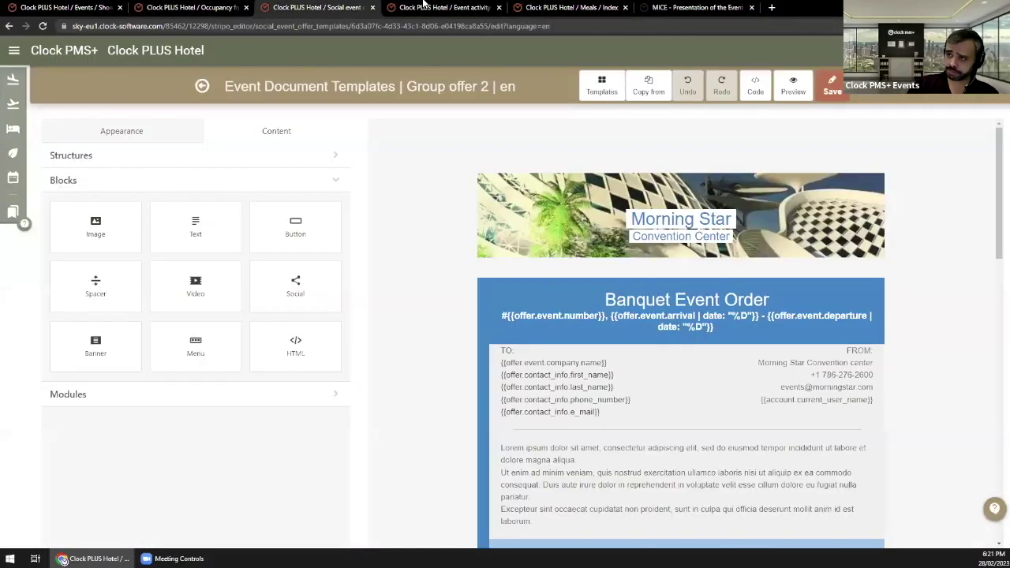
pyautogui.click(407, 8)
pyautogui.click(568, 7)
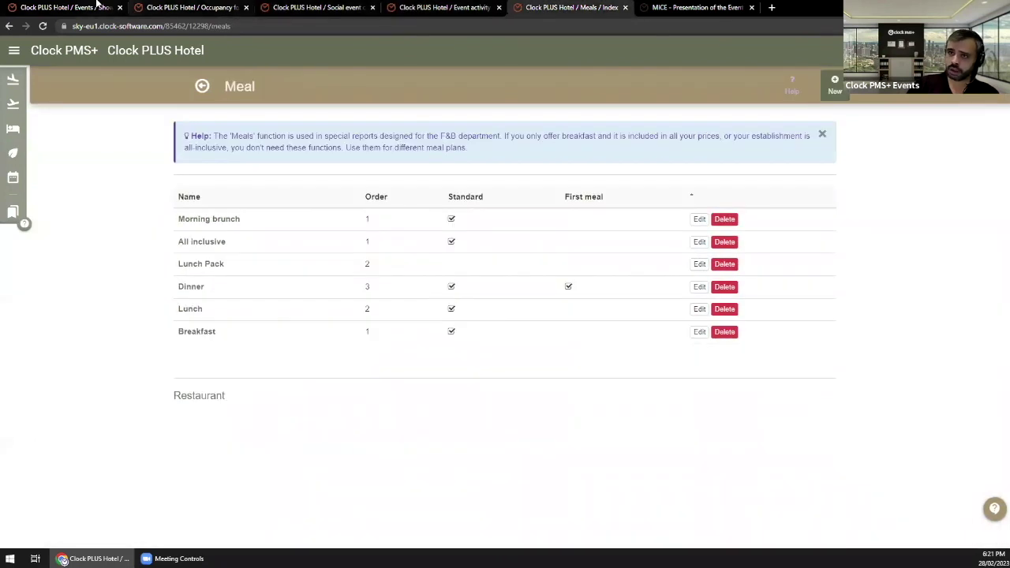
pyautogui.click(95, 7)
pyautogui.click(478, 142)
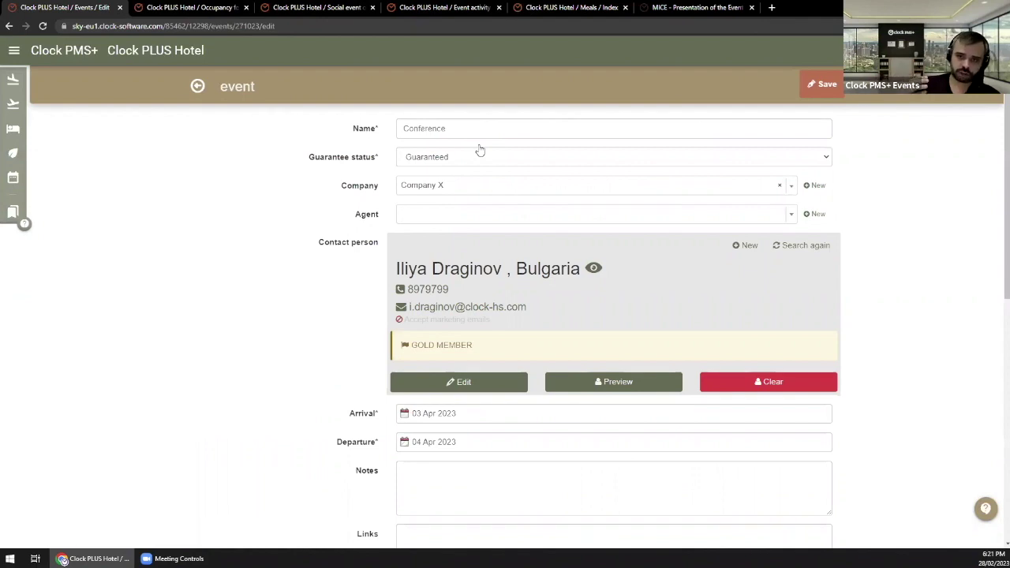
# Step: Expand the navigation menu's Company section, then close it to return to the form
pyautogui.click(13, 50)
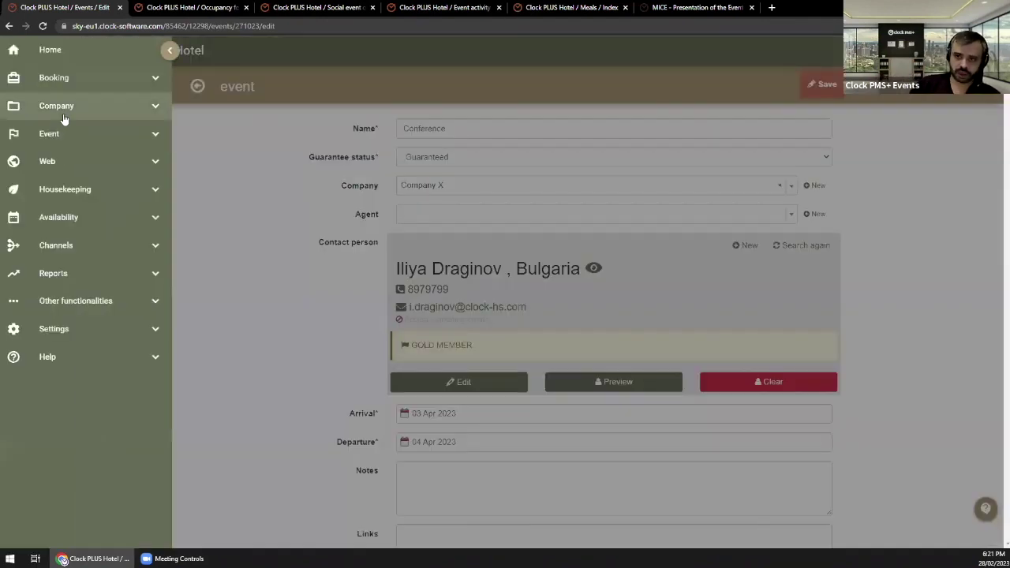
pyautogui.click(66, 115)
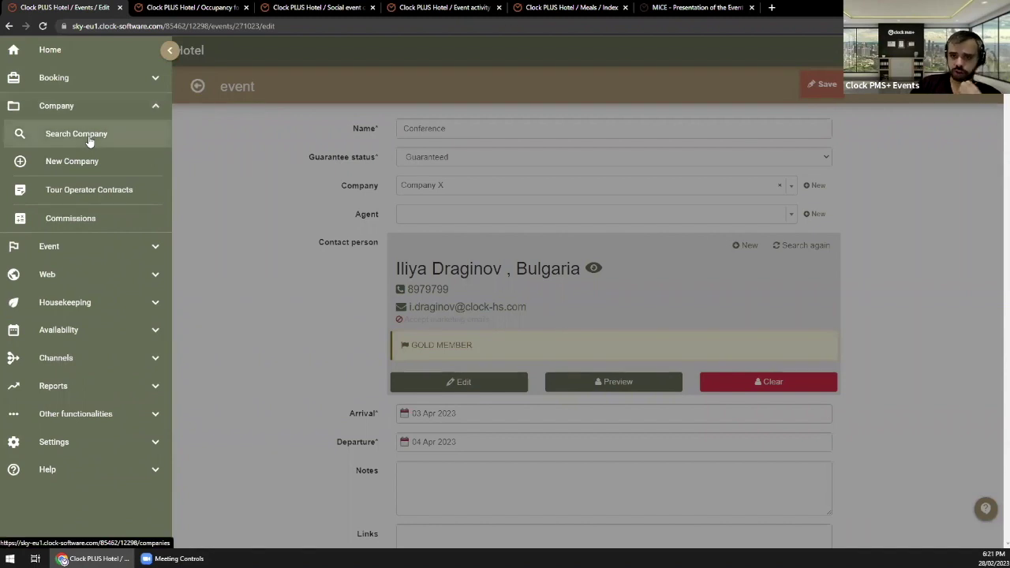
pyautogui.click(260, 162)
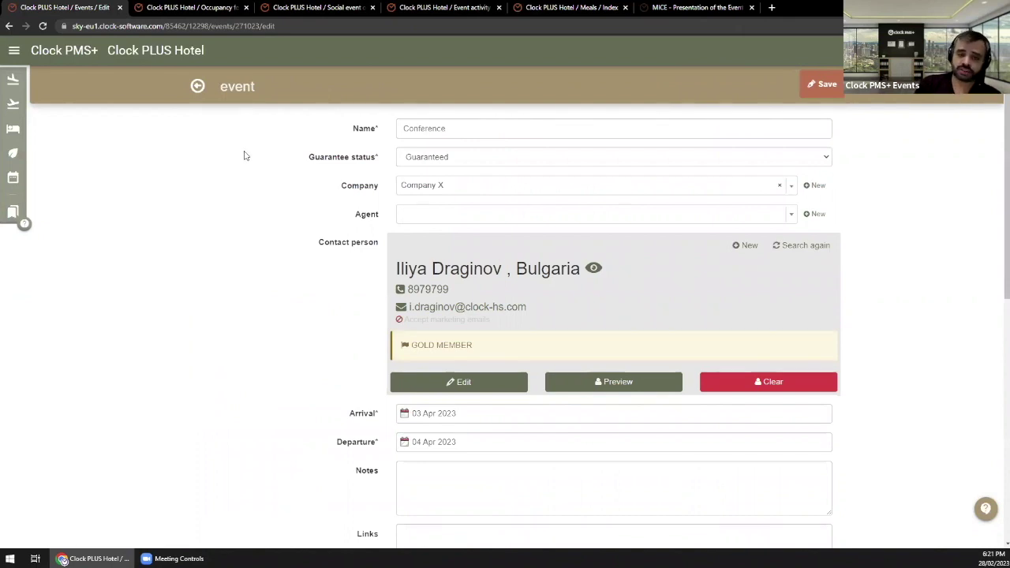
# Step: Check the Agent and Company lists, keeping Company X and leaving no agent selected
pyautogui.click(449, 213)
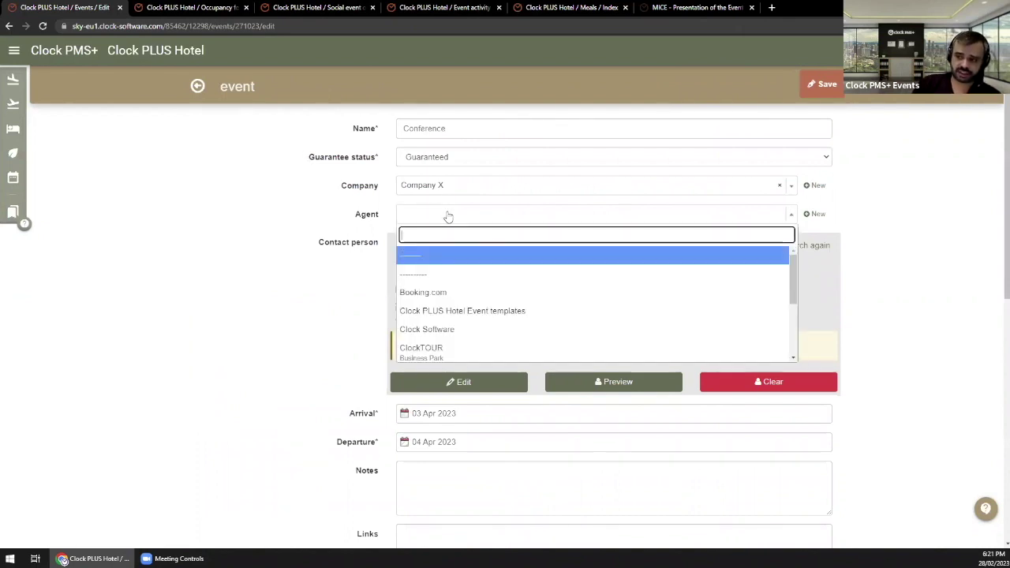
pyautogui.click(322, 221)
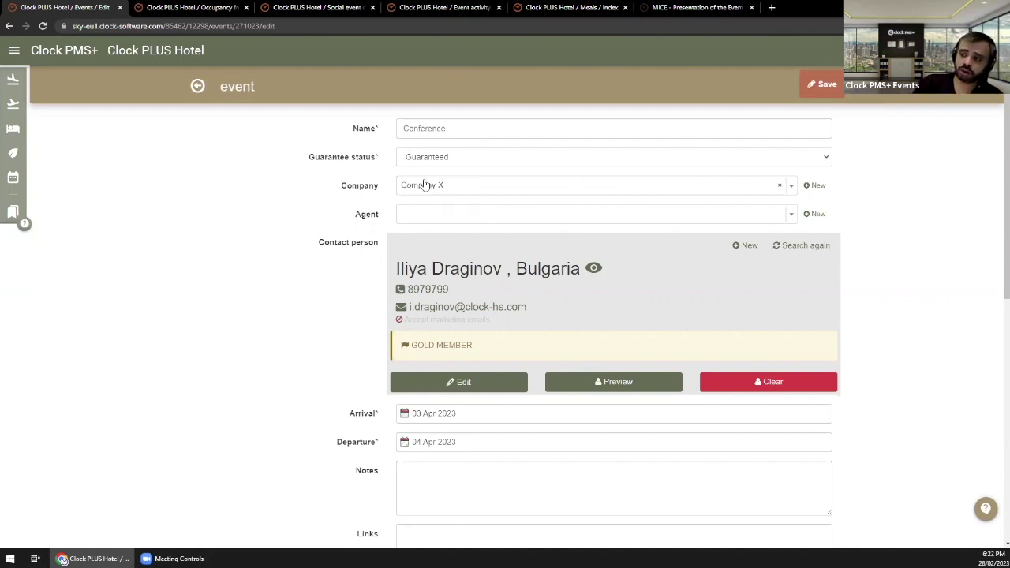
pyautogui.click(426, 186)
pyautogui.click(313, 196)
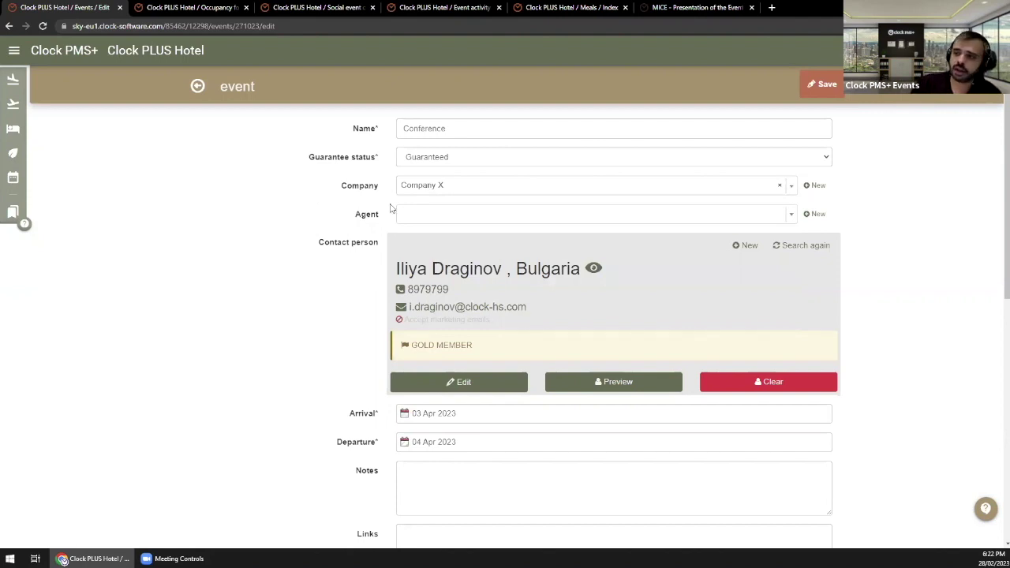
pyautogui.click(441, 214)
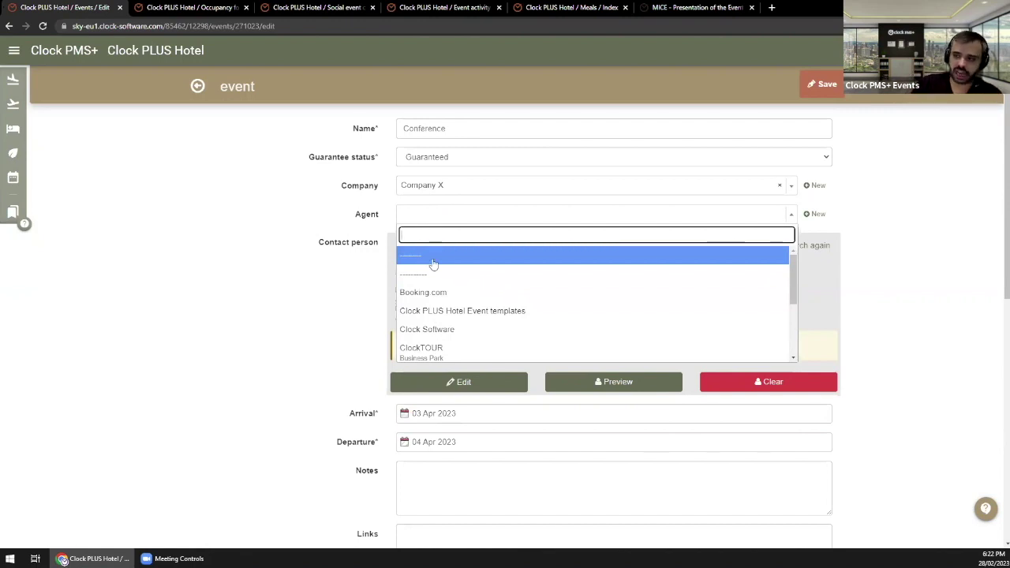
pyautogui.scroll(-1, 462, 340)
pyautogui.scroll(-1, 464, 333)
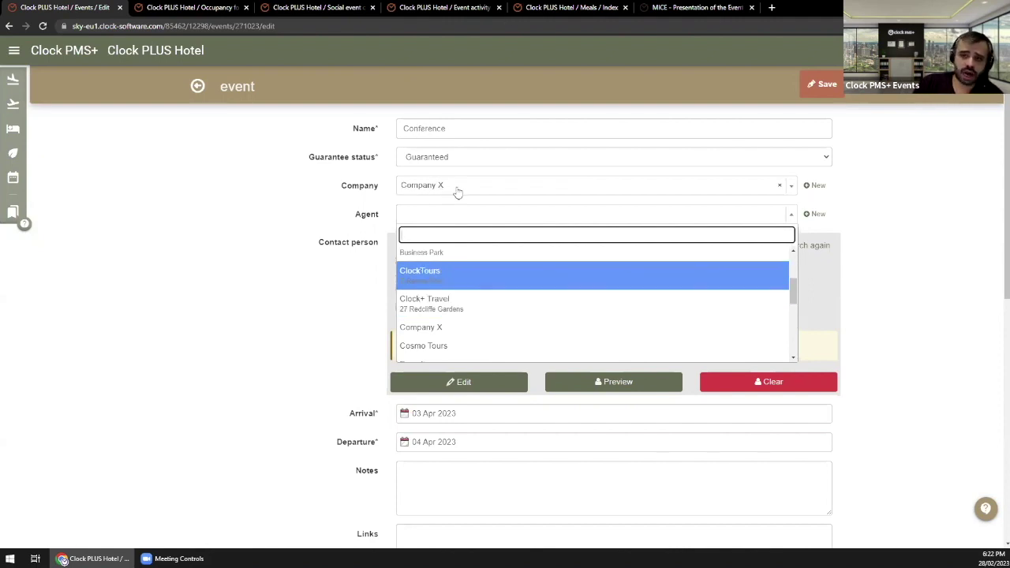
pyautogui.click(319, 221)
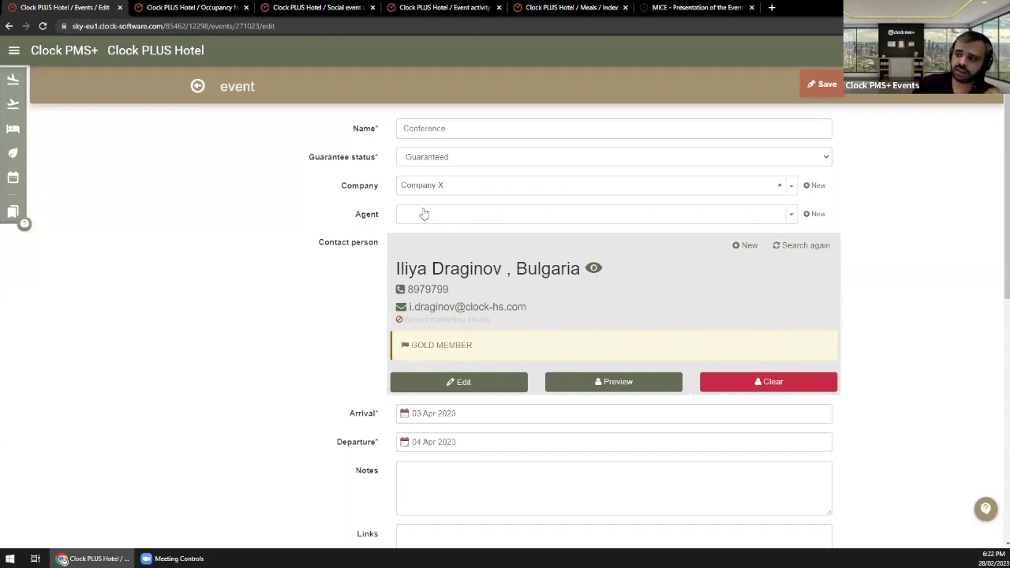
pyautogui.click(424, 214)
pyautogui.click(312, 220)
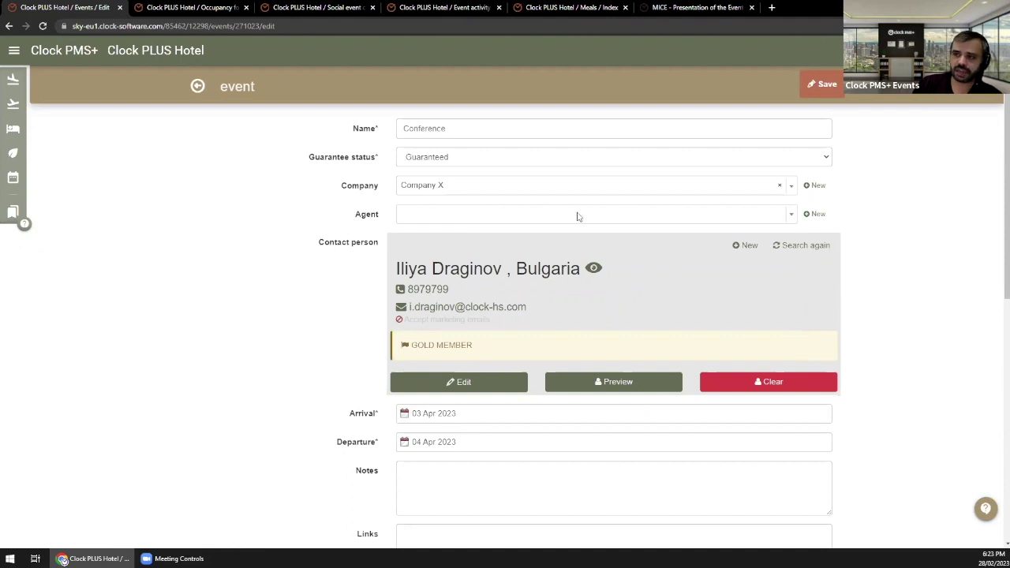
# Step: Cycle through the open tabs and return to the event overview showing a 4,700.00 GBP balance
pyautogui.click(337, 7)
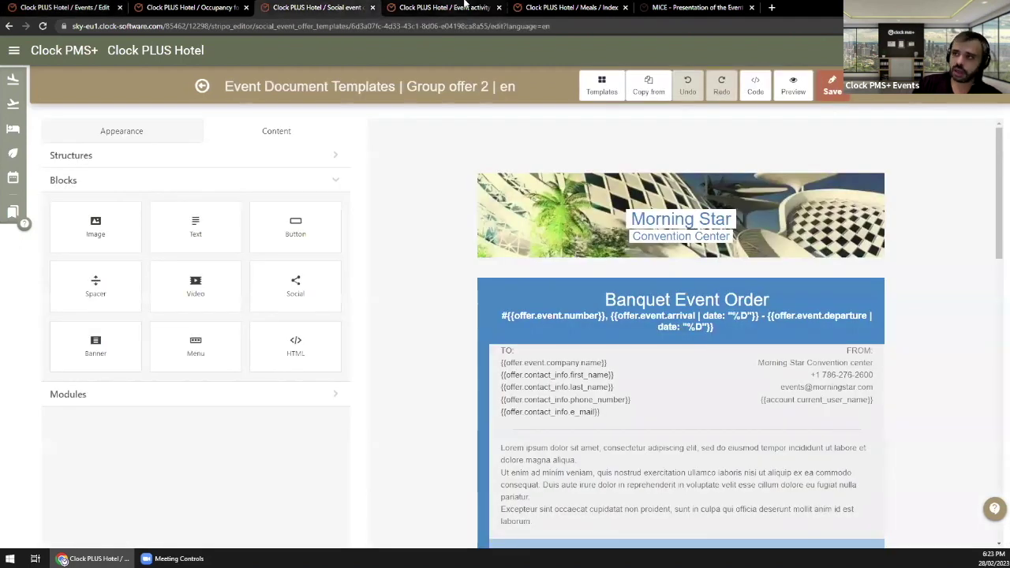
pyautogui.click(444, 7)
pyautogui.click(553, 7)
pyautogui.click(150, 8)
pyautogui.click(91, 7)
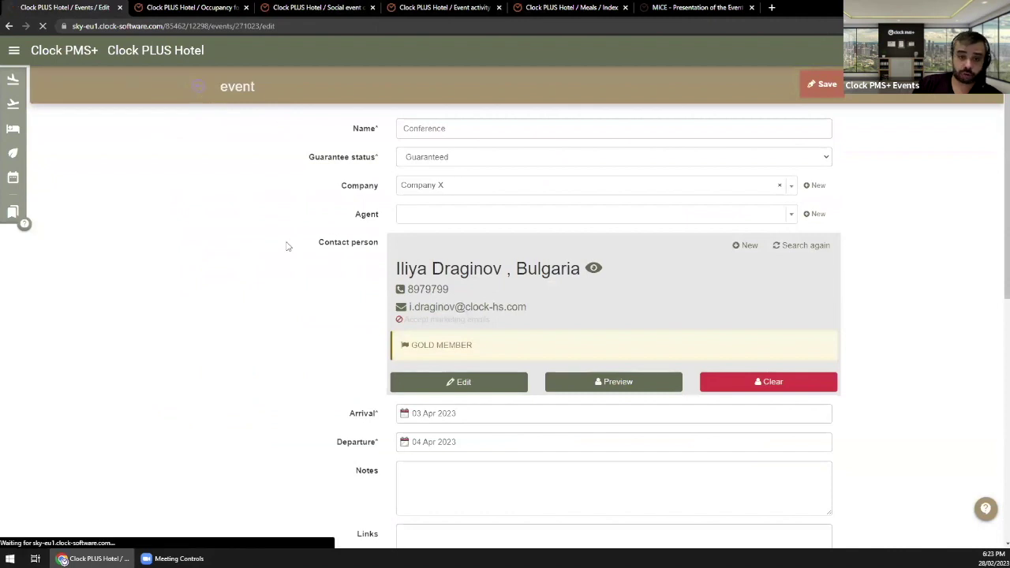
pyautogui.scroll(-3, 289, 237)
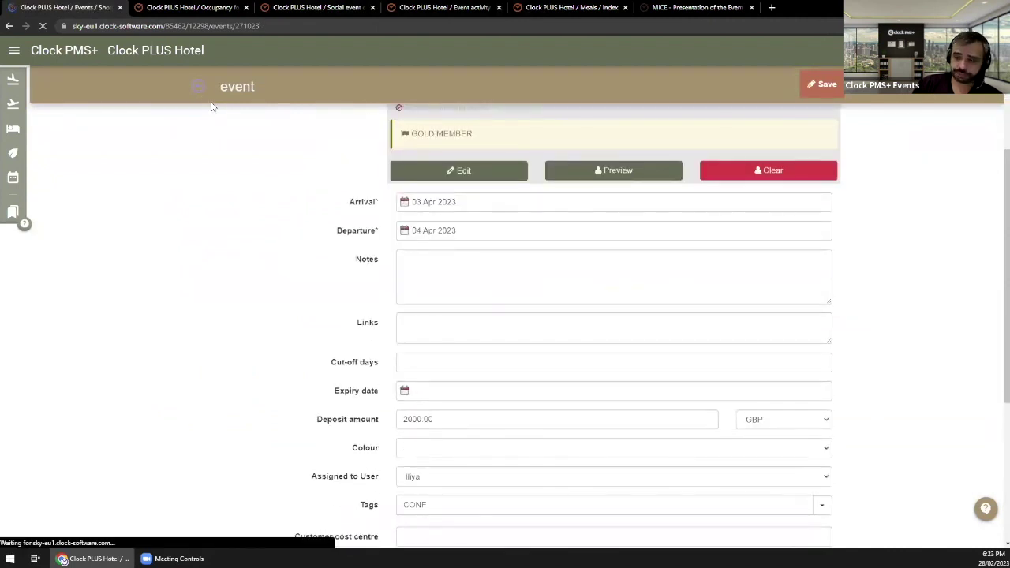
pyautogui.scroll(-3, 281, 355)
pyautogui.scroll(-2, 281, 356)
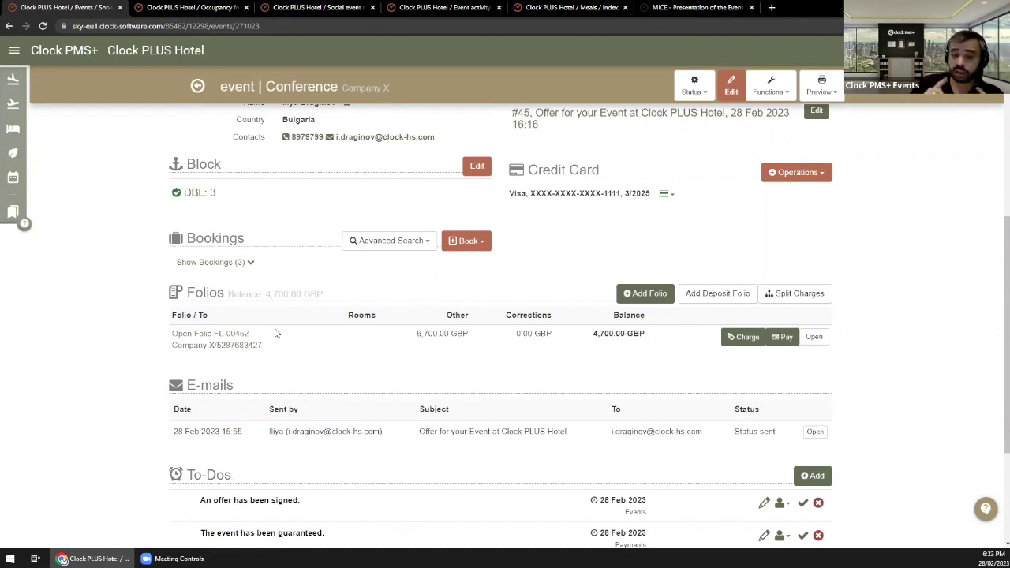
pyautogui.click(207, 266)
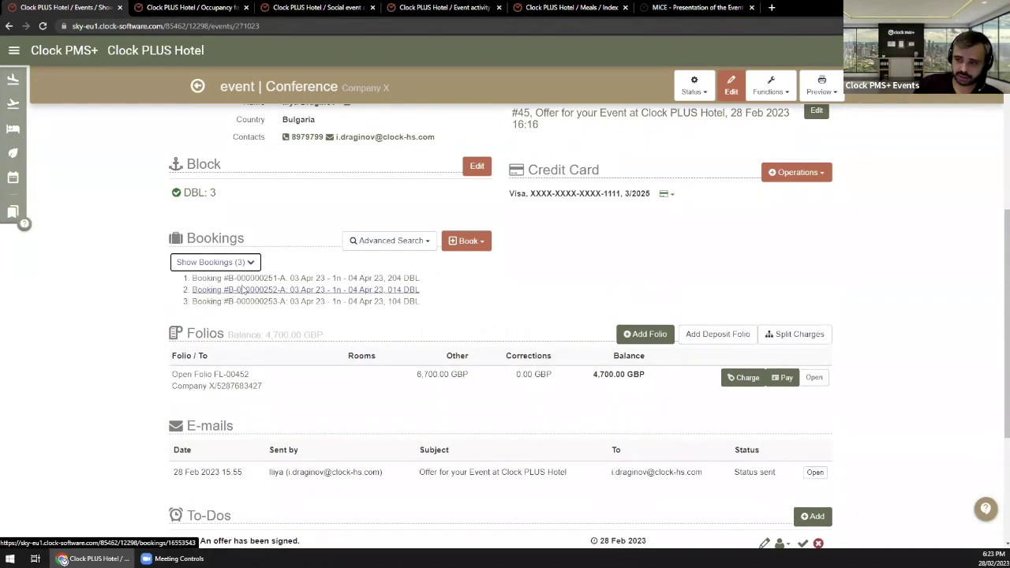
pyautogui.middleClick(249, 280)
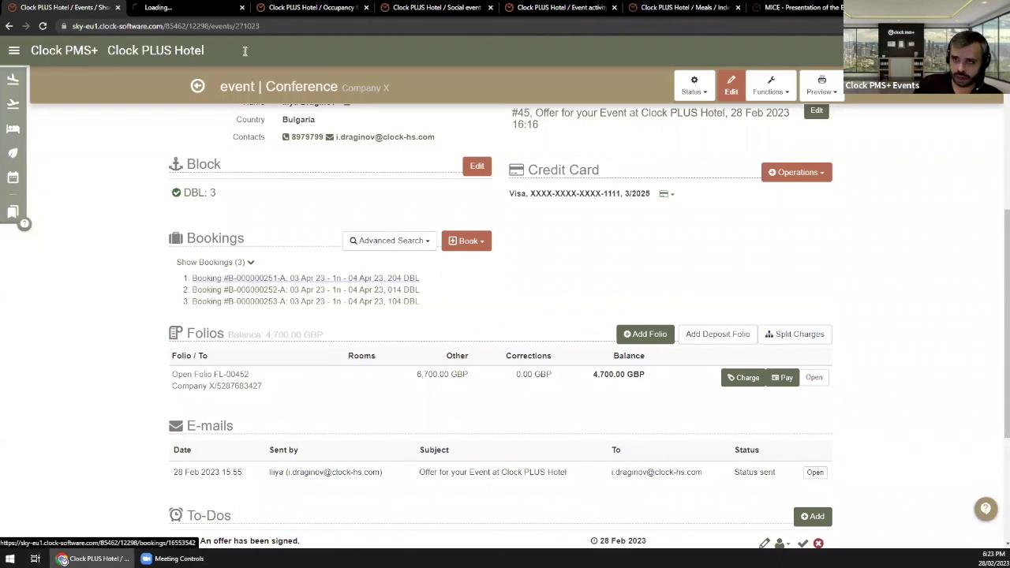
pyautogui.click(199, 8)
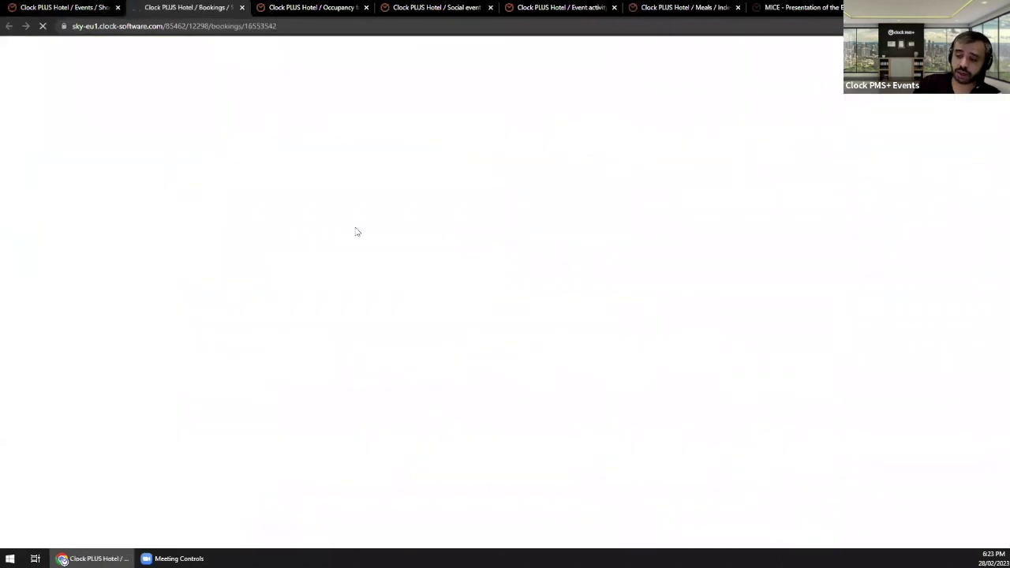
pyautogui.moveTo(352, 202); pyautogui.dragTo(283, 199)
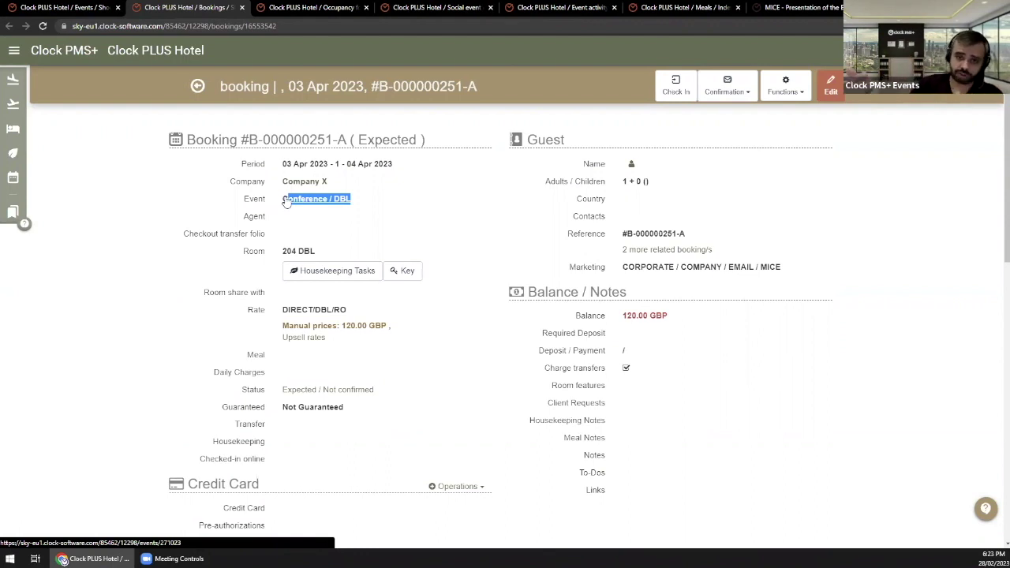
pyautogui.hotkey('ctrl', 'shift', 'Tab')
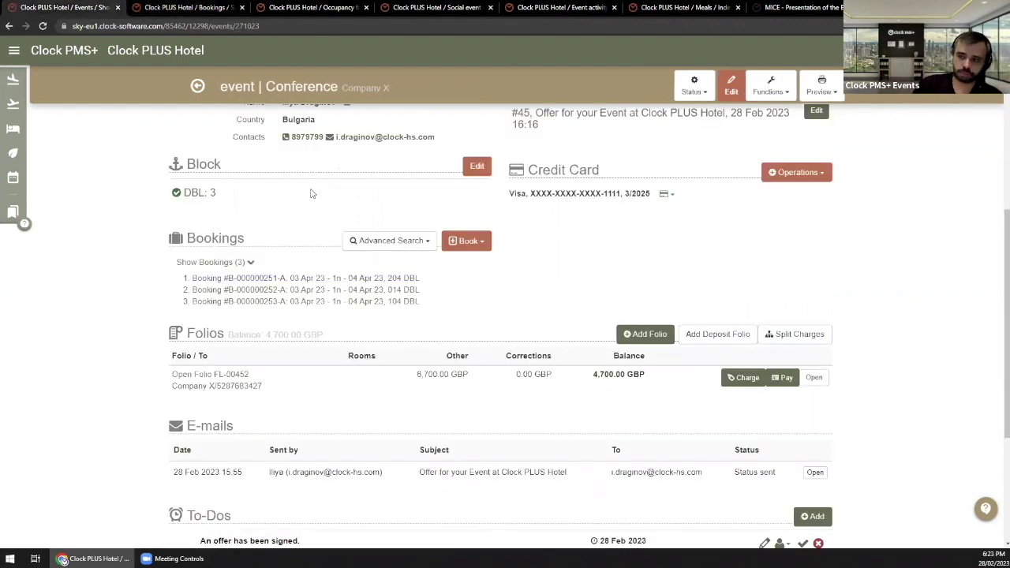
pyautogui.click(488, 245)
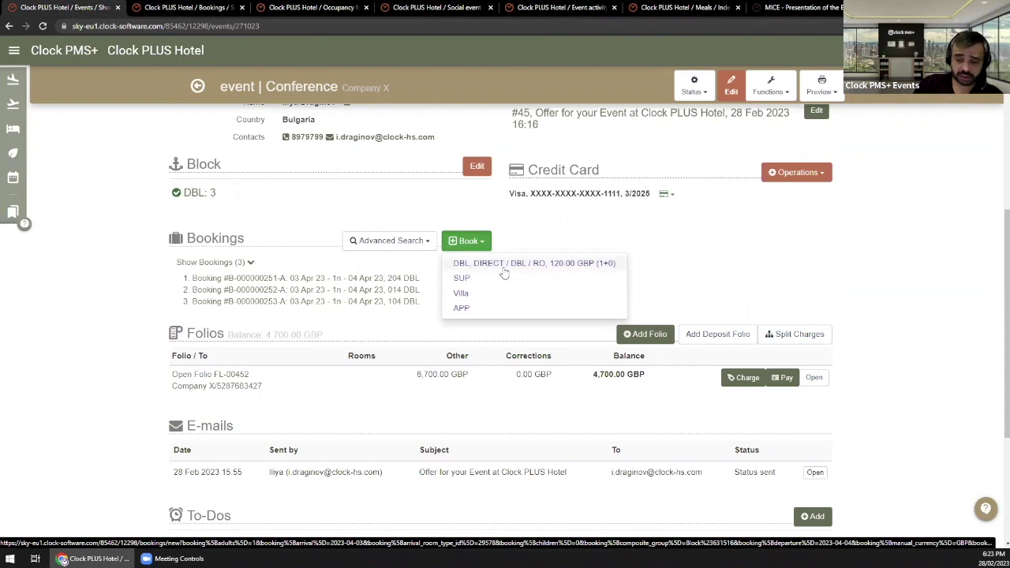
pyautogui.click(410, 232)
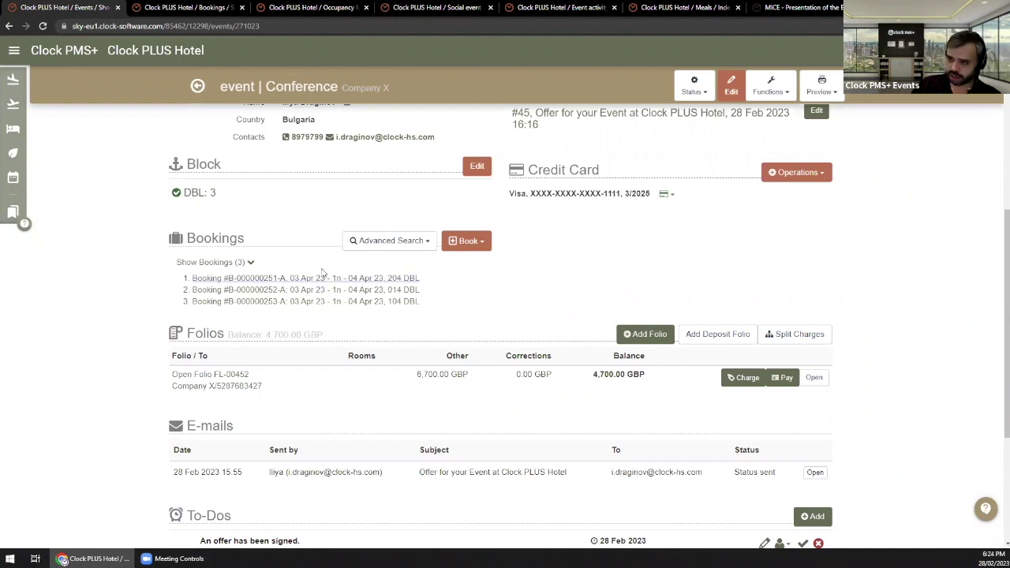
pyautogui.scroll(5, 323, 266)
pyautogui.click(176, 6)
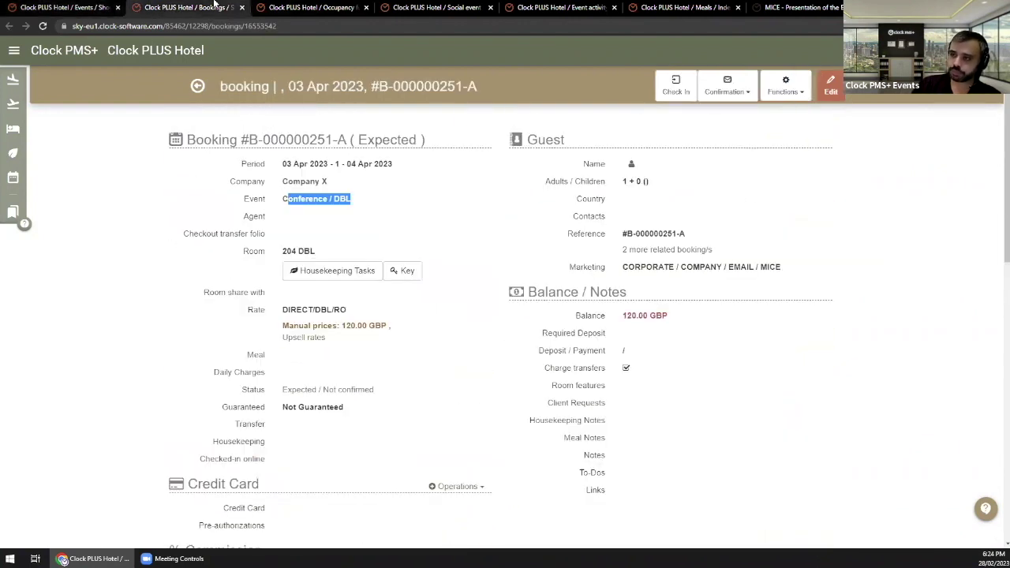
pyautogui.click(90, 7)
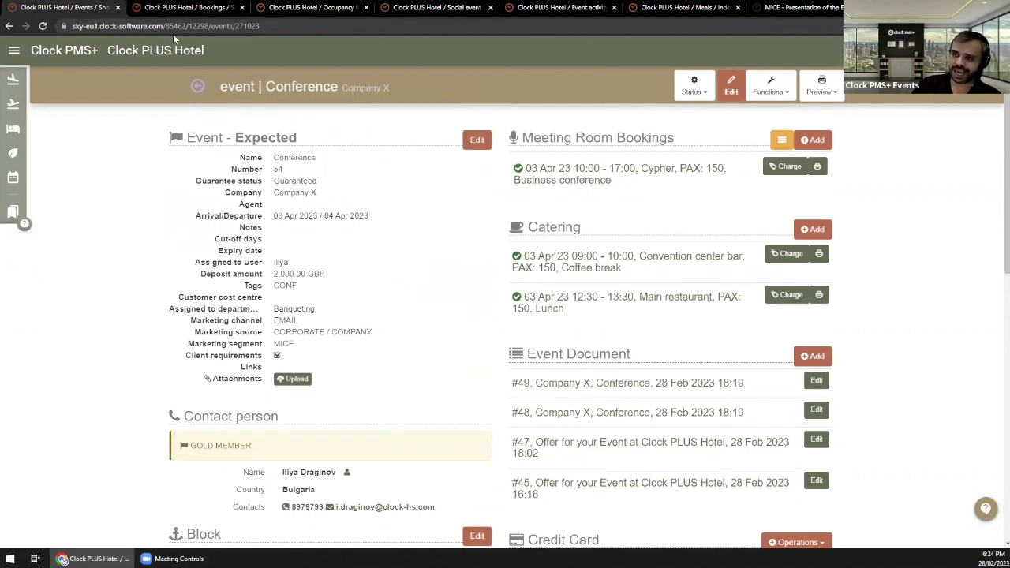
pyautogui.click(165, 10)
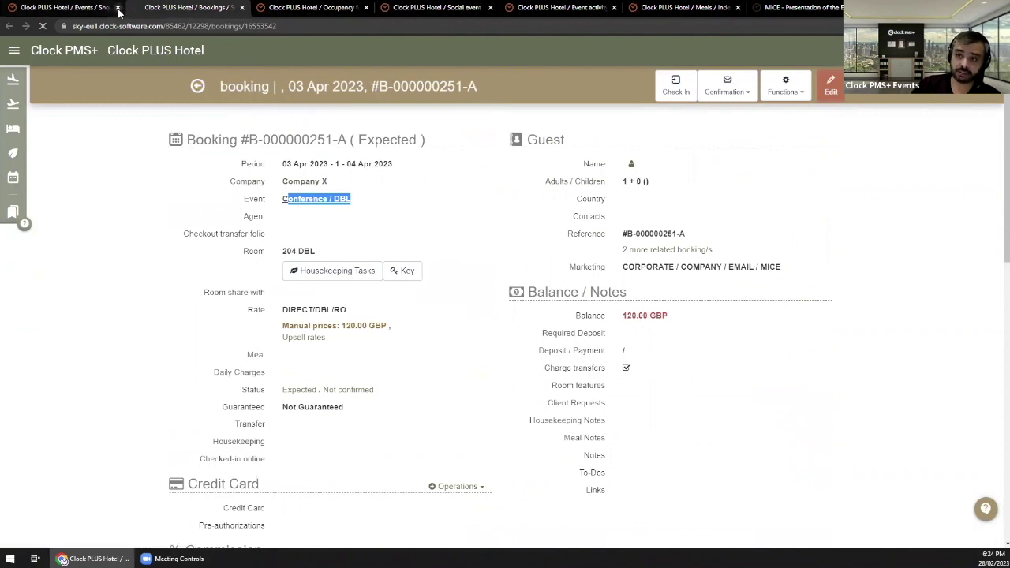
pyautogui.hotkey('ctrl', 'w')
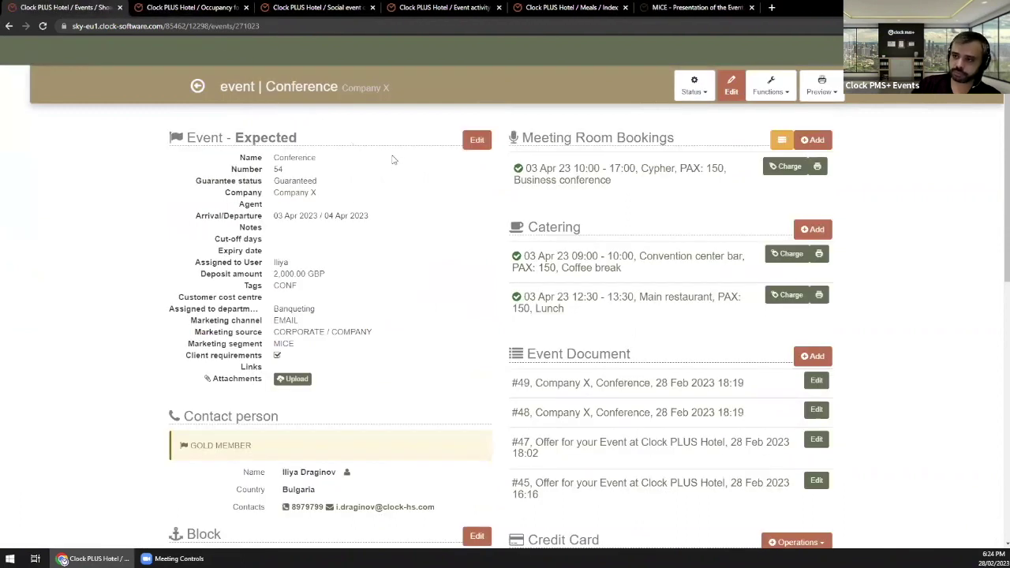
# Step: Open the Conference event's details for editing
pyautogui.click(474, 142)
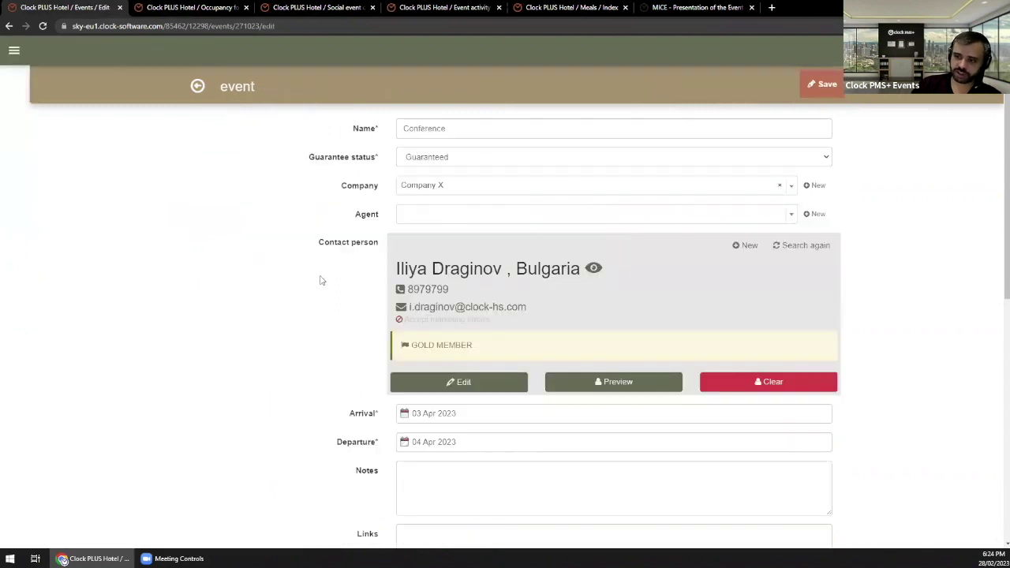
pyautogui.scroll(-3, 355, 284)
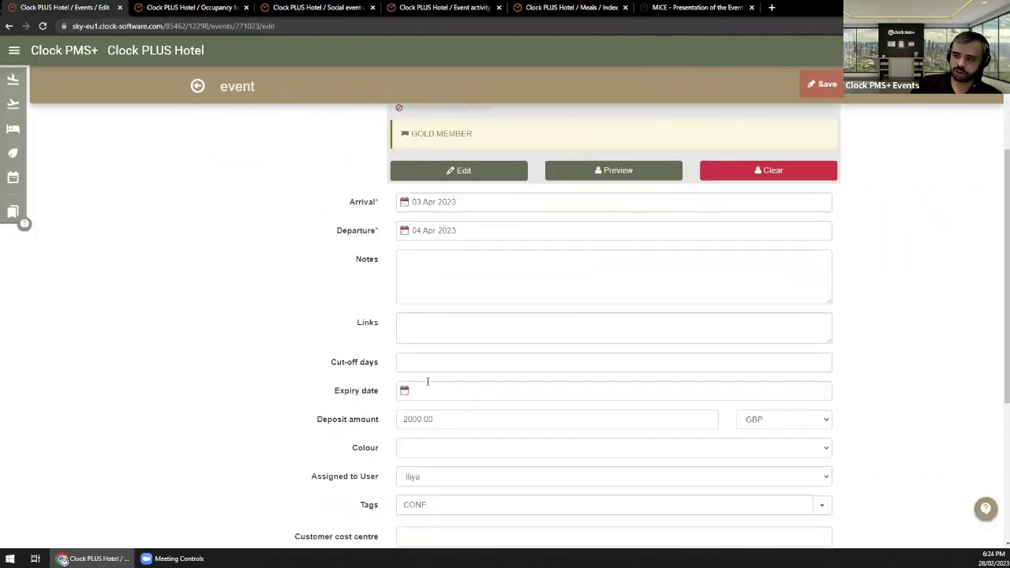
pyautogui.scroll(3, 413, 169)
pyautogui.scroll(-3, 414, 169)
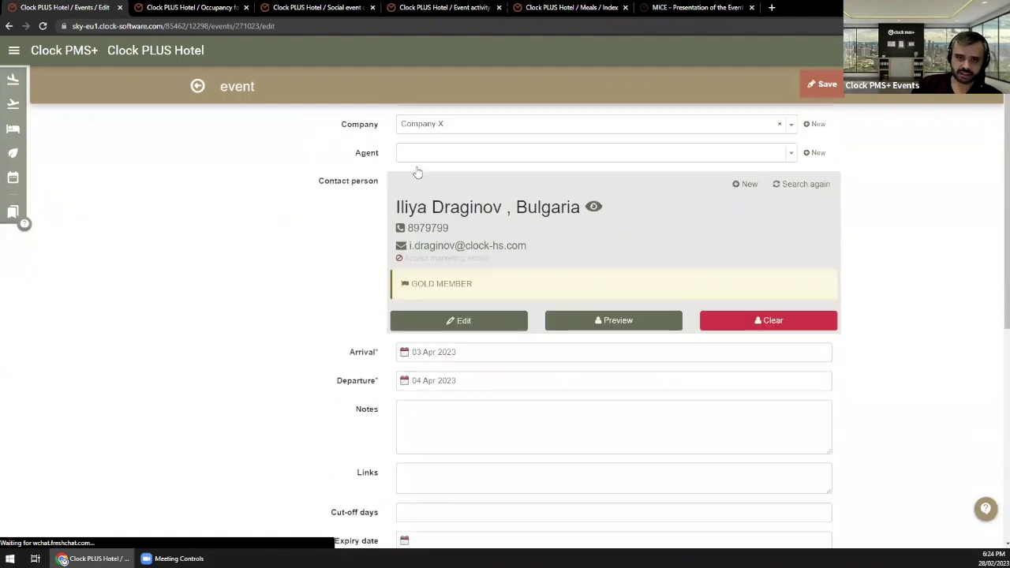
# Step: Set the expiry date to 8 Mar 2023 and save the event
pyautogui.click(443, 333)
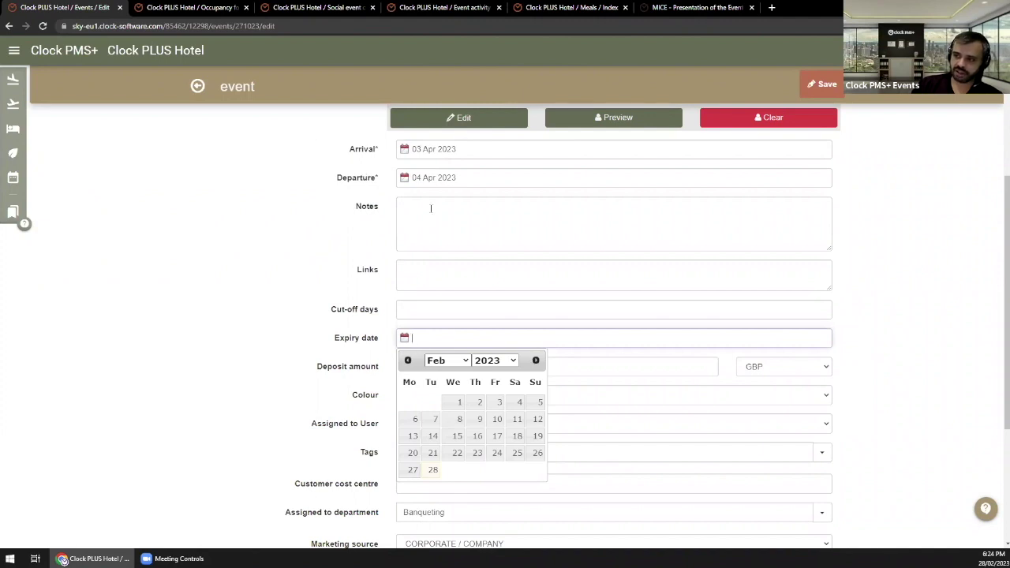
pyautogui.click(444, 361)
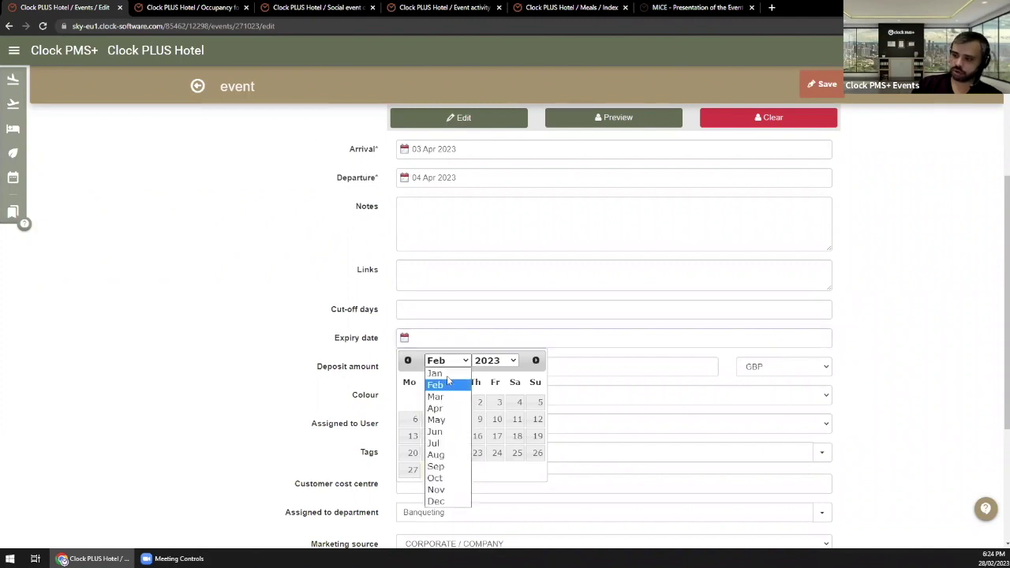
pyautogui.click(442, 397)
pyautogui.click(458, 420)
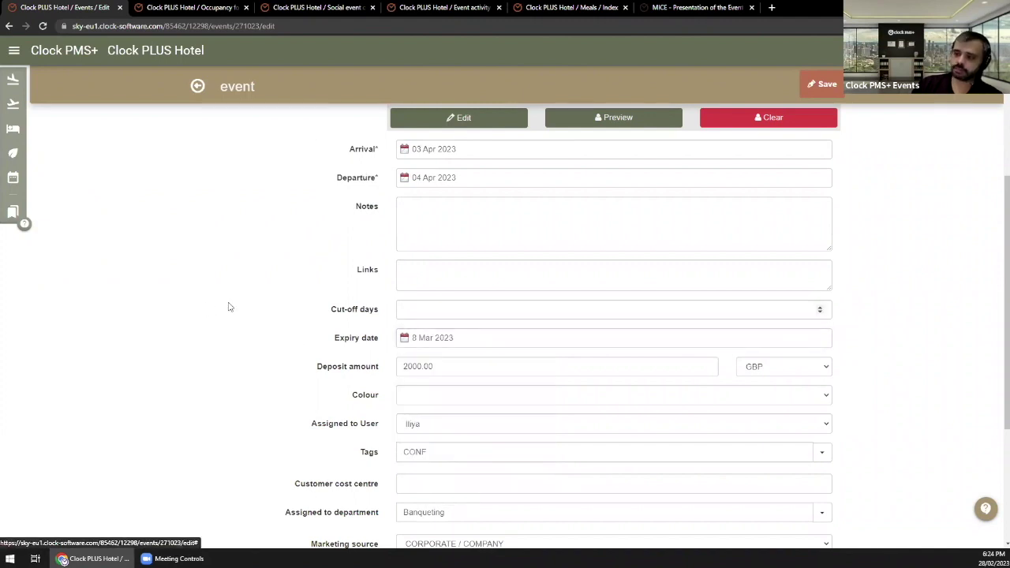
pyautogui.click(419, 309)
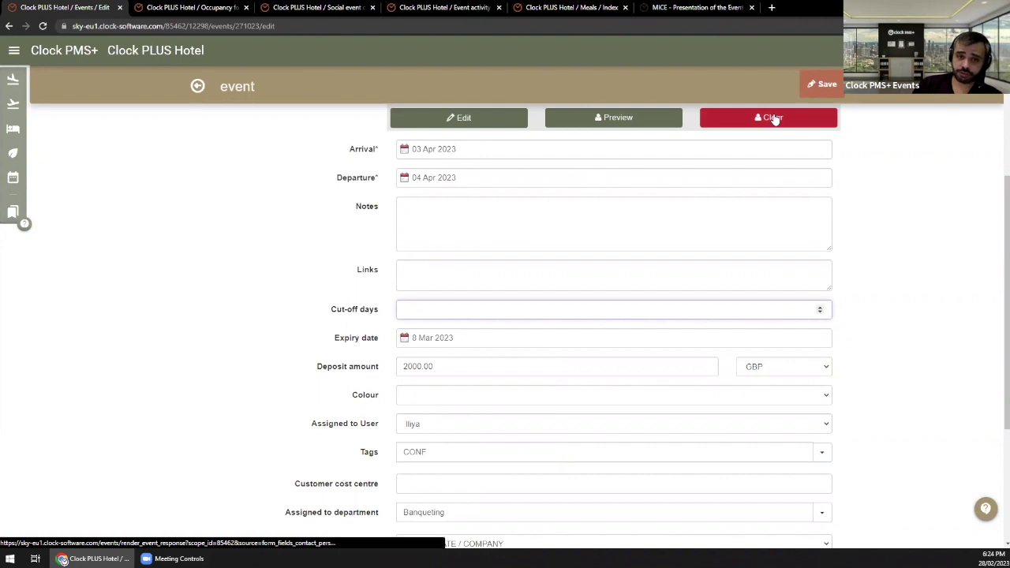
pyautogui.click(821, 84)
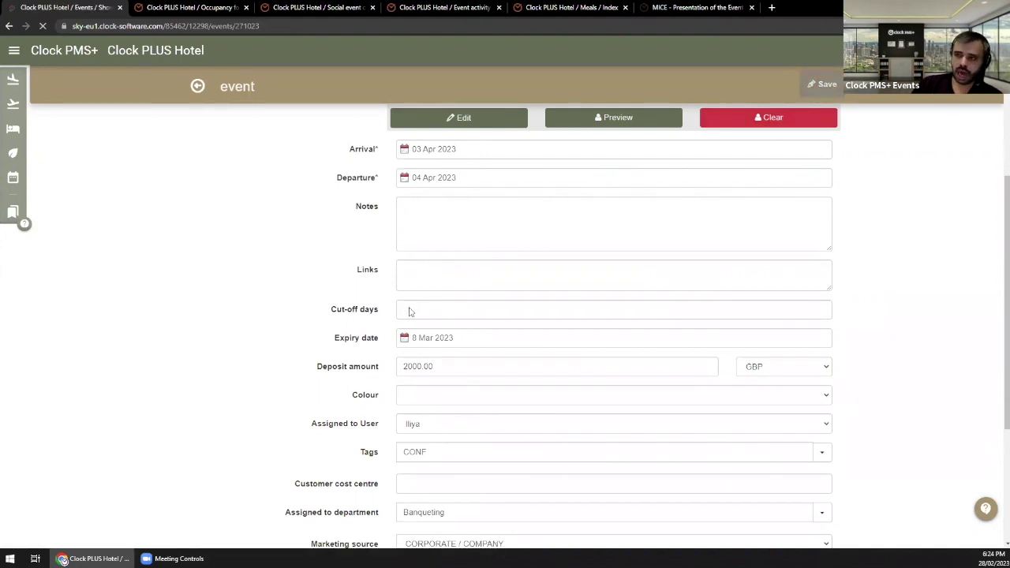
pyautogui.scroll(-2, 318, 401)
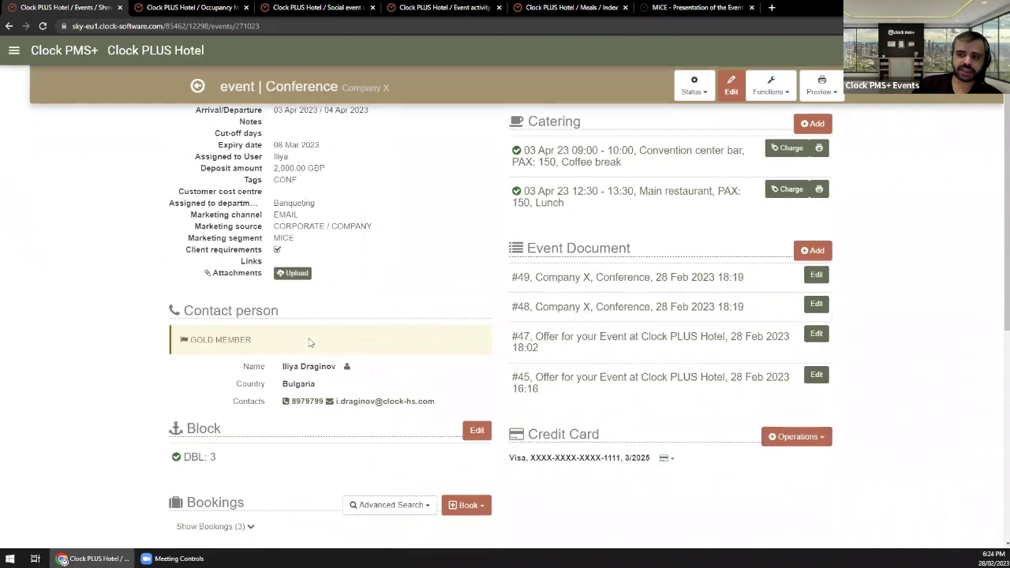
# Step: Change the DBL block for 03 Apr 2023 from 3 to 5 rooms, save, and return to the event overview
pyautogui.scroll(-3, 255, 343)
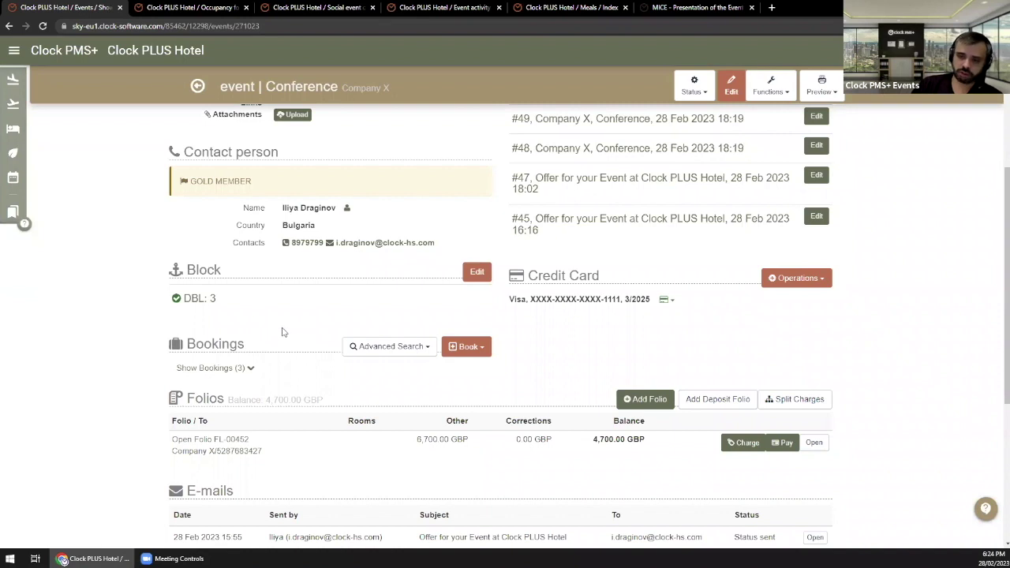
pyautogui.click(474, 272)
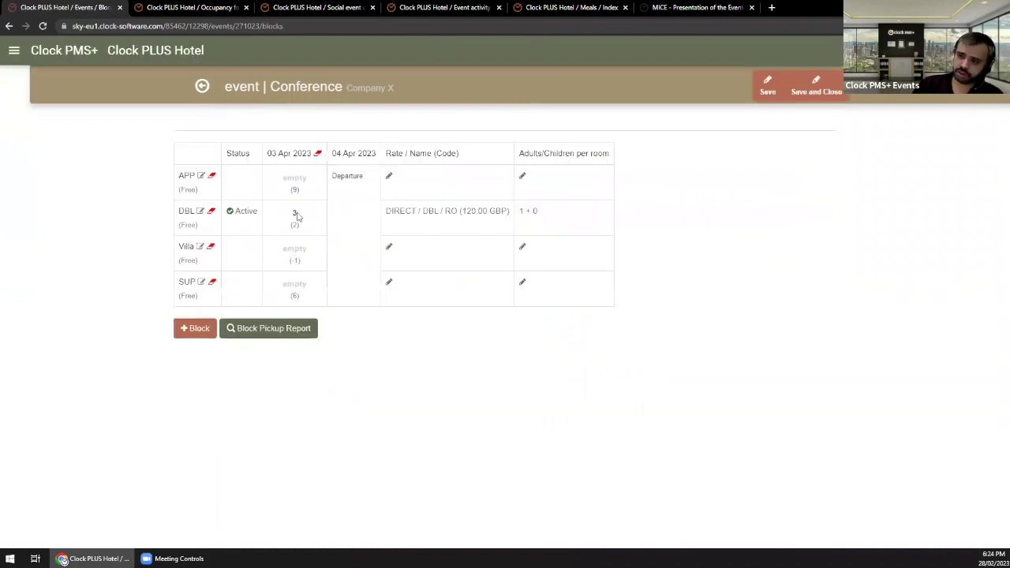
pyautogui.click(294, 214)
pyautogui.write('5')
pyautogui.click(767, 93)
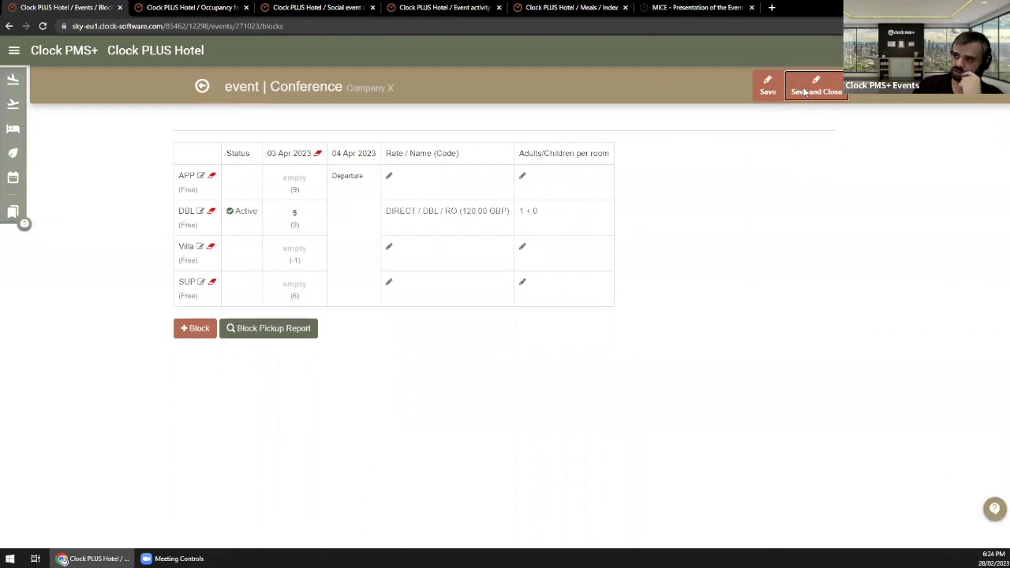
pyautogui.click(202, 86)
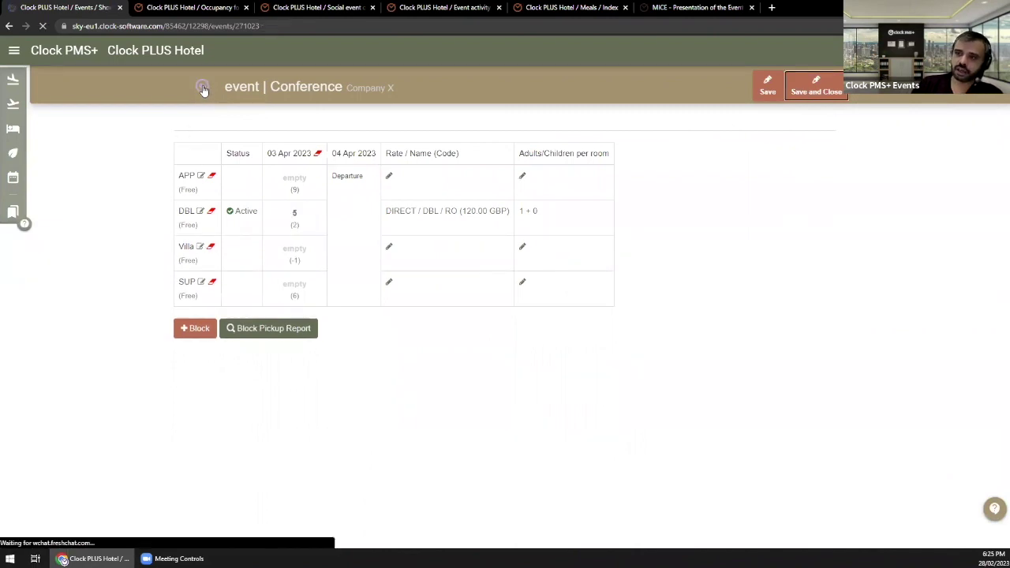
# Step: Review the event overview and highlight the empty Cut-off days entry
pyautogui.scroll(-5, 233, 472)
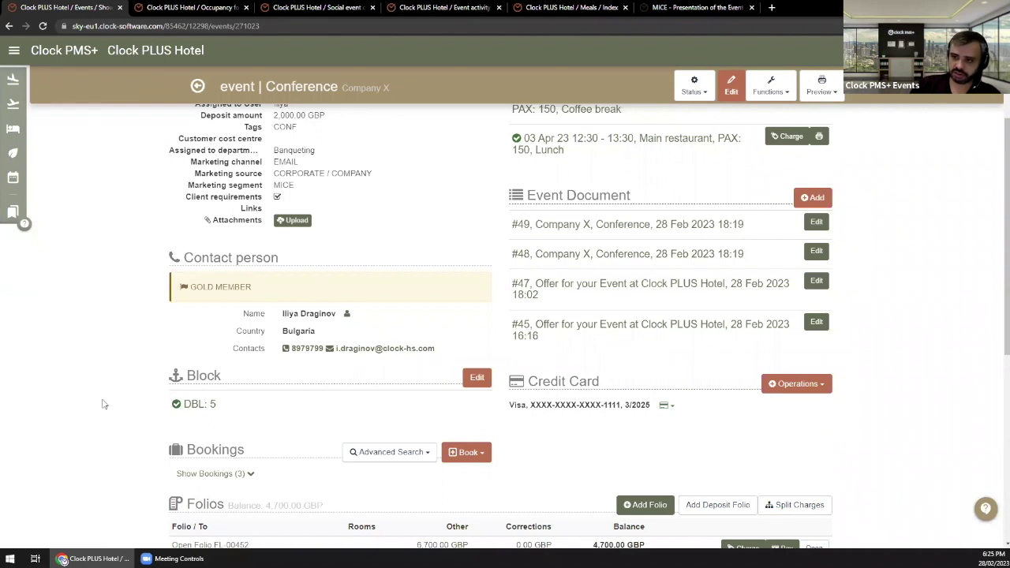
pyautogui.scroll(3, 134, 387)
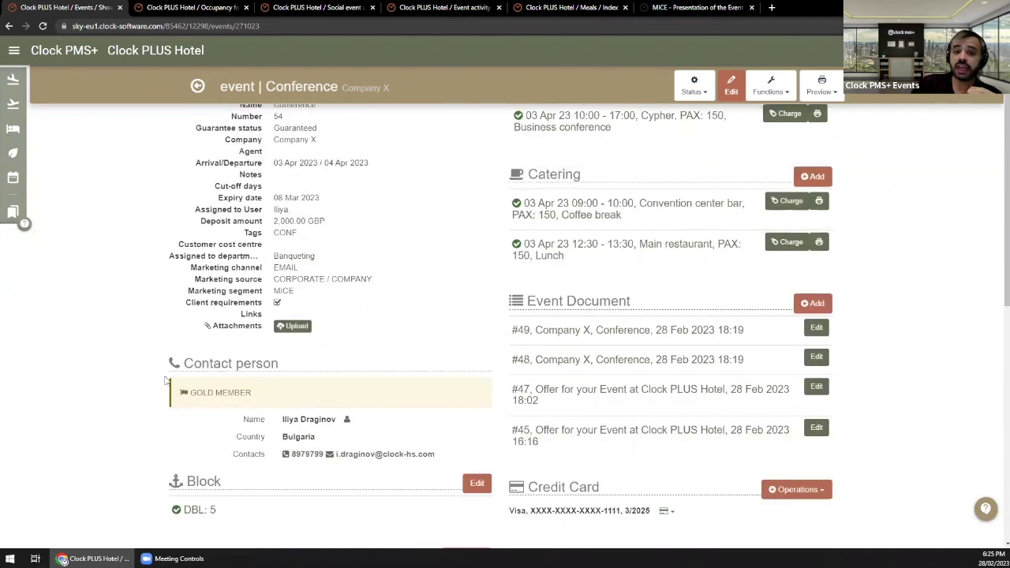
pyautogui.scroll(-3, 340, 444)
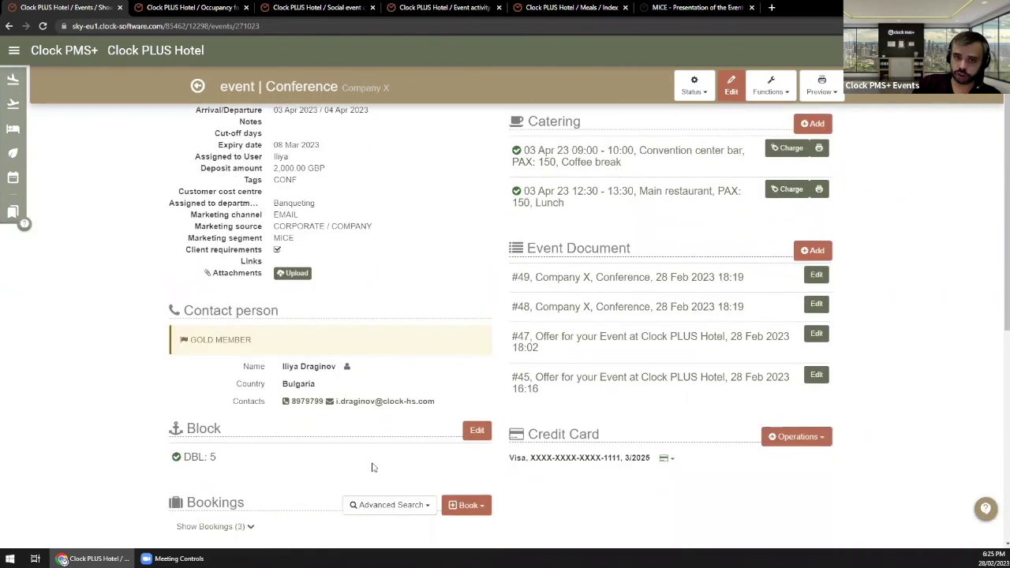
pyautogui.scroll(2, 412, 218)
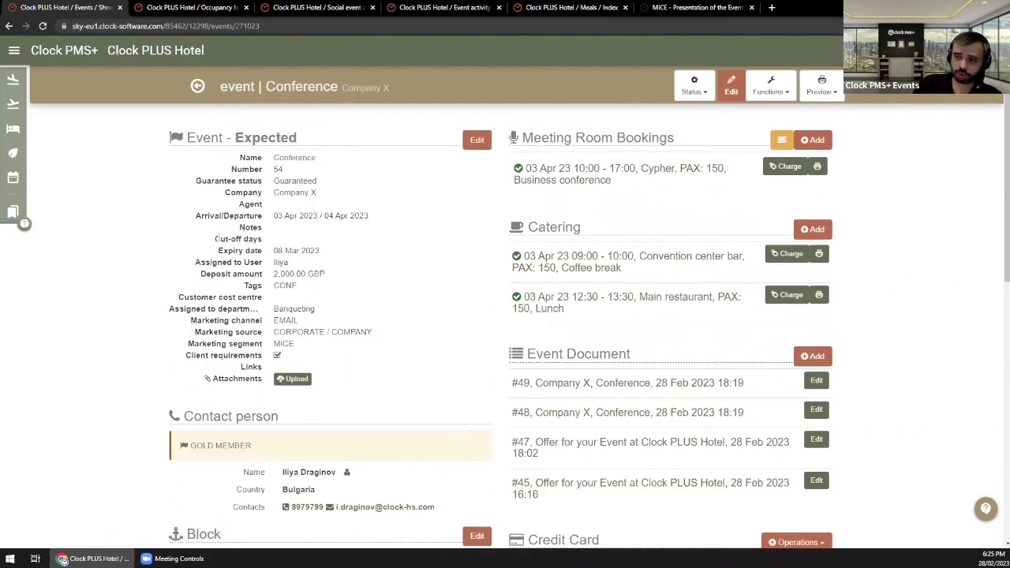
pyautogui.moveTo(217, 239); pyautogui.dragTo(269, 242)
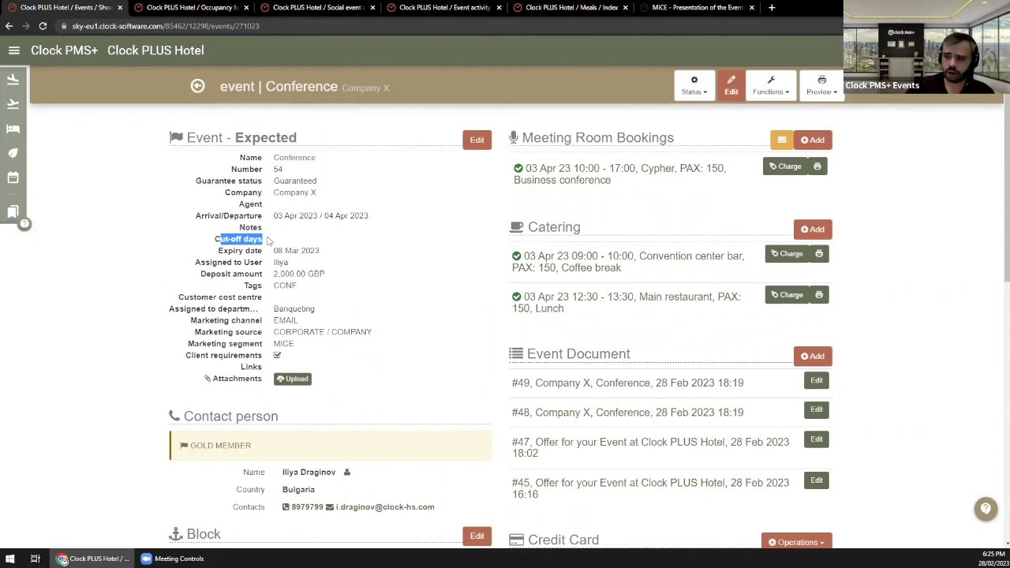
# Step: In the Event panel, enter 14 cut-off days, delete the expiry date, and save
pyautogui.click(475, 142)
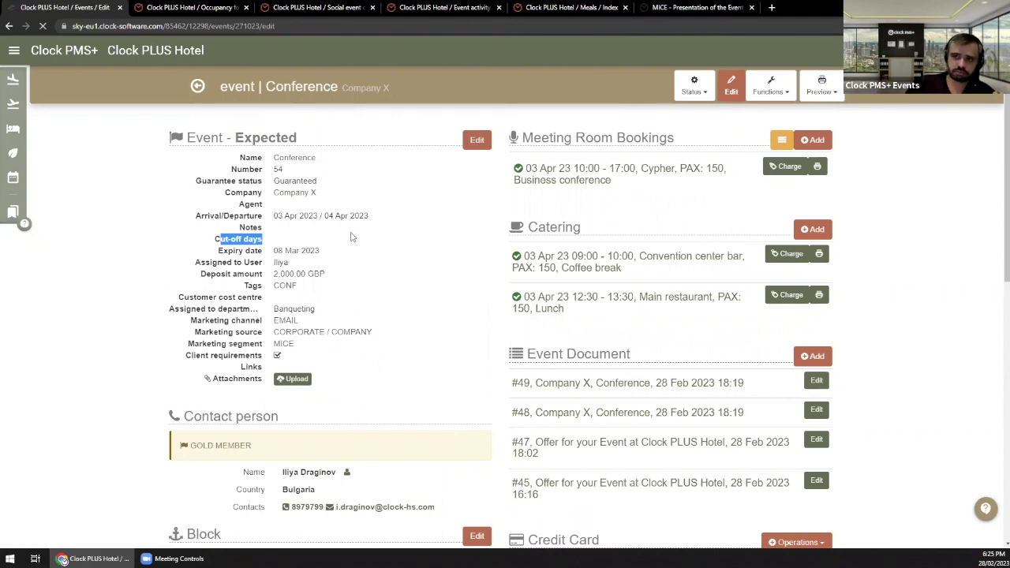
pyautogui.scroll(-3, 438, 418)
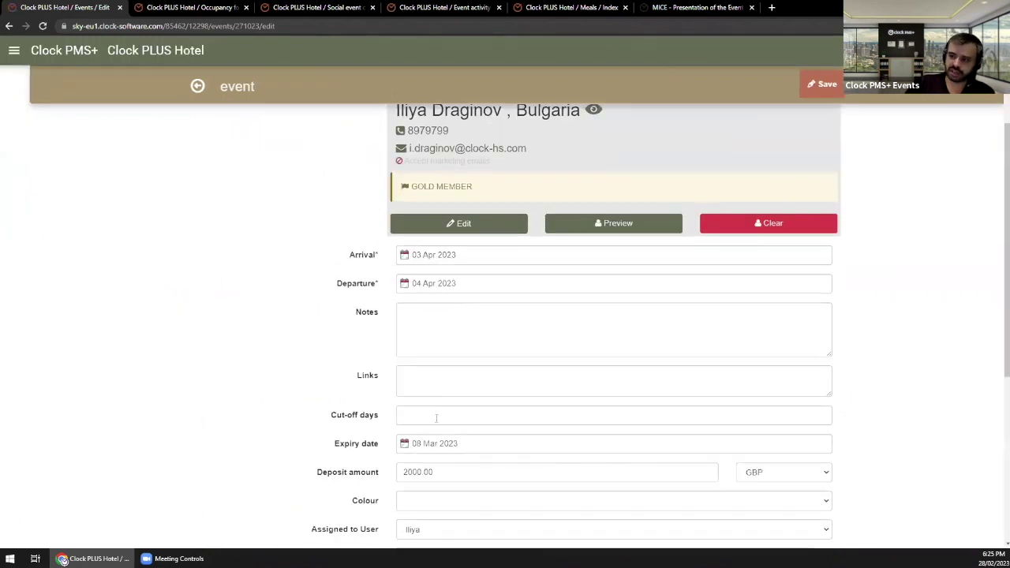
pyautogui.click(439, 414)
pyautogui.write('1')
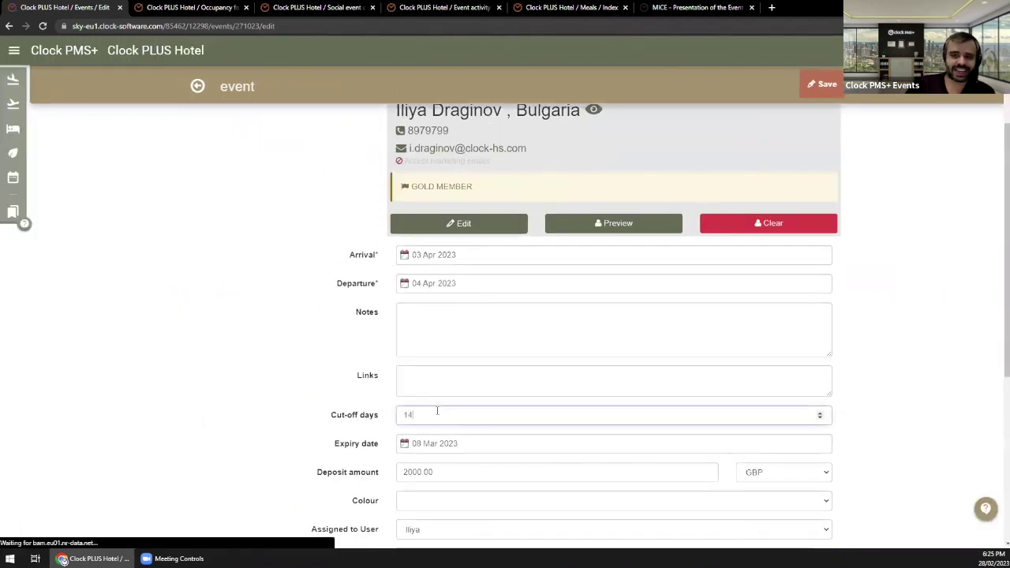
pyautogui.write('4')
pyautogui.click(416, 444)
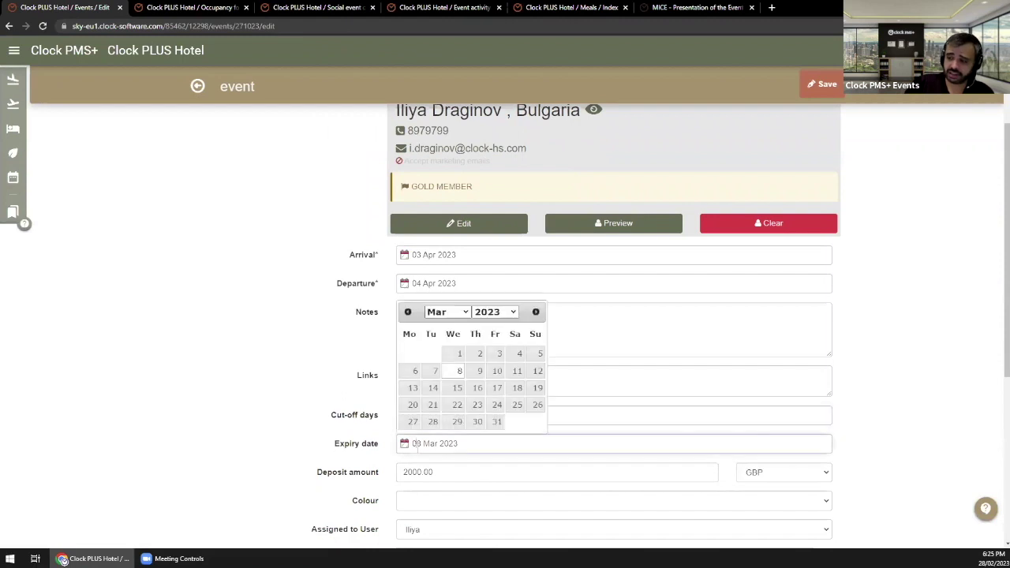
pyautogui.moveTo(459, 444); pyautogui.dragTo(412, 444)
pyautogui.press('BackSpace')
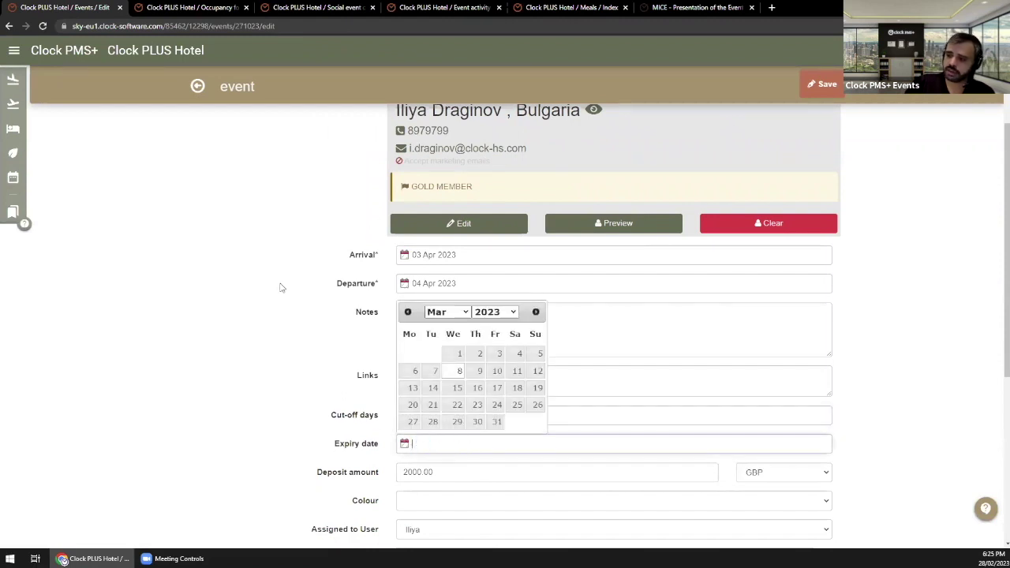
pyautogui.click(330, 418)
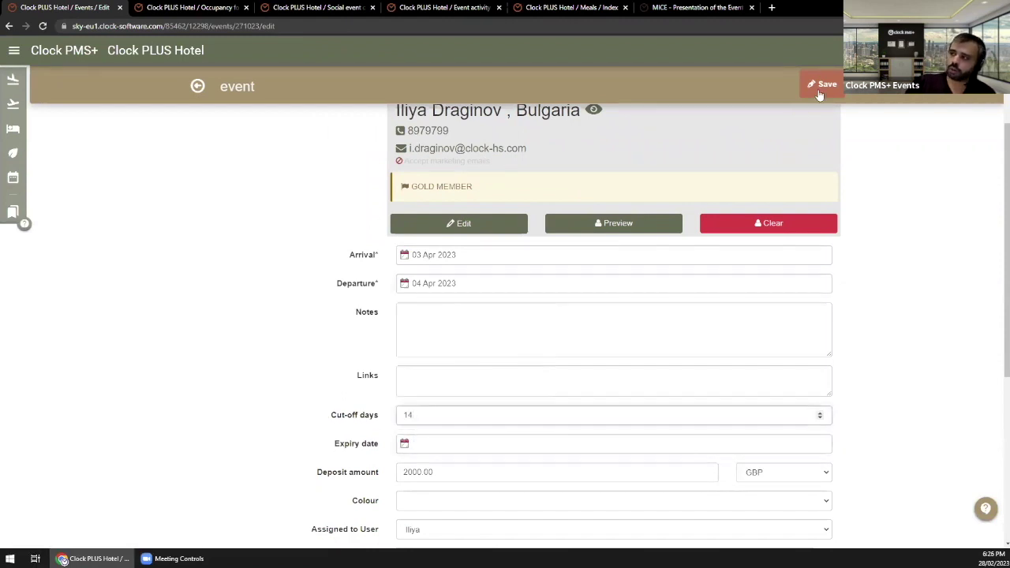
pyautogui.click(822, 85)
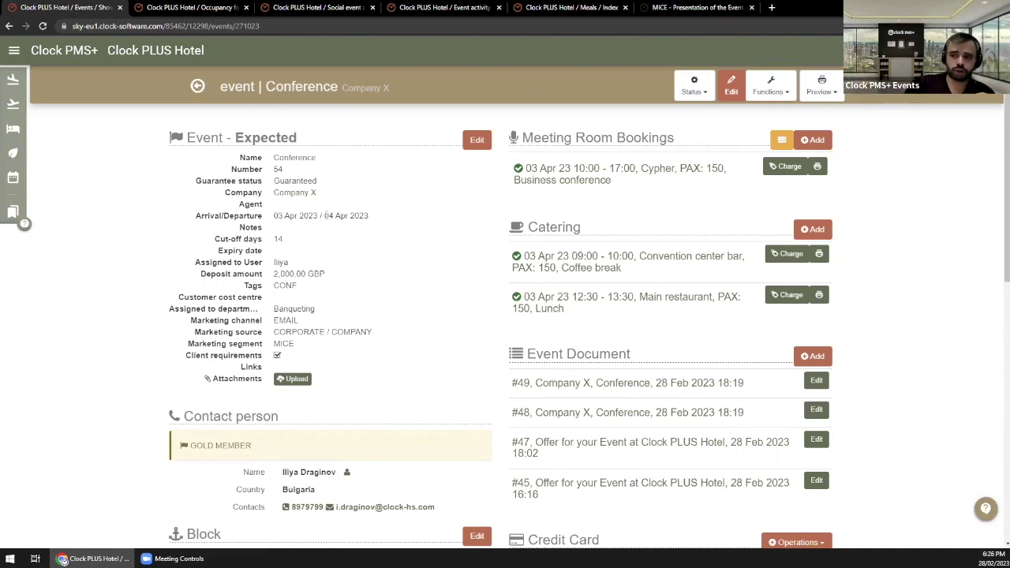
# Step: Highlight the departure day, then bring up the Guaranteed Company X event (03–04 Apr 2023) in its edit form
pyautogui.doubleClick(328, 214)
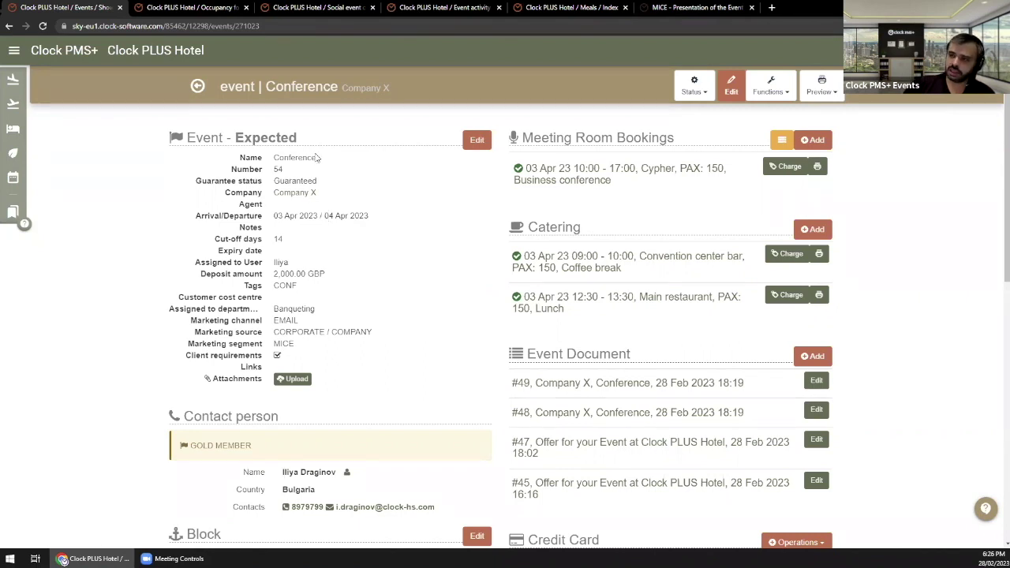
pyautogui.click(477, 141)
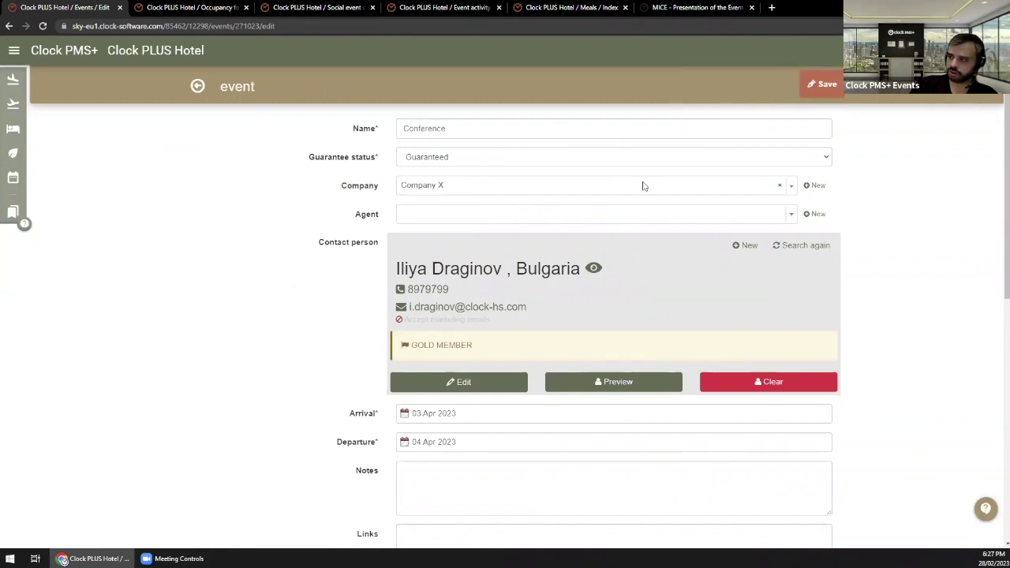
pyautogui.click(197, 86)
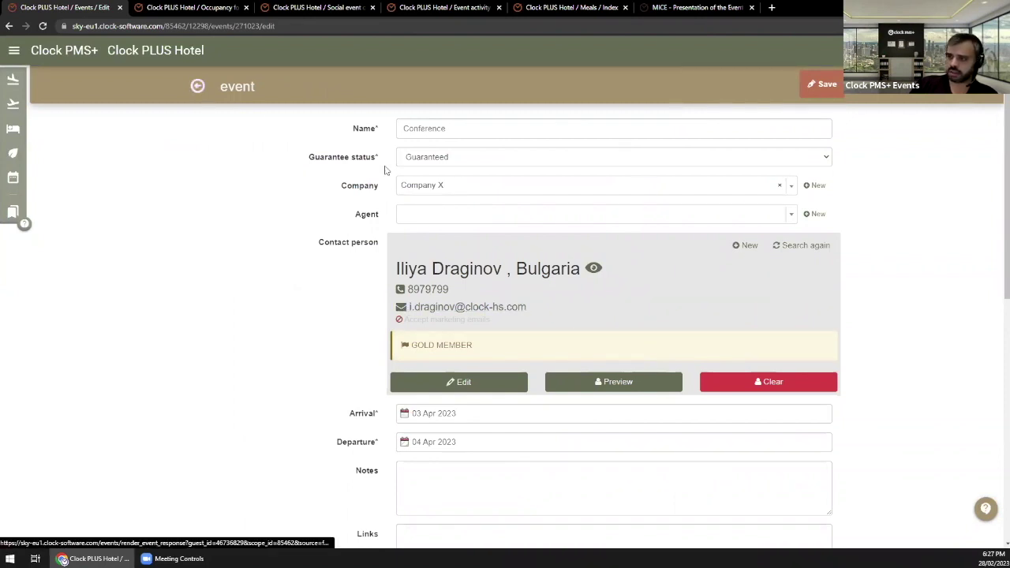
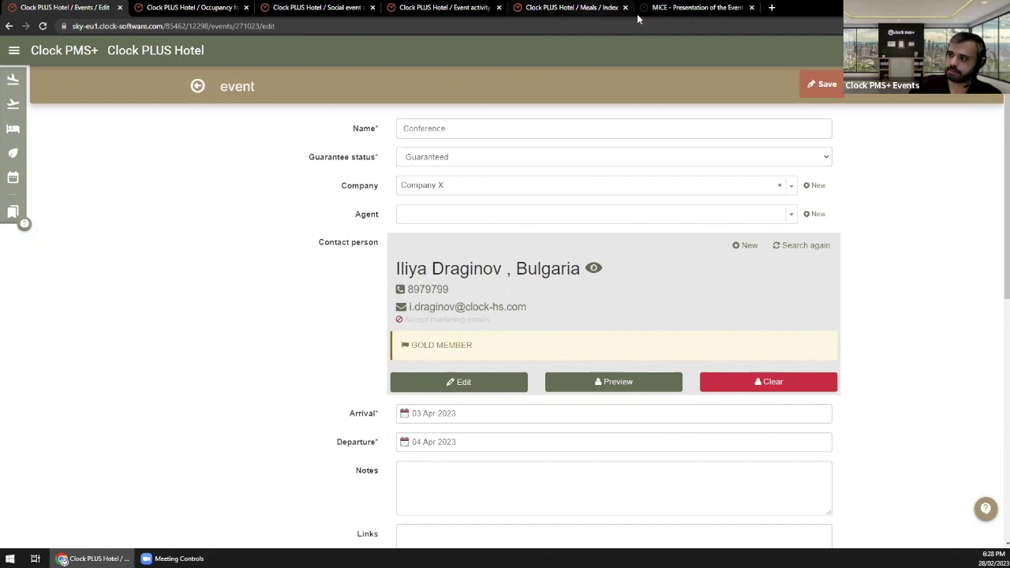
# Step: Read the 'MICE - Copy from function (Part 2 - Event Templates)' article down to the meeting room Persons advice
pyautogui.click(594, 7)
pyautogui.click(447, 7)
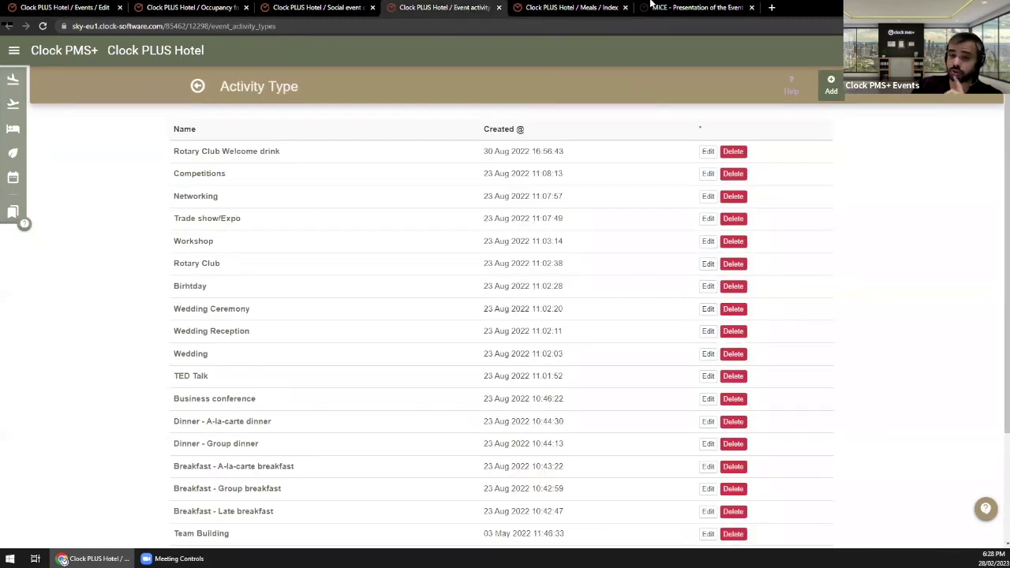
pyautogui.click(695, 7)
pyautogui.scroll(-2, 118, 427)
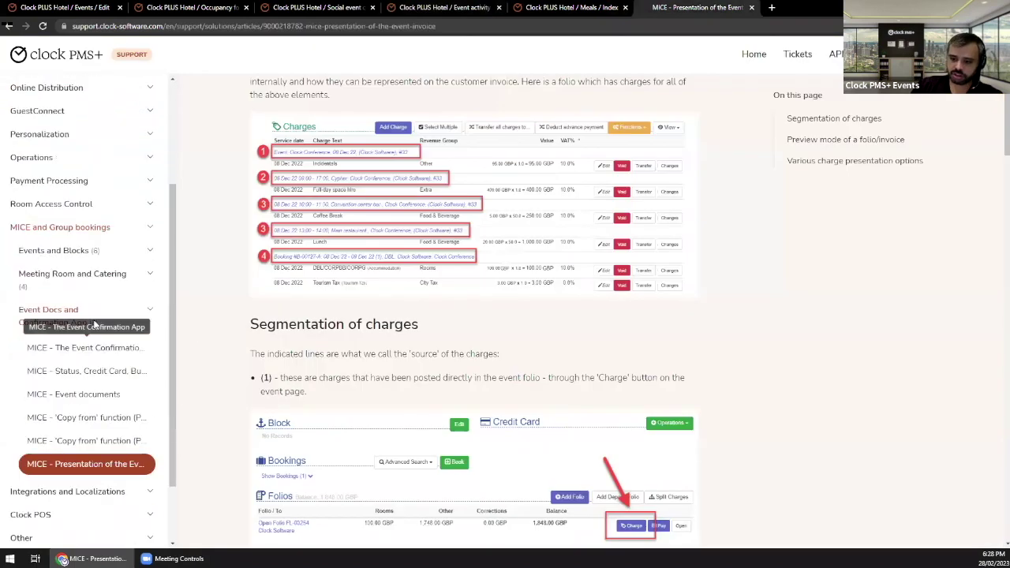
pyautogui.click(110, 446)
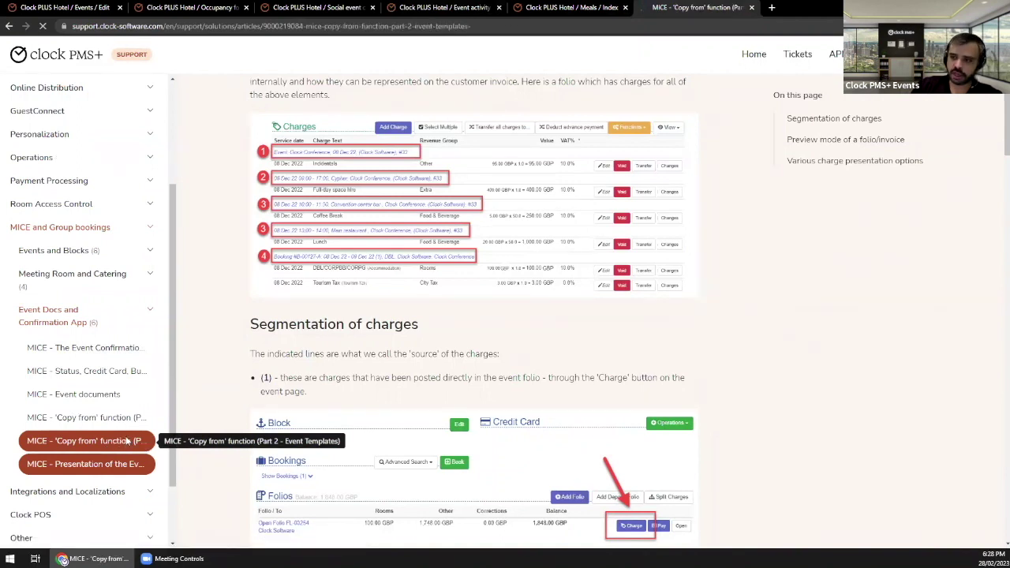
pyautogui.scroll(-3, 397, 355)
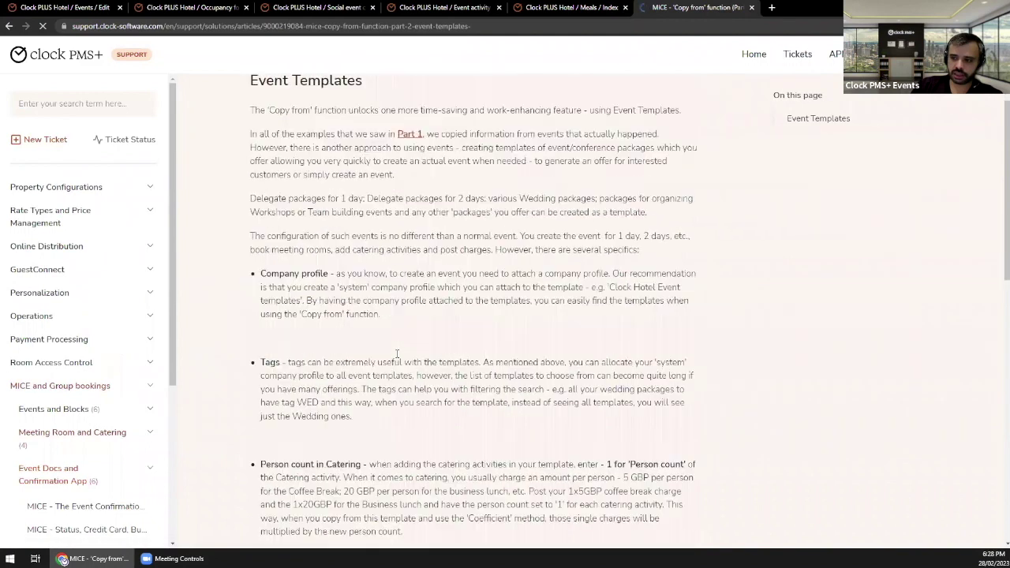
pyautogui.scroll(-5, 397, 354)
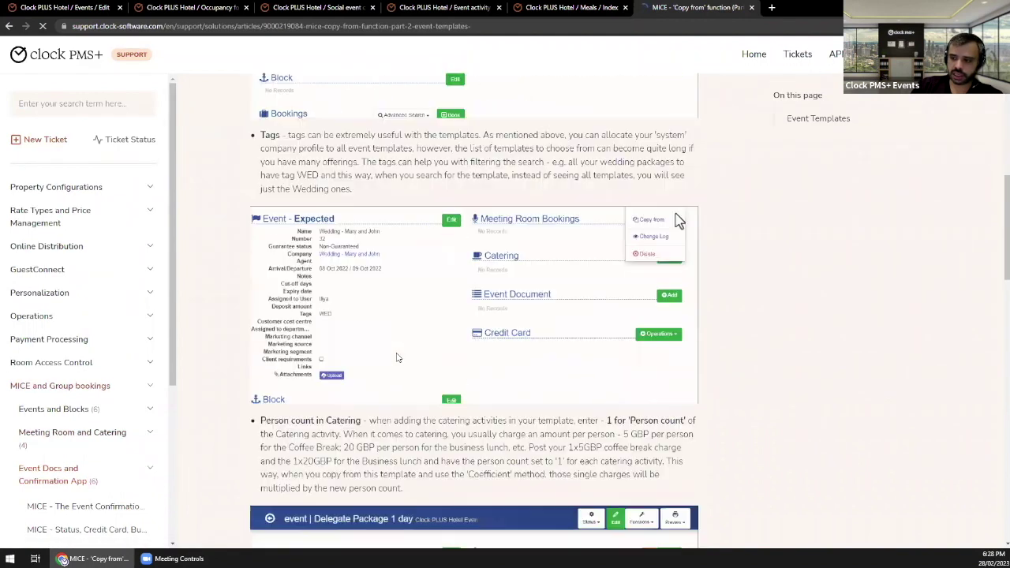
pyautogui.scroll(-7, 397, 358)
pyautogui.scroll(-3, 79, 406)
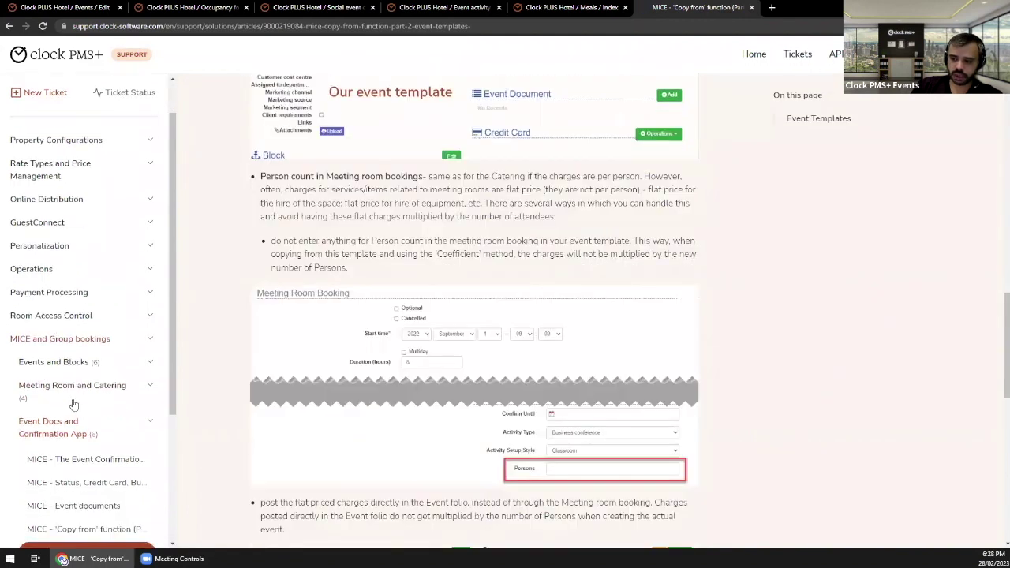
pyautogui.scroll(-2, 83, 411)
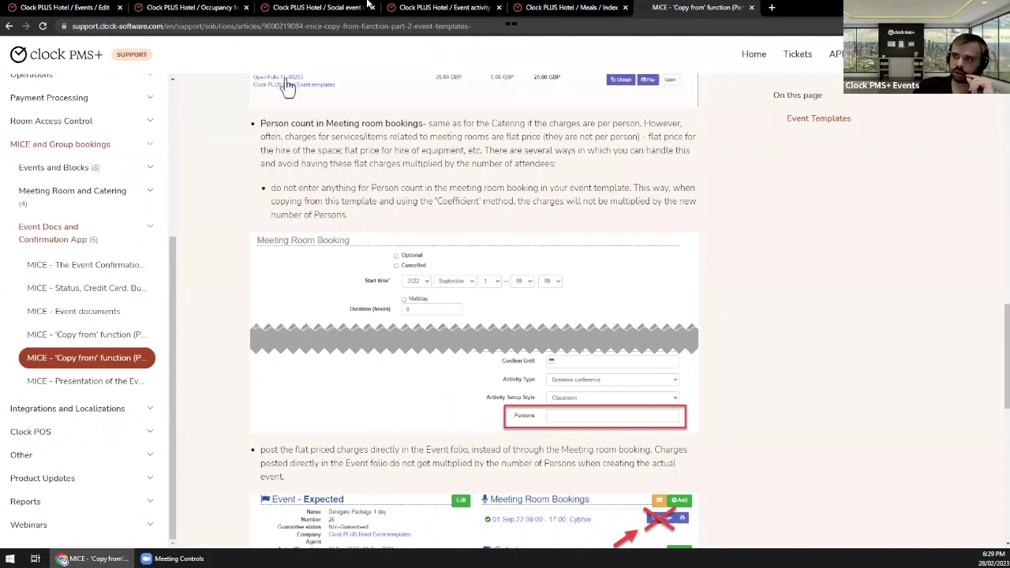
# Step: Go back to the Company X Conference overview and list the bookable room types
pyautogui.click(69, 7)
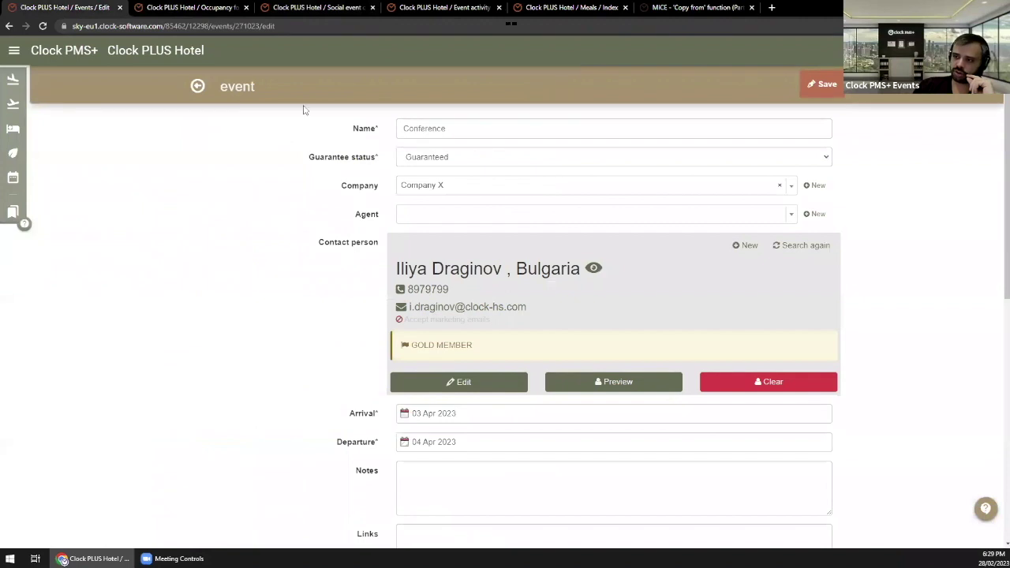
pyautogui.click(199, 88)
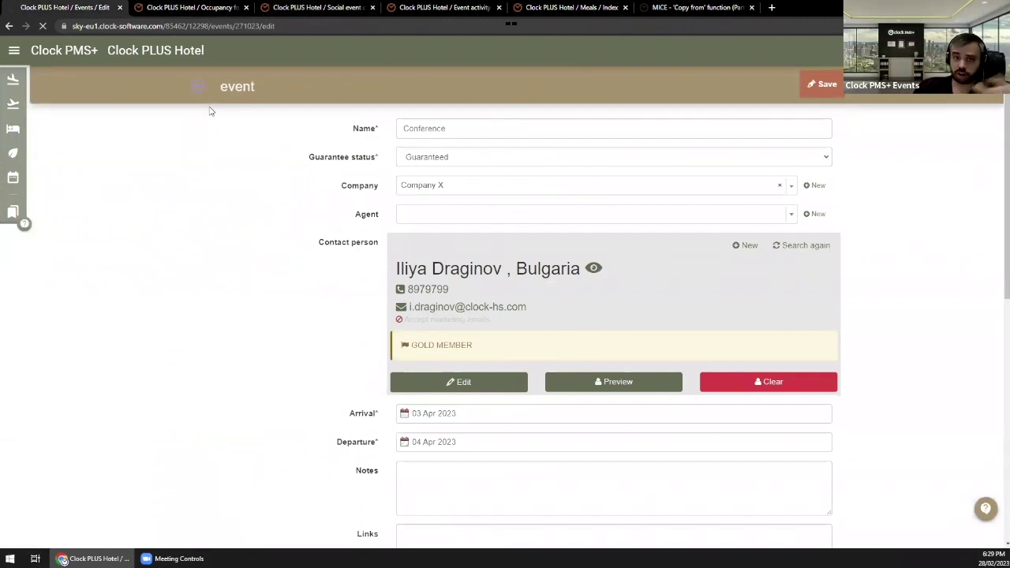
pyautogui.scroll(-3, 476, 346)
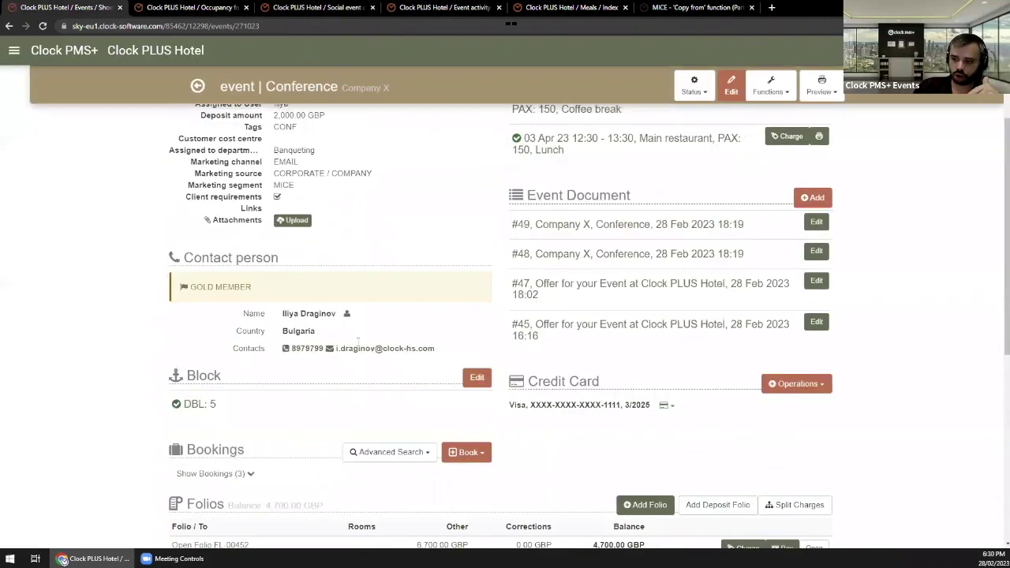
pyautogui.click(476, 346)
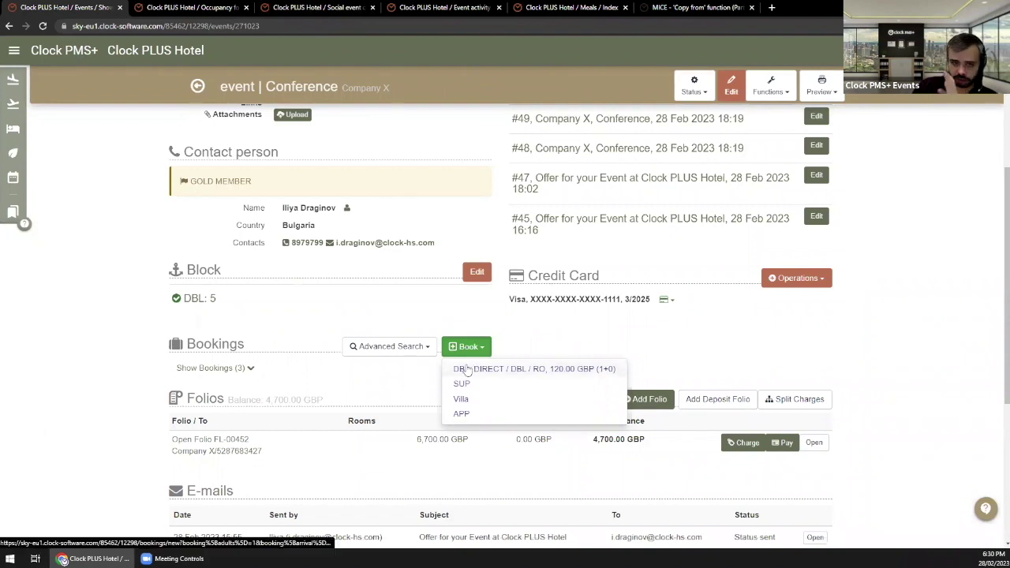
# Step: Start a DBL booking for 03–04 Apr 2023 tied to Company X's event block at 120.0
pyautogui.click(460, 383)
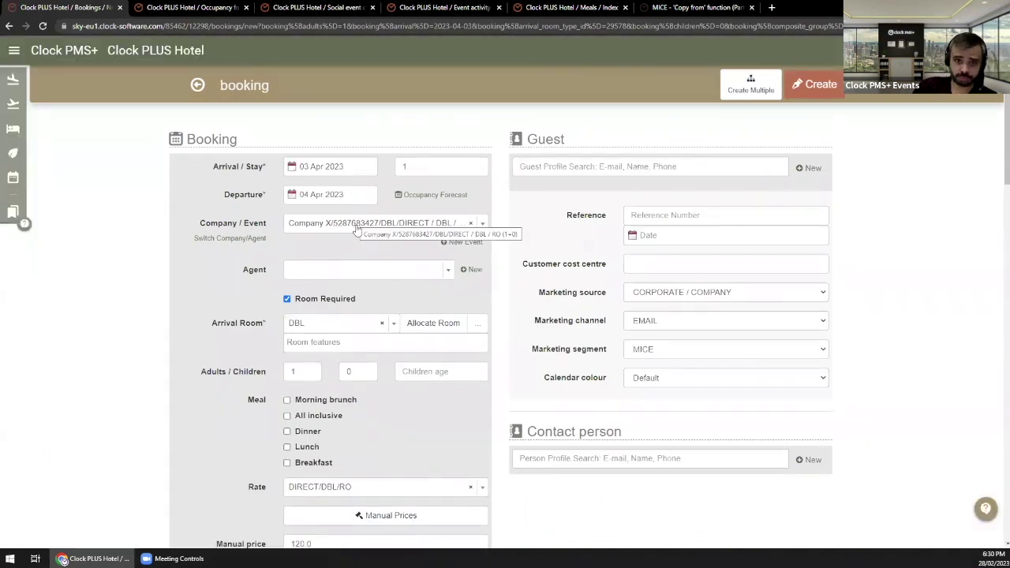
pyautogui.click(397, 229)
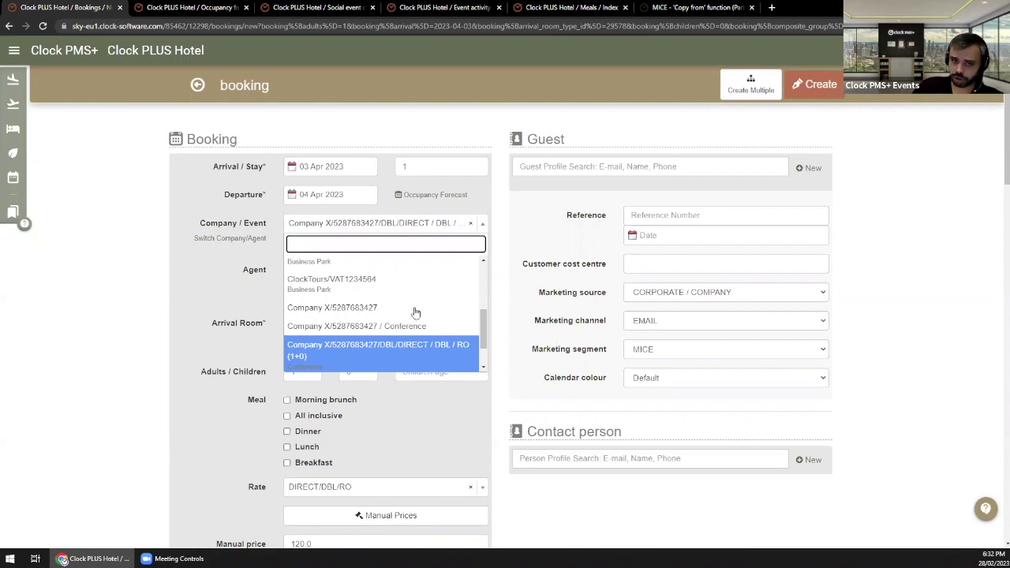
pyautogui.click(229, 246)
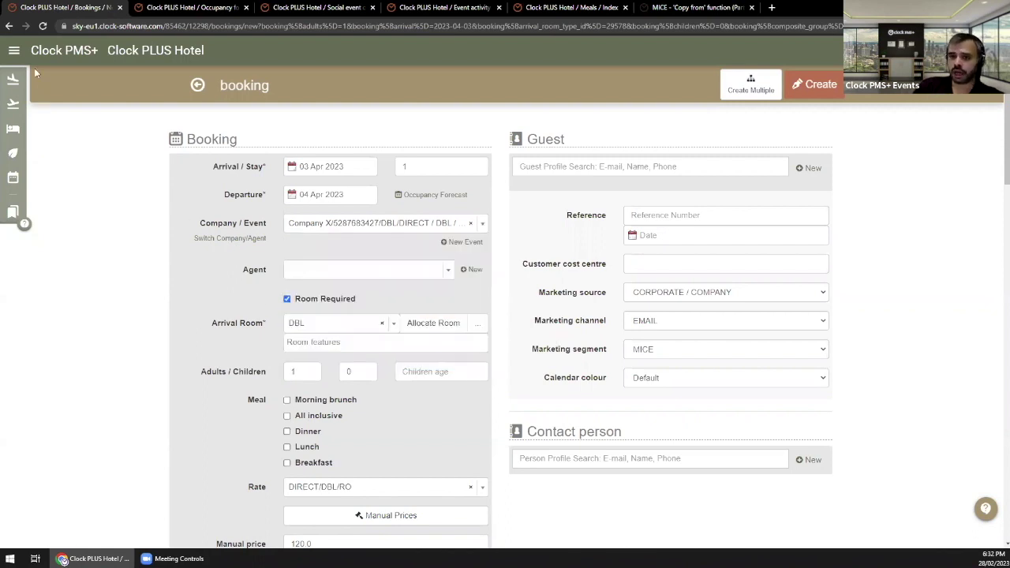
# Step: Leave the booking via Search - Event Activities and return to the Conference overview with Cypher 10:00–17:00
pyautogui.click(14, 51)
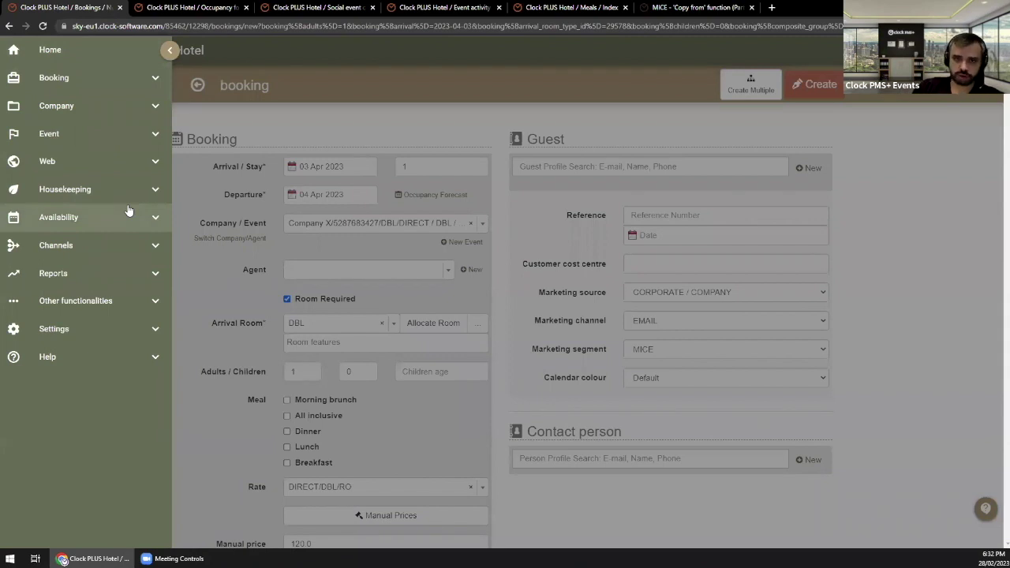
pyautogui.click(94, 136)
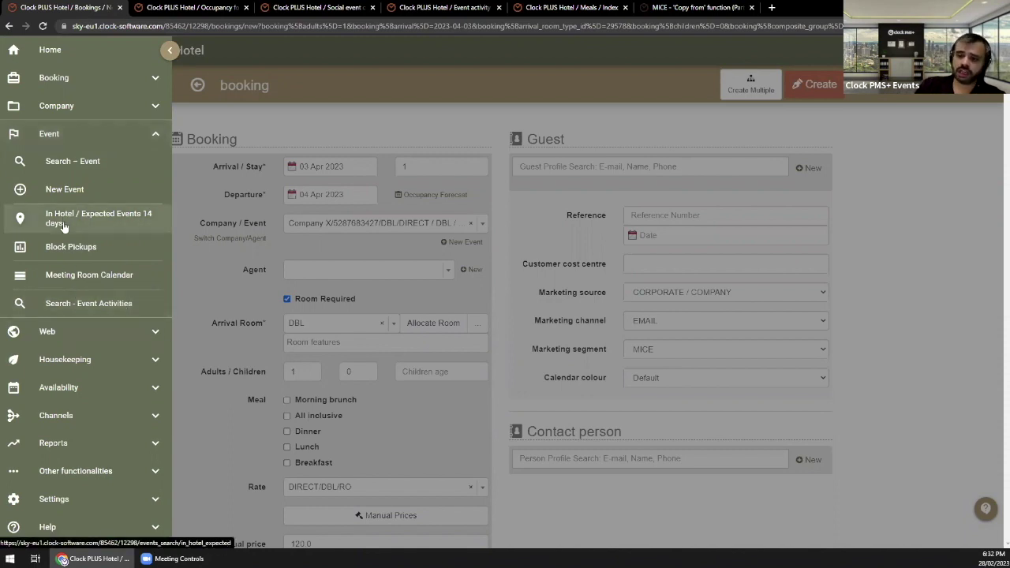
pyautogui.click(103, 305)
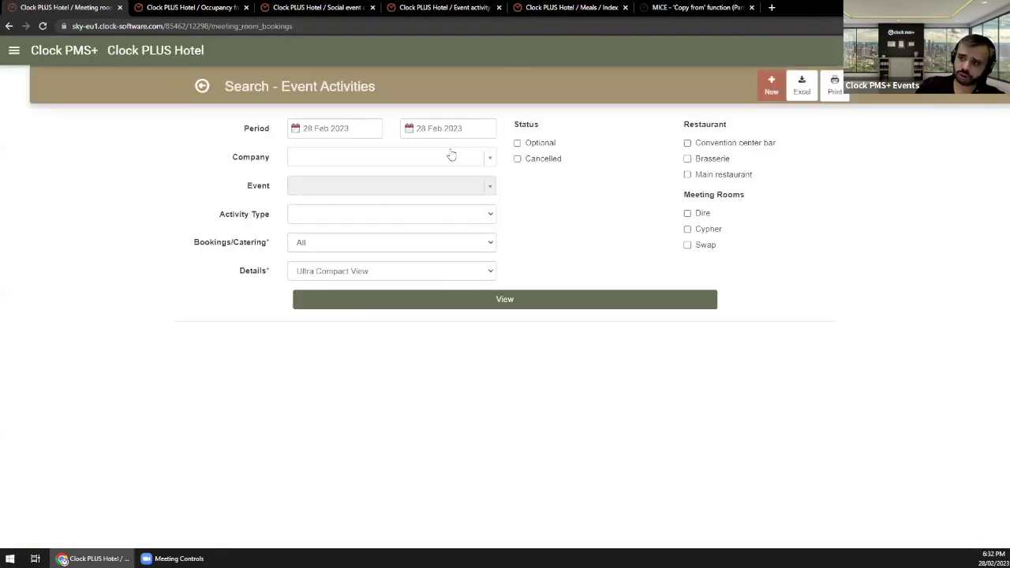
pyautogui.click(459, 132)
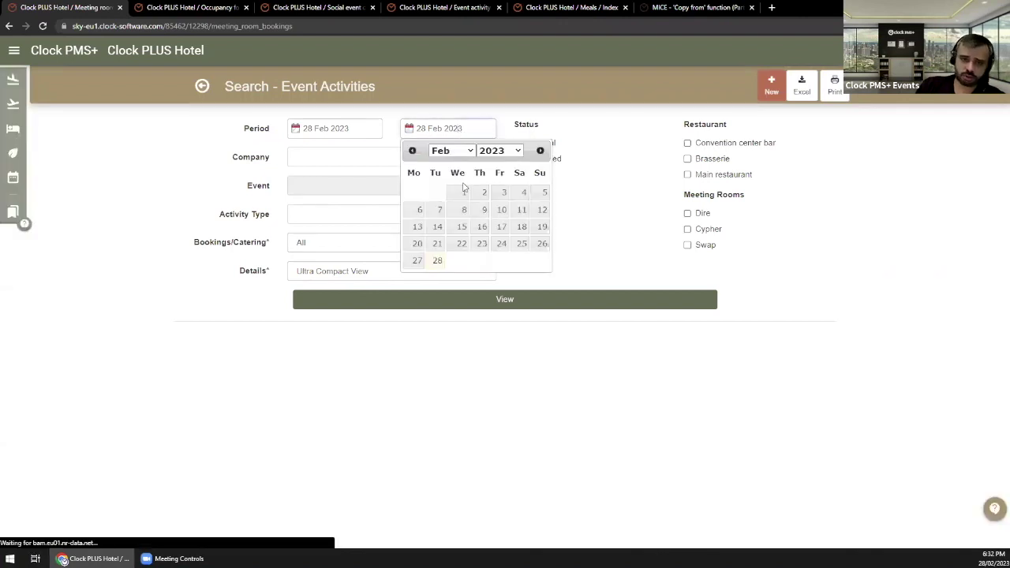
pyautogui.click(195, 90)
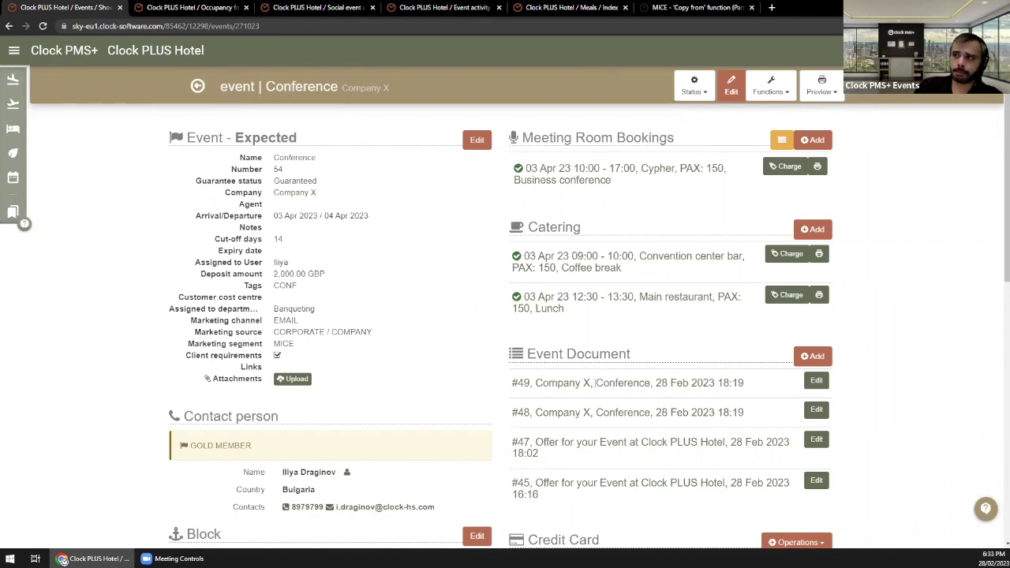
# Step: Browse the support sidebar's MICE and Webinars sections, then show the Activity Type list
pyautogui.click(694, 8)
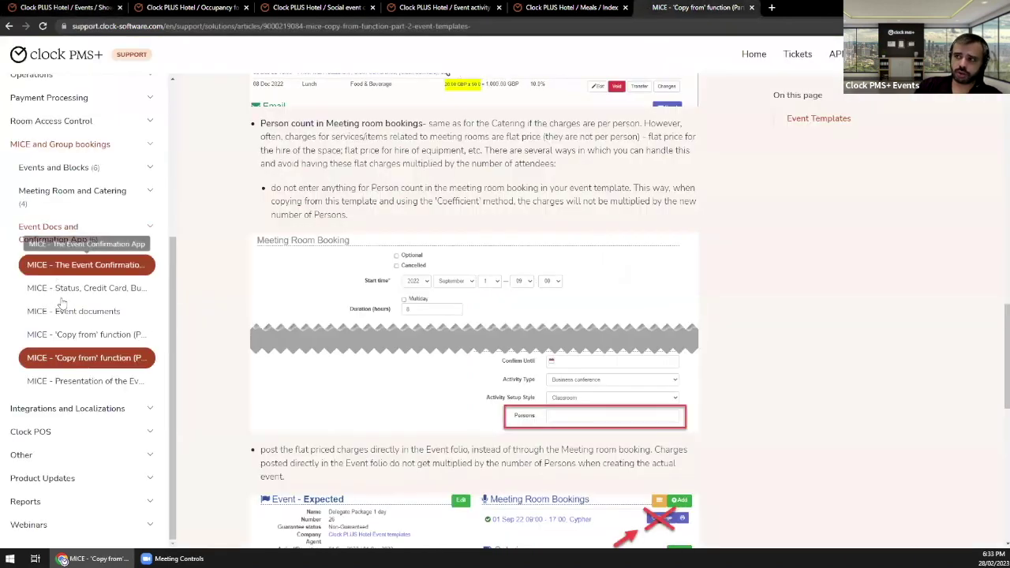
pyautogui.click(144, 152)
pyautogui.scroll(-5, 23, 510)
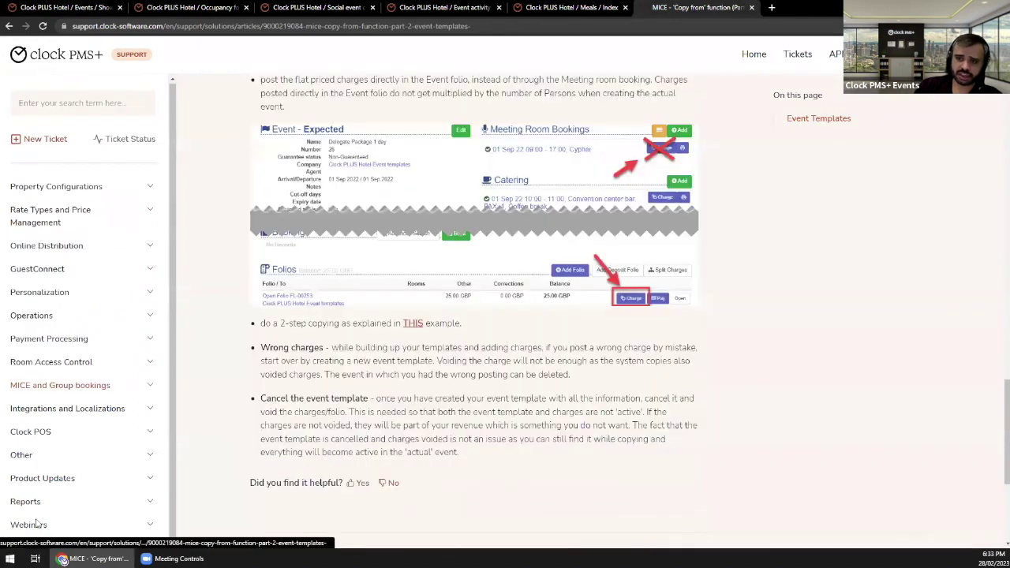
pyautogui.click(118, 525)
pyautogui.scroll(-2, 120, 525)
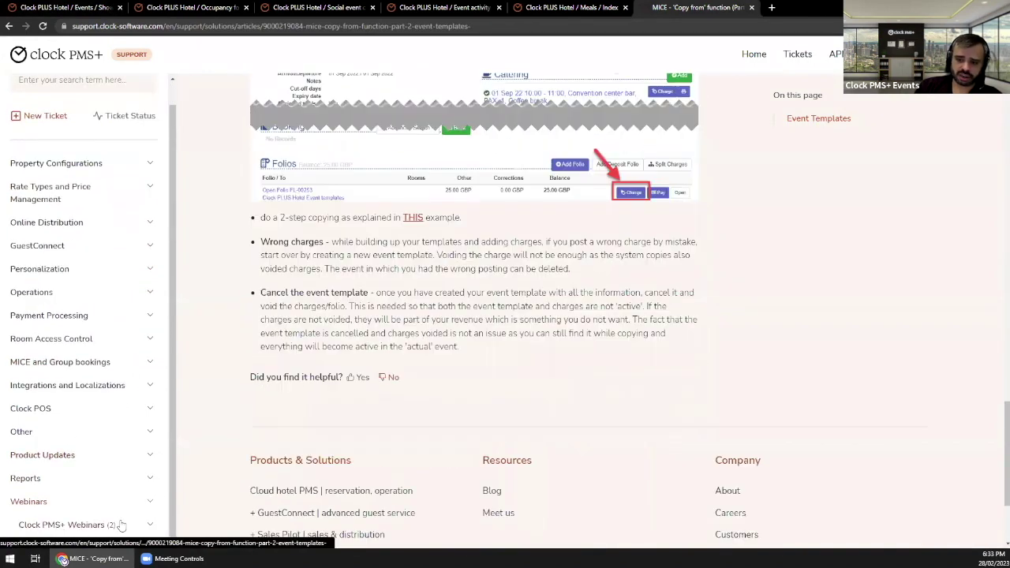
pyautogui.click(121, 525)
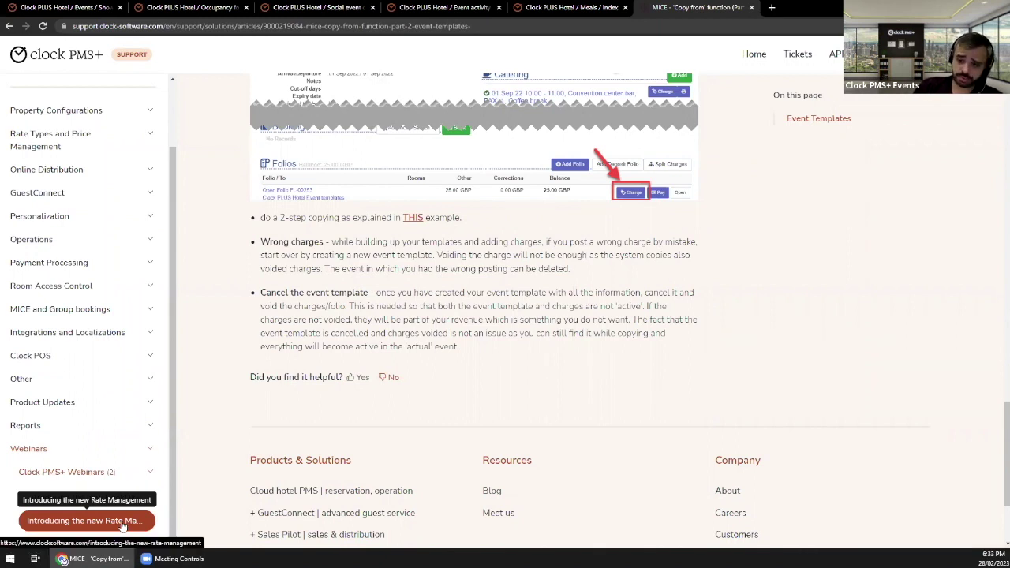
pyautogui.click(150, 448)
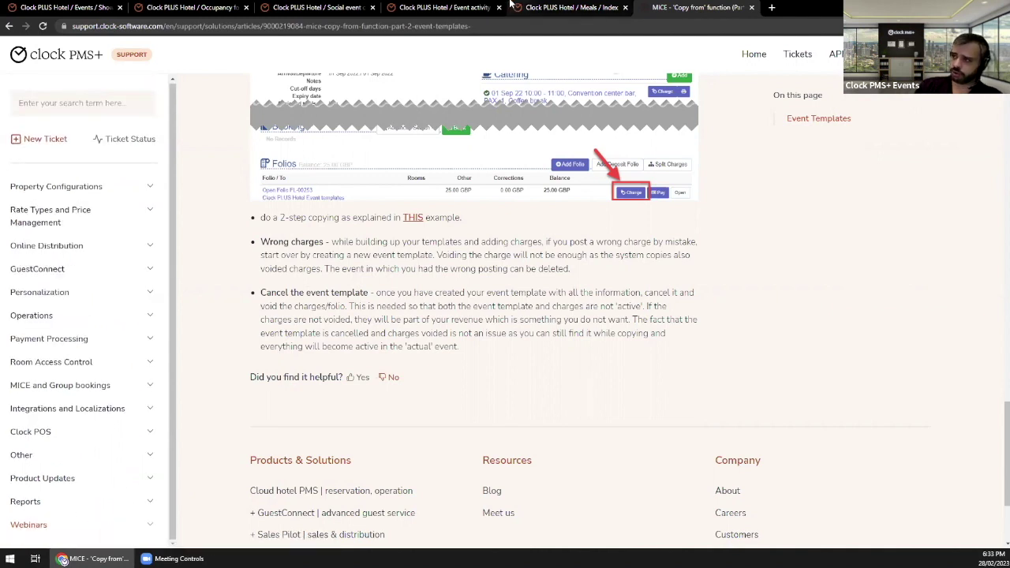
pyautogui.click(505, 7)
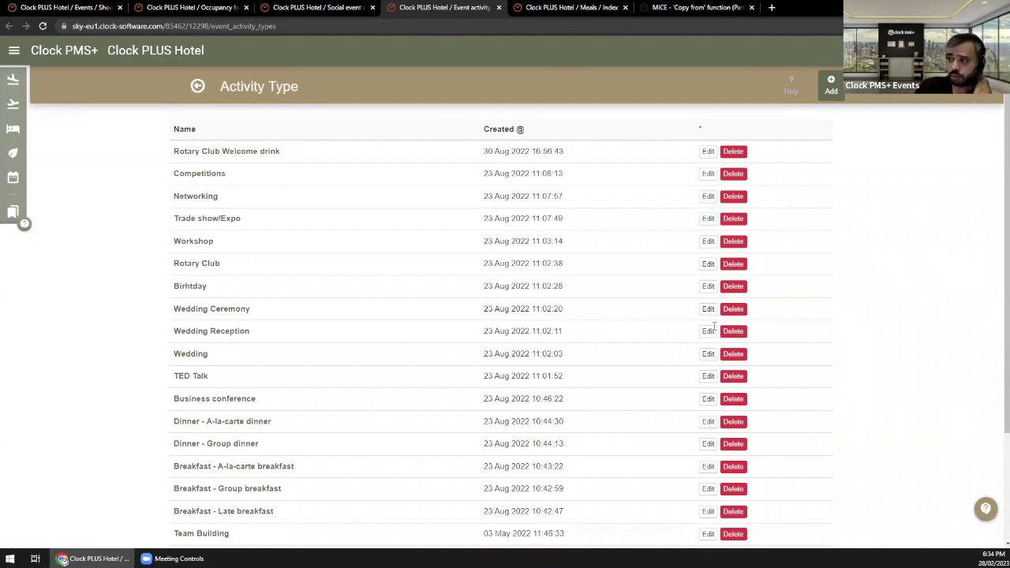
# Step: Open Event > Meeting Room Calendar with a 31 Days period from 28 Feb 2023
pyautogui.click(14, 50)
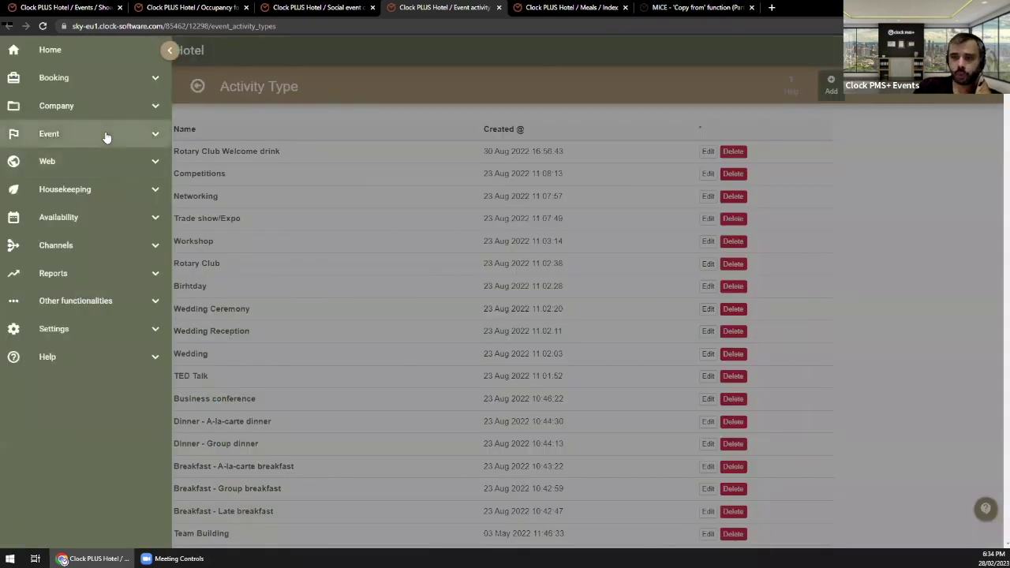
pyautogui.click(106, 134)
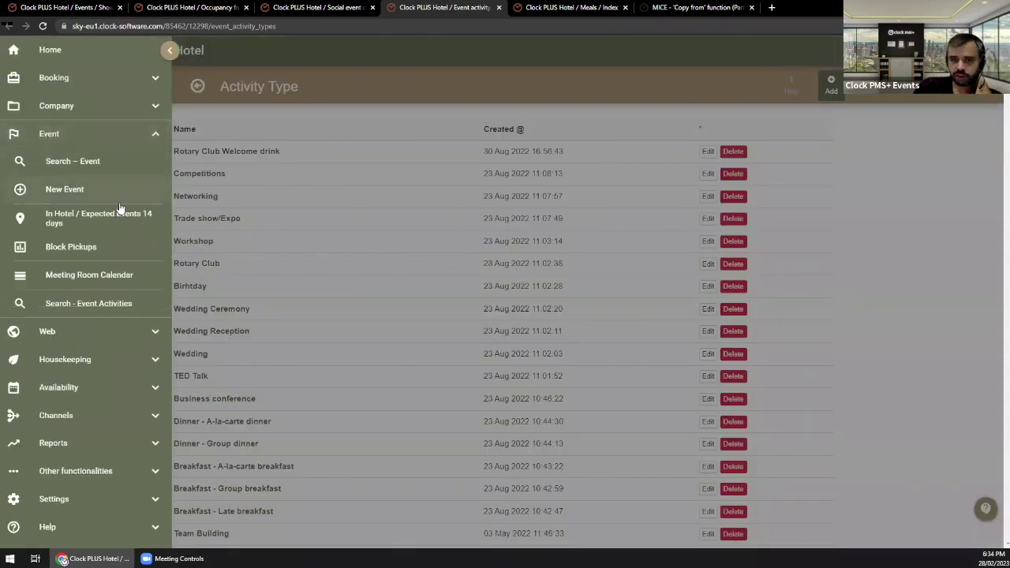
pyautogui.click(110, 276)
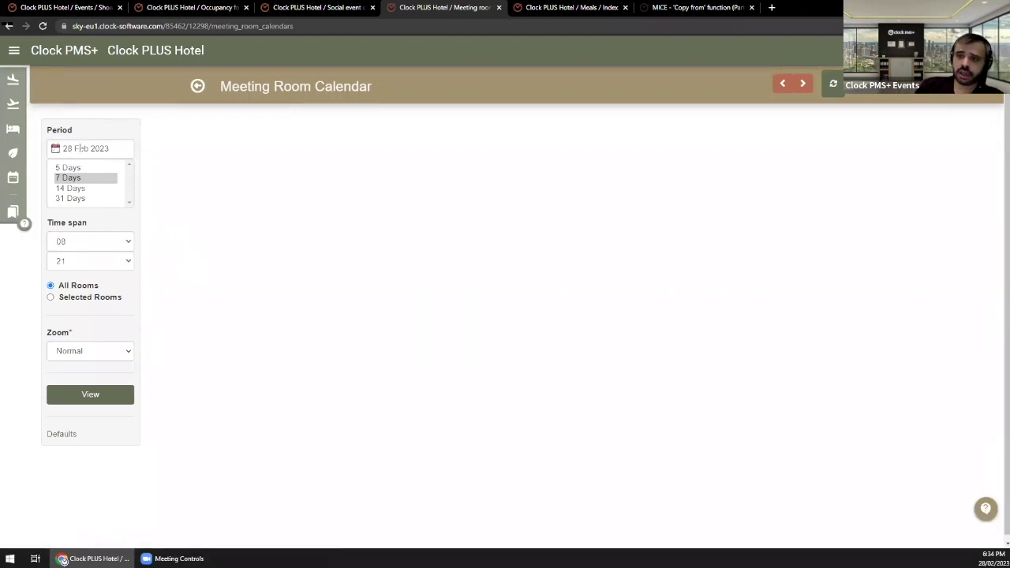
pyautogui.press('End')
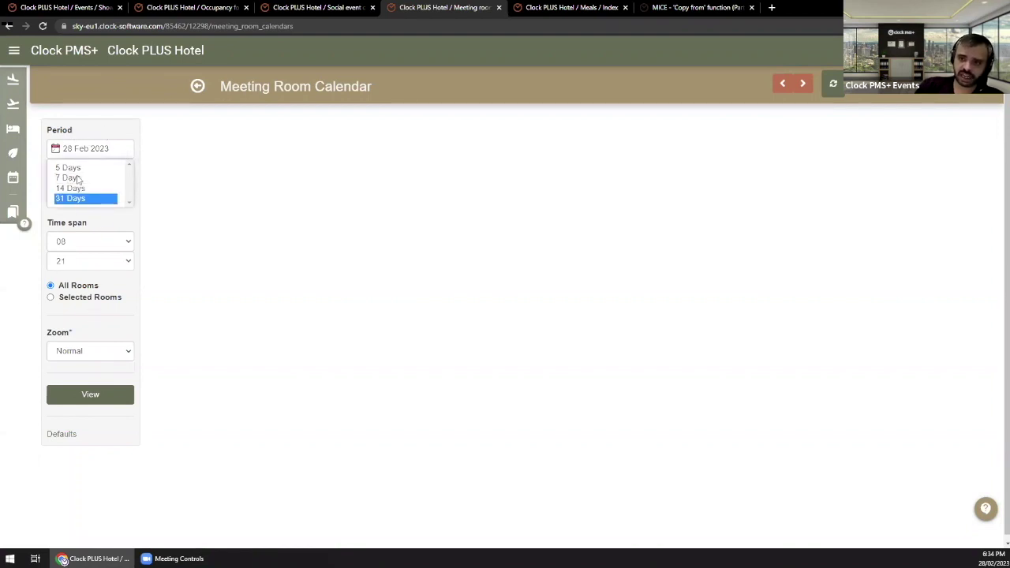
pyautogui.click(103, 392)
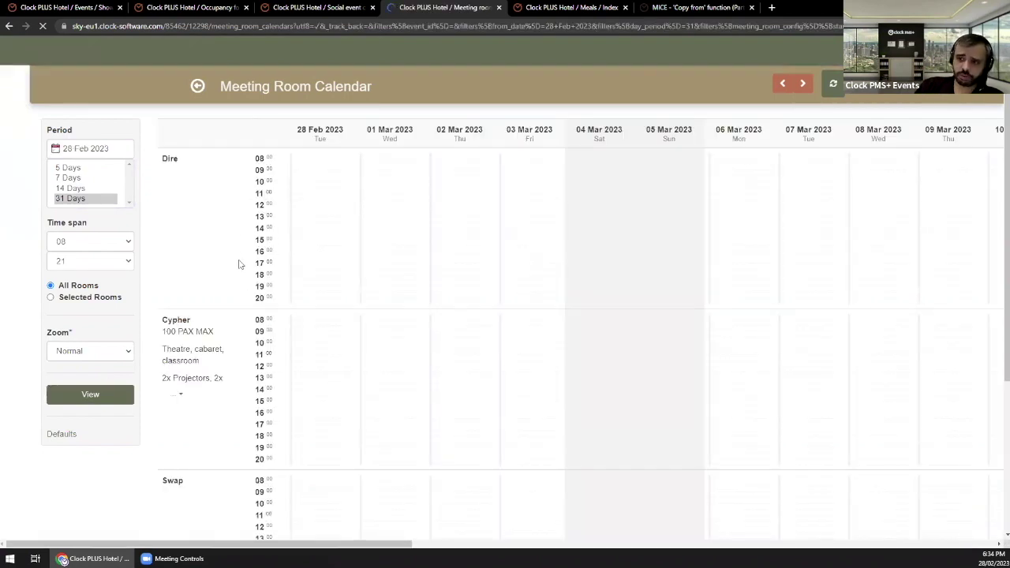
pyautogui.scroll(-3, 237, 261)
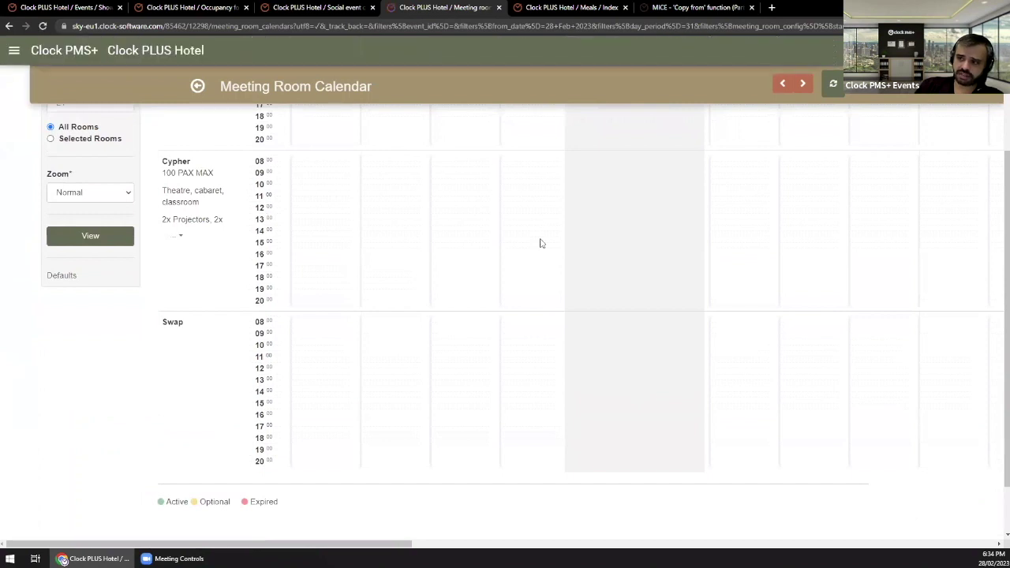
pyautogui.scroll(3, 482, 229)
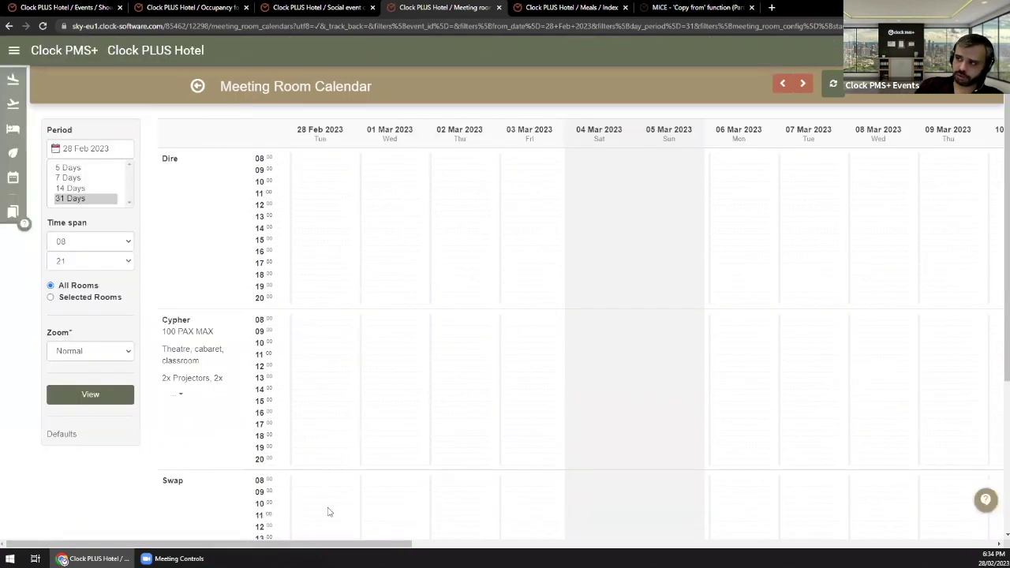
# Step: Start the Meeting Room Calendar at 01 Apr 2023 and locate the Company X Conference in Cypher on 03 Apr
pyautogui.click(91, 150)
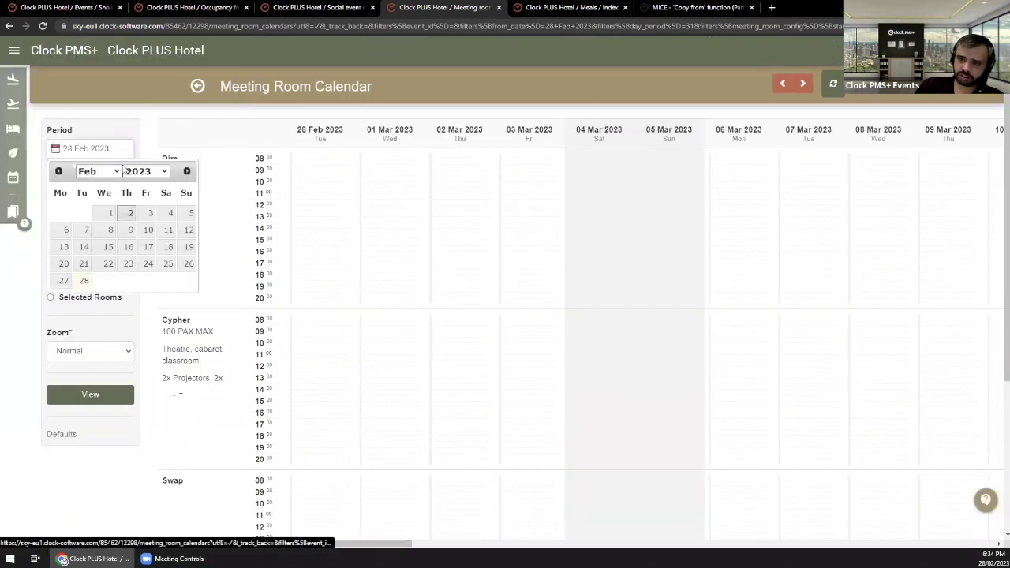
pyautogui.click(99, 171)
pyautogui.click(87, 215)
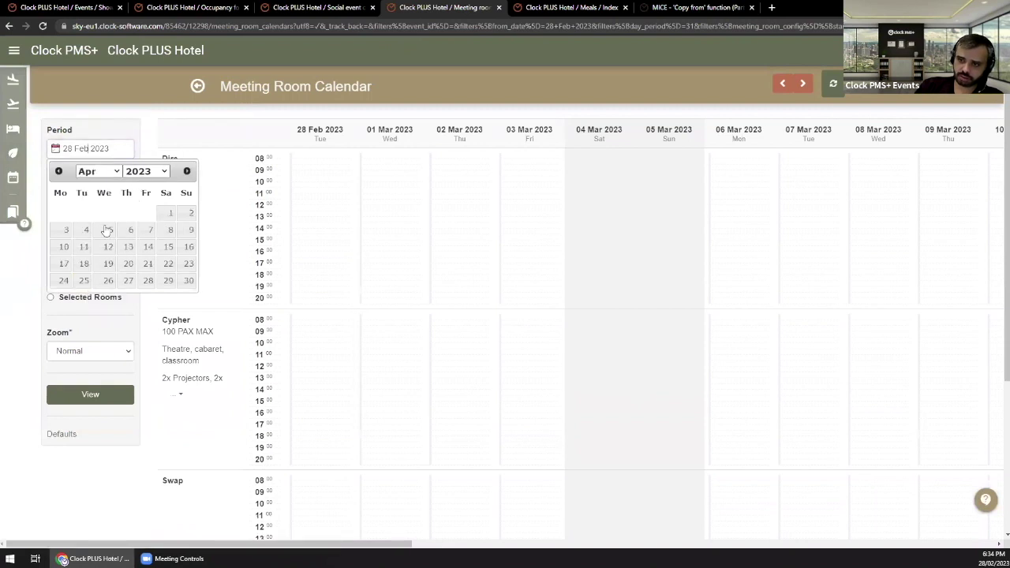
pyautogui.click(170, 213)
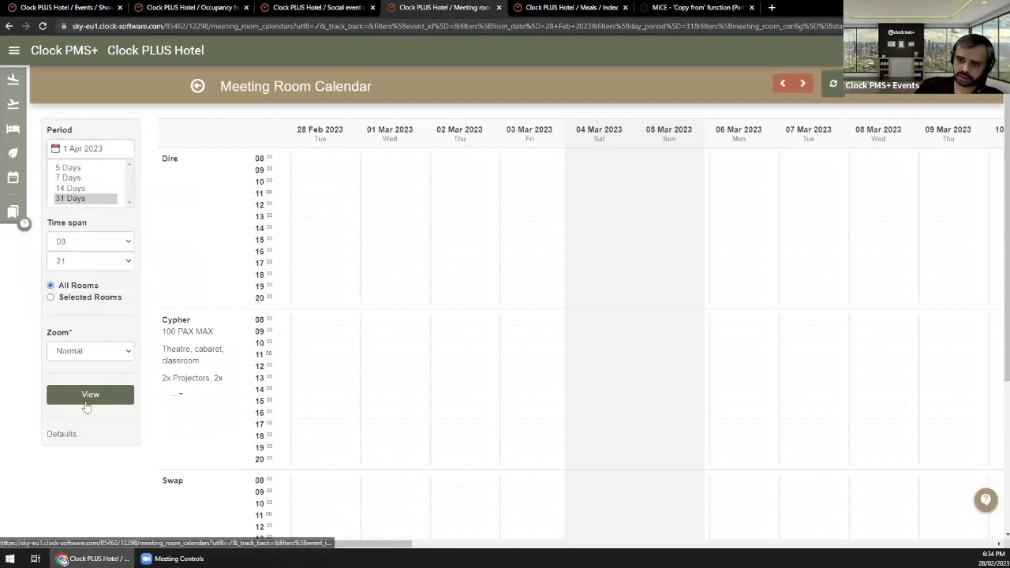
pyautogui.click(89, 398)
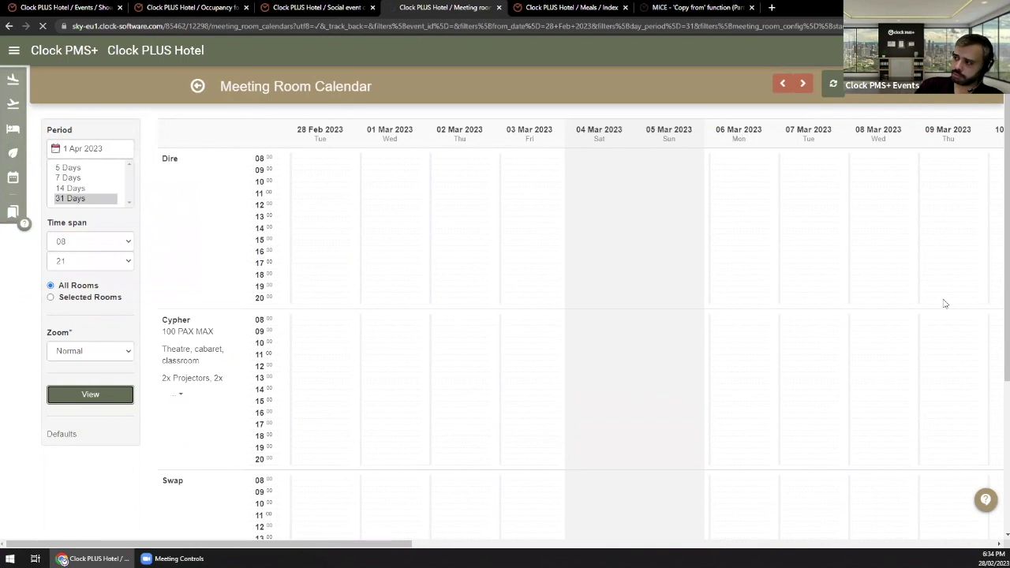
pyautogui.scroll(-1, 485, 295)
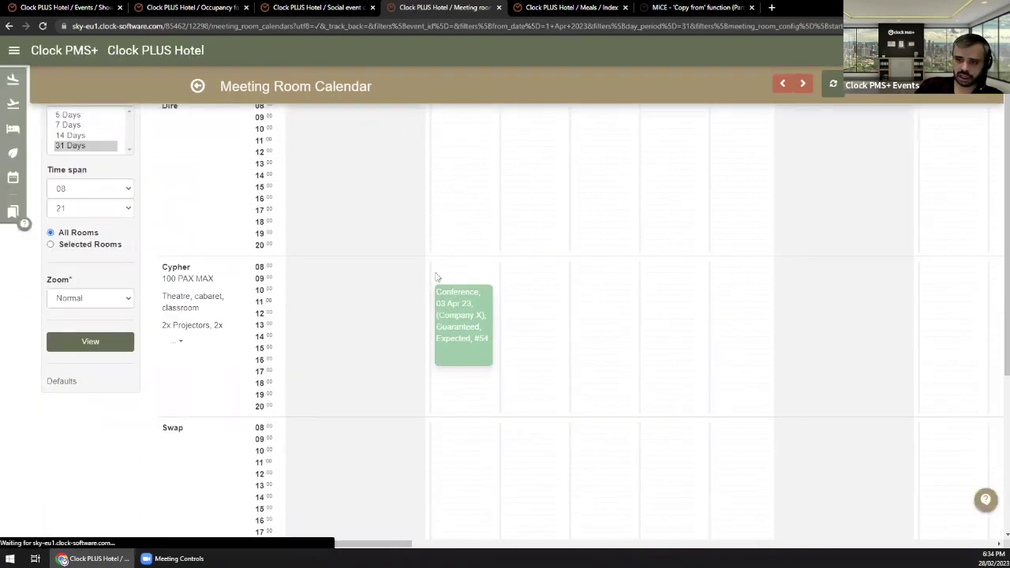
pyautogui.scroll(-3, 458, 327)
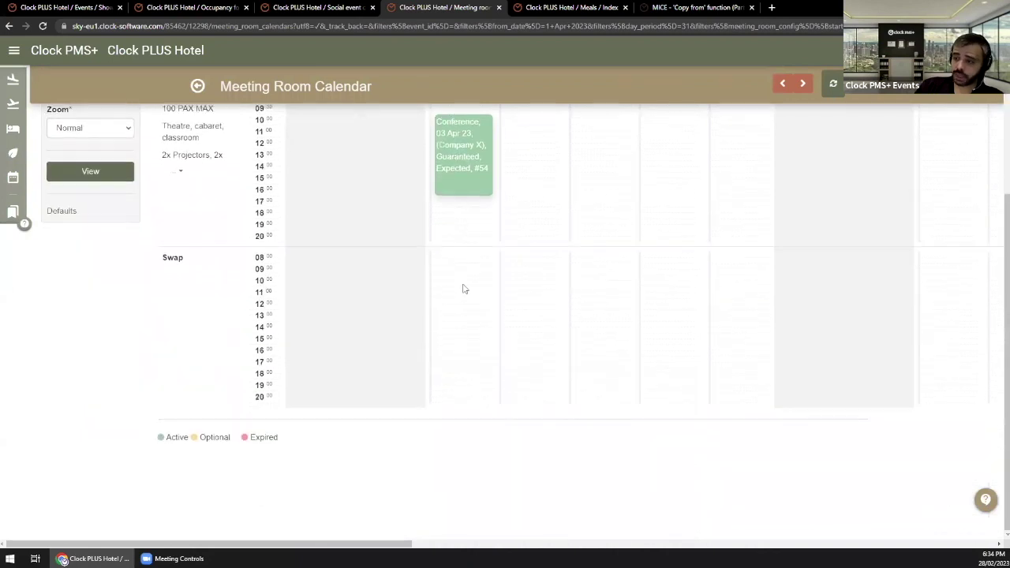
pyautogui.scroll(4, 490, 315)
pyautogui.scroll(1, 490, 363)
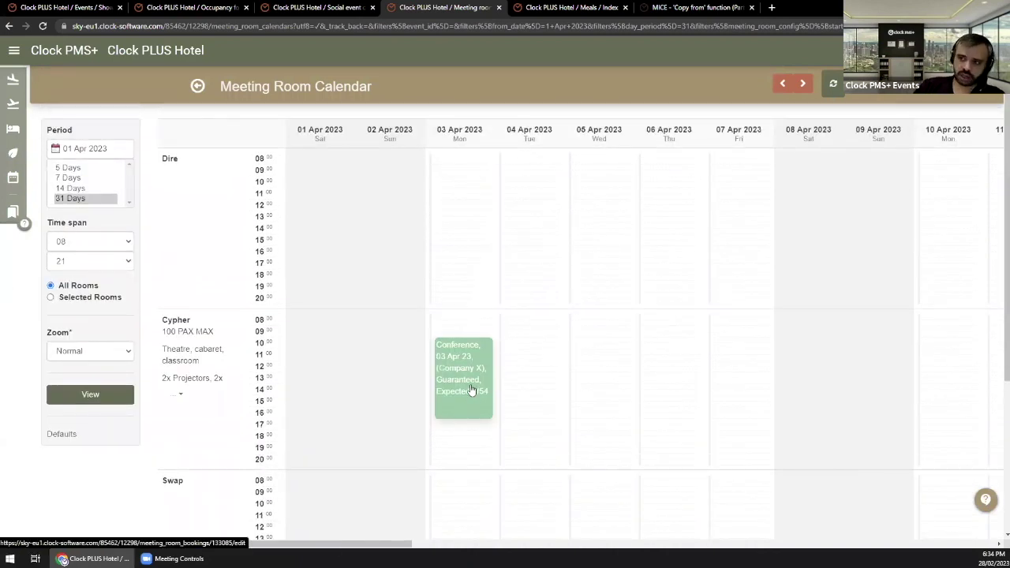
pyautogui.scroll(-3, 466, 391)
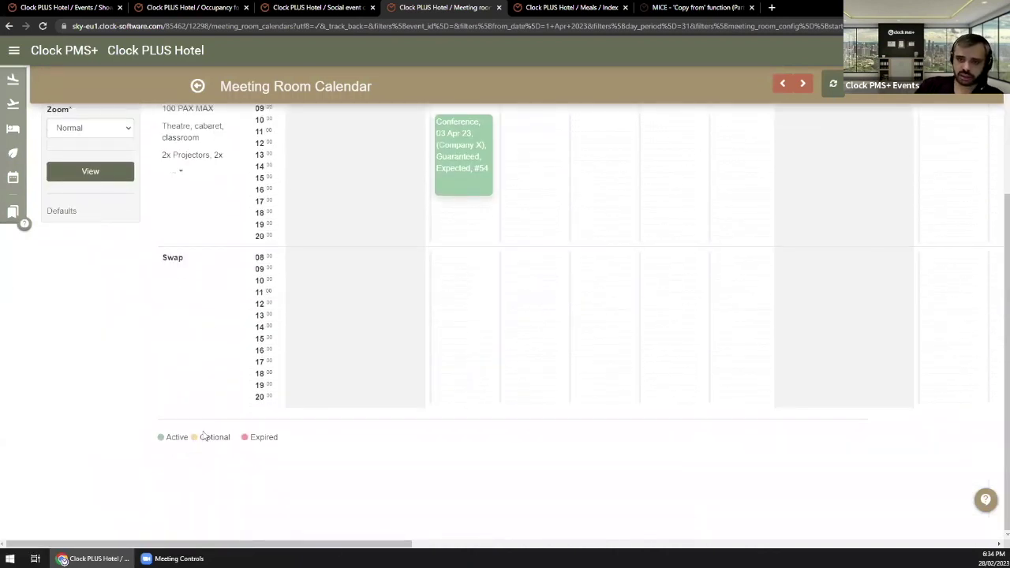
pyautogui.scroll(3, 205, 451)
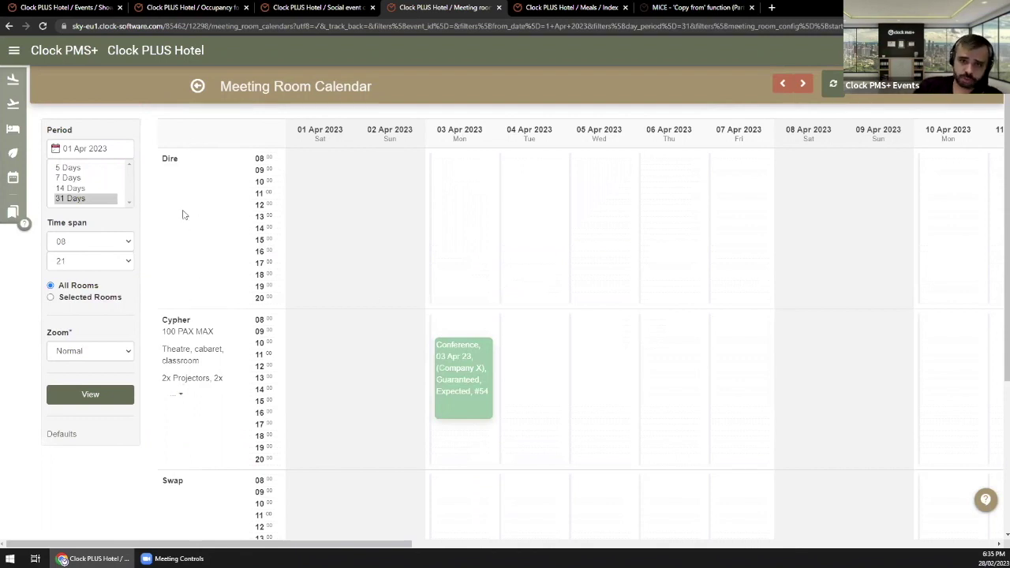
pyautogui.scroll(-2, 191, 387)
pyautogui.scroll(2, 190, 386)
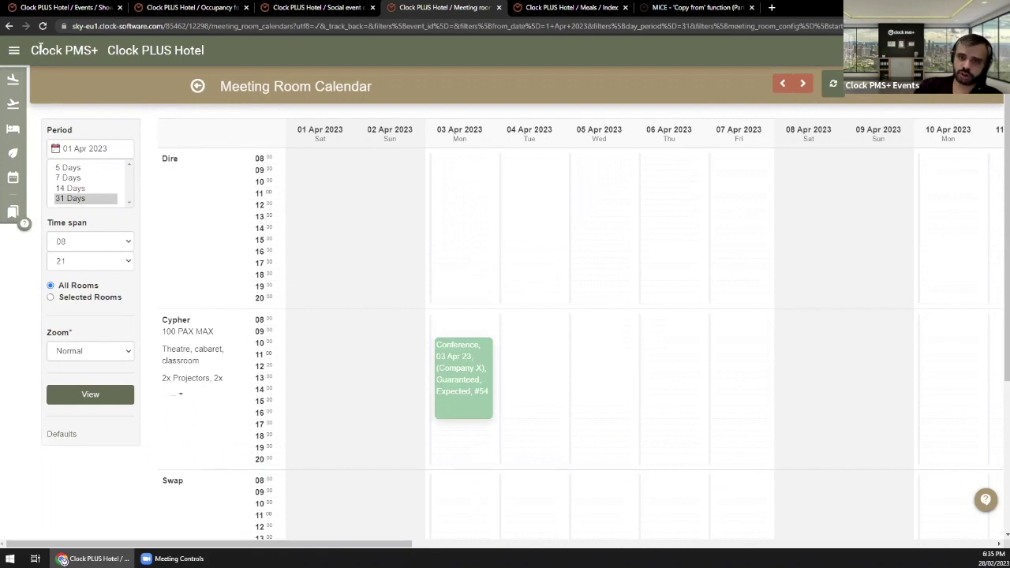
# Step: Open Event > Search - Event Activities from the main menu
pyautogui.click(13, 50)
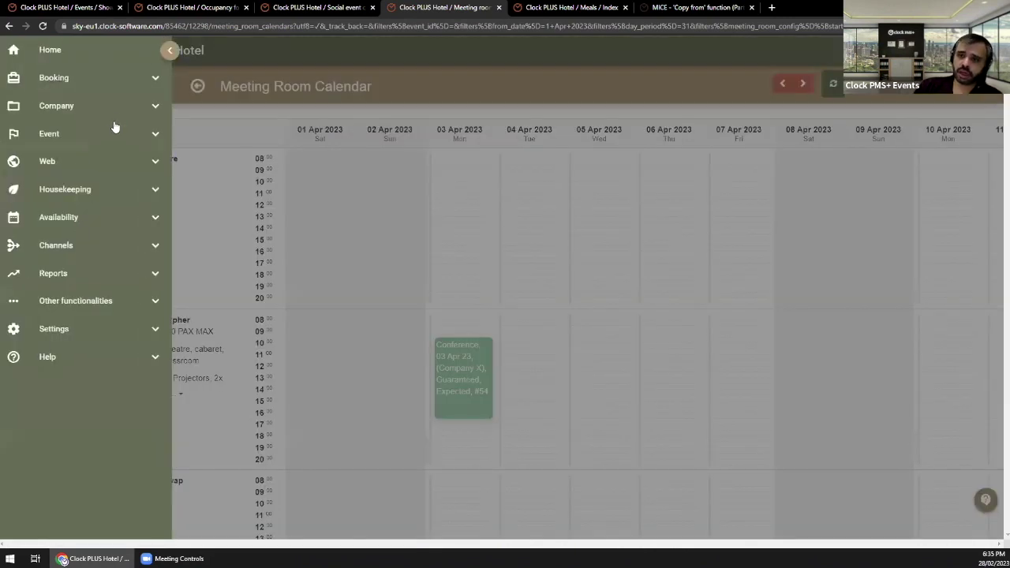
pyautogui.click(96, 133)
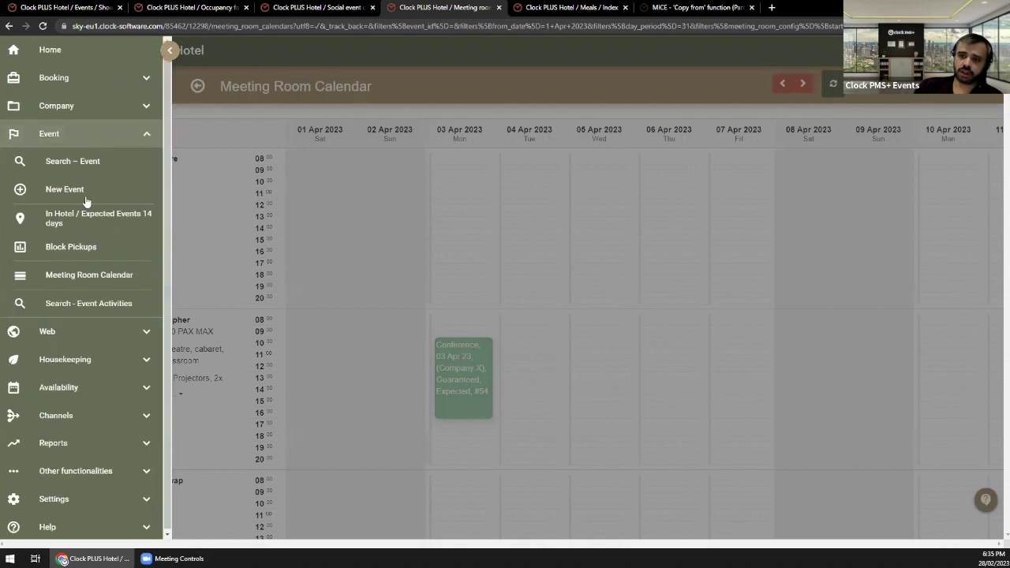
pyautogui.click(90, 306)
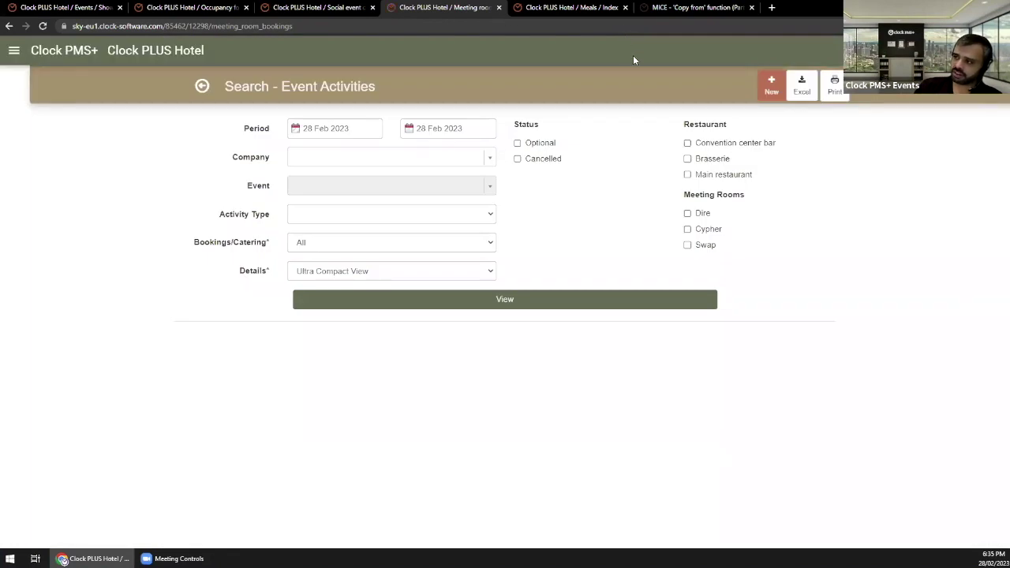
# Step: Include the Dire, Cypher and Swap meeting rooms in the search
pyautogui.click(702, 215)
pyautogui.click(709, 229)
pyautogui.click(705, 245)
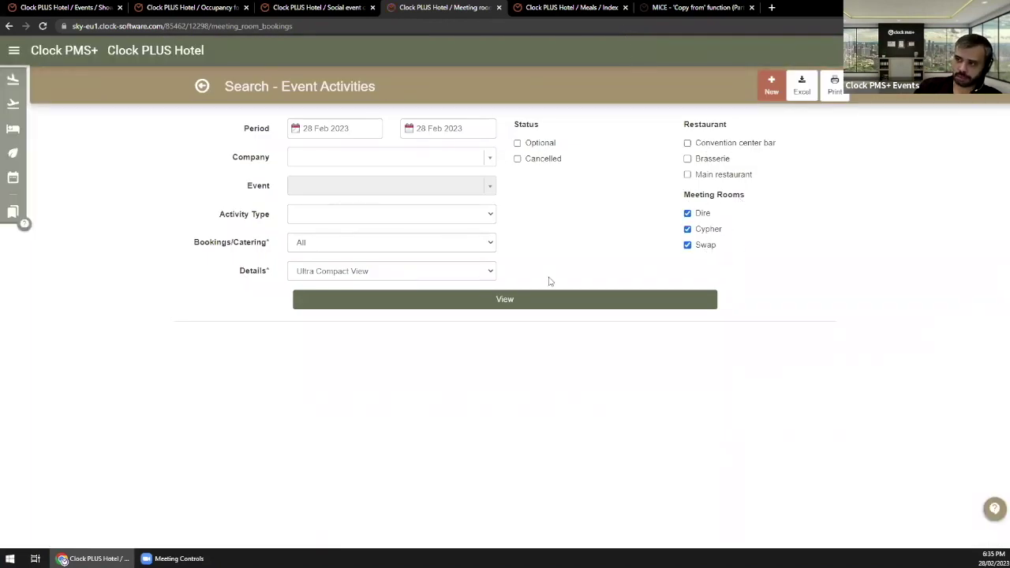
# Step: Set the period end to 31 Jul 2023 and run the search
pyautogui.click(341, 130)
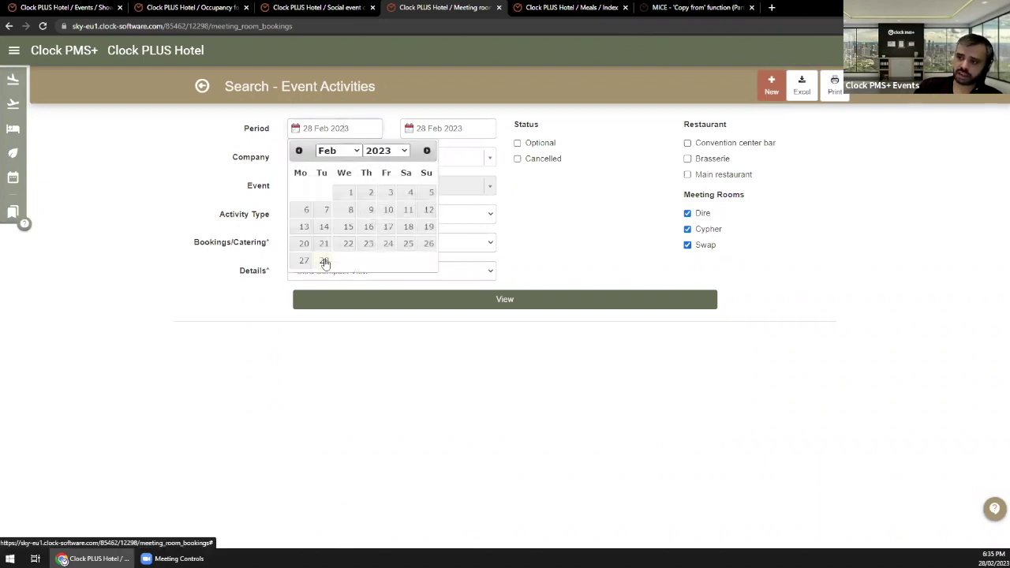
pyautogui.click(442, 128)
pyautogui.click(452, 150)
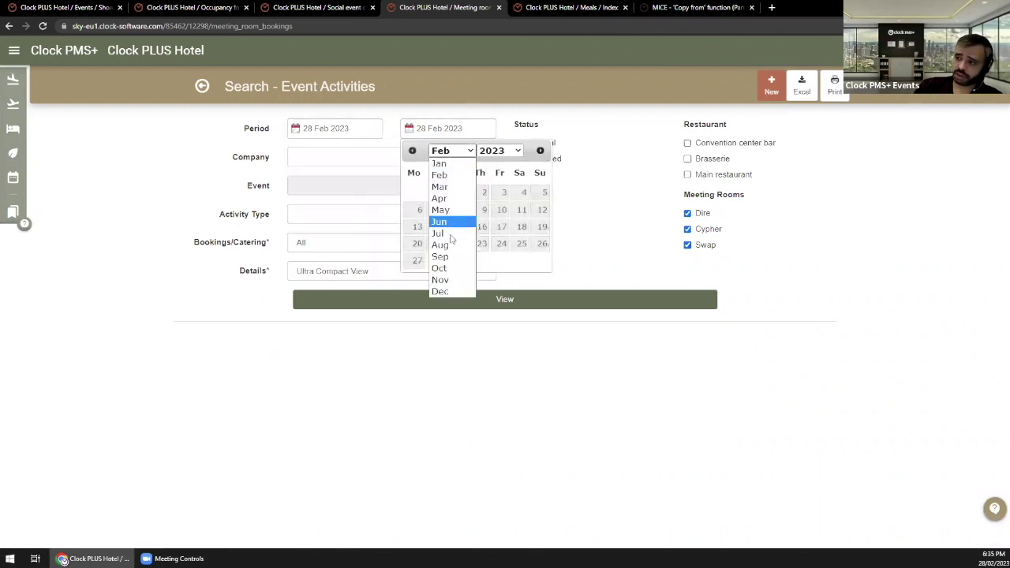
pyautogui.click(446, 234)
pyautogui.click(417, 277)
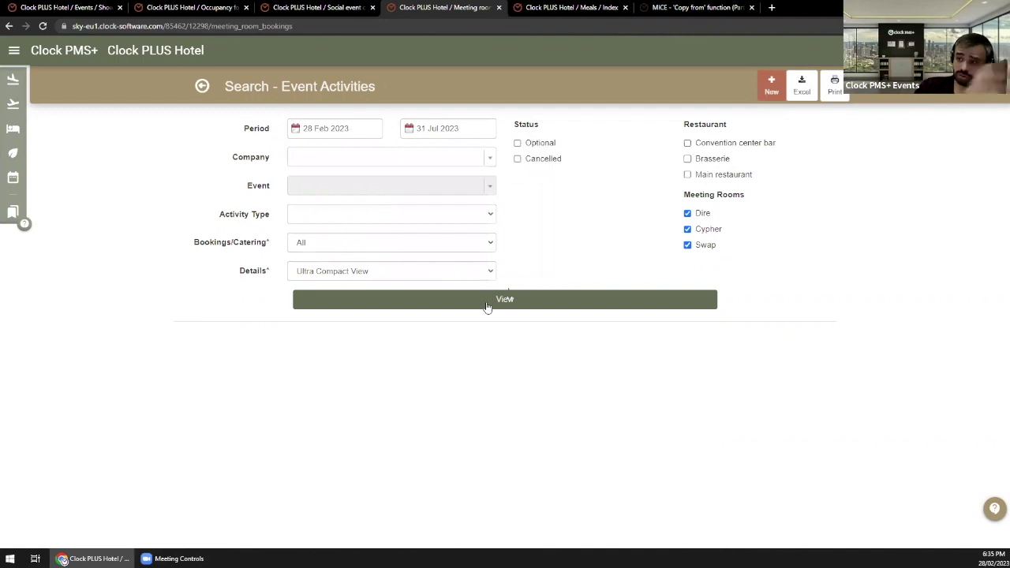
pyautogui.click(488, 308)
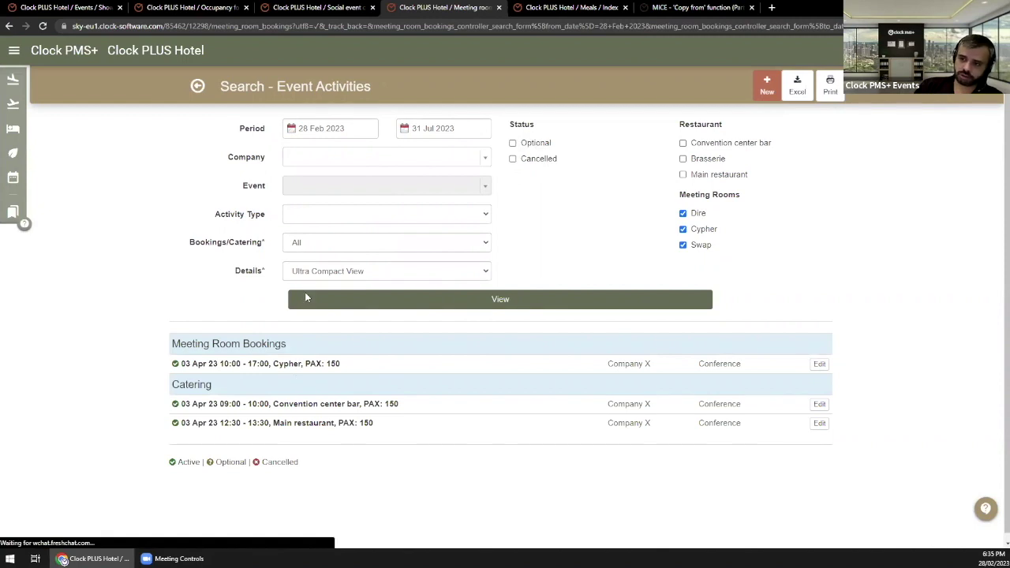
# Step: Show the results in Detailed View, then switch them back to Compact View
pyautogui.click(332, 272)
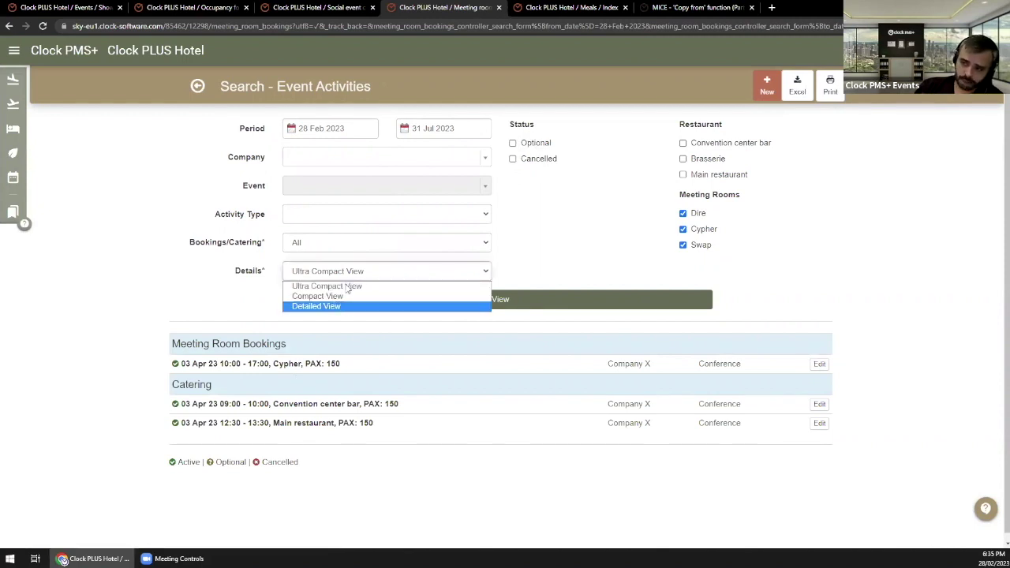
pyautogui.click(436, 306)
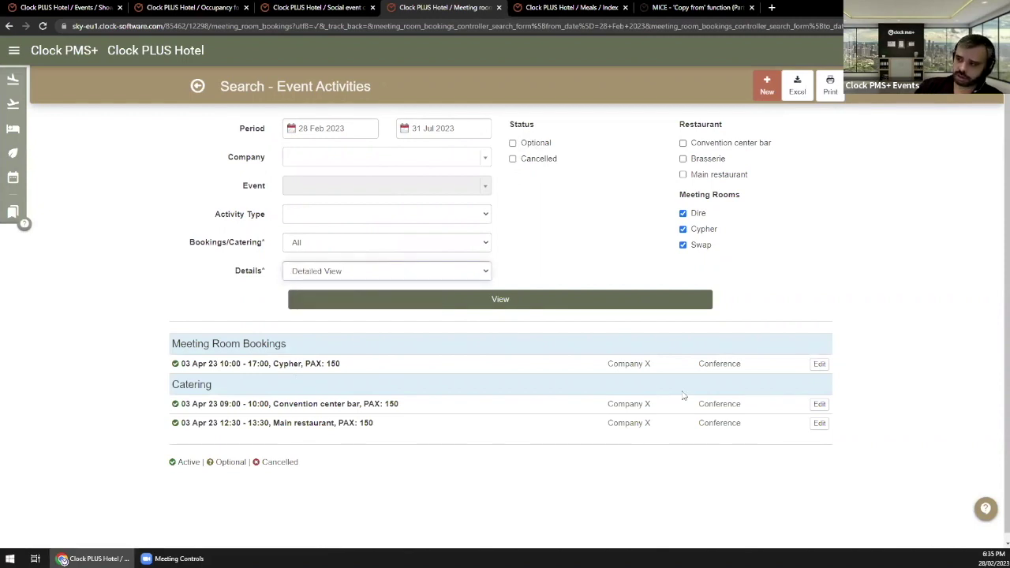
pyautogui.click(394, 300)
pyautogui.scroll(-4, 489, 280)
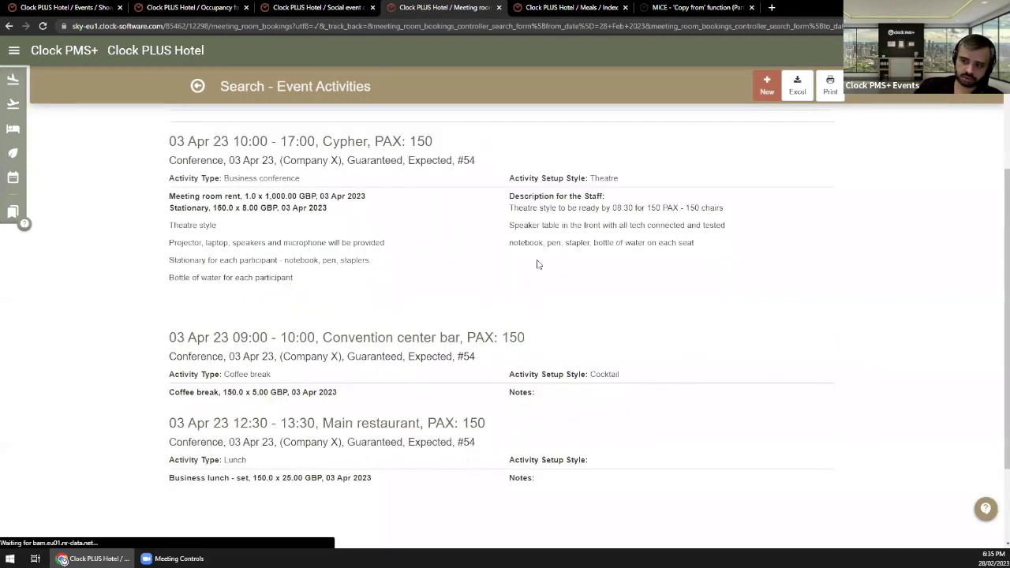
pyautogui.scroll(4, 485, 282)
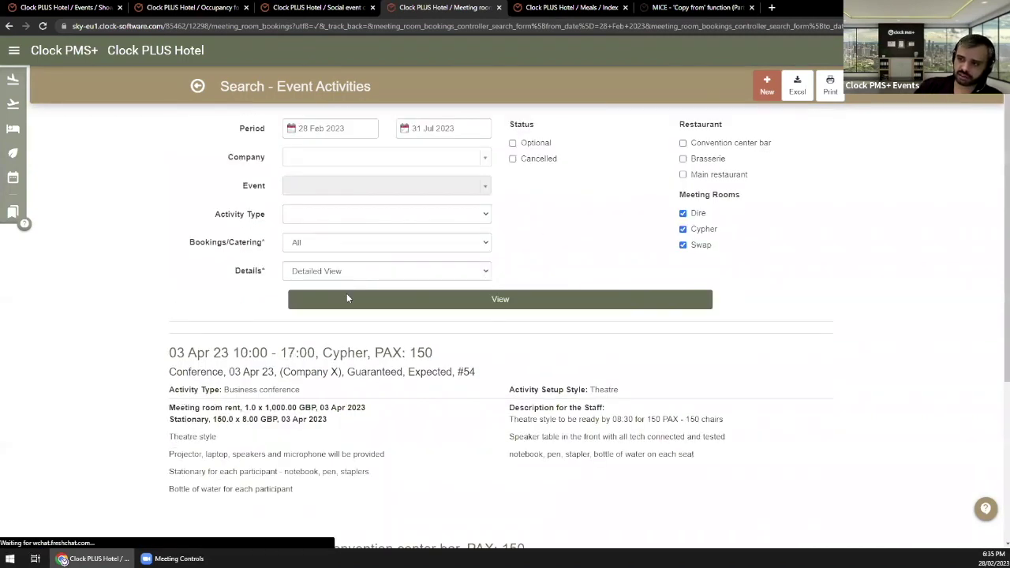
pyautogui.click(483, 272)
pyautogui.press('Return')
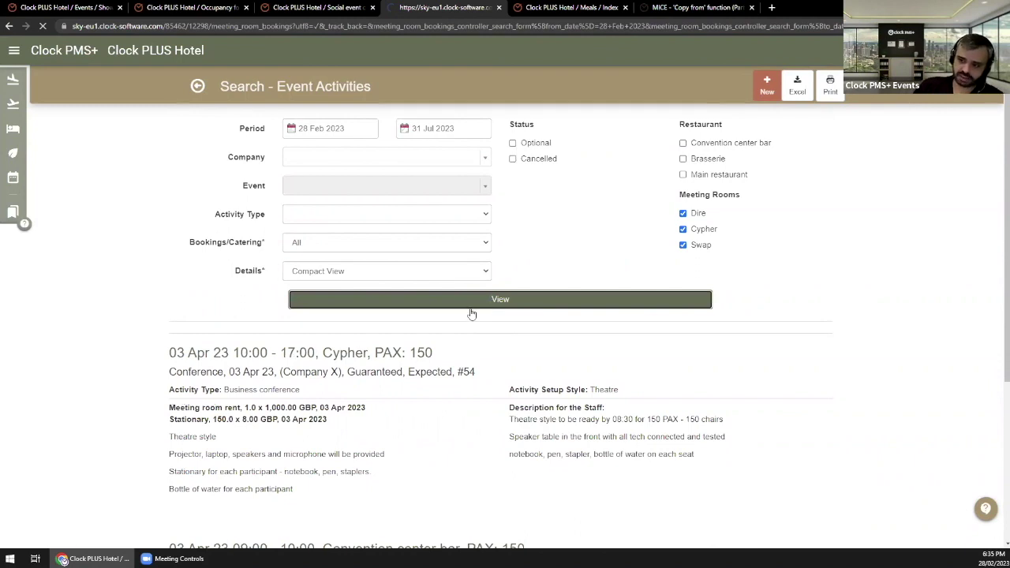
pyautogui.click(469, 308)
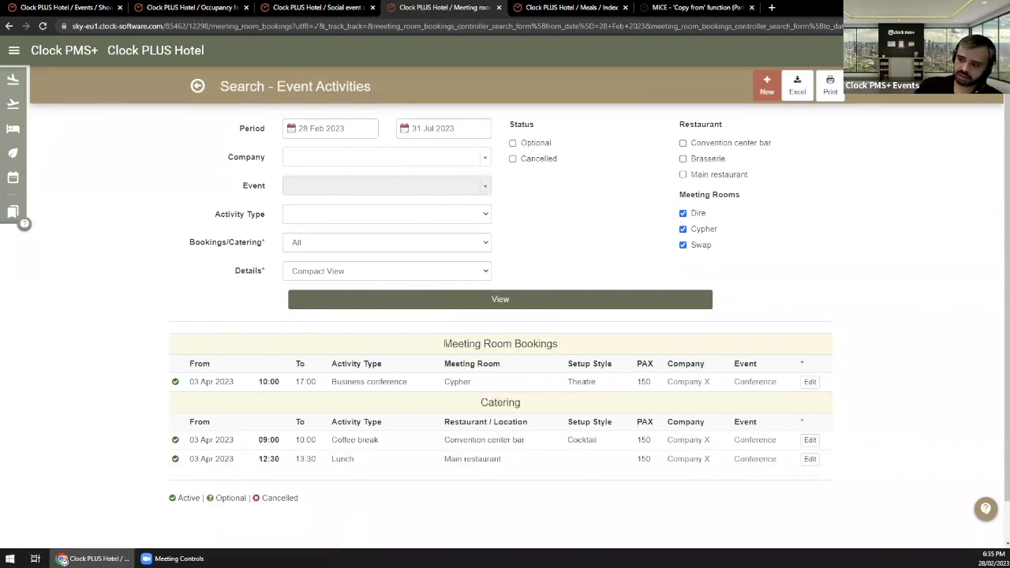
# Step: Filter the results to Meeting Room Bookings Only, showing the 03 Apr Cypher conference
pyautogui.moveTo(445, 344); pyautogui.dragTo(557, 348)
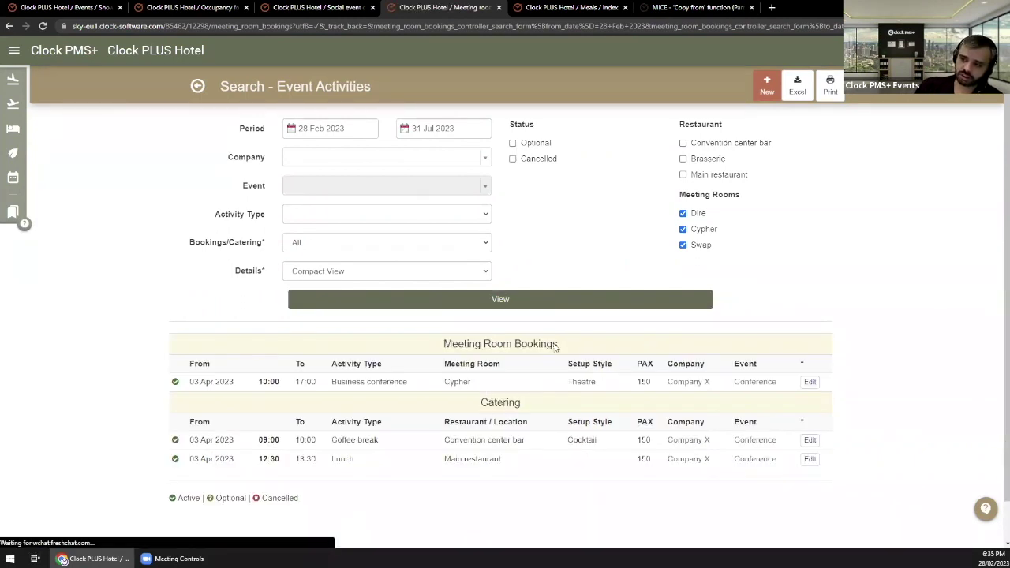
pyautogui.click(357, 246)
pyautogui.click(363, 268)
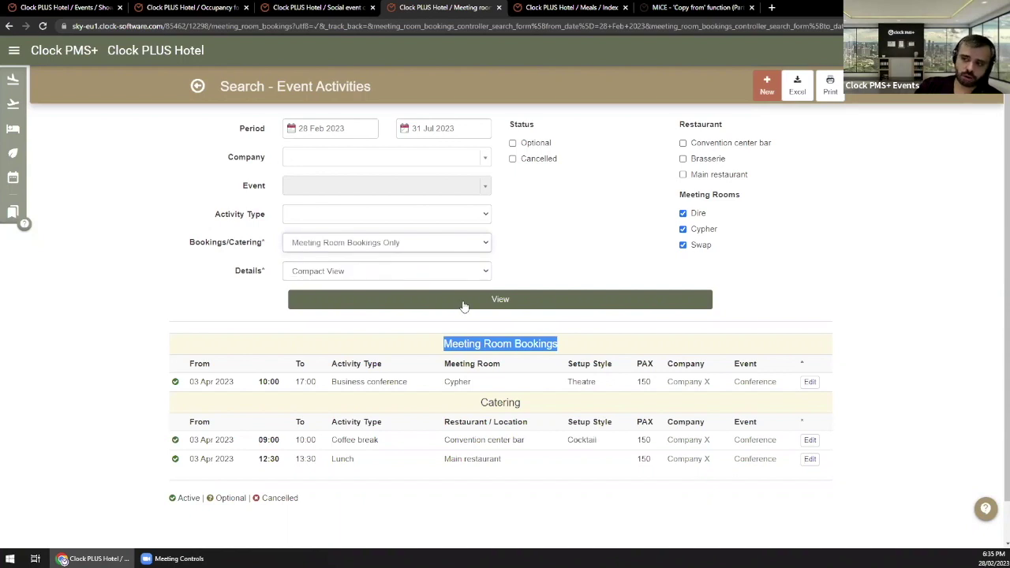
pyautogui.click(464, 304)
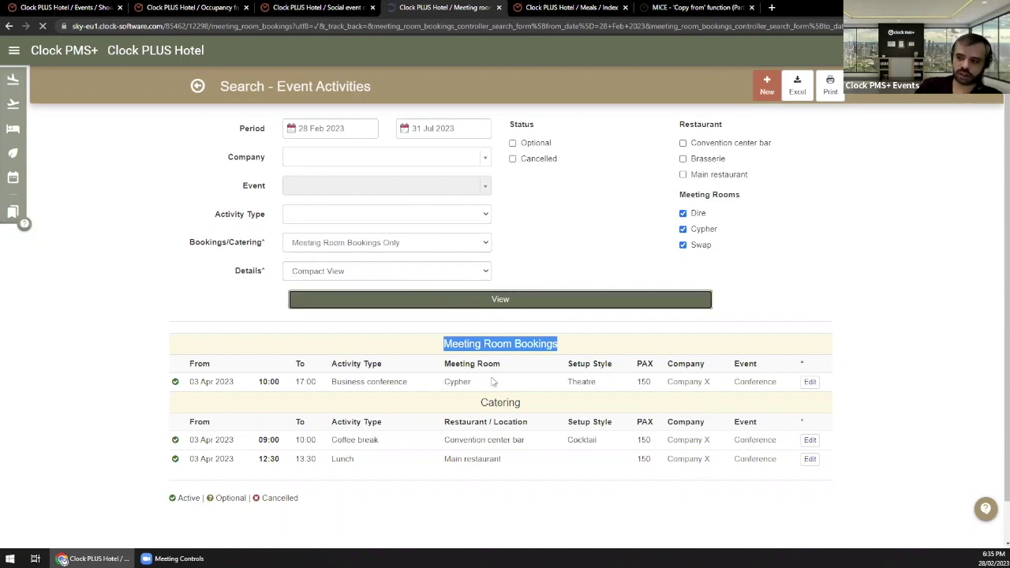